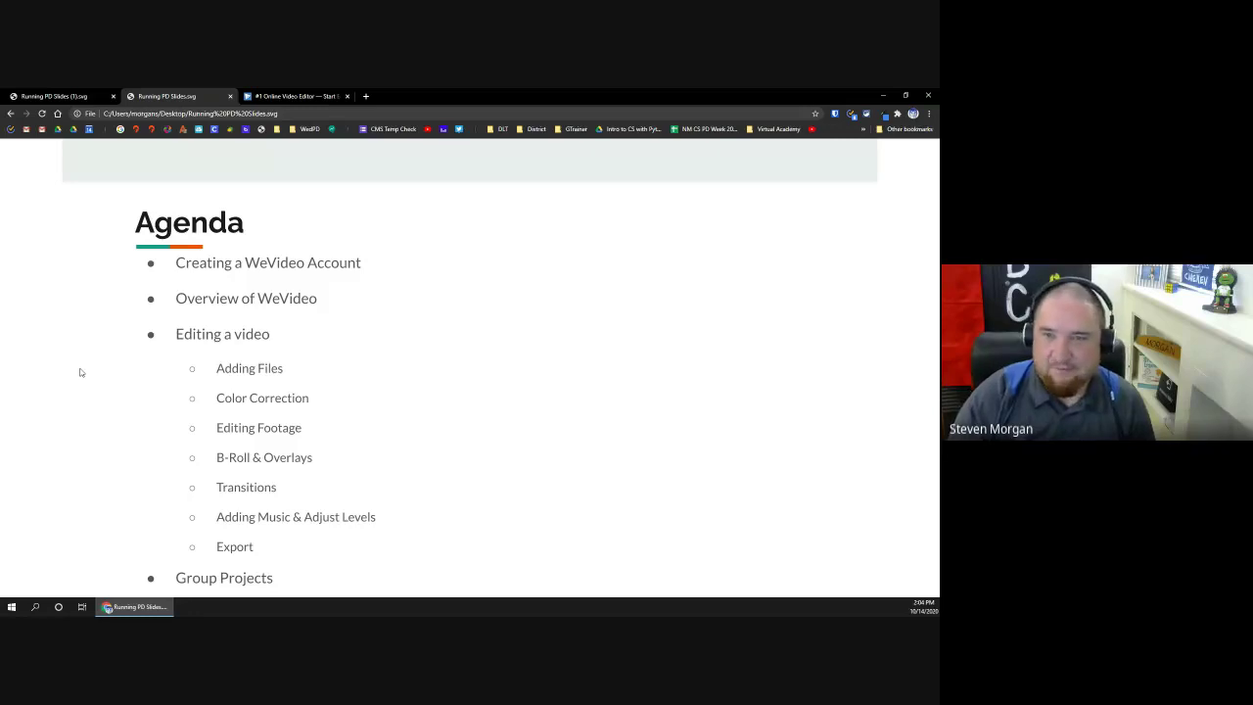
Step: Switch to the WeVideo homepage tab
left_click(281, 95)
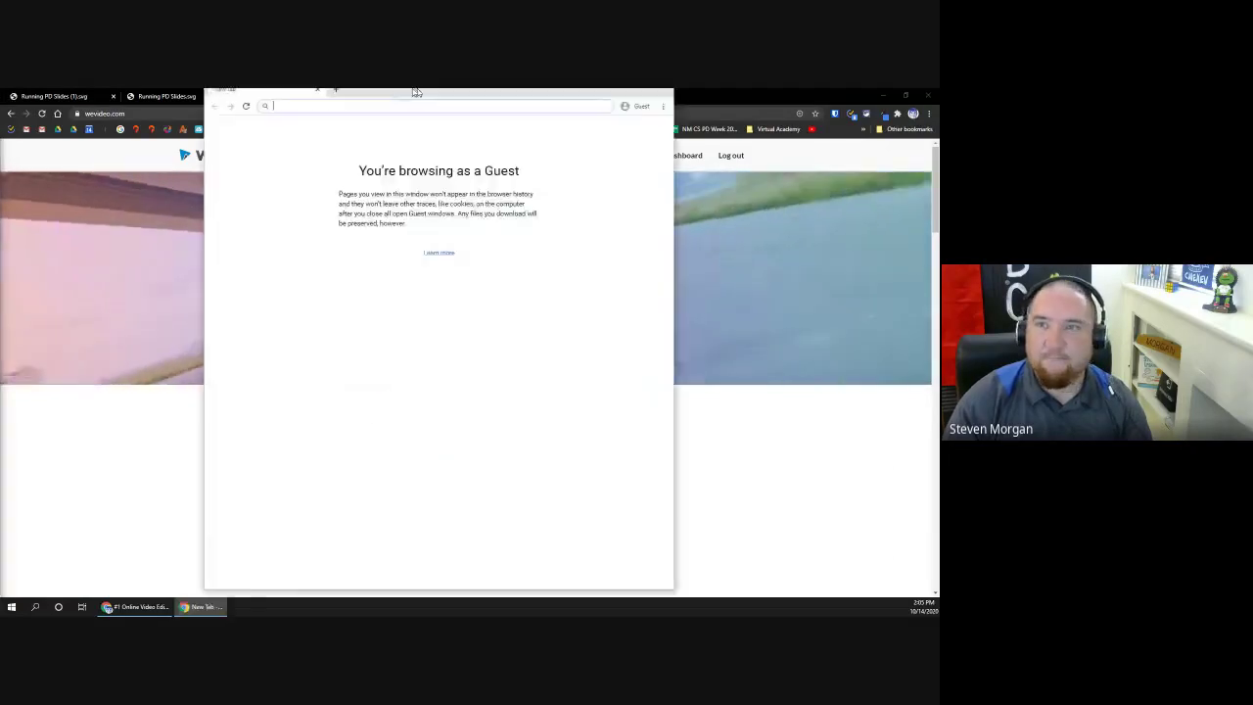
Step: Paste and load the WeVideo invitation link in the Guest window
key("ctrl+v")
key("Return")
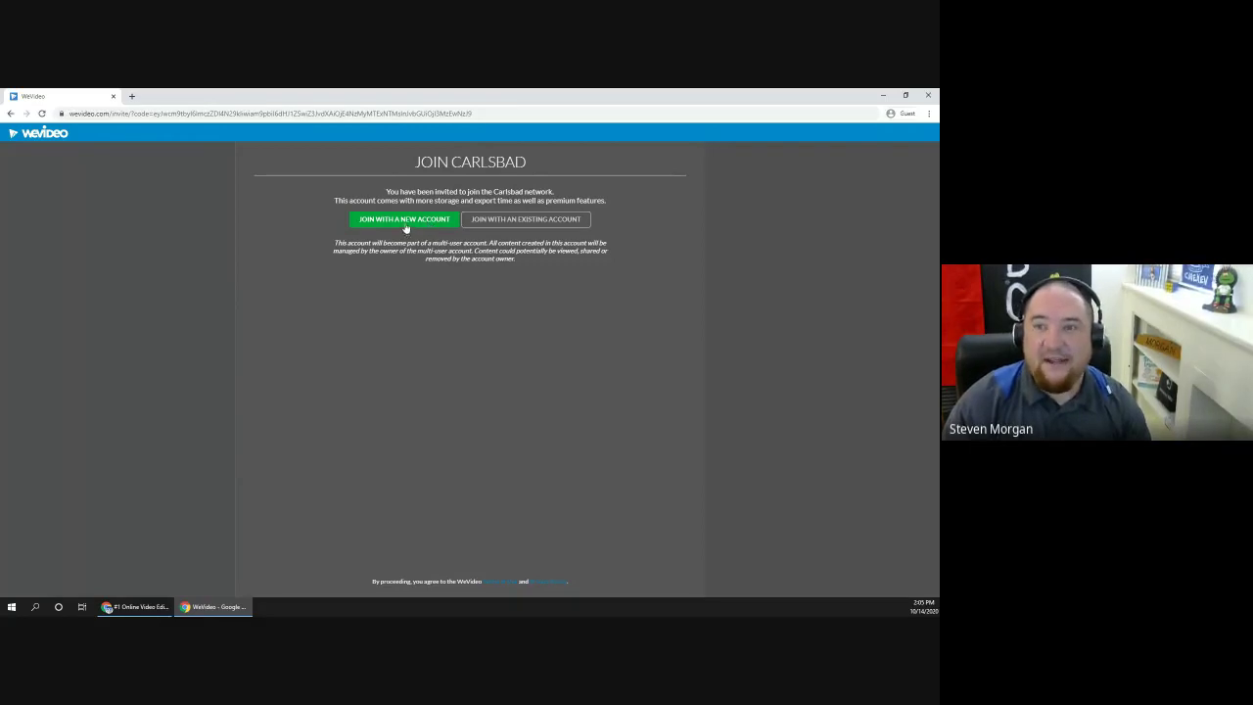
Step: Join Carlsbad with a new account and choose Google for sign-up
left_click(417, 225)
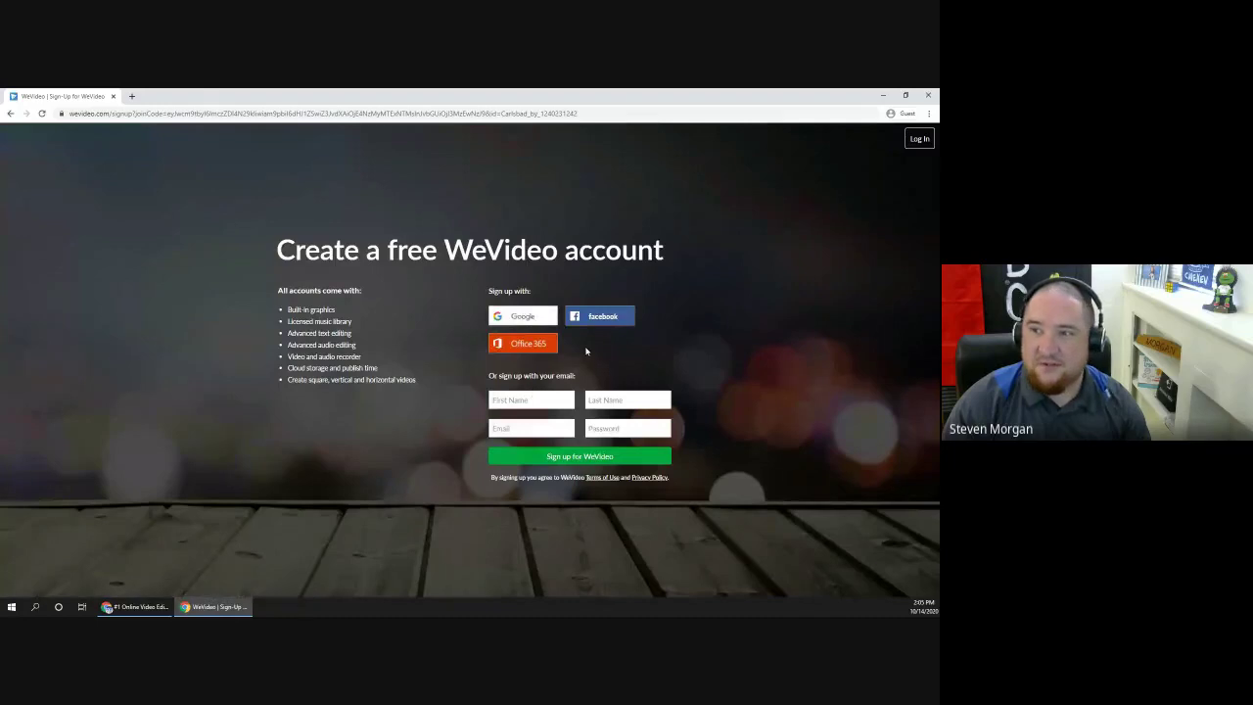
left_click(538, 320)
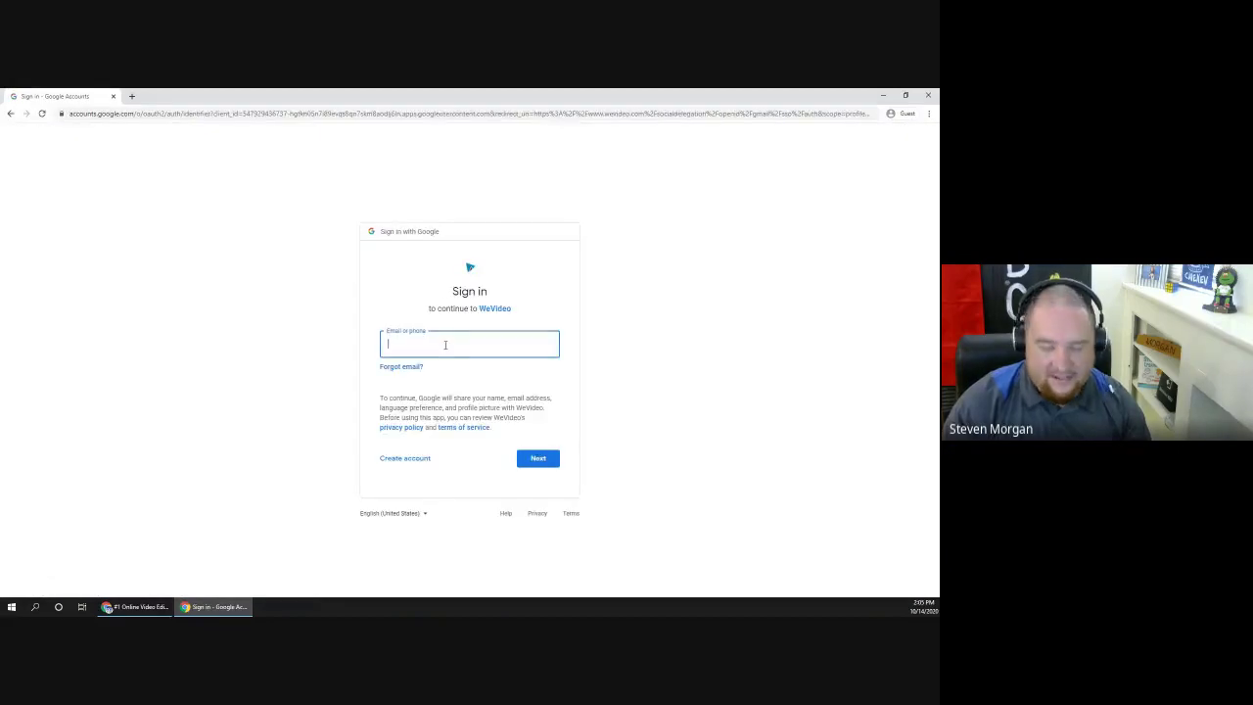
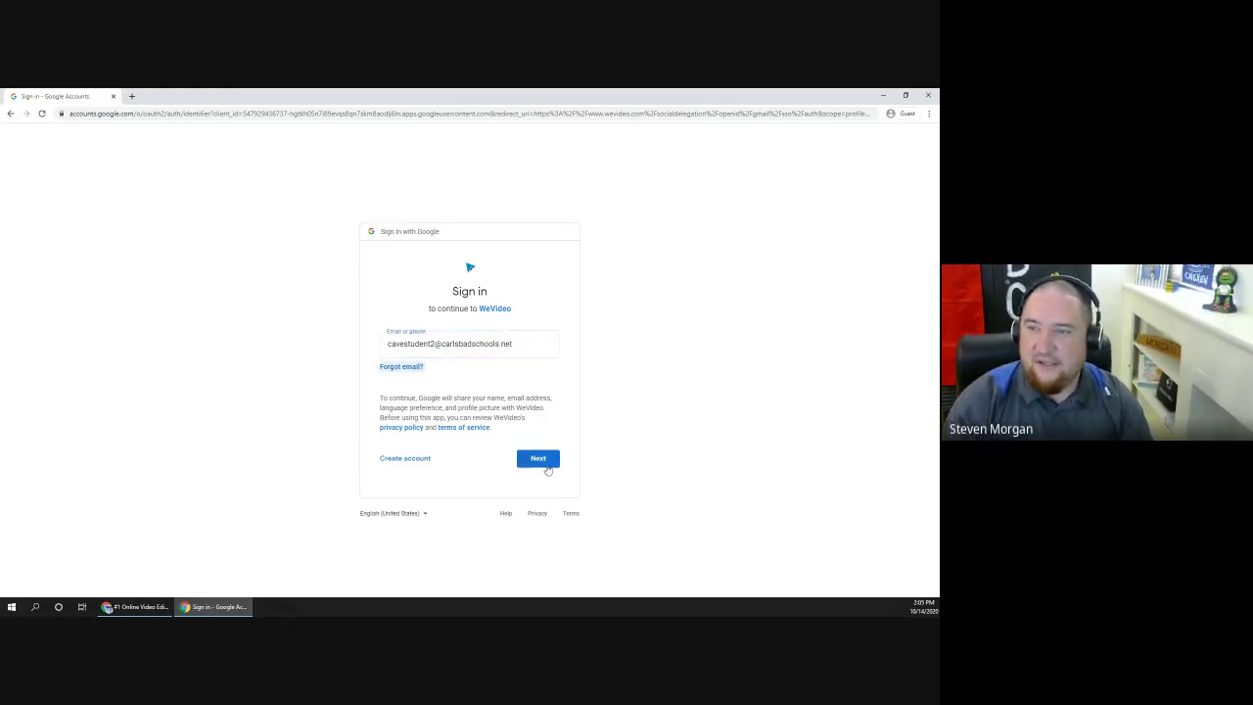
Step: Sign in with the student's school email and password, confirm the free account, and start creating
left_click(536, 456)
type("•••")
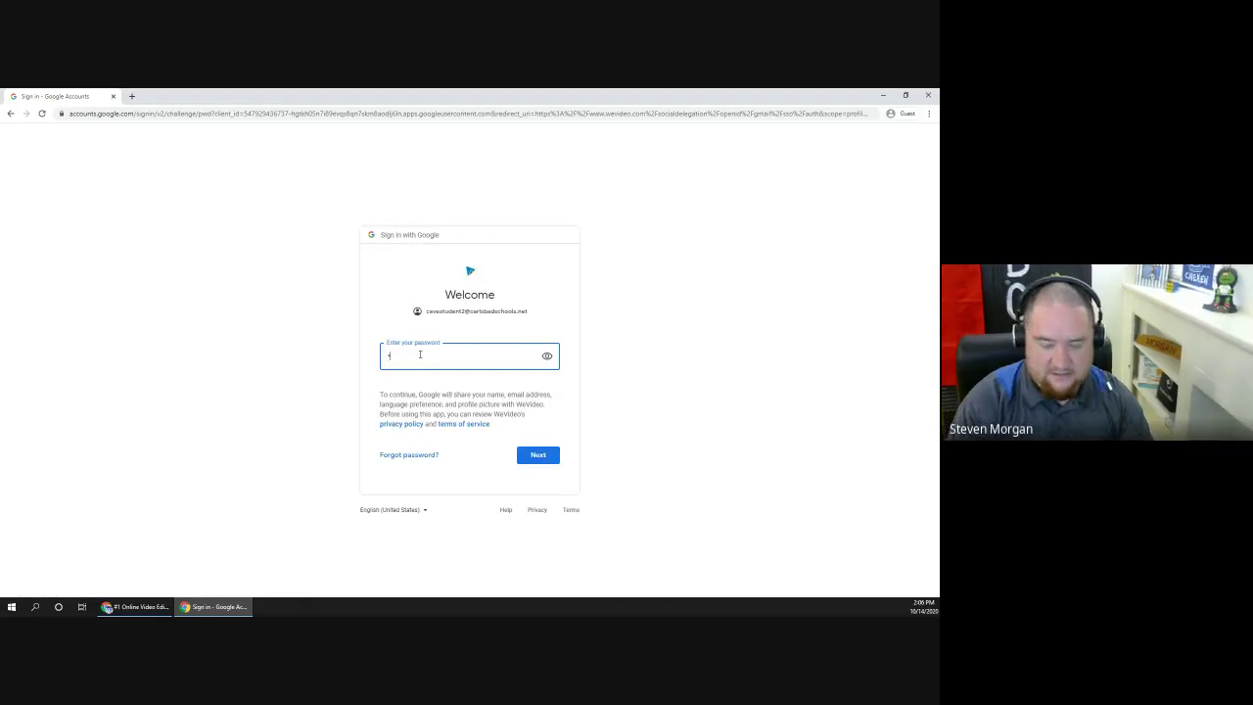
type("•••••••")
key("Return")
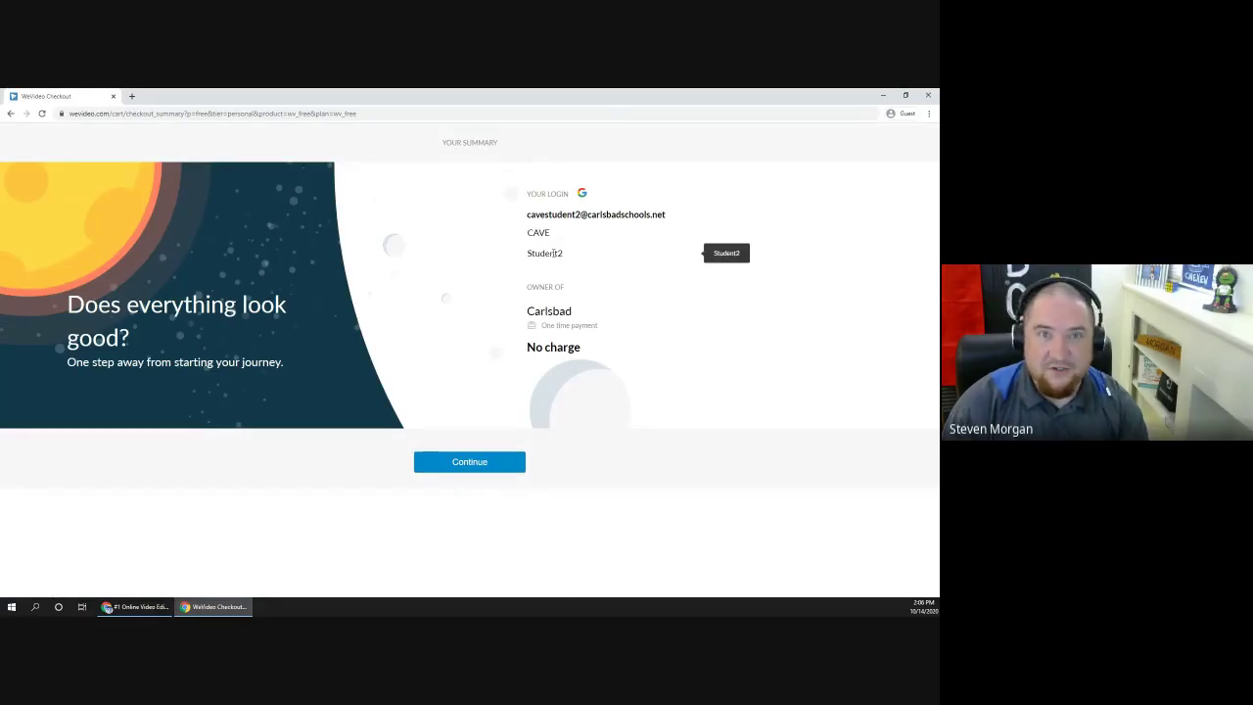
left_click(466, 464)
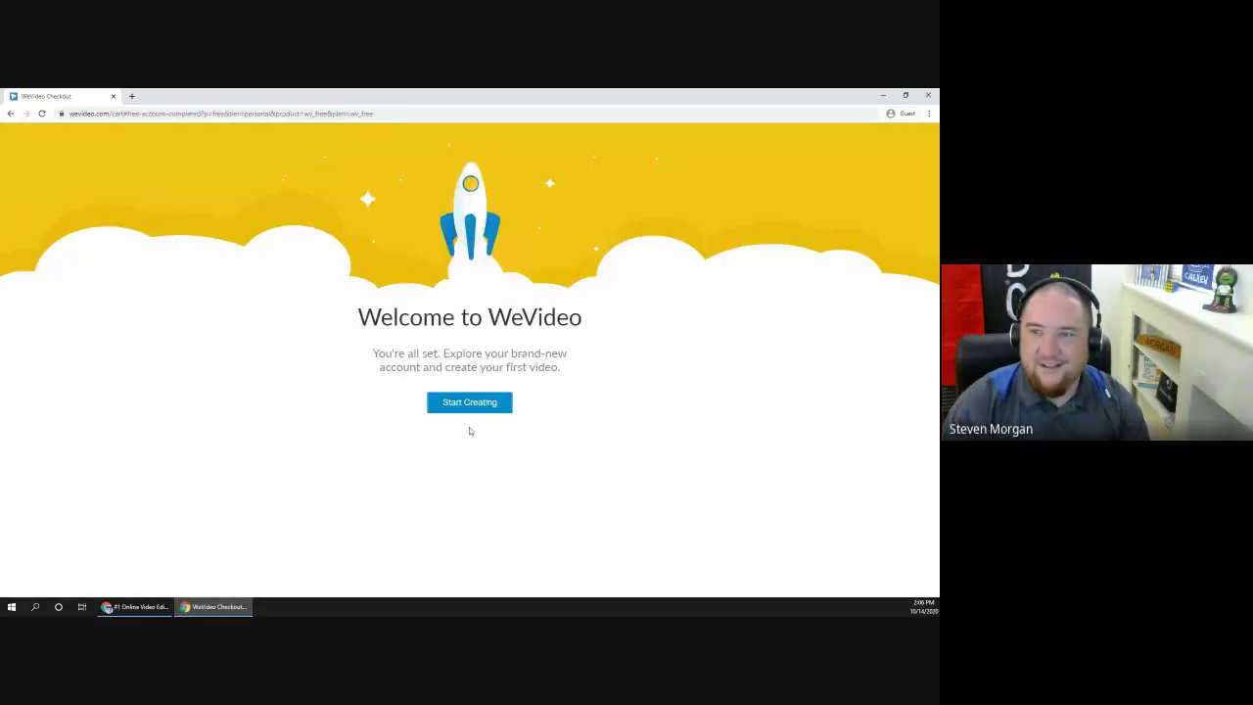
left_click(470, 402)
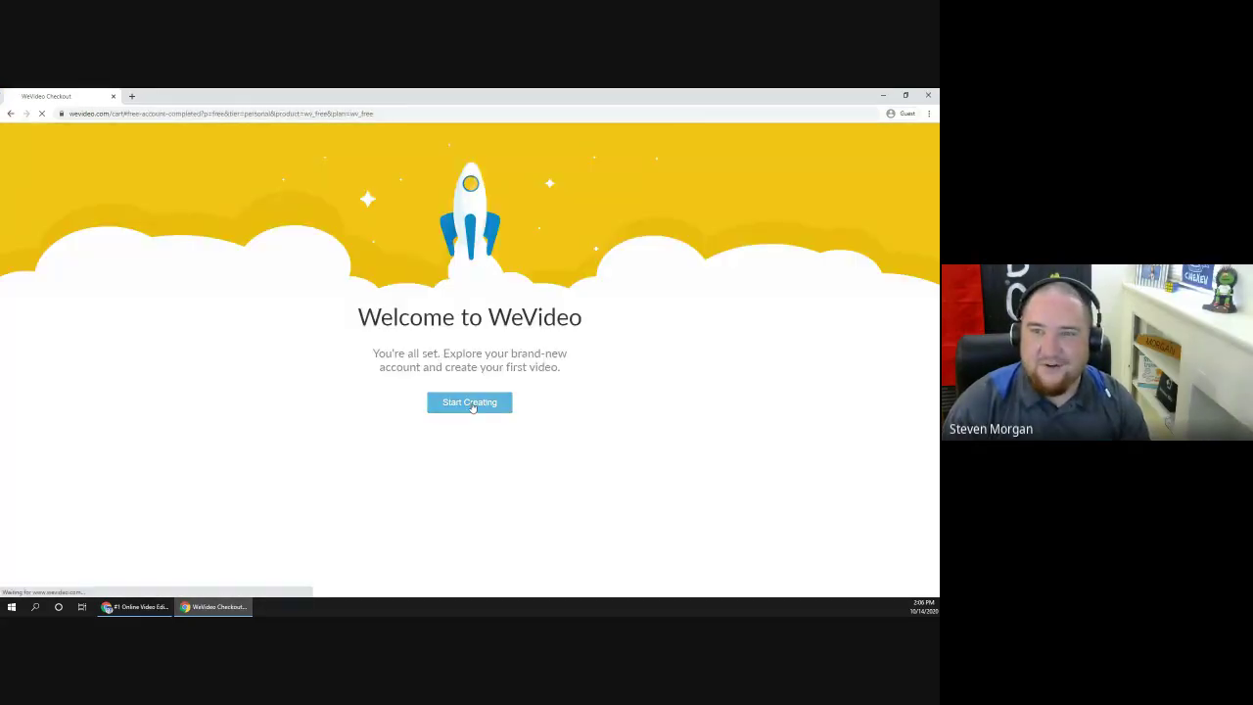
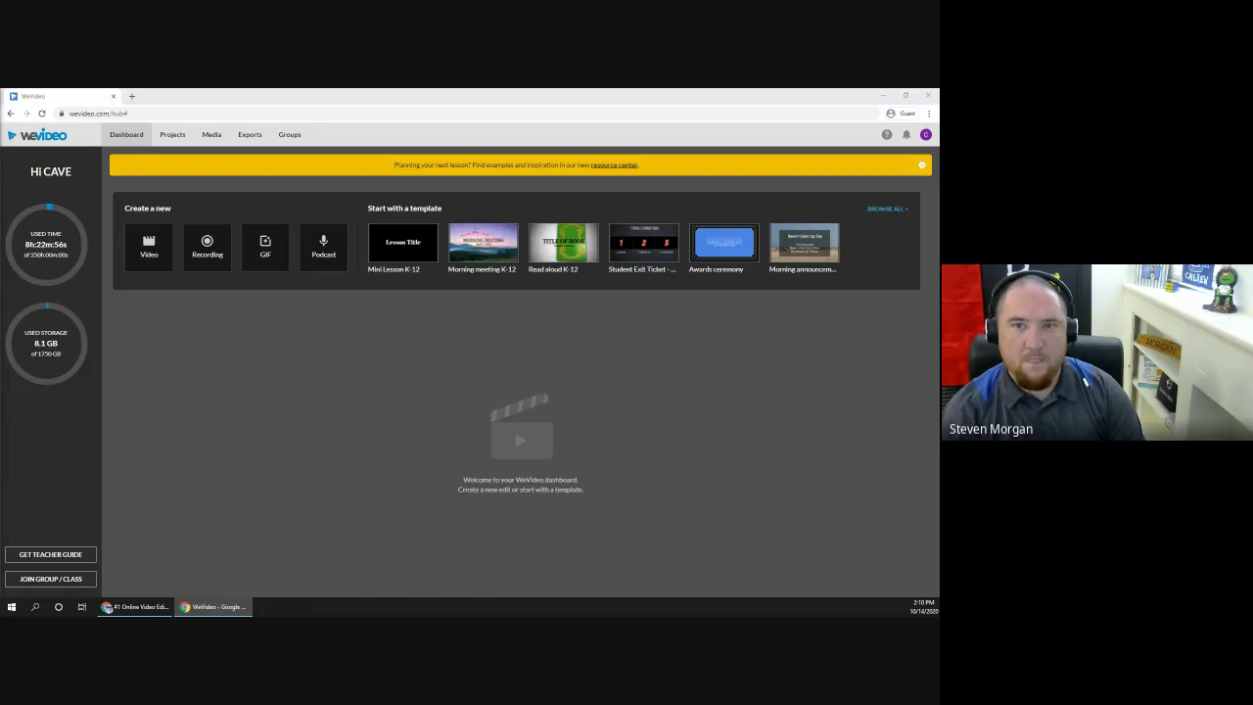
Step: Close the extra WeVideo home page window with Alt+F4, returning to the Guest dashboard
left_click(137, 607)
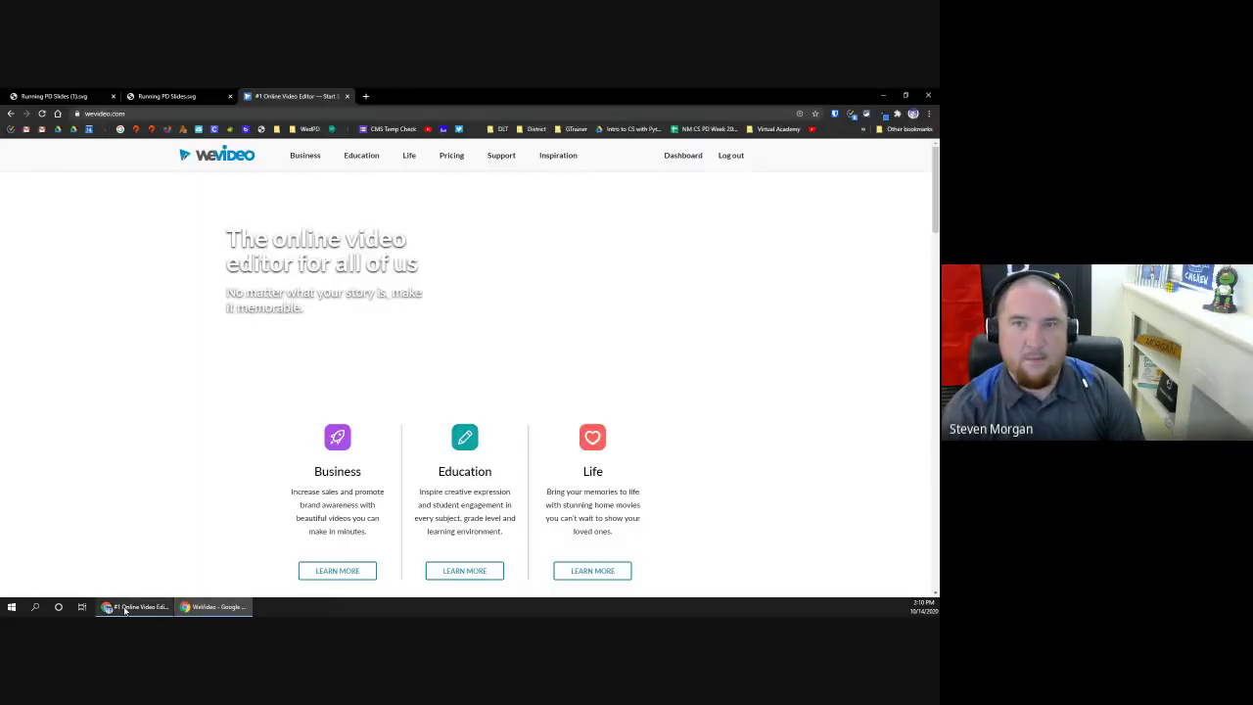
key("alt+F4")
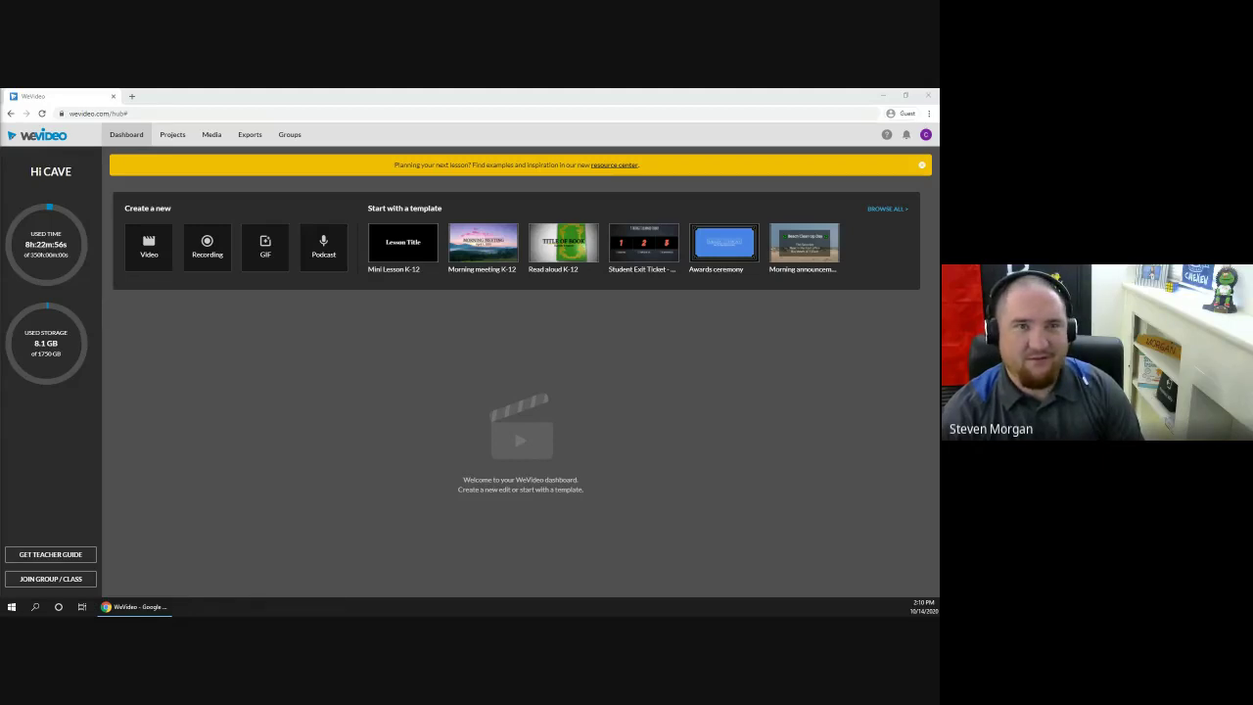
Step: Dismiss the yellow 'Planning your next lesson?' resource-center banner on the dashboard
left_click_drag(2, 146, 935, 127)
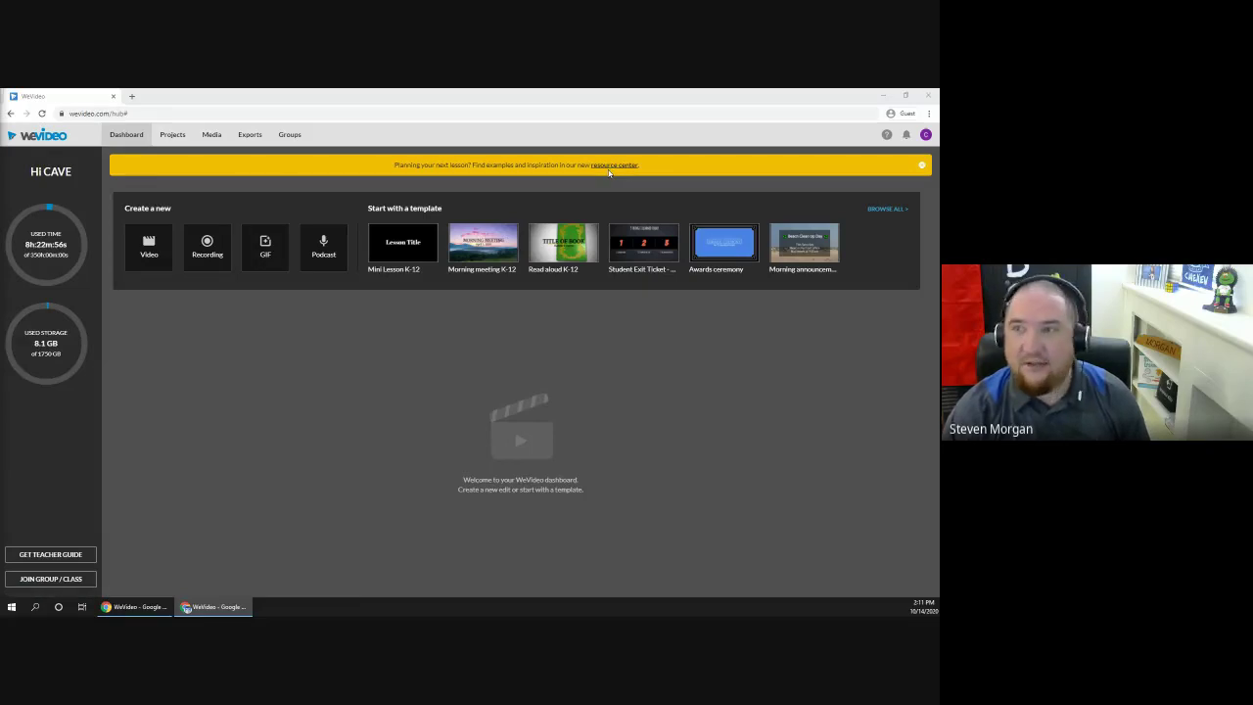
left_click(923, 166)
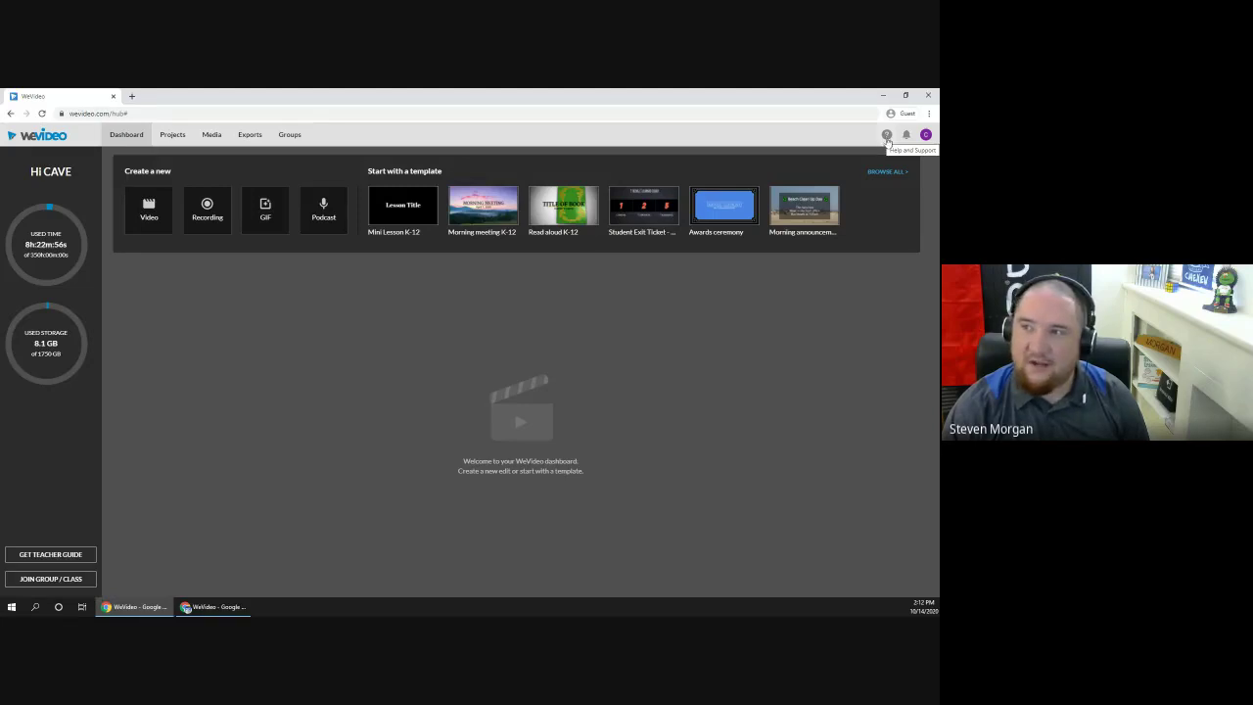
left_click(888, 138)
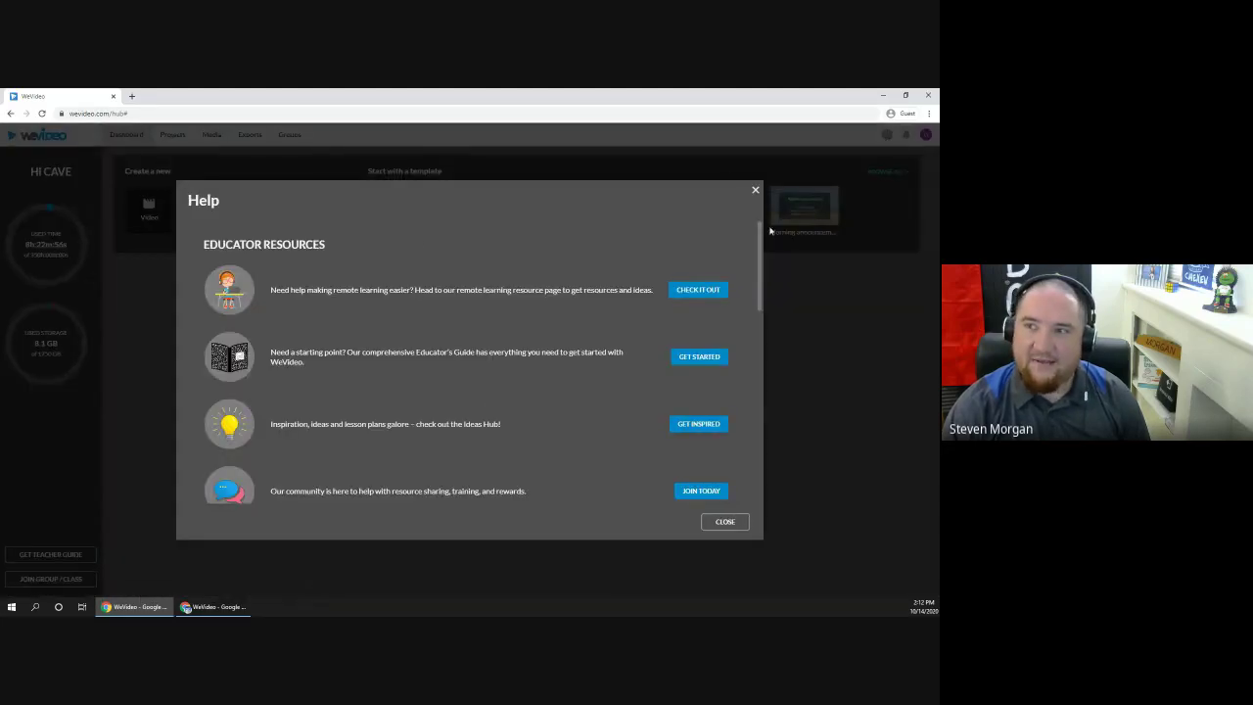
left_click_drag(761, 237, 762, 249)
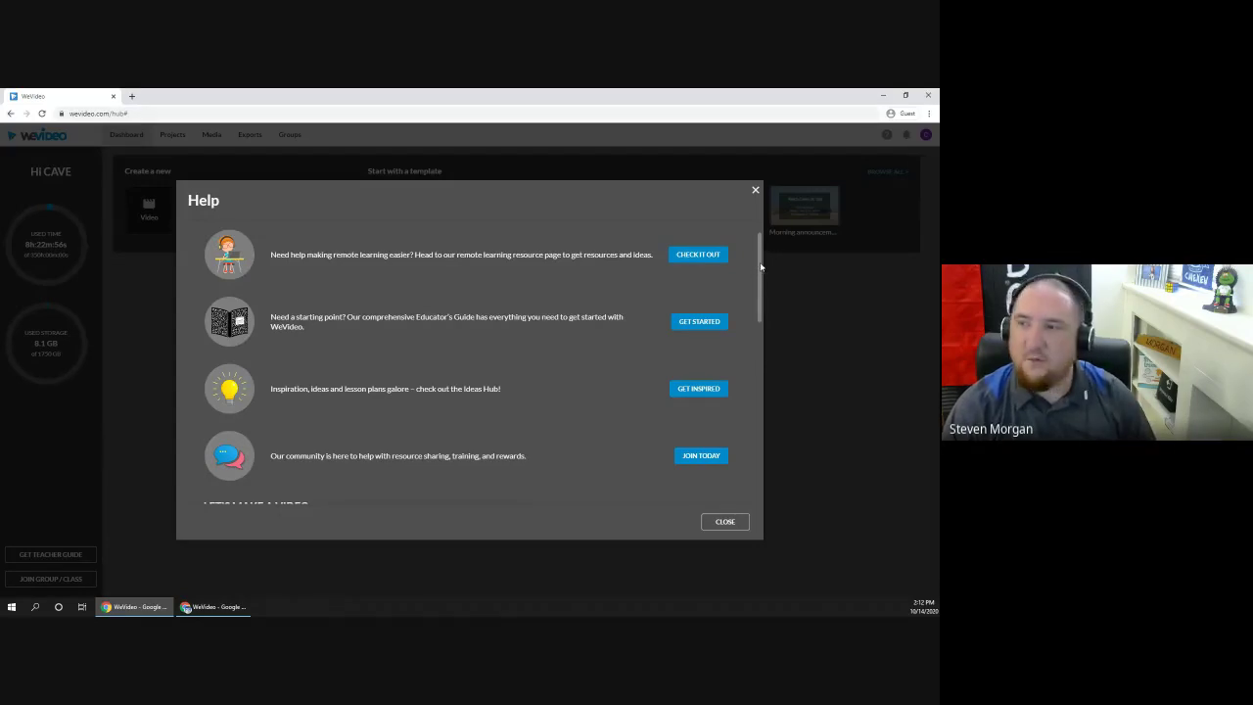
left_click_drag(761, 266, 755, 400)
scroll(755, 400, "down", 1)
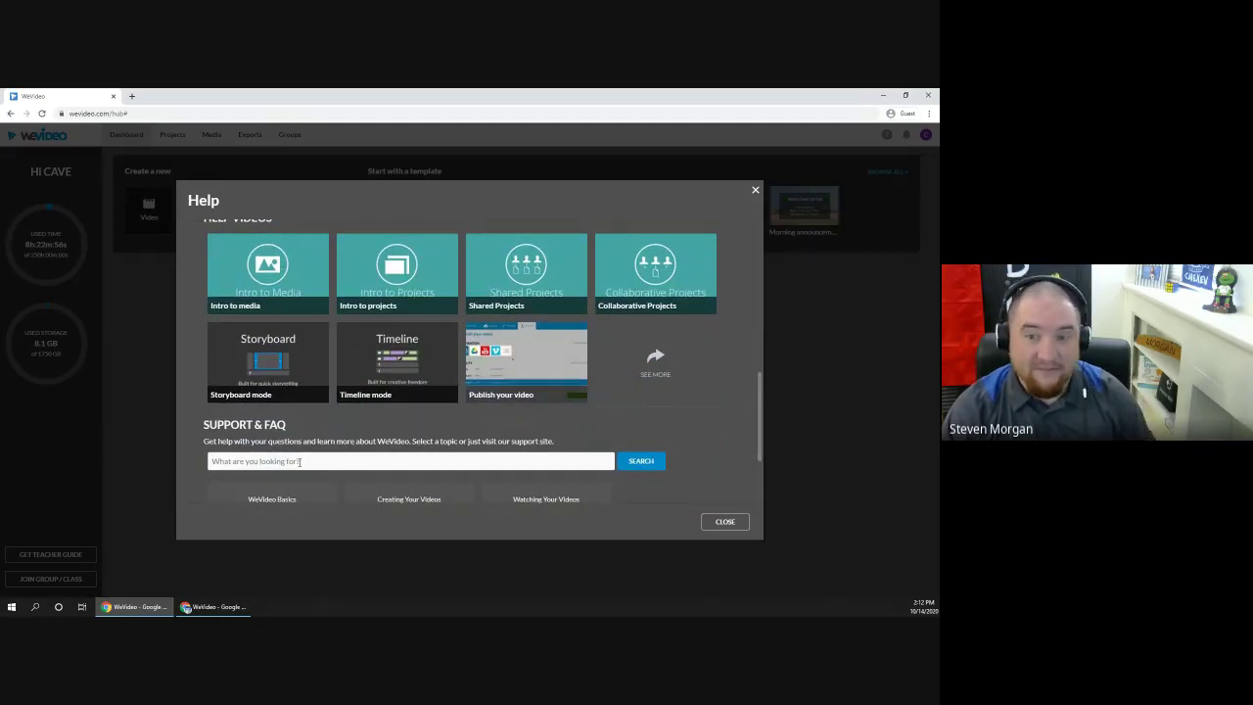
left_click(298, 461)
type("stor")
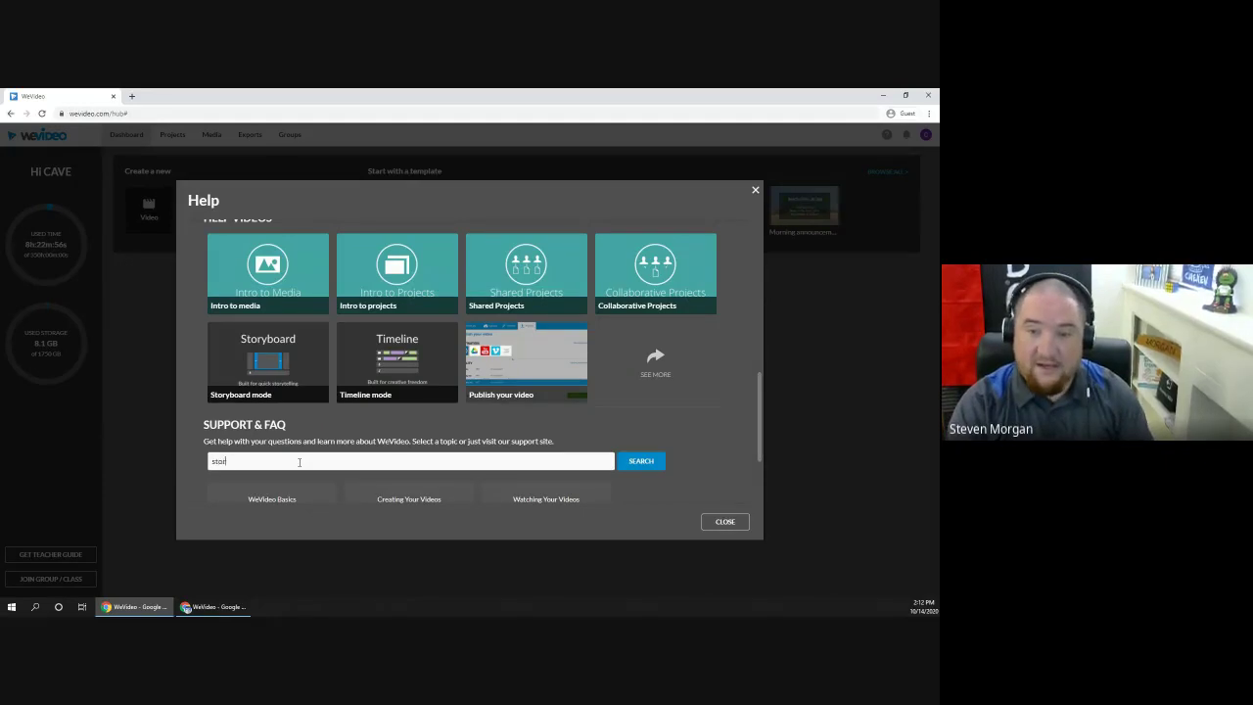
type("yboard")
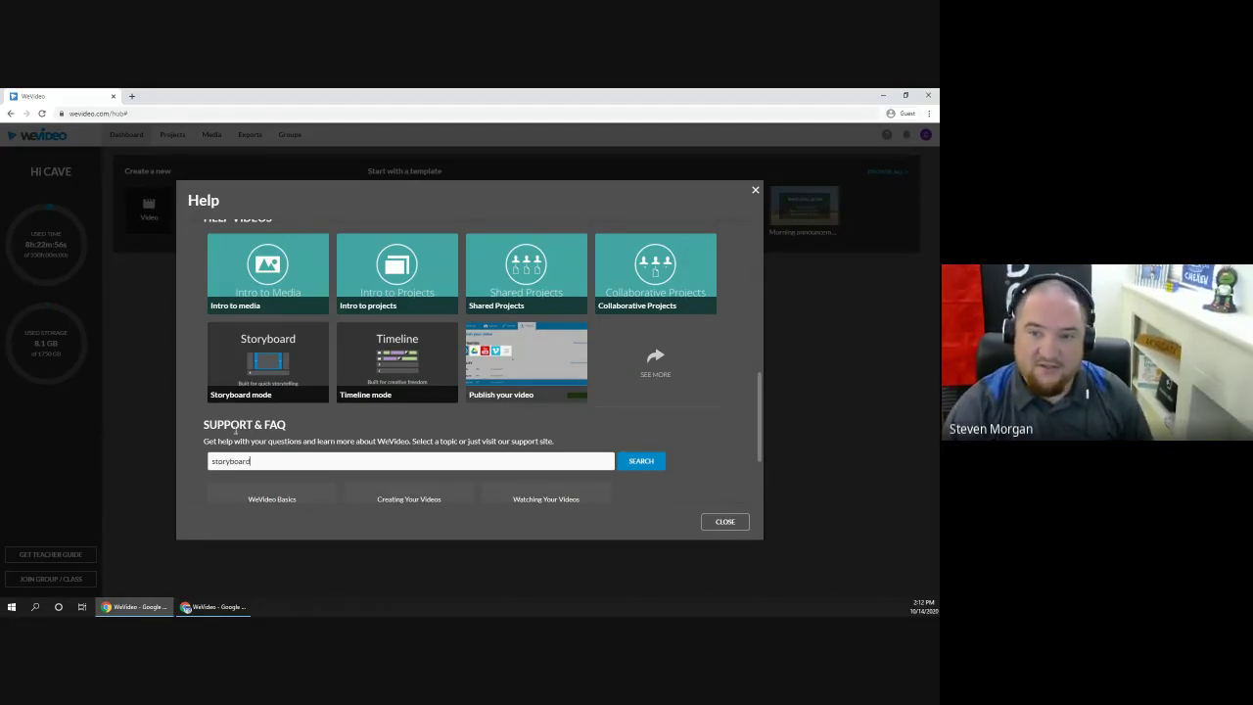
left_click(640, 460)
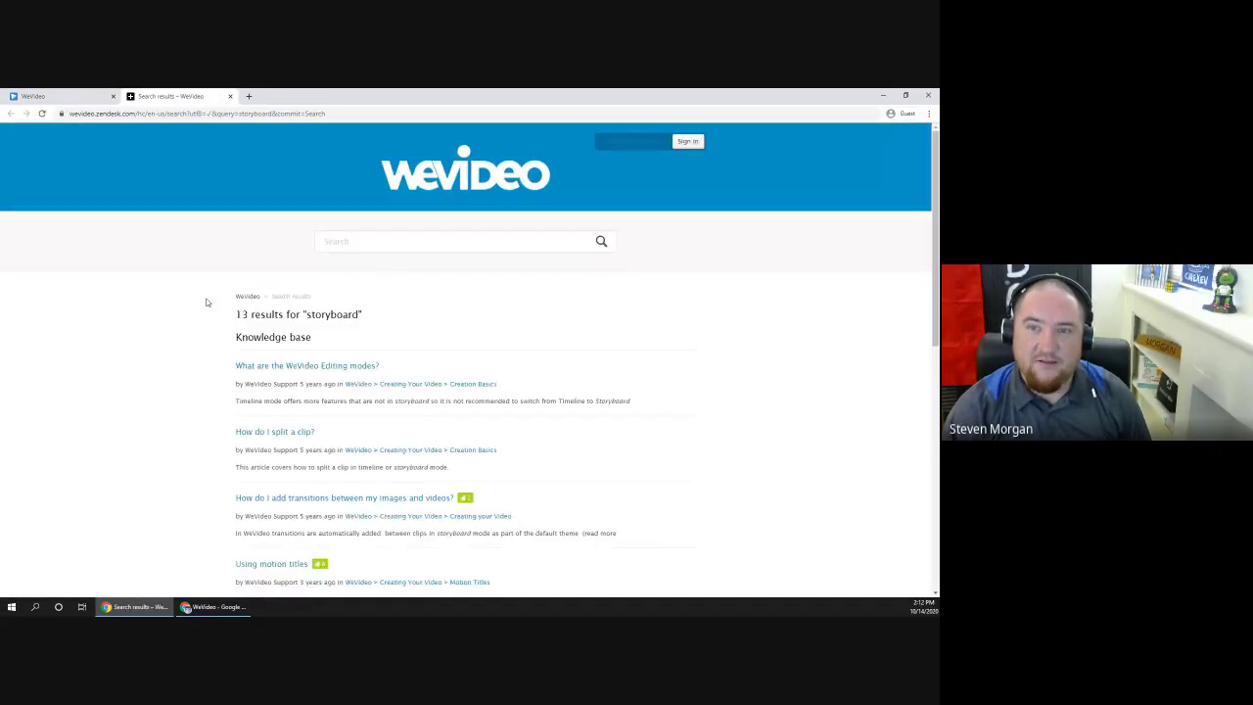
scroll(126, 327, "down", 1)
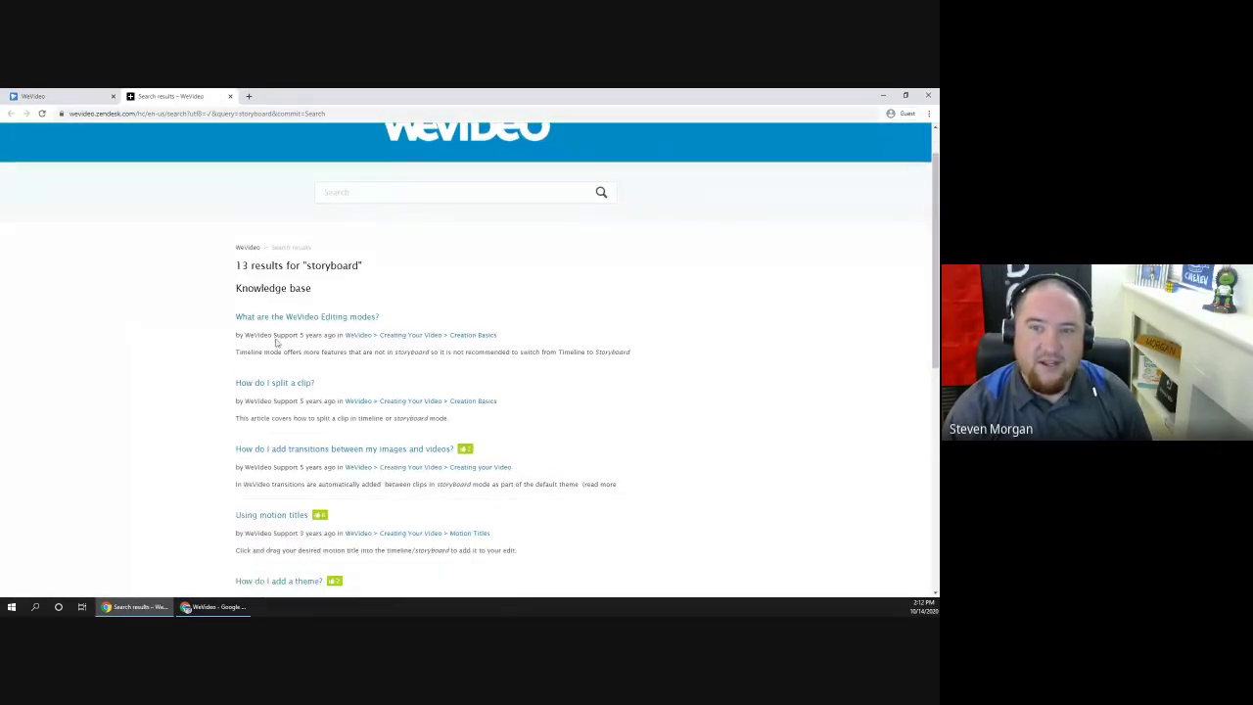
scroll(274, 338, "down", 2)
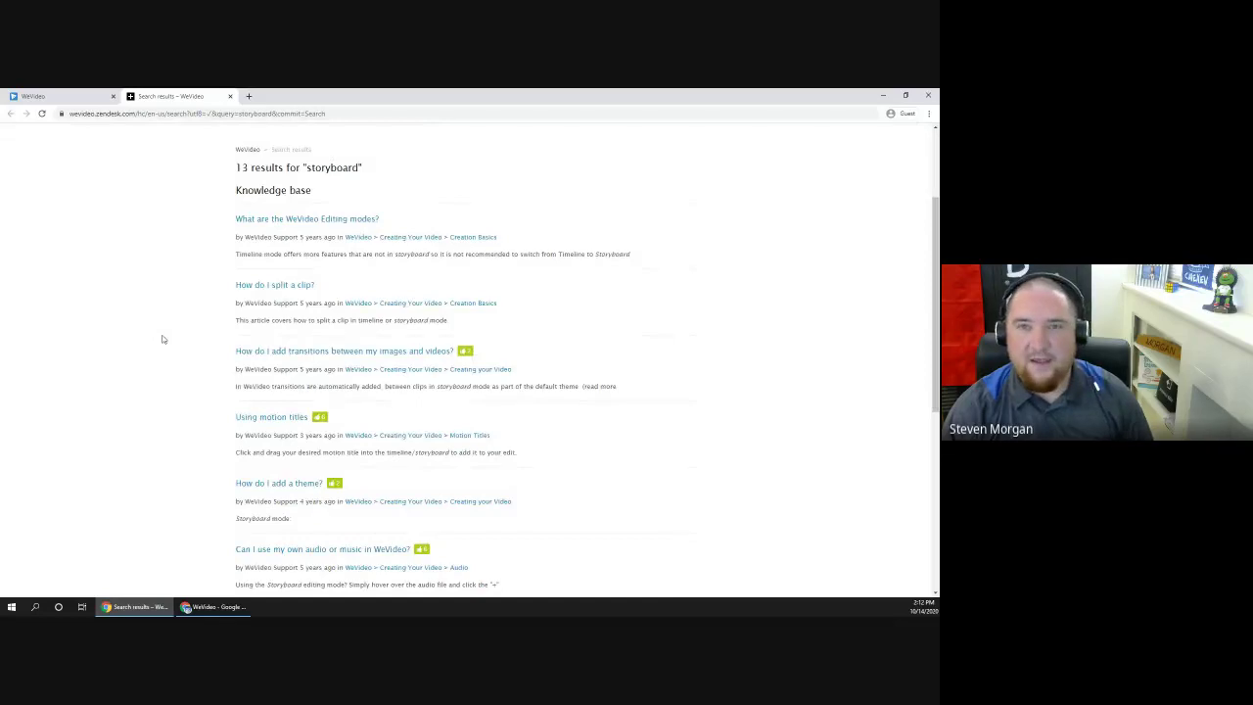
key("ctrl+w")
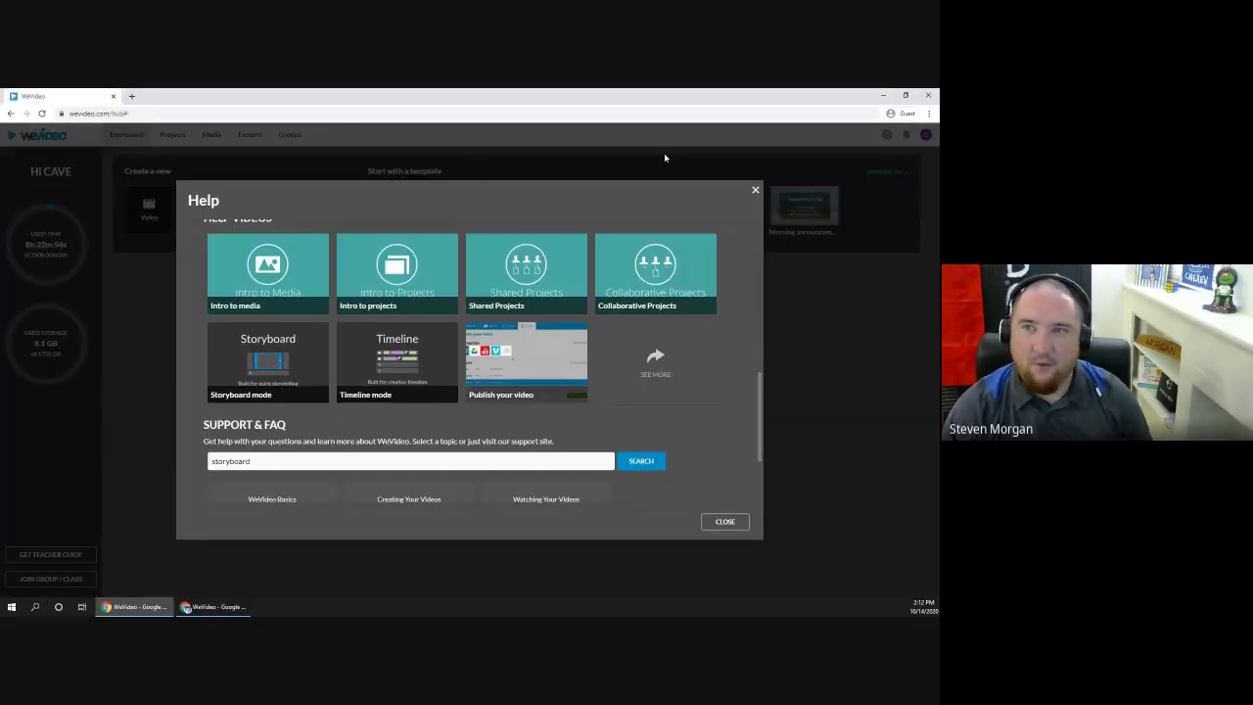
left_click(755, 190)
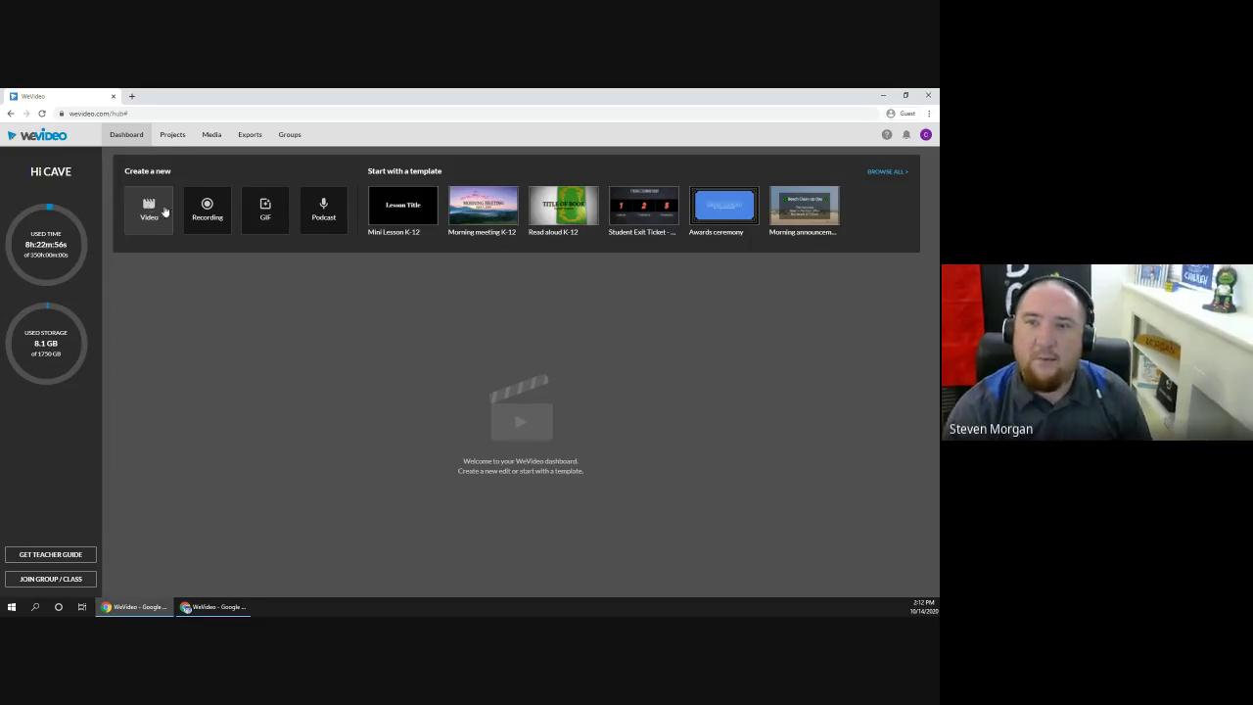
left_click(217, 610)
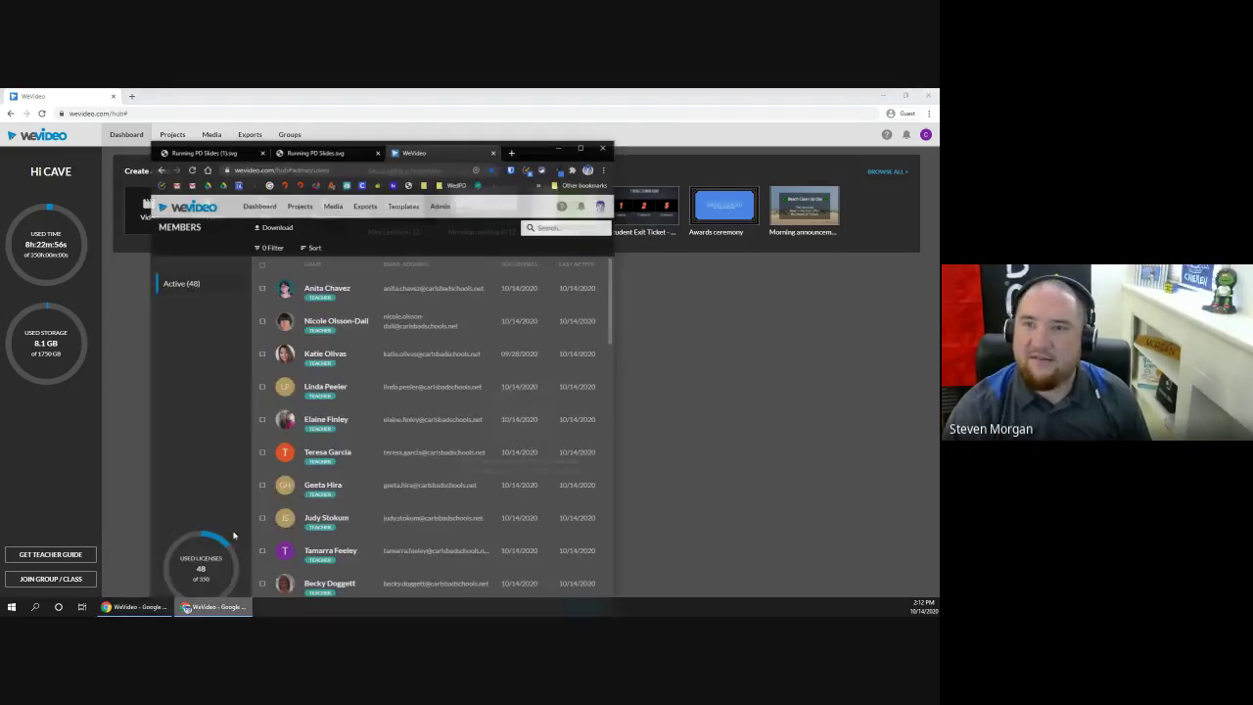
left_click(586, 132)
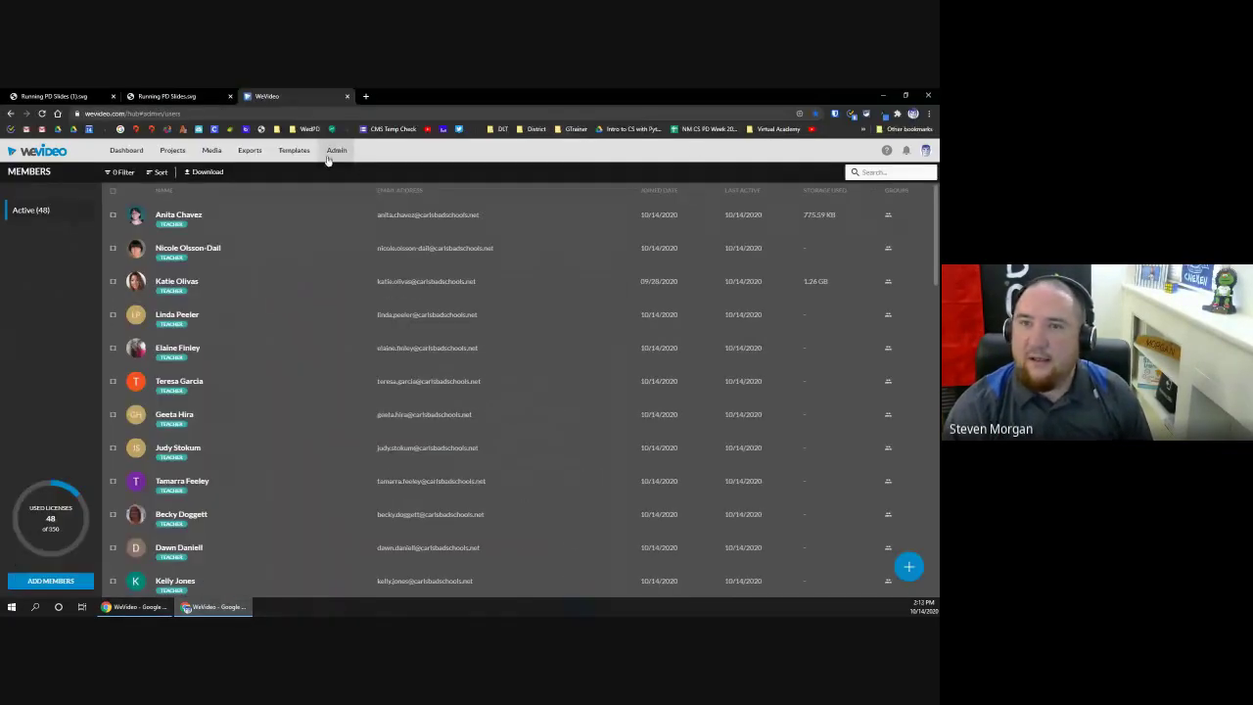
left_click(126, 150)
mouse_move(235, 390)
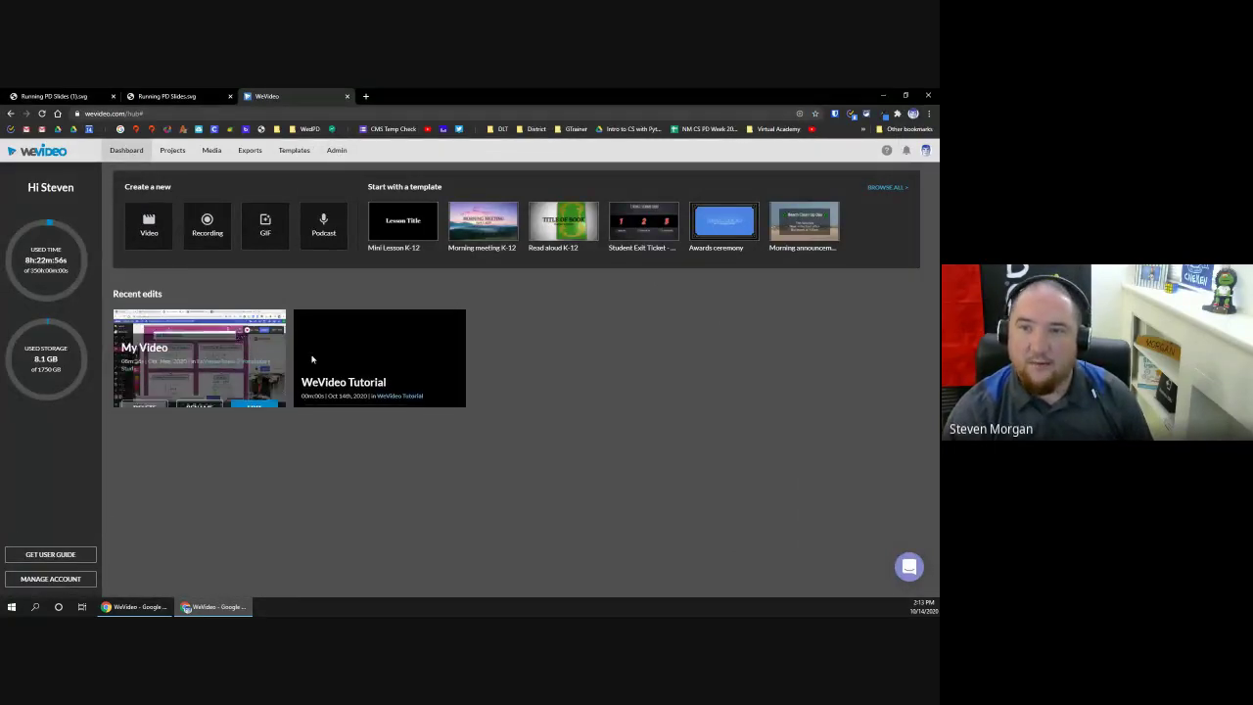
mouse_move(312, 359)
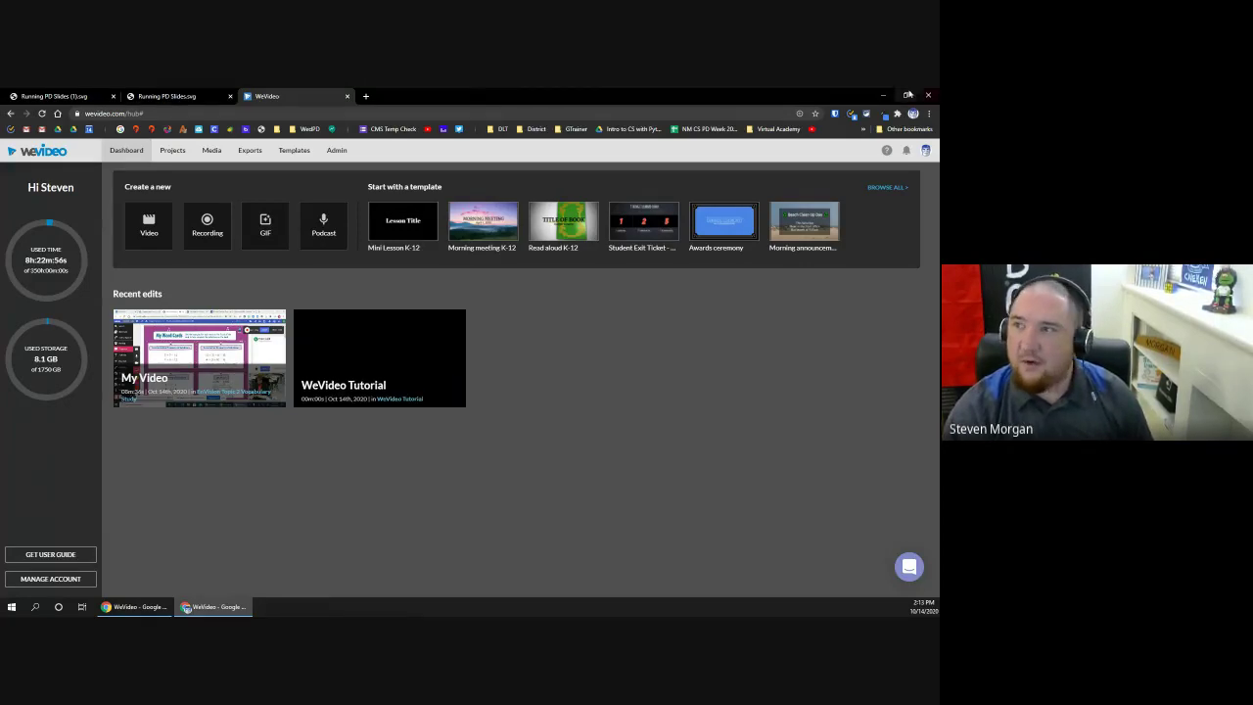
left_click(883, 95)
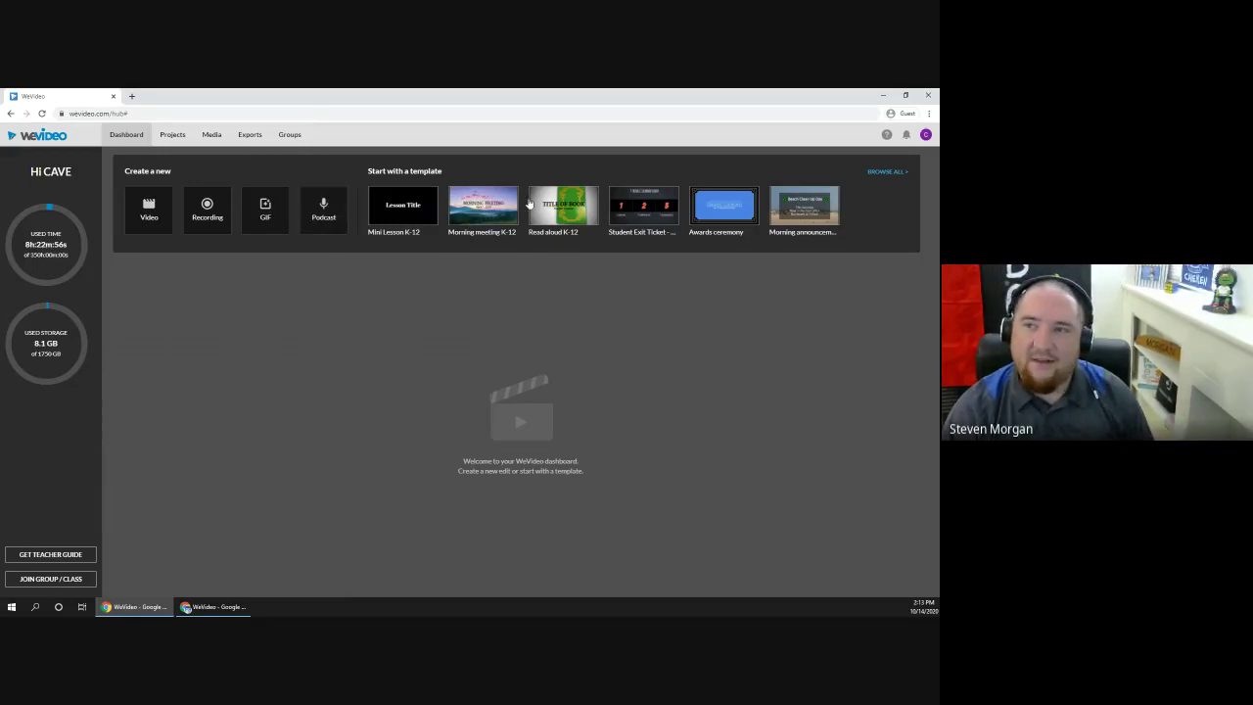
left_click(884, 172)
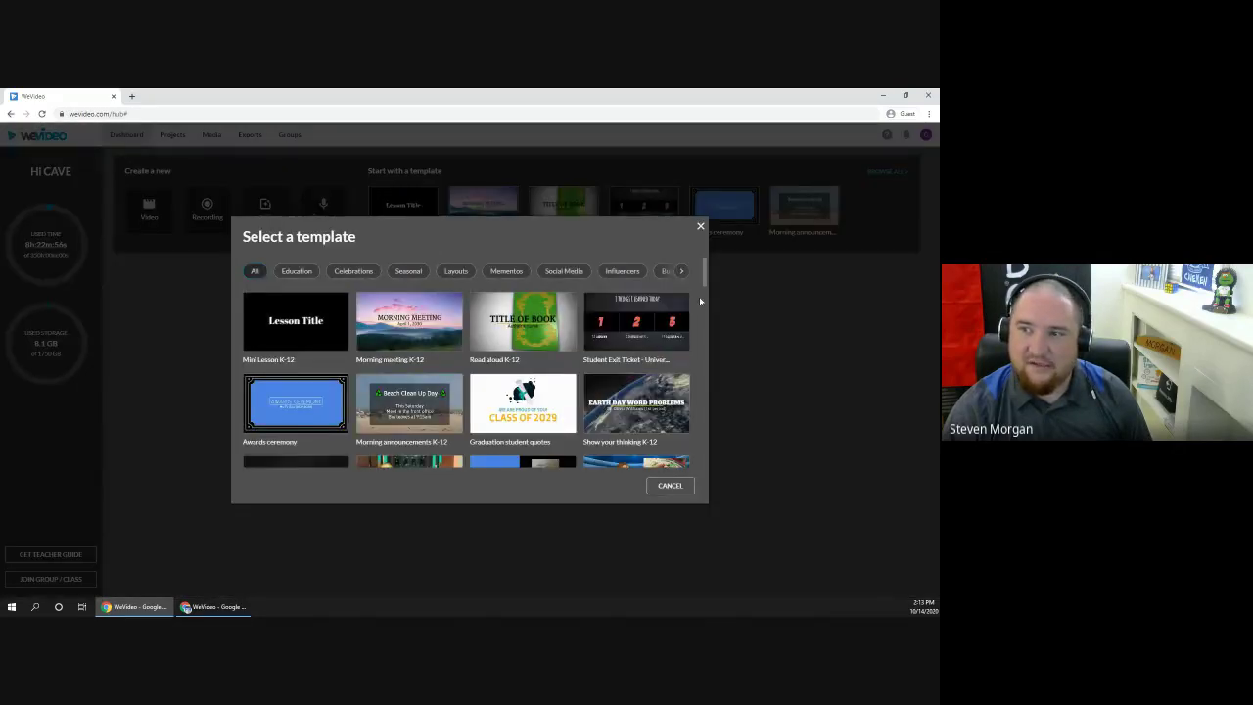
left_click_drag(703, 284, 712, 260)
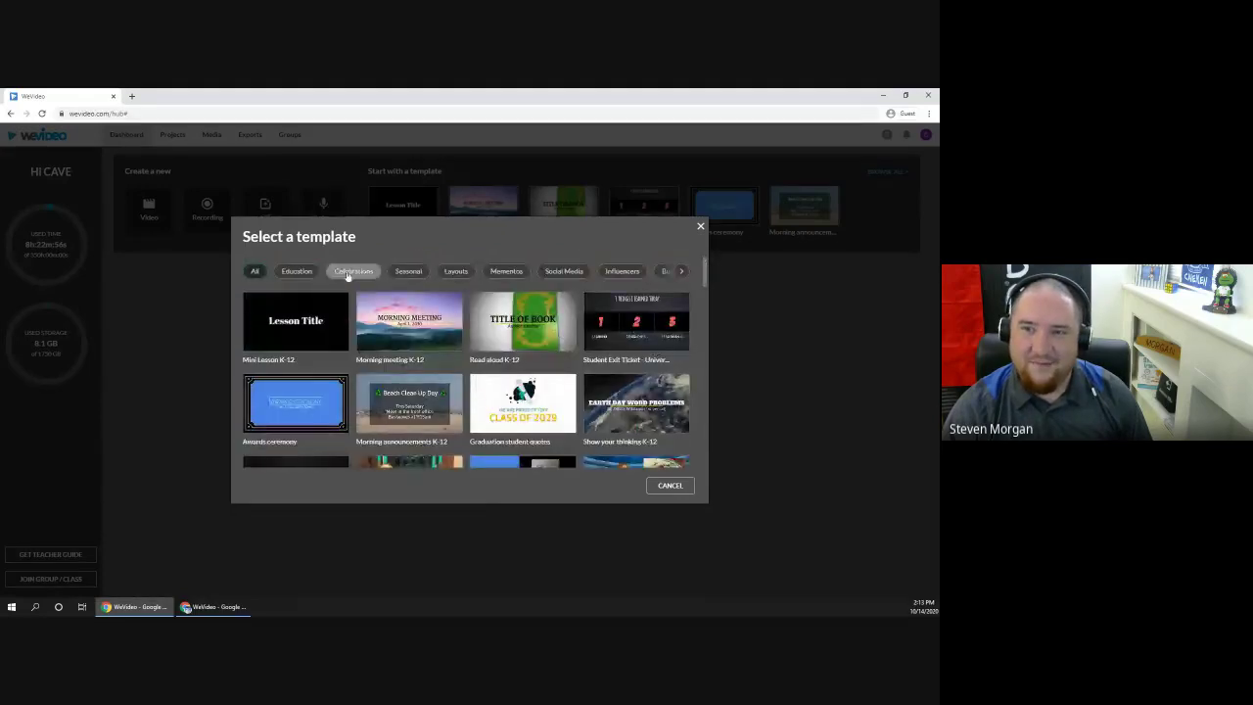
left_click(682, 271)
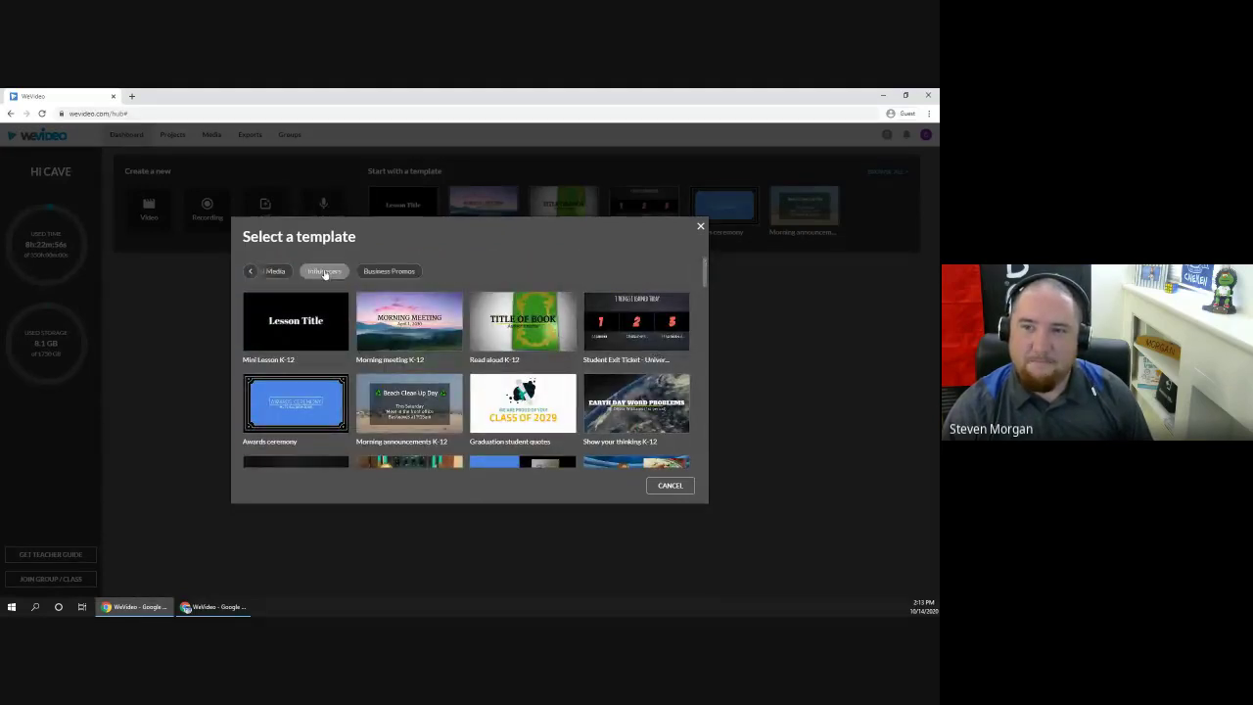
left_click(249, 271)
left_click(343, 273)
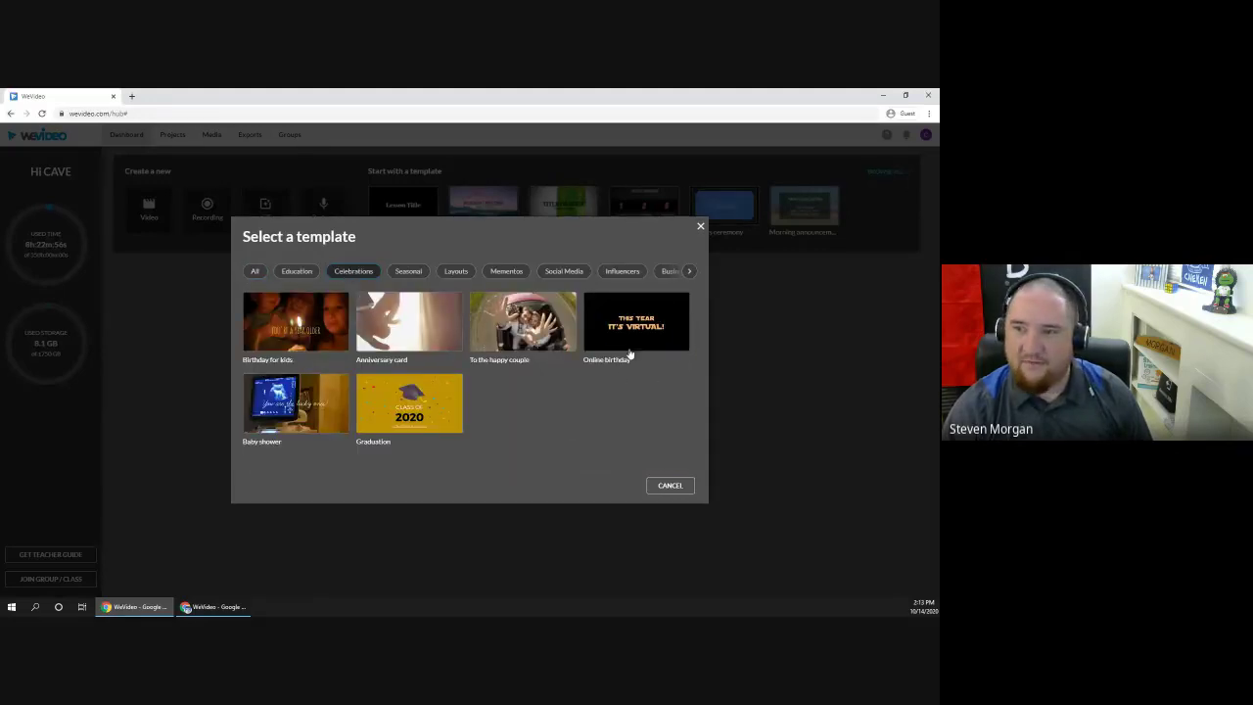
left_click(700, 229)
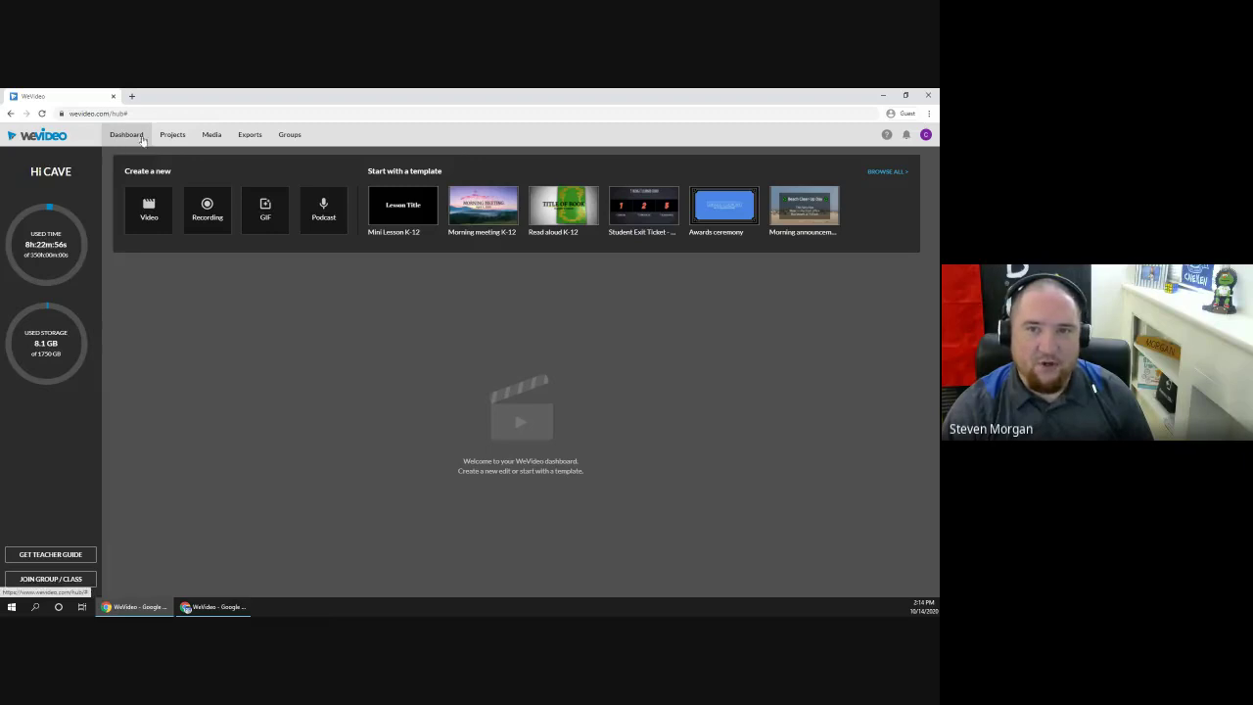
Step: Check Projects and Shared with me, then open the empty Media library's Add Media prompt
left_click(170, 137)
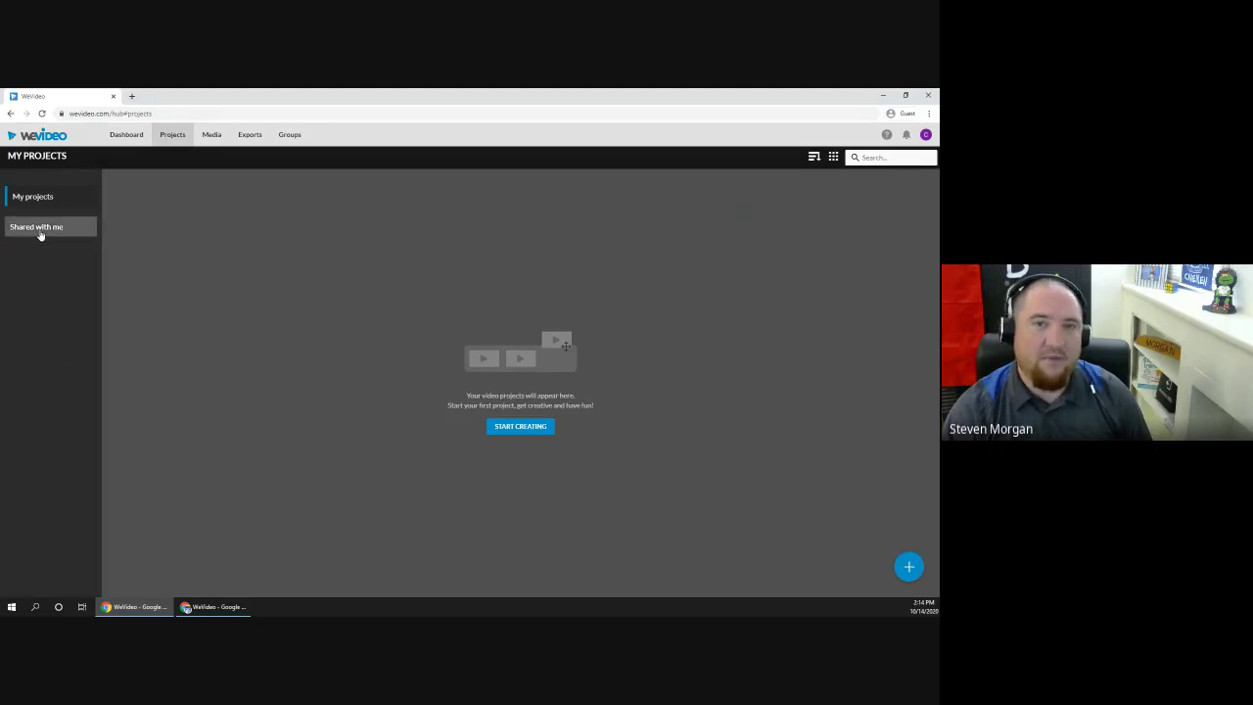
left_click(41, 231)
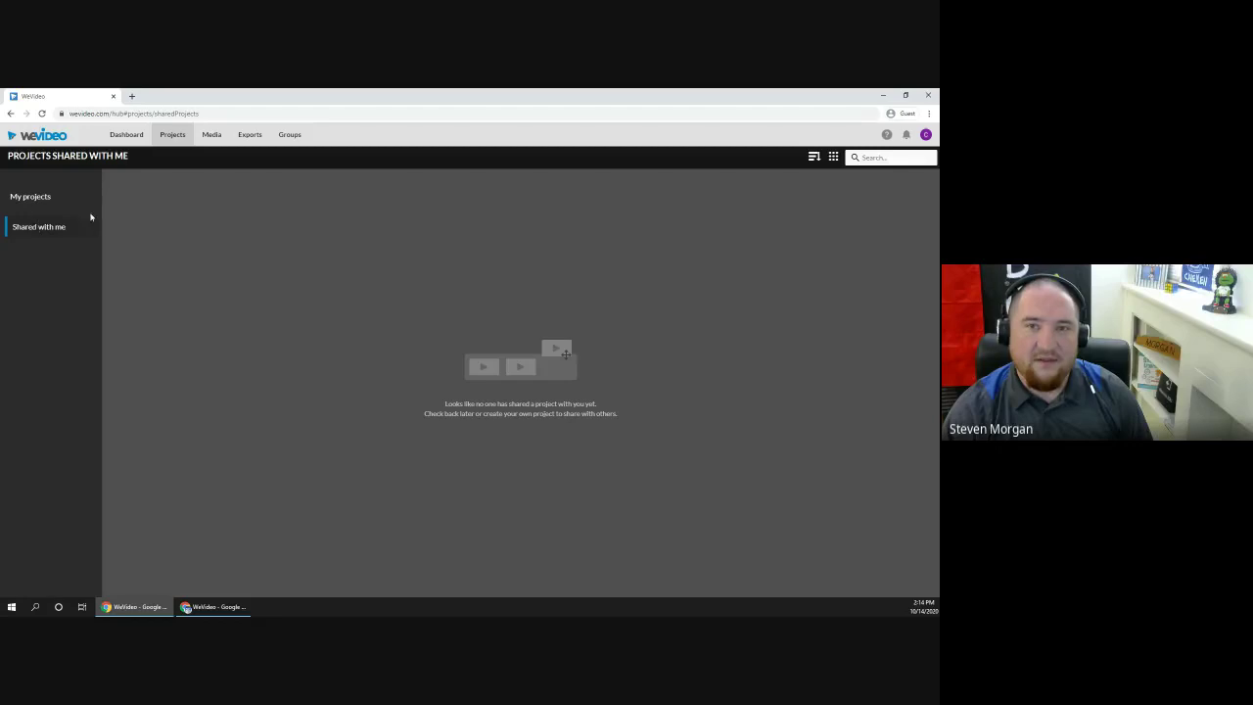
left_click(214, 137)
left_click(468, 431)
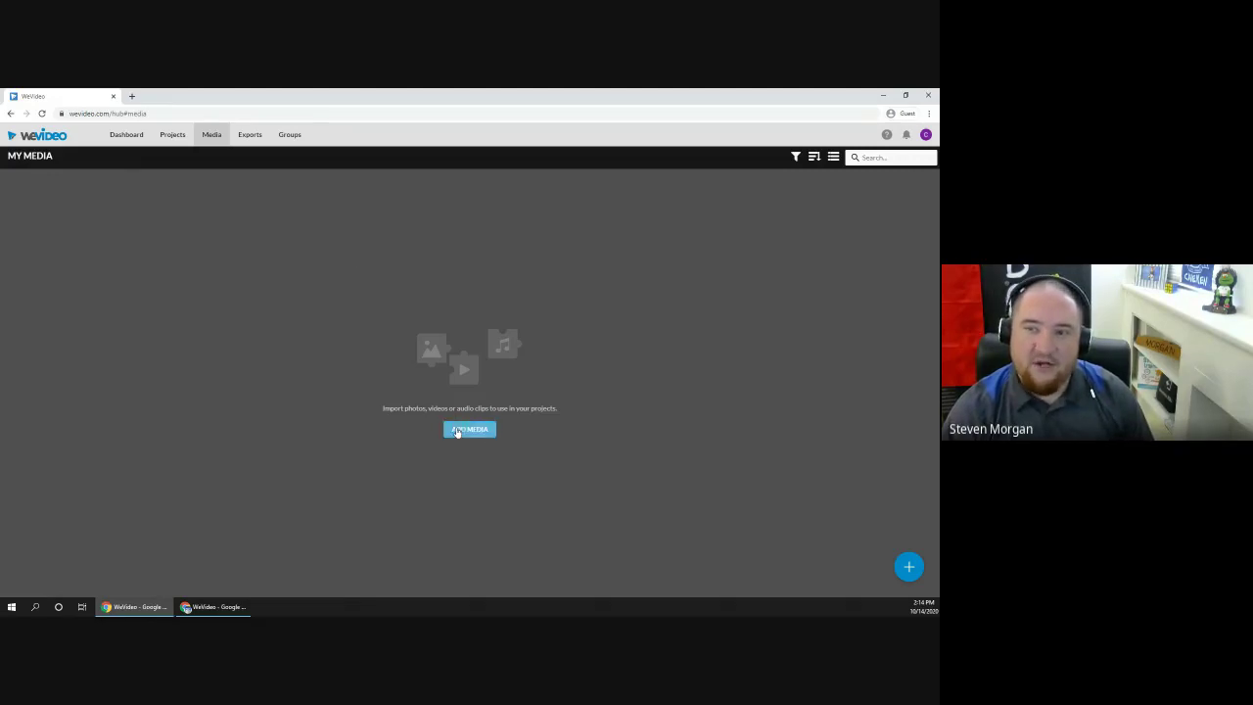
Step: Try dropping a downloaded image into Import media, then close the dialog and go to Exports
left_click(471, 434)
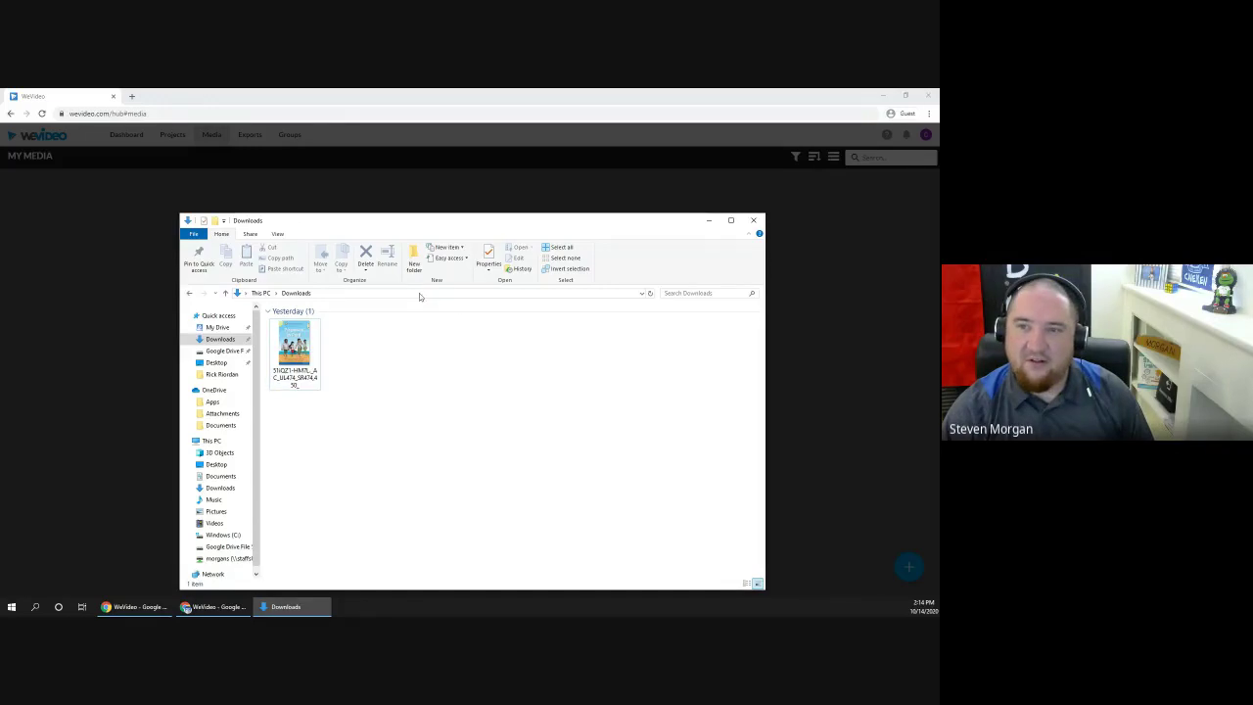
left_click_drag(480, 225, 864, 233)
left_click_drag(683, 365, 675, 364)
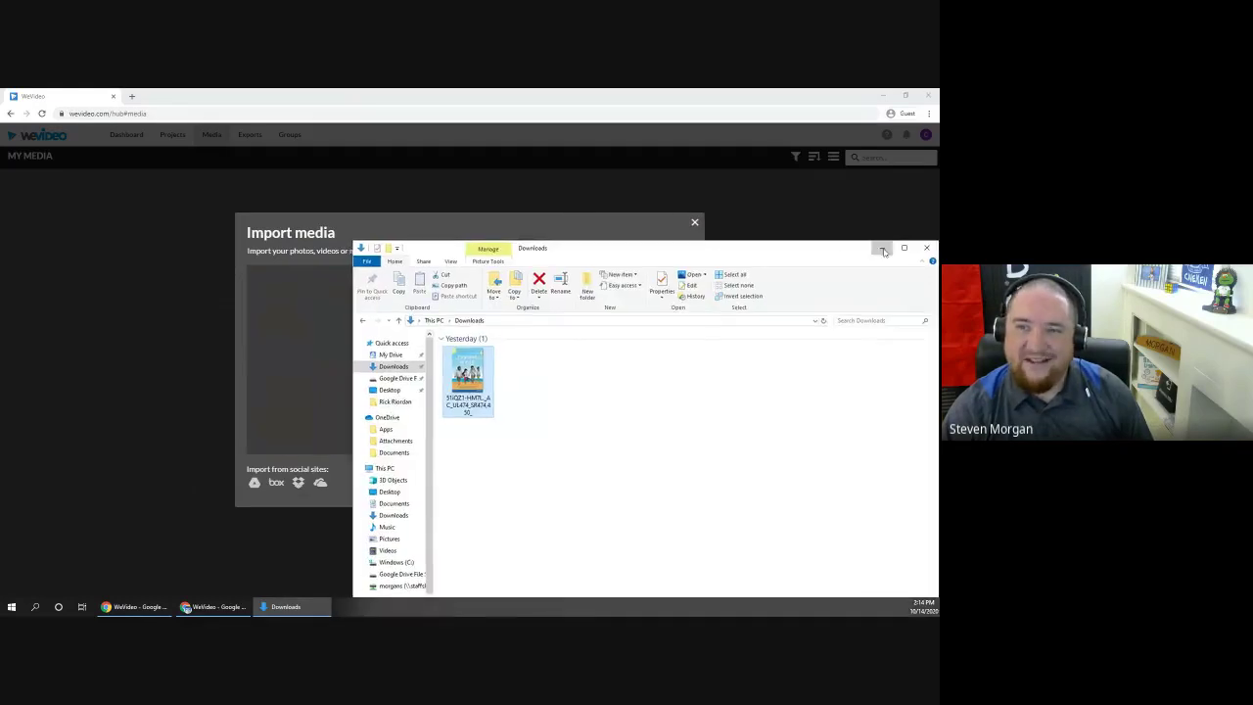
left_click(882, 248)
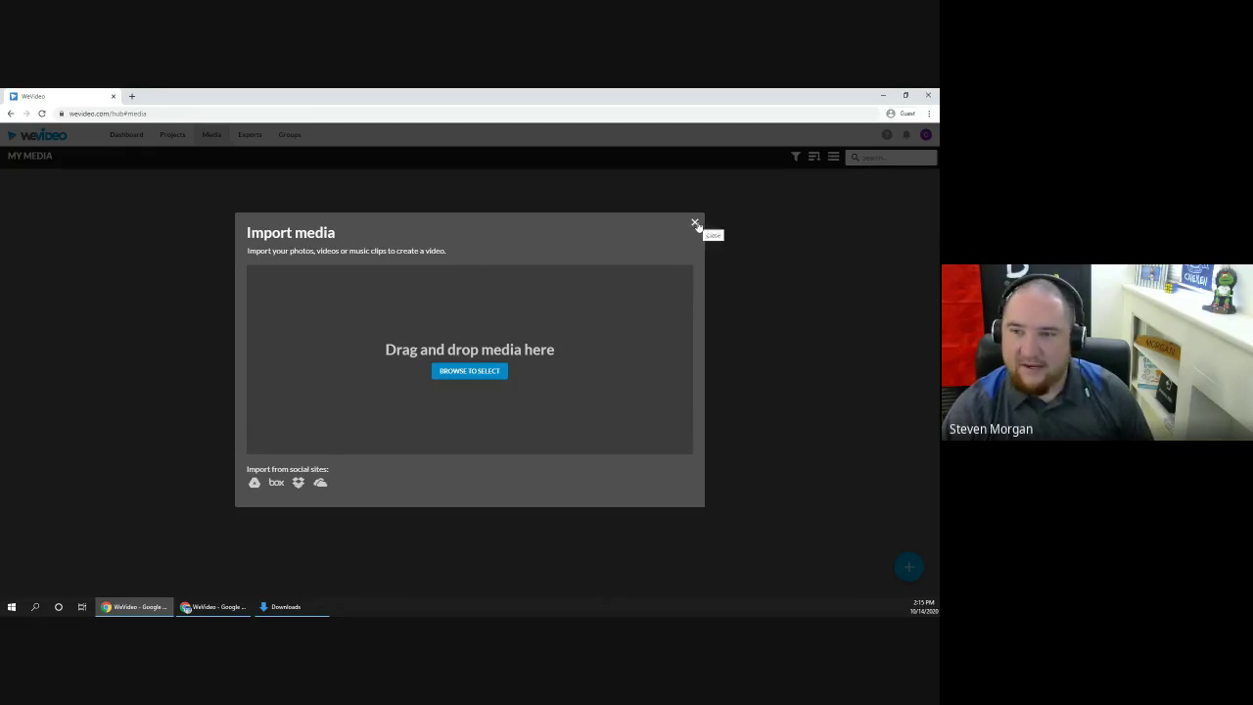
left_click(695, 222)
left_click(250, 137)
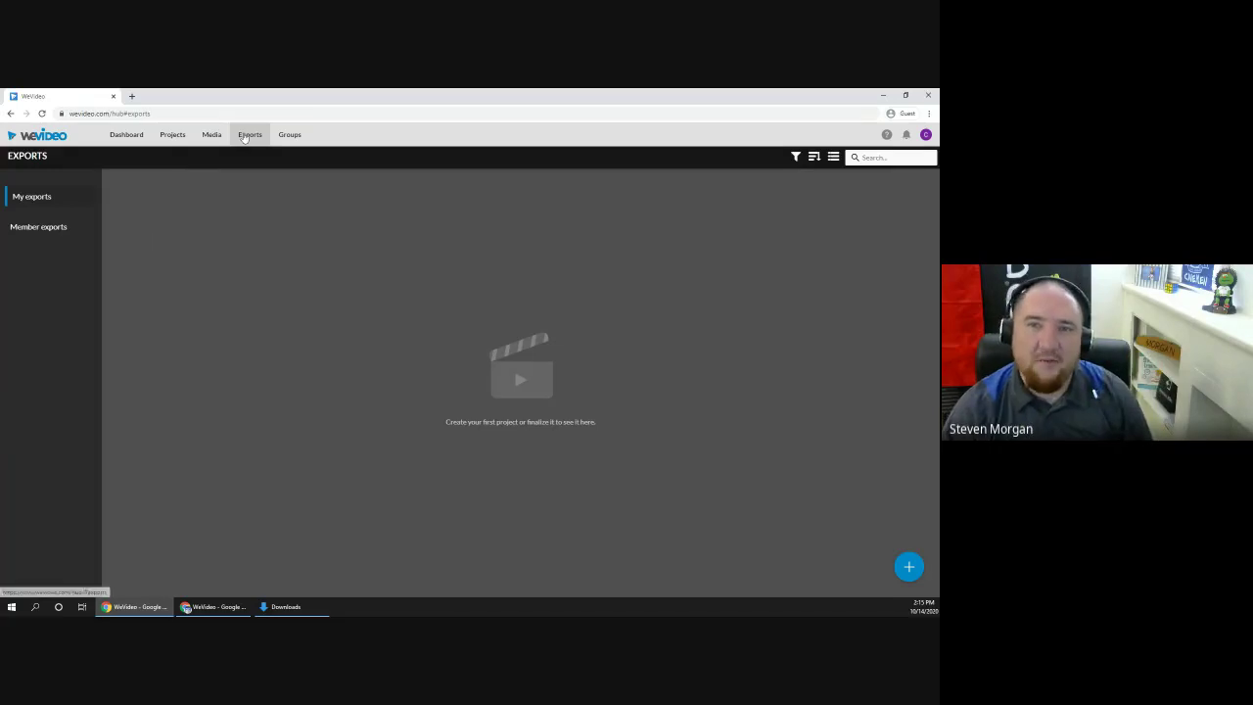
Step: View the Member exports list, then move on to the empty Groups page
left_click(48, 229)
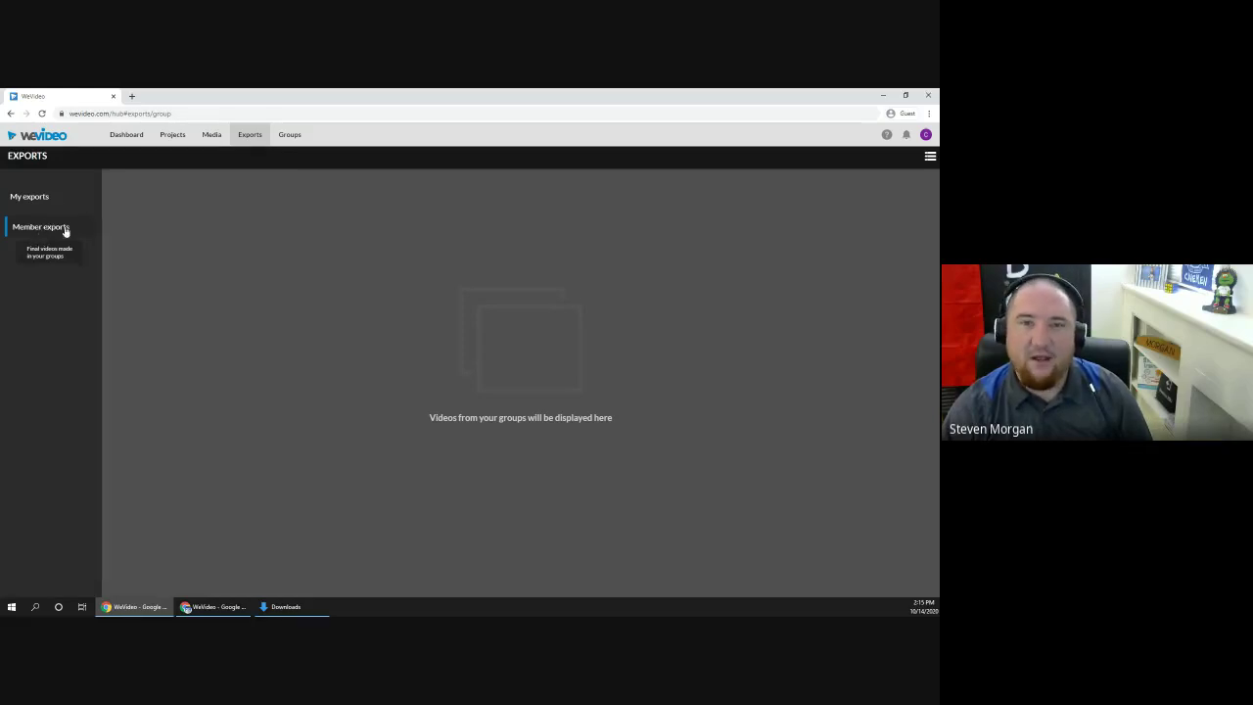
left_click(290, 135)
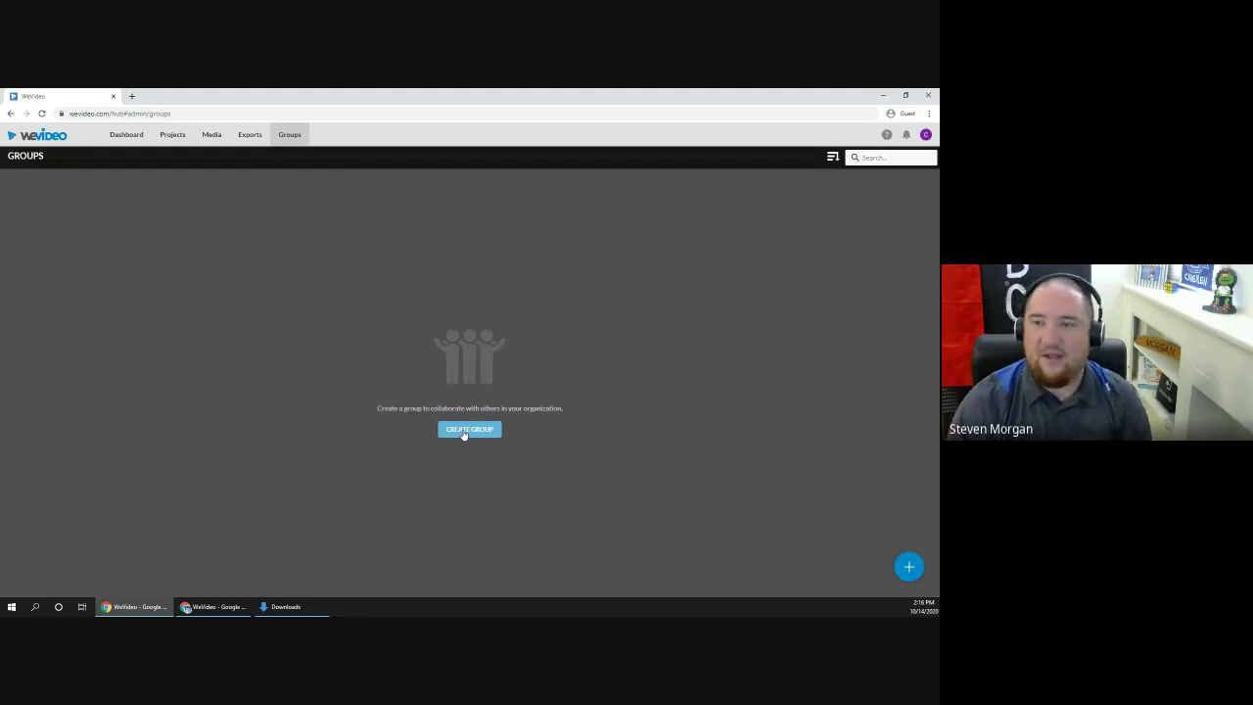
Step: Start a new group titled '4th Grade Monterrey'
left_click(471, 433)
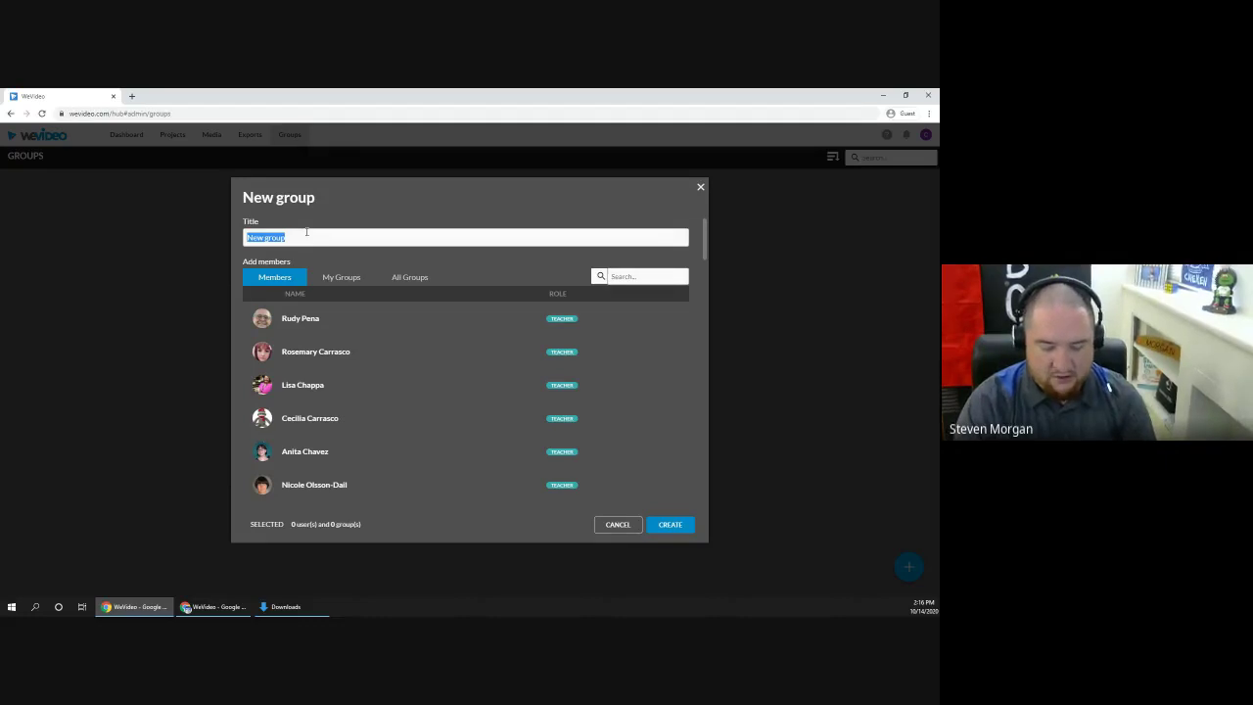
type("4th G")
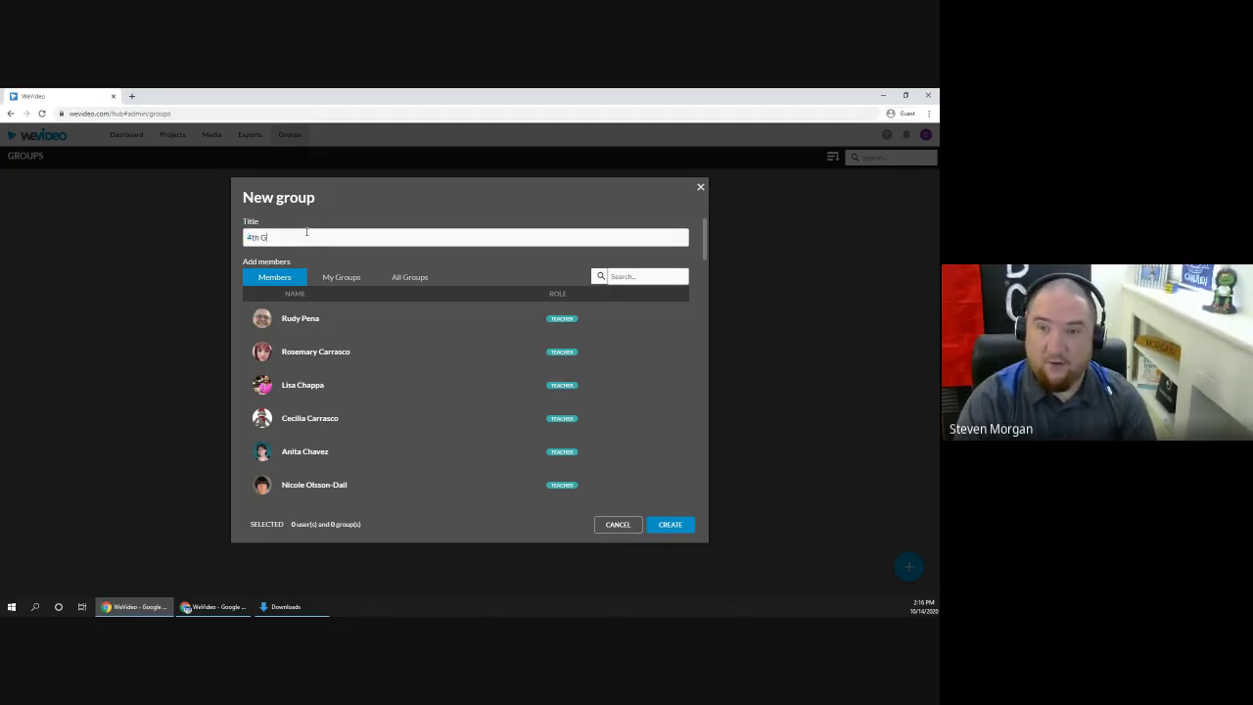
type("rade Monterrey")
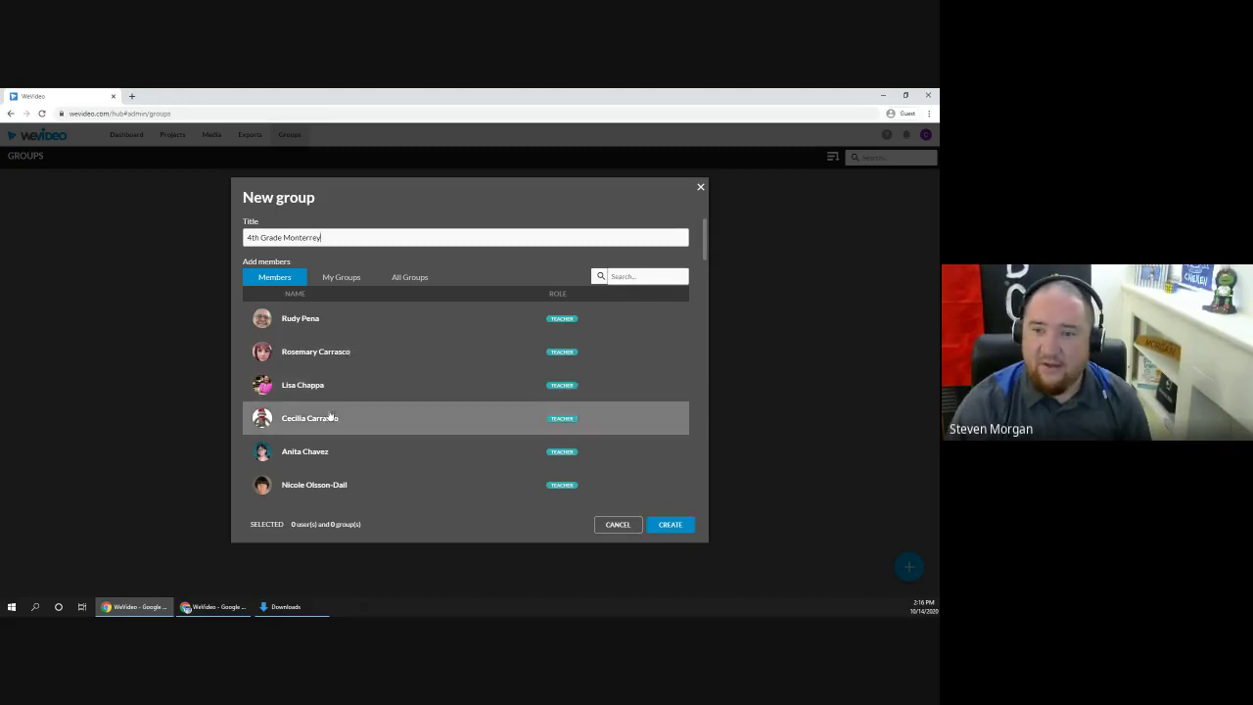
scroll(464, 333, "down", 1)
scroll(360, 381, "down", 10)
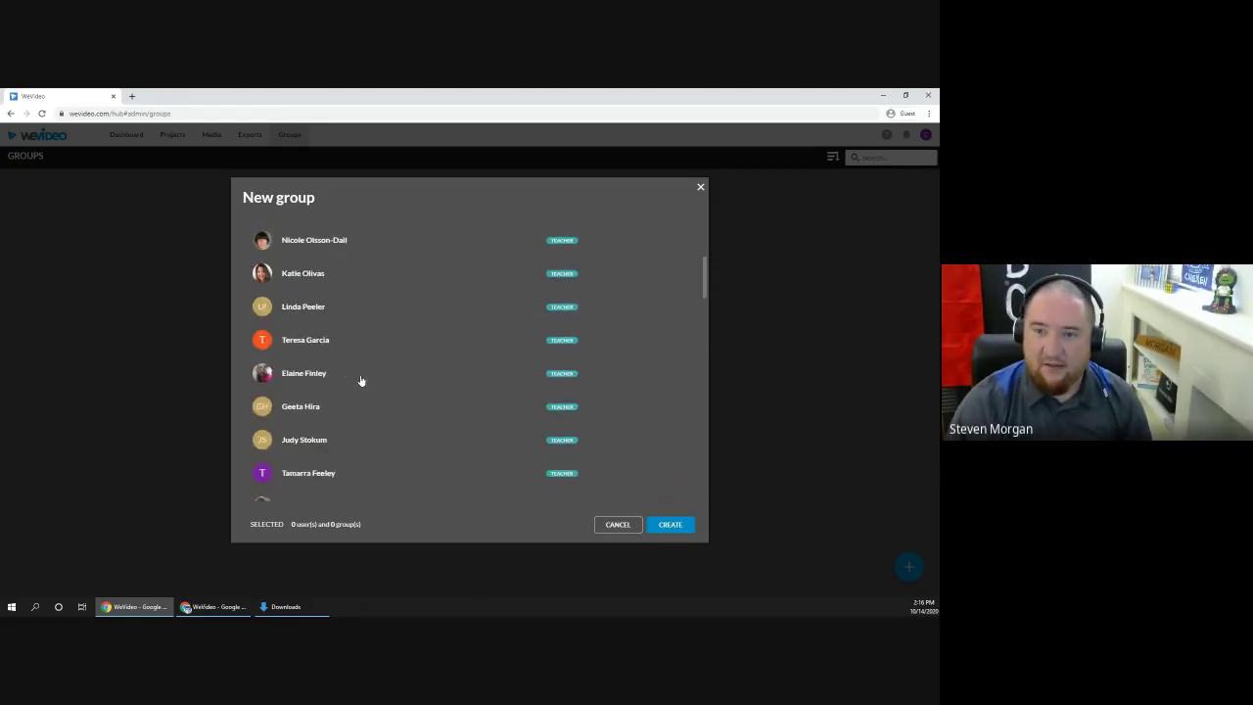
scroll(358, 381, "down", 10)
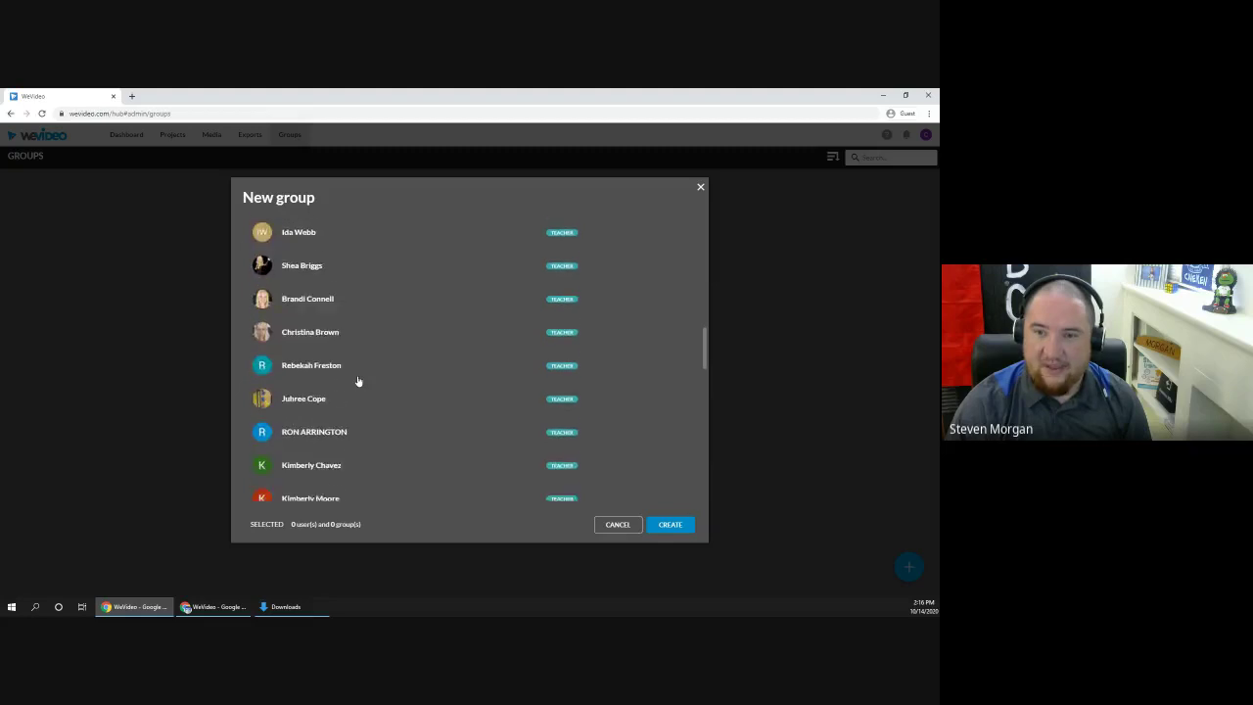
scroll(357, 382, "up", 20)
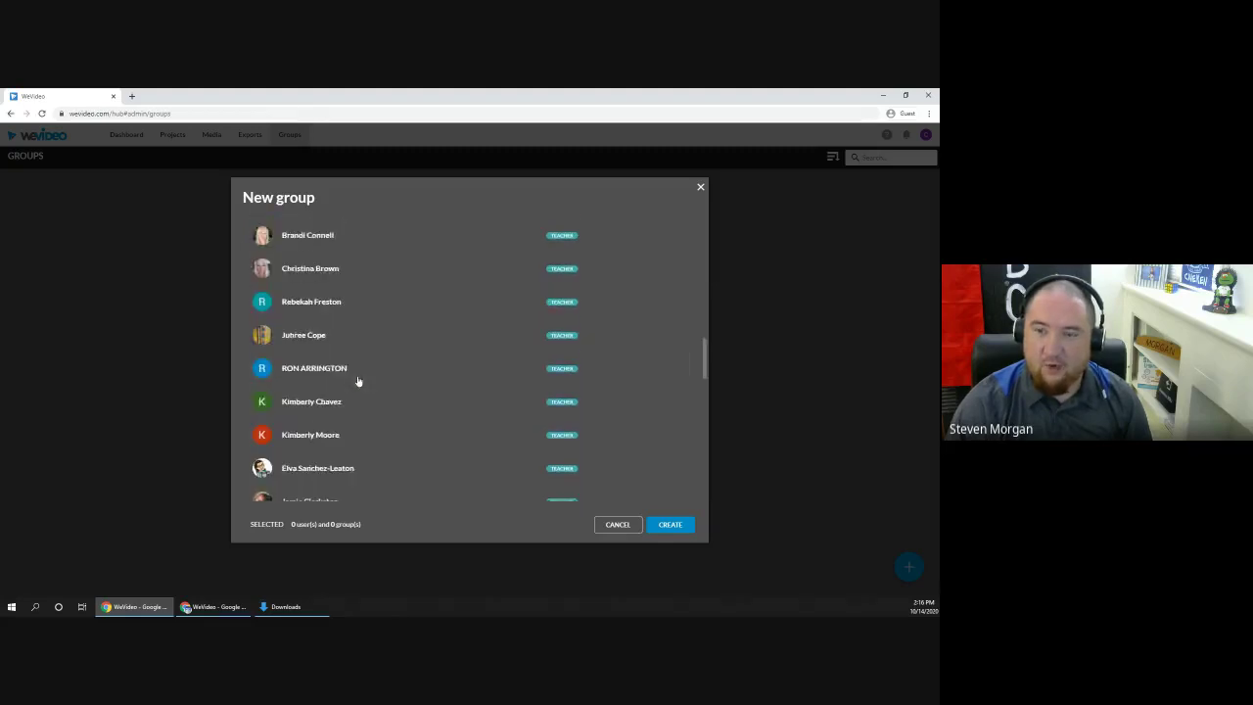
Step: Search for and add a teacher and the owner account as members, then create the group
left_click(619, 280)
type("mandy")
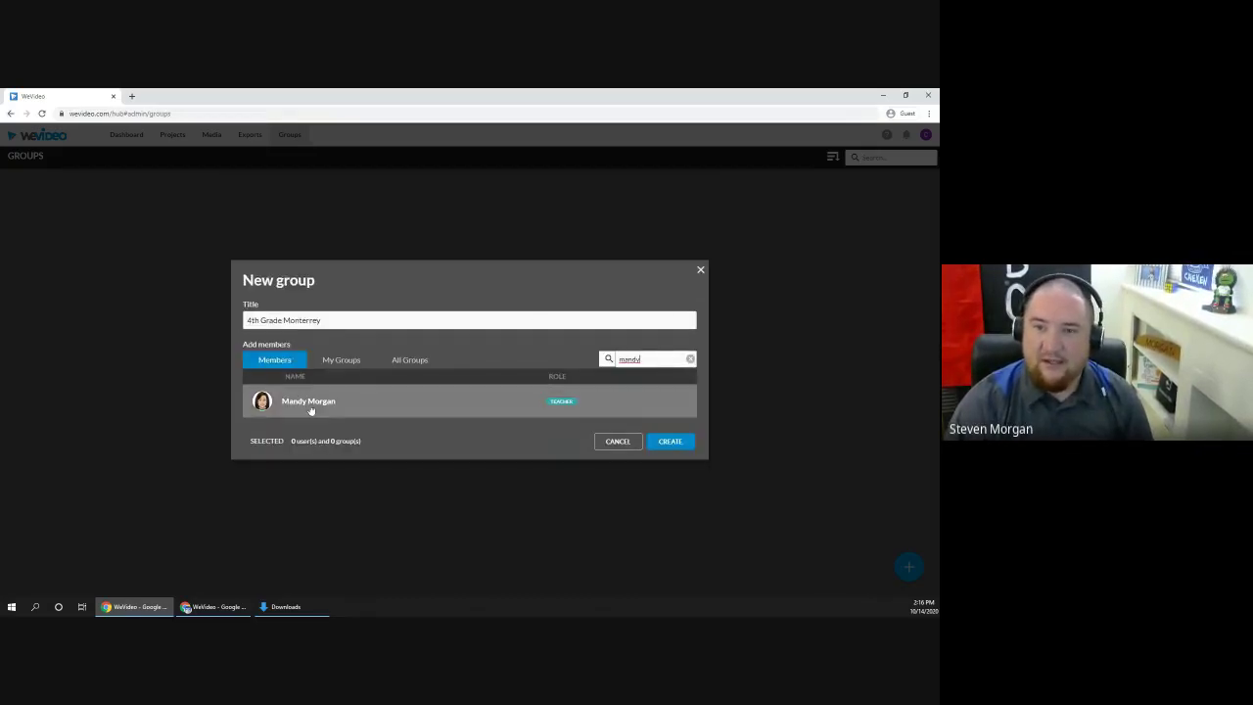
left_click(310, 412)
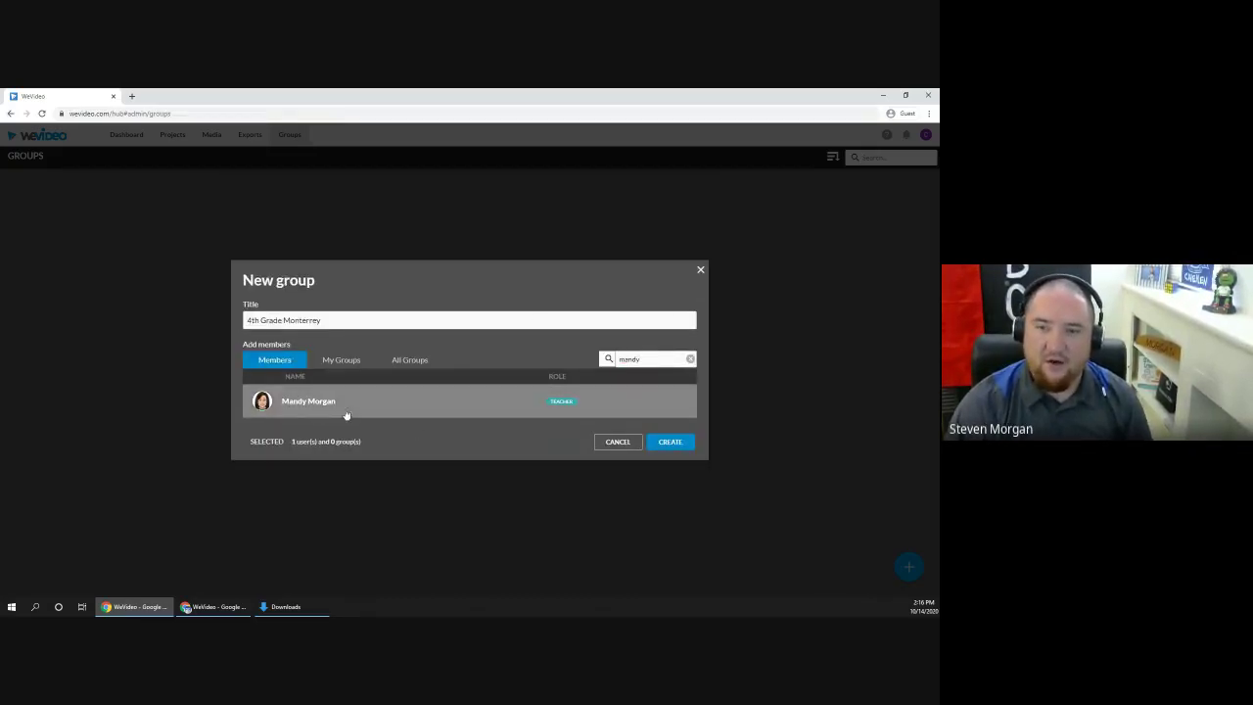
left_click_drag(654, 359, 574, 362)
type("steven")
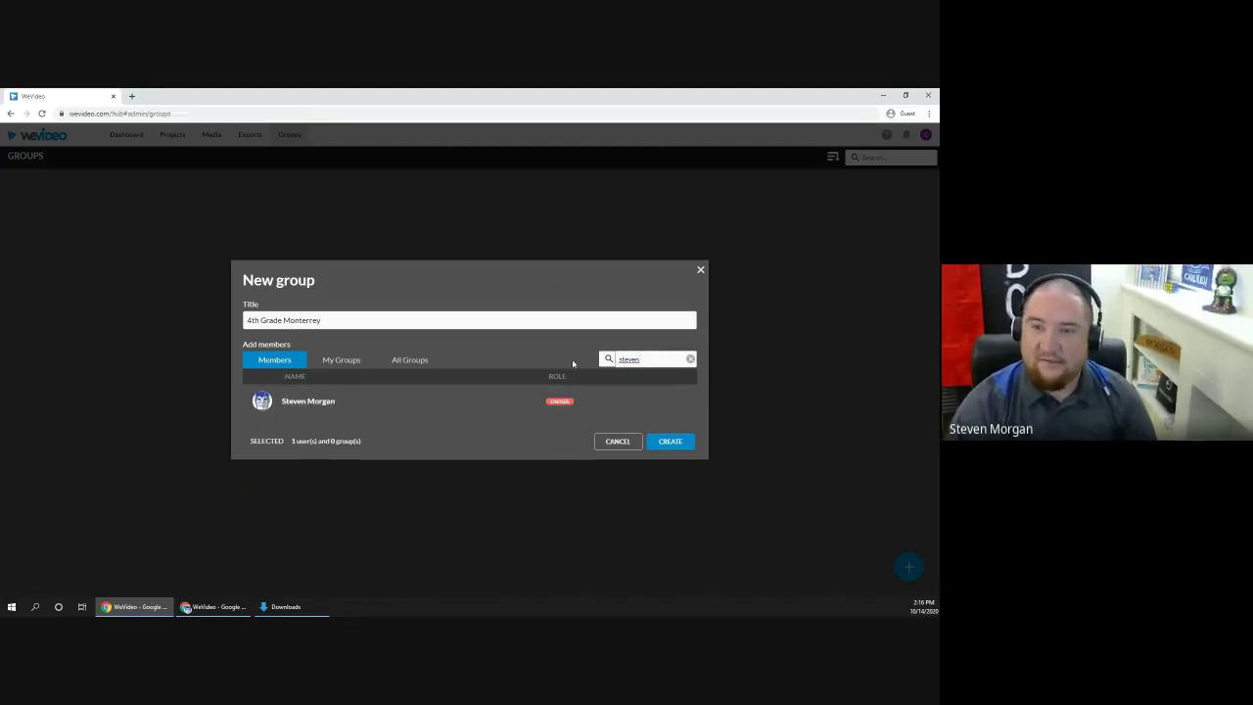
left_click(442, 401)
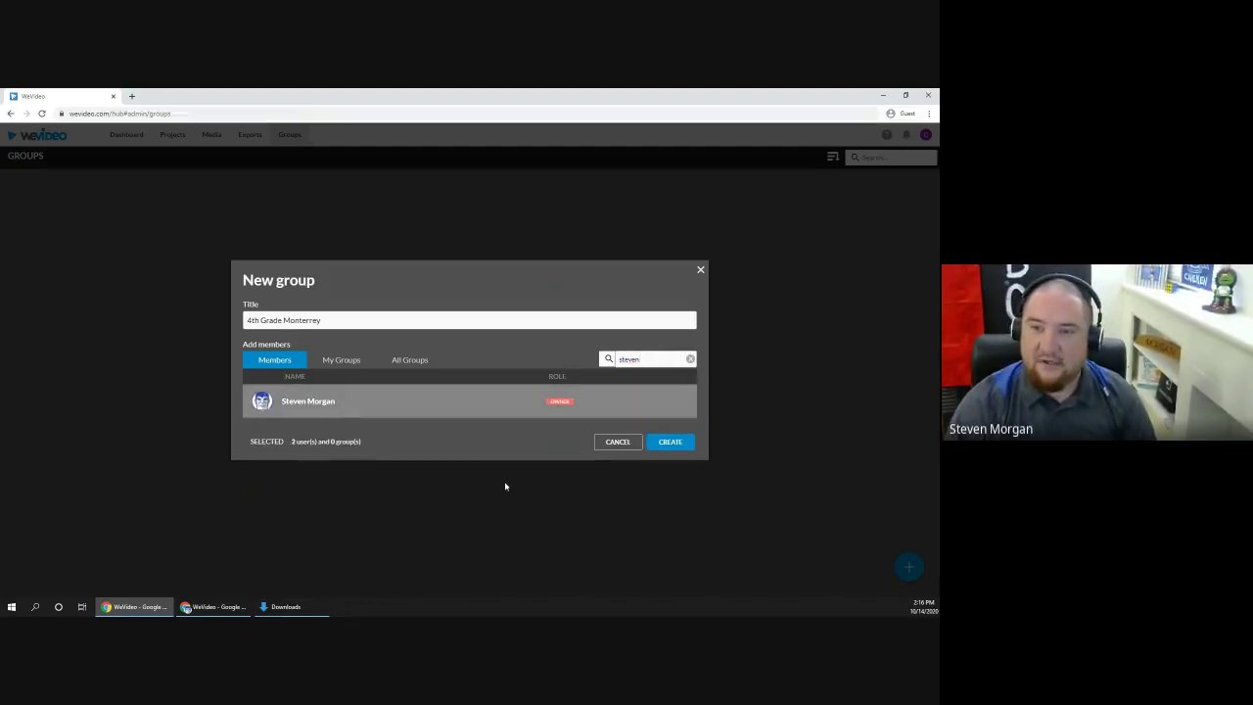
left_click(671, 441)
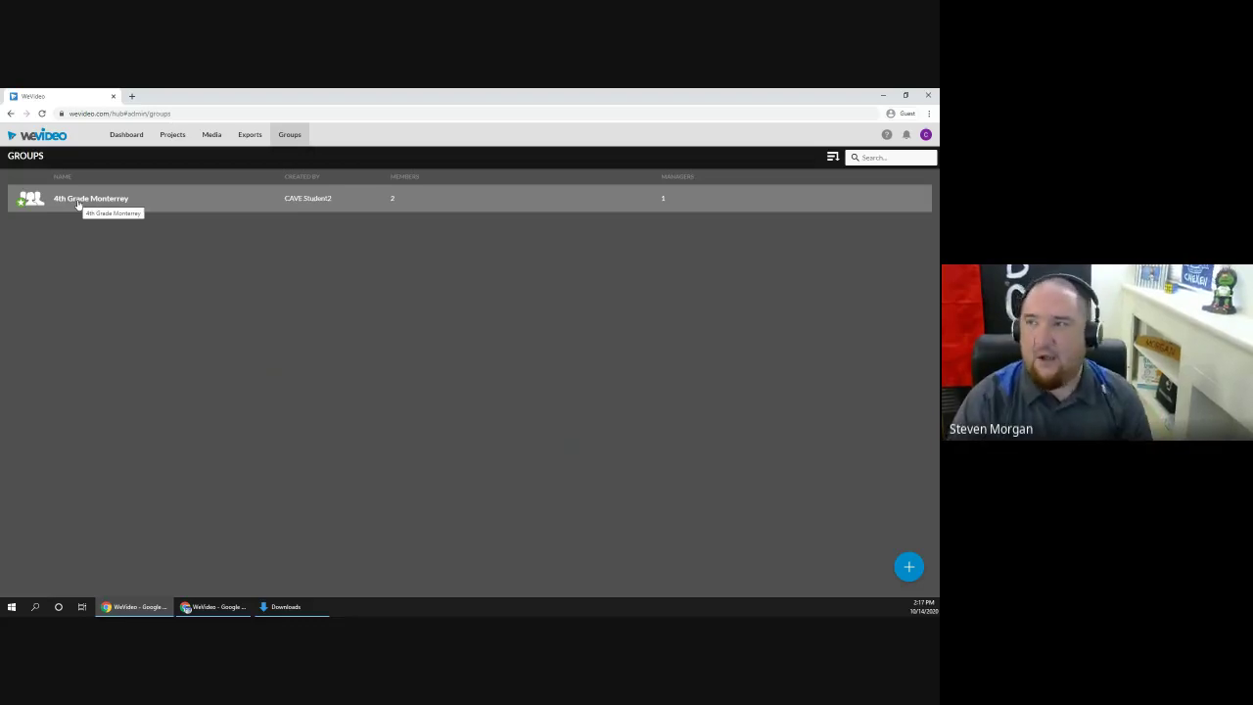
Step: Return to the guest Dashboard, then switch to the main account's window listing My Video and WeVideo Tutorial
left_click(126, 134)
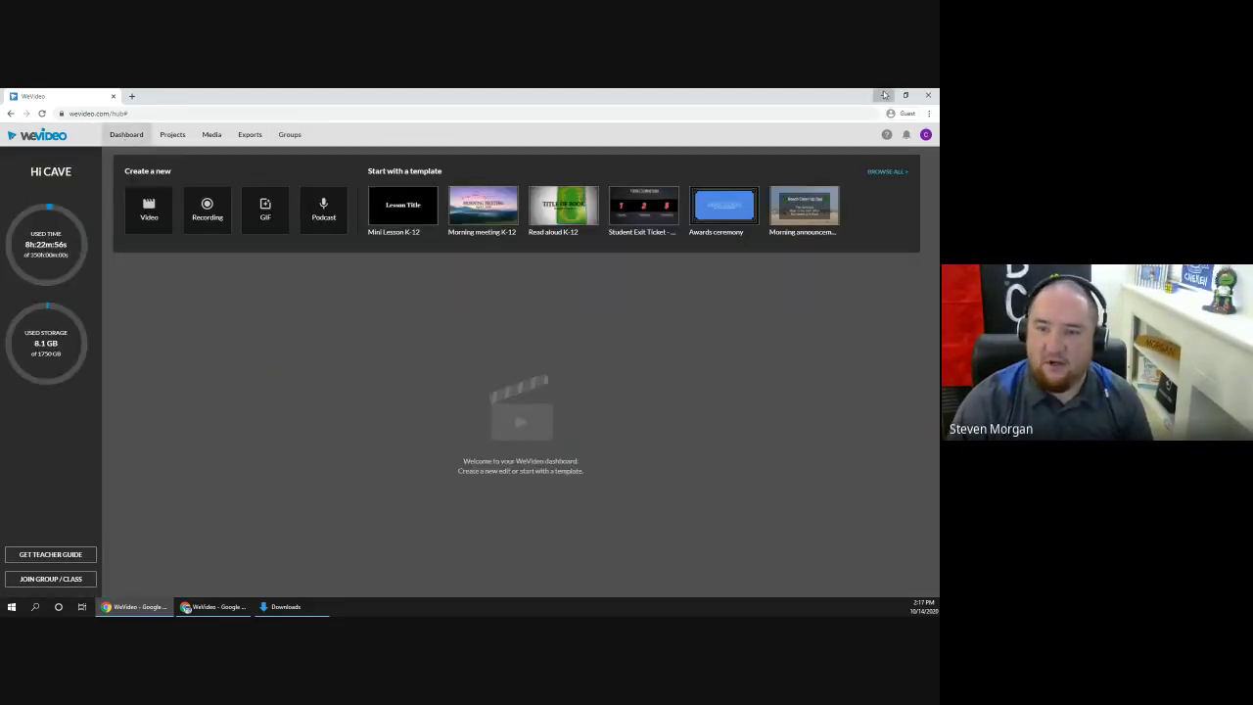
left_click(884, 95)
left_click(213, 606)
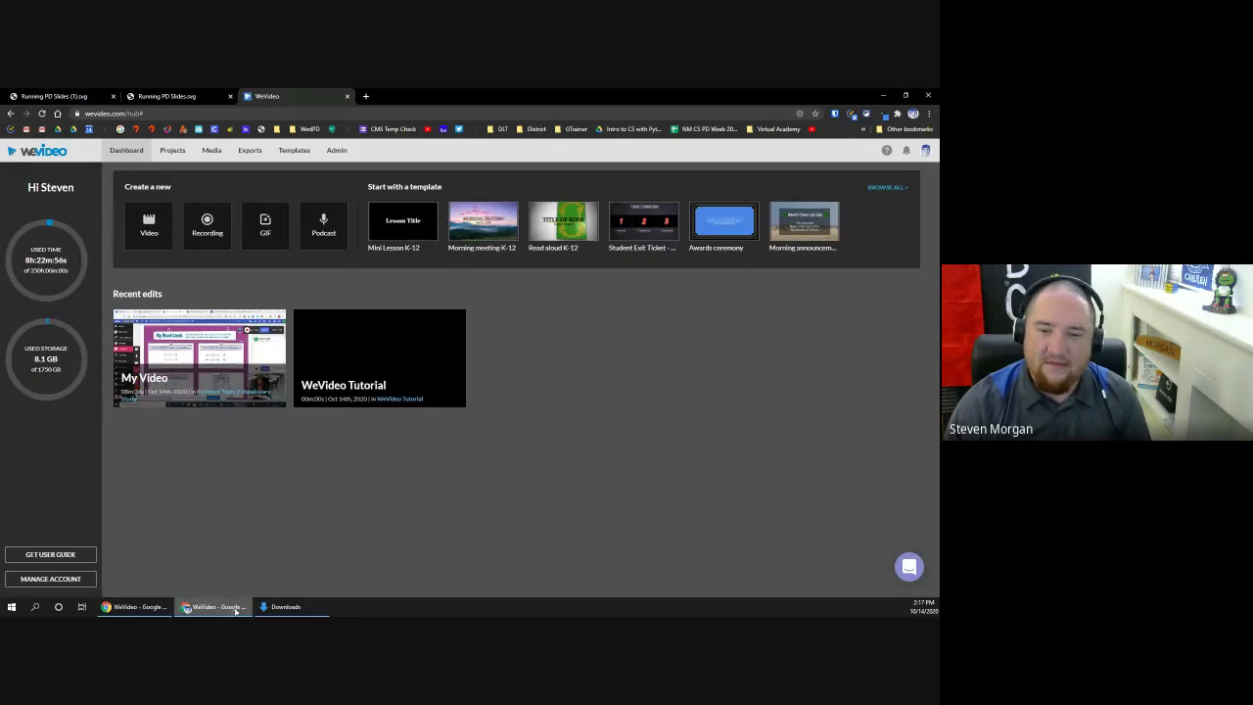
left_click(137, 607)
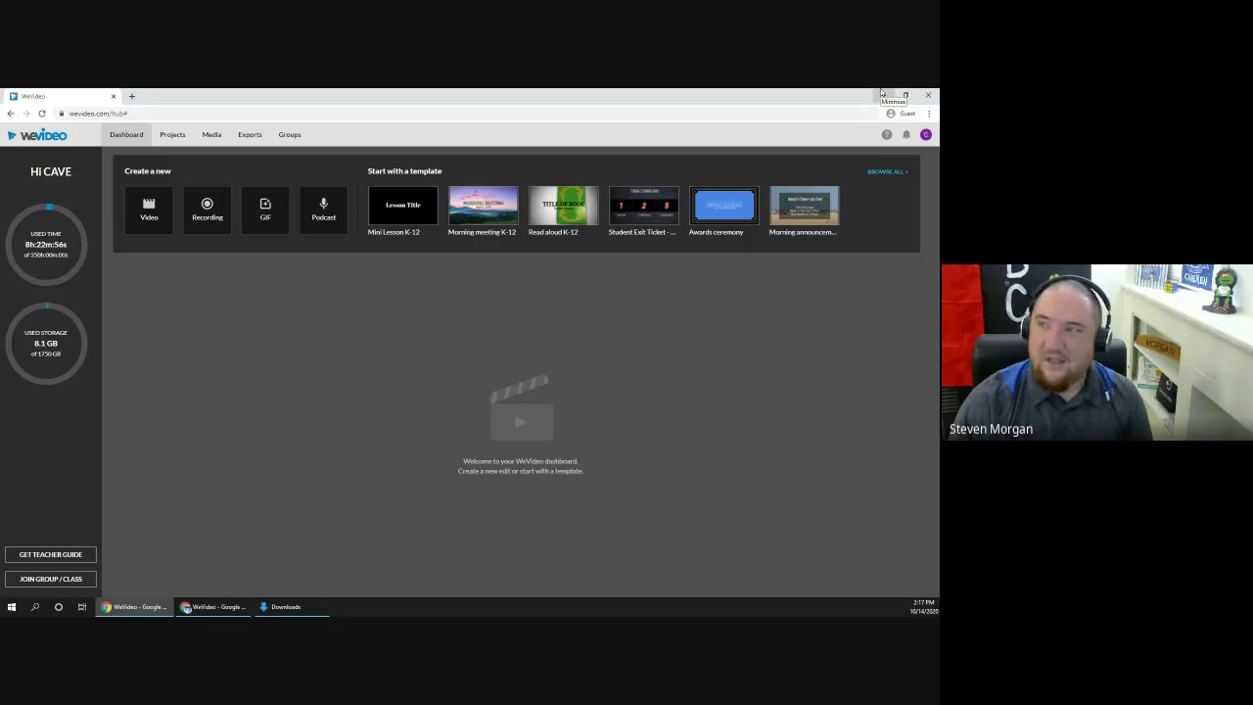
left_click(881, 94)
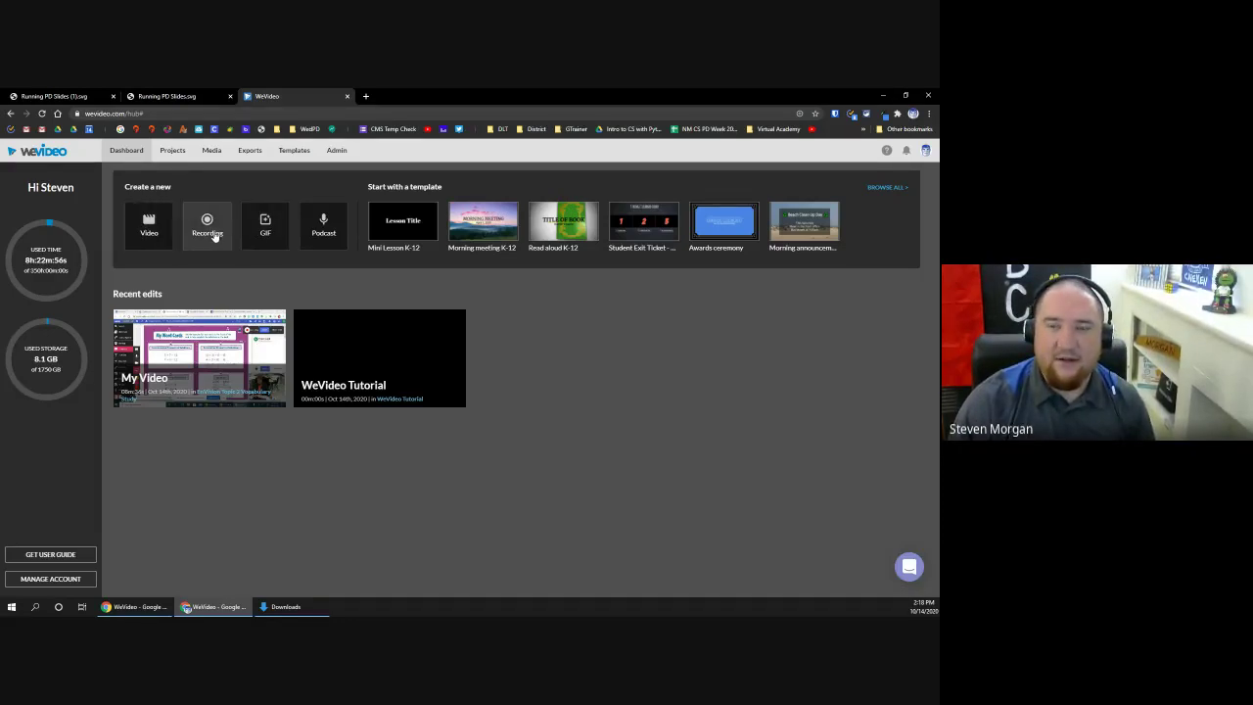
Step: Start a Screen & webcam recording saved to EnVision Topic 2 Vocabulary Study, reaching the webcam preview
left_click(218, 236)
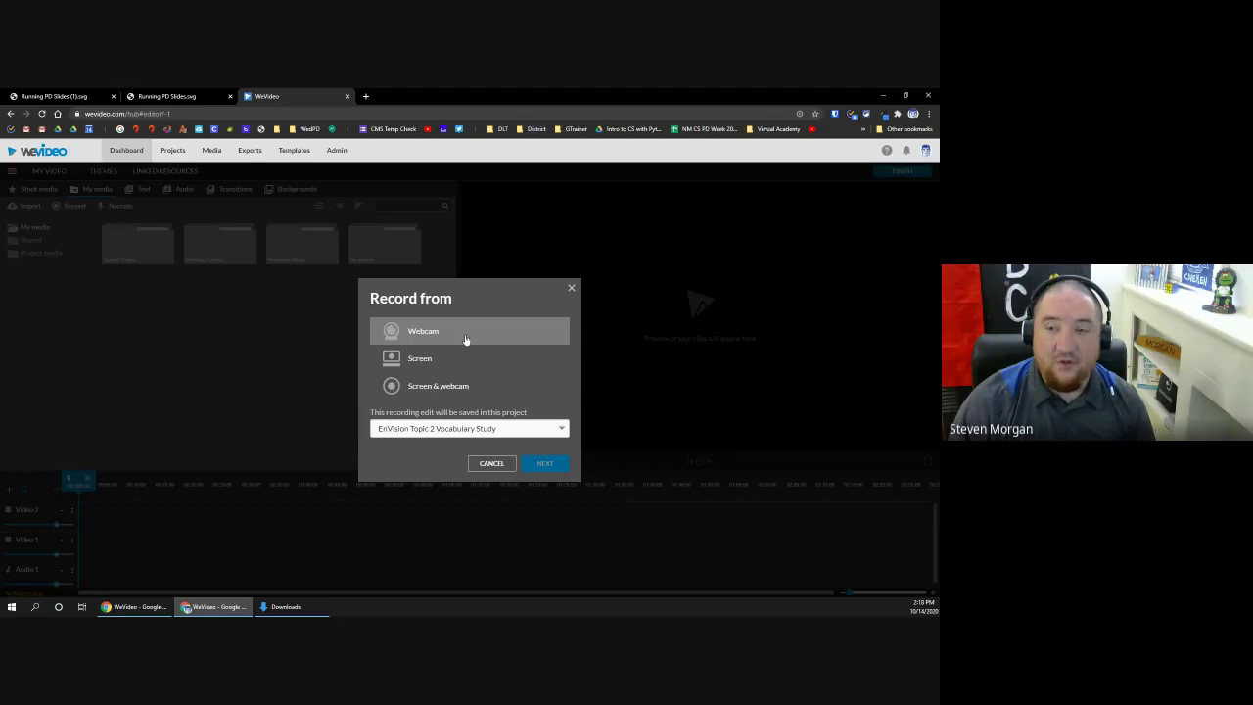
left_click(453, 389)
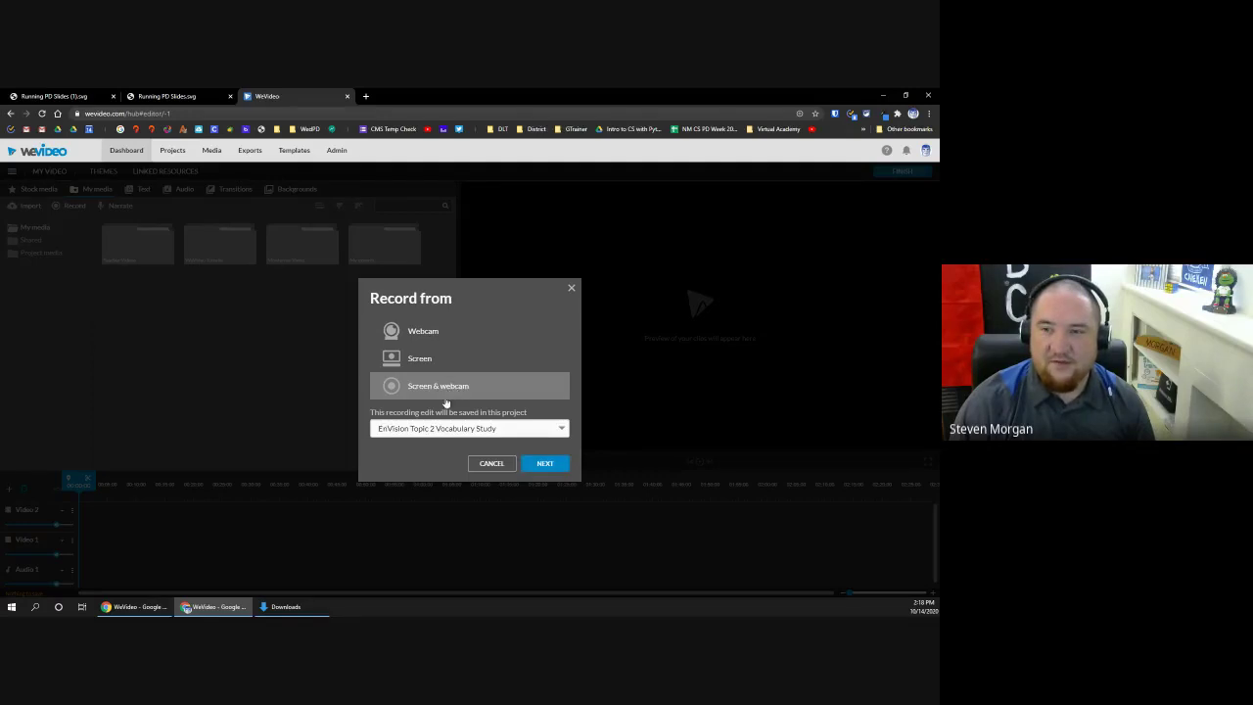
left_click(535, 432)
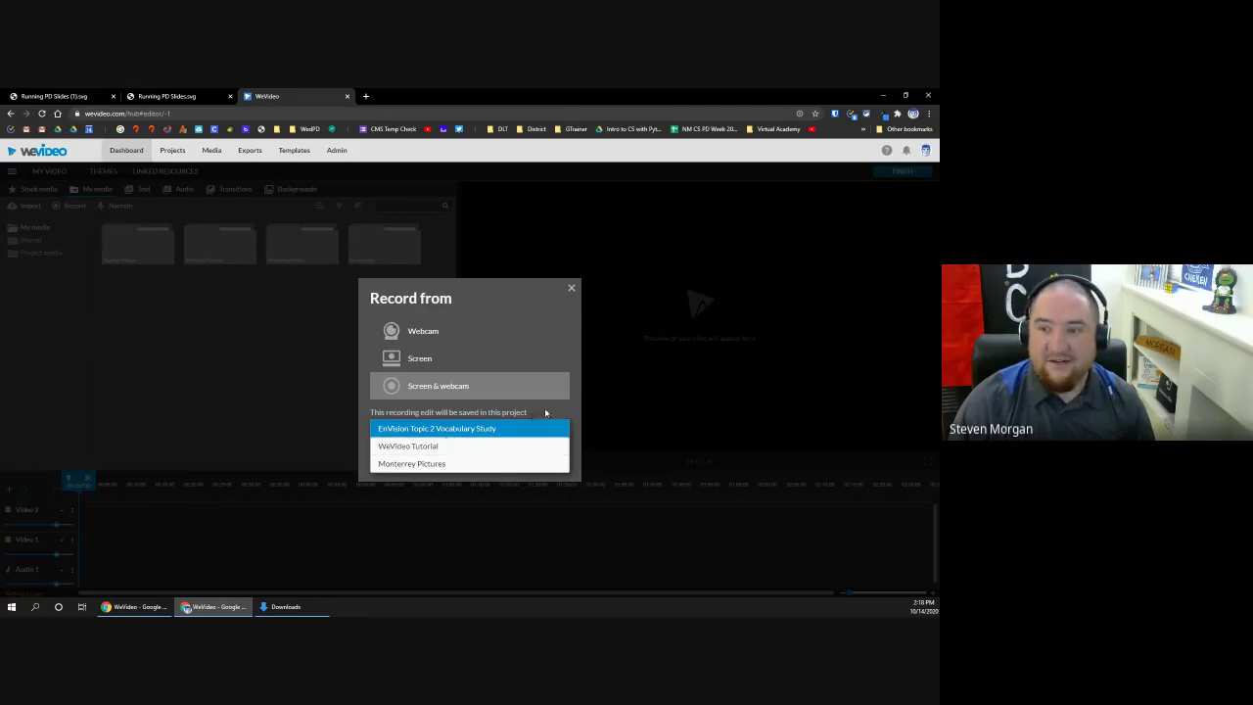
left_click(536, 419)
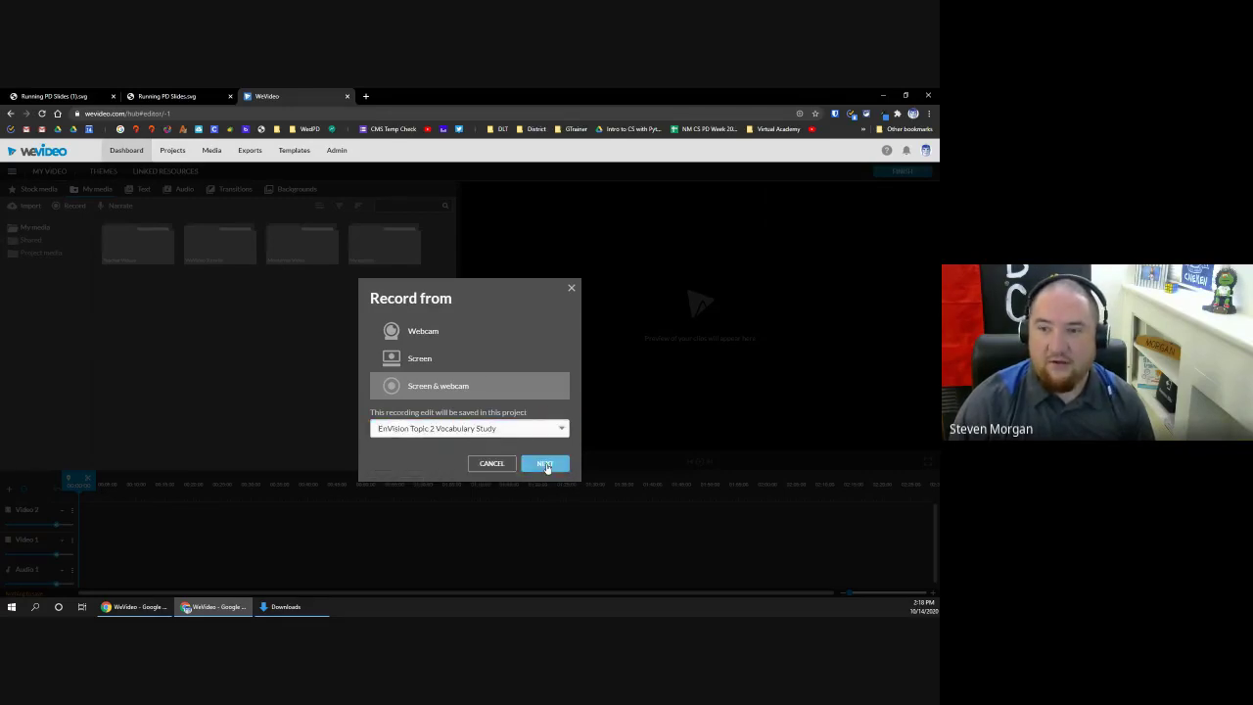
left_click(546, 464)
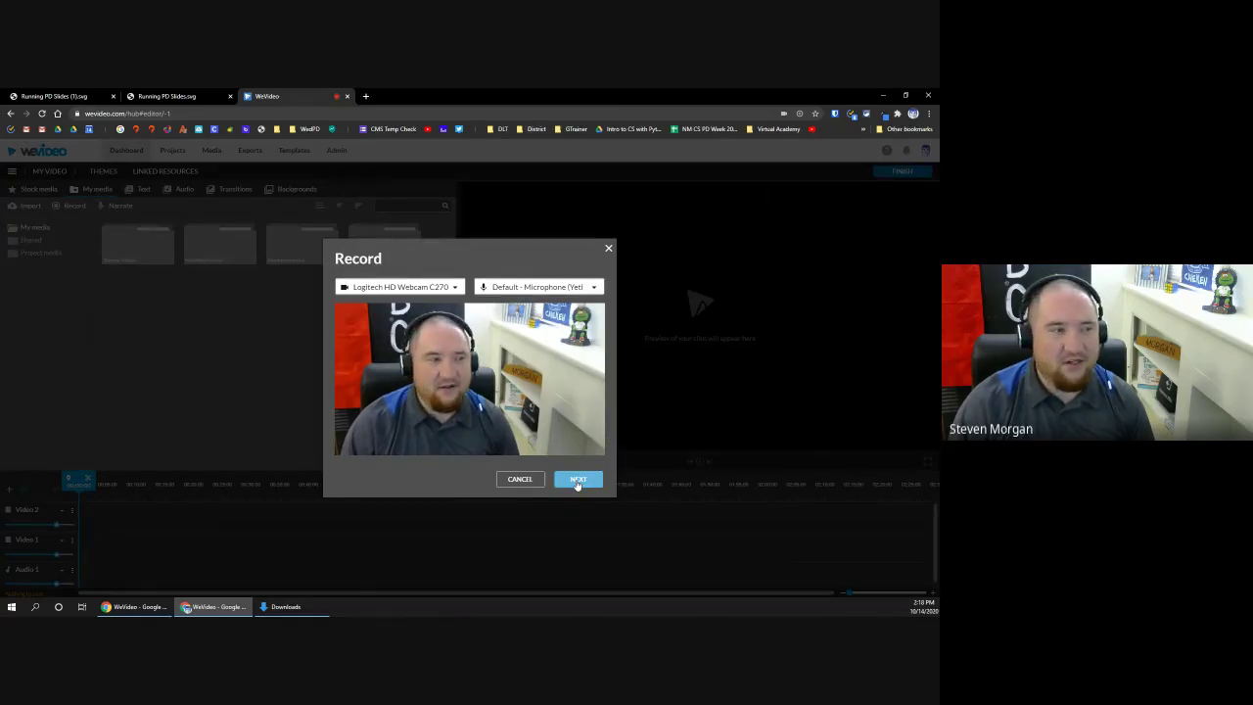
Step: Share the WeVideo Chrome tab to begin the screen-and-webcam recording
left_click(577, 480)
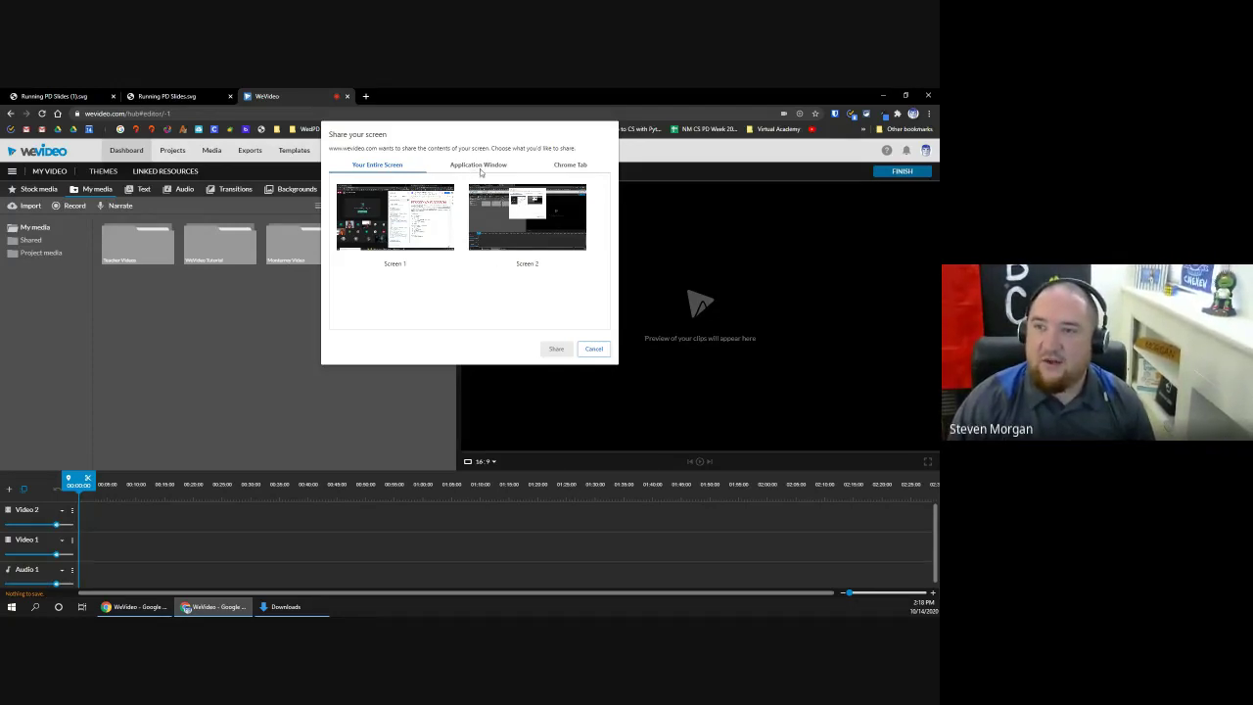
left_click(560, 169)
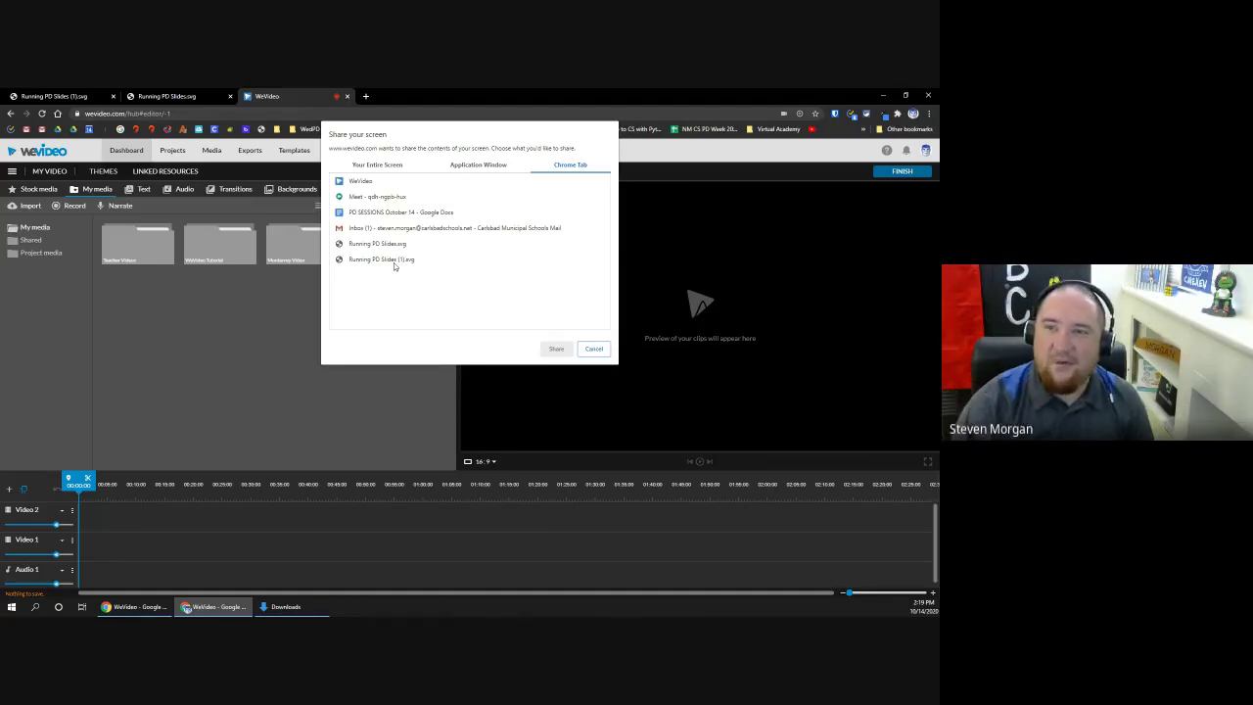
left_click(376, 186)
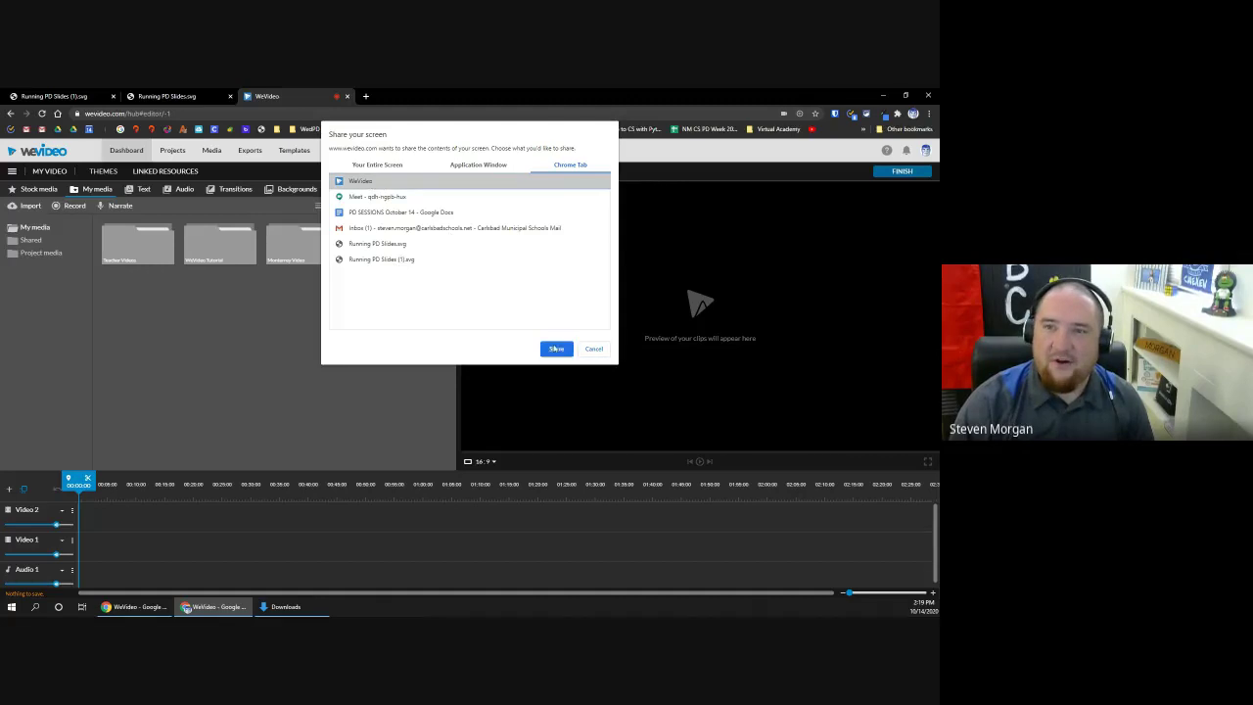
left_click(557, 349)
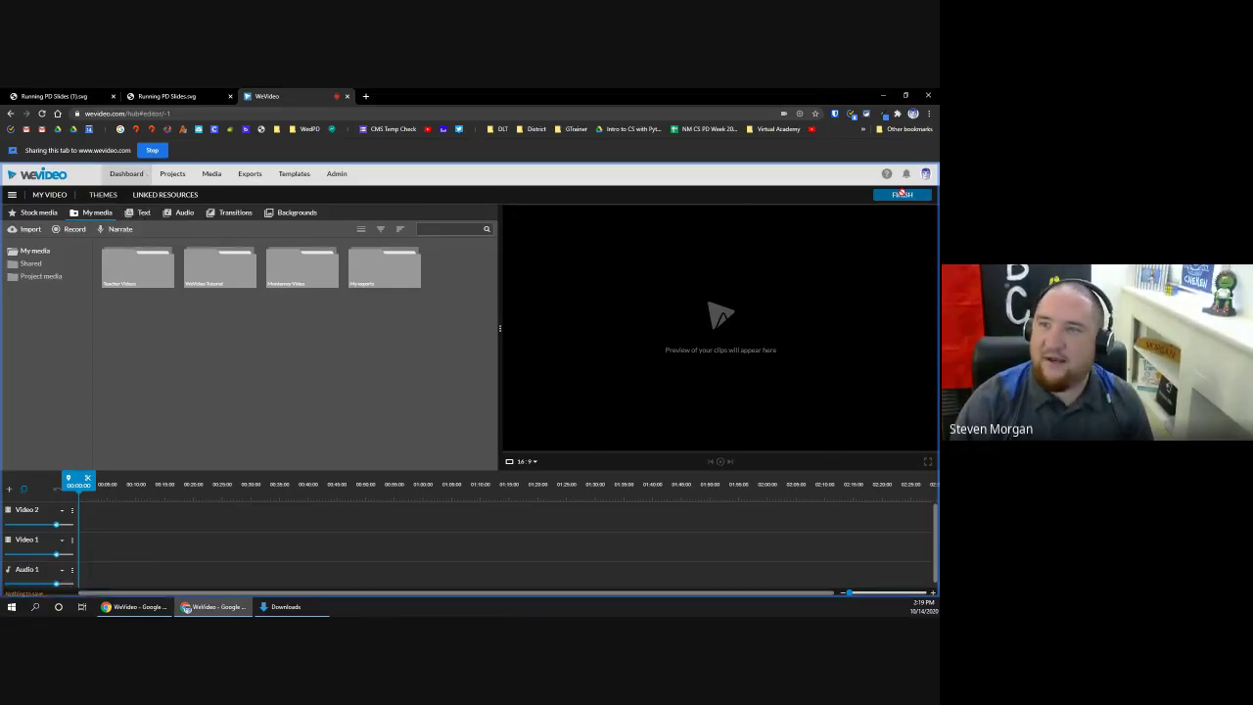
Step: Stop the recording and save it, placing separate Screen and Webcam clips on the timeline
left_click(153, 150)
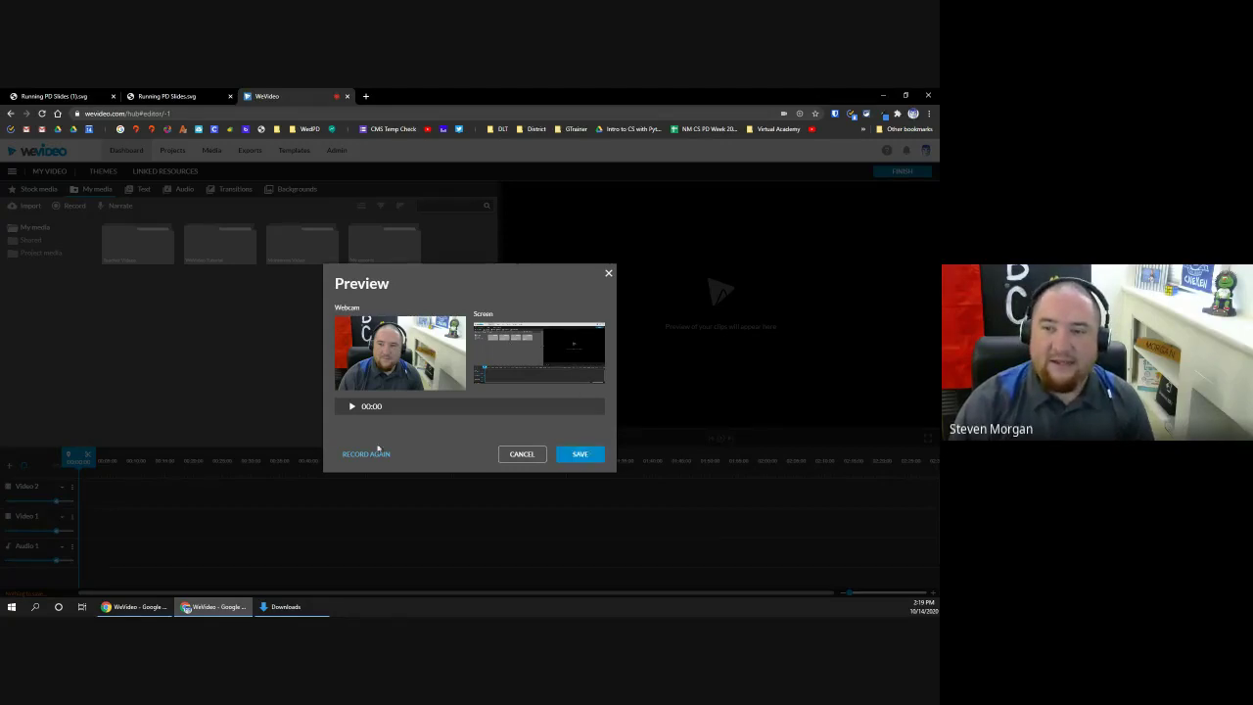
left_click(582, 456)
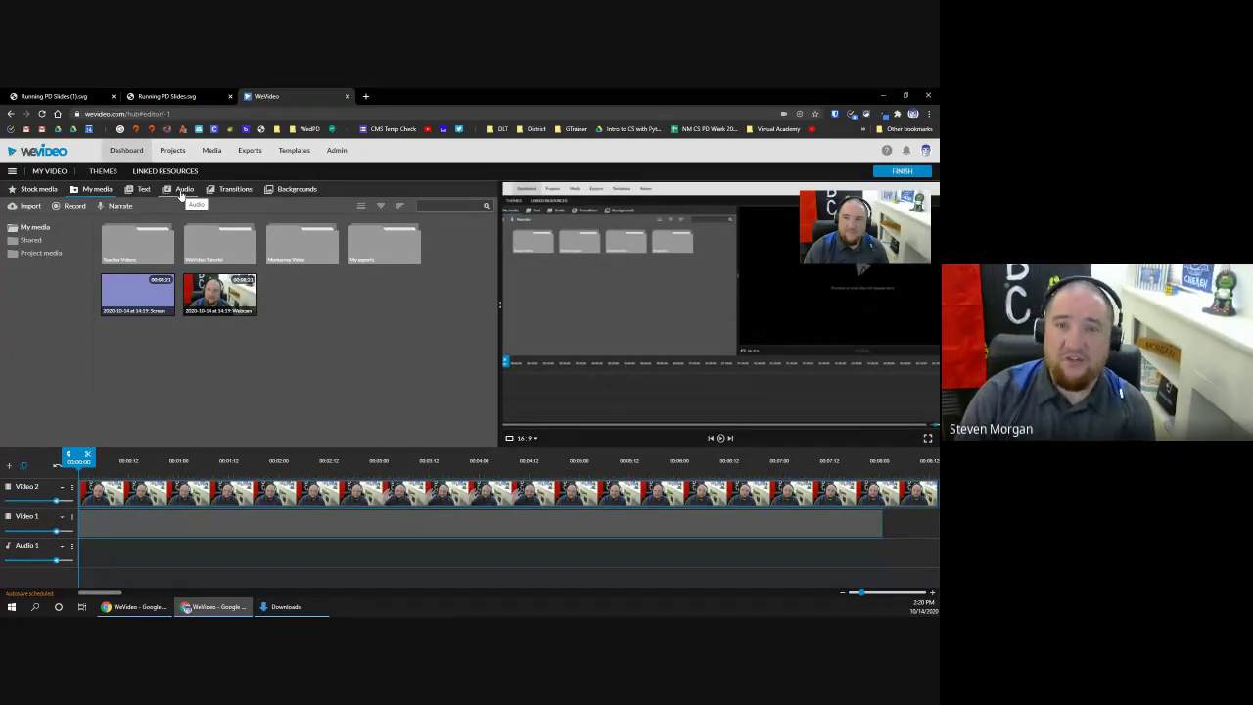
Step: Browse the audio library's Sound Effects and Premium Music folders, revealing the Cheerful-to-Suspenseful mood folders
left_click(183, 192)
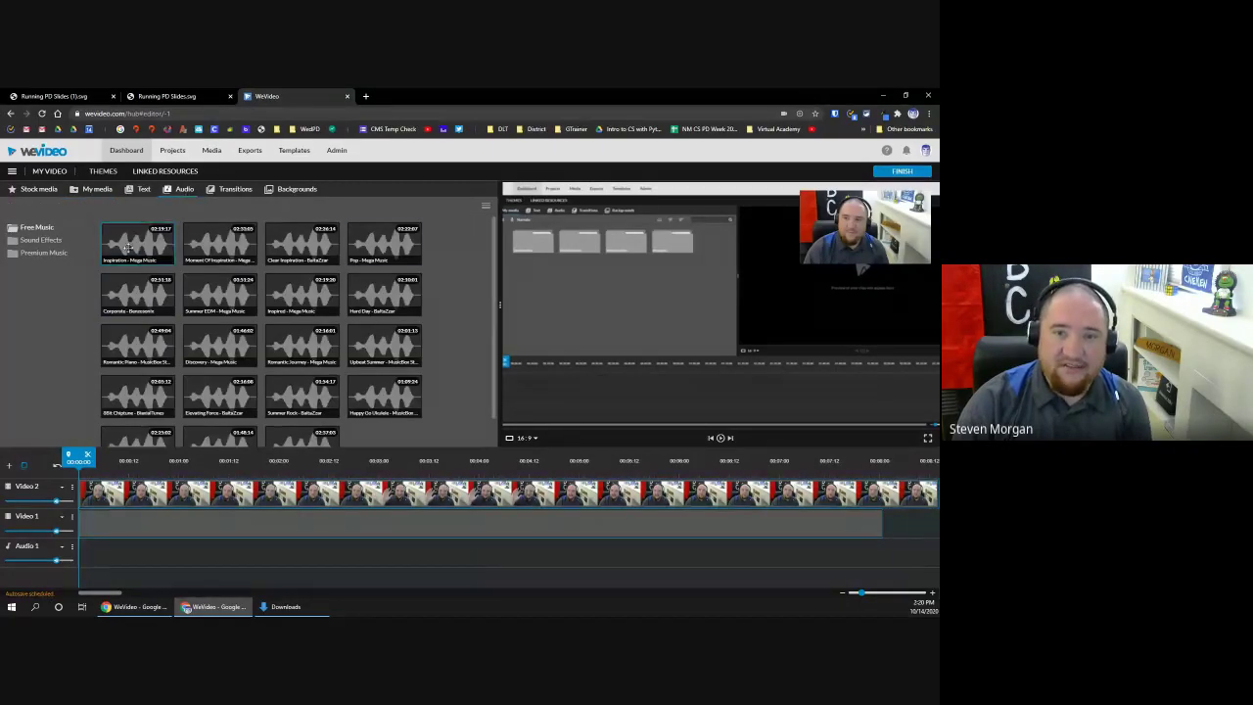
scroll(494, 257, "down", 1)
scroll(494, 256, "down", 1)
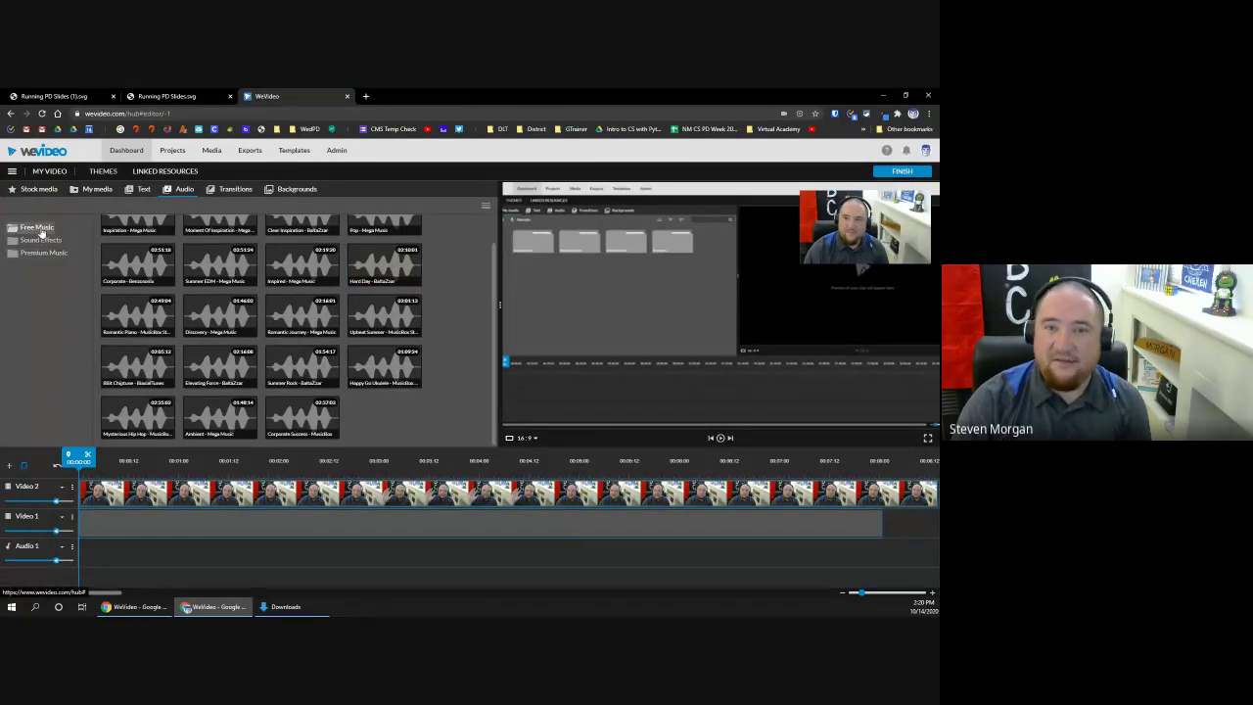
left_click(40, 241)
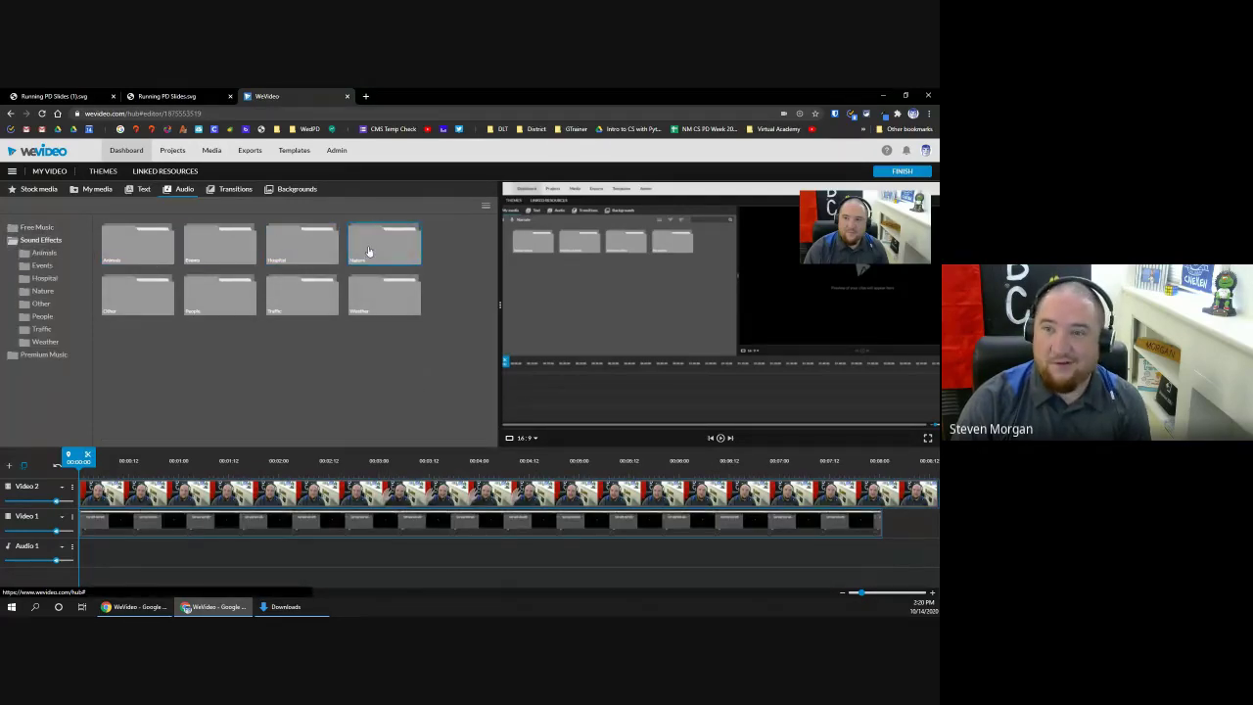
left_click(37, 358)
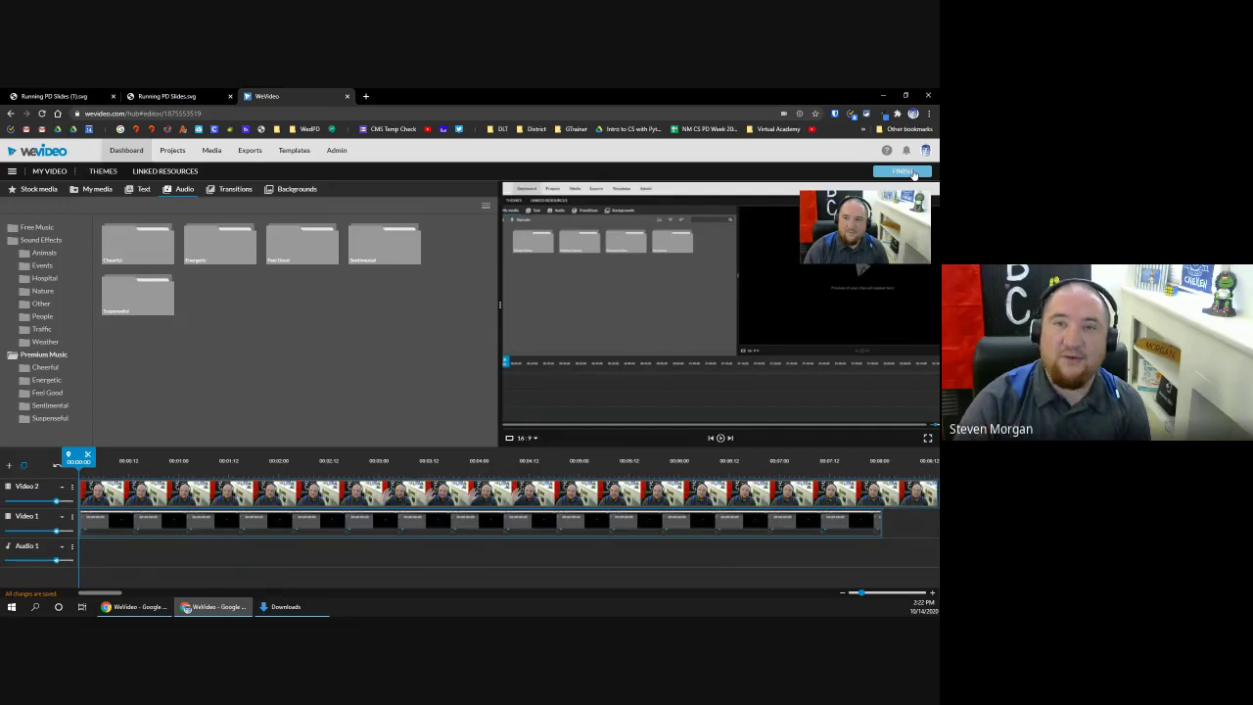
Step: Return to the WeVideo dashboard listing the two My Video projects and WeVideo Tutorial
left_click(120, 151)
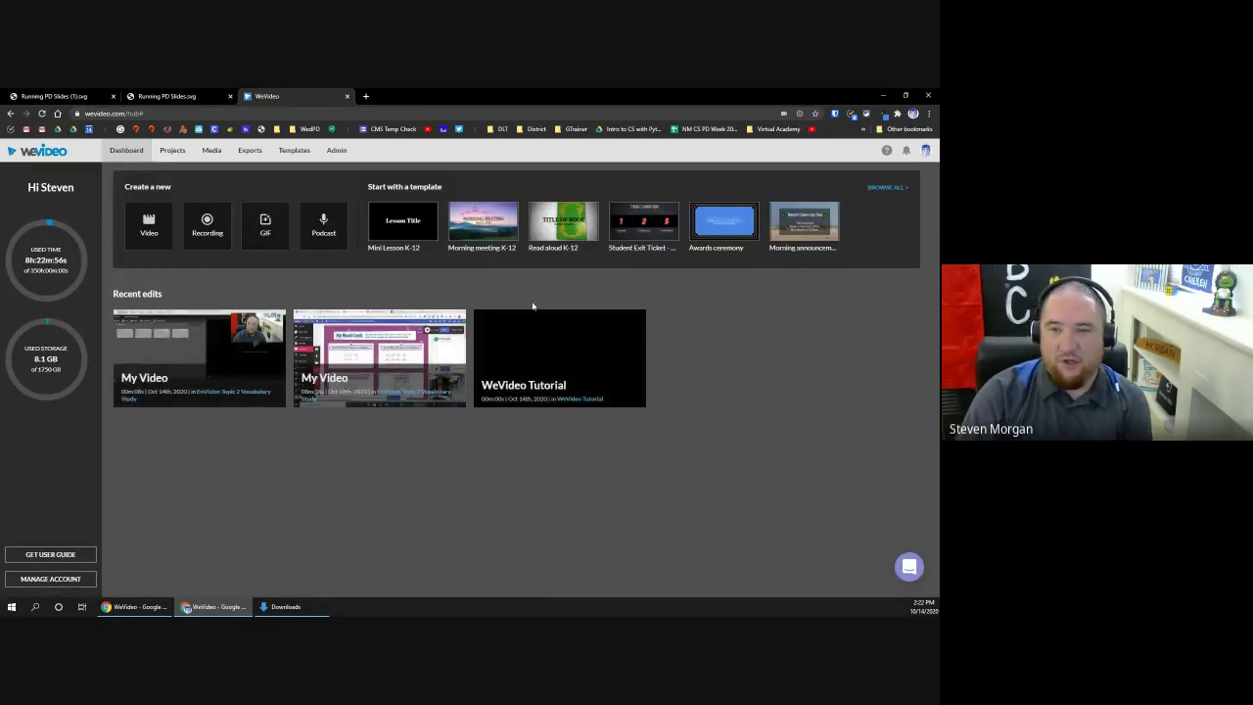
mouse_move(269, 360)
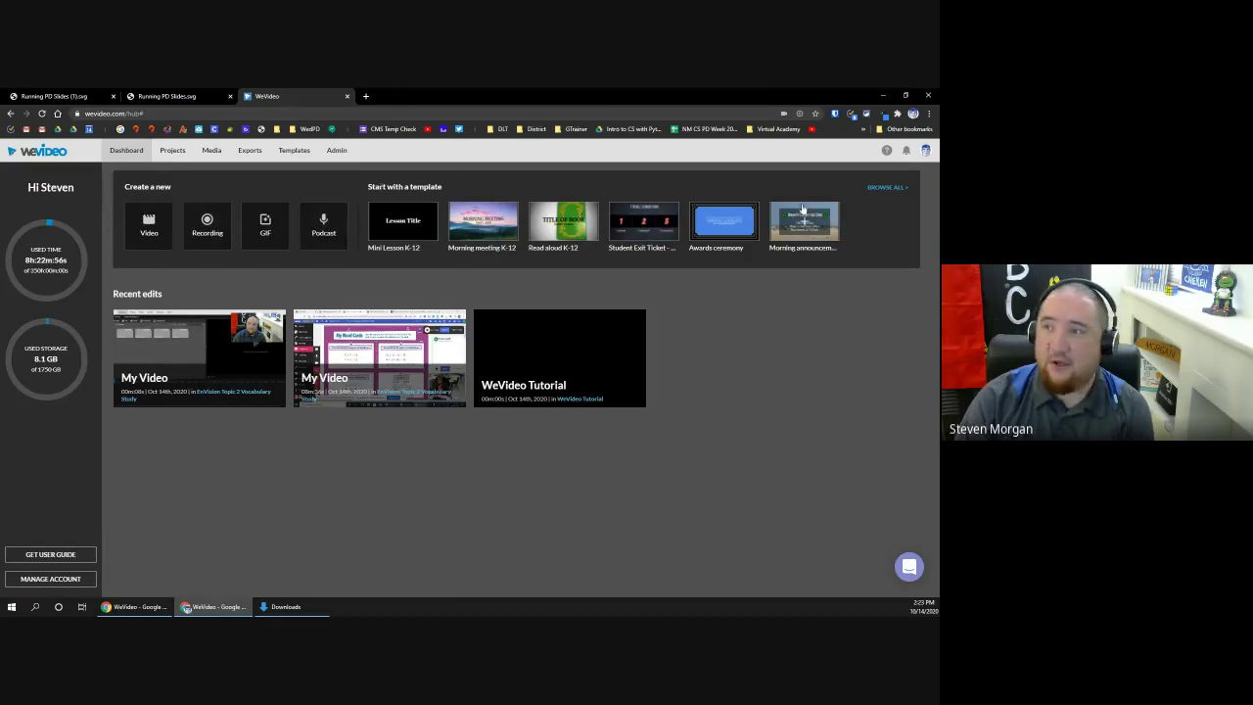
Step: Browse all templates and start a new edit from the Newscast K-12 template
left_click(886, 189)
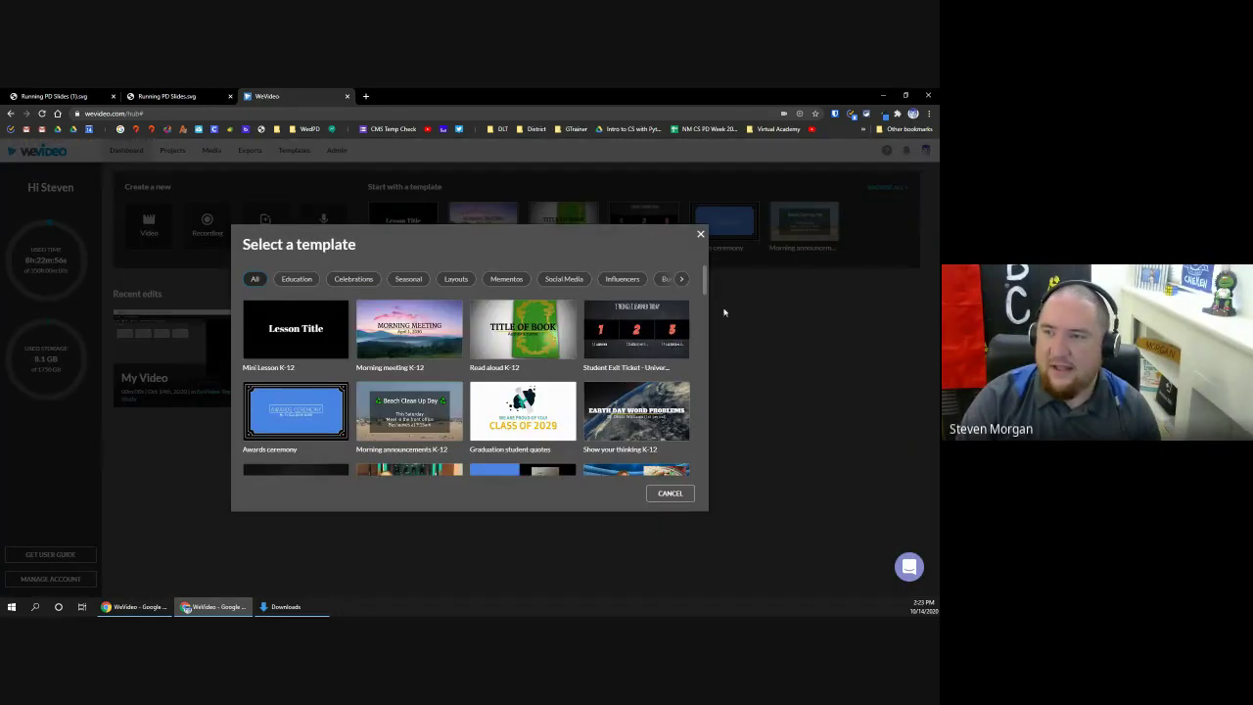
left_click_drag(706, 282, 707, 299)
scroll(707, 300, "down", 1)
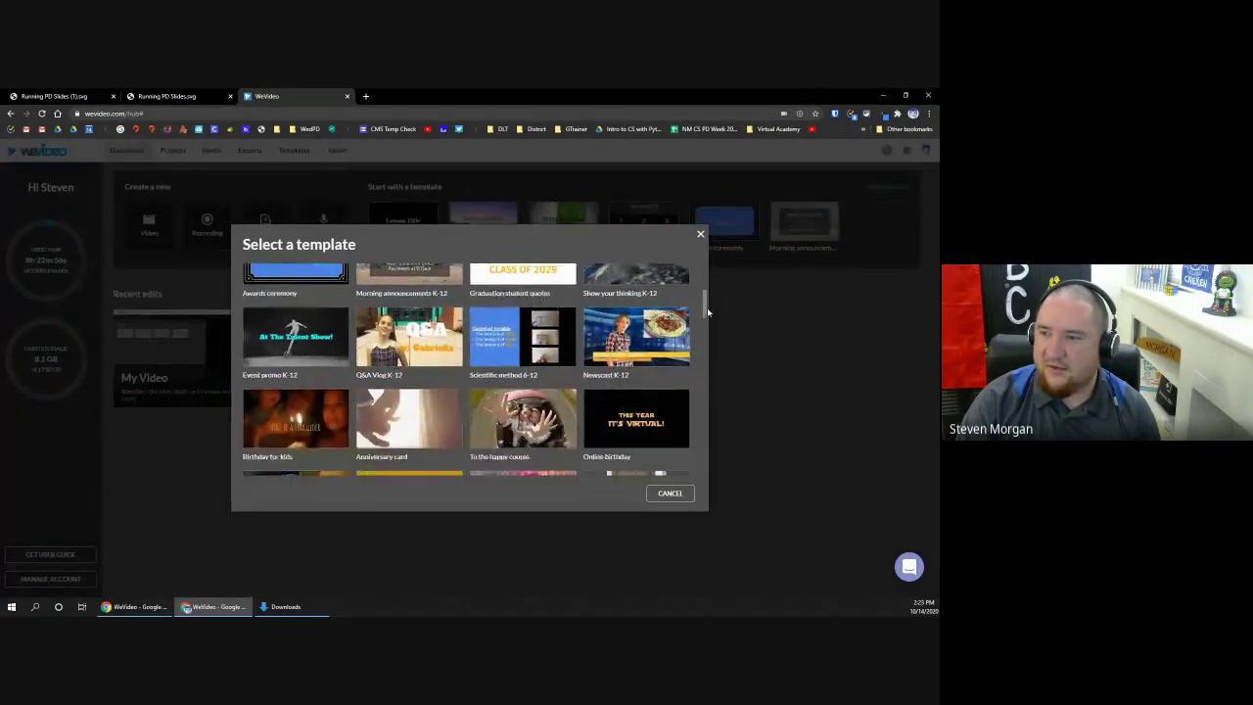
mouse_move(648, 351)
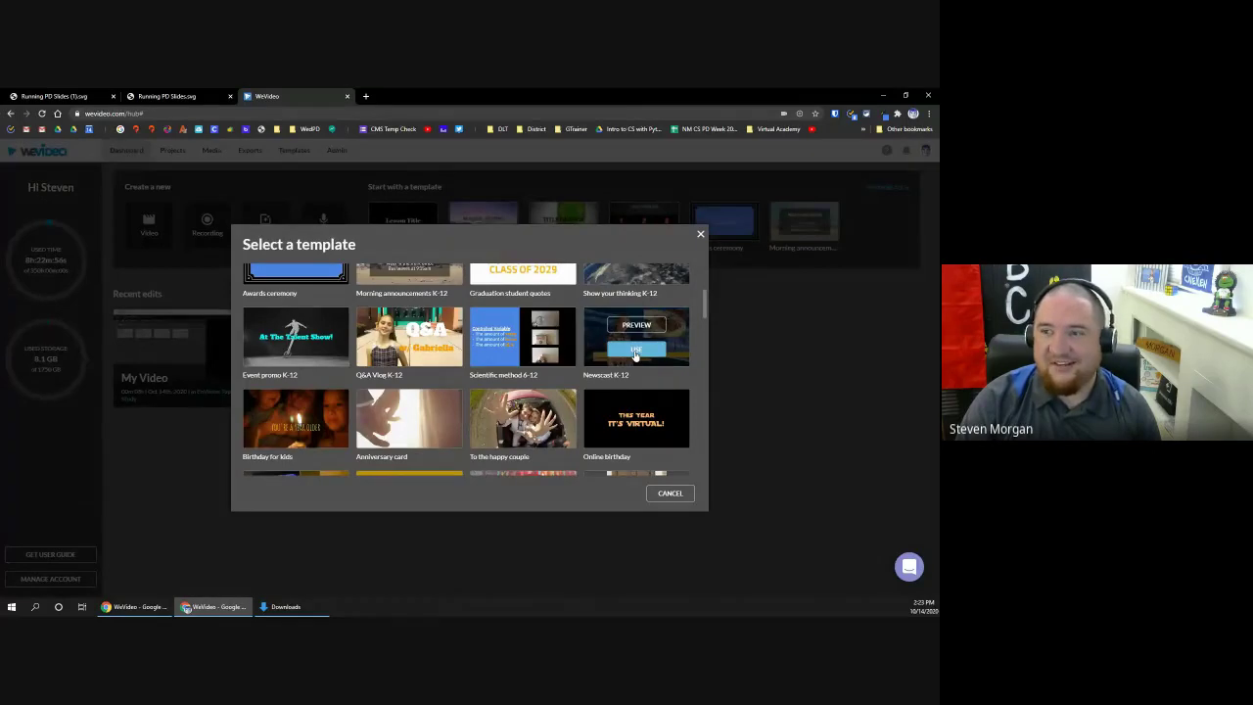
left_click(639, 354)
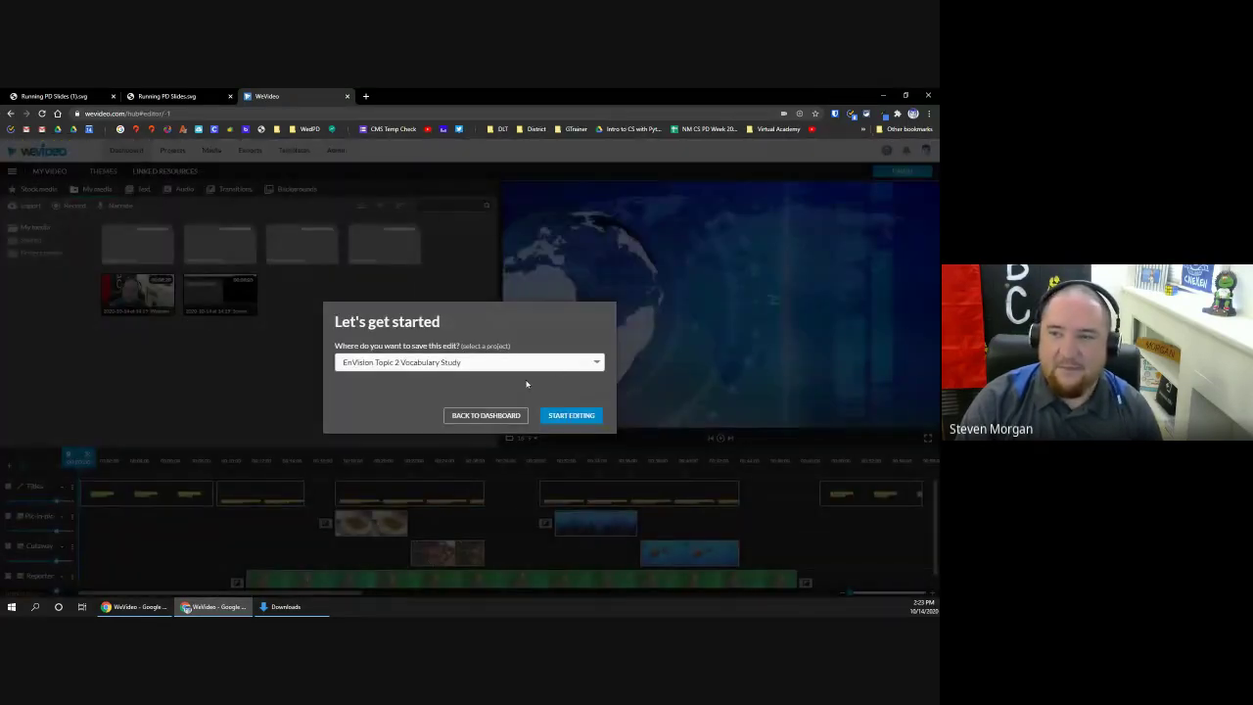
Step: Keep EnVision Topic 2 Vocabulary Study as the project and start editing the Newscast template
left_click(582, 416)
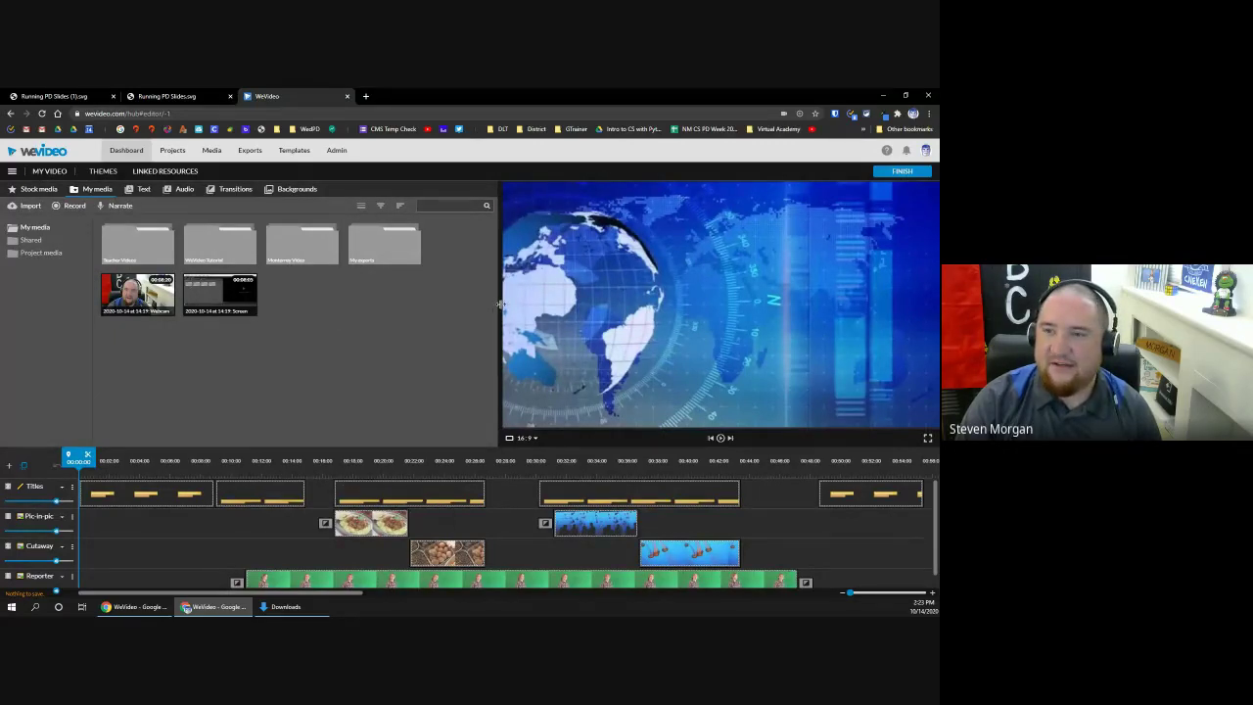
Step: Resize the preview and expand the timeline to reveal the Reporter, Background and Music tracks
left_click_drag(499, 304, 390, 313)
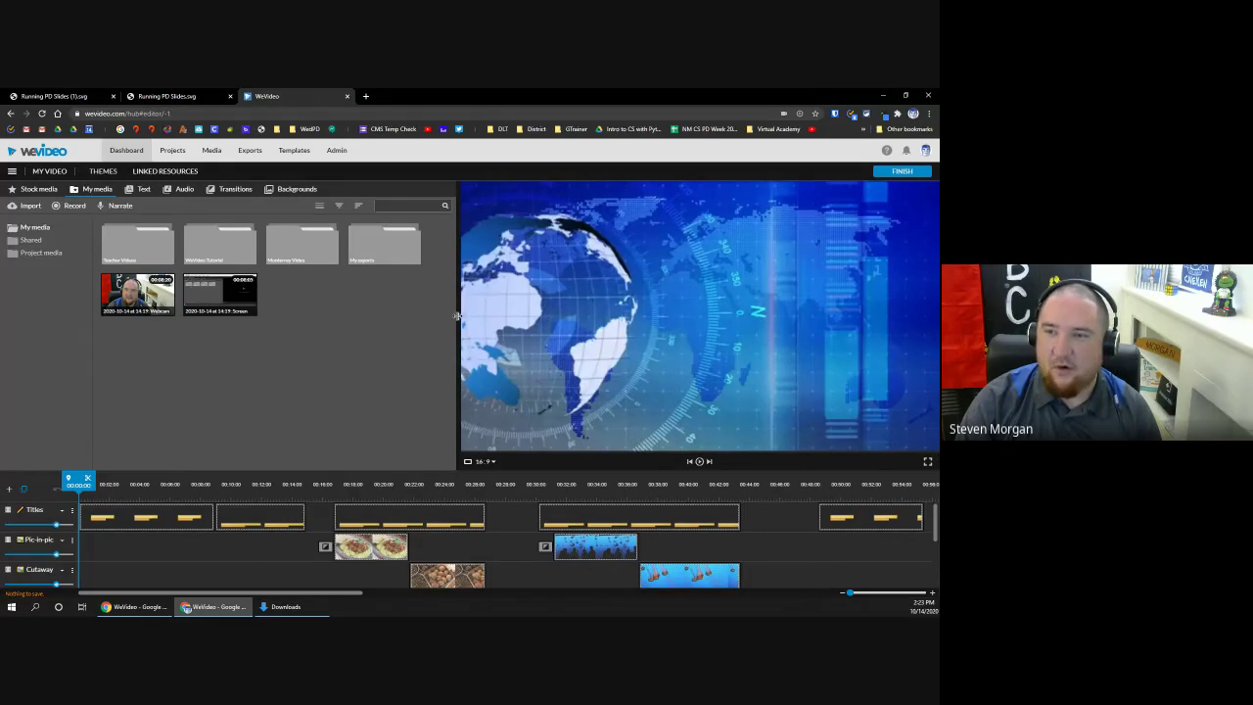
left_click_drag(457, 321, 725, 278)
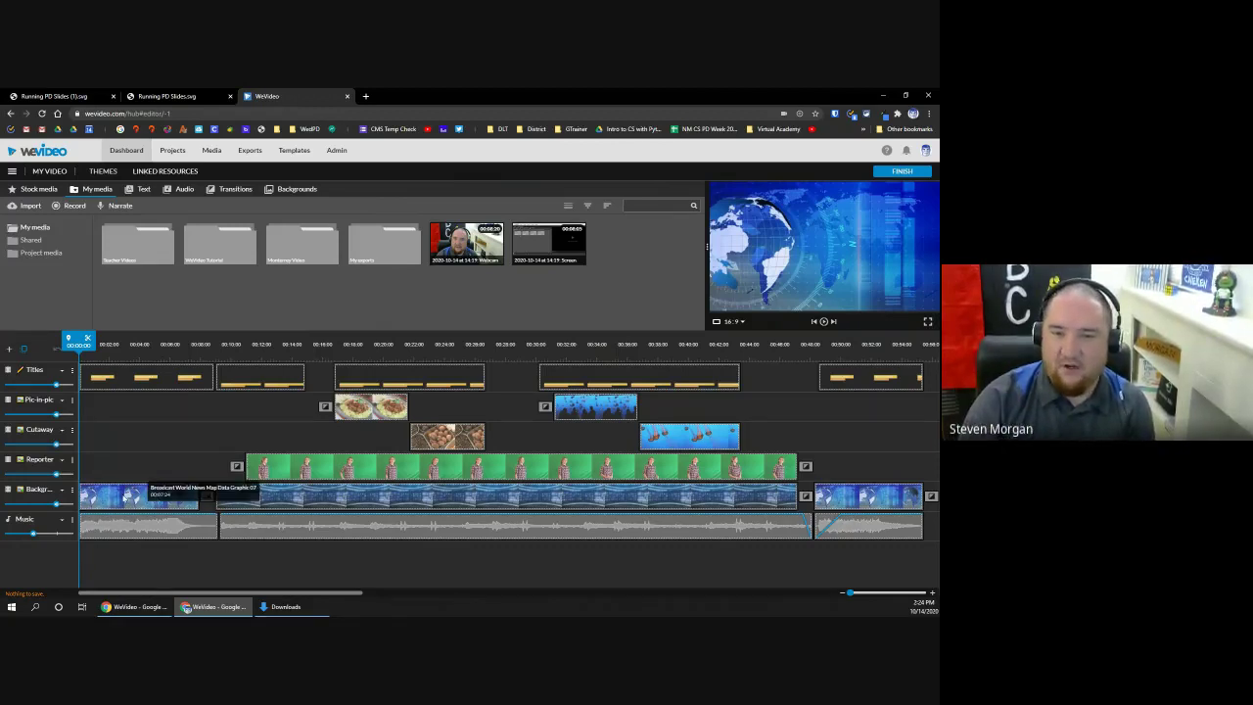
Step: Preview the Background and Reporter clips and open the Plated Chicken Curry Meal clip's transform settings
left_click(126, 496)
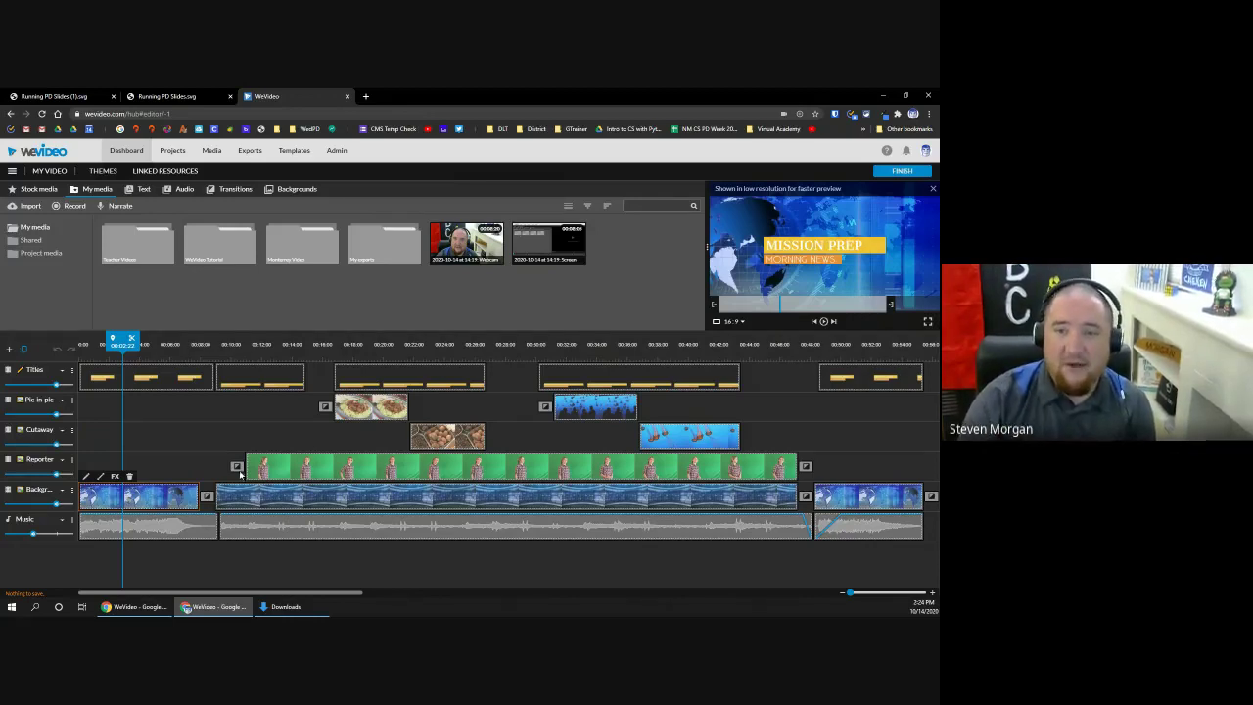
left_click(273, 469)
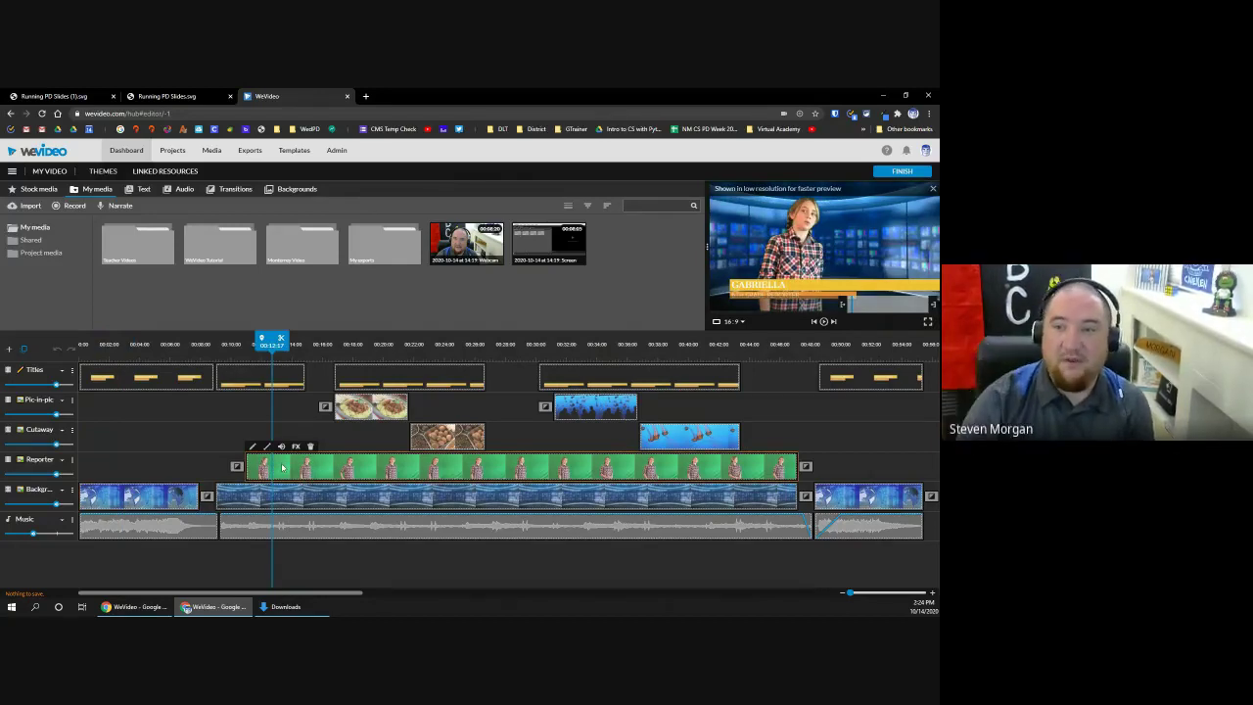
left_click(351, 412)
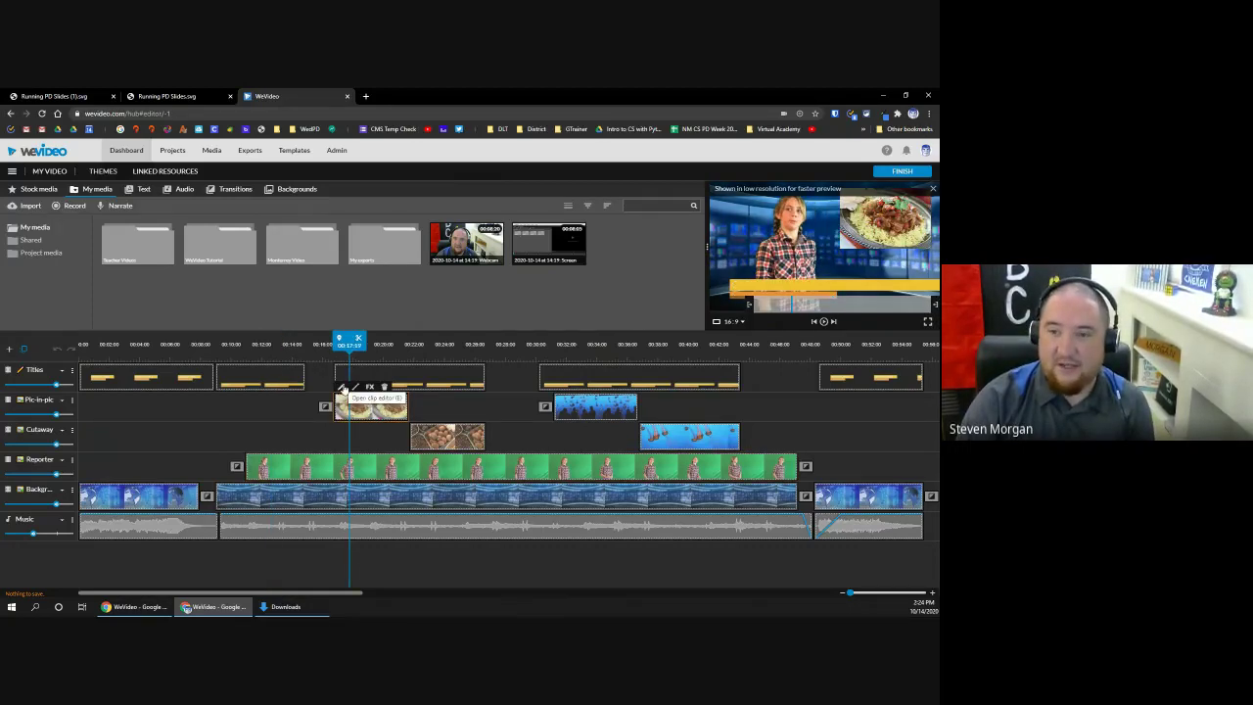
left_click(343, 388)
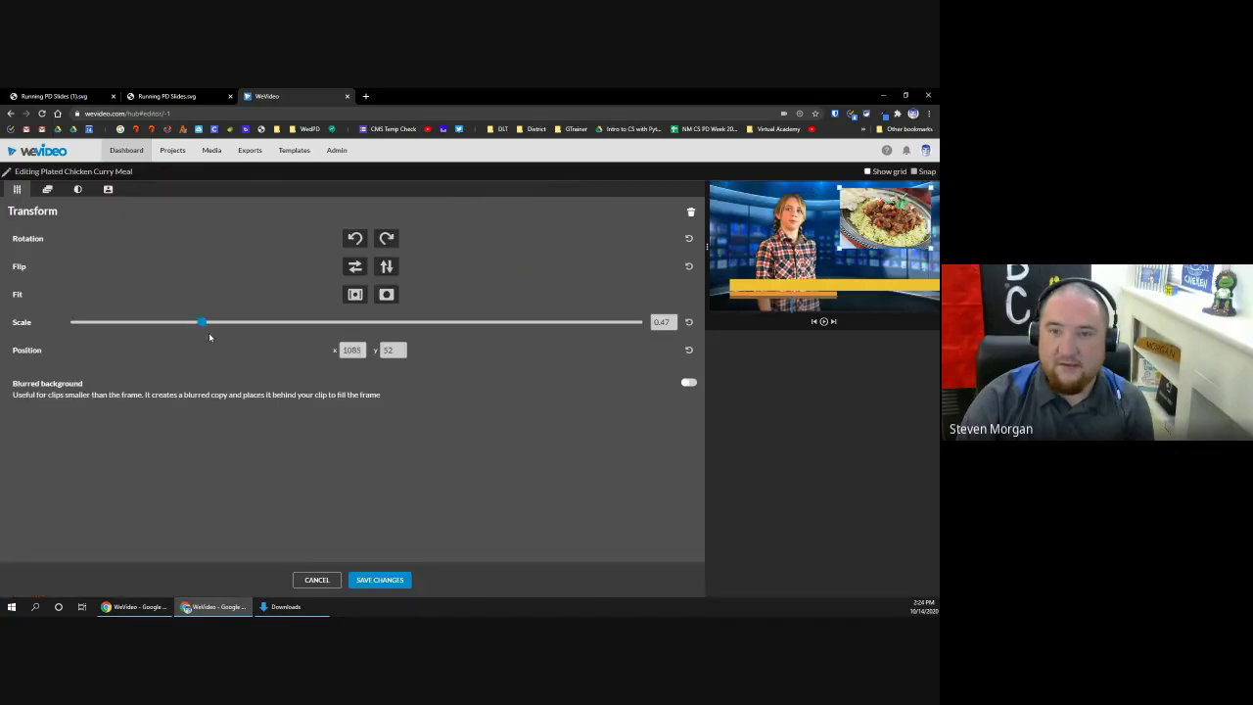
Step: Try a full-frame scale on the curry clip, then cancel to keep it small
left_click_drag(203, 324, 480, 337)
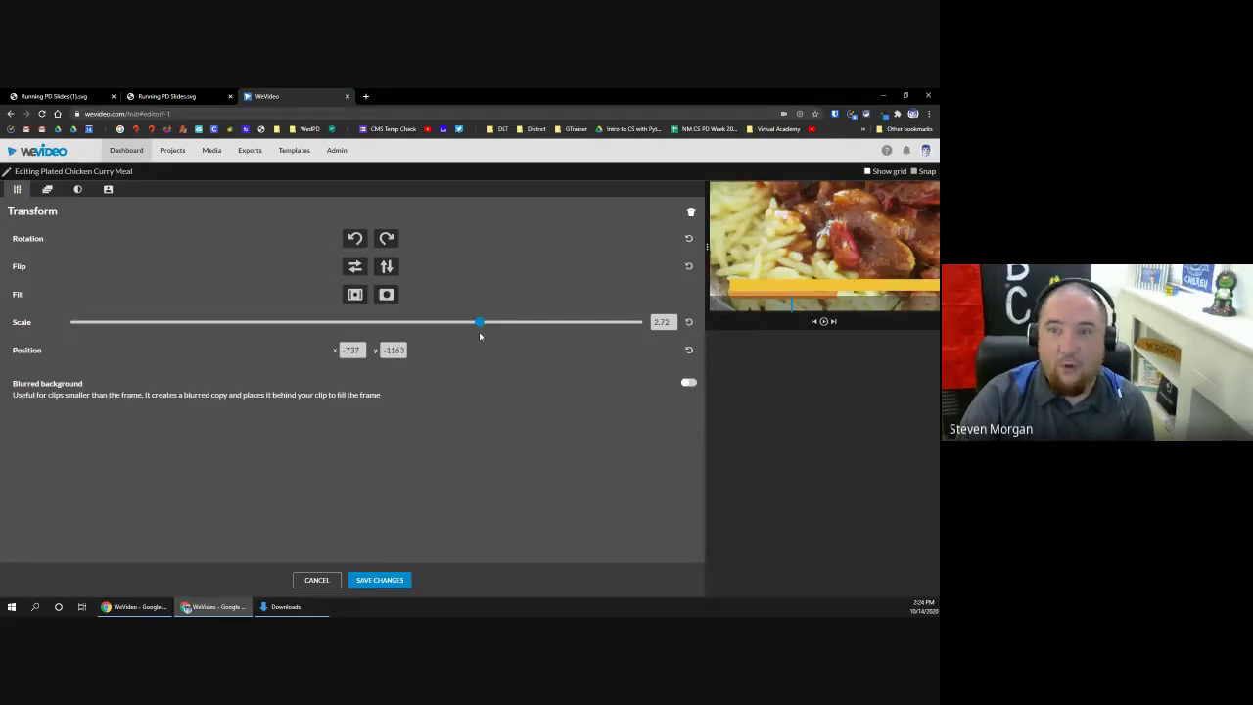
left_click(316, 580)
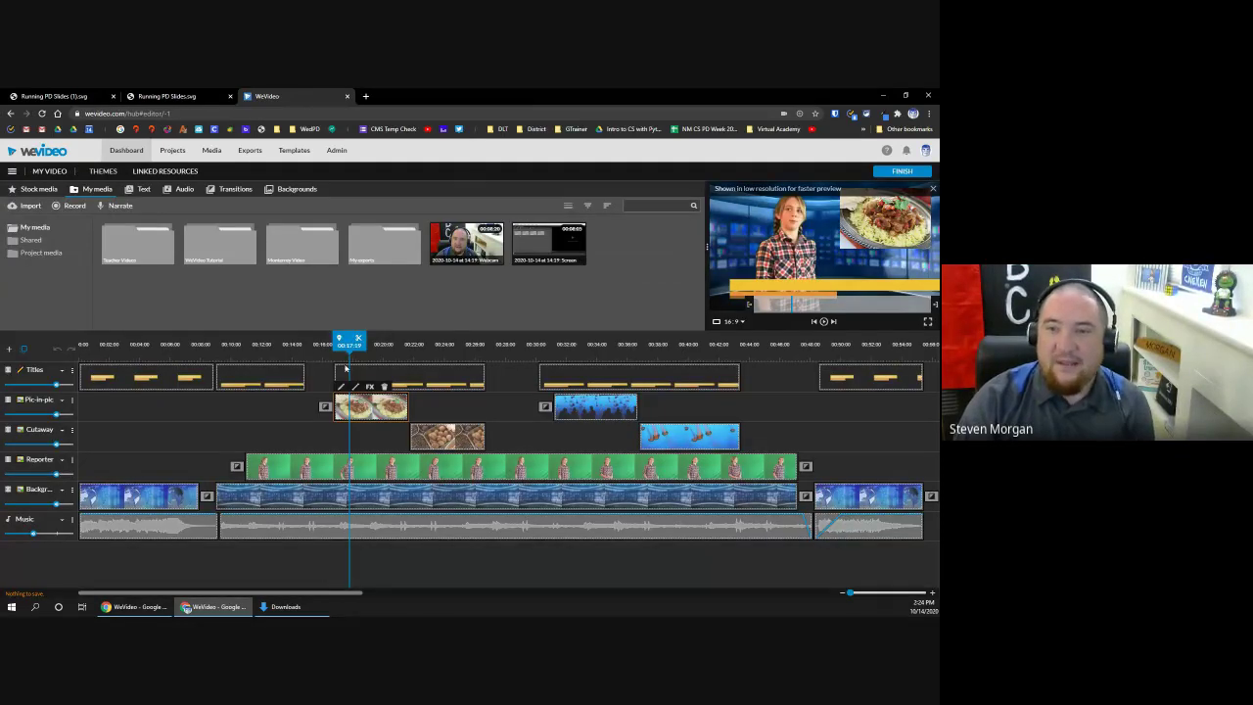
Step: Scrub the newscast around 00:19–00:23, select the reporter clip, then select the first title clip
left_click_drag(349, 341, 363, 341)
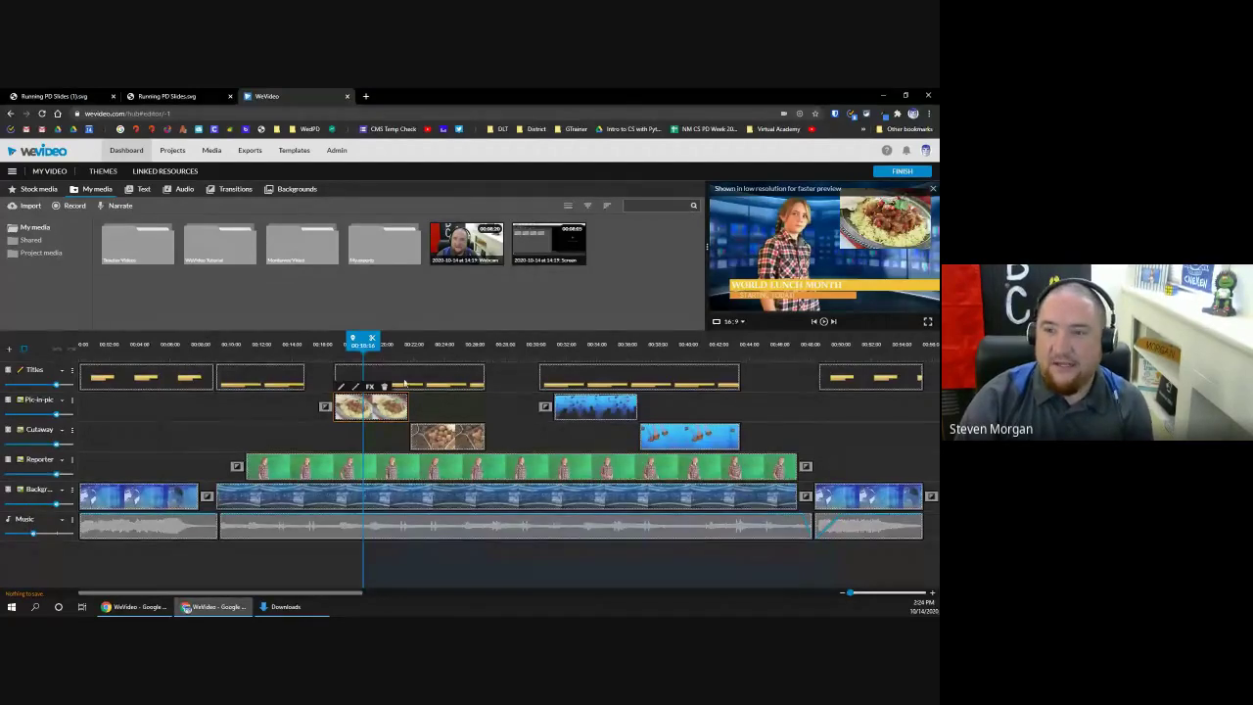
left_click_drag(363, 341, 373, 340)
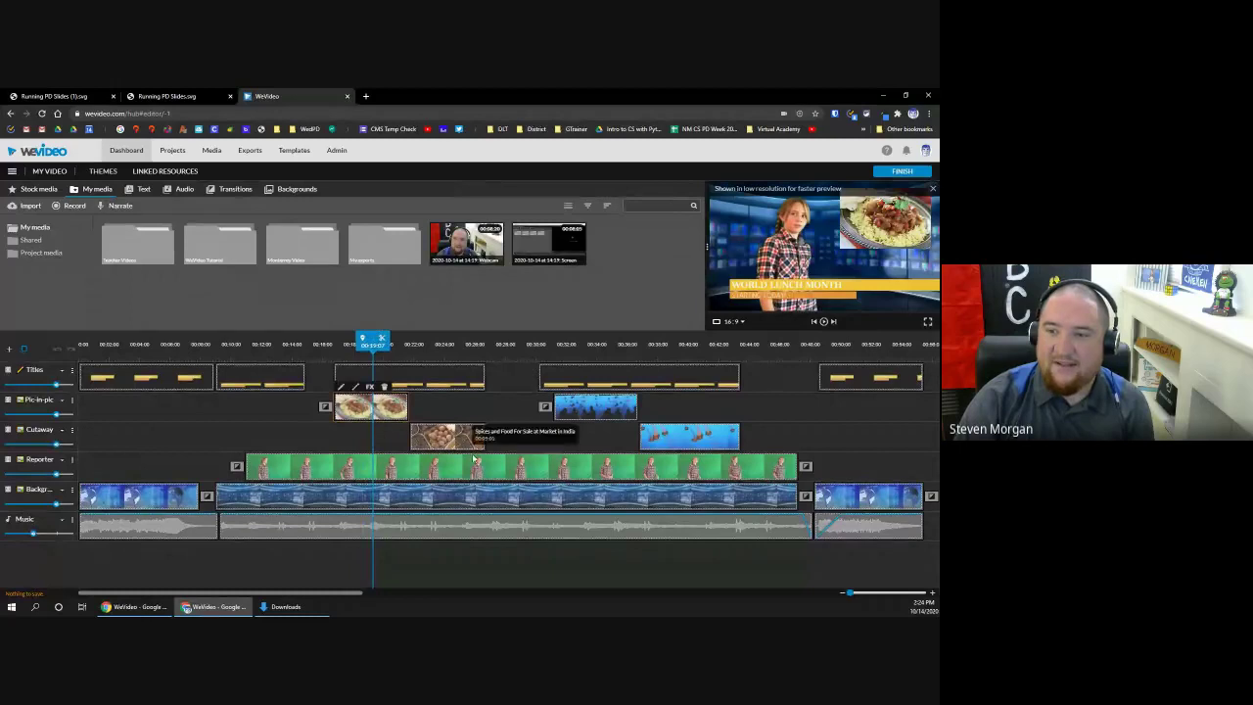
left_click(437, 470)
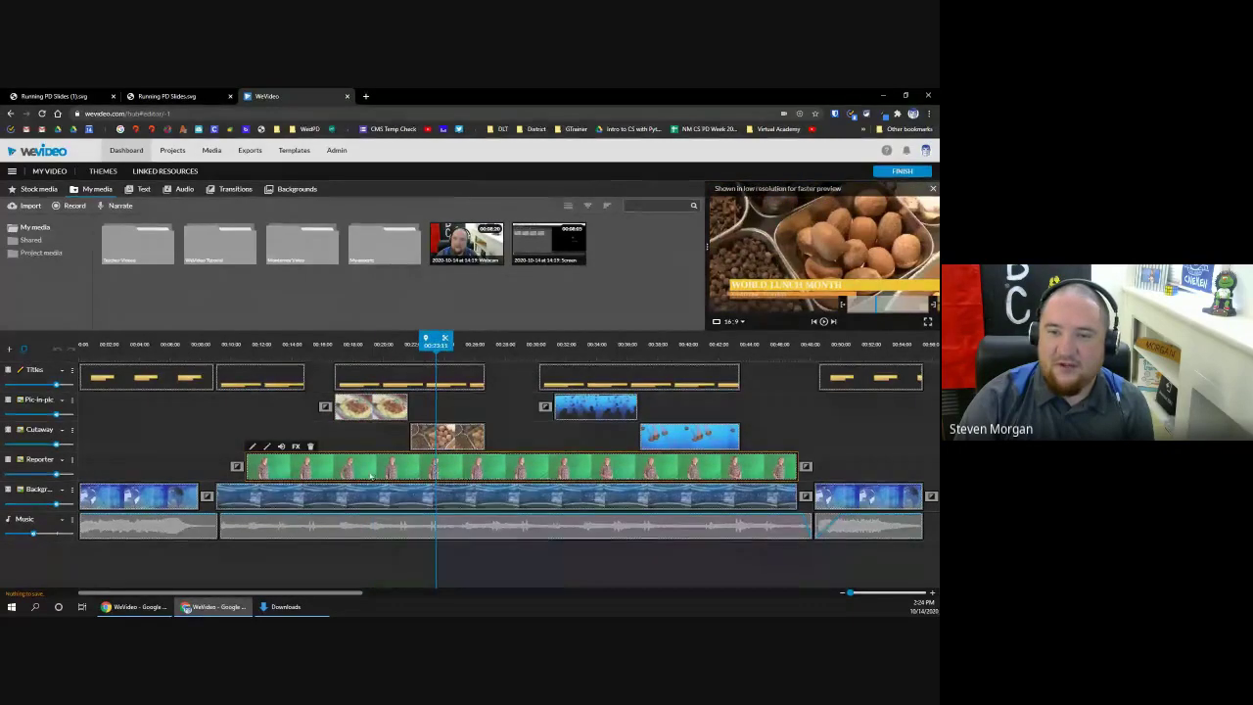
left_click_drag(435, 340, 115, 341)
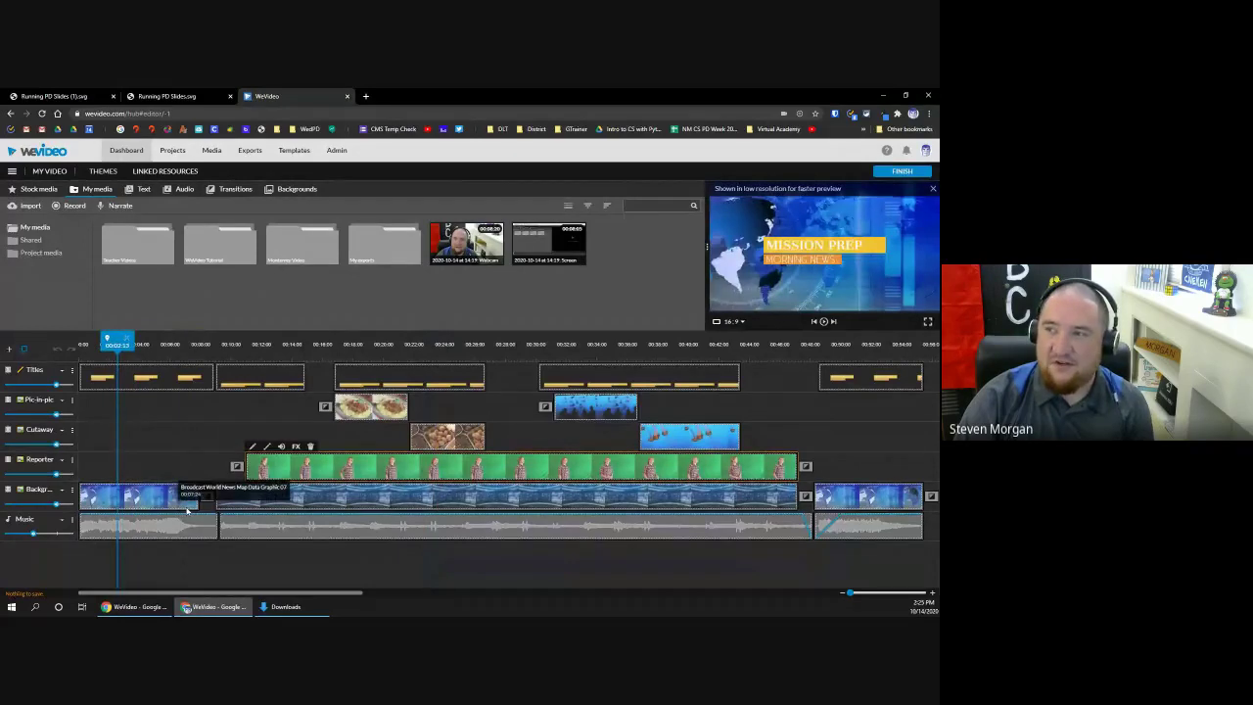
left_click(149, 380)
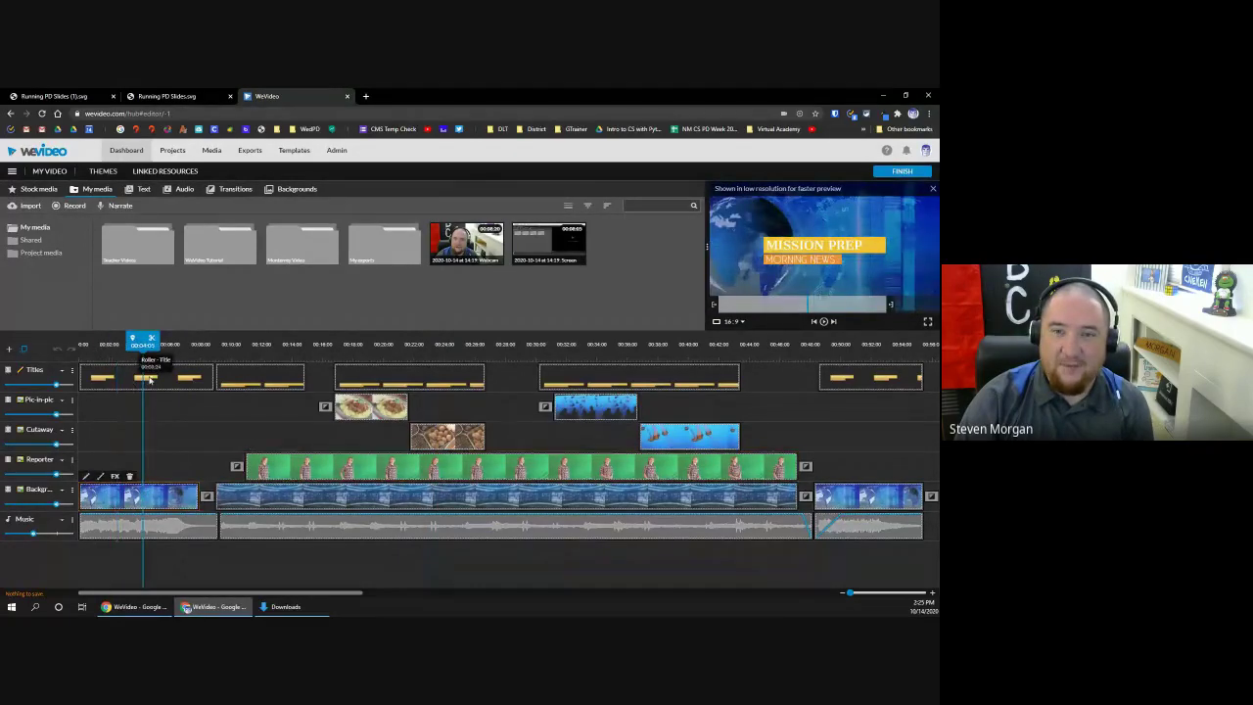
Step: Replace the opening title's Mission Prep headline with 'CMS Morning News' in its Properties
double_click(149, 380)
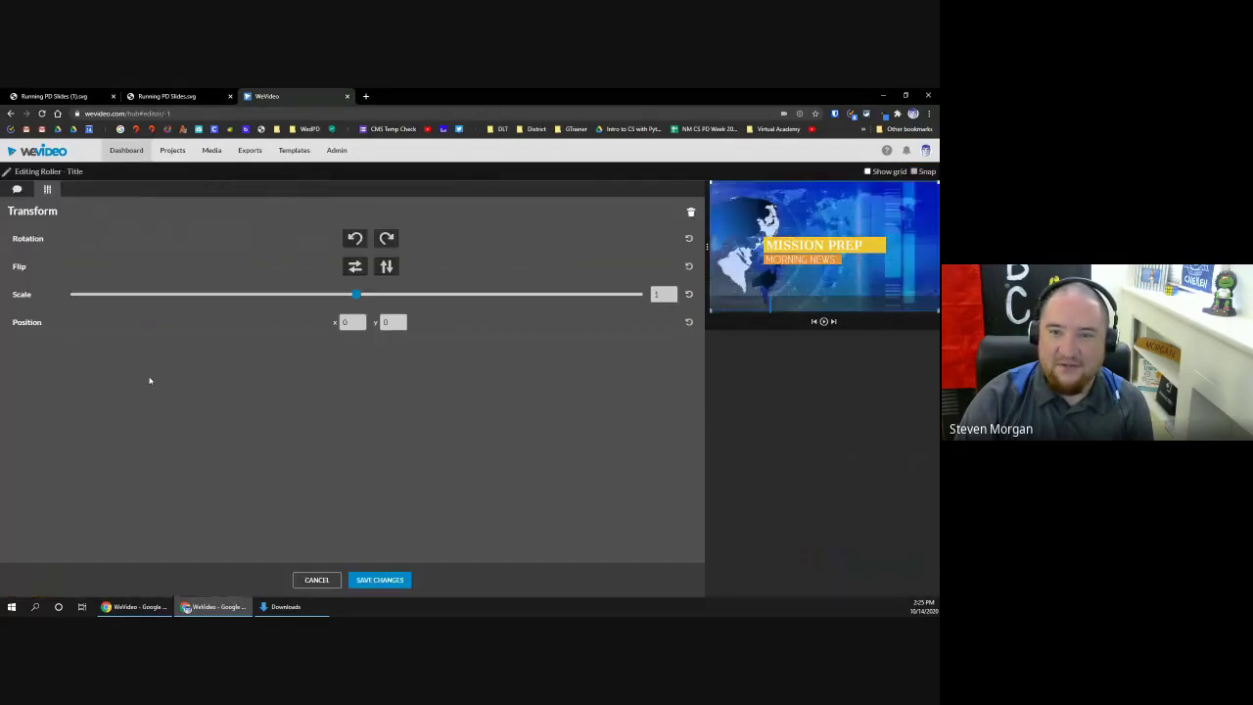
left_click(311, 579)
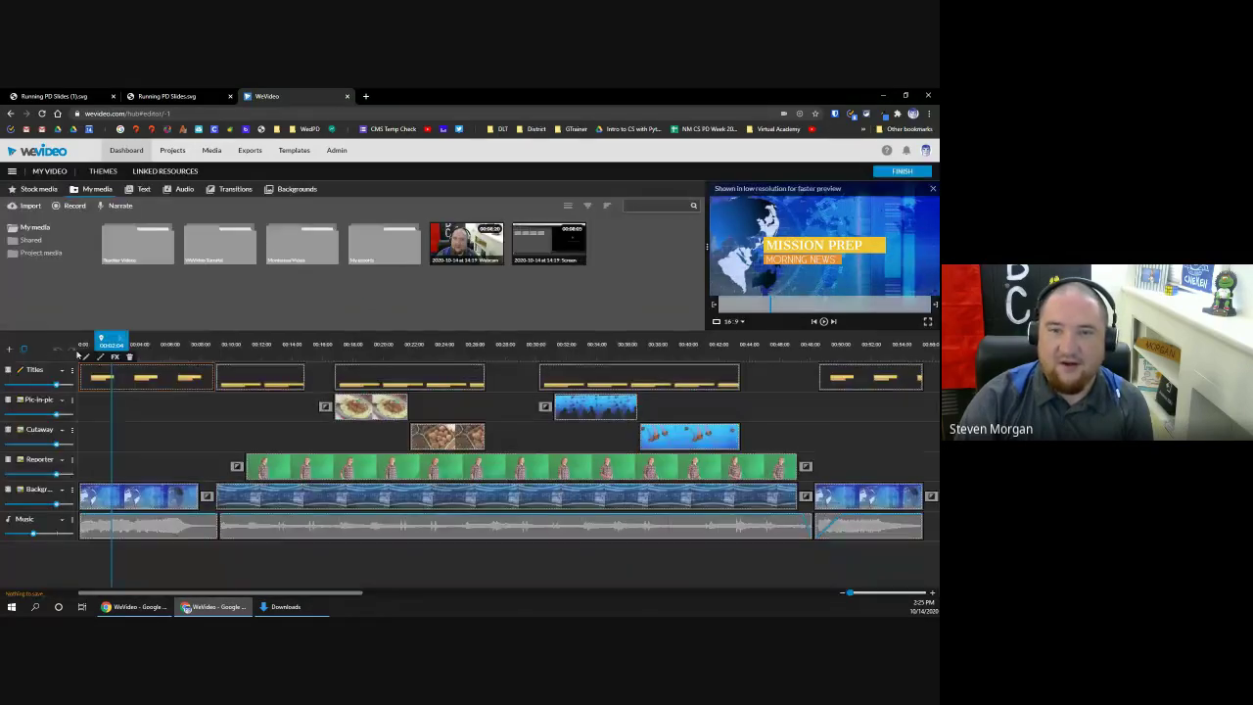
double_click(84, 361)
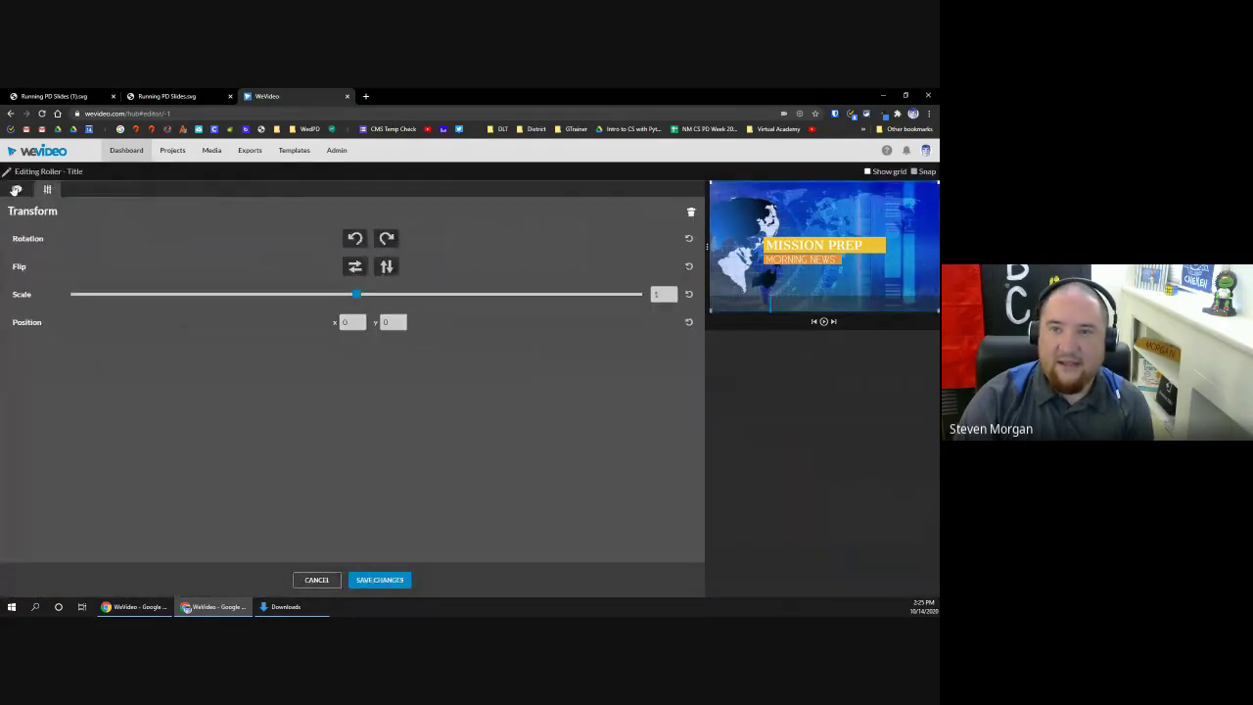
left_click(16, 189)
triple_click(114, 290)
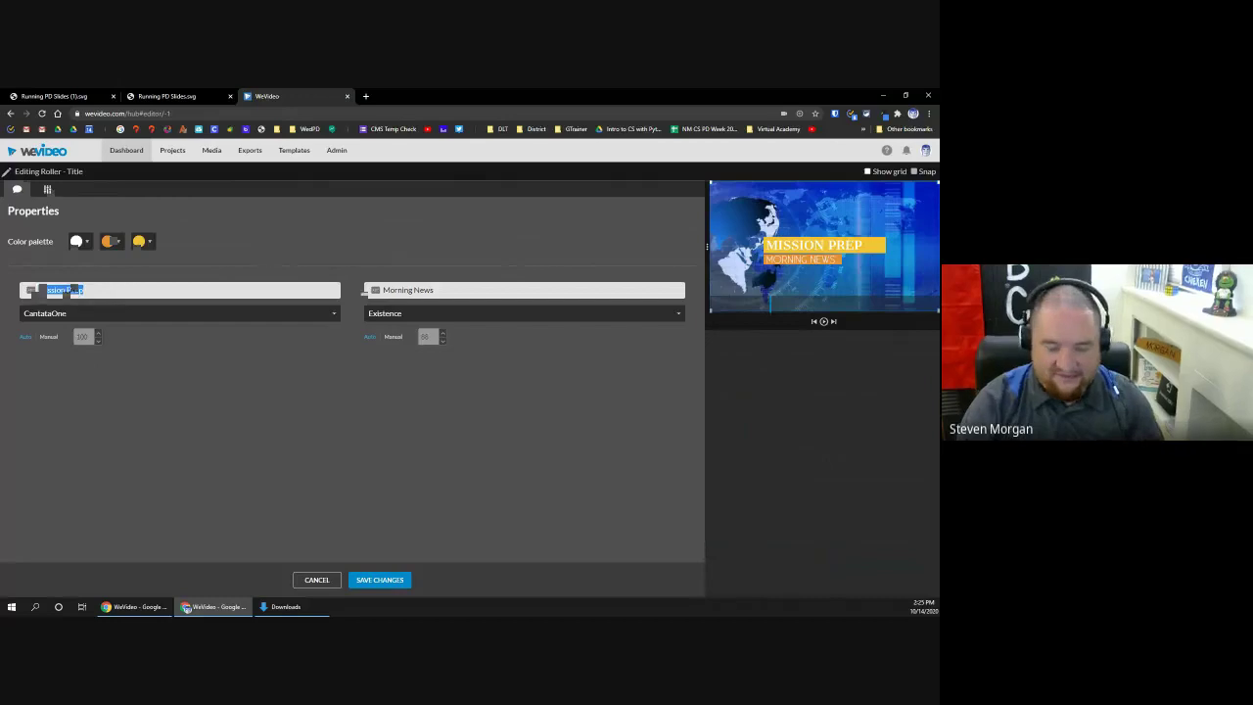
type("CMS Morning News")
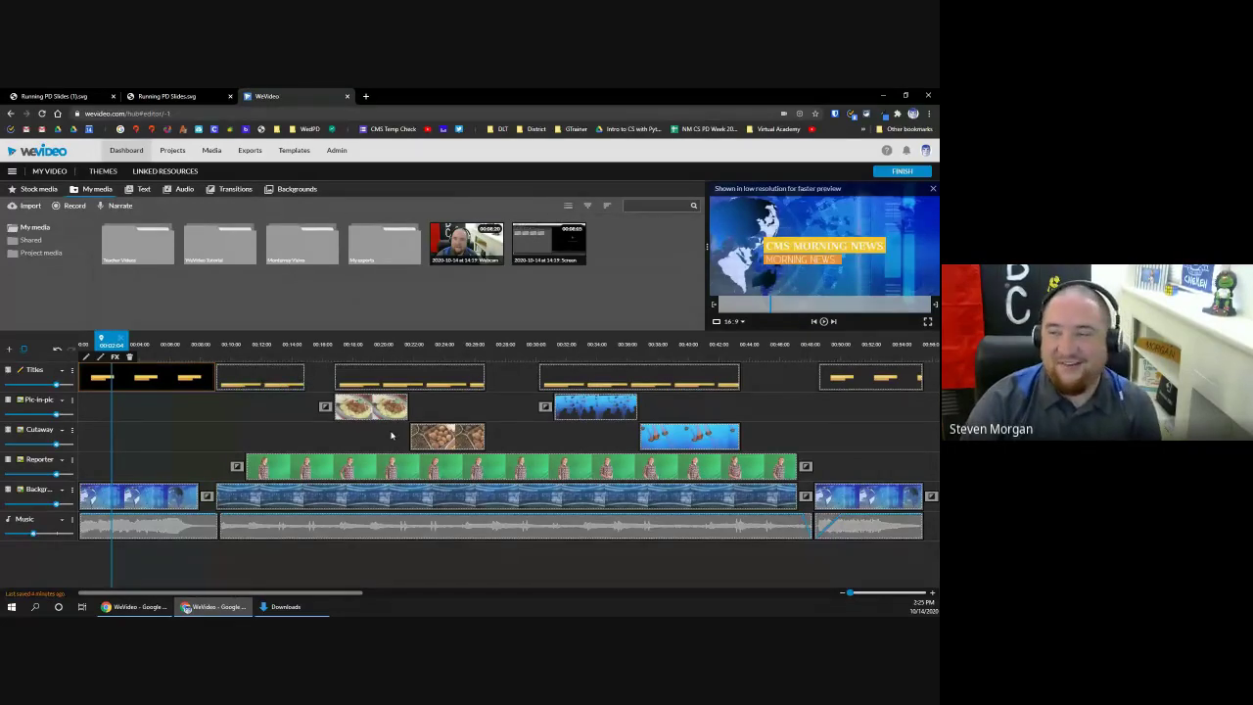
Step: Leave the editor and start a blank video saved to the EnVision Topic 2 Vocabulary Study project
left_click(126, 151)
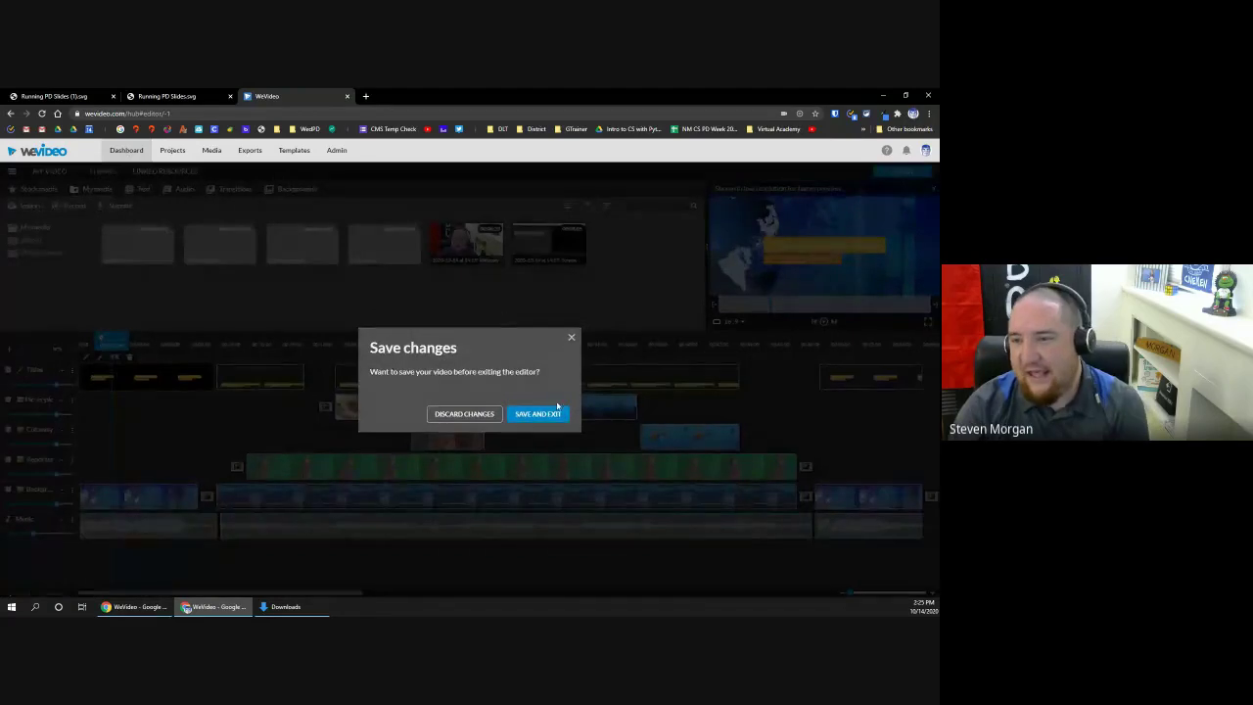
left_click(460, 418)
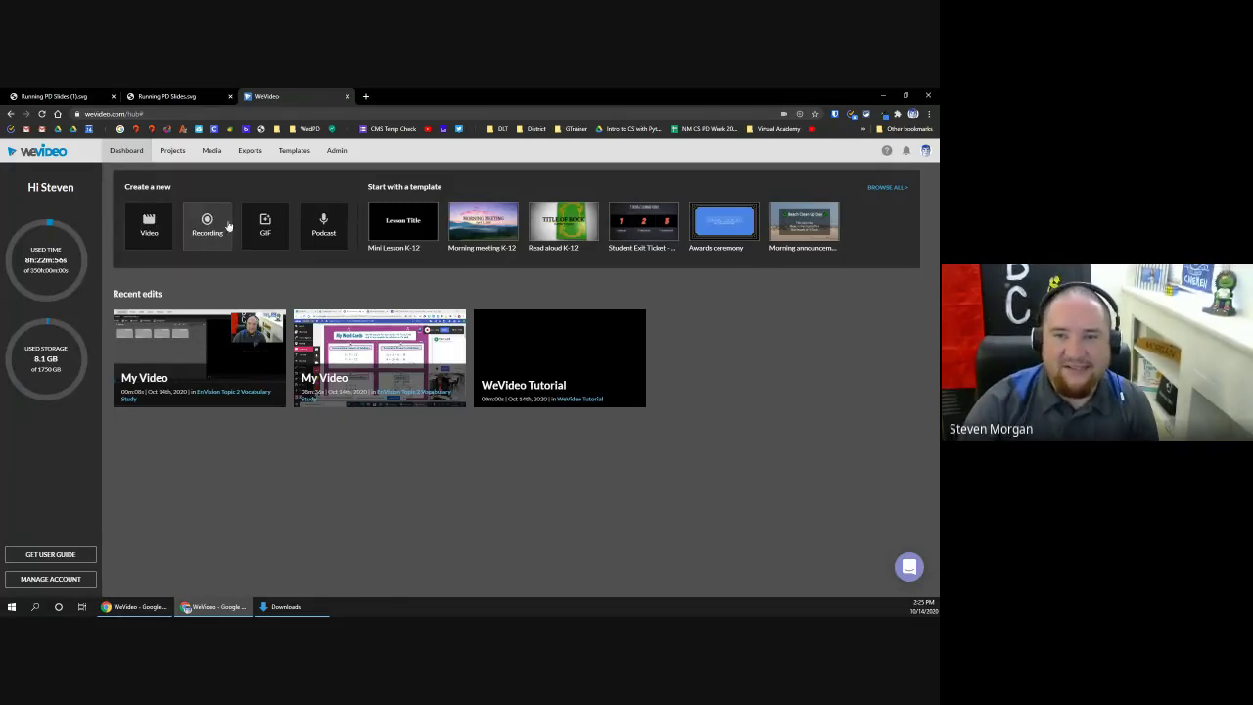
left_click(148, 229)
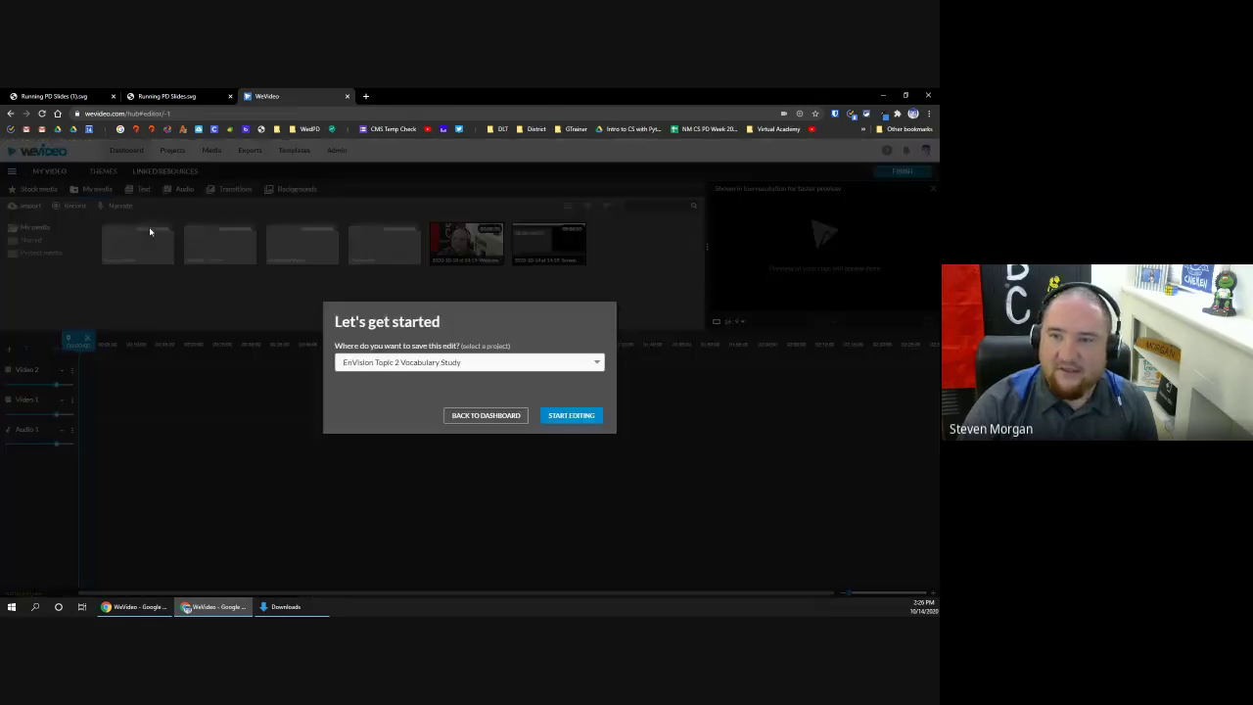
left_click(459, 363)
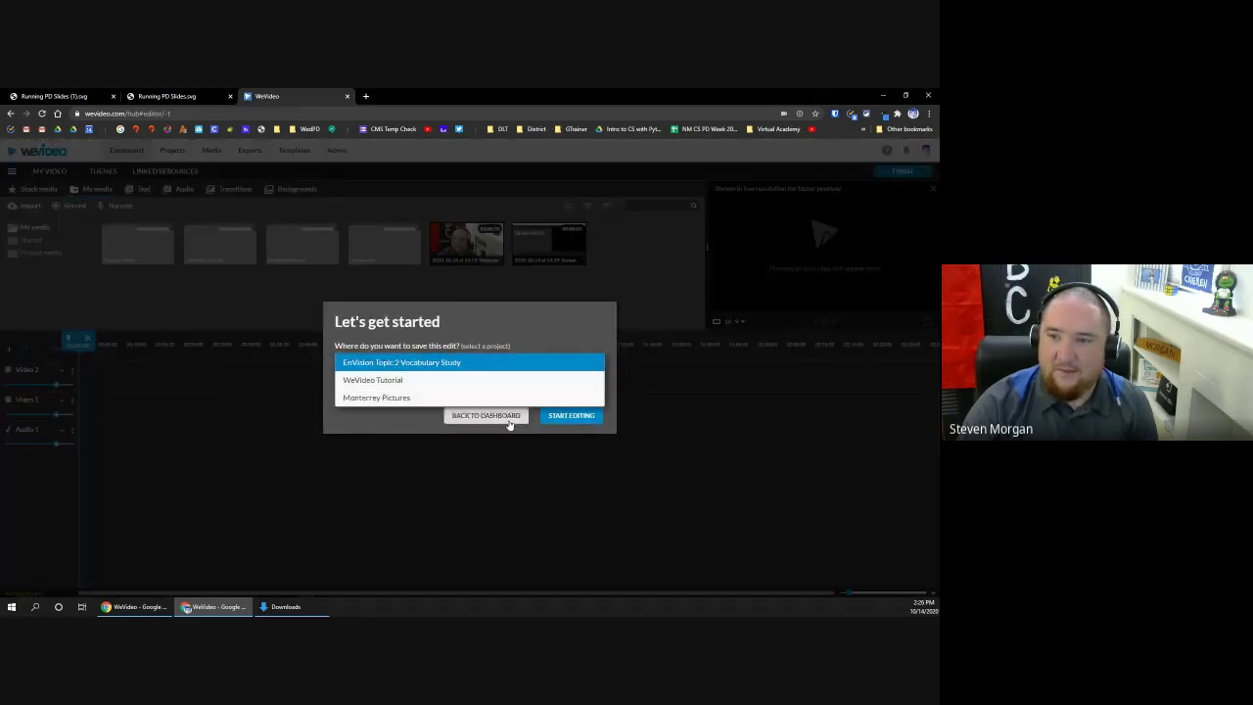
left_click(394, 414)
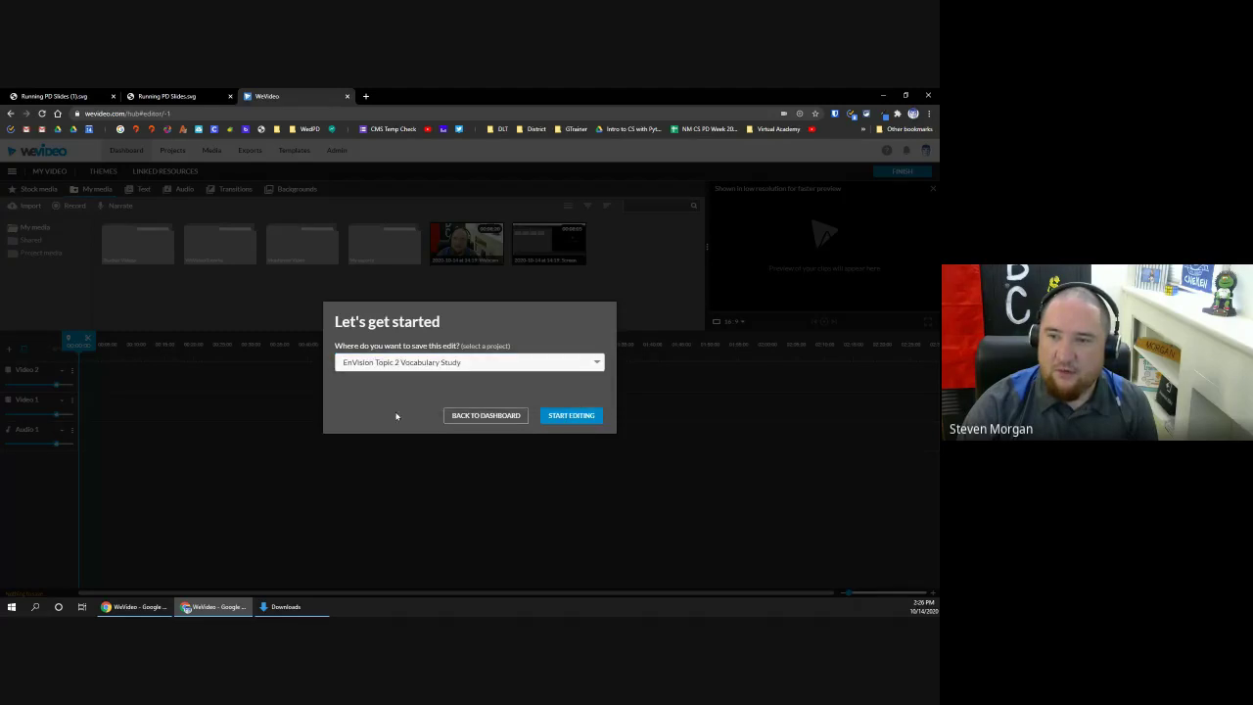
left_click(579, 417)
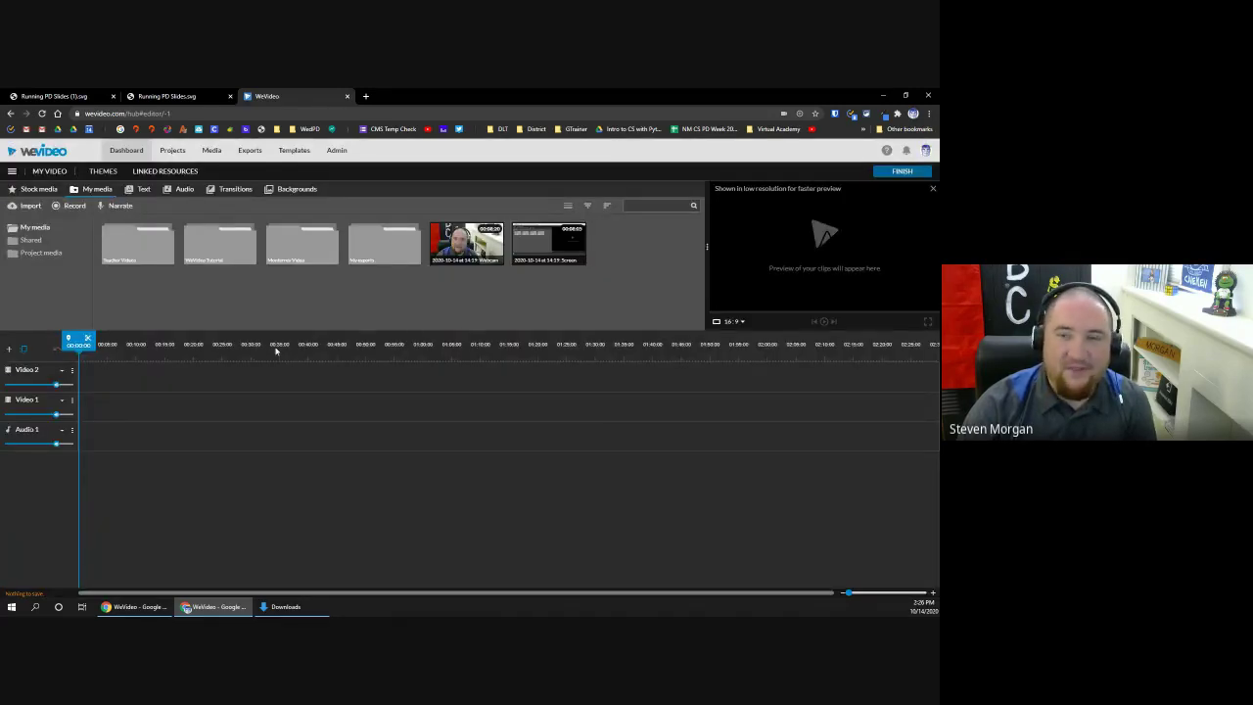
Step: Enlarge the preview area and put the new edit, with its Title clip, into storyboard view
left_click_drag(706, 249, 636, 267)
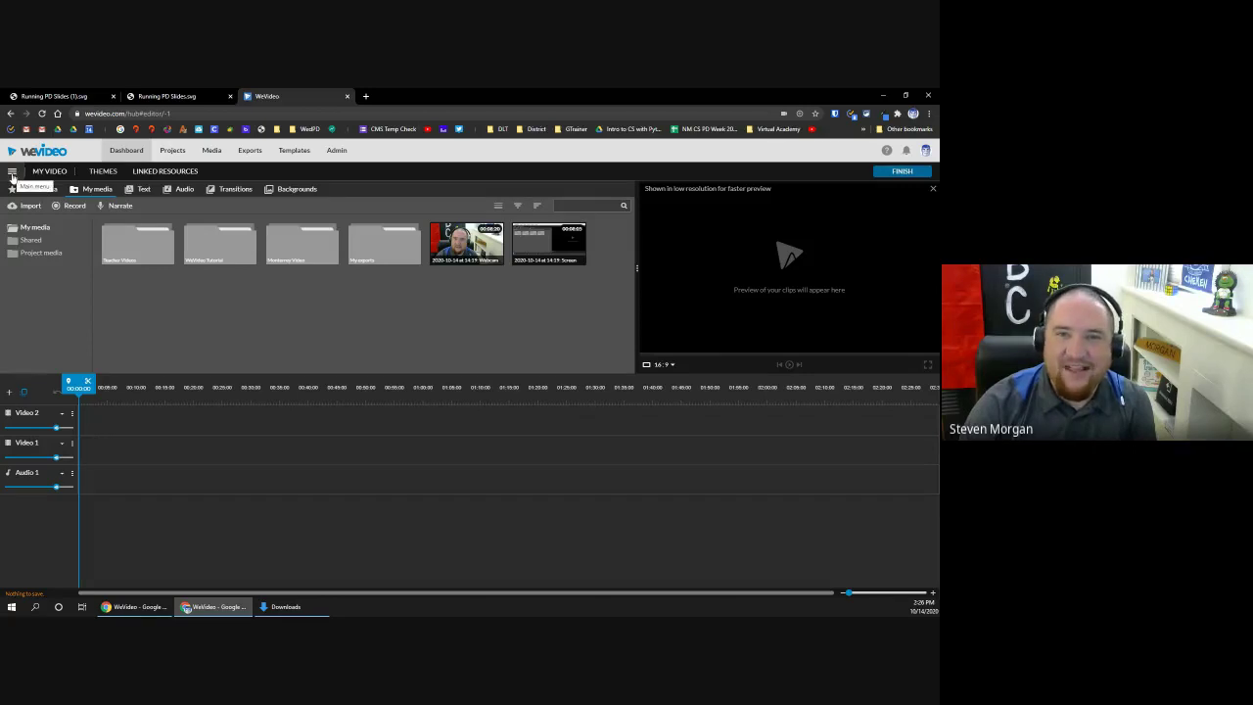
left_click(12, 174)
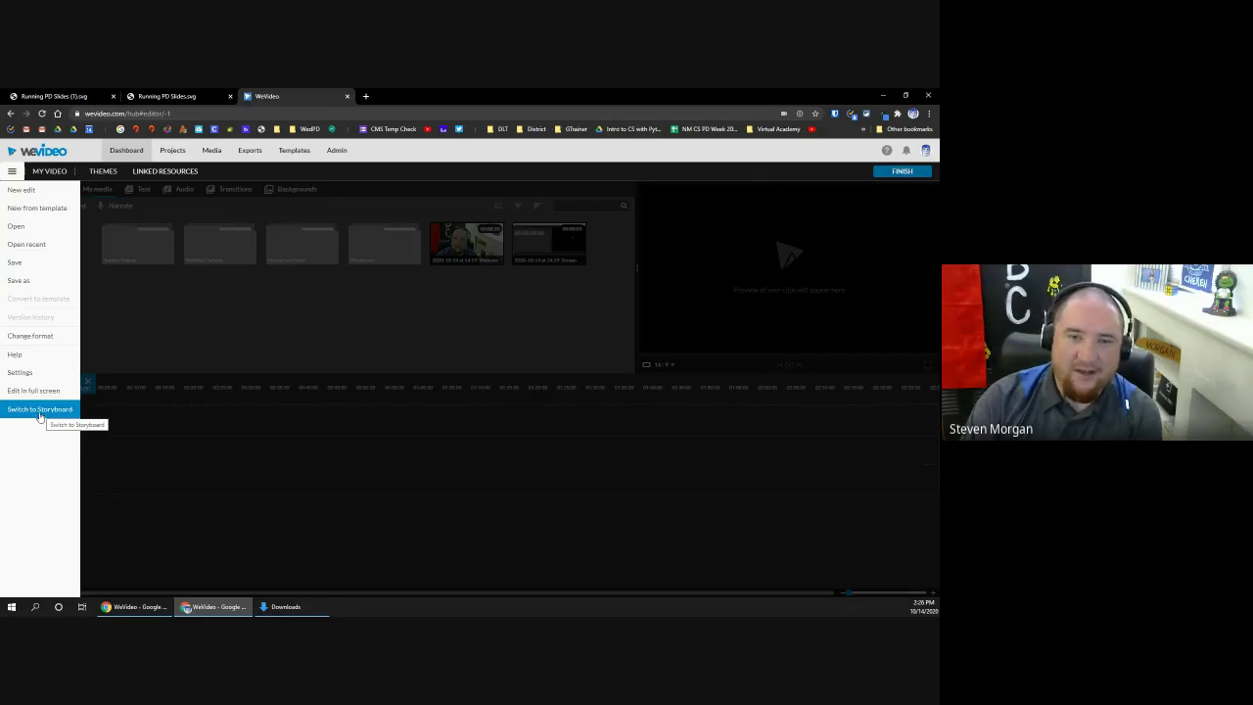
left_click(40, 410)
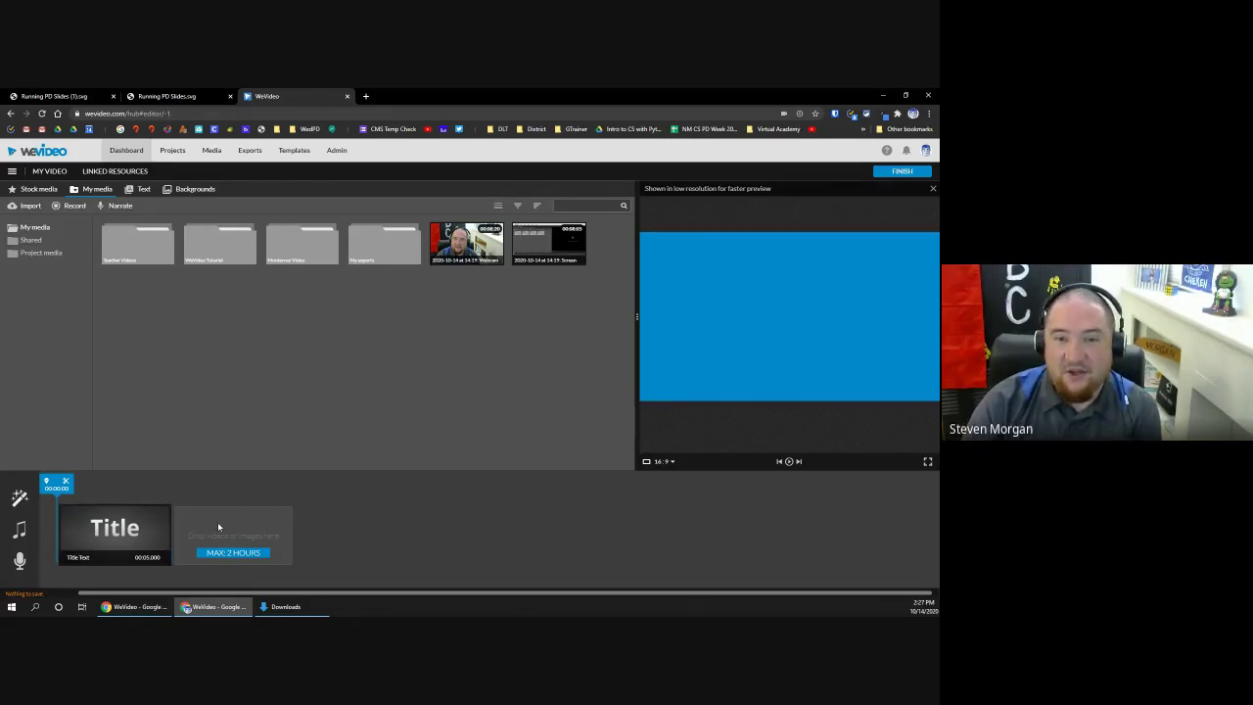
Step: Select the Title clip and browse the Literature stock videos, glancing briefly at Backgrounds
left_click(123, 530)
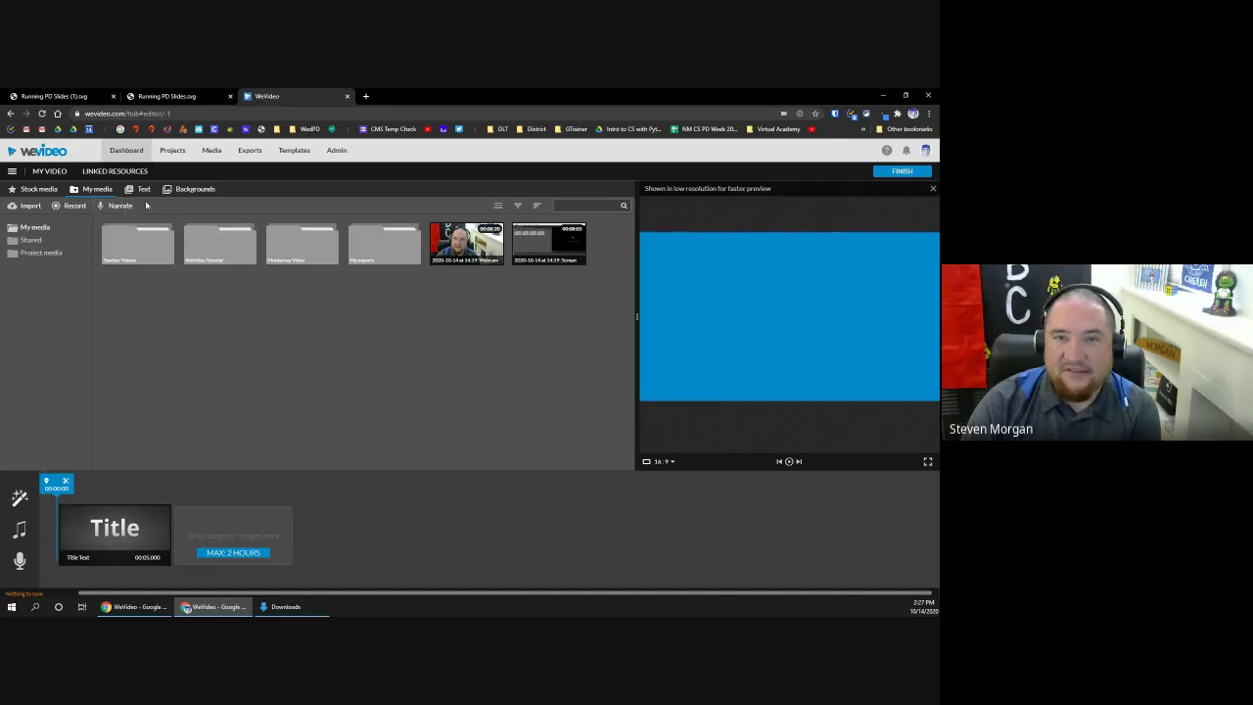
left_click(39, 190)
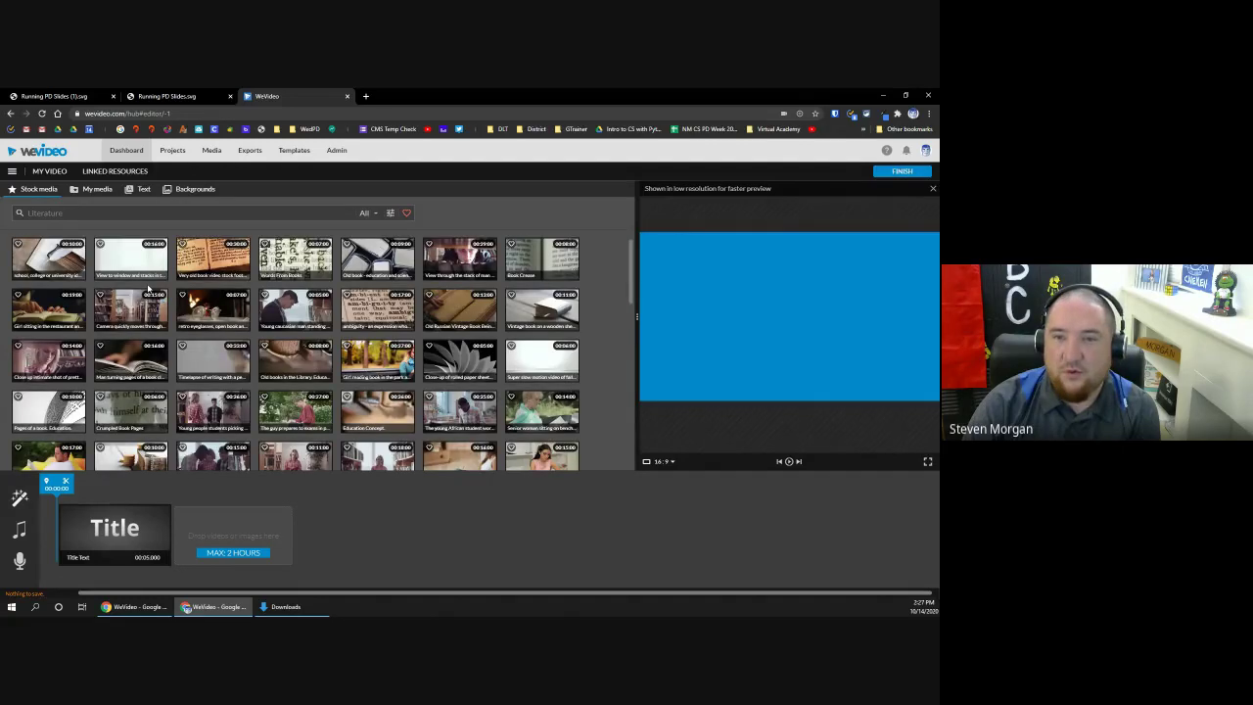
scroll(149, 287, "down", 1)
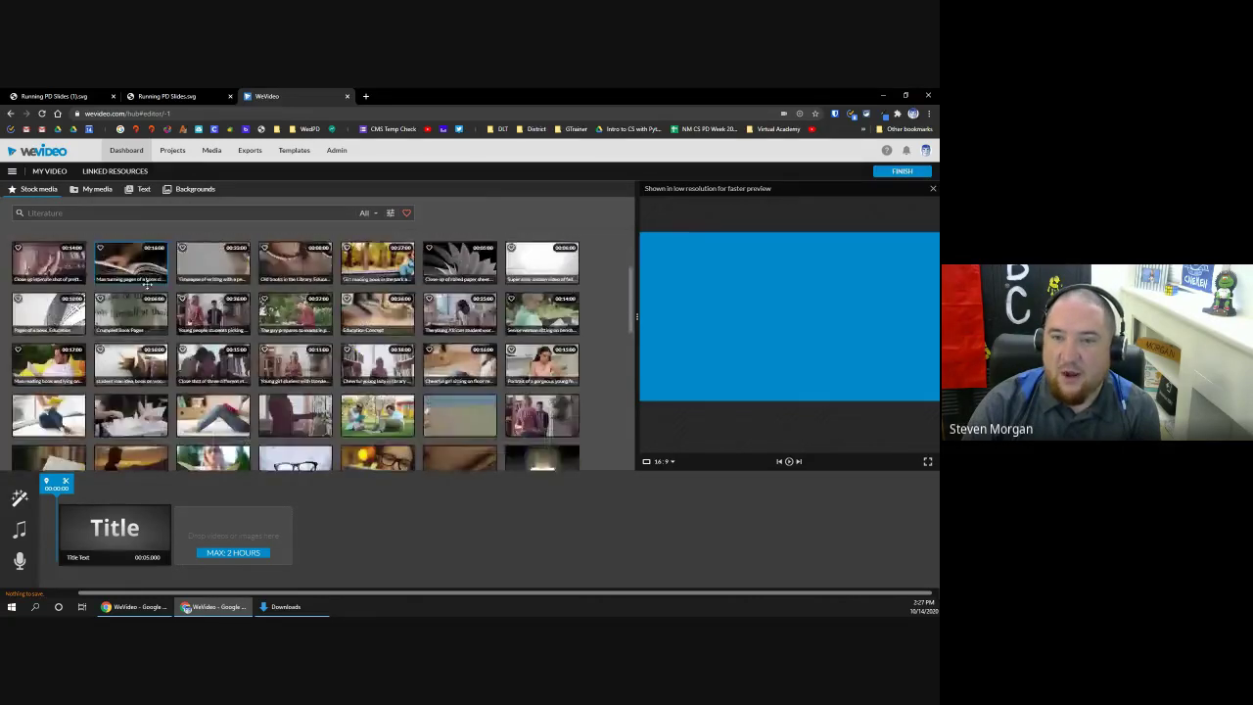
scroll(149, 287, "up", 1)
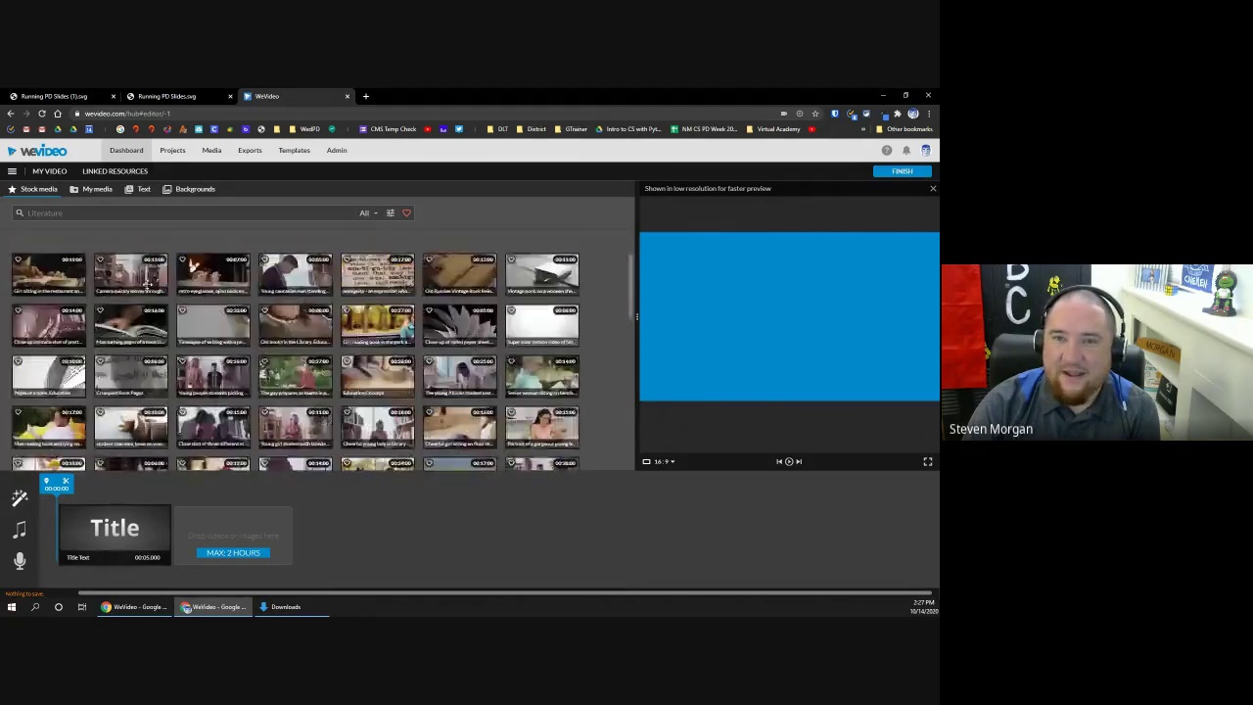
left_click(195, 189)
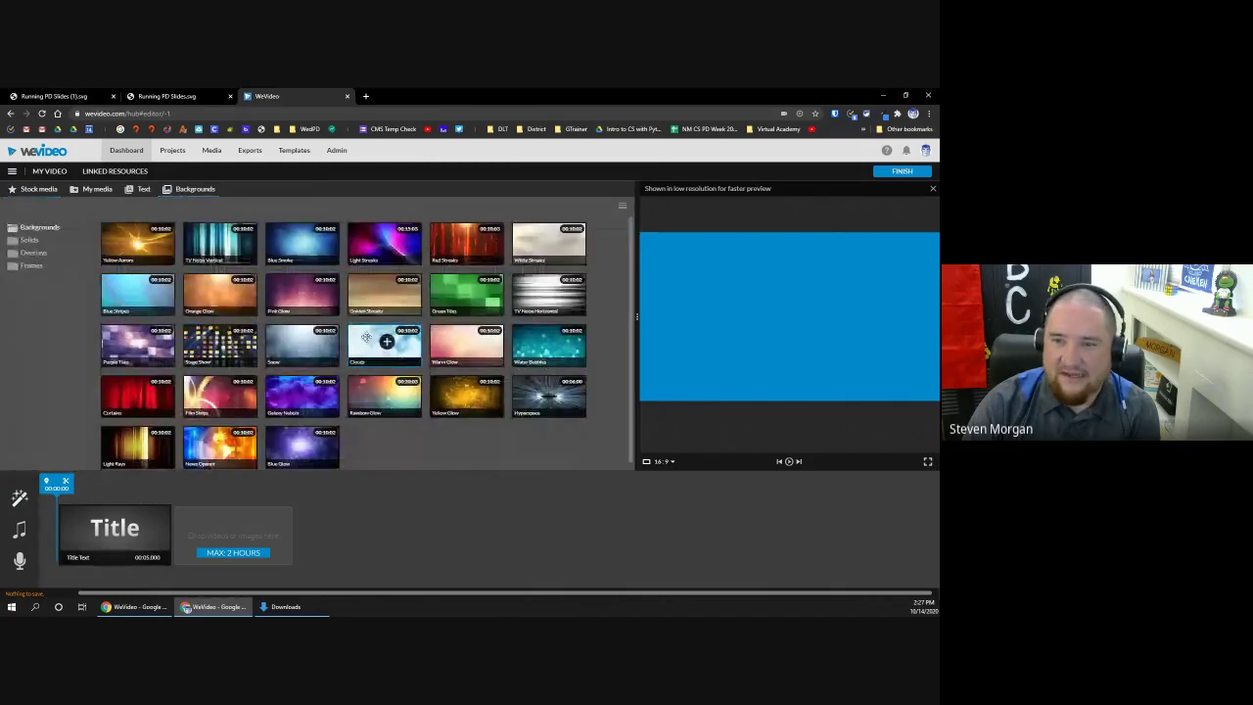
left_click(37, 189)
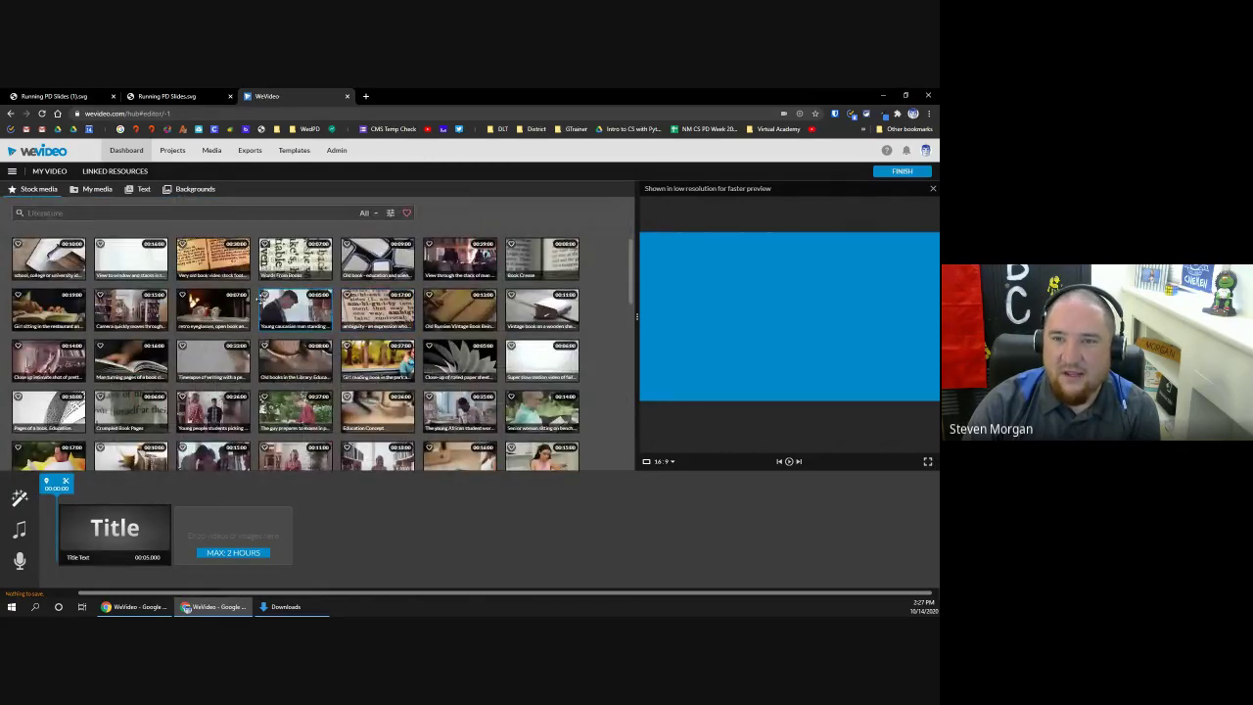
Step: Drag the retro eyeglasses and other Literature stock clips after the Title, scrubbing to preview them
left_click_drag(214, 309, 233, 534)
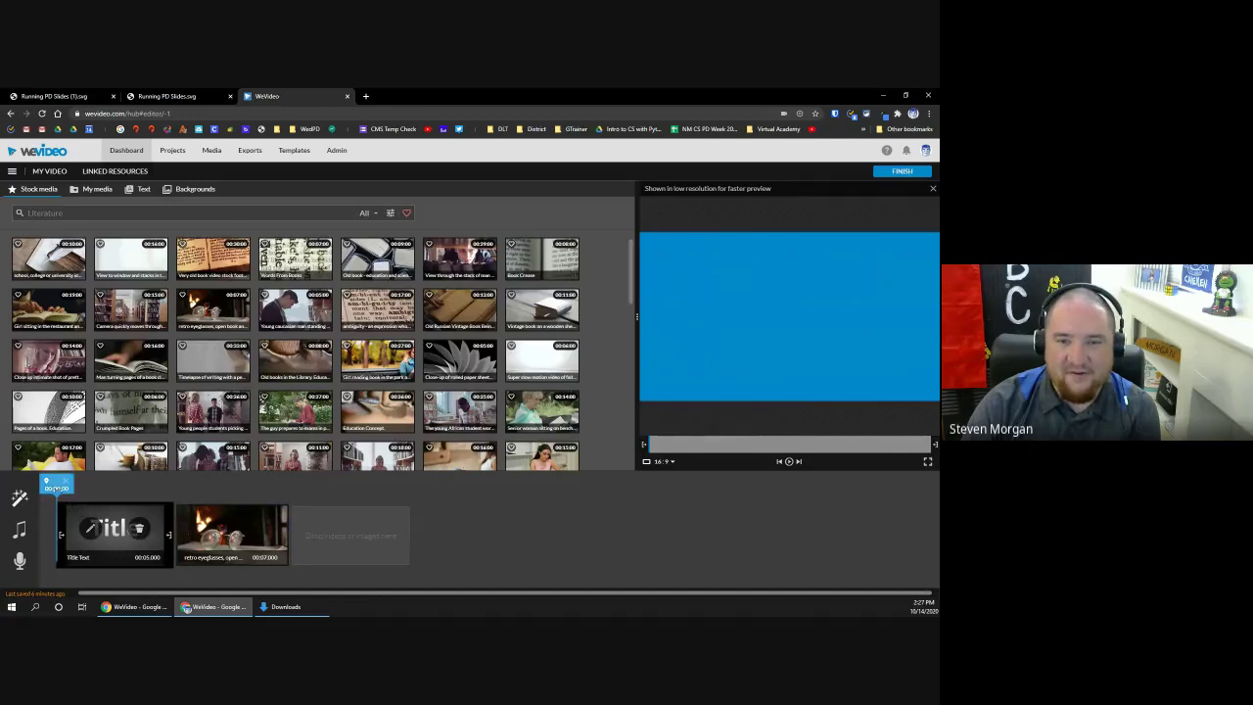
left_click_drag(46, 483, 304, 499)
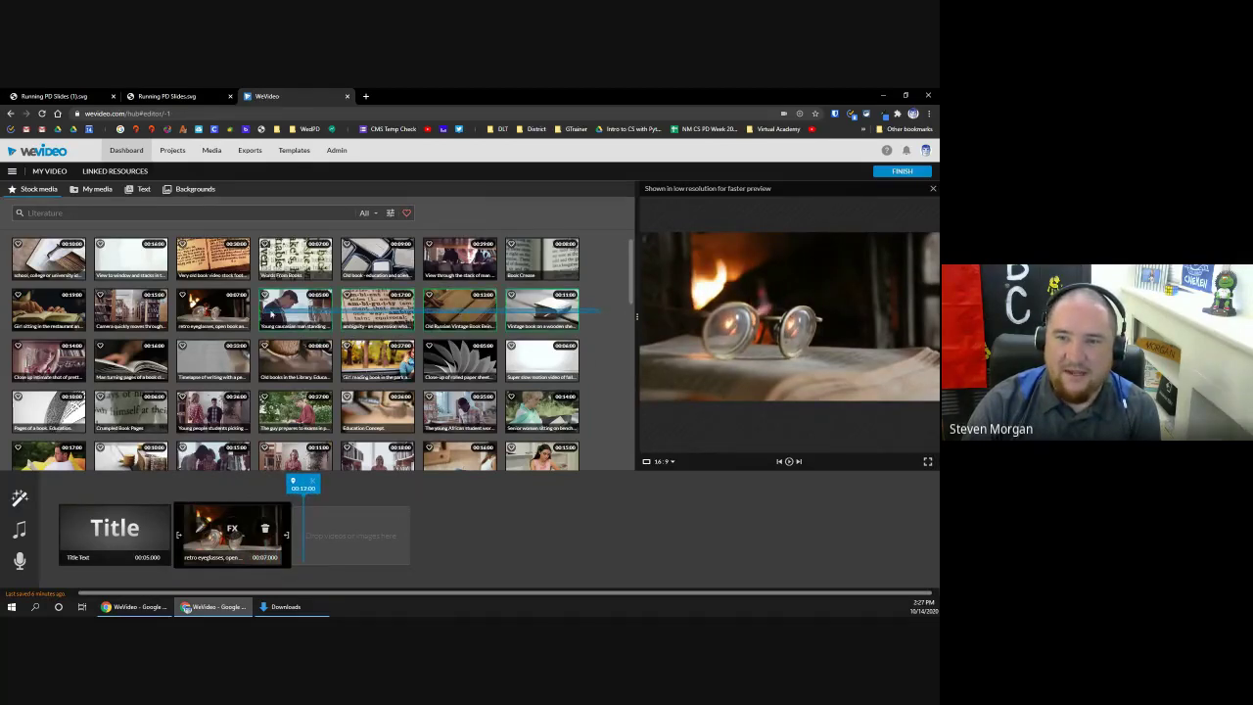
left_click_drag(283, 311, 345, 533)
left_click_drag(303, 485, 564, 511)
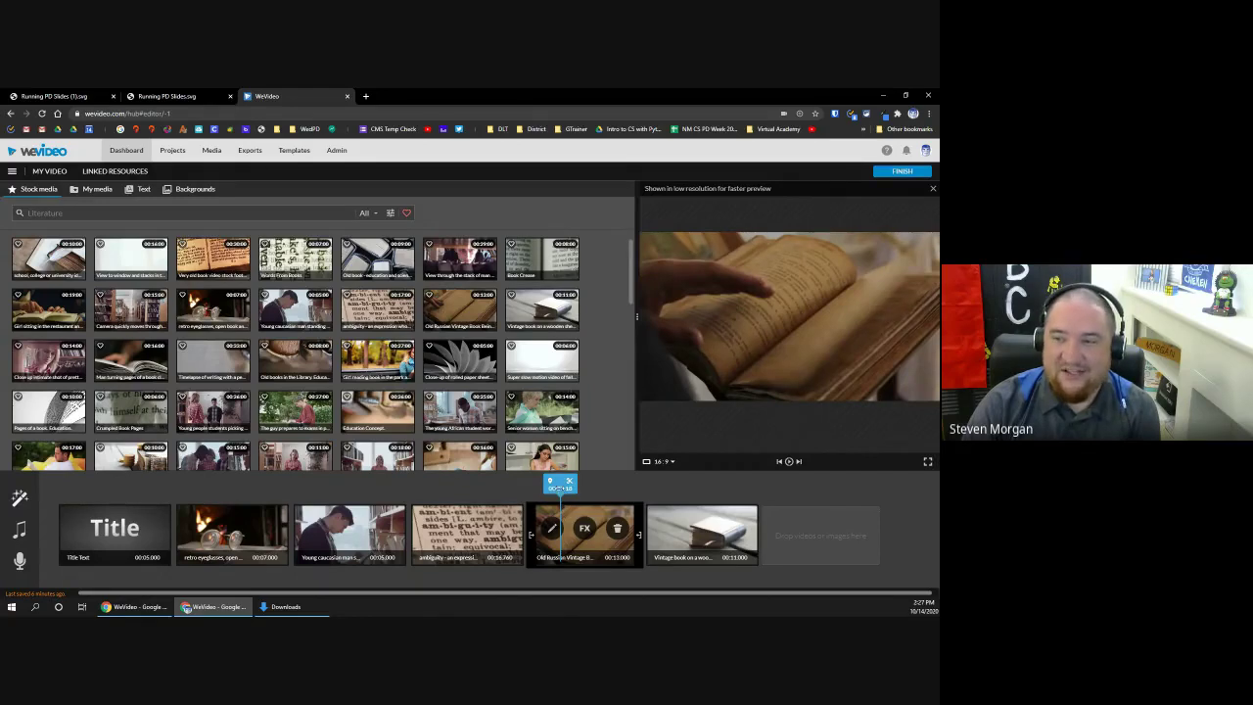
left_click_drag(560, 486, 242, 486)
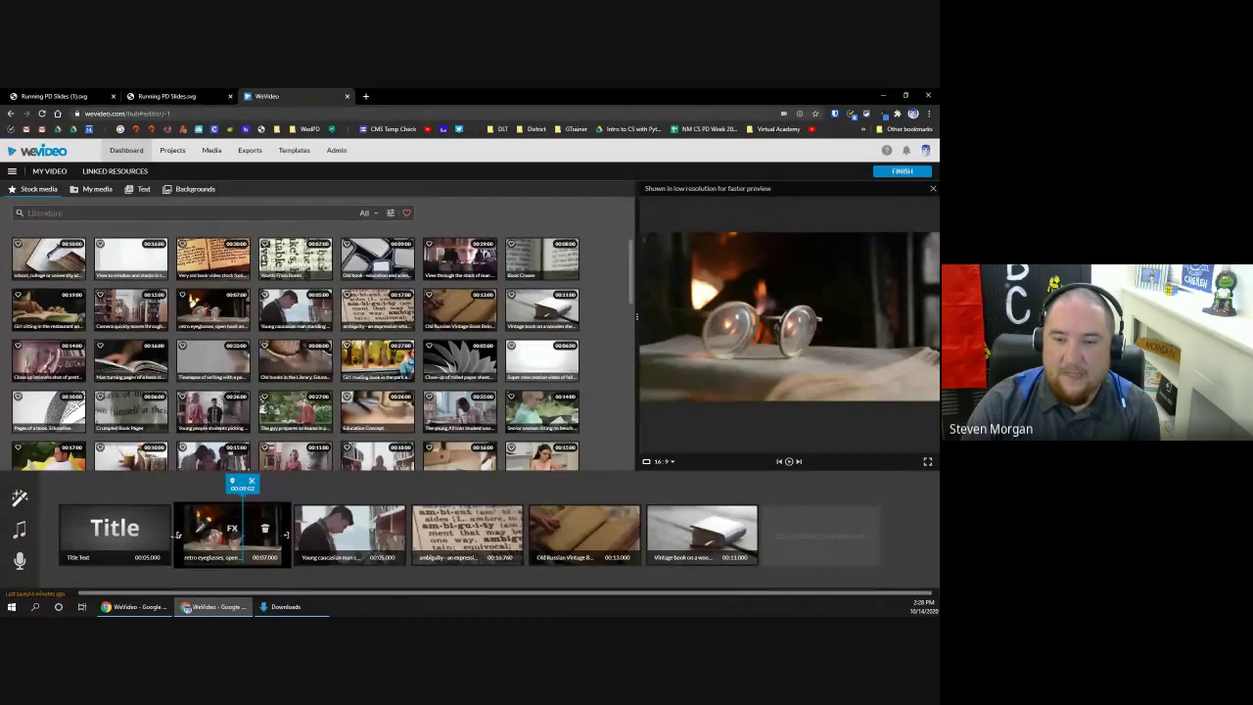
Step: Trim both ends of the retro eyeglasses clip to exactly 00:05.000, then park the playhead mid-clip
left_click_drag(177, 535, 208, 537)
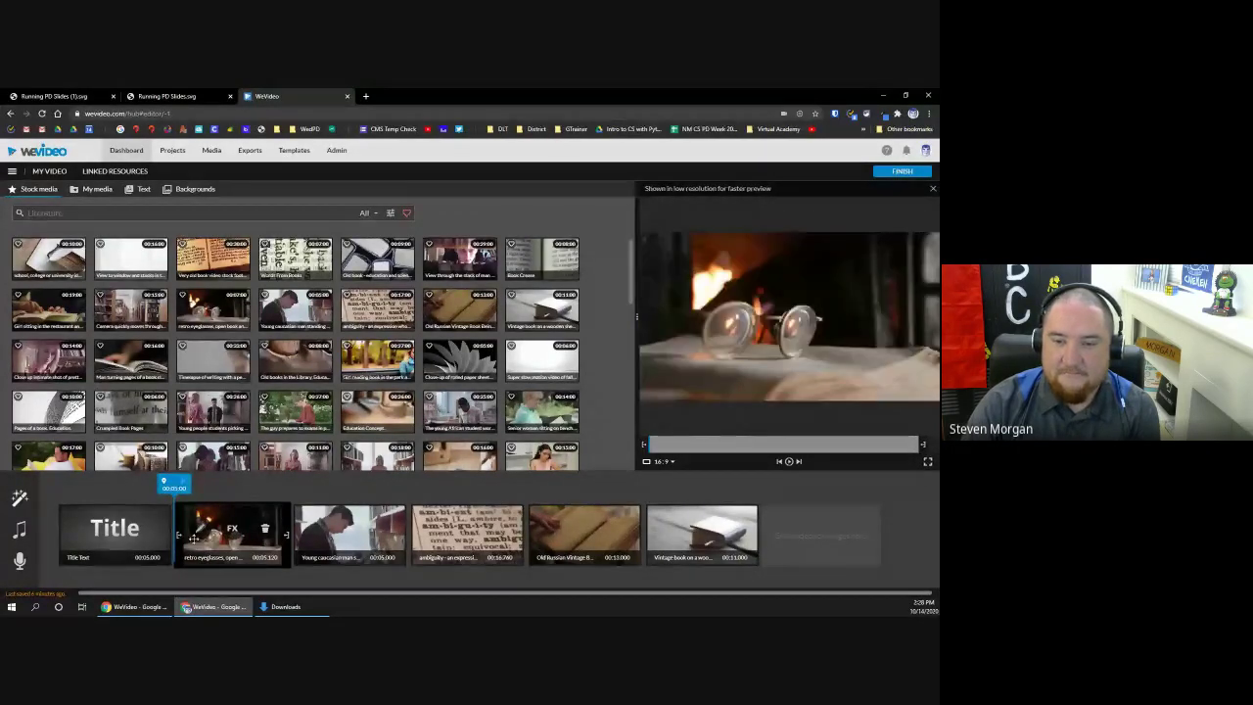
left_click_drag(287, 535, 285, 535)
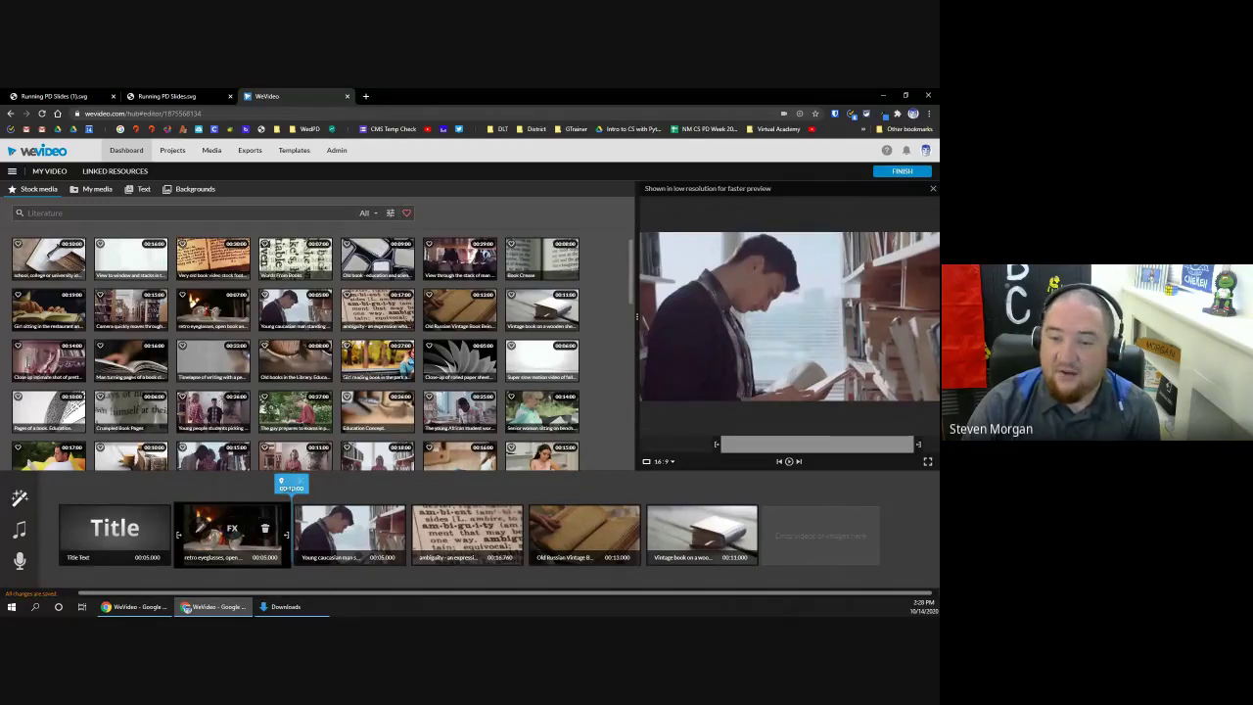
left_click_drag(291, 485, 220, 484)
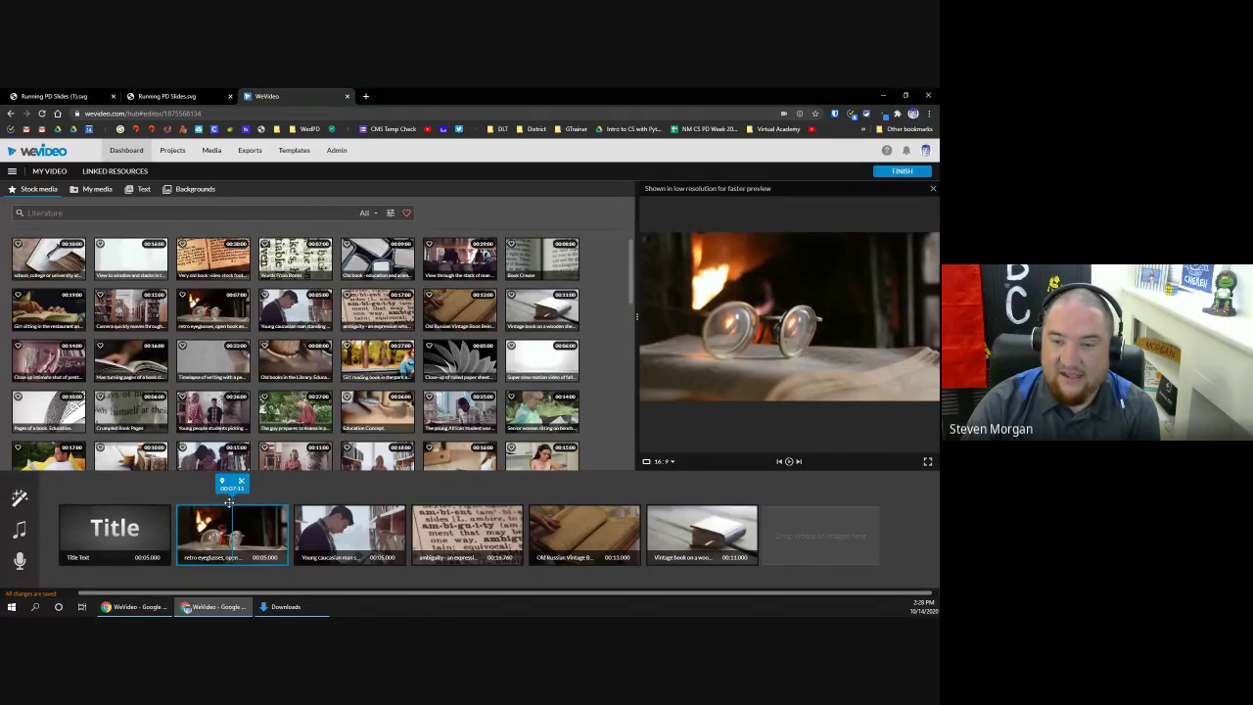
left_click_drag(228, 502, 230, 502)
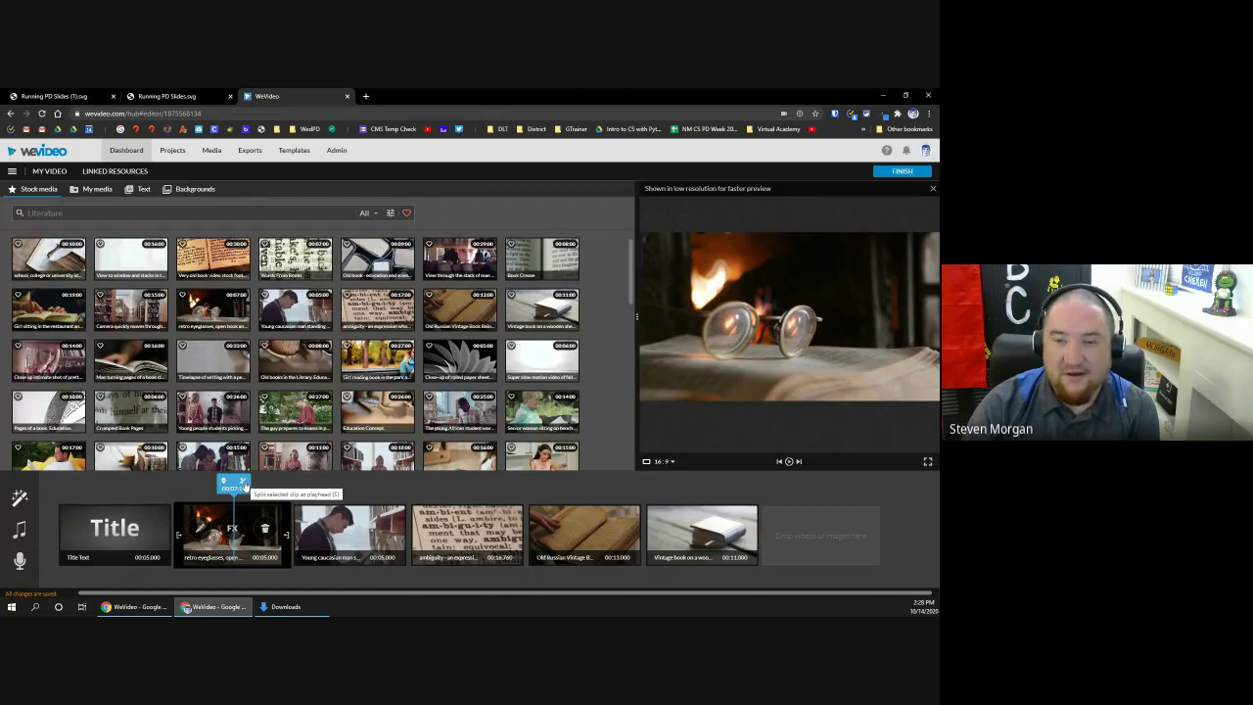
Step: Split the eyeglasses clip at the playhead into 2.52 s and 2.48 s pieces
left_click(245, 487)
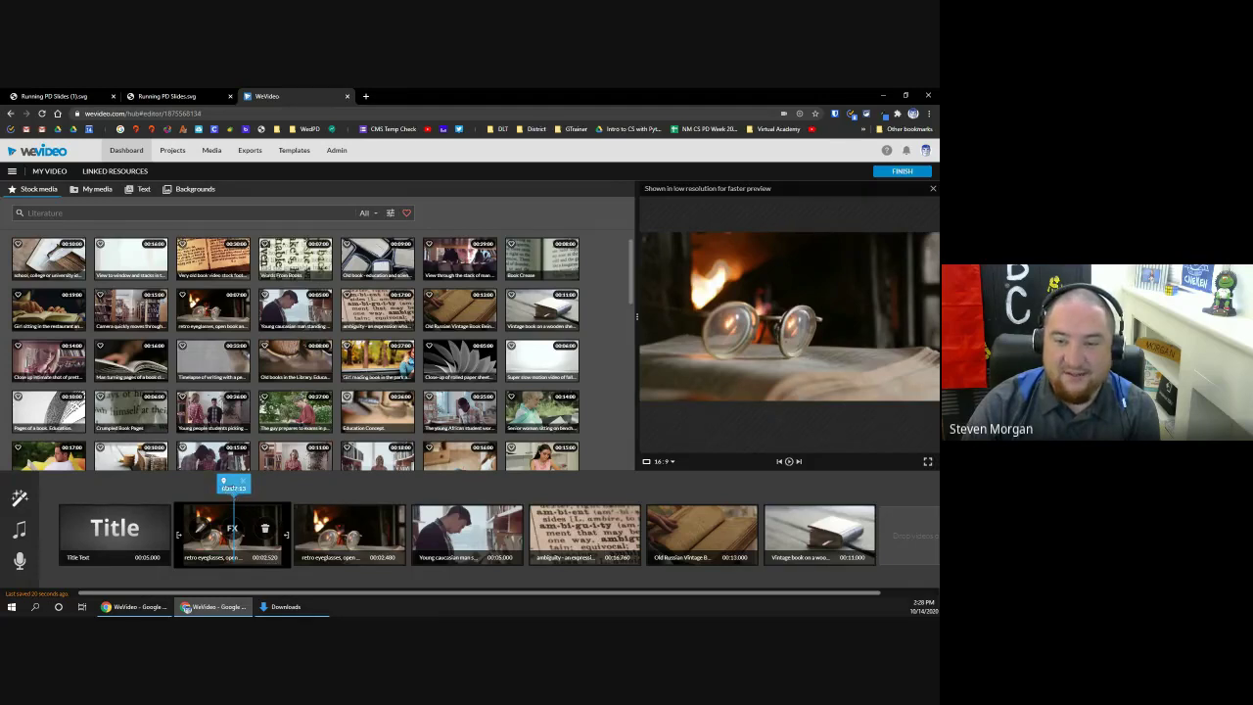
mouse_move(230, 486)
left_mouse_down()
mouse_move(341, 497)
mouse_move(247, 486)
left_mouse_up()
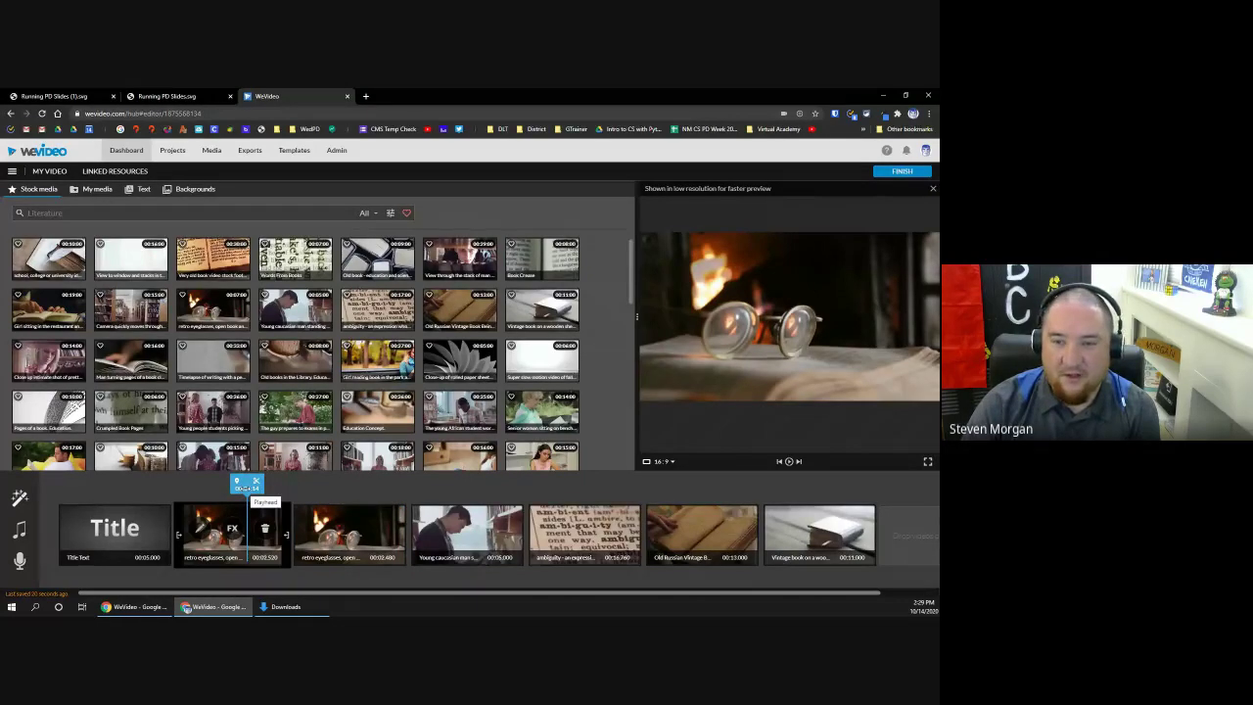
left_click_drag(249, 487, 259, 487)
Step: Move the young man reading clip ahead of the Title so it opens the storyboard
left_click(256, 528)
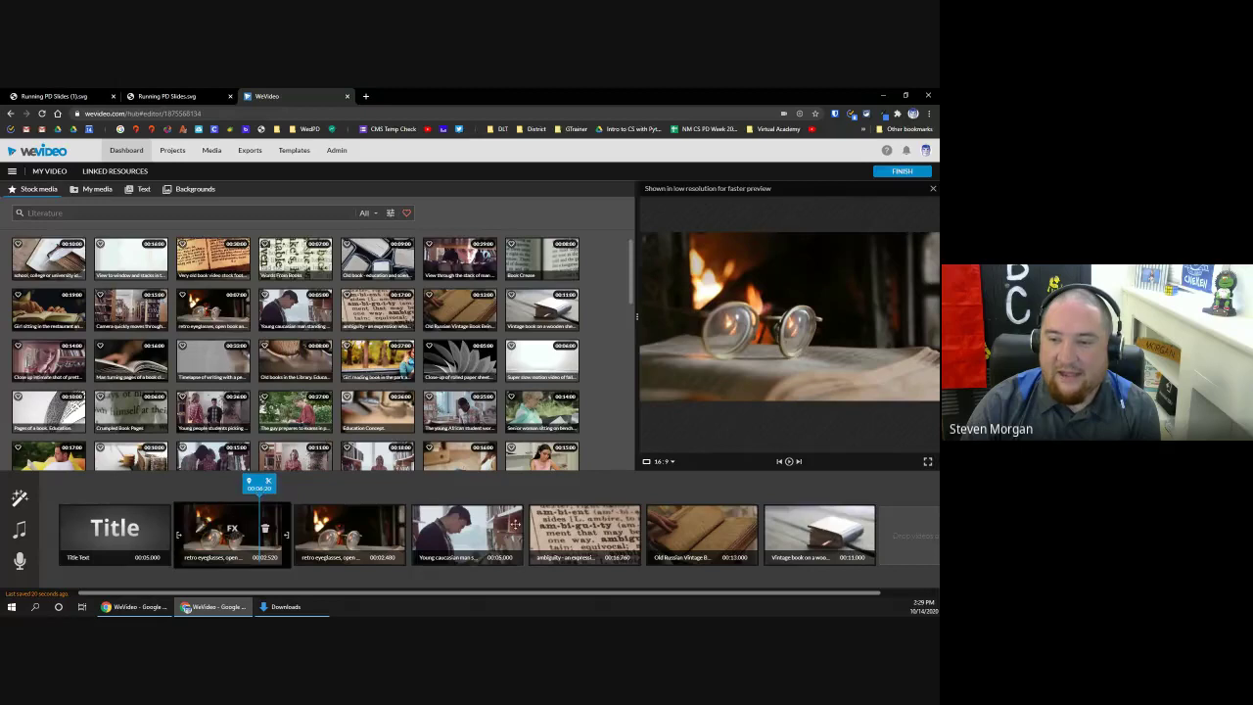
left_click_drag(478, 530, 88, 537)
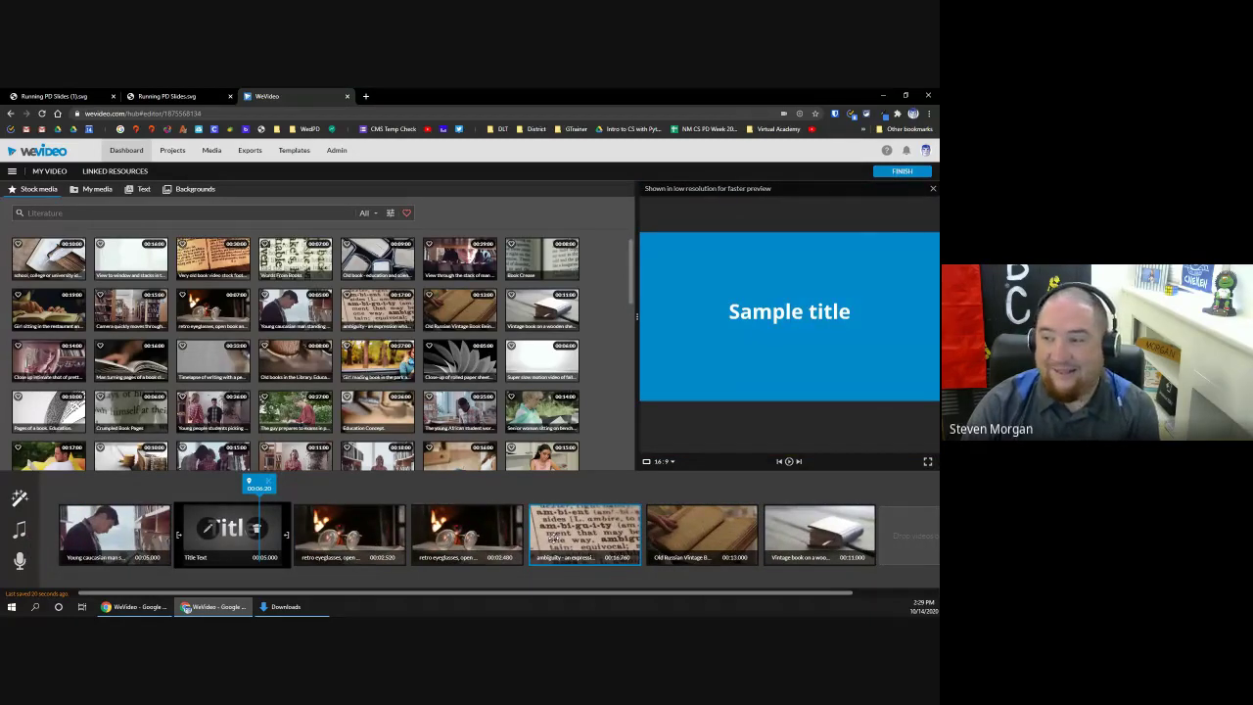
mouse_move(17, 500)
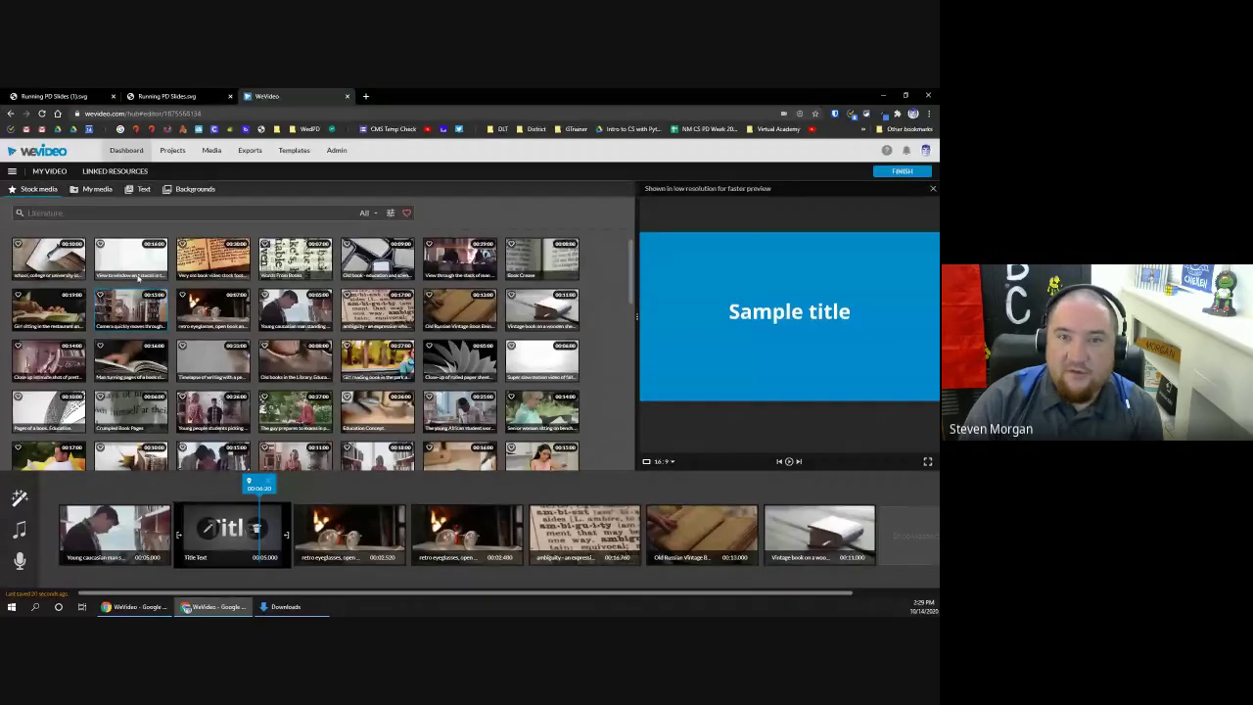
Step: Return the edit to timeline view, laying the clips along the Video 1 track
left_click(12, 173)
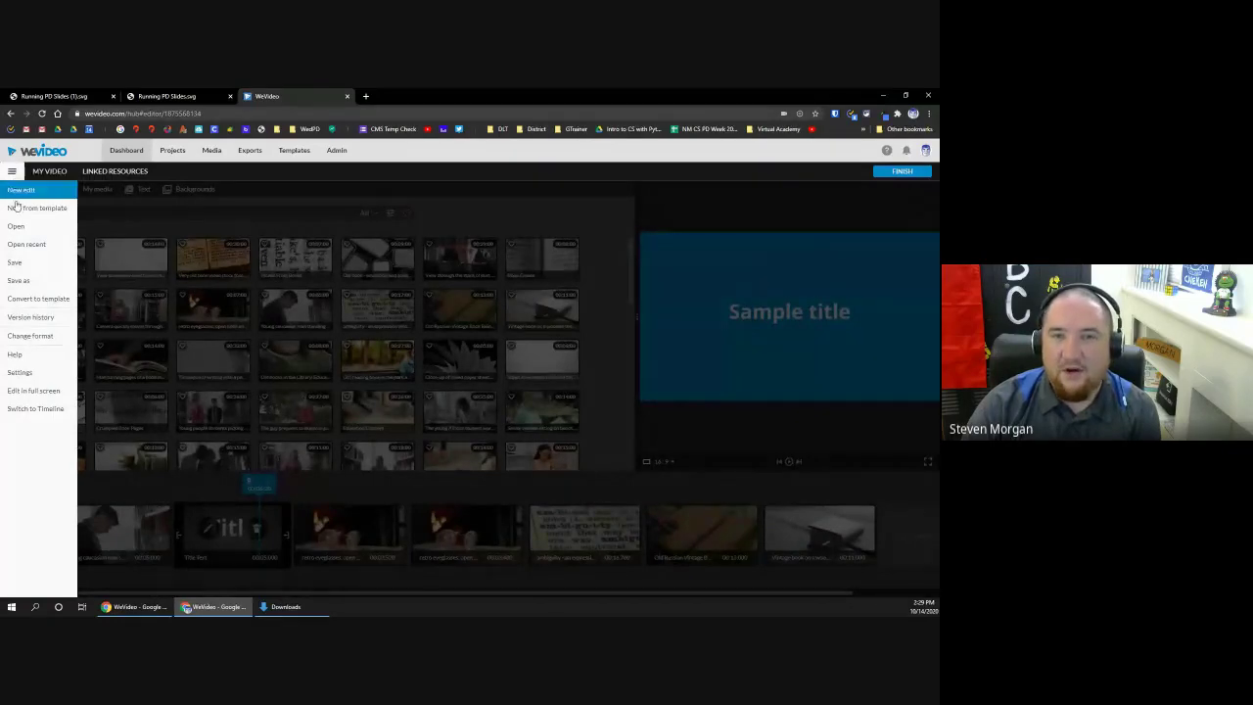
left_click(35, 409)
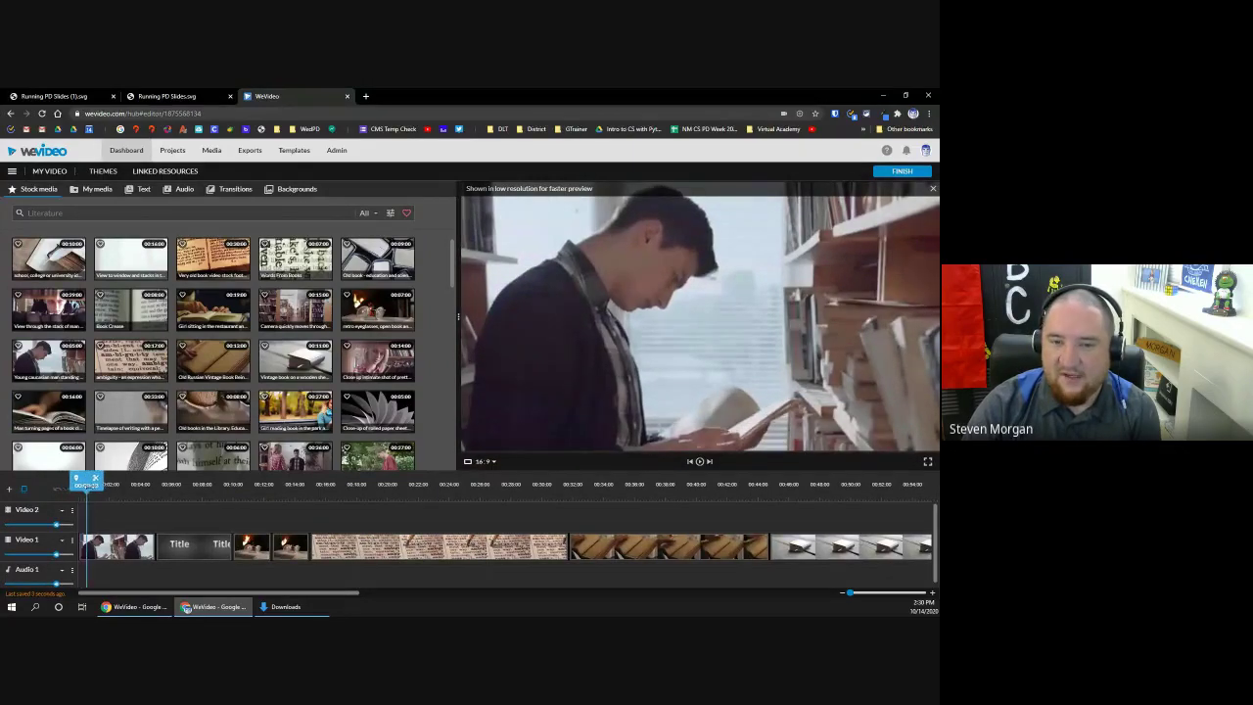
Step: Scrub to the open-book clip on Video 1, split it at the playhead, and select the right piece
left_click_drag(99, 485, 830, 510)
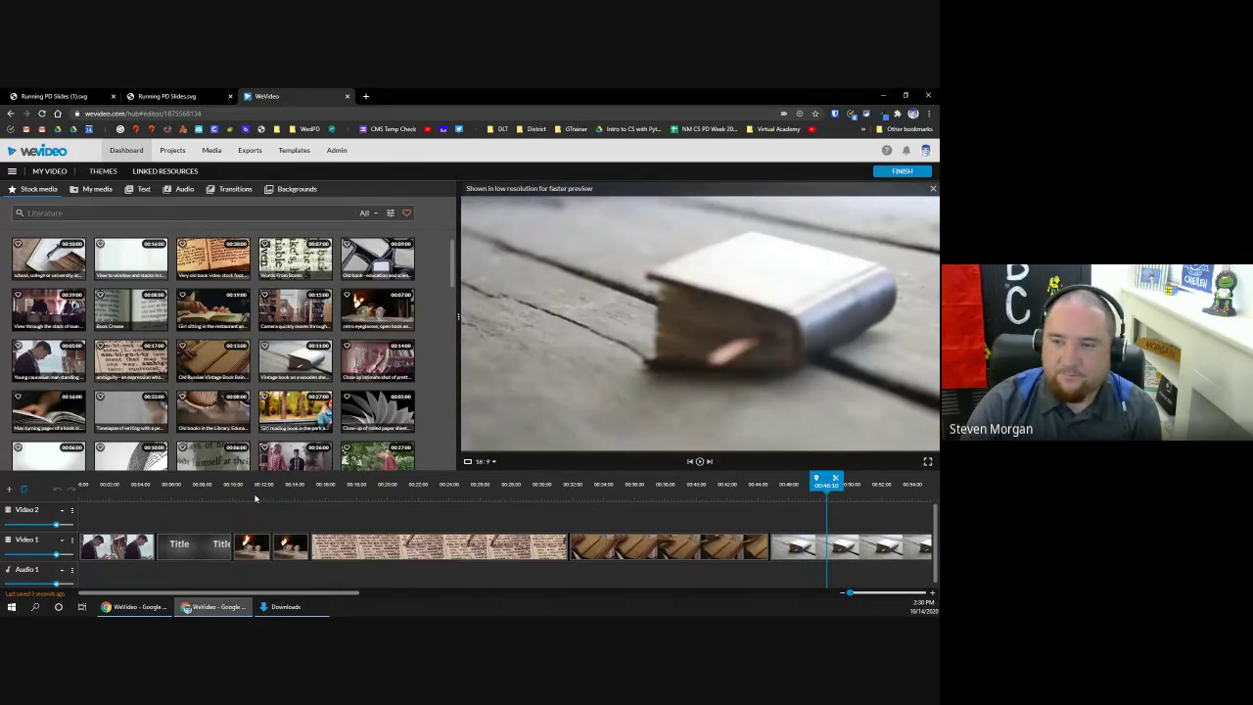
left_click_drag(813, 502, 672, 484)
left_click(672, 484)
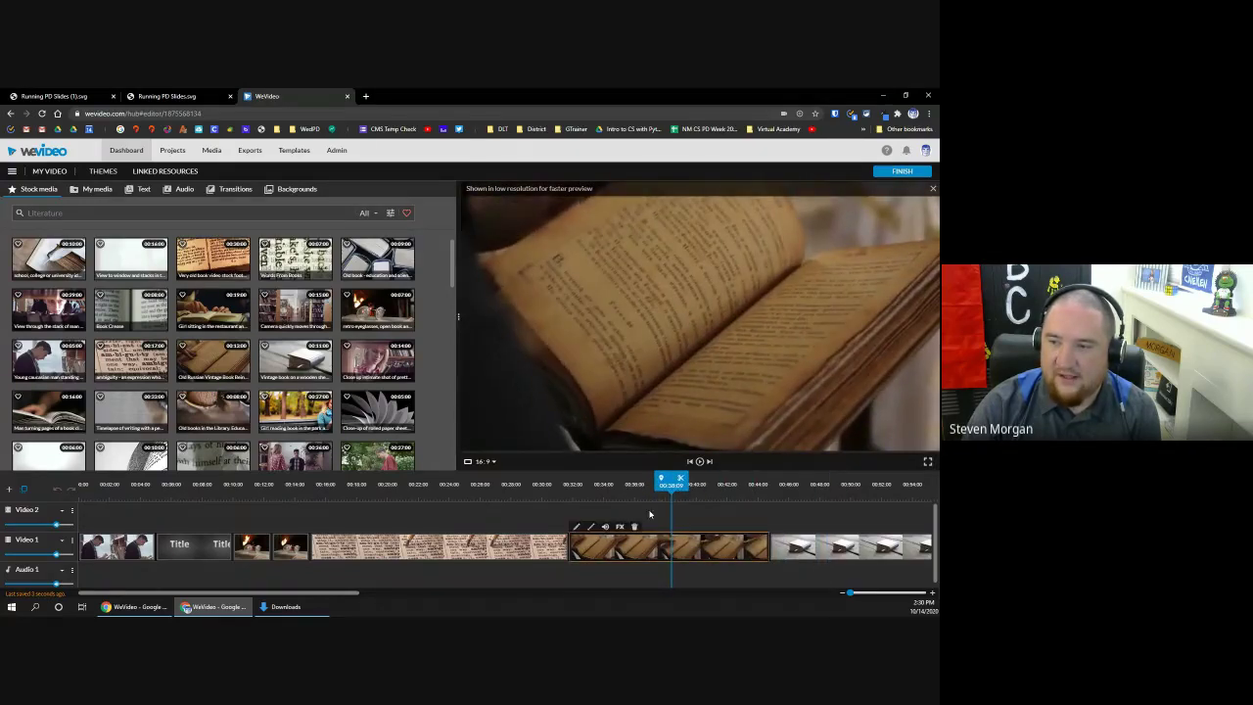
left_click(680, 481)
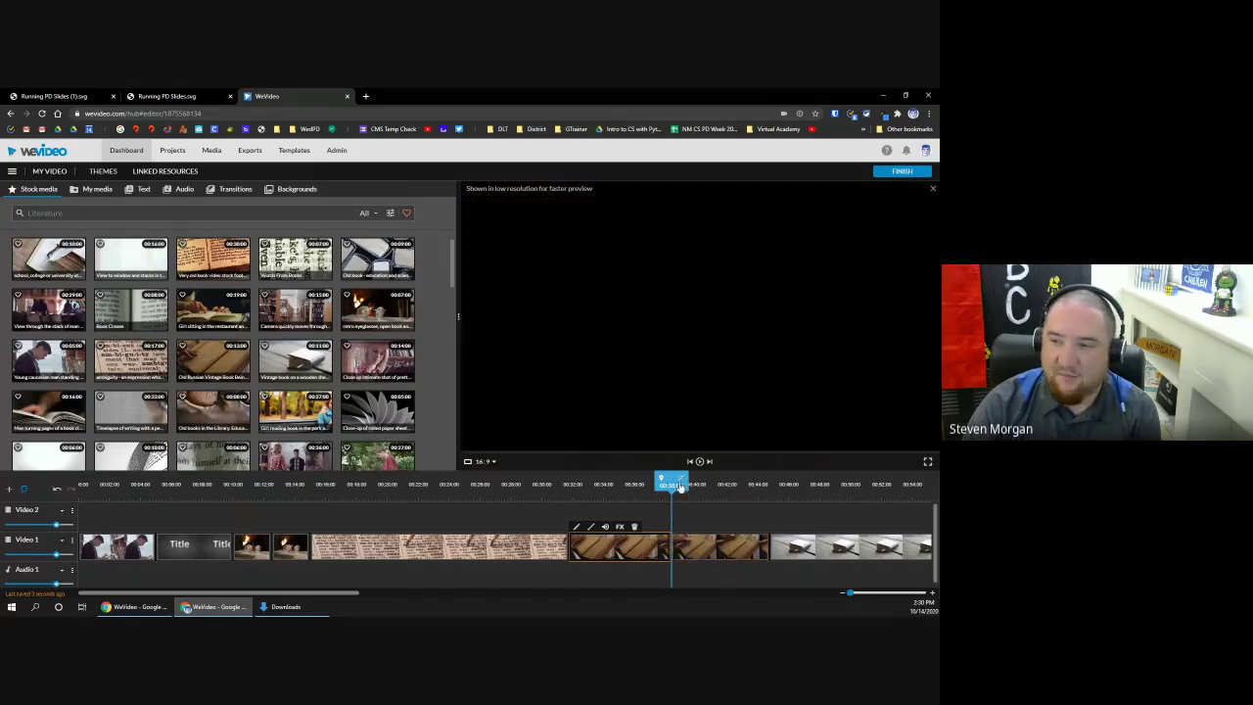
left_click(705, 555)
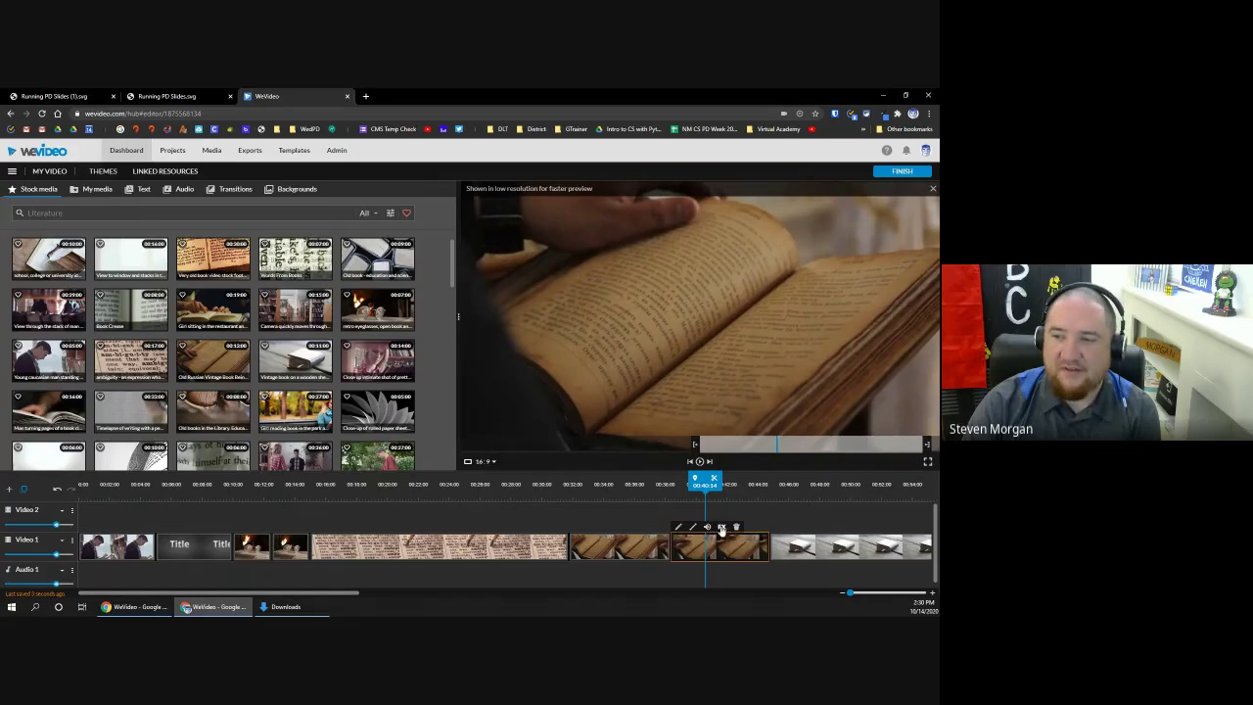
Step: Delete the later open-book piece and slide the final clip left to close the gap
left_click(736, 527)
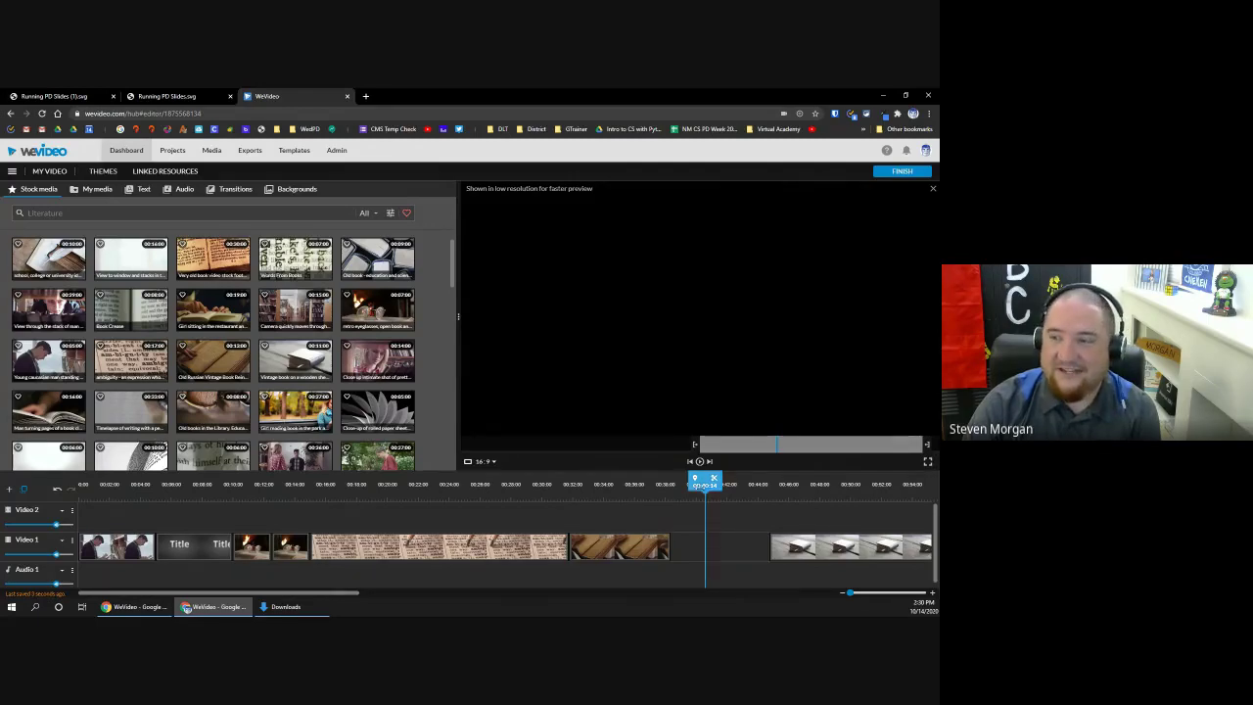
left_click_drag(792, 551, 694, 553)
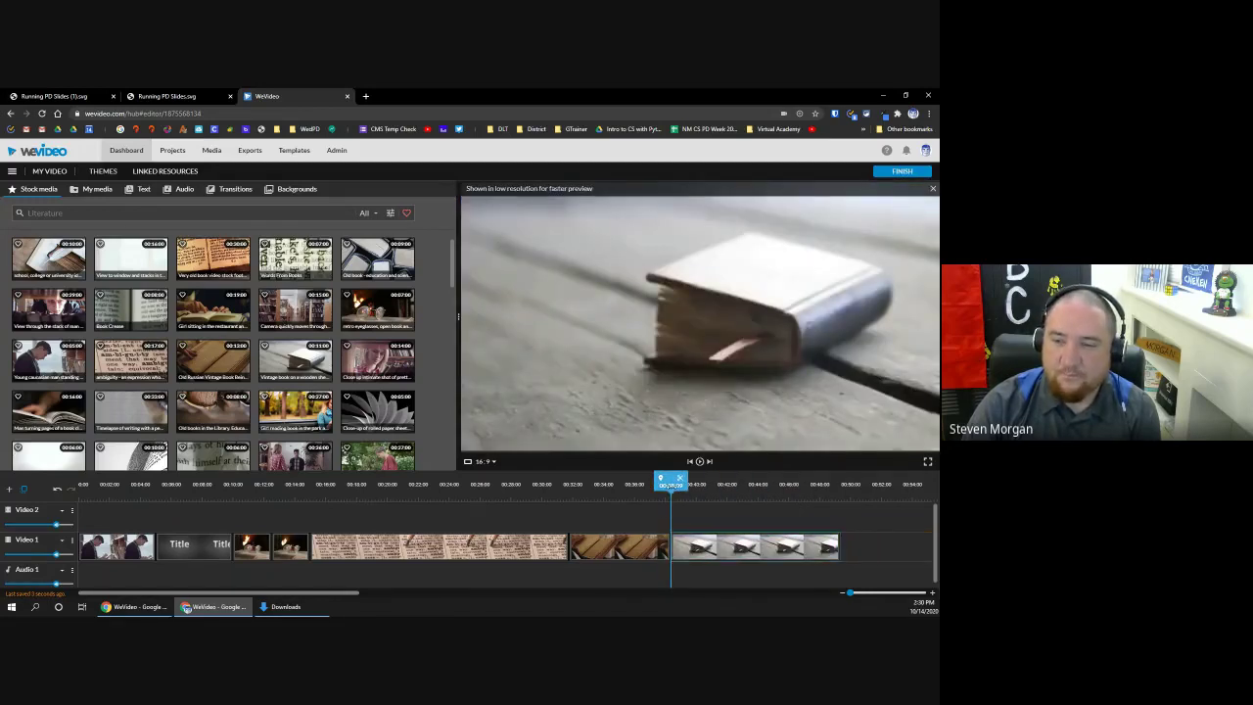
left_click_drag(671, 495, 649, 495)
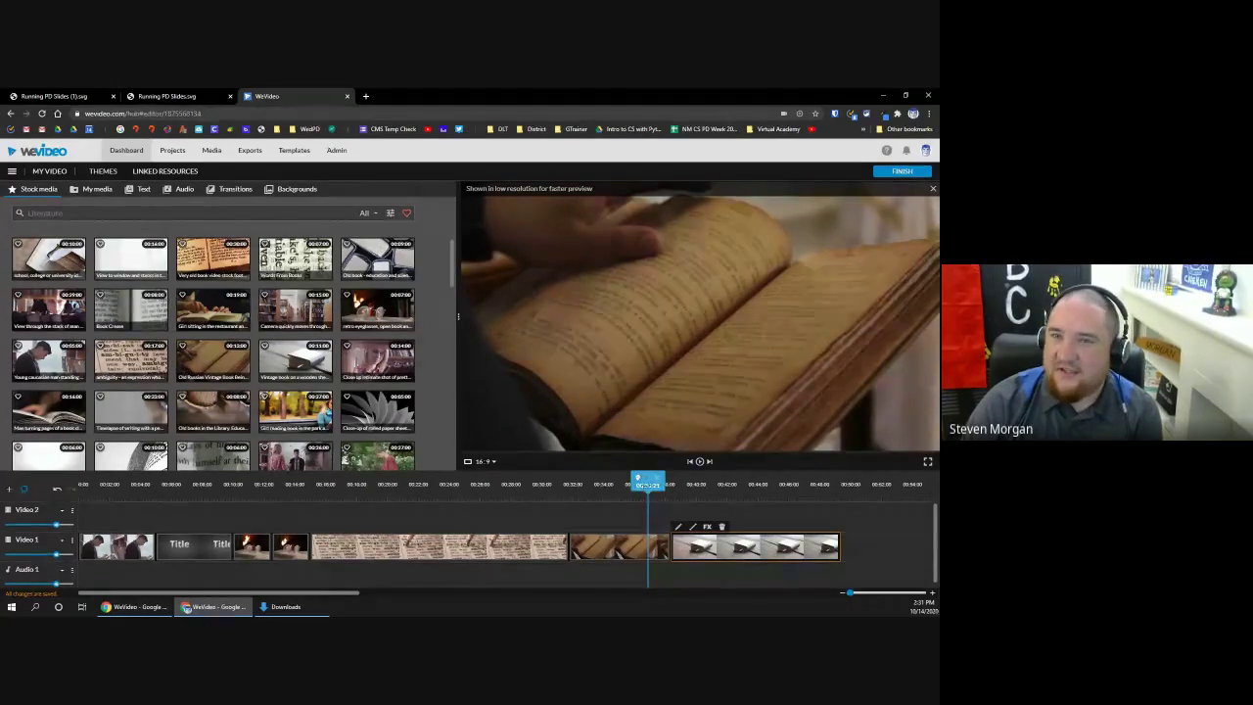
left_click_drag(641, 480, 600, 484)
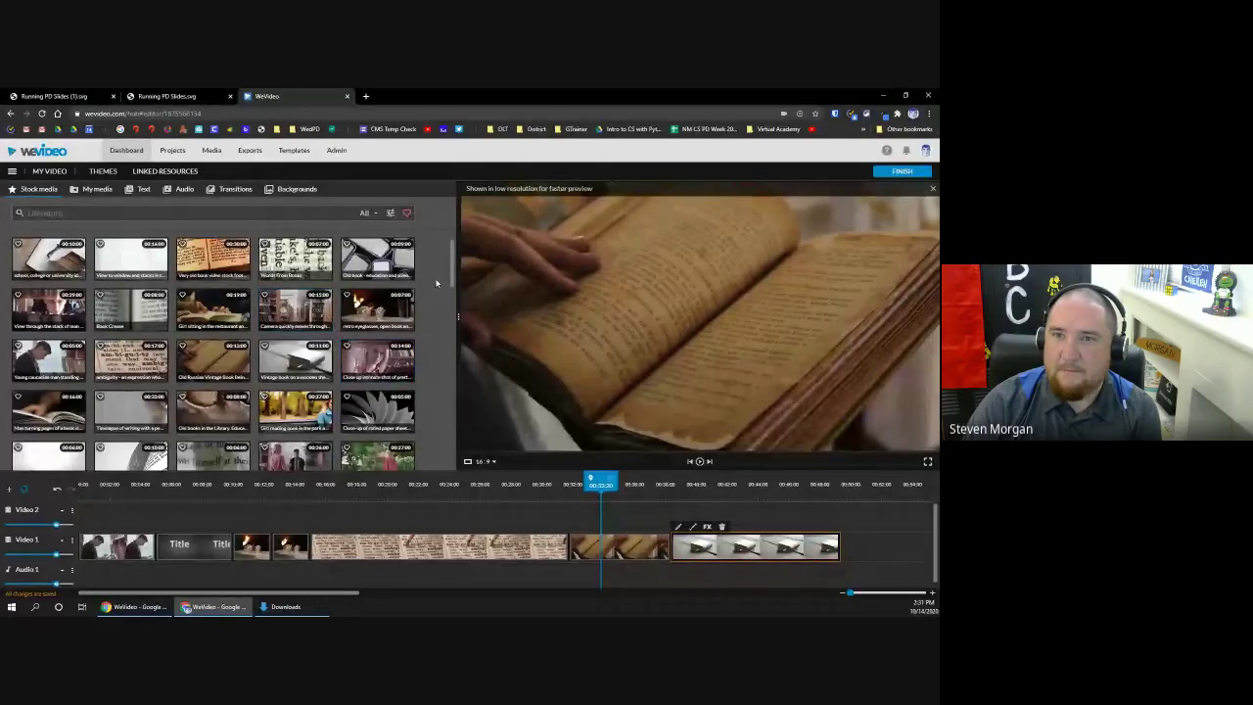
Step: From the dashboard, open the WeVideo Tutorial project under Recent edits for editing
left_click(127, 154)
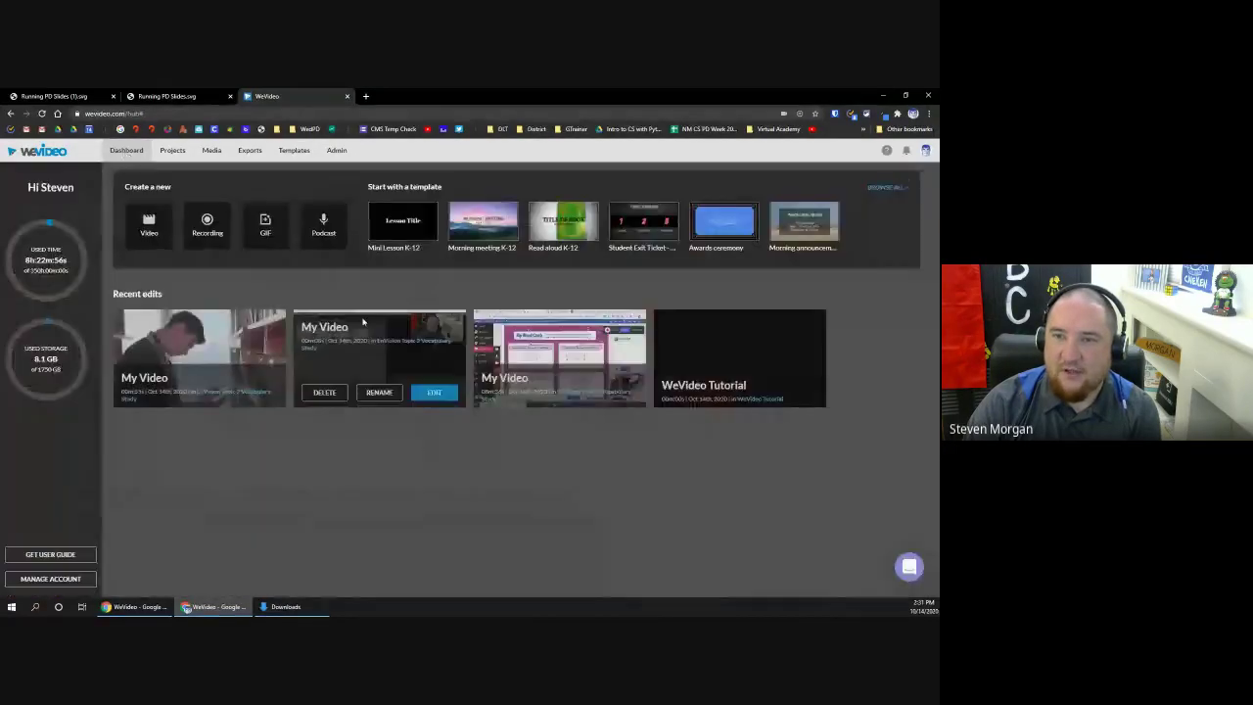
mouse_move(735, 364)
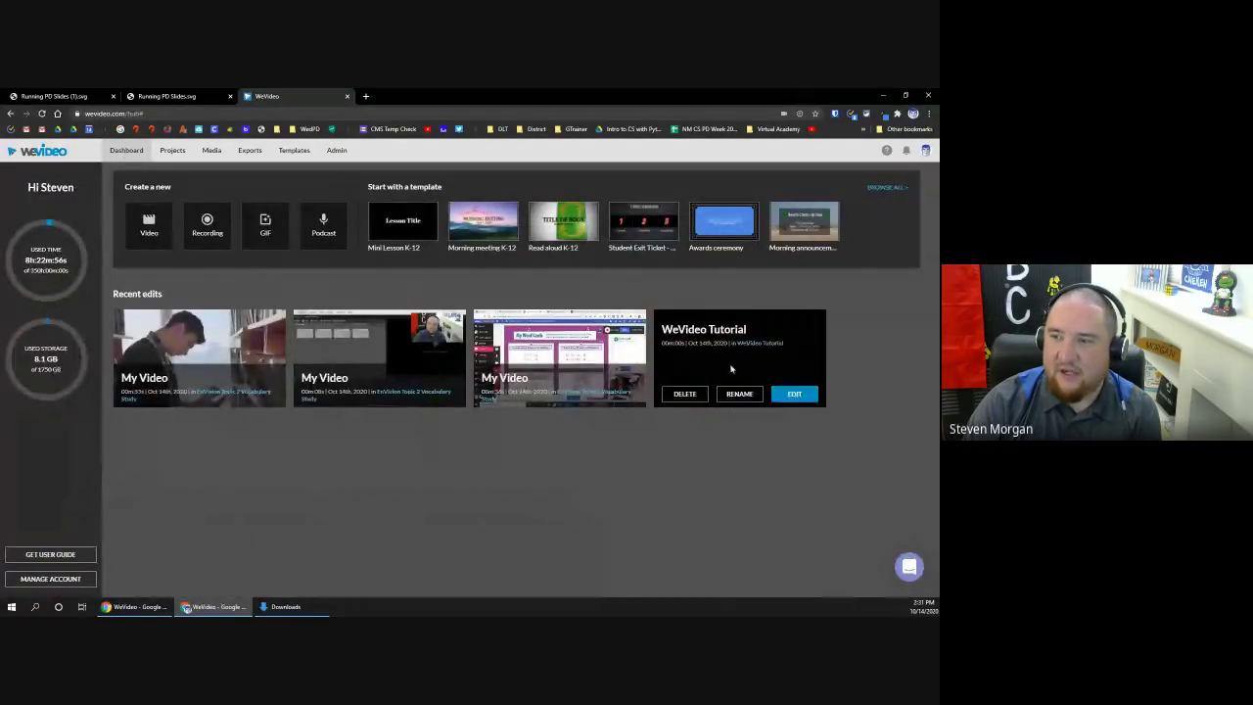
left_click(795, 390)
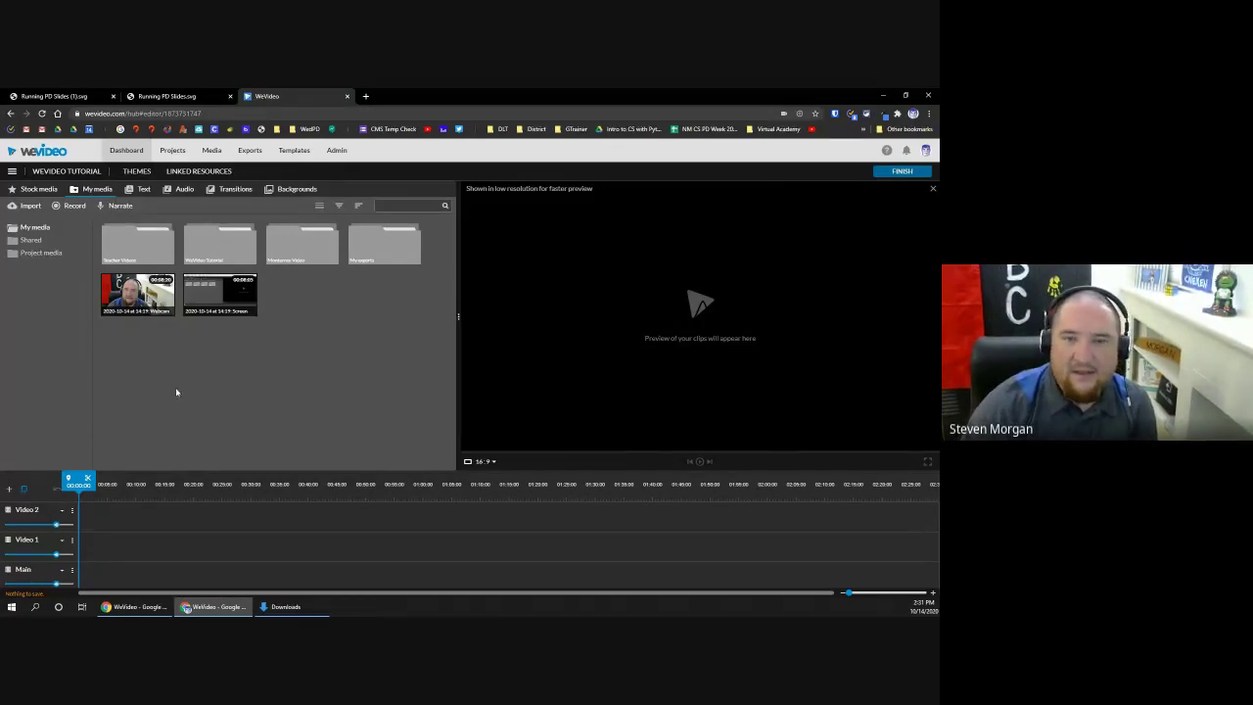
Step: Open the WeVideo Tutorial media folder to show its three clips, including the green-screen webcam recording
left_click_drag(121, 343, 220, 344)
left_click(219, 345)
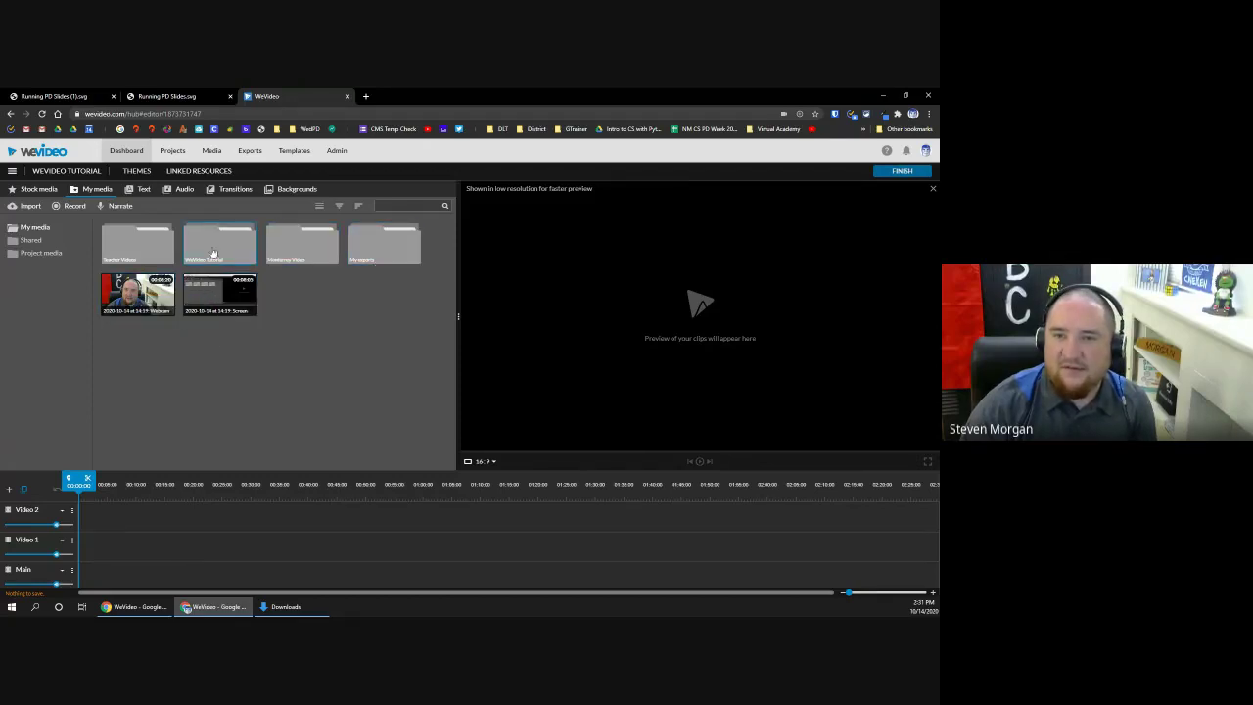
double_click(214, 253)
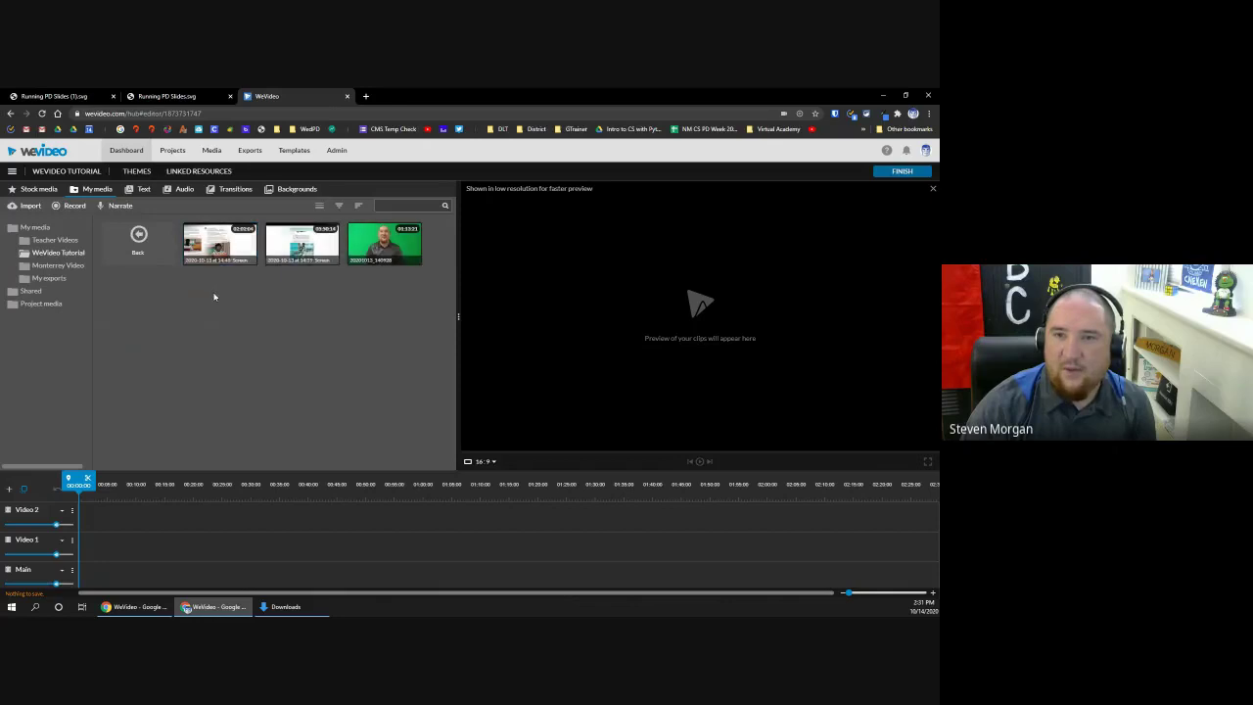
left_click_drag(214, 293, 386, 290)
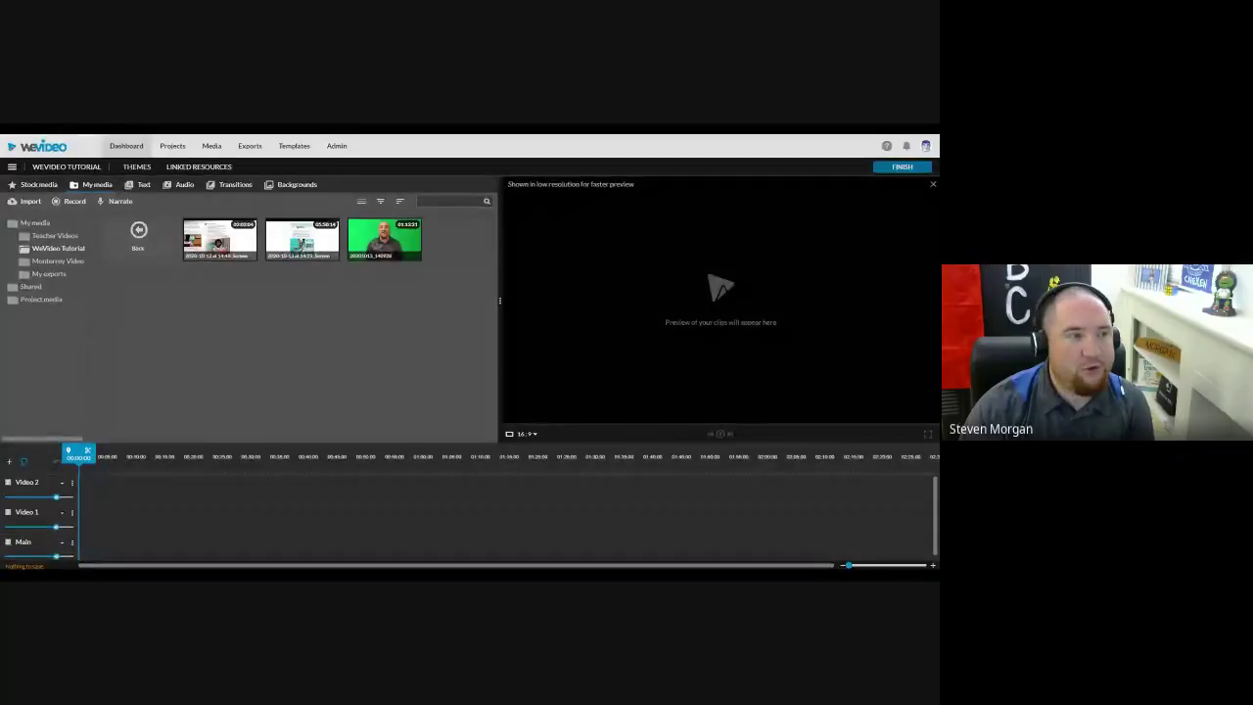
Step: Preview the green-screen clip and try it on Video 2, Video 1, then the Main track
left_click(396, 245)
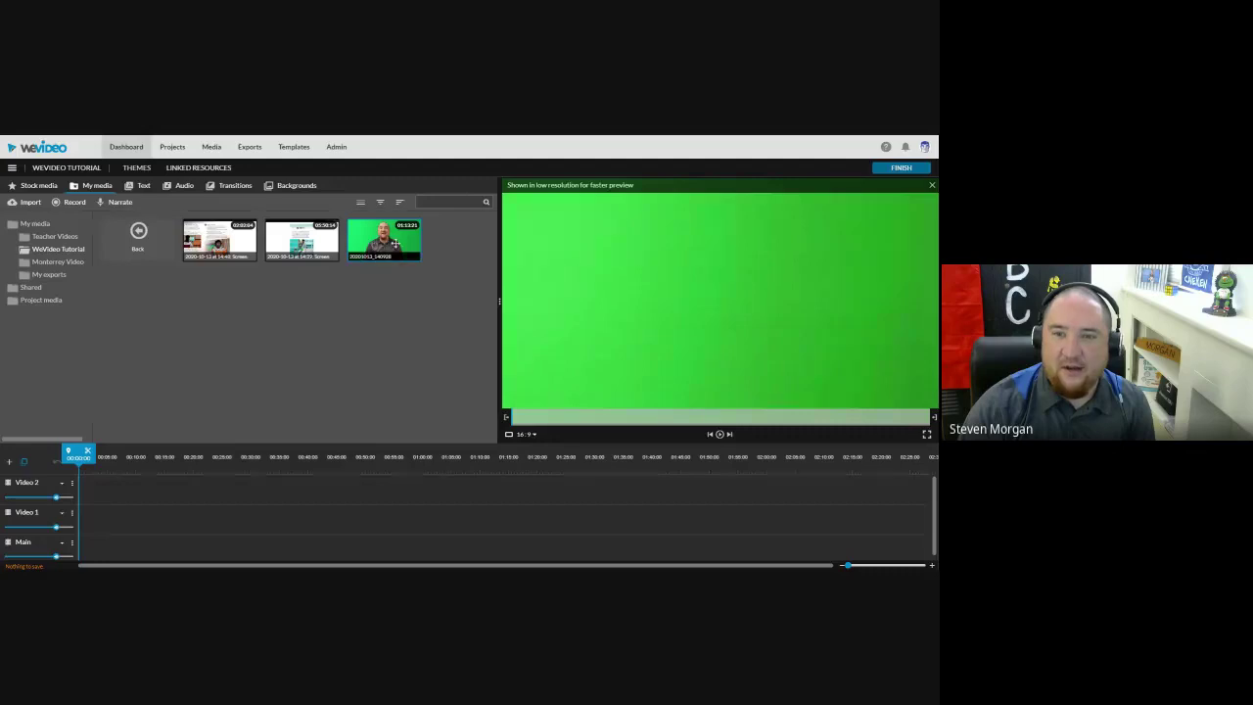
left_click_drag(397, 244, 88, 490)
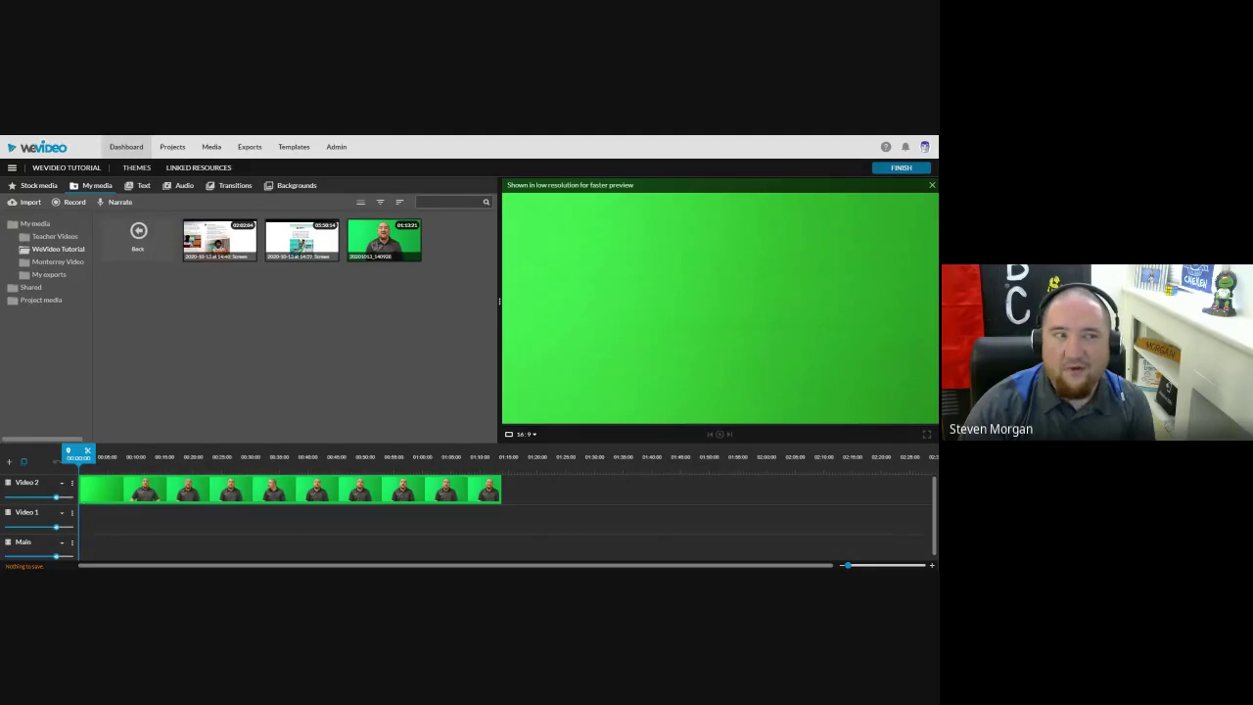
left_click_drag(84, 491, 83, 524)
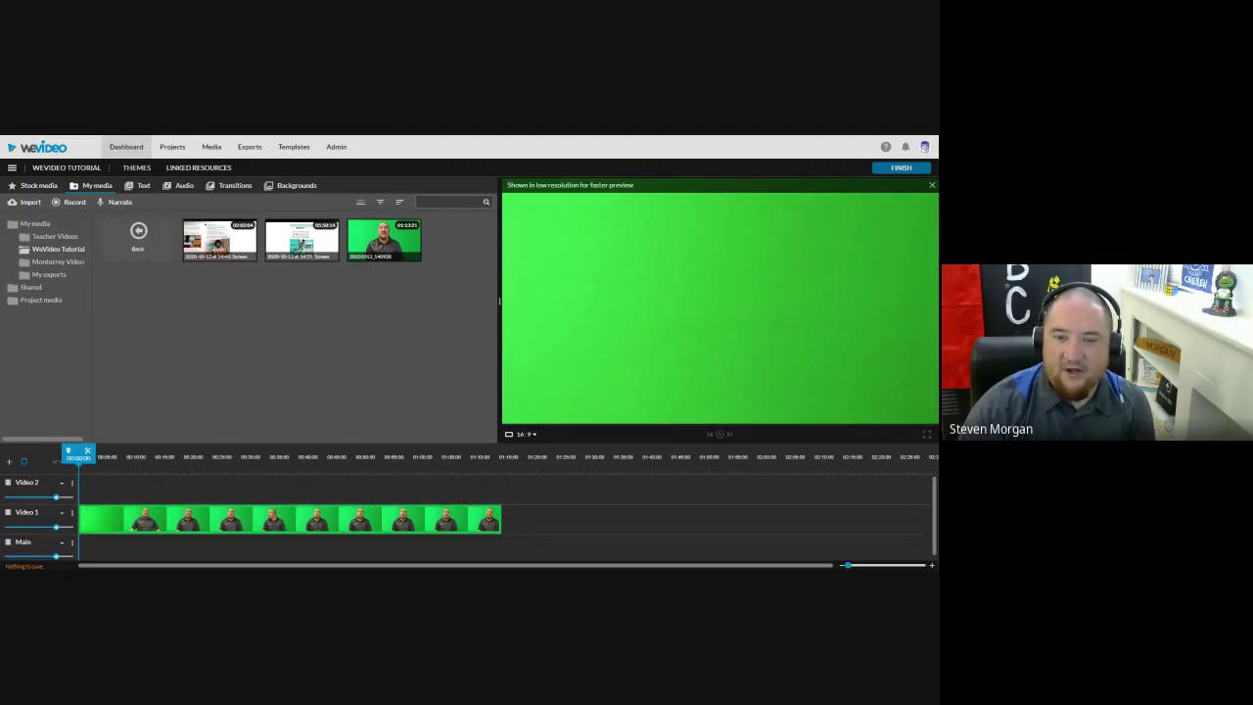
left_click_drag(82, 521, 85, 511)
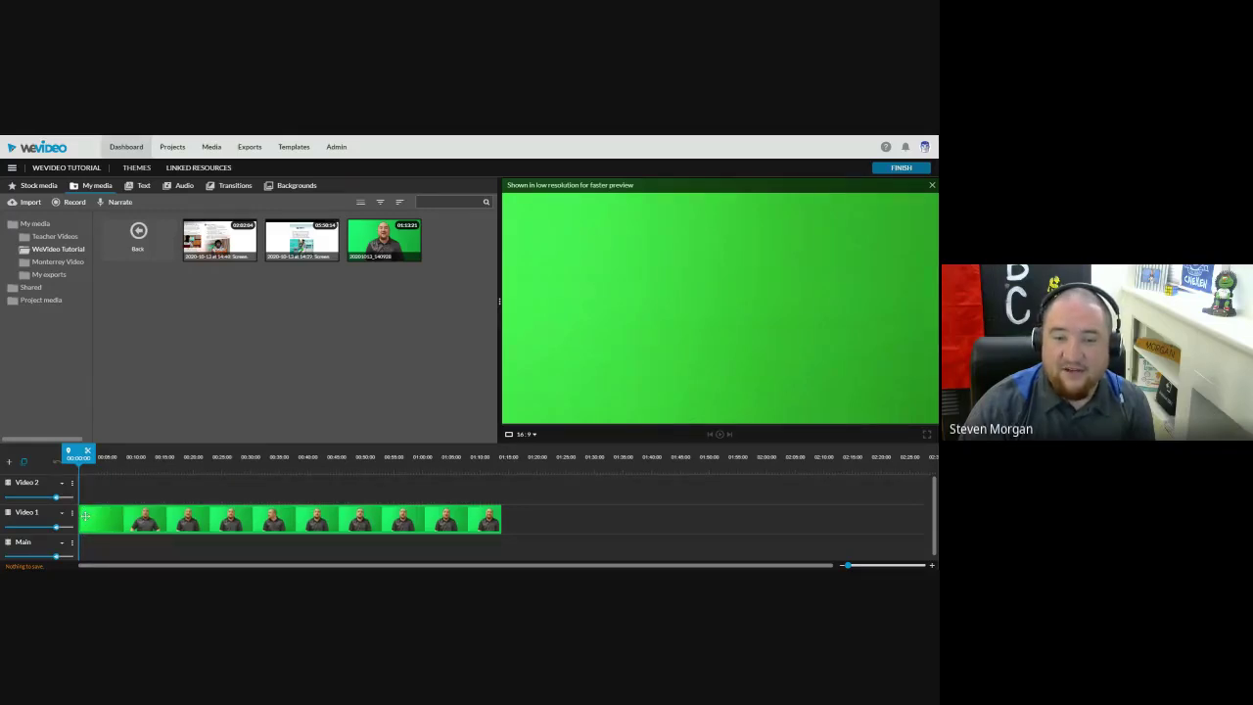
left_click_drag(85, 520, 137, 381)
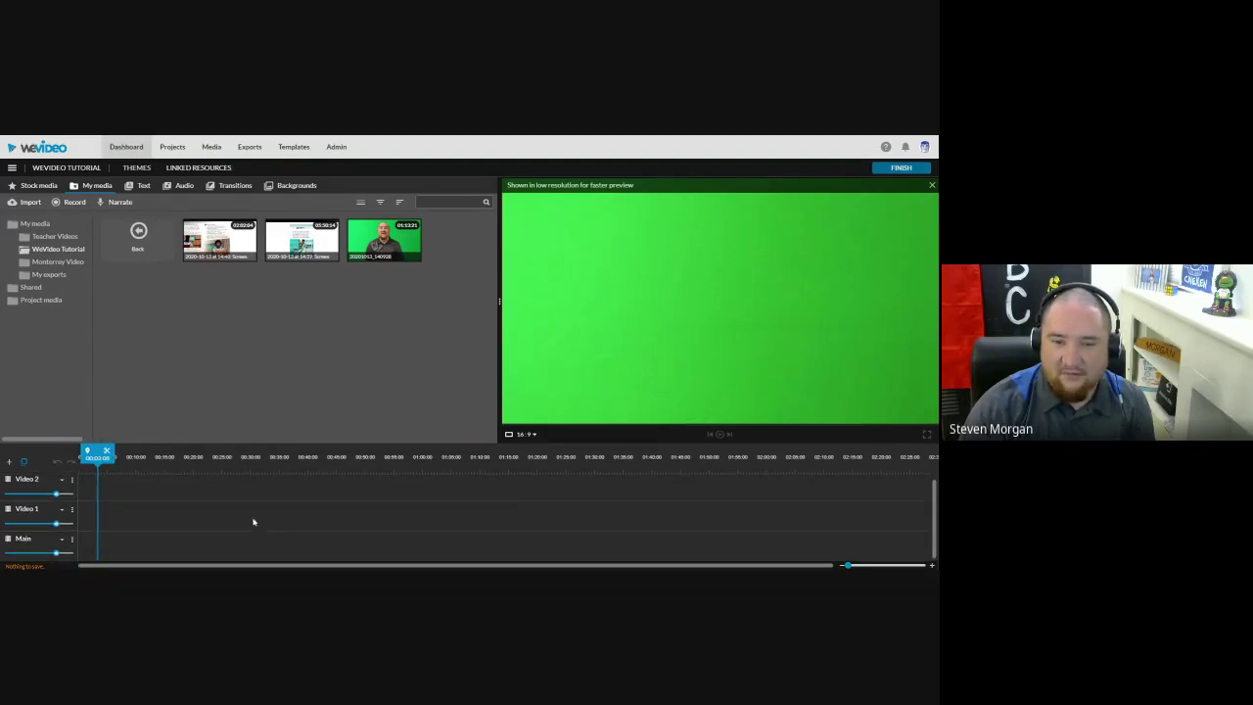
Step: Add a new Audio 1 track and settle the green-screen clip on Video 2
left_click(8, 465)
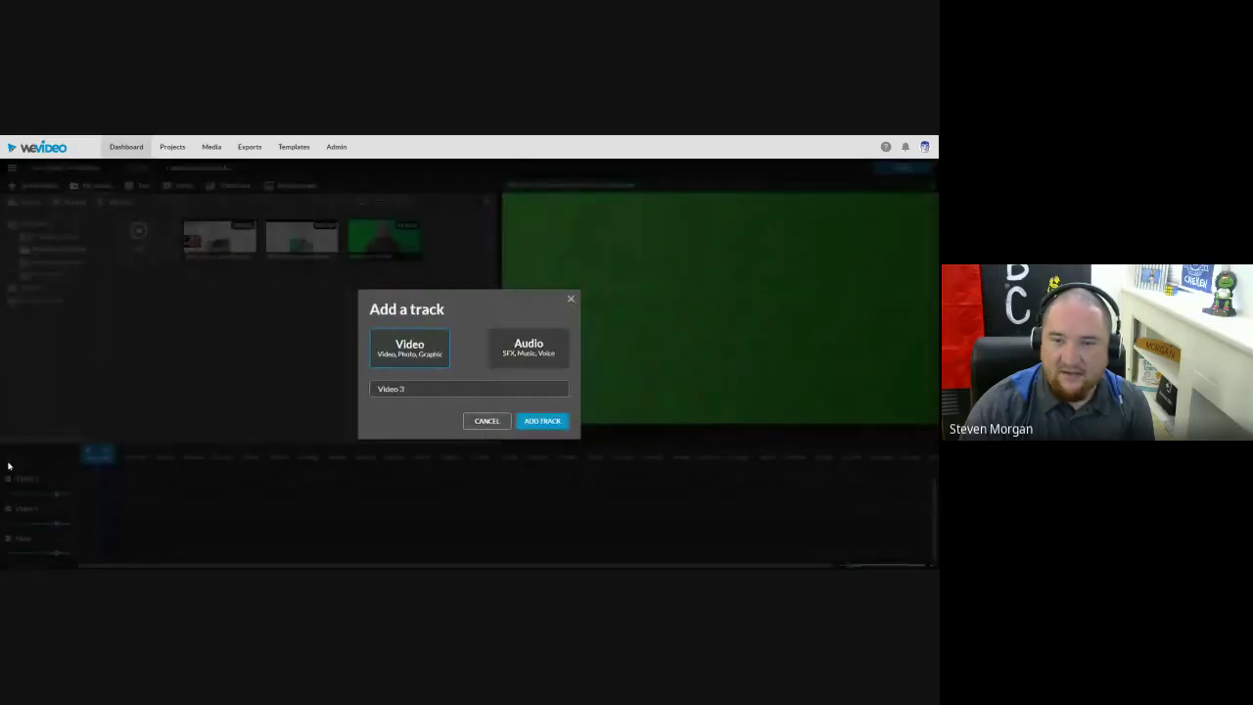
left_click(526, 348)
left_click(544, 421)
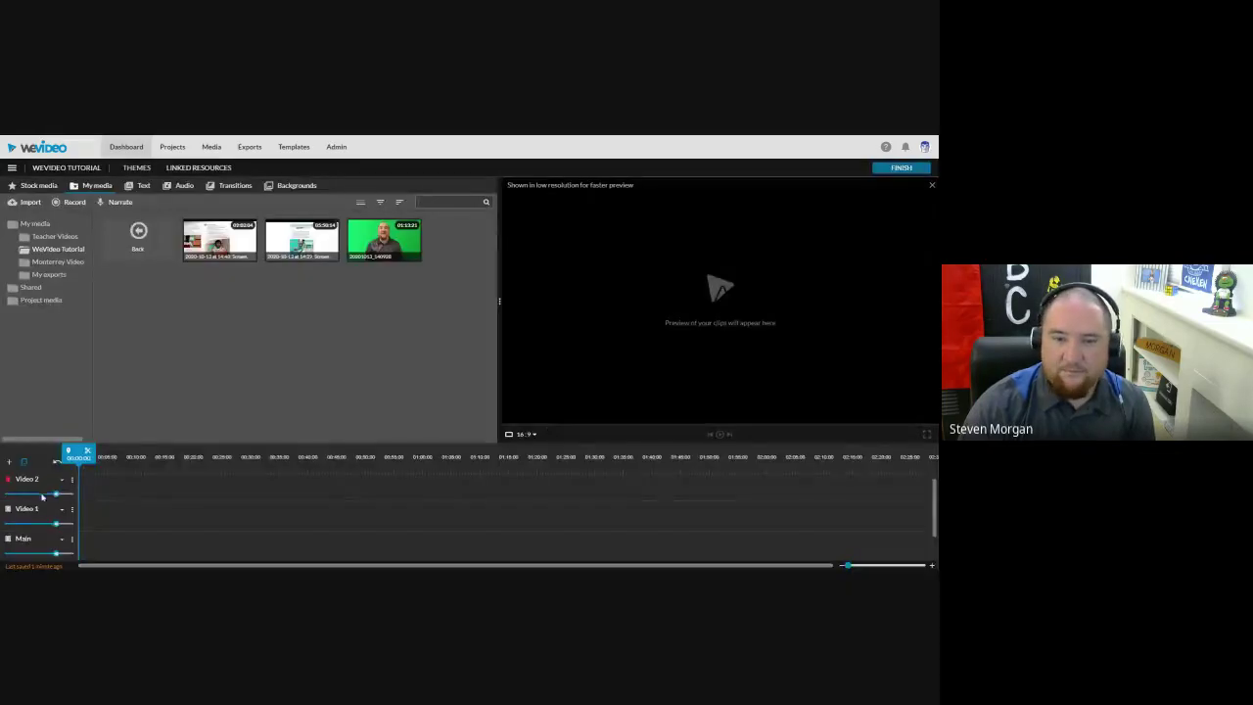
left_click(47, 541)
left_click_drag(384, 240, 90, 551)
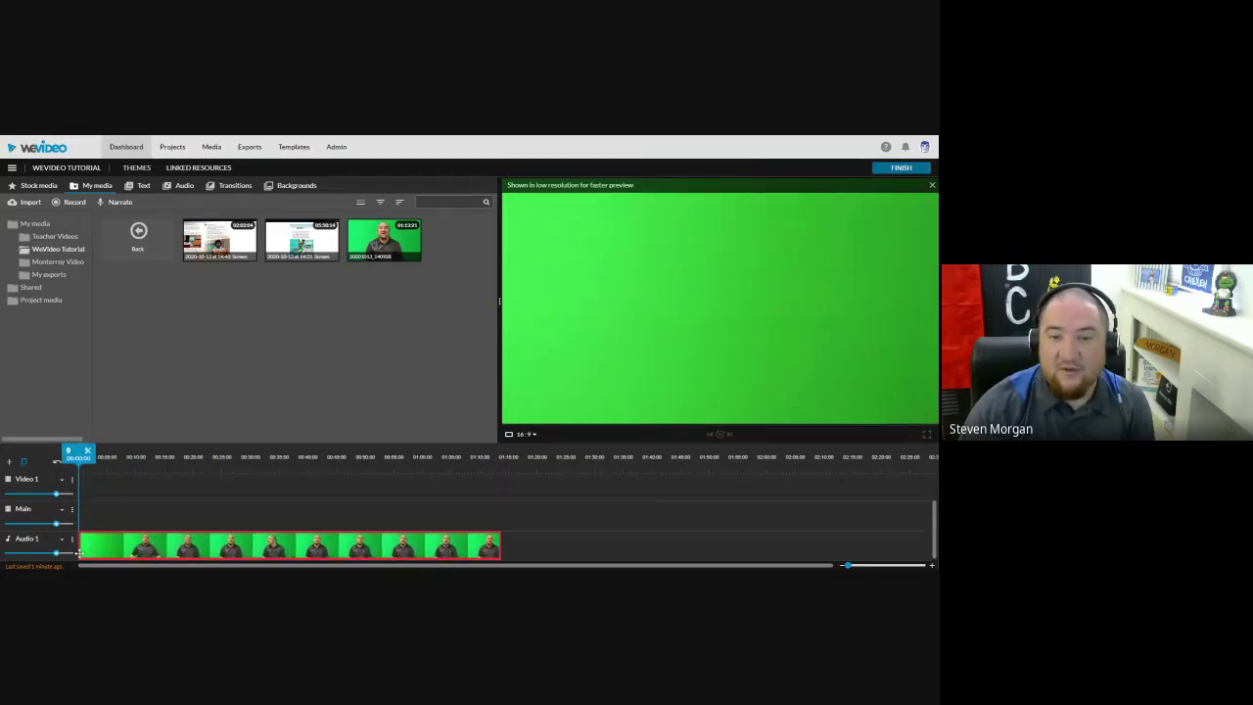
left_click_drag(82, 540, 98, 501)
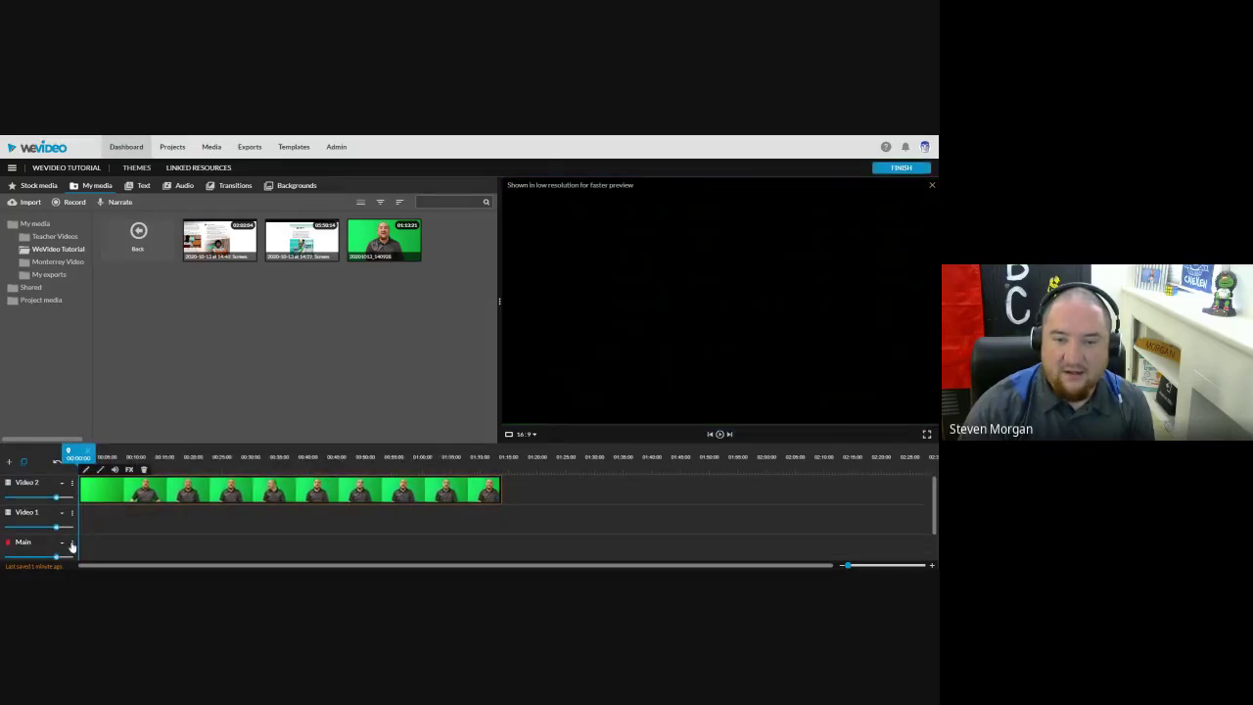
Step: Delete the Main track from the timeline
left_click(71, 543)
scroll(84, 540, "down", 2)
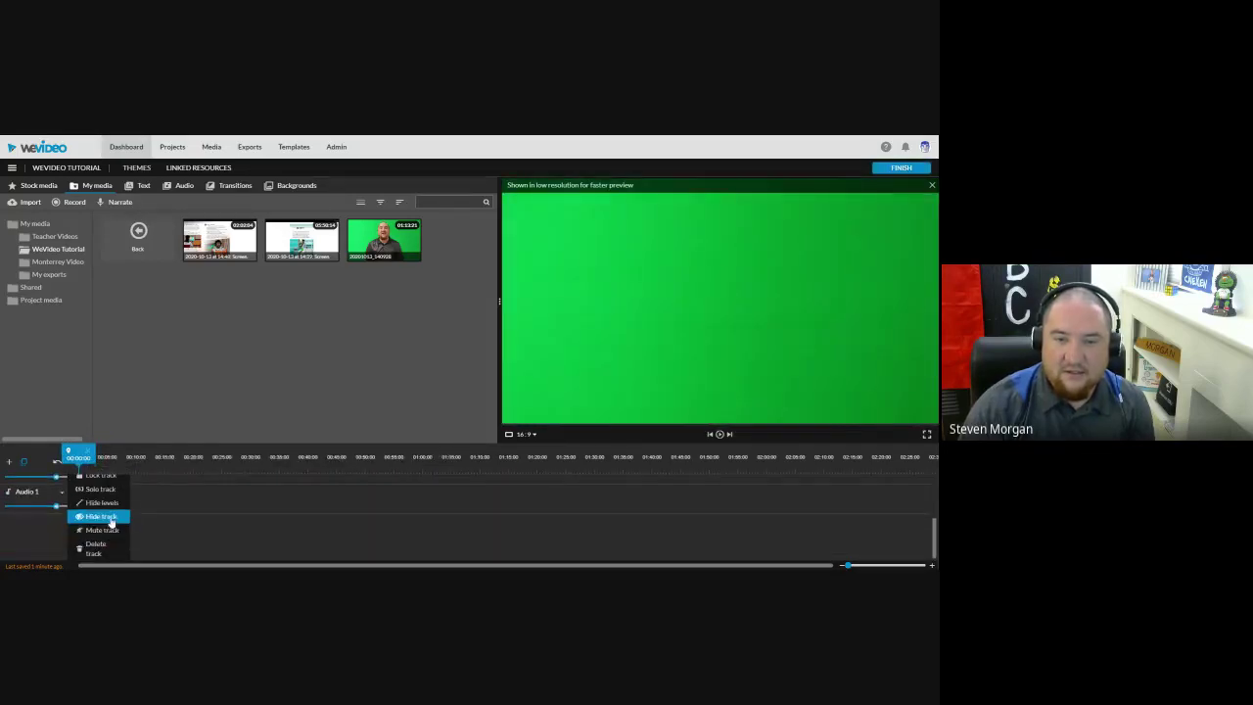
left_click(96, 548)
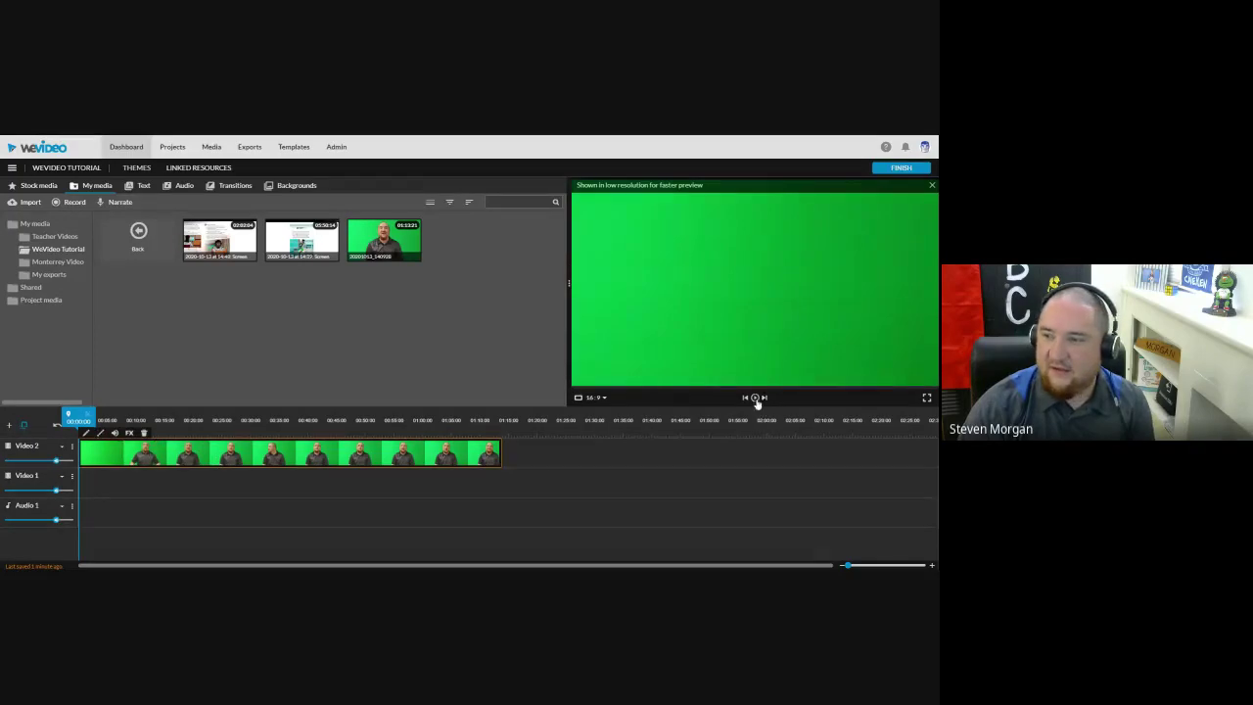
left_click(754, 398)
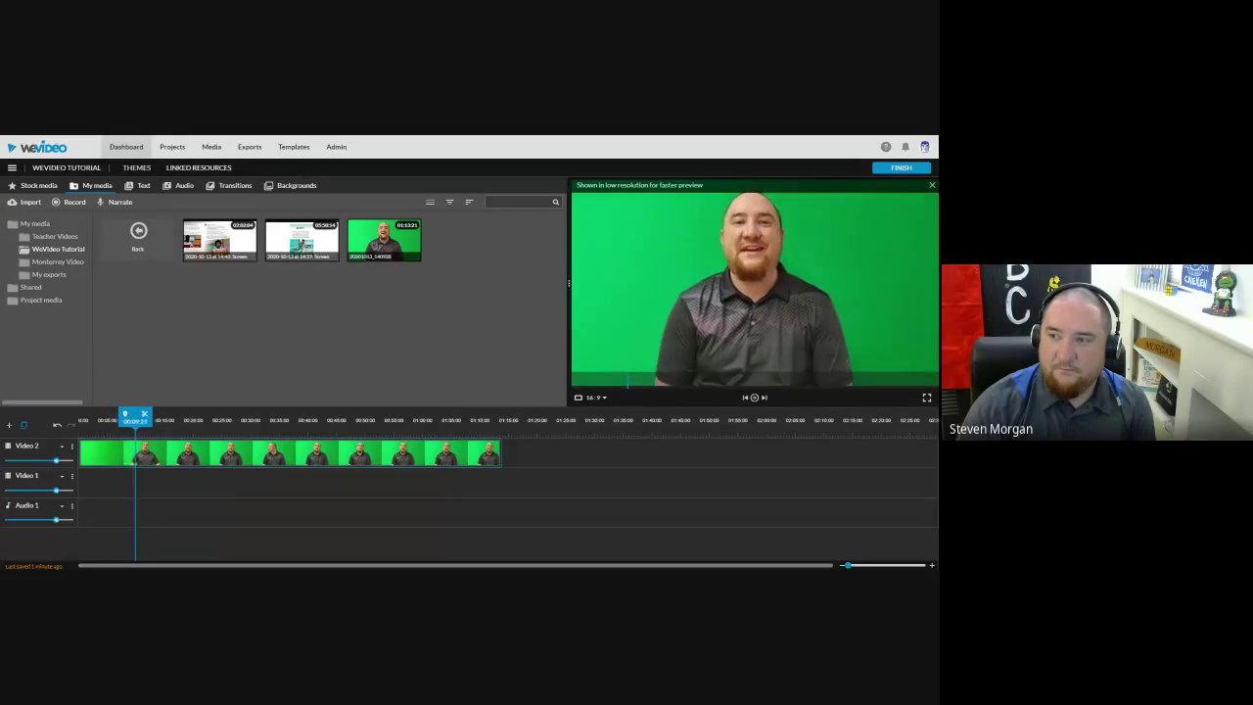
left_click(753, 397)
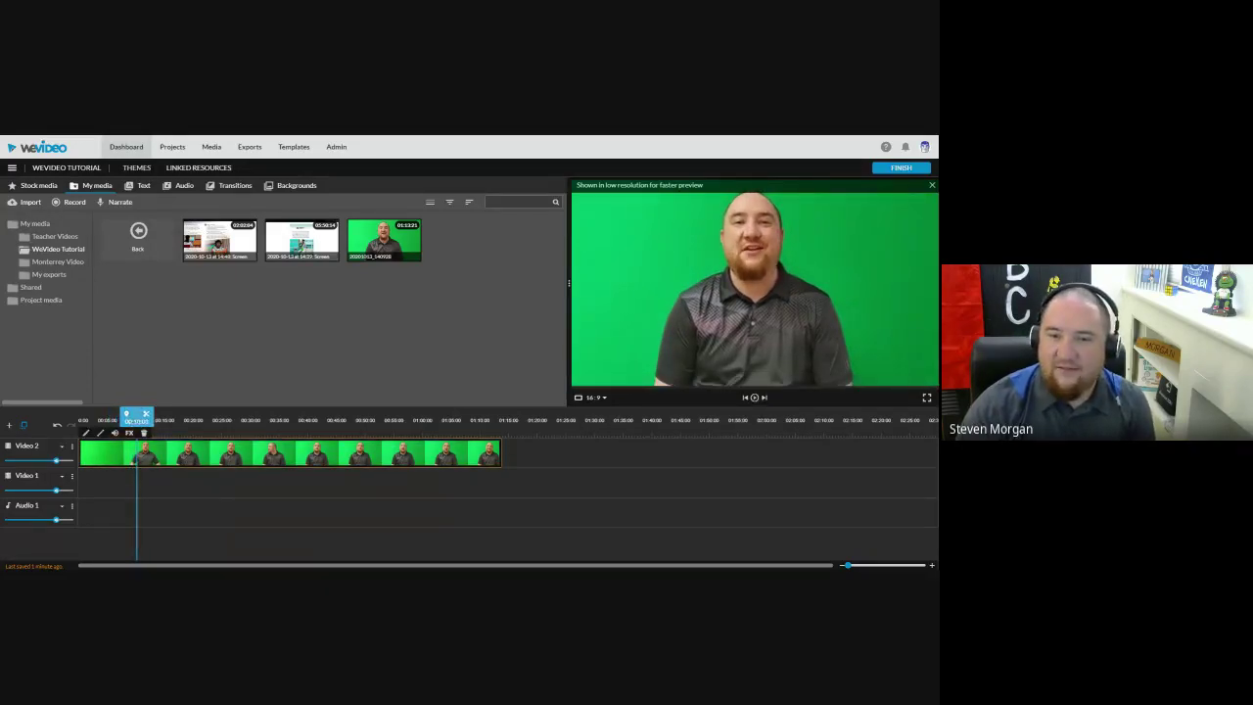
key("space")
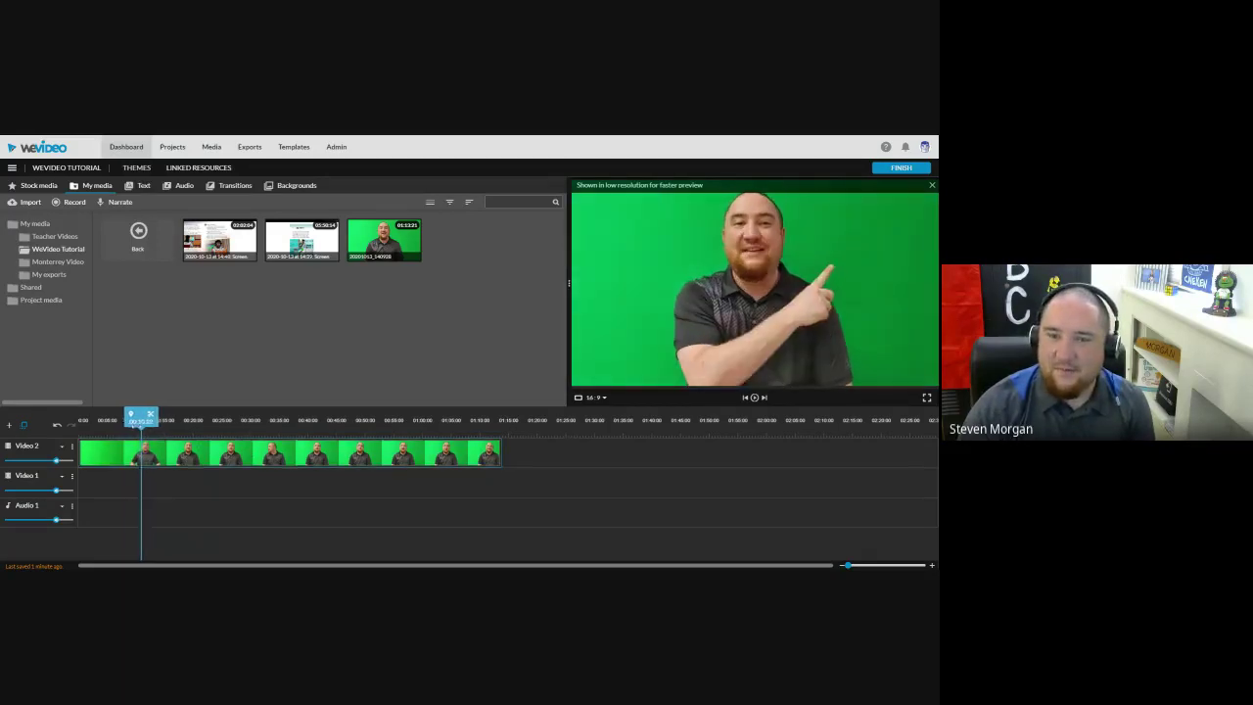
key("space")
left_click(754, 398)
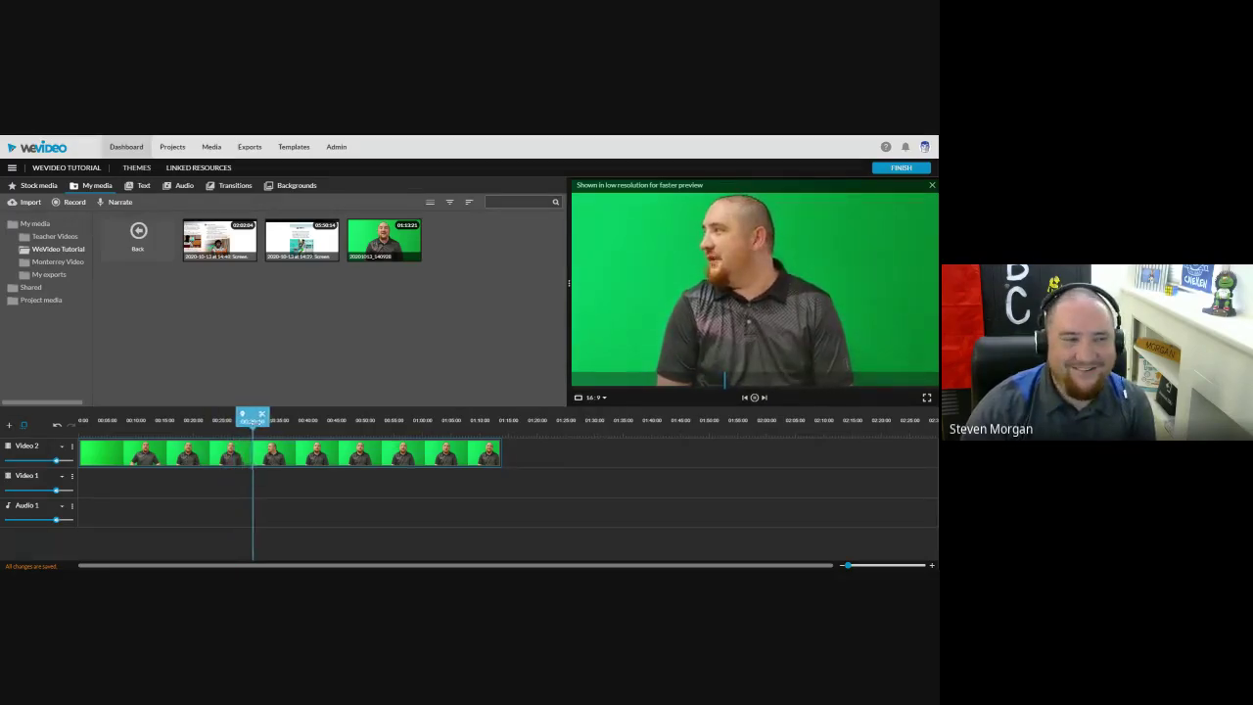
left_click_drag(263, 423, 409, 435)
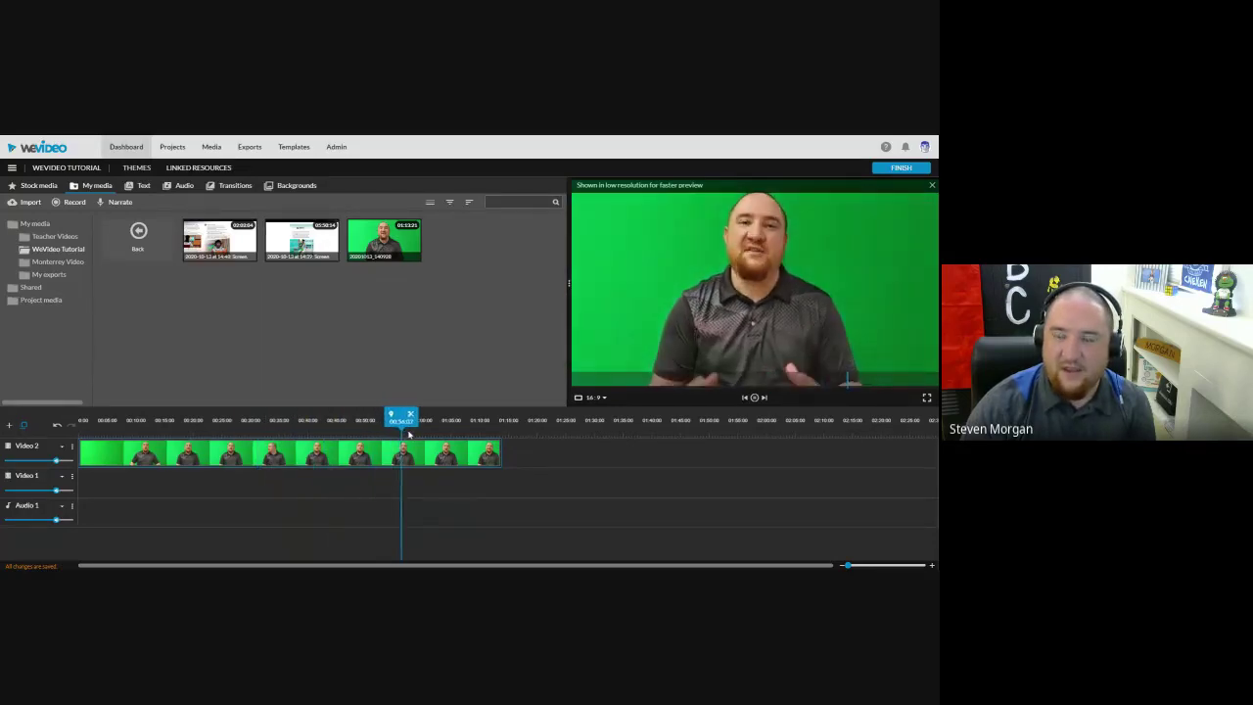
left_click(754, 397)
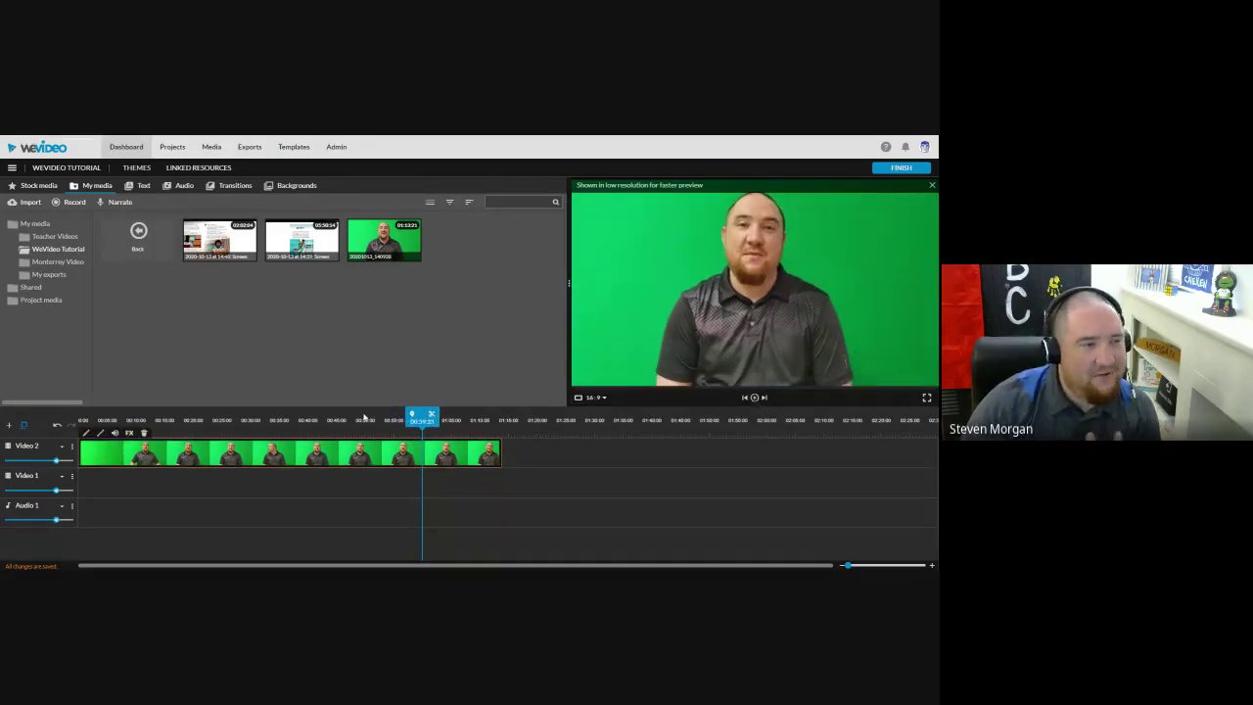
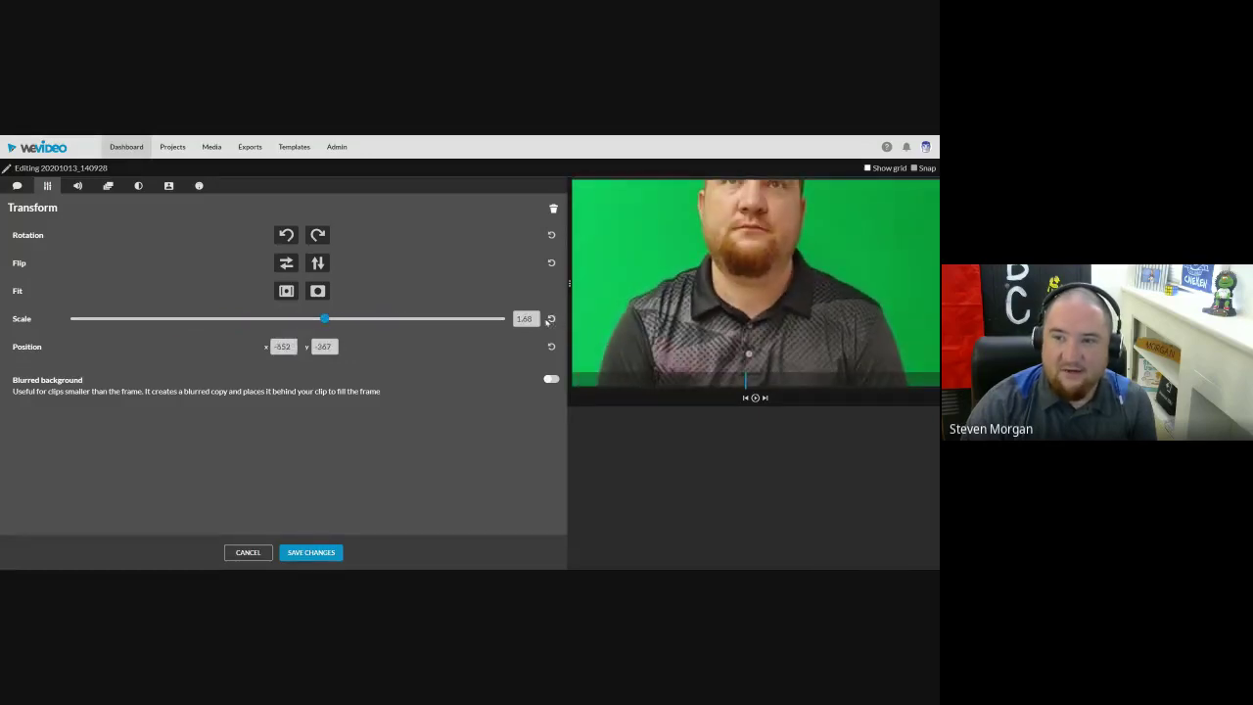
Step: Reset the clip's size, then test horizontal and vertical flips and undo them
left_click(551, 318)
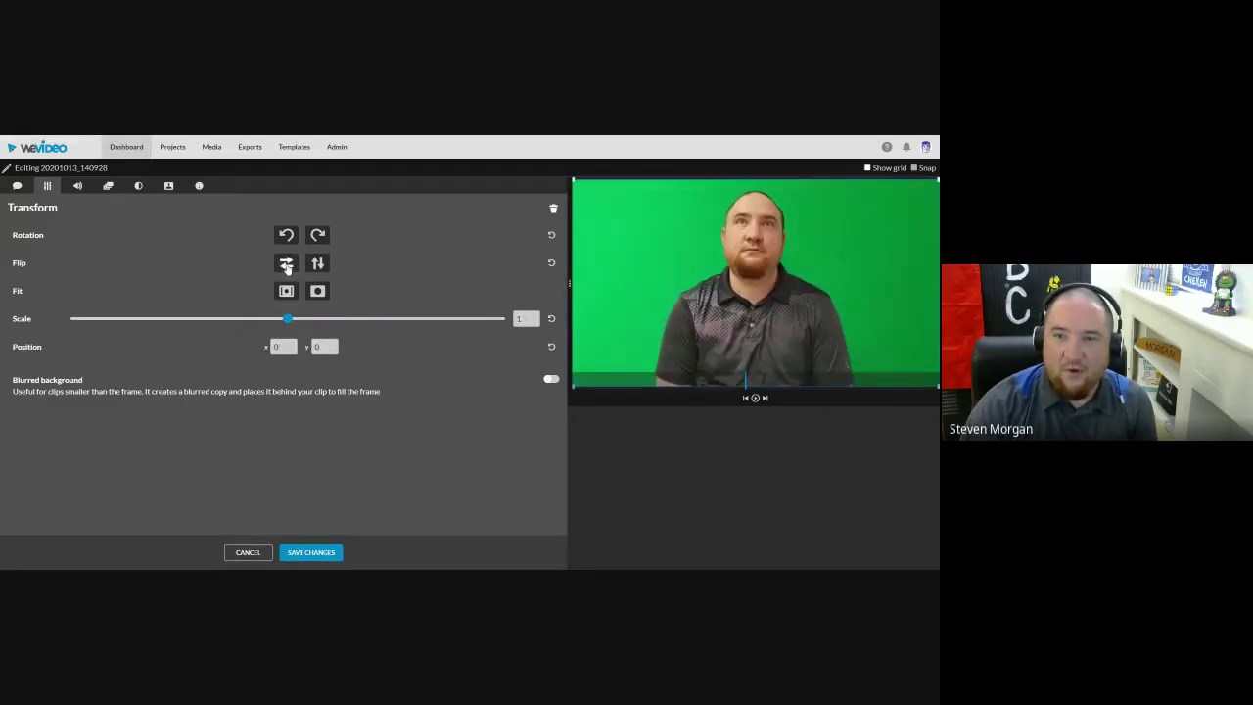
left_click(286, 265)
left_click(317, 262)
left_click(288, 266)
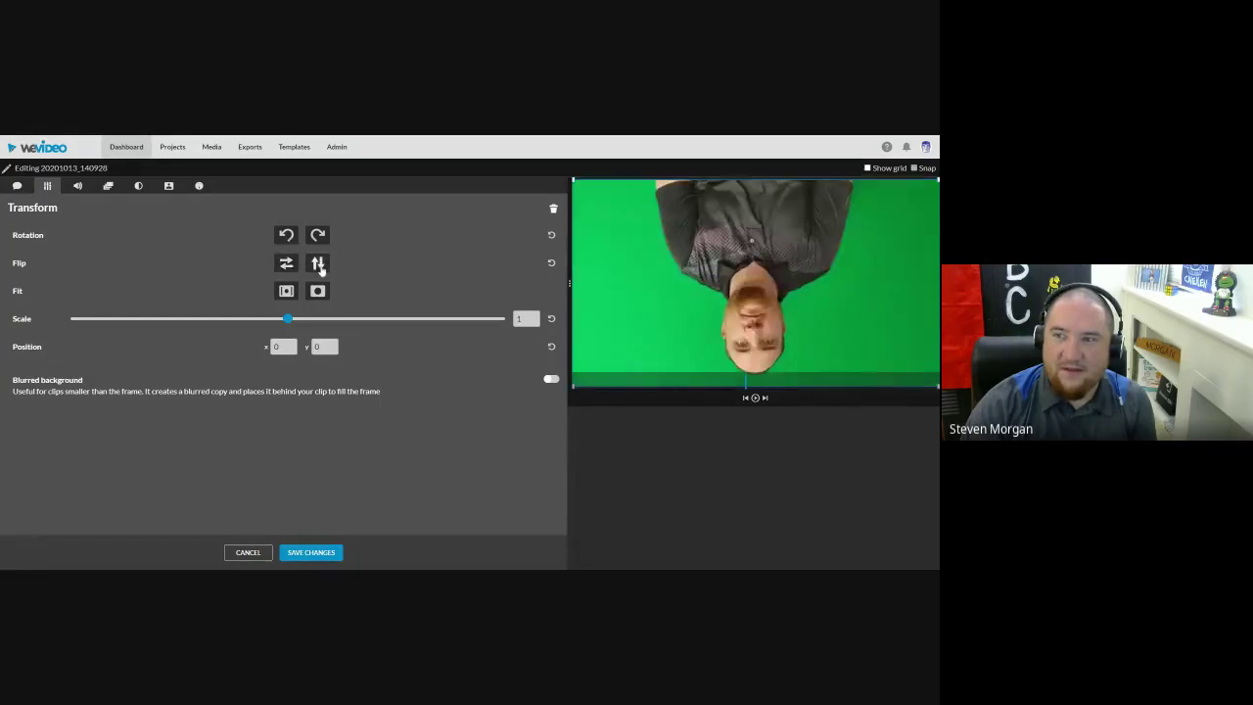
left_click(318, 264)
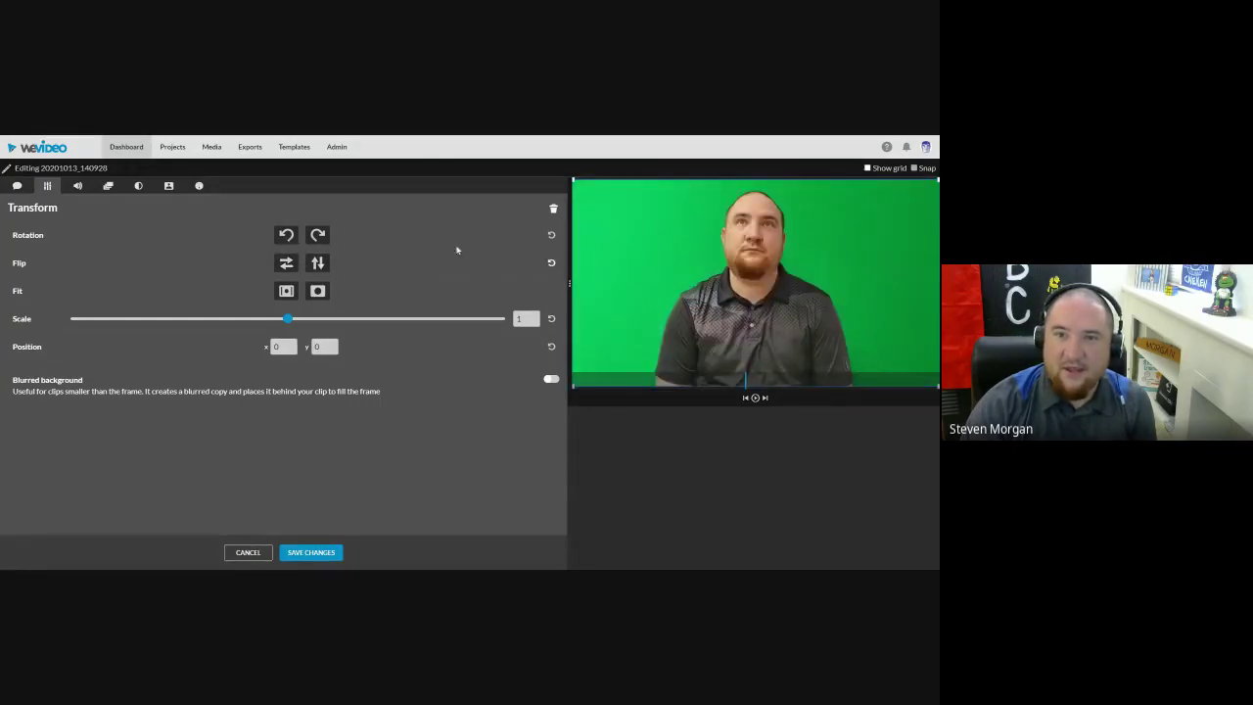
Step: Rotate the clip 180 degrees and move it, then reset rotation and position to defaults
left_click(283, 236)
left_click(284, 235)
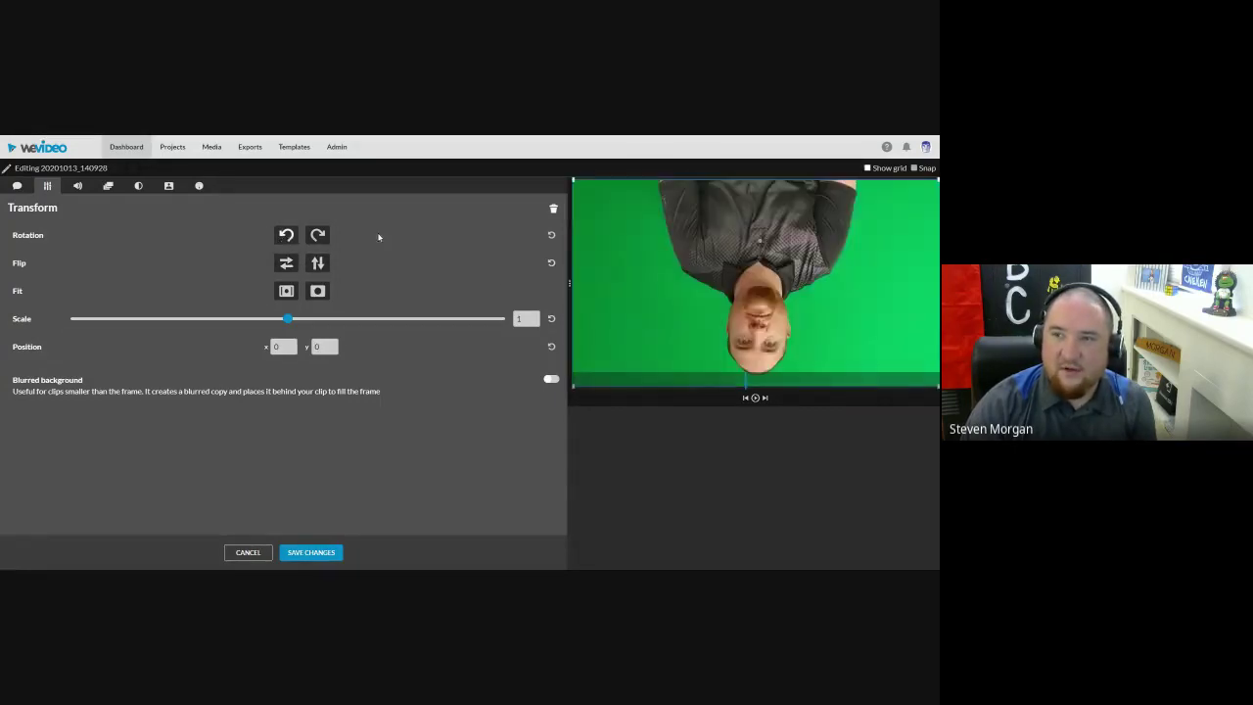
left_click(552, 236)
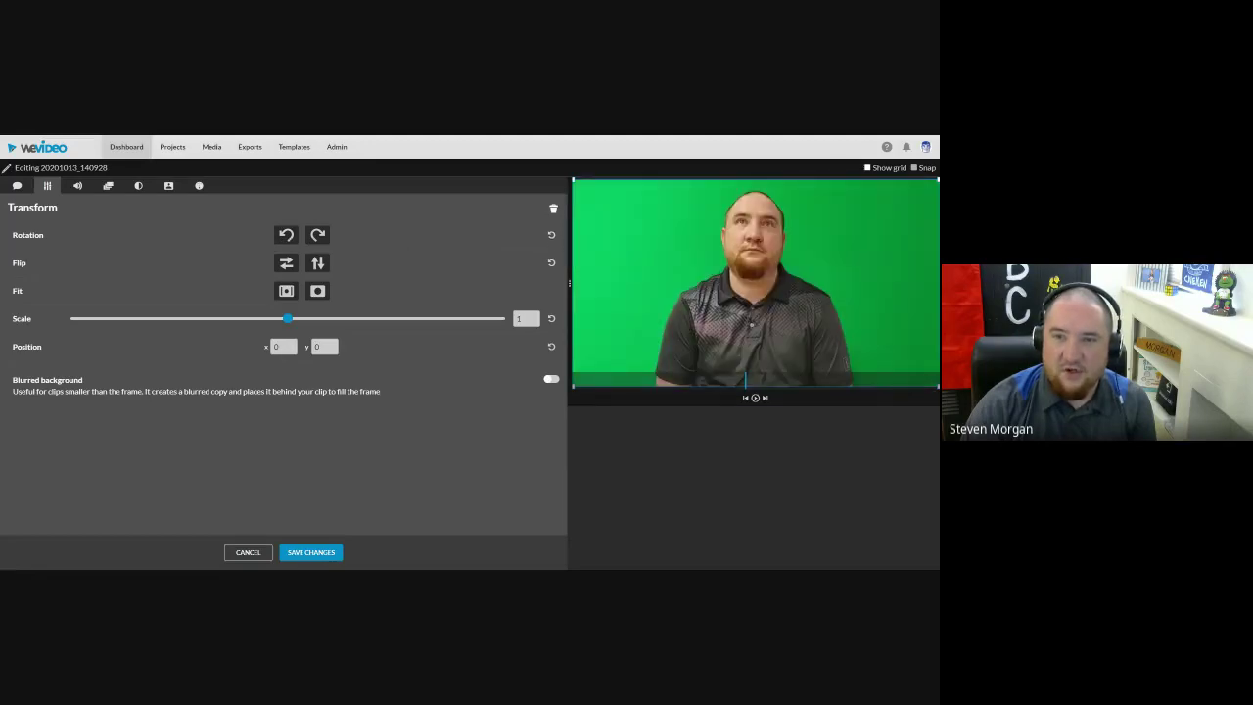
left_click(283, 346)
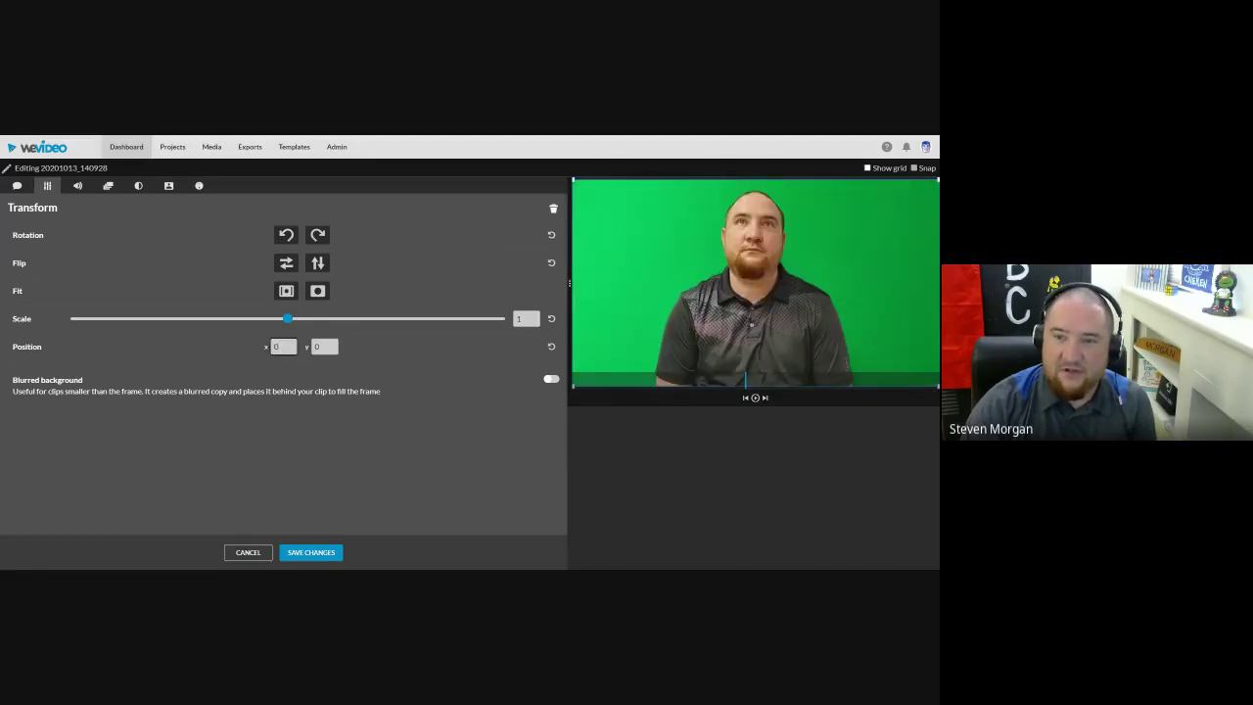
left_click_drag(734, 267, 745, 301)
left_click(552, 346)
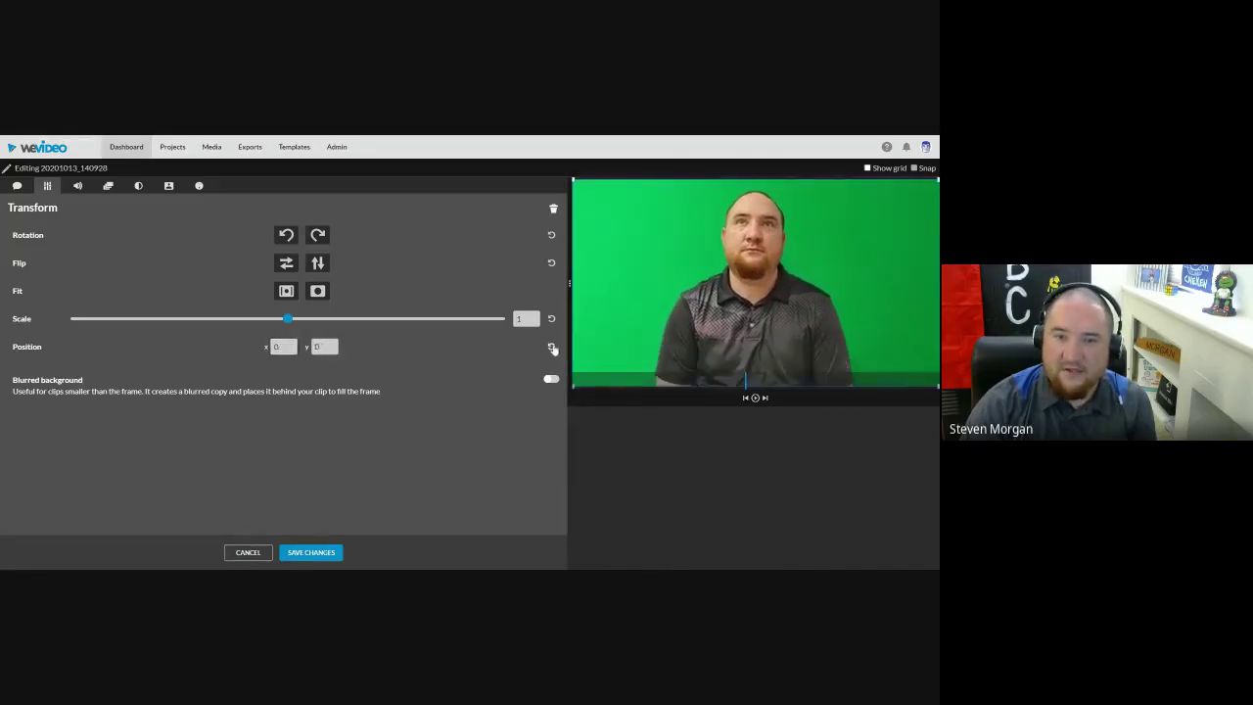
left_click(79, 187)
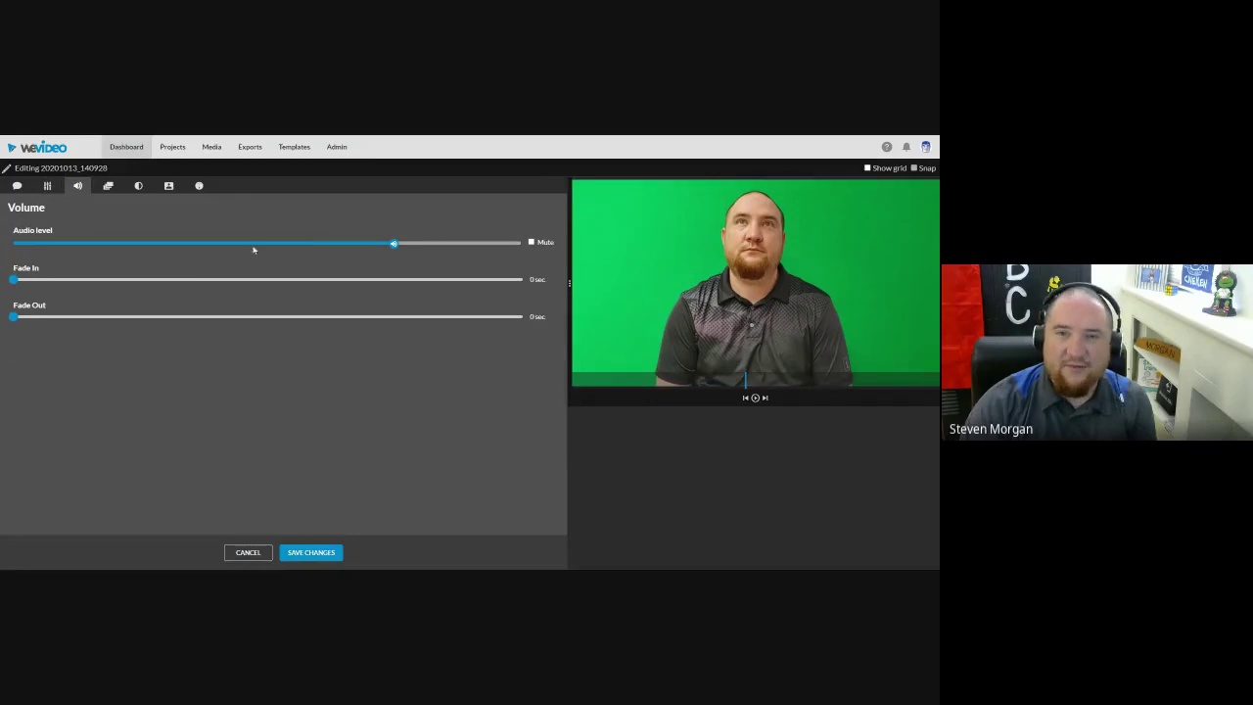
Step: Check the clip's Animation options, then show its Color adjustment settings
left_click(108, 186)
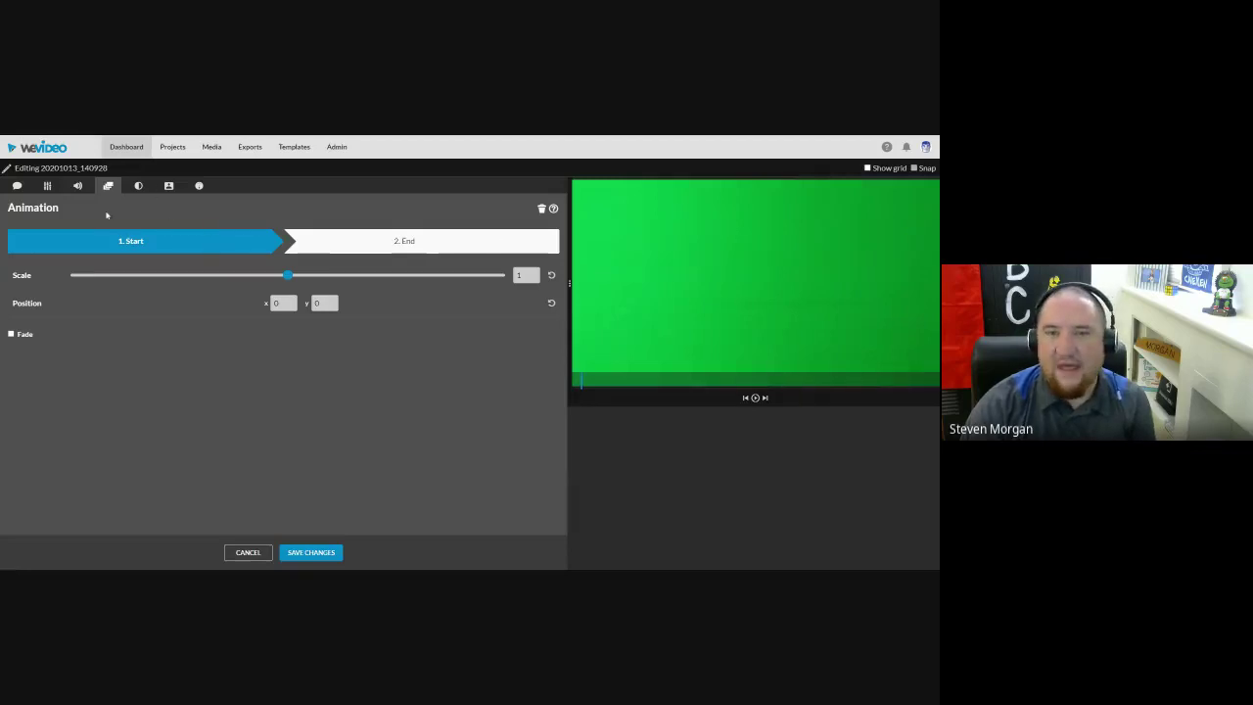
left_click(138, 185)
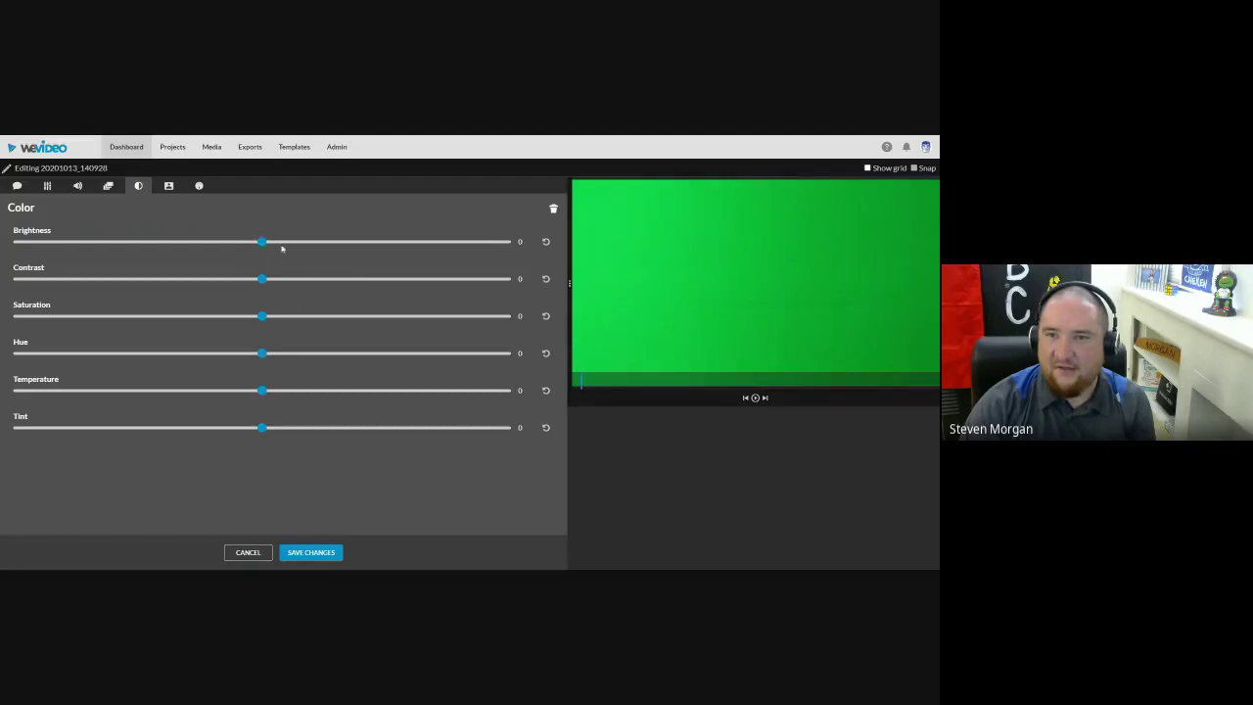
Step: Scrub to a presenter frame and test brightness, leaving brightness and contrast at 0
left_click_drag(590, 384, 648, 389)
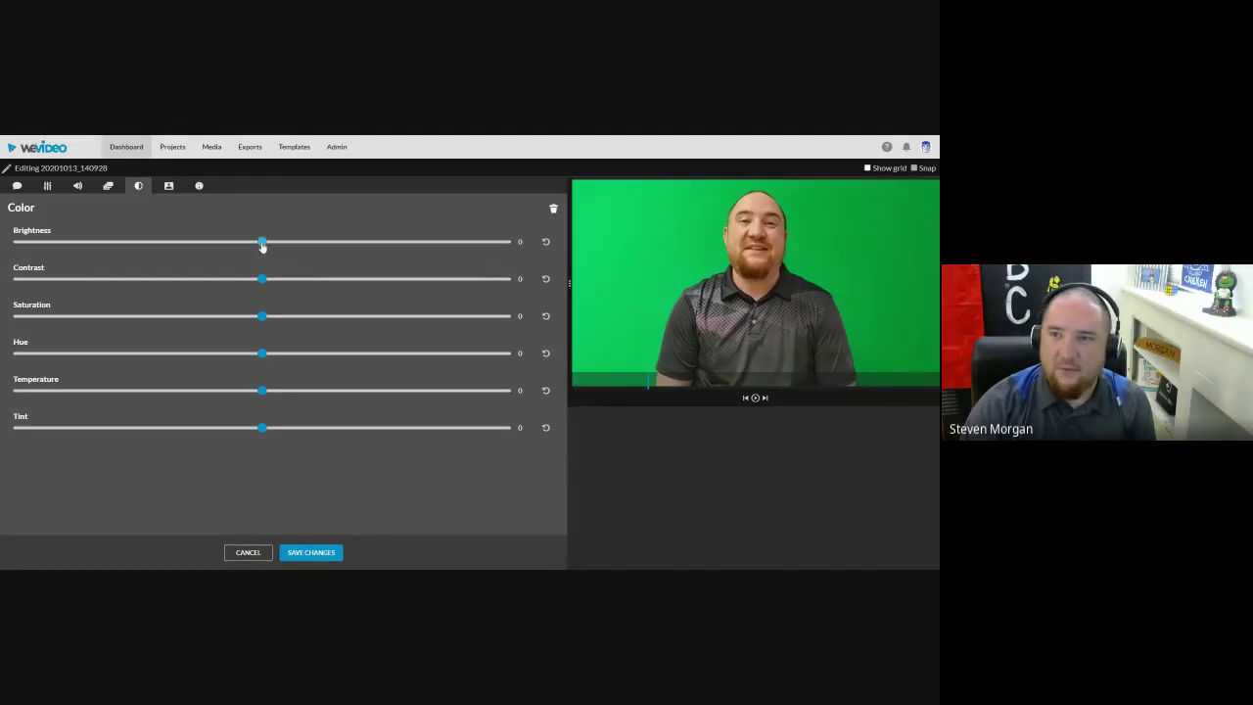
left_click_drag(261, 245, 307, 280)
left_click(545, 241)
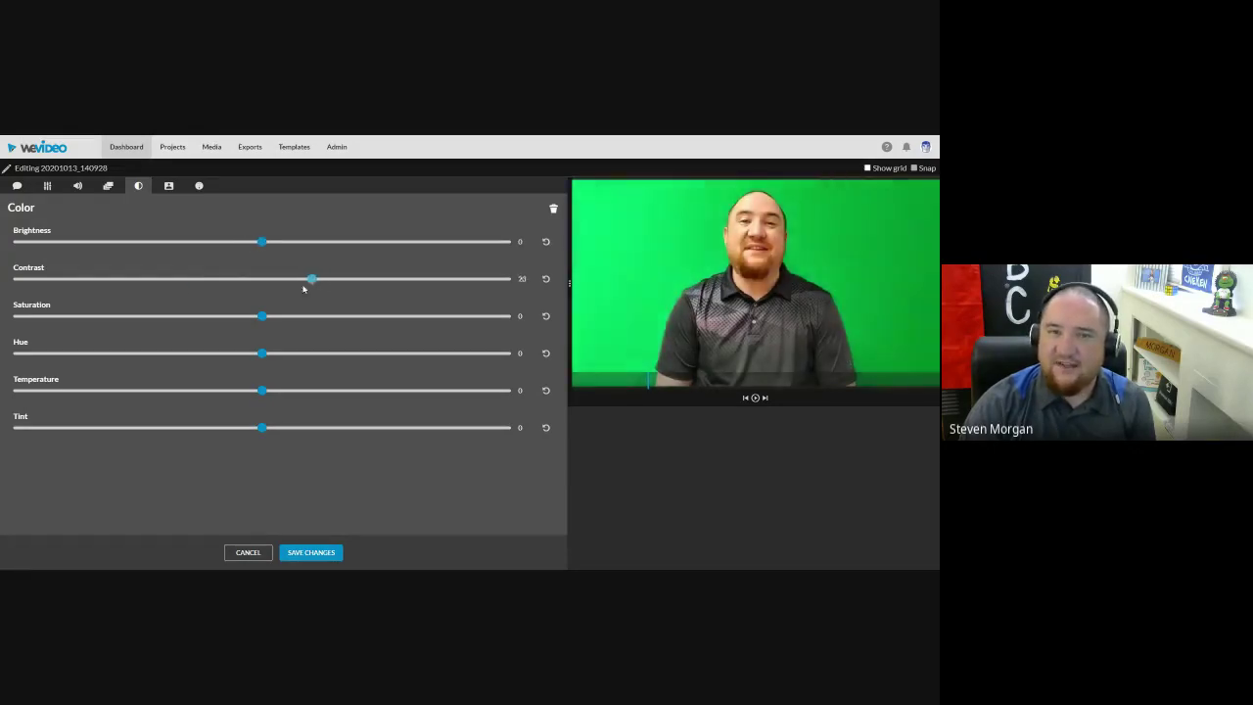
left_click(546, 280)
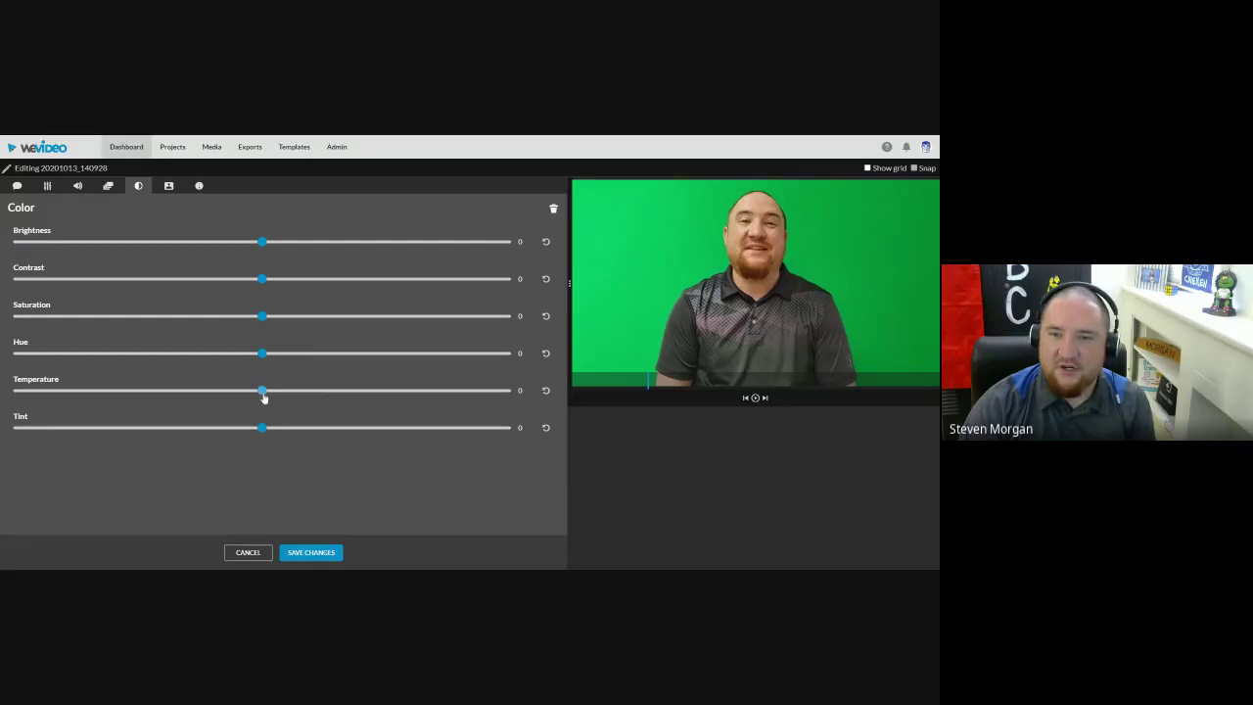
Step: Try a cooler colour temperature, then return temperature to 0
left_click_drag(259, 393, 369, 404)
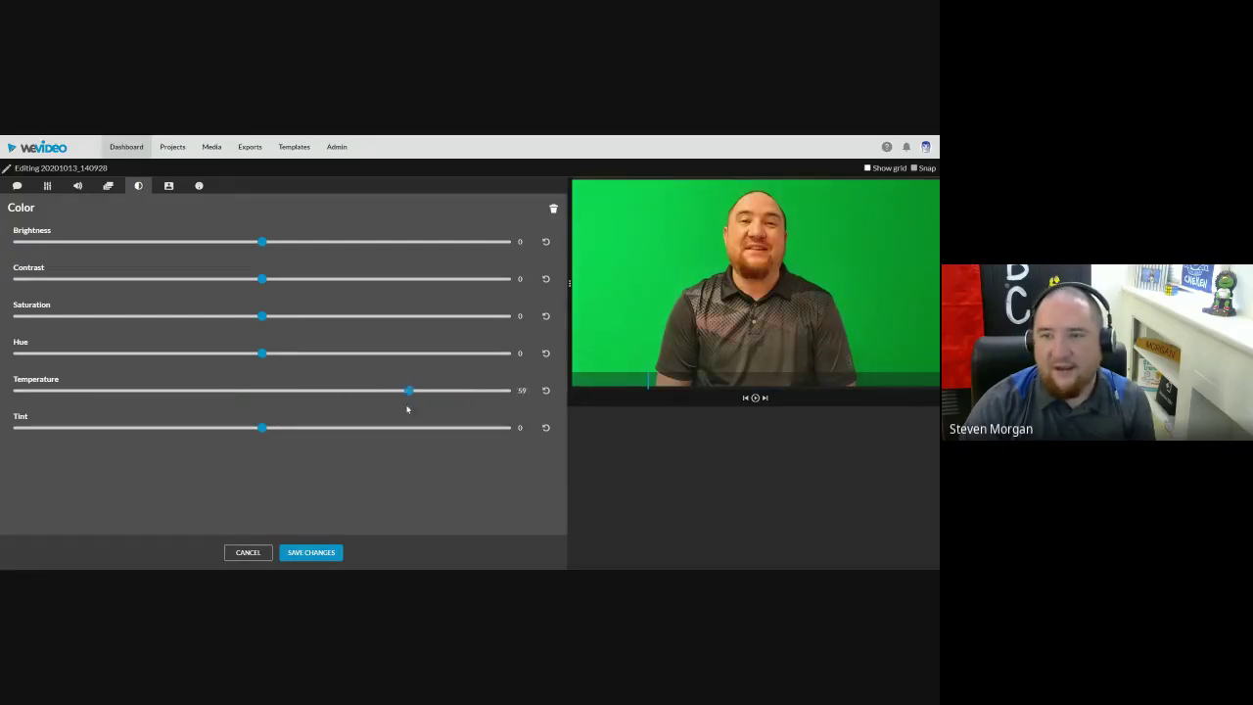
left_click_drag(266, 412, 259, 412)
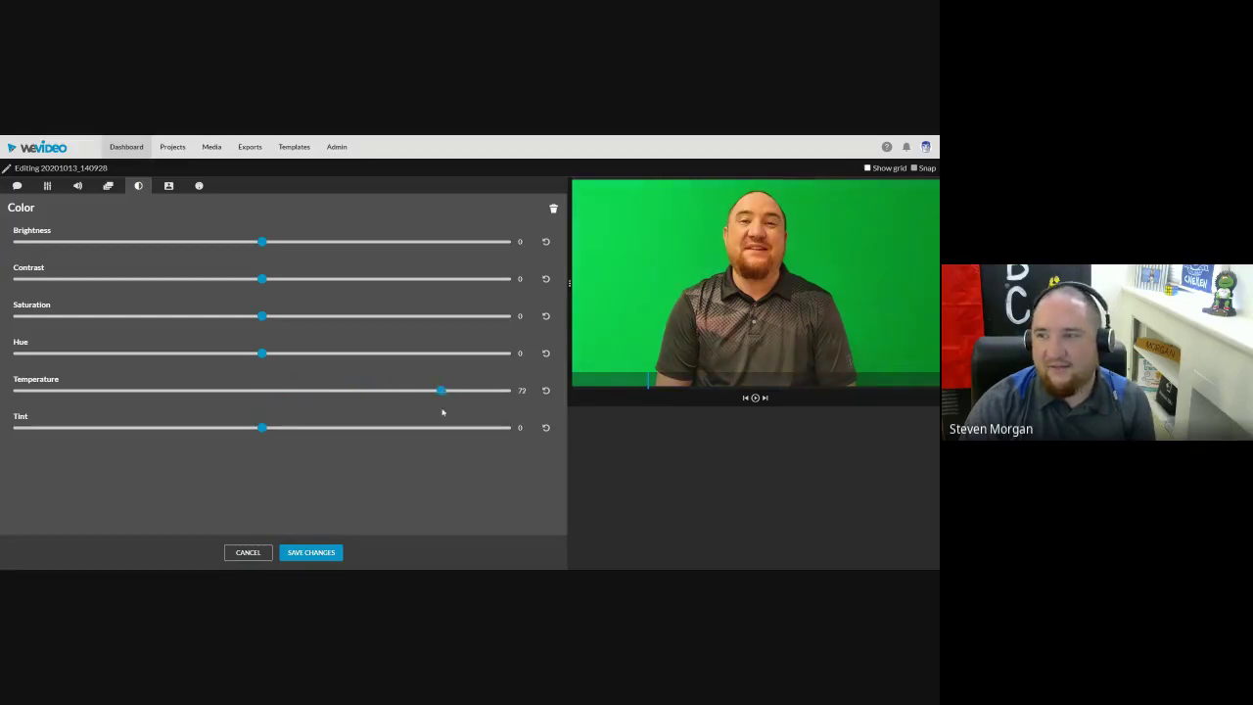
left_click_drag(375, 416, 262, 402)
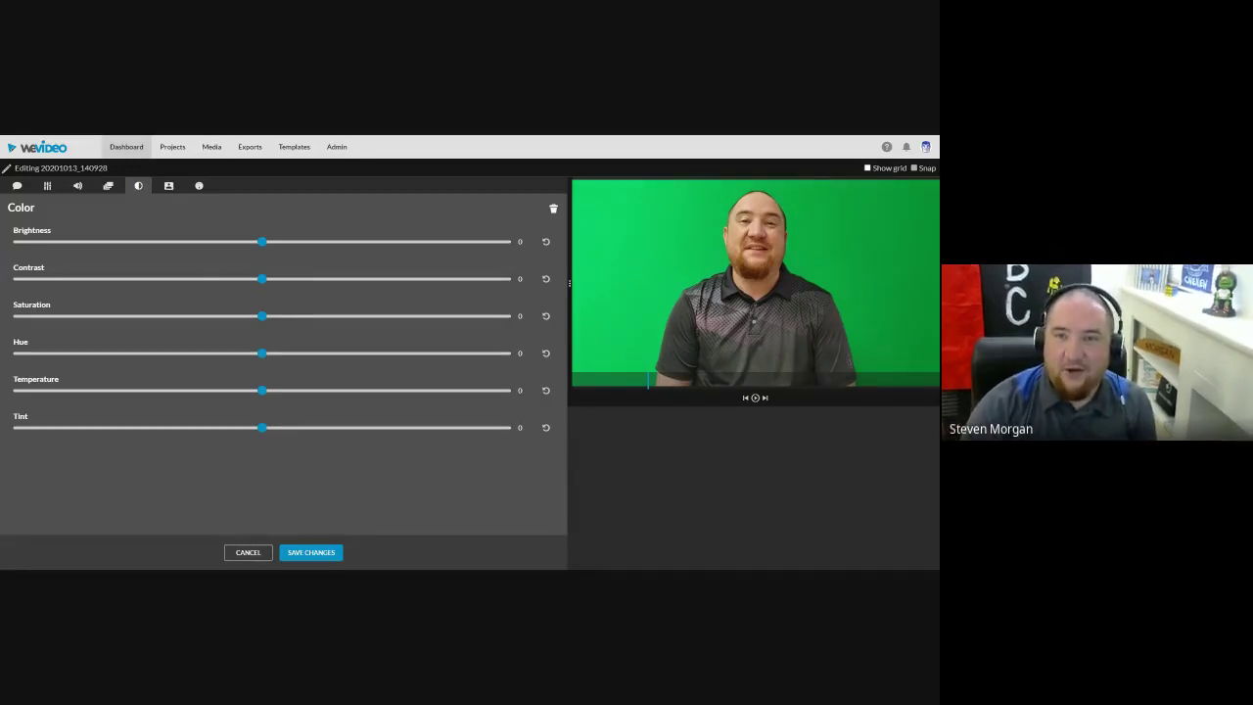
left_click(168, 185)
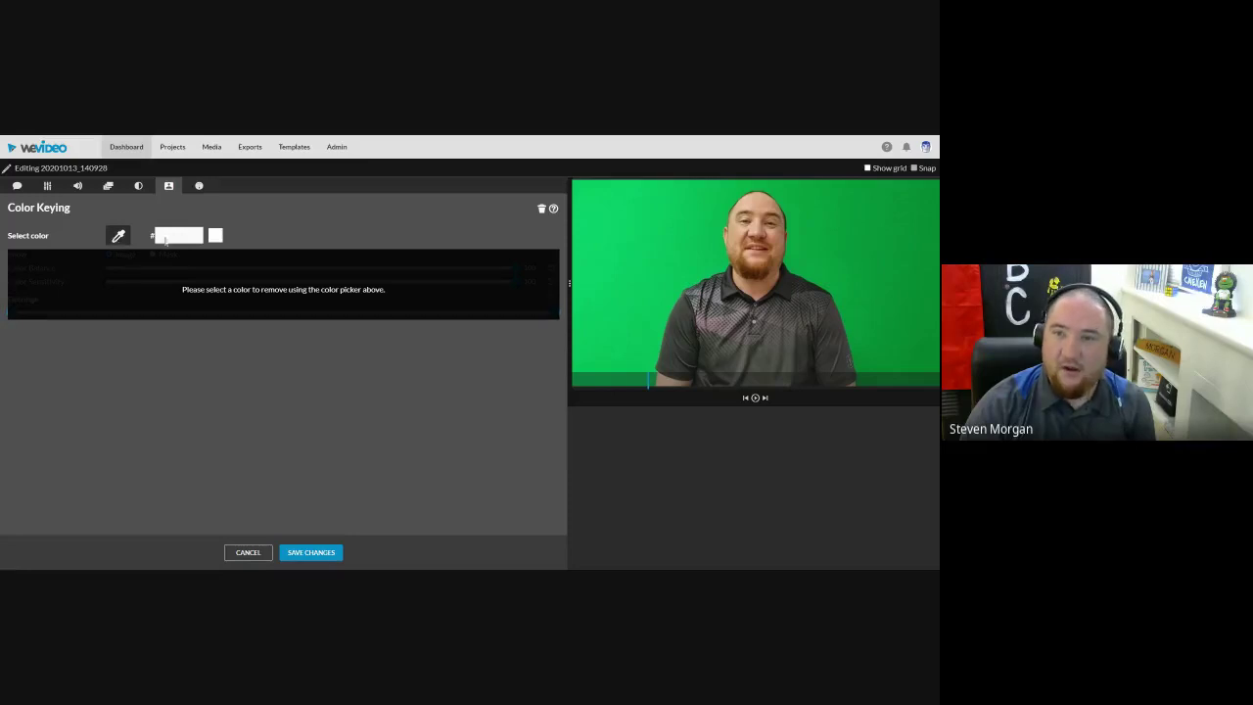
Step: Key out the green backdrop (#00b058) with the eyedropper and tune Color Balance and Defringe
left_click(691, 245)
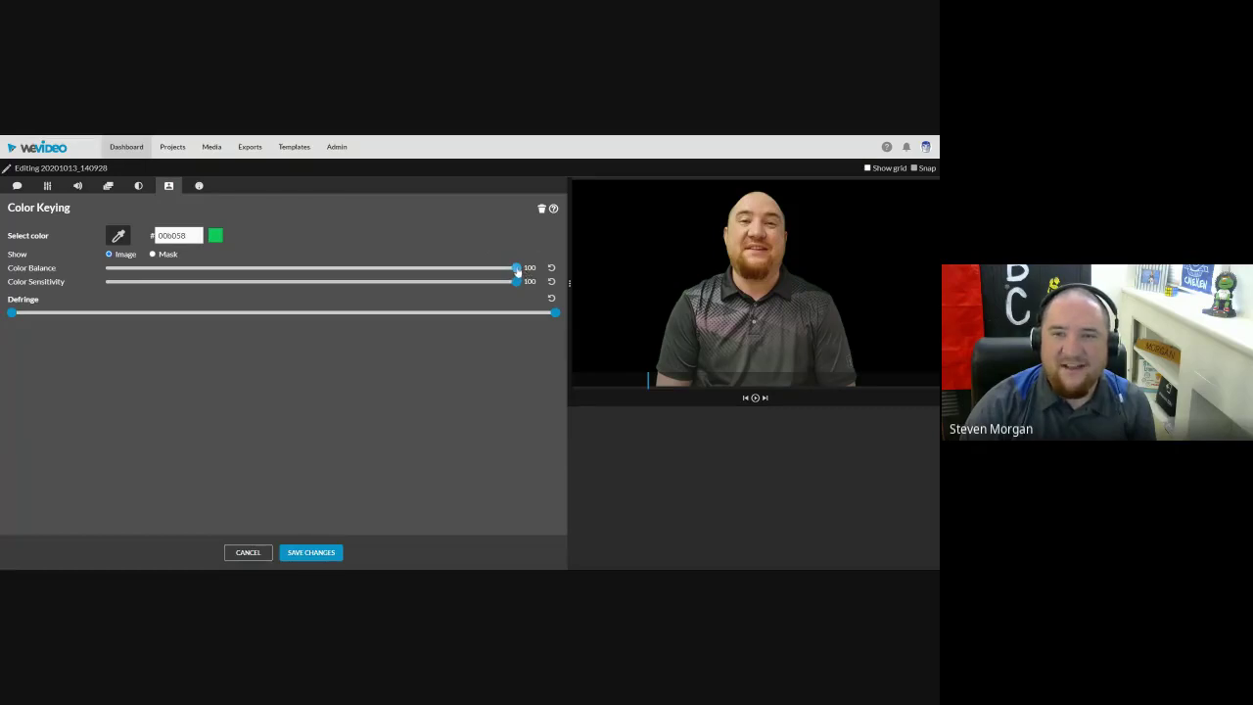
left_click_drag(516, 268, 525, 280)
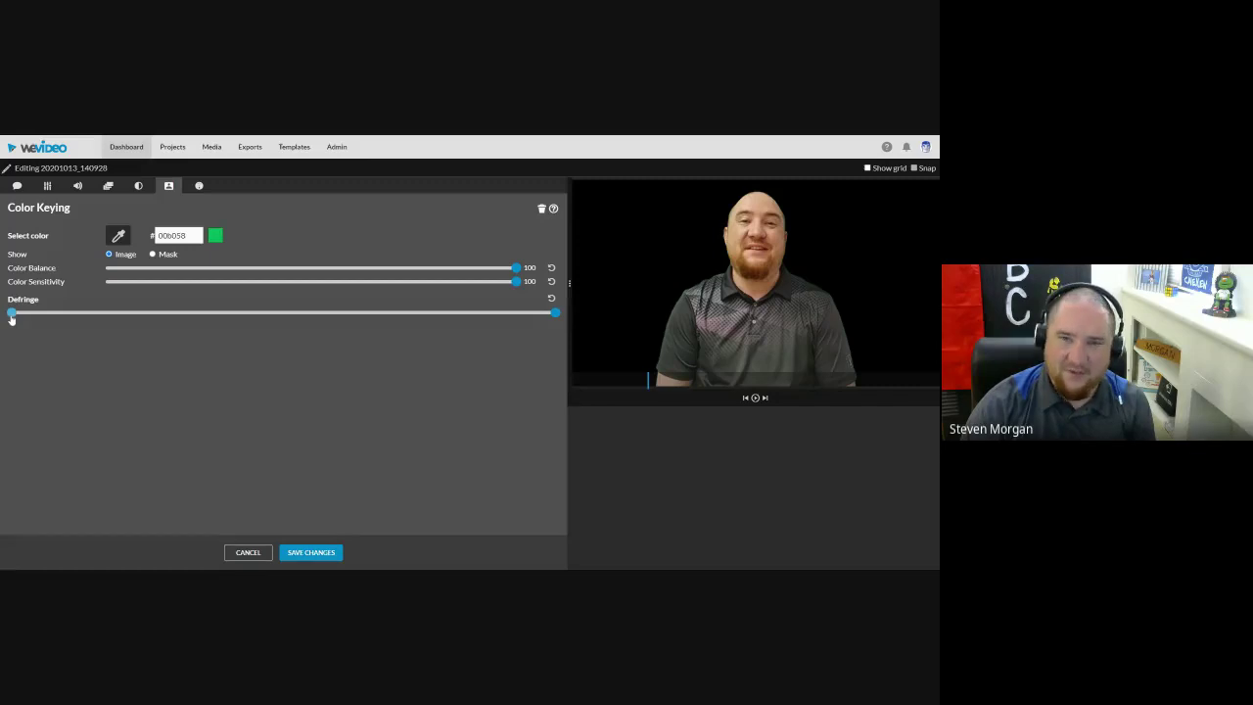
left_click_drag(14, 316, 10, 318)
left_click_drag(556, 319, 568, 321)
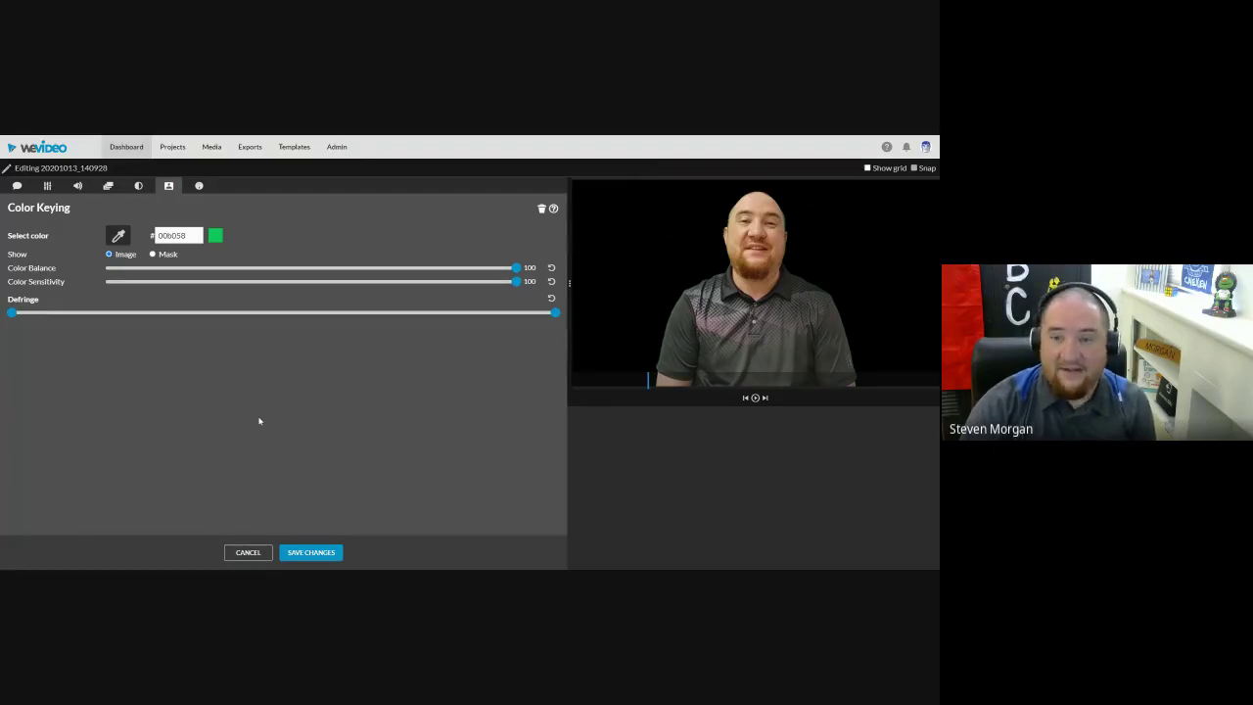
Step: Test the speed slider, reset the clip to 1x, and save the clip edits
left_click(199, 187)
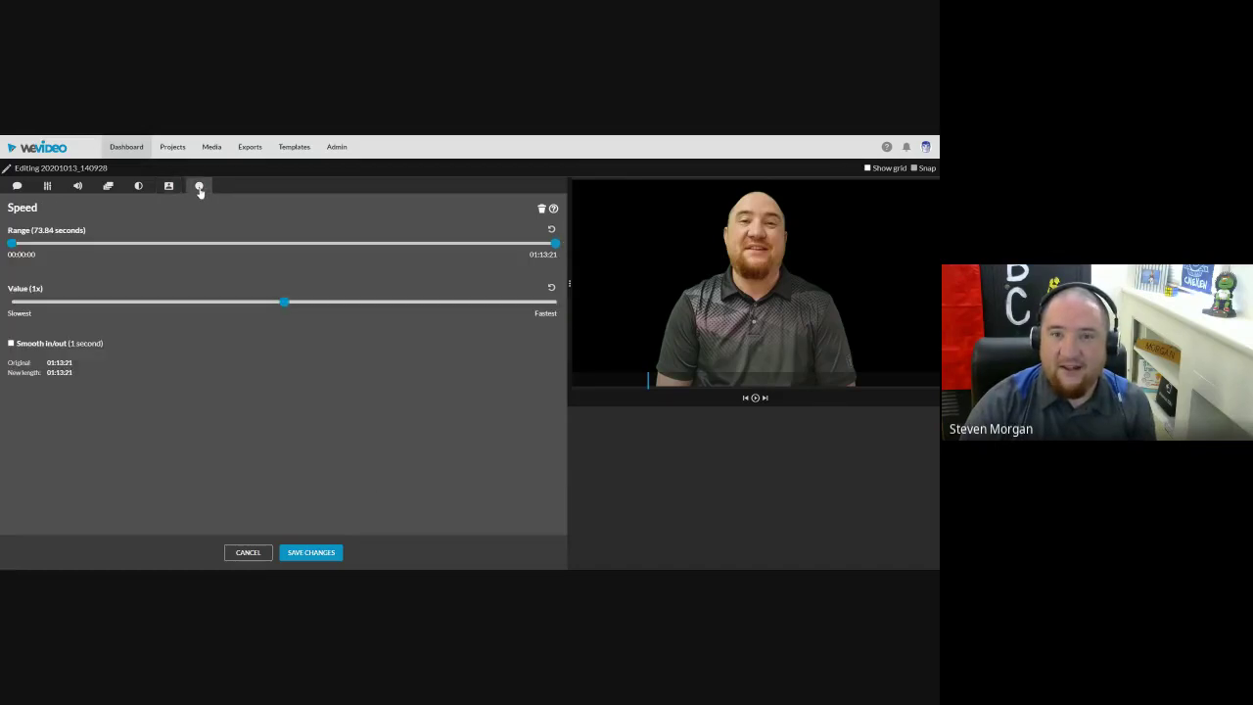
left_click_drag(284, 302, 275, 316)
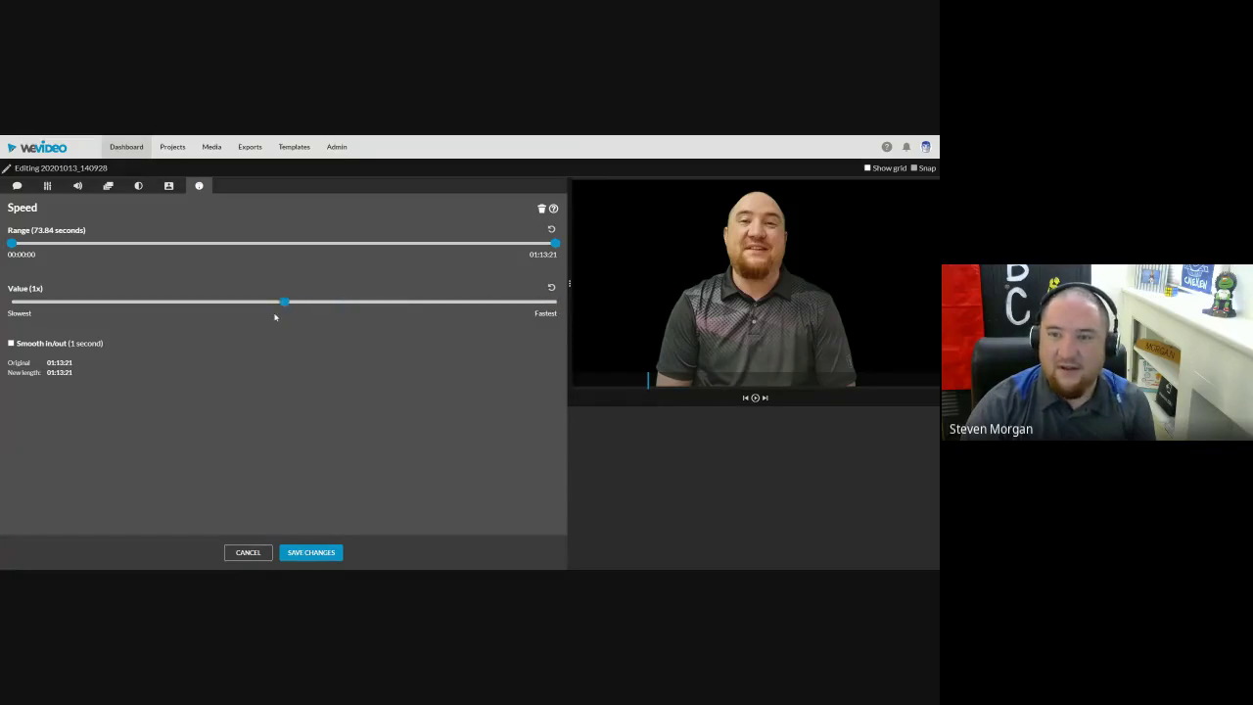
left_click(551, 287)
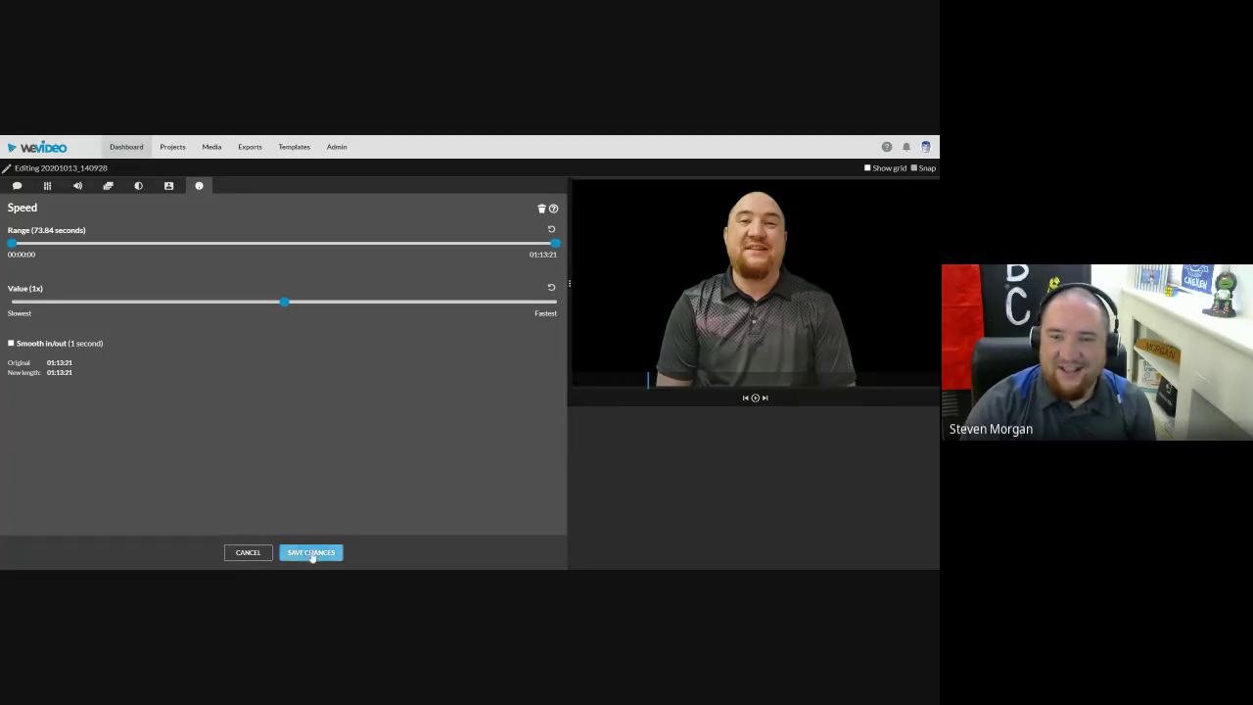
left_click(311, 553)
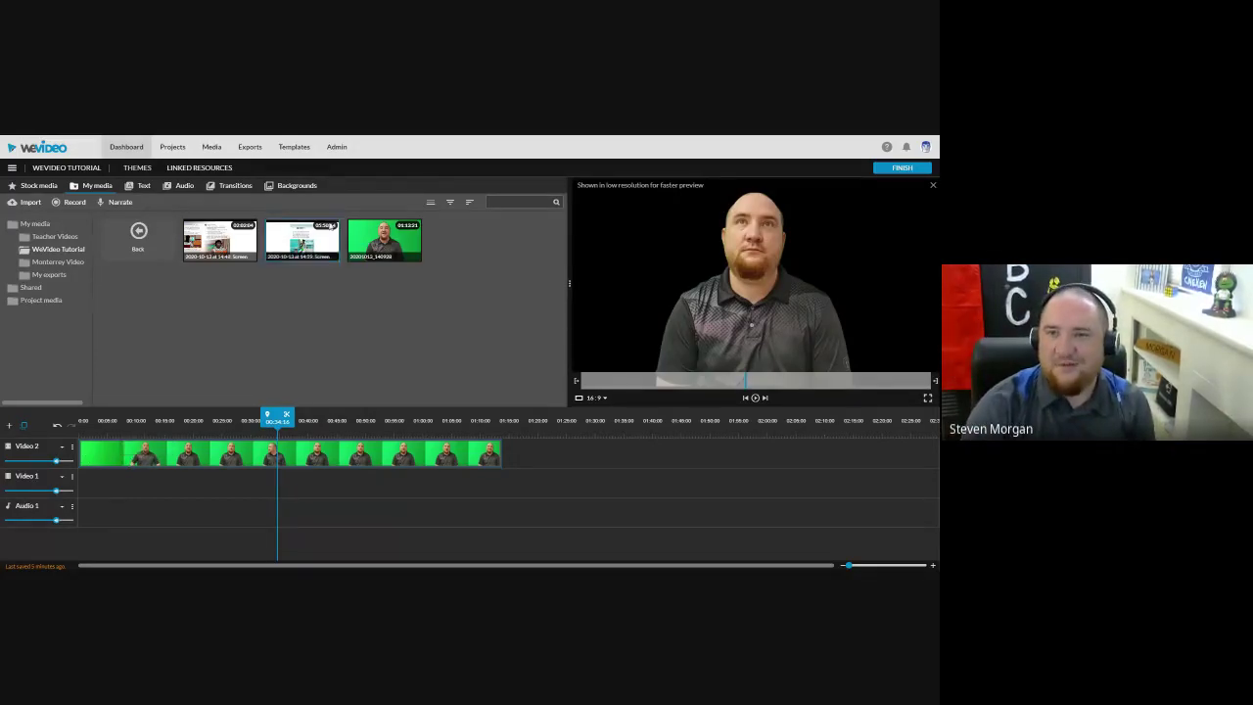
Step: Place the Blue Stripes background at the start of Video 1 and scrub to a presenter frame
left_click(285, 185)
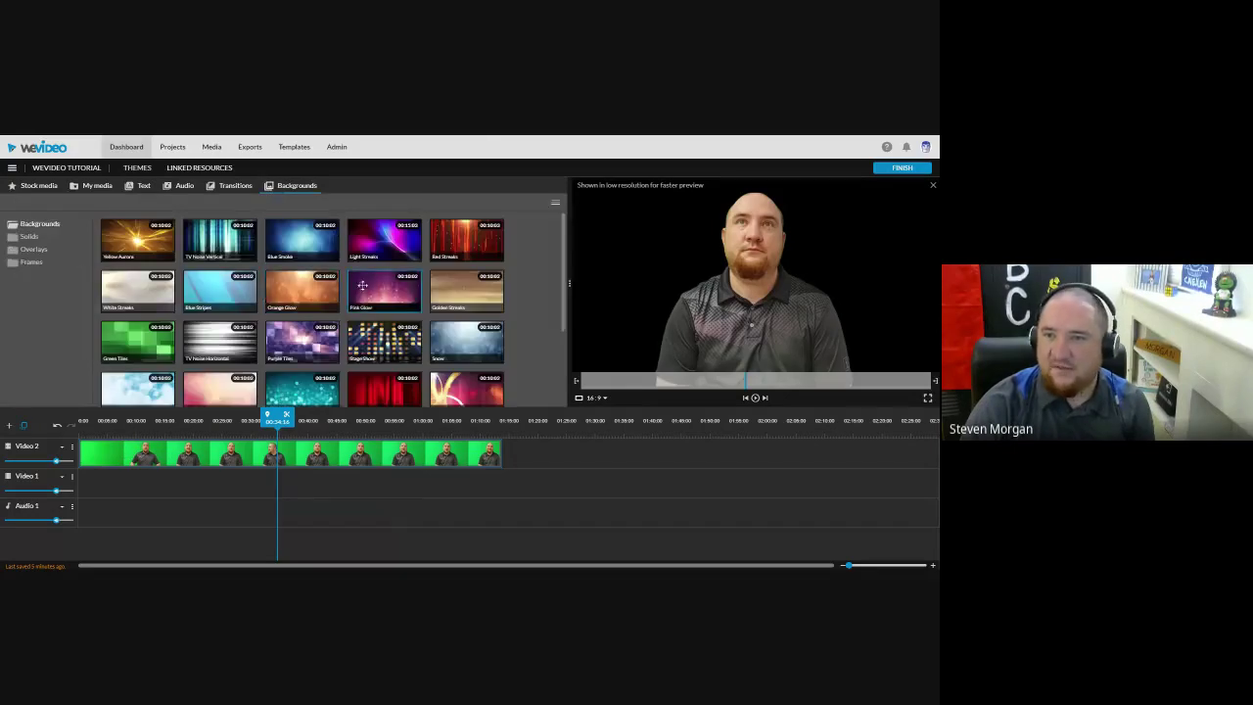
left_click_drag(564, 257, 565, 272)
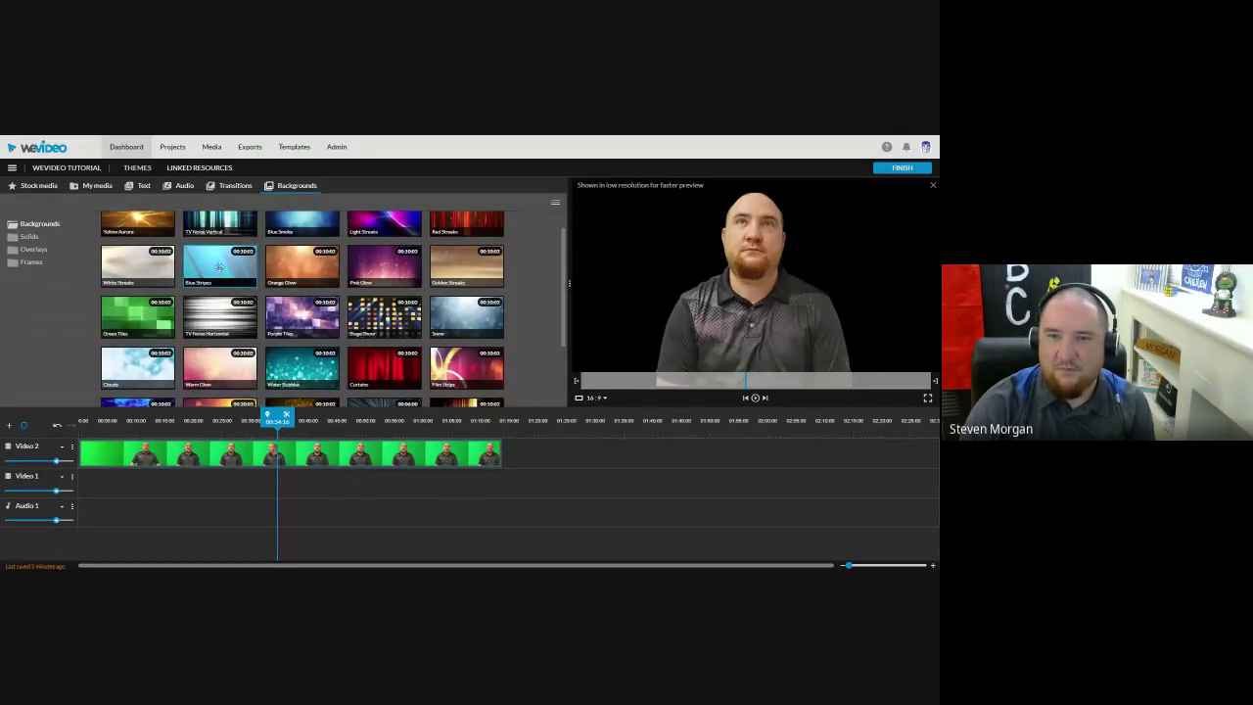
left_click_drag(224, 263, 108, 481)
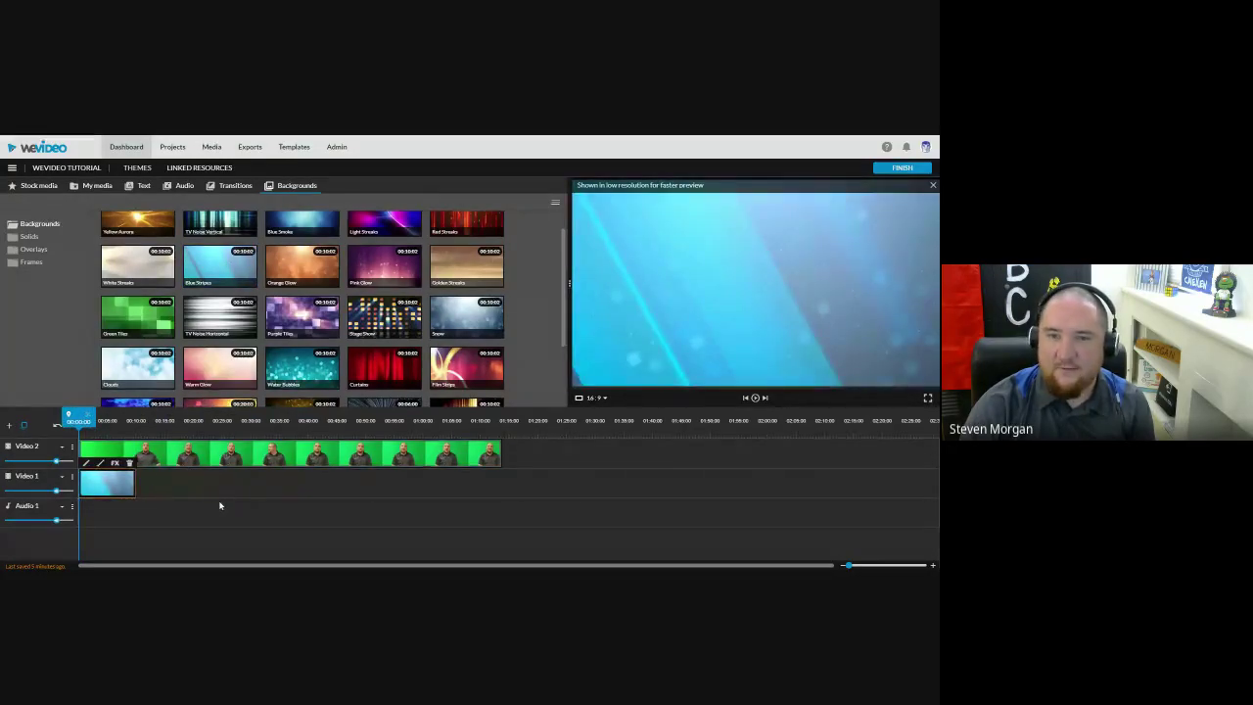
left_click_drag(78, 416, 120, 417)
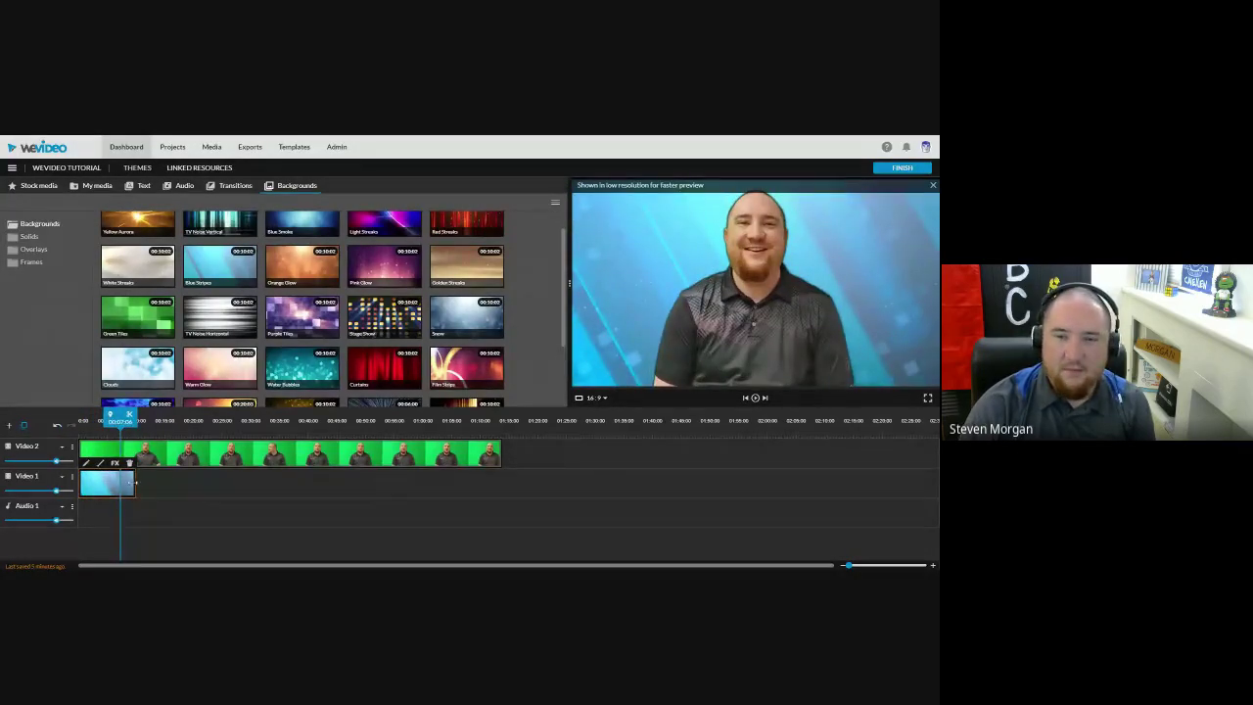
left_click_drag(120, 416, 124, 431)
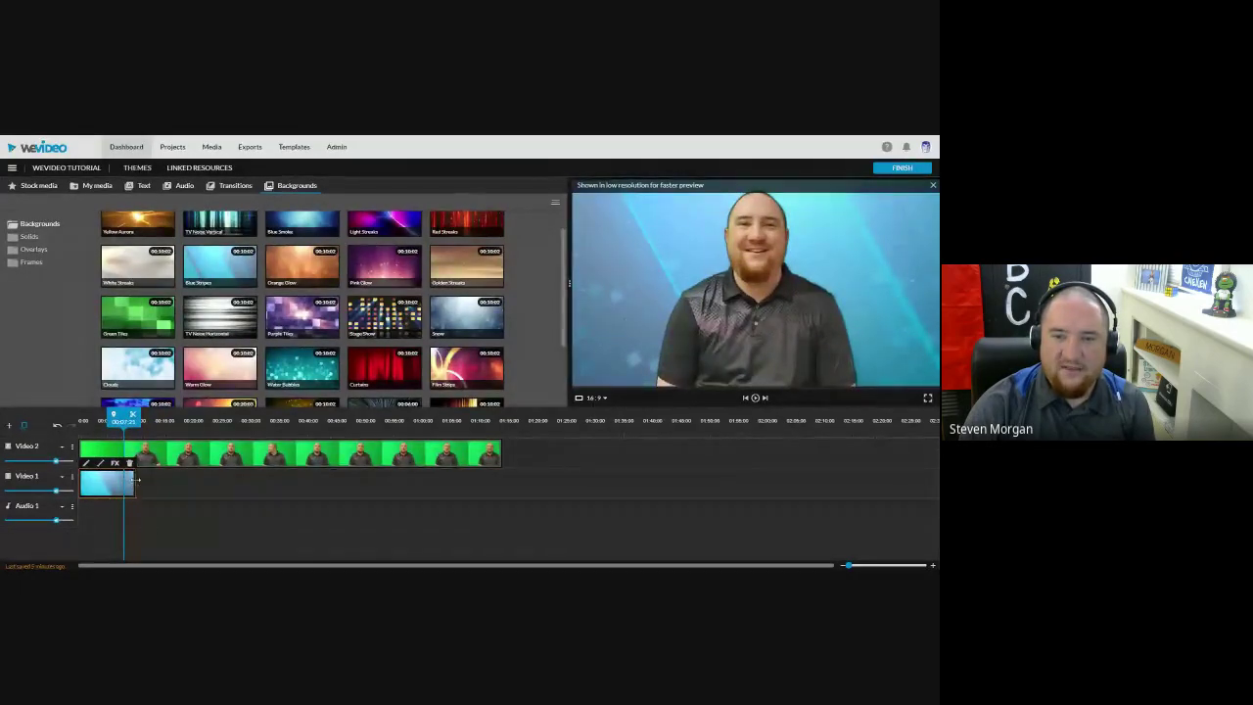
Step: Stretch Blue Stripes to the presenter clip's length and move the presenter to the lower track
left_click_drag(136, 480, 501, 483)
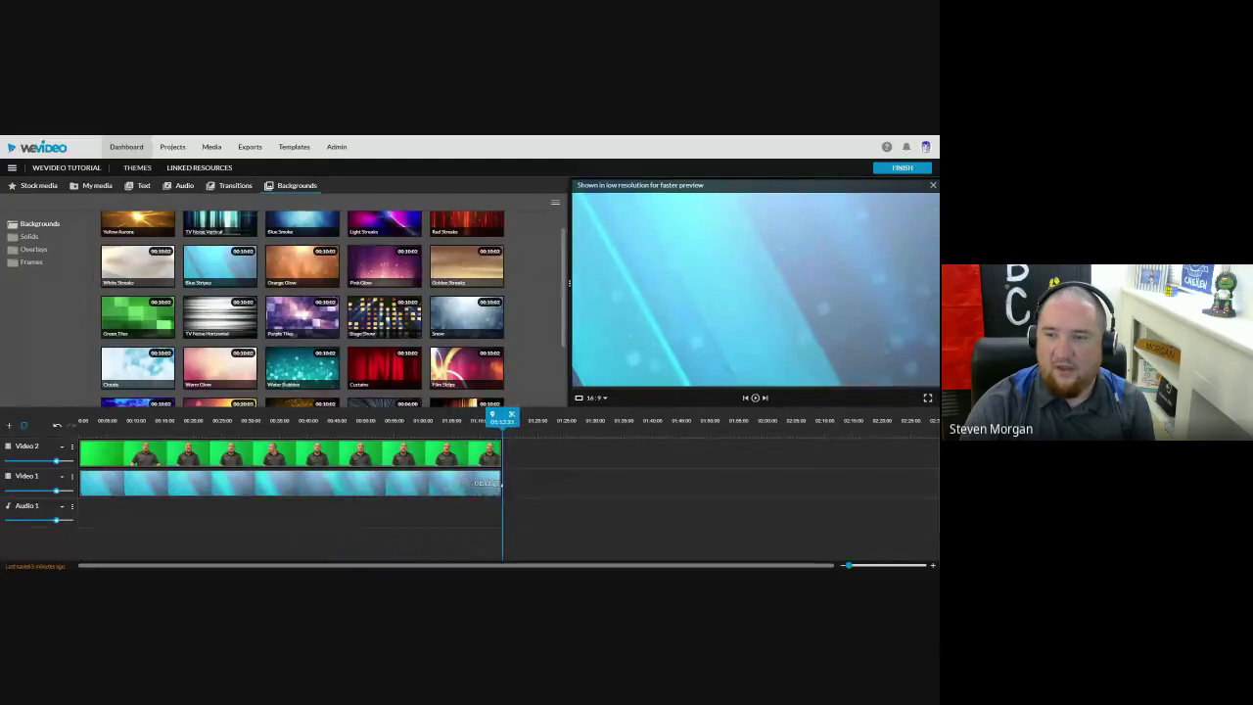
left_click_drag(502, 417, 377, 455)
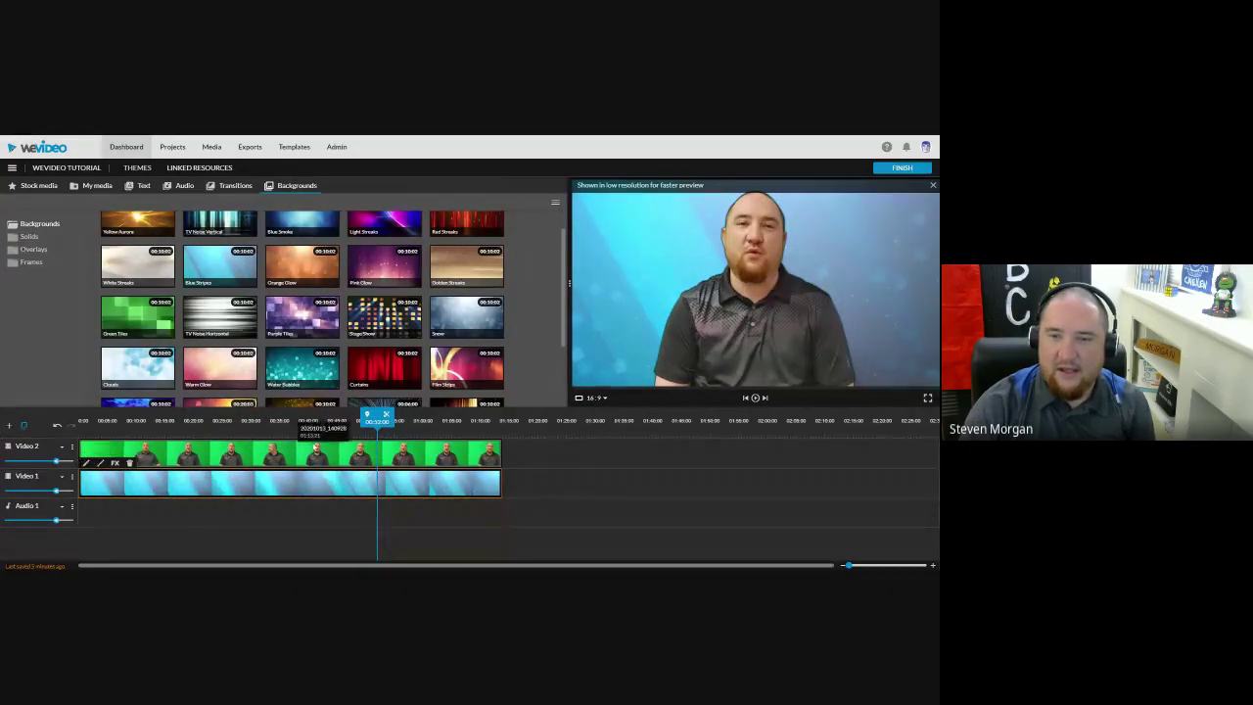
left_click_drag(259, 456, 673, 492)
Step: Swap the layers so the background sits on top, and preview the result
left_click_drag(332, 485, 322, 457)
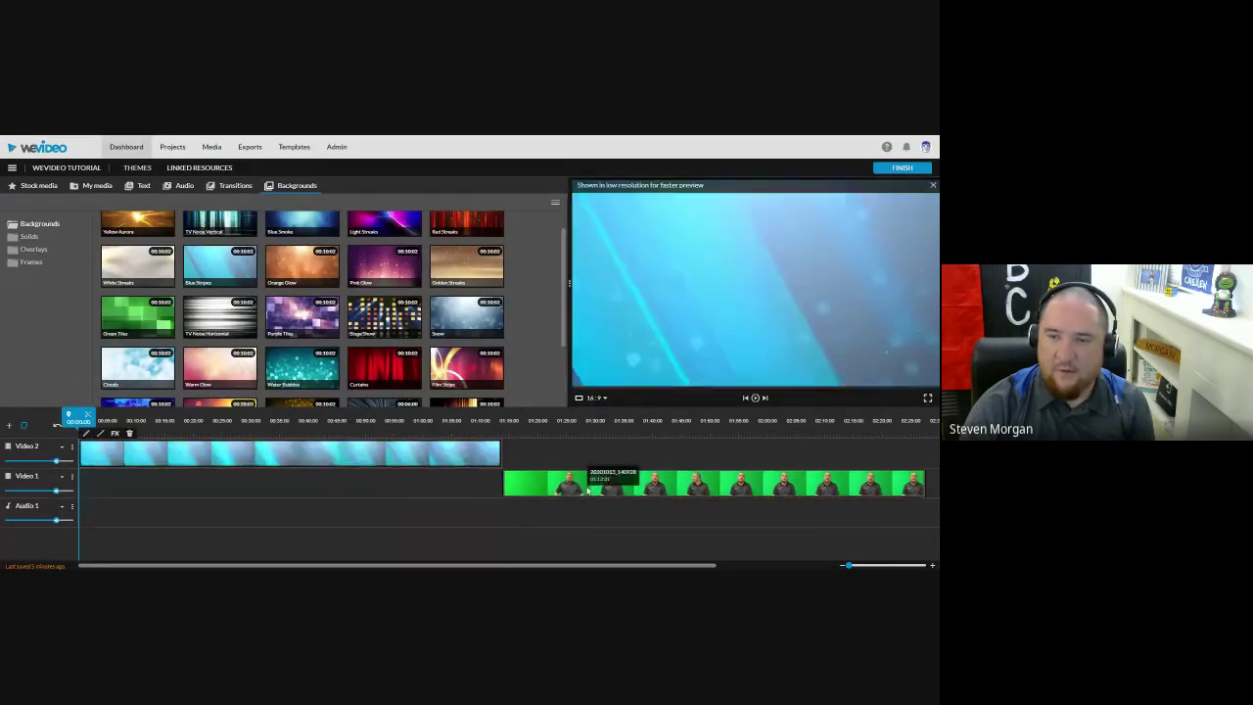
left_click_drag(602, 483, 157, 493)
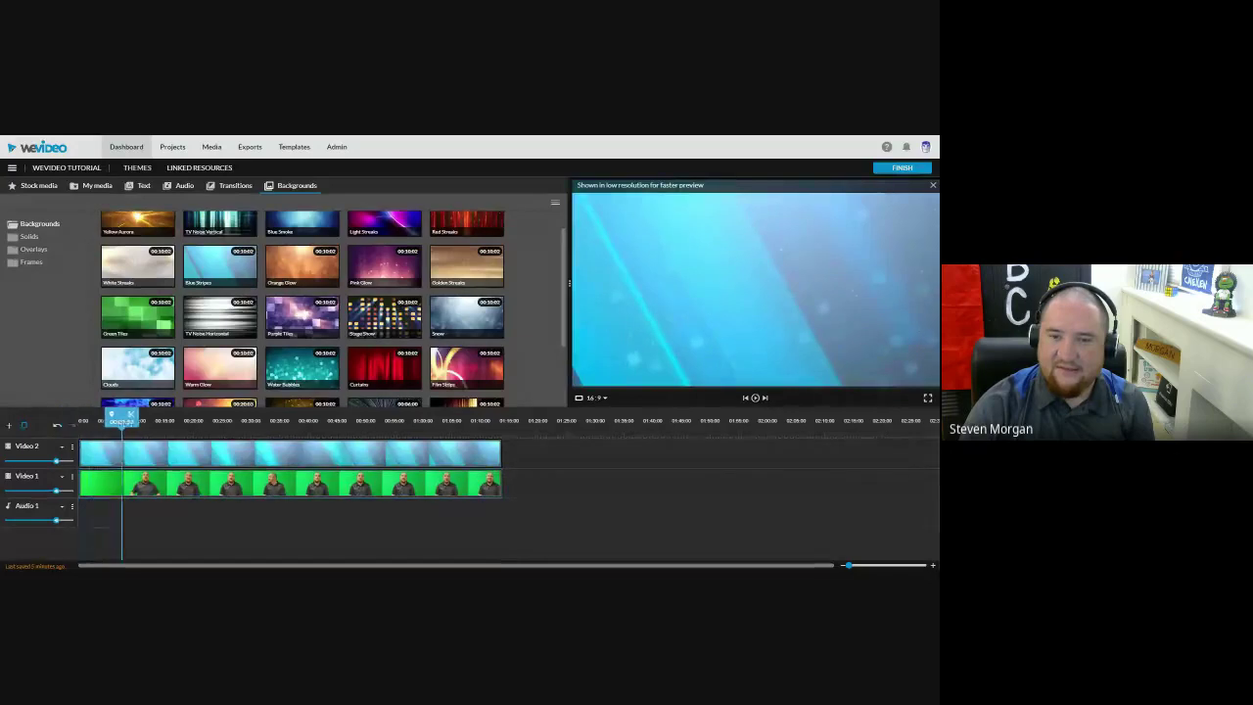
left_click(179, 420)
left_click(215, 420)
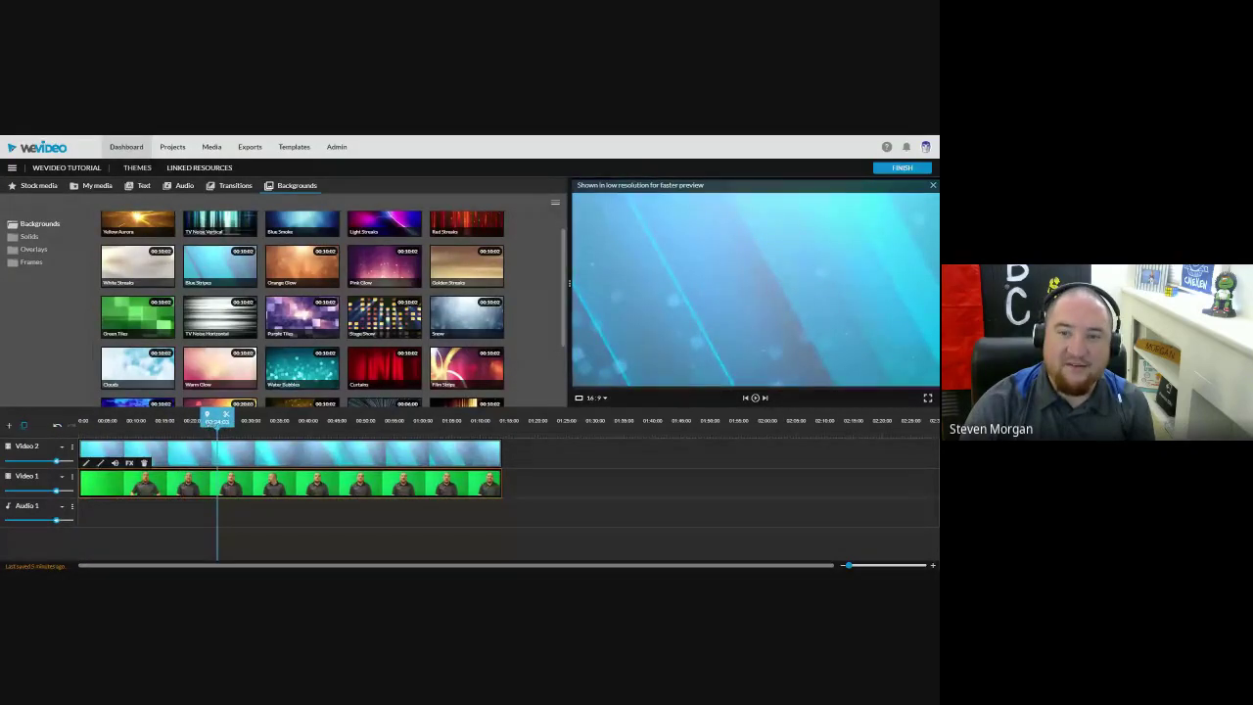
left_click(243, 420)
mouse_move(243, 455)
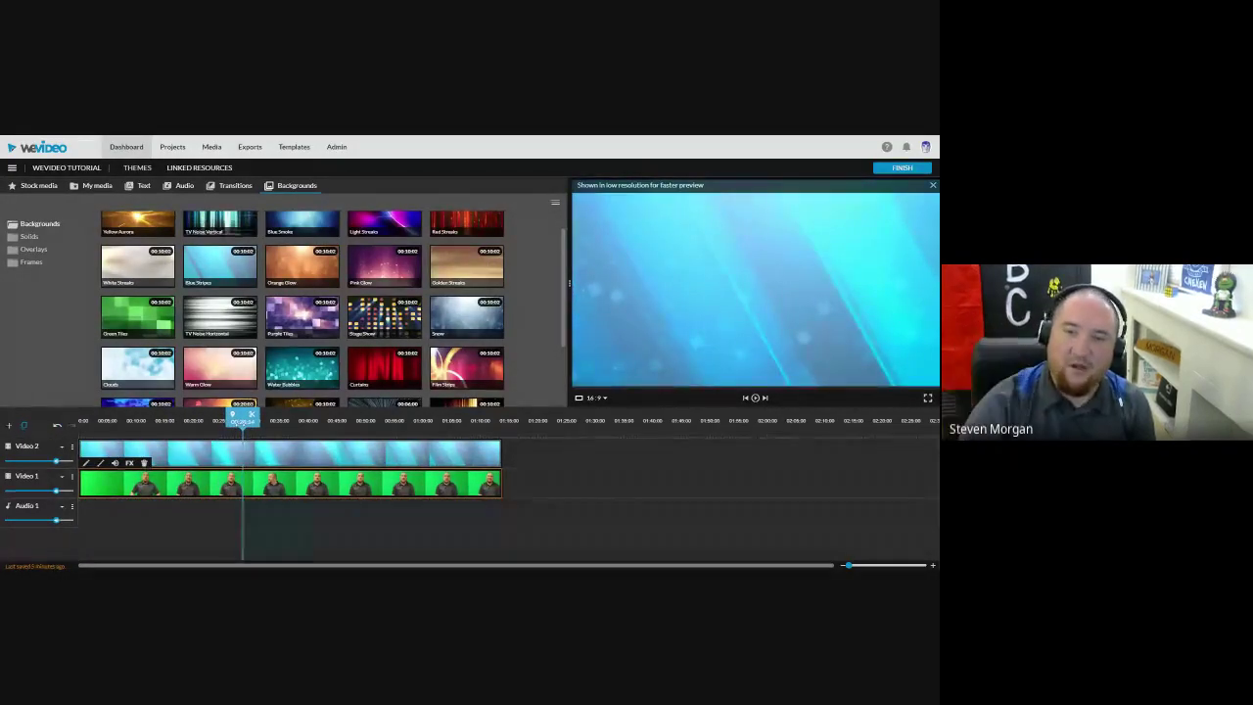
Step: Move the presenter back to the top track at the start and delete the Blue Stripes background
left_click_drag(276, 487, 703, 452)
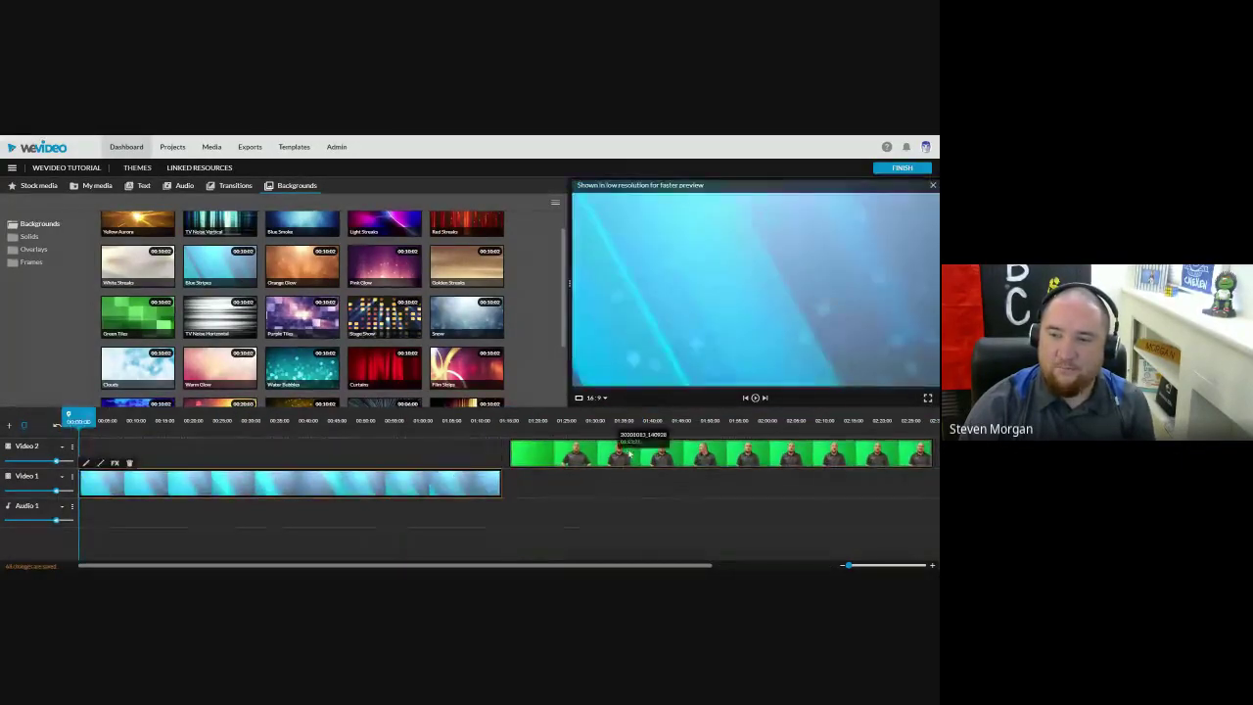
left_click_drag(548, 453, 120, 453)
left_click_drag(78, 416, 148, 416)
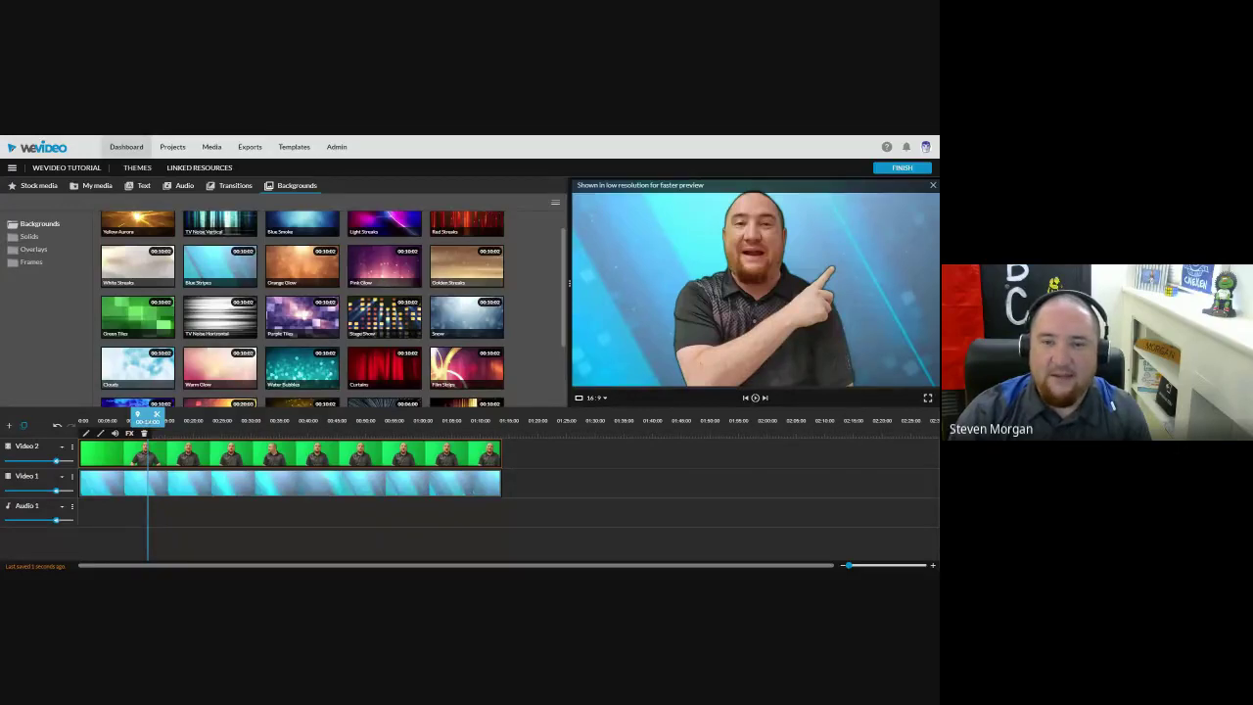
left_click_drag(147, 416, 162, 416)
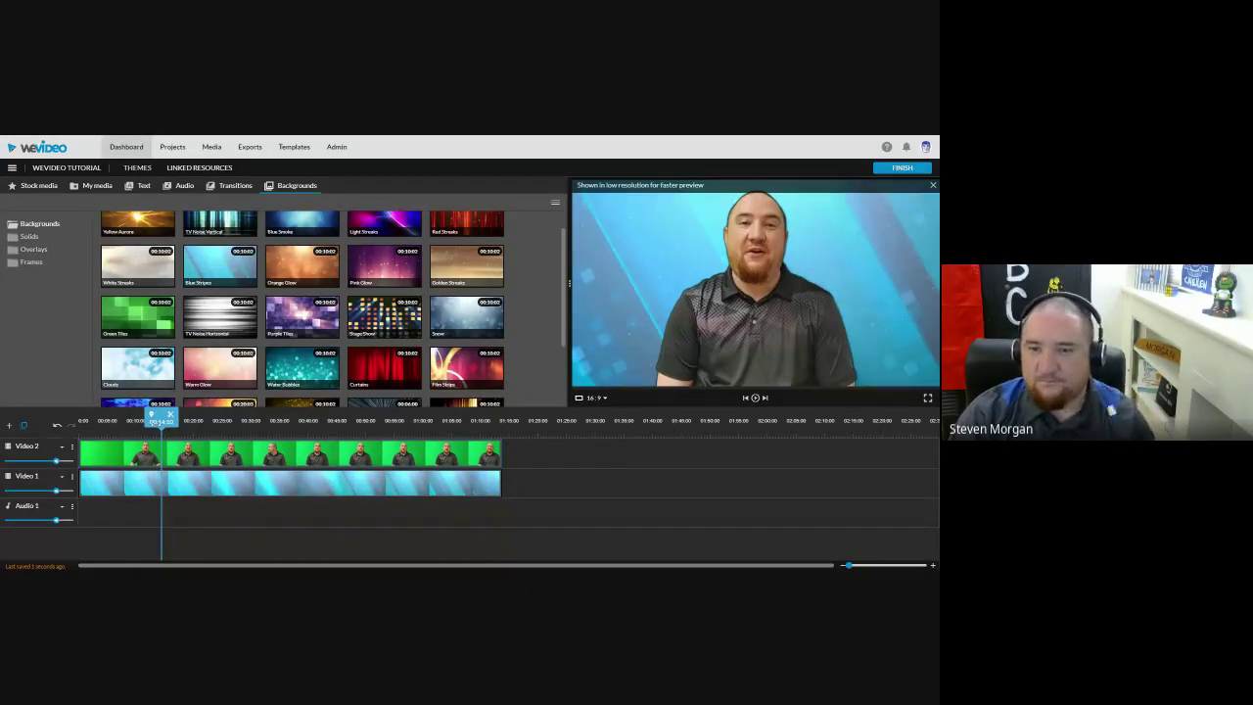
left_click(137, 484)
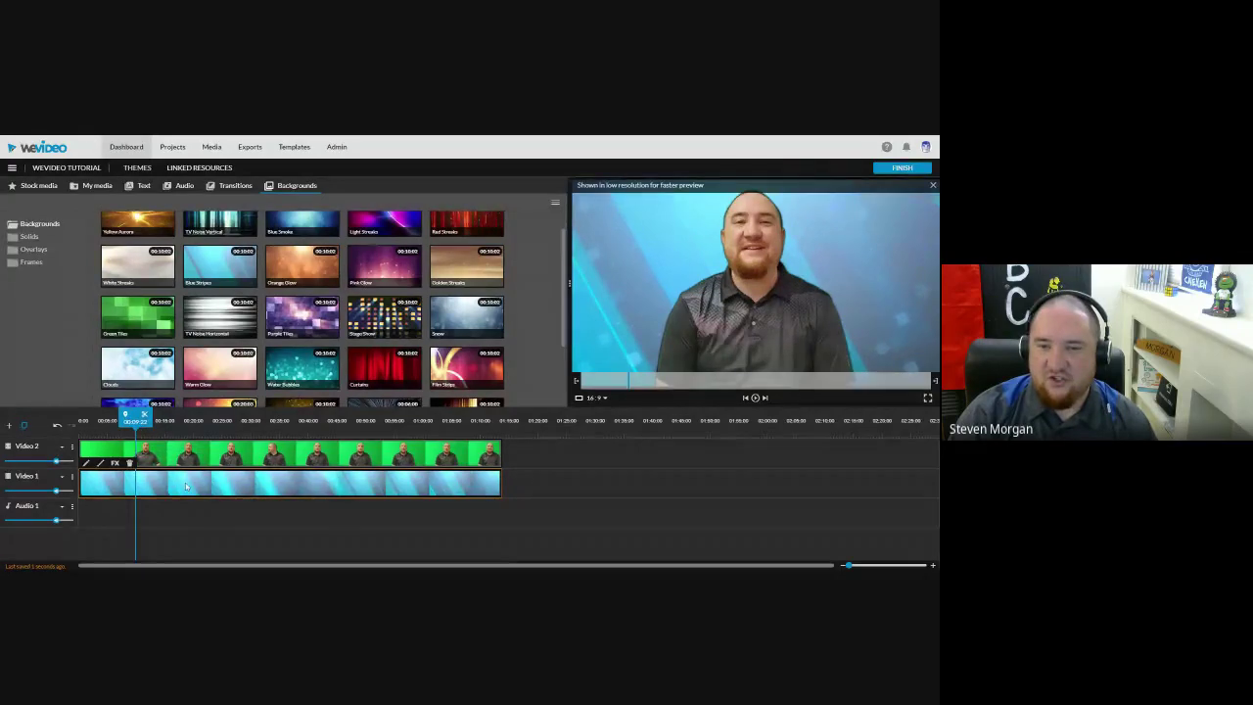
left_click(129, 464)
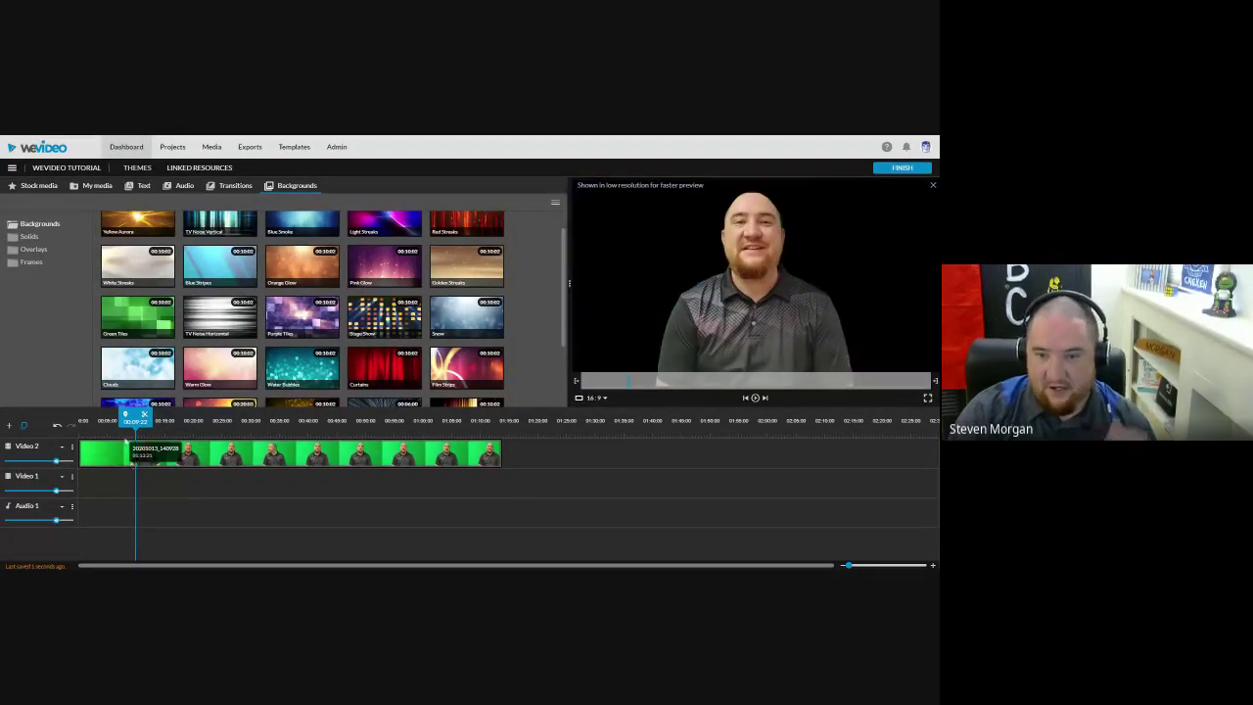
Step: Rewind to the start and play the keyed presenter over black, then stop
left_click_drag(134, 416, 86, 419)
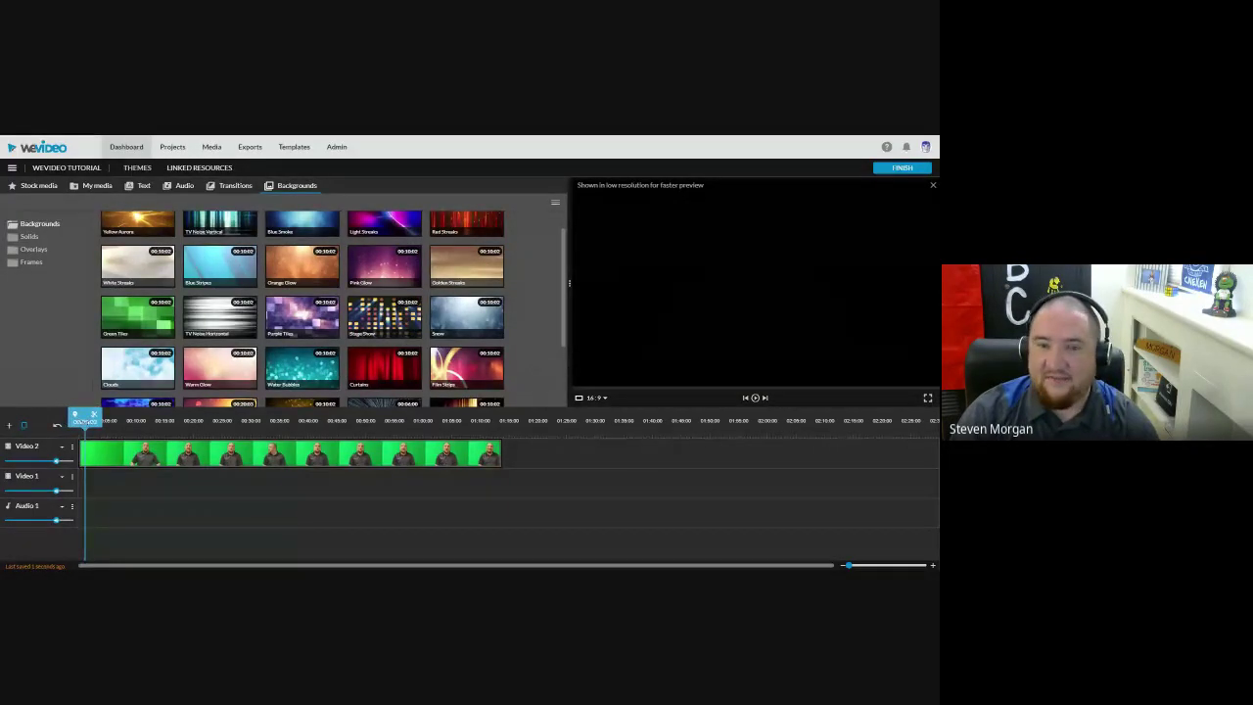
left_click(755, 397)
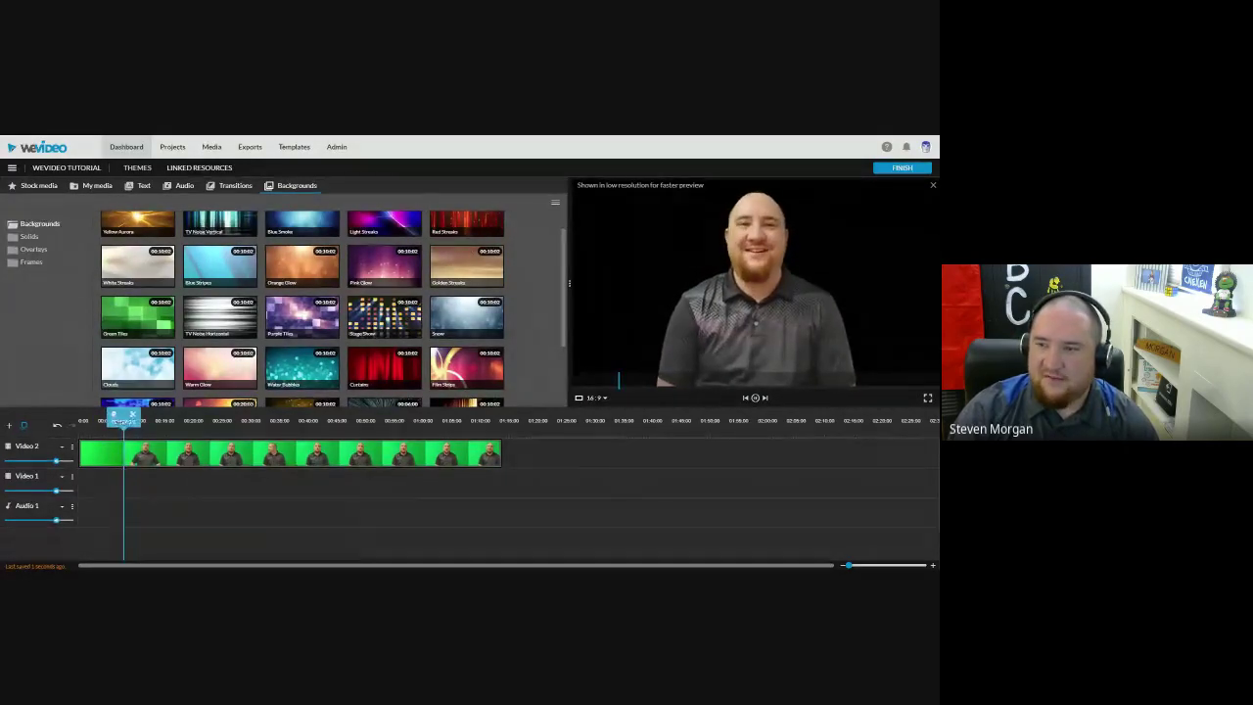
left_click(755, 398)
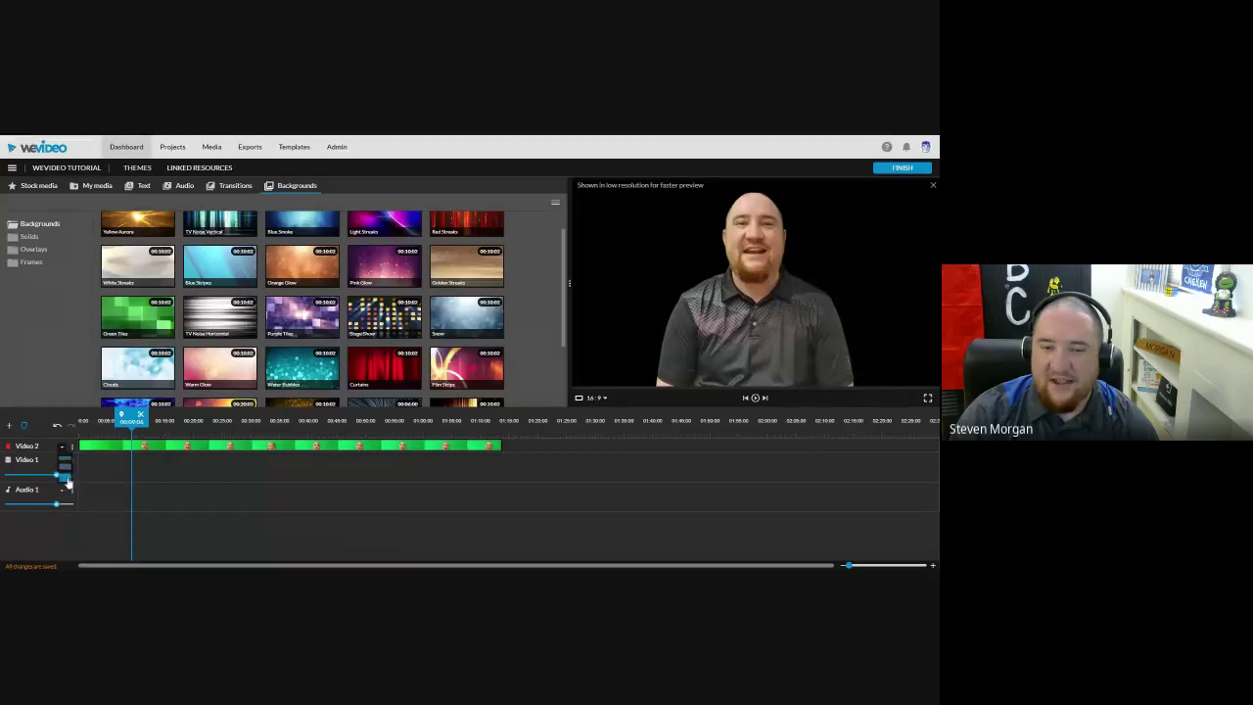
Step: Set the tracks to full height and place the playhead just before speech begins
left_click(66, 480)
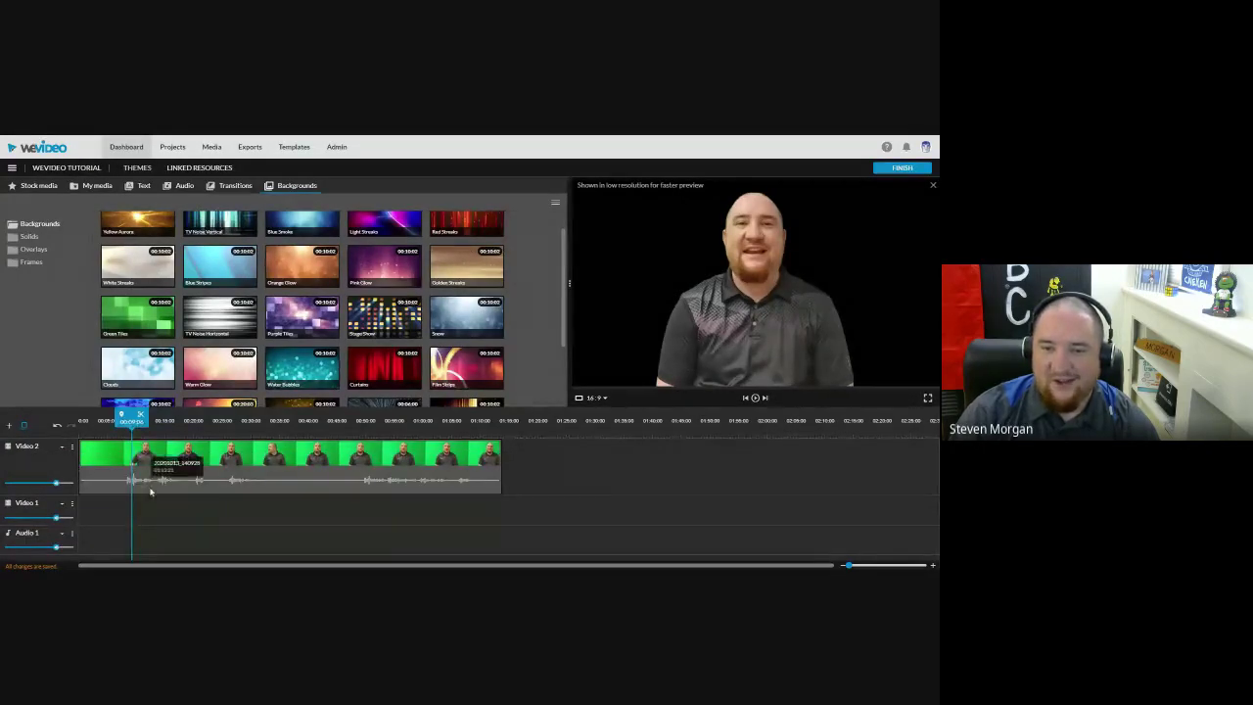
left_click(123, 420)
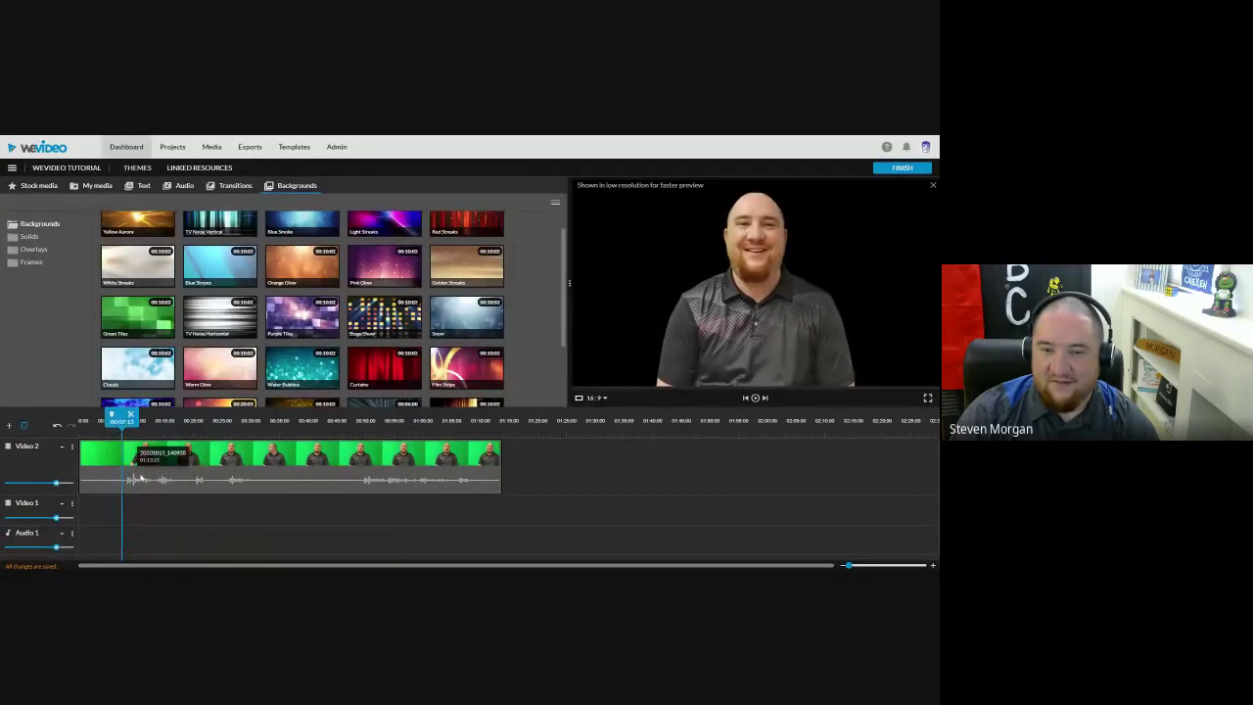
left_click(123, 420)
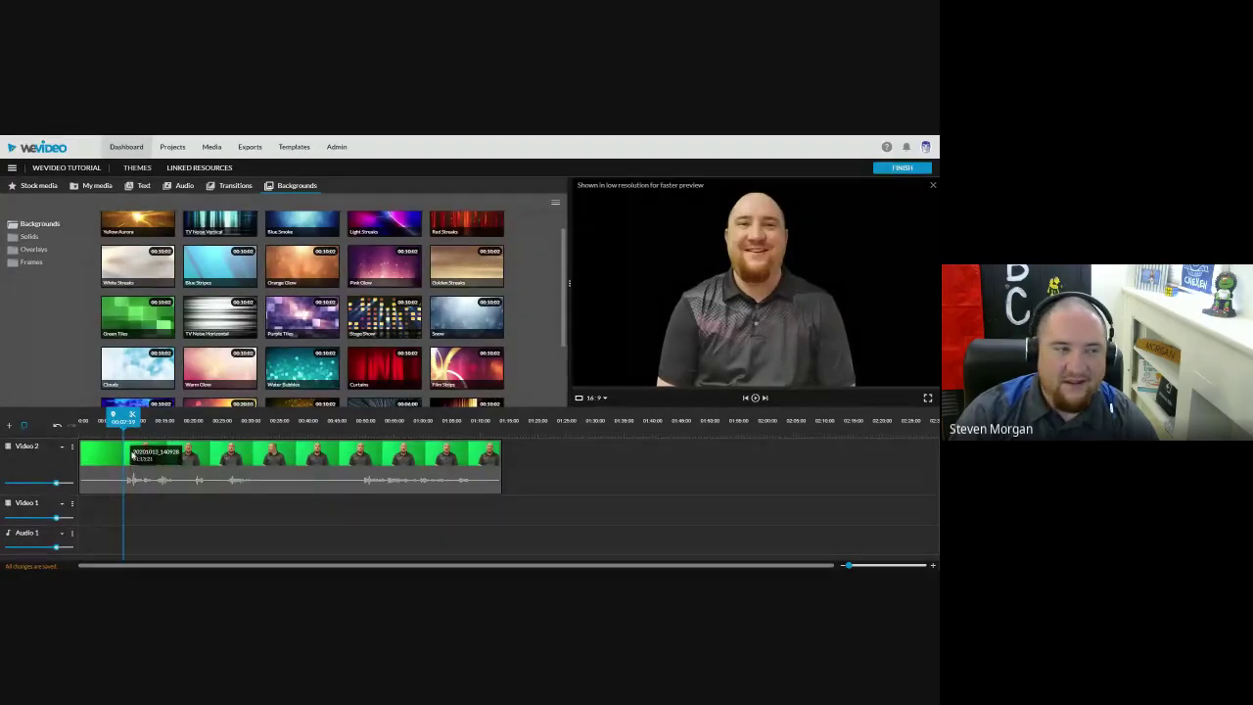
left_click(132, 455)
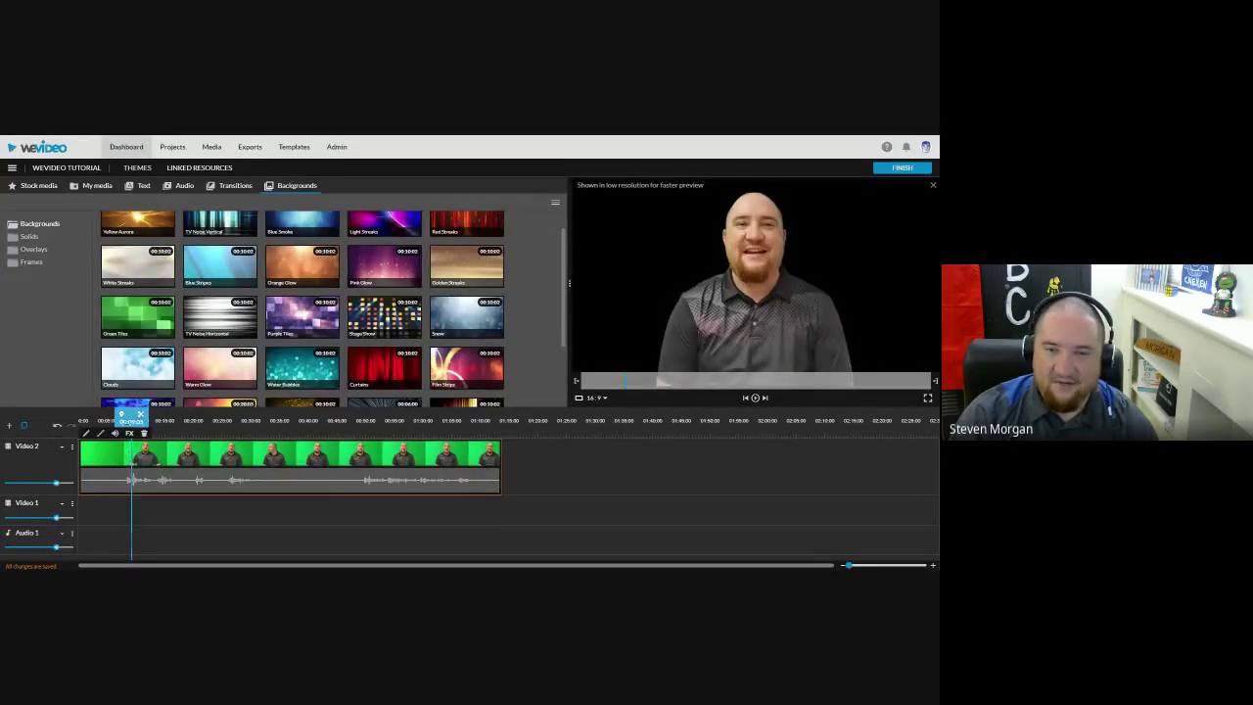
left_click(123, 420)
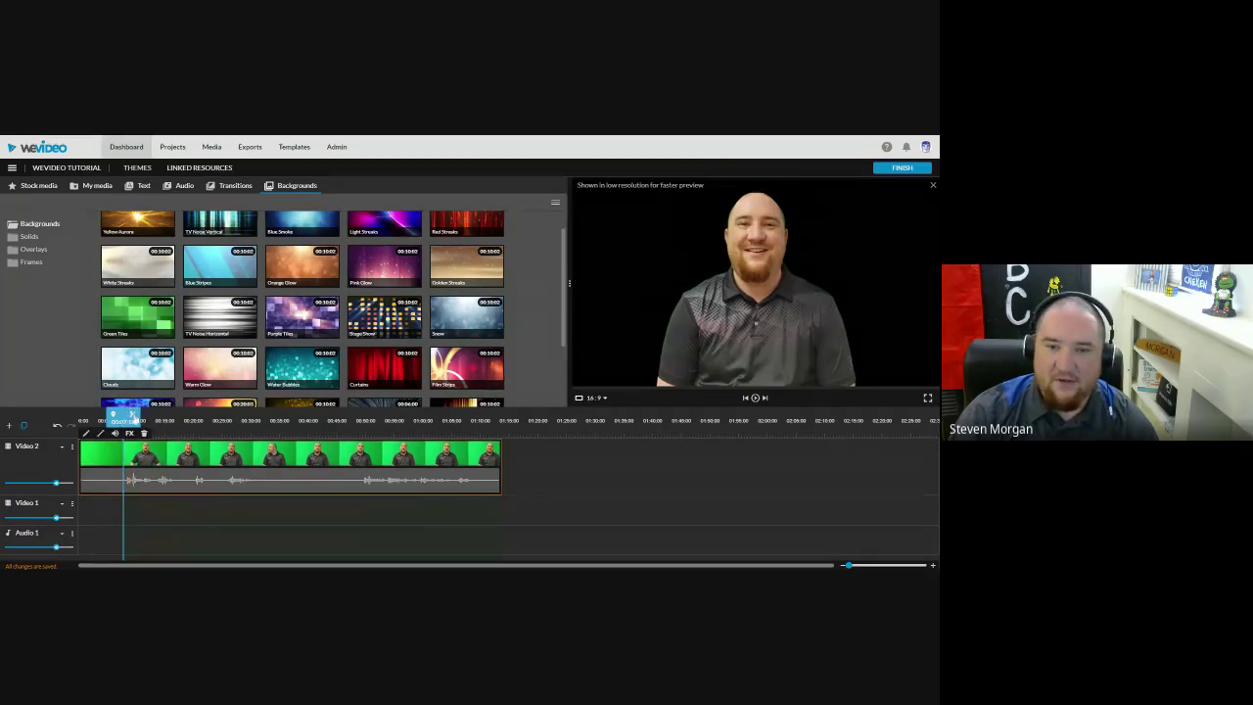
Step: Split off the silent opening, delete it, and slide the remaining clip to 0:00
key("s")
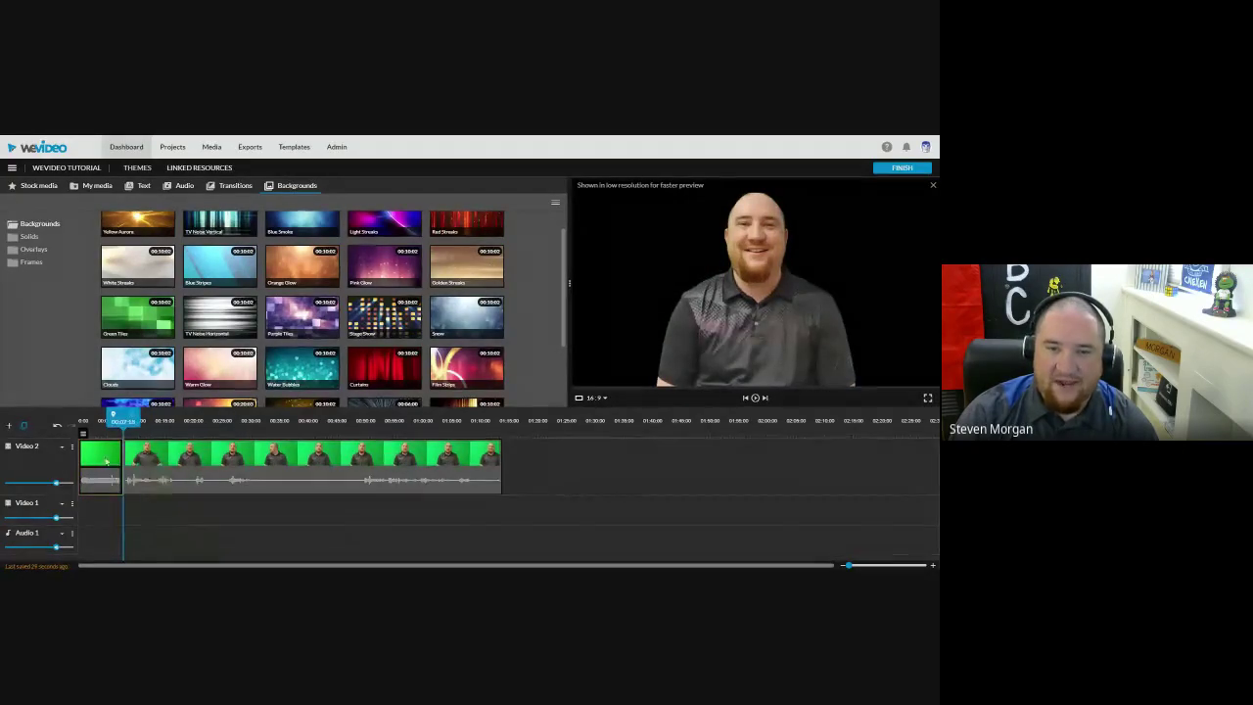
left_click(173, 480)
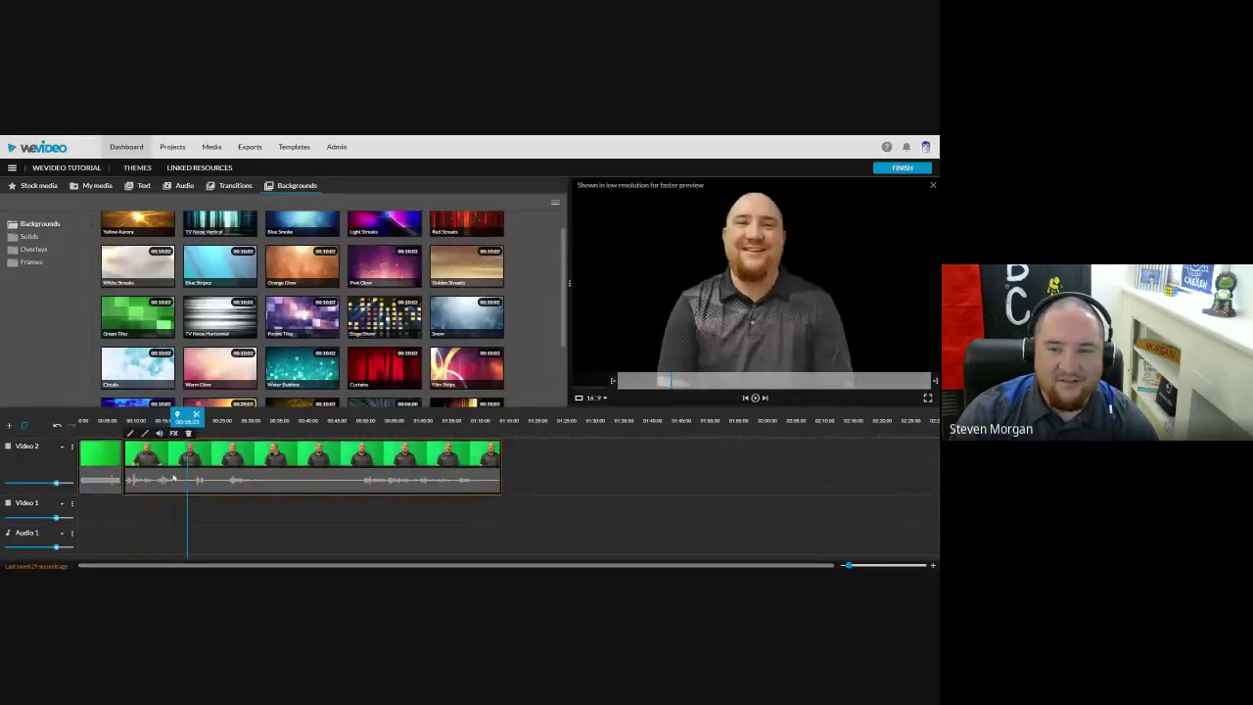
left_click(107, 473)
key("Delete")
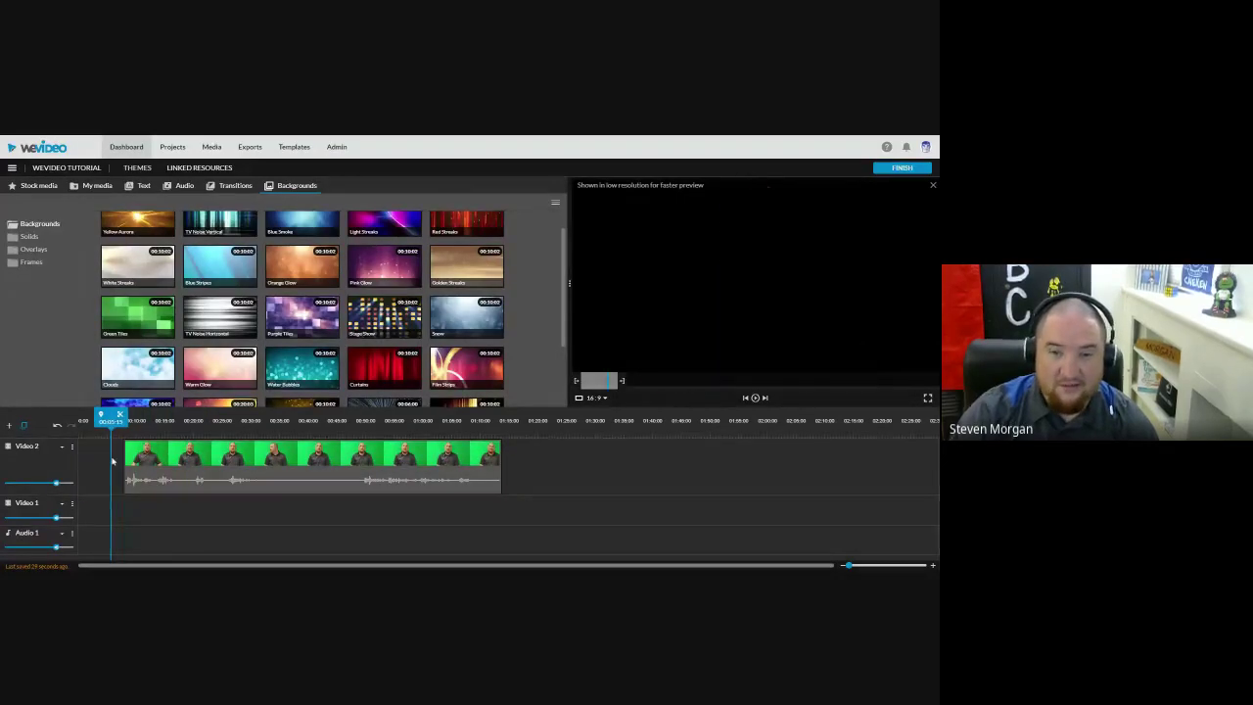
left_click_drag(163, 458, 119, 458)
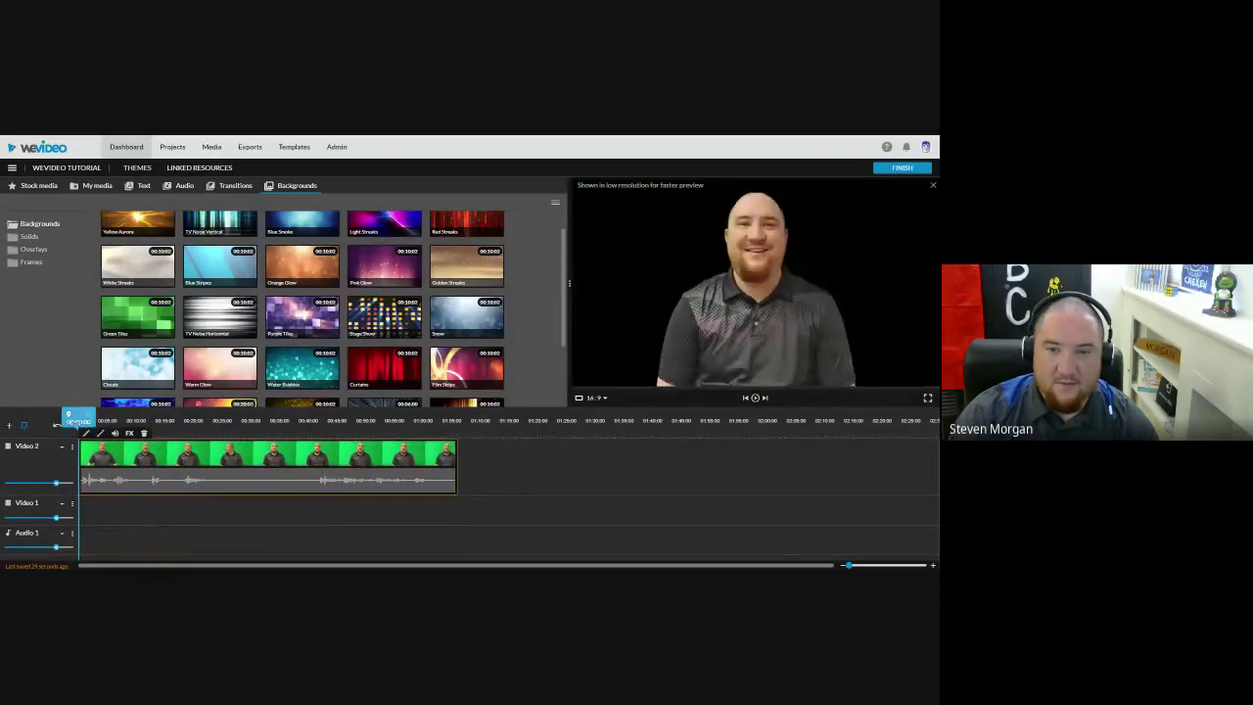
Step: Play back the trimmed clip, rewind to about 3 seconds, and select it
left_click(755, 398)
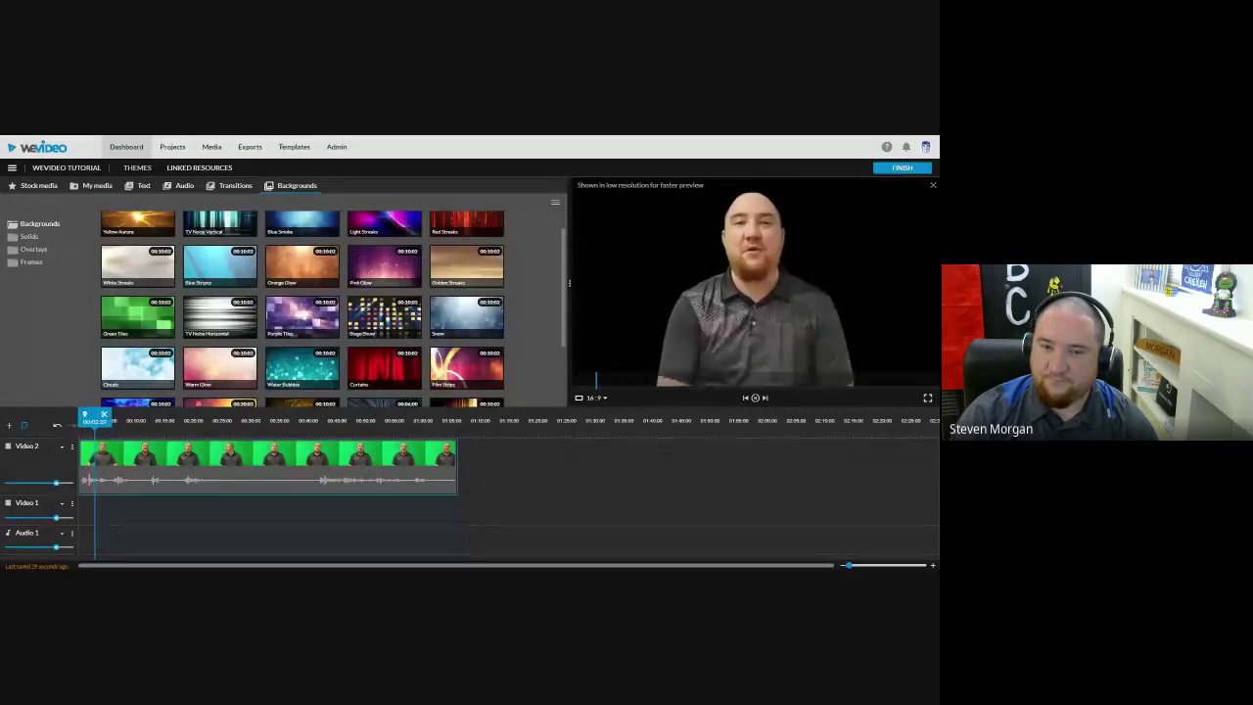
left_click(755, 398)
left_click(755, 399)
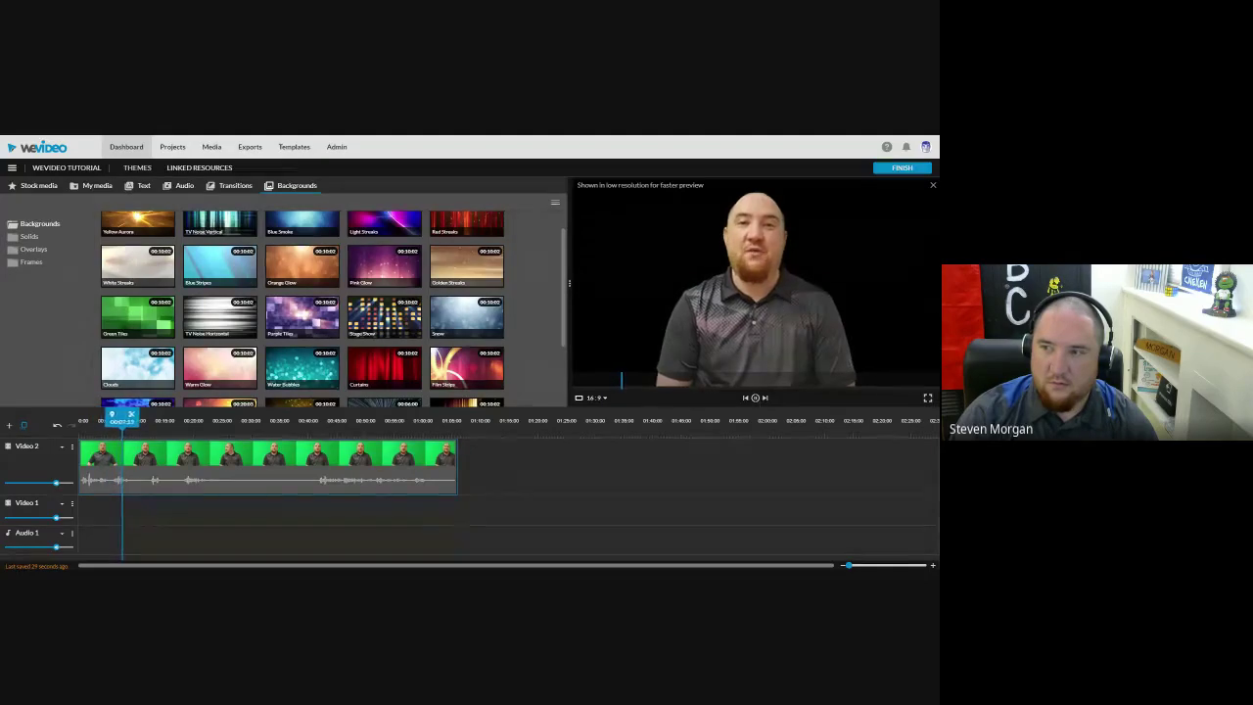
left_click(755, 399)
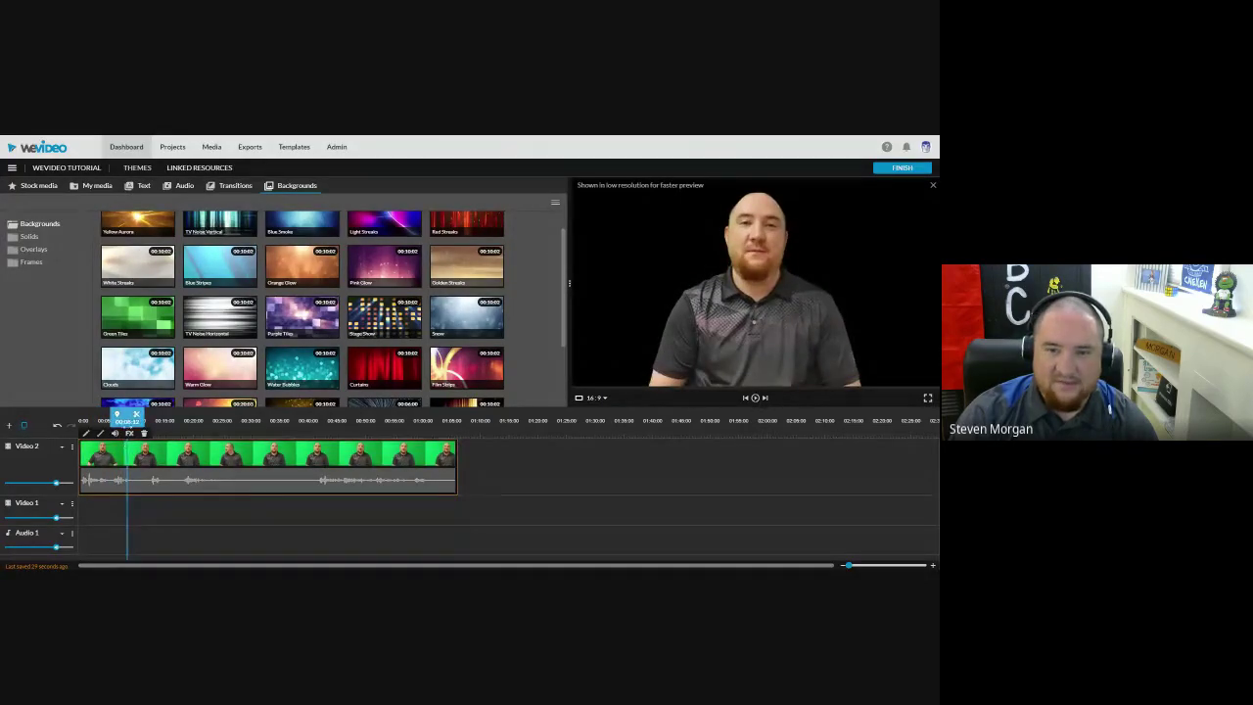
left_click_drag(129, 415, 110, 415)
left_click(132, 490)
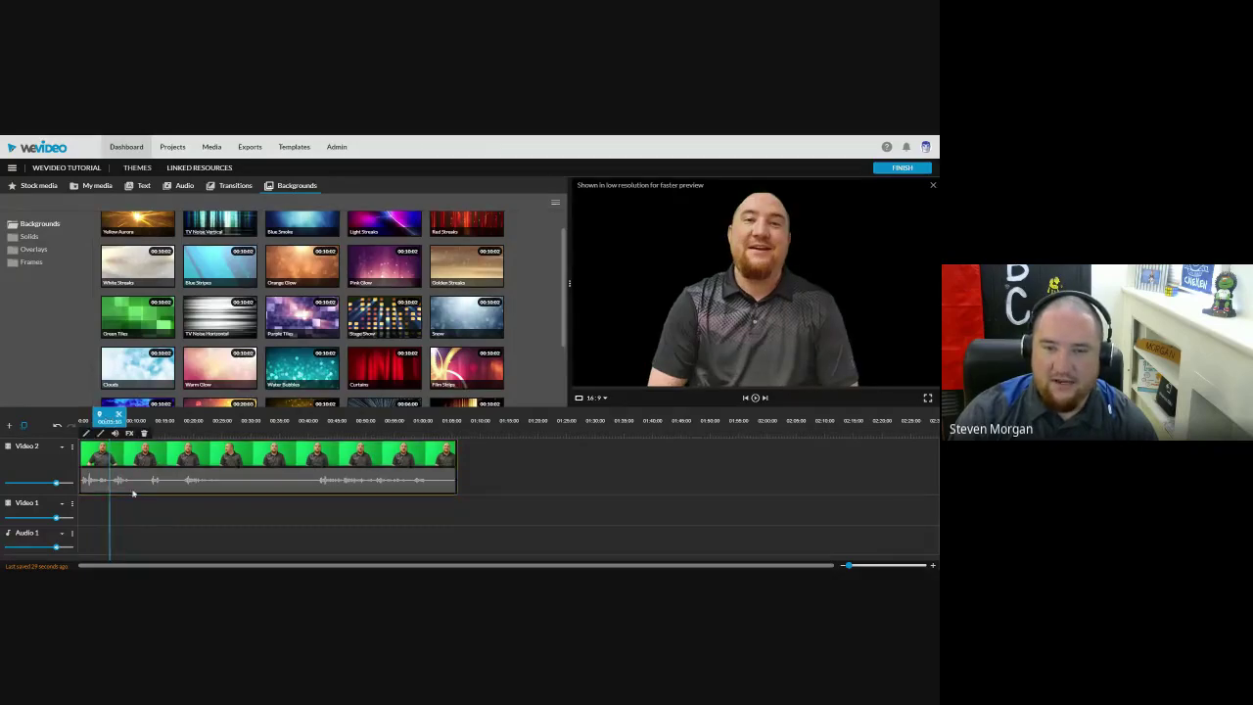
Step: Split the presenter clip on Video 2 and shift the later part right to leave a gap
key("s")
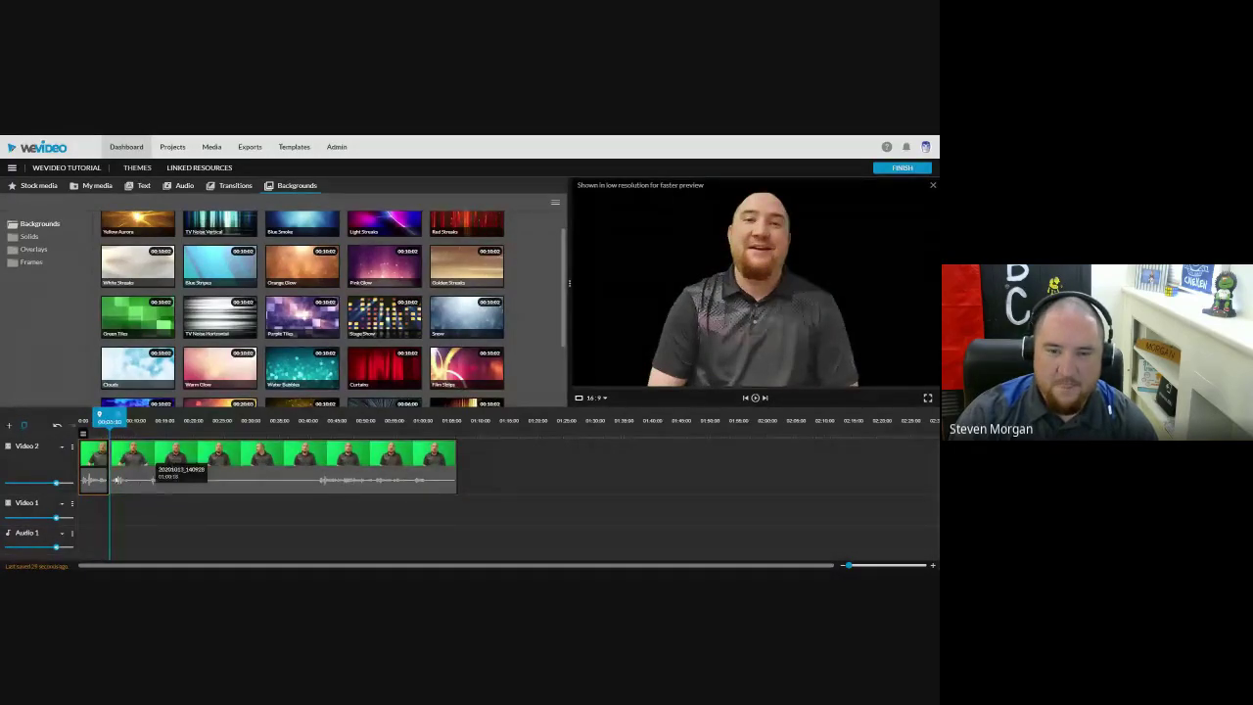
left_click(130, 468)
left_click_drag(130, 468, 179, 468)
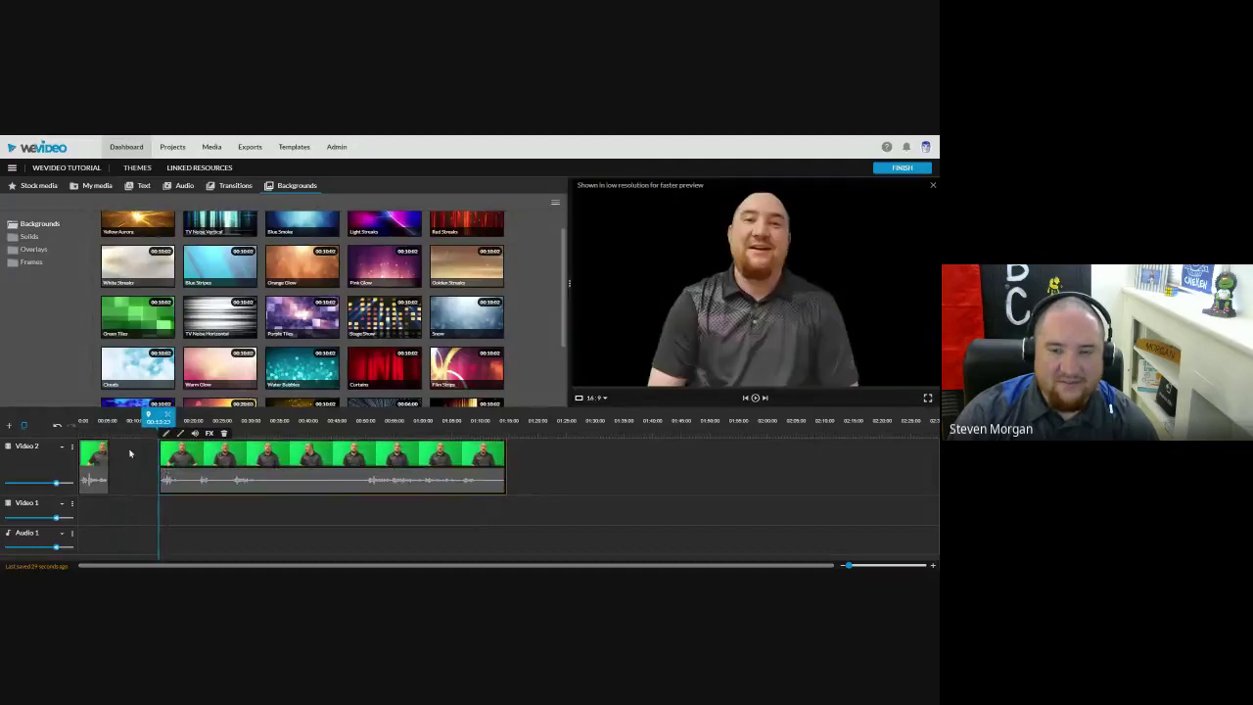
left_click_drag(98, 421, 233, 445)
key("space")
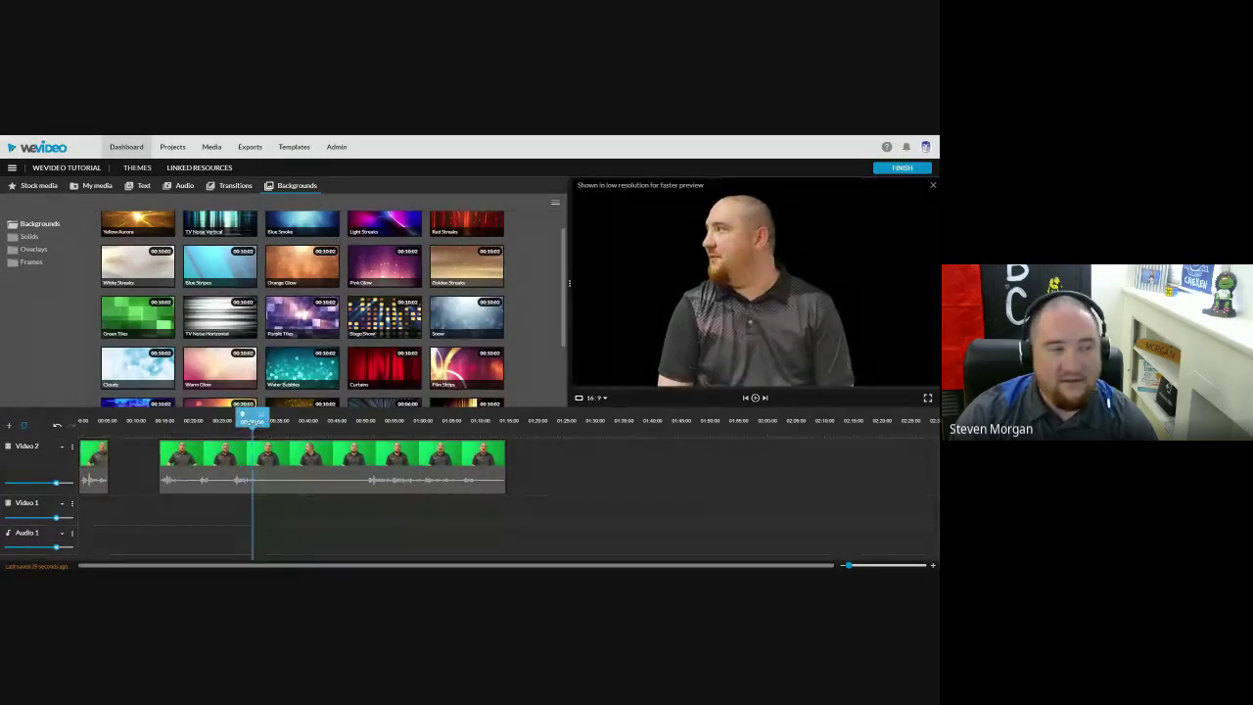
left_click_drag(252, 421, 369, 446)
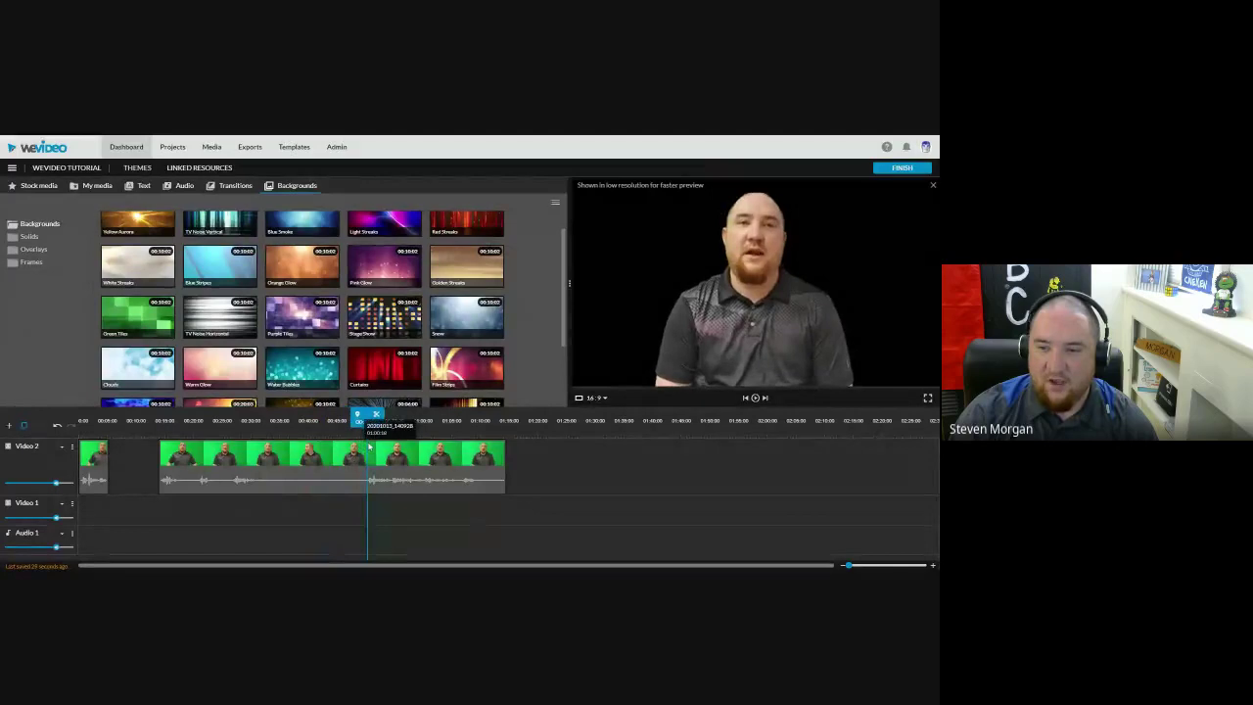
Step: Split the clip again and delete the split-off section, then undo the move and deletion
left_click(317, 489)
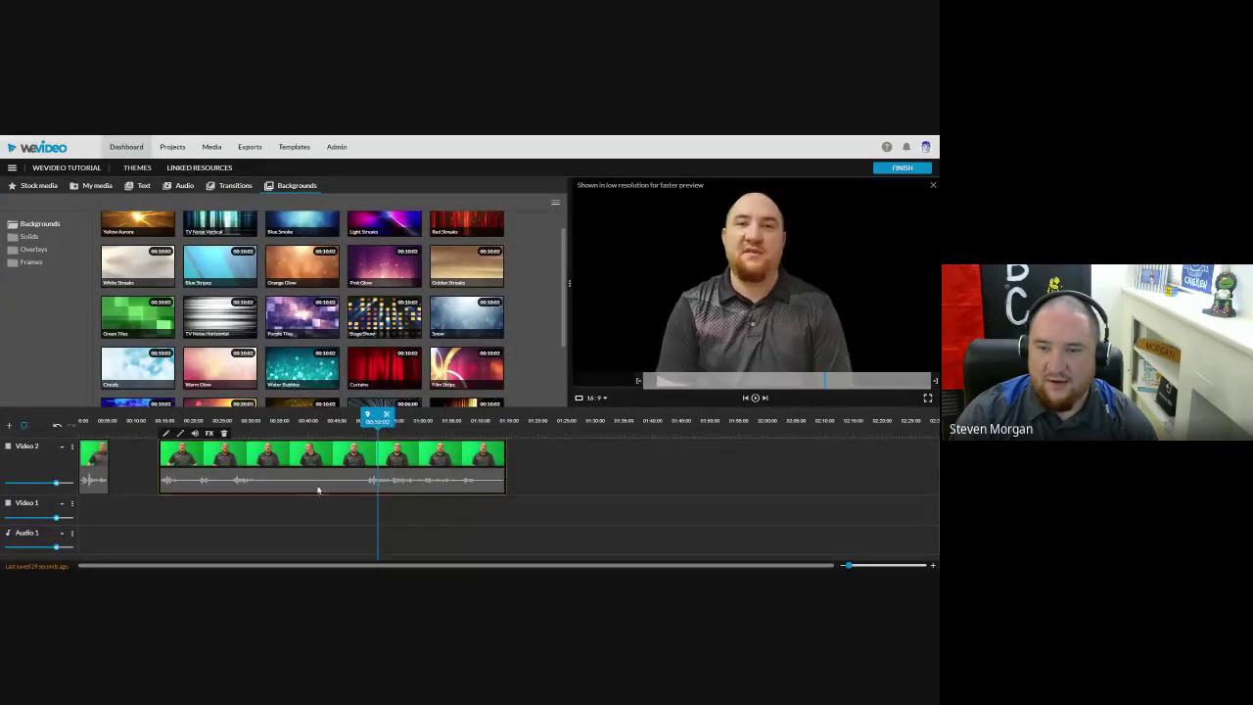
key("s")
left_click_drag(307, 477, 295, 477)
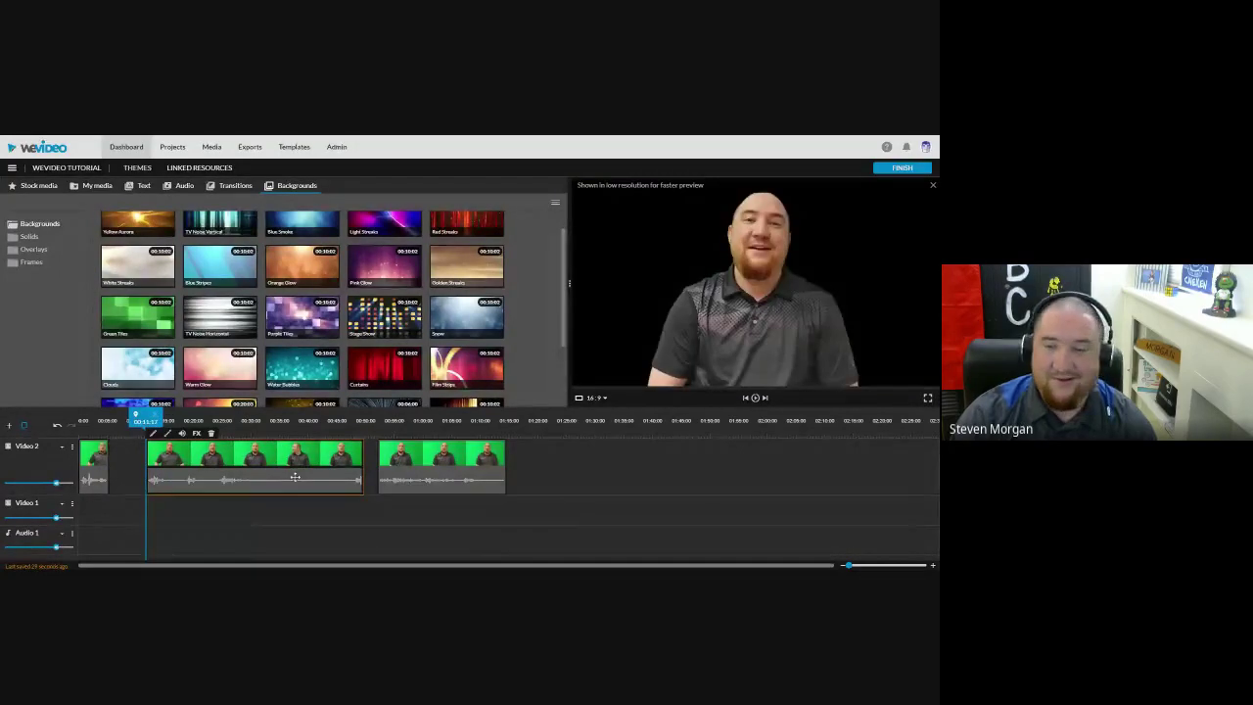
key("Delete")
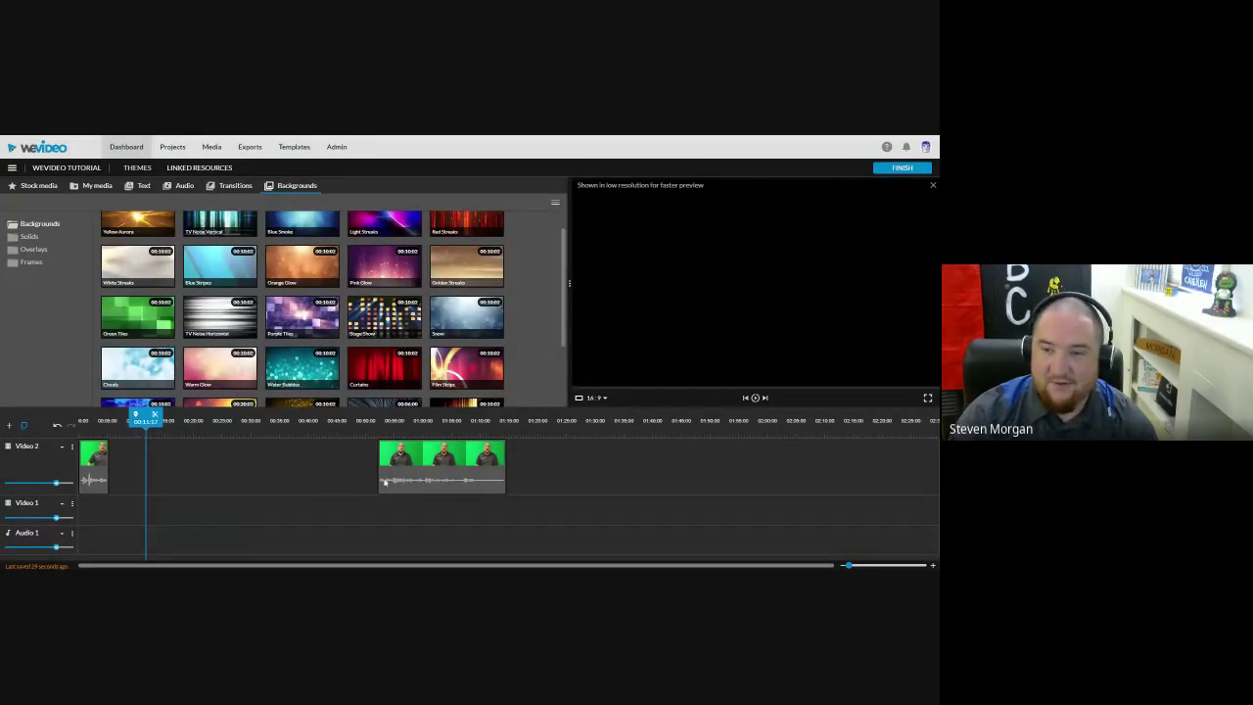
left_click_drag(384, 481, 140, 447)
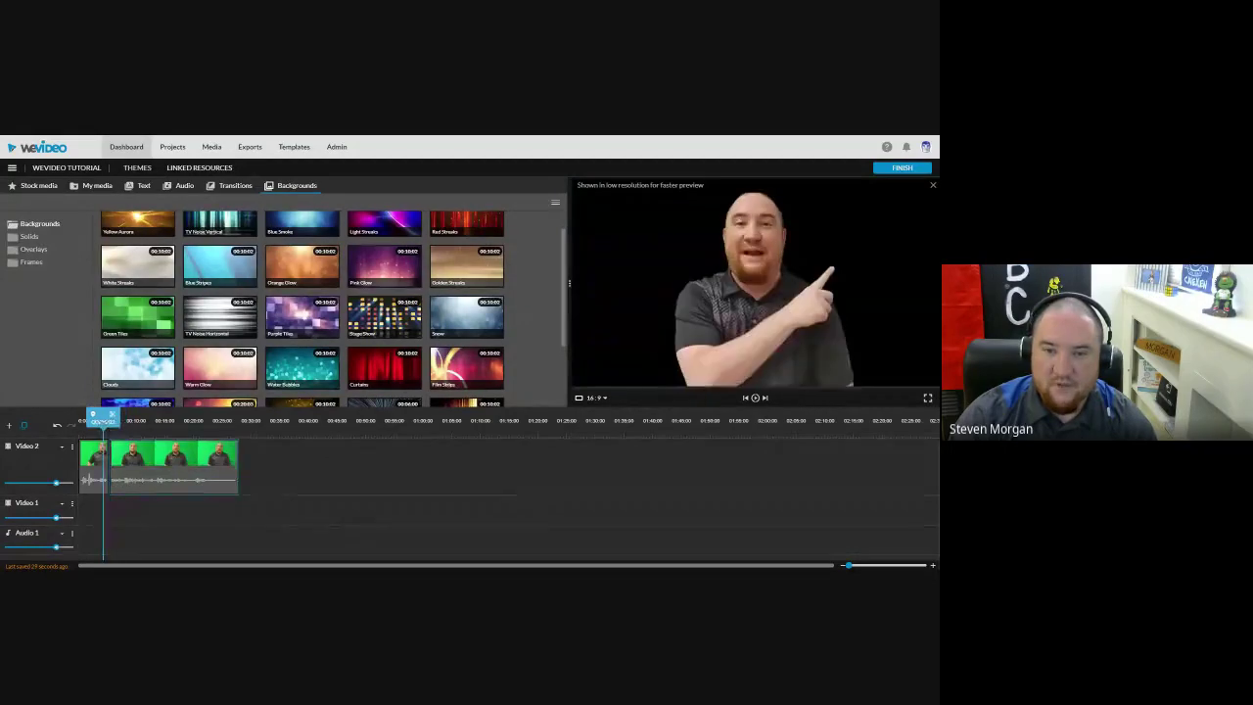
left_click(155, 464)
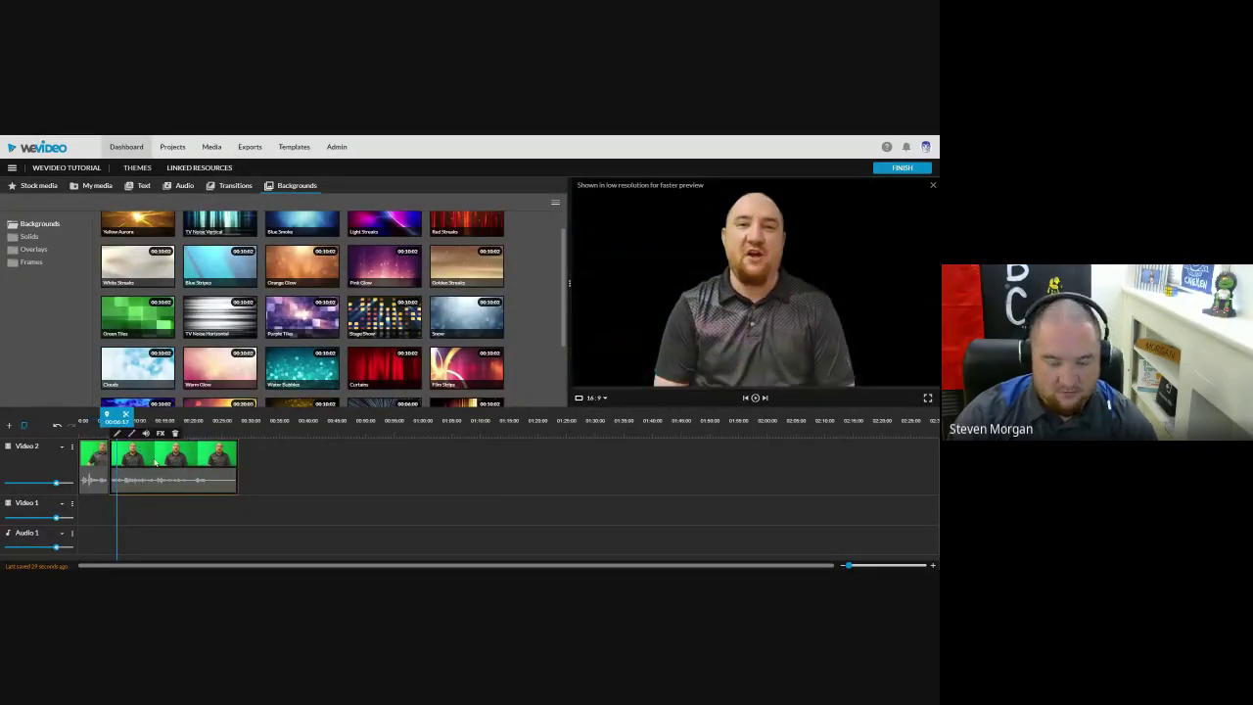
key("ctrl+z")
key("ctrl+z")
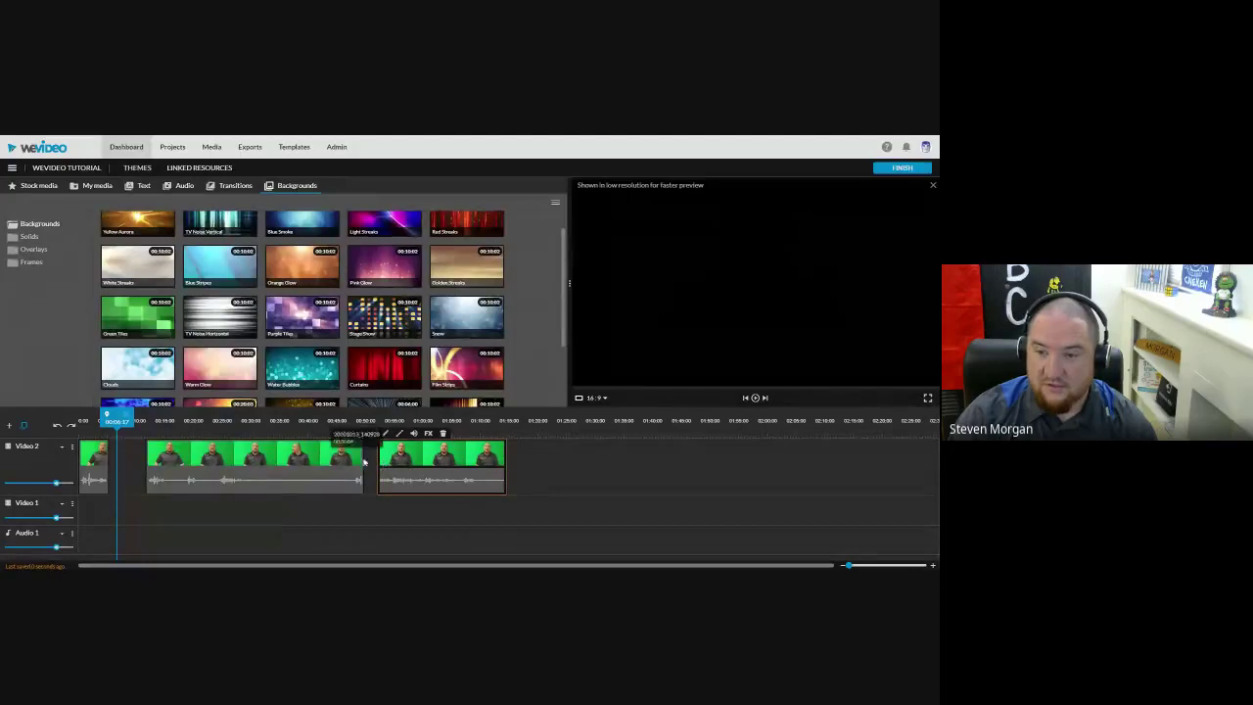
key("ctrl+z")
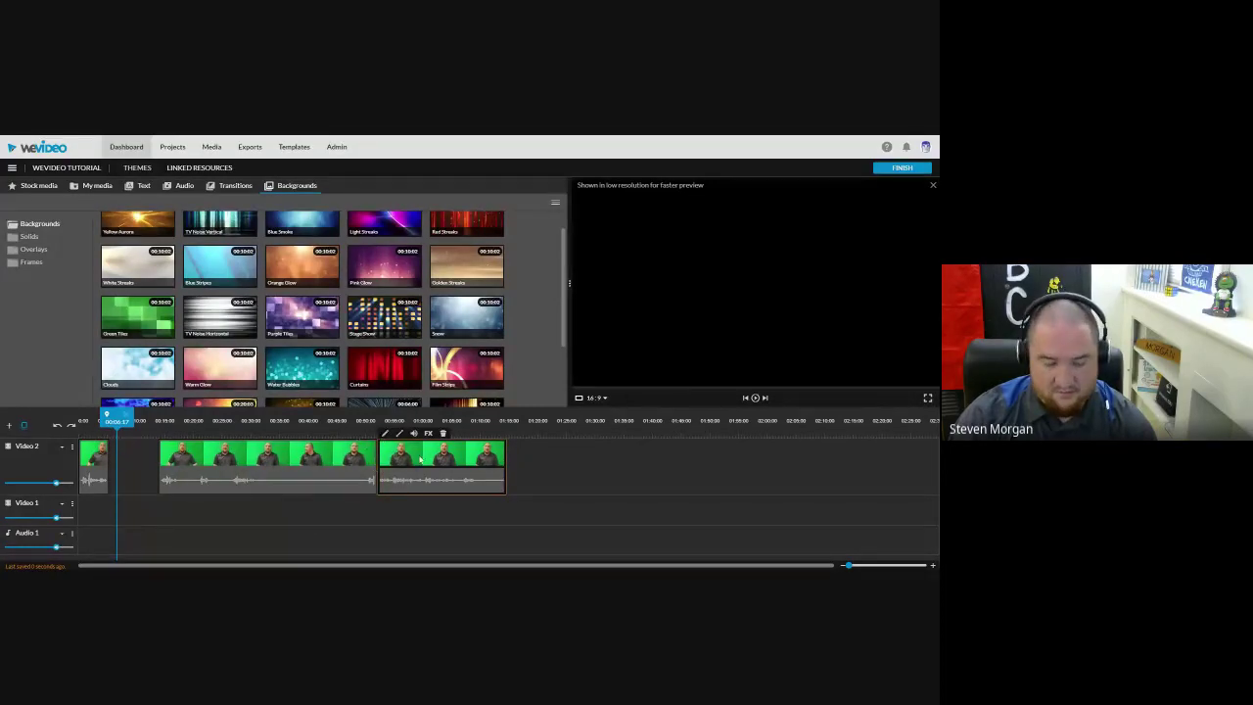
Step: Split the Video 2 clip at a new playhead position and select its left piece
left_click(362, 429)
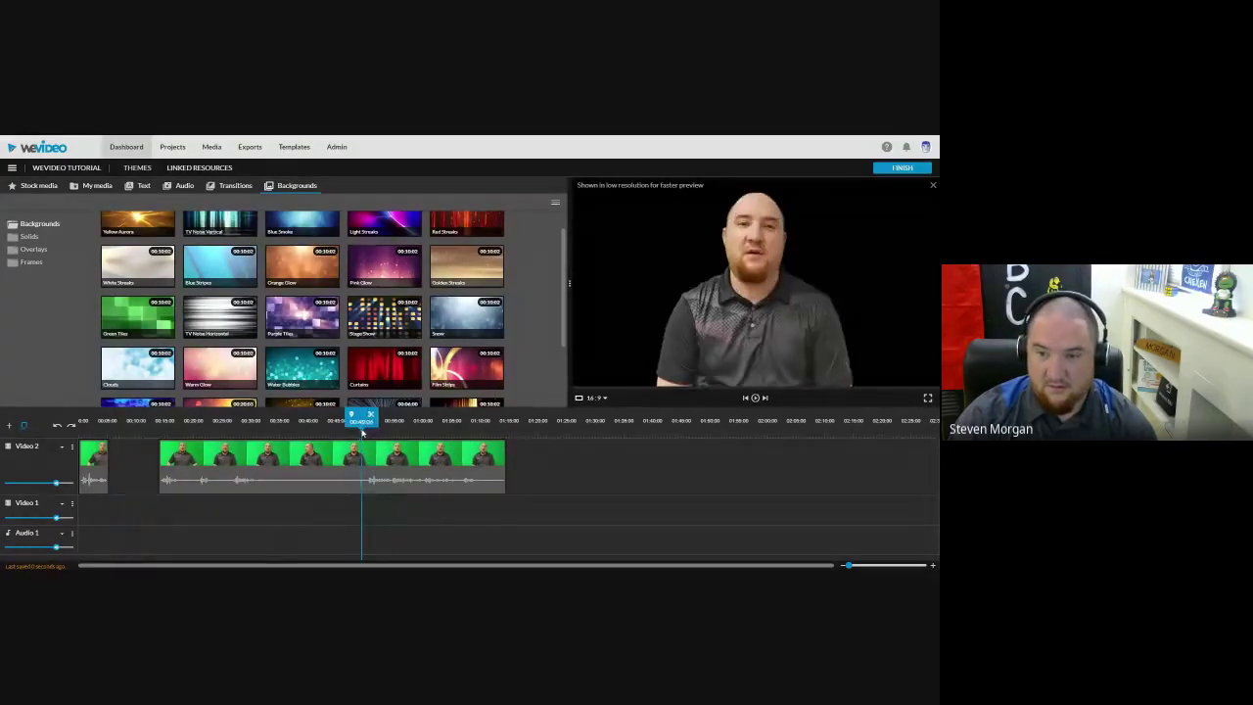
left_click(366, 423)
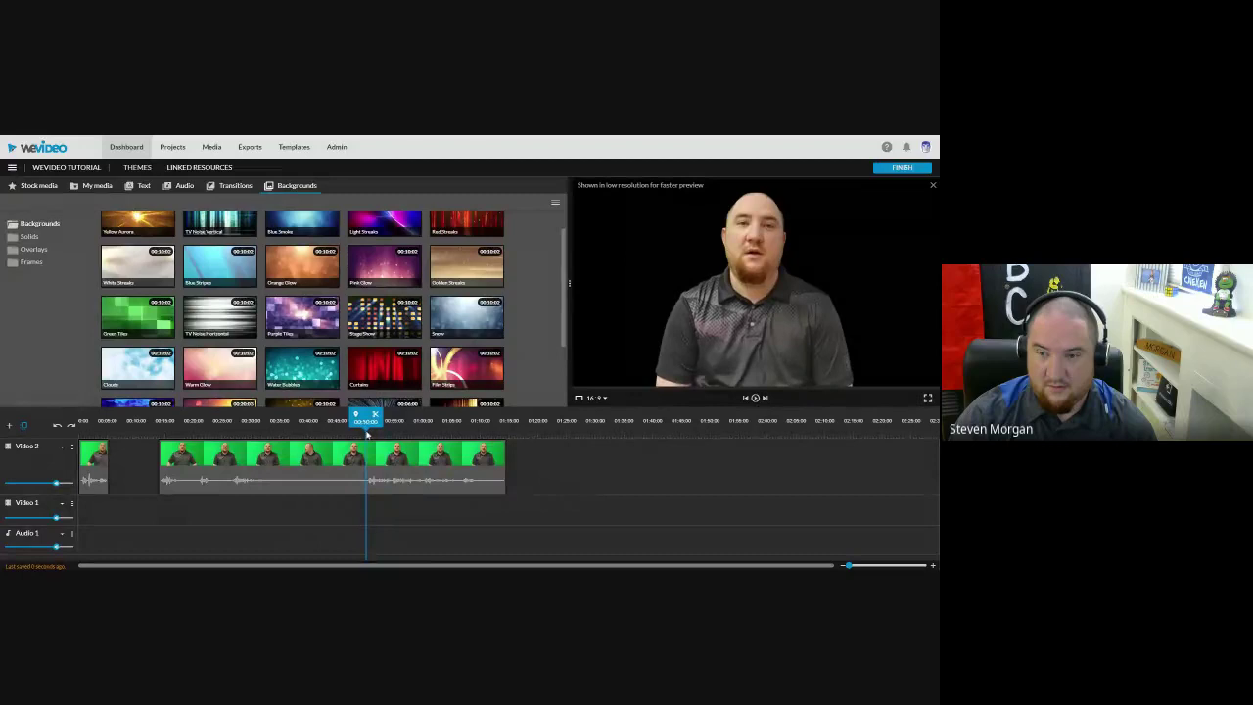
key("s")
left_click(337, 478)
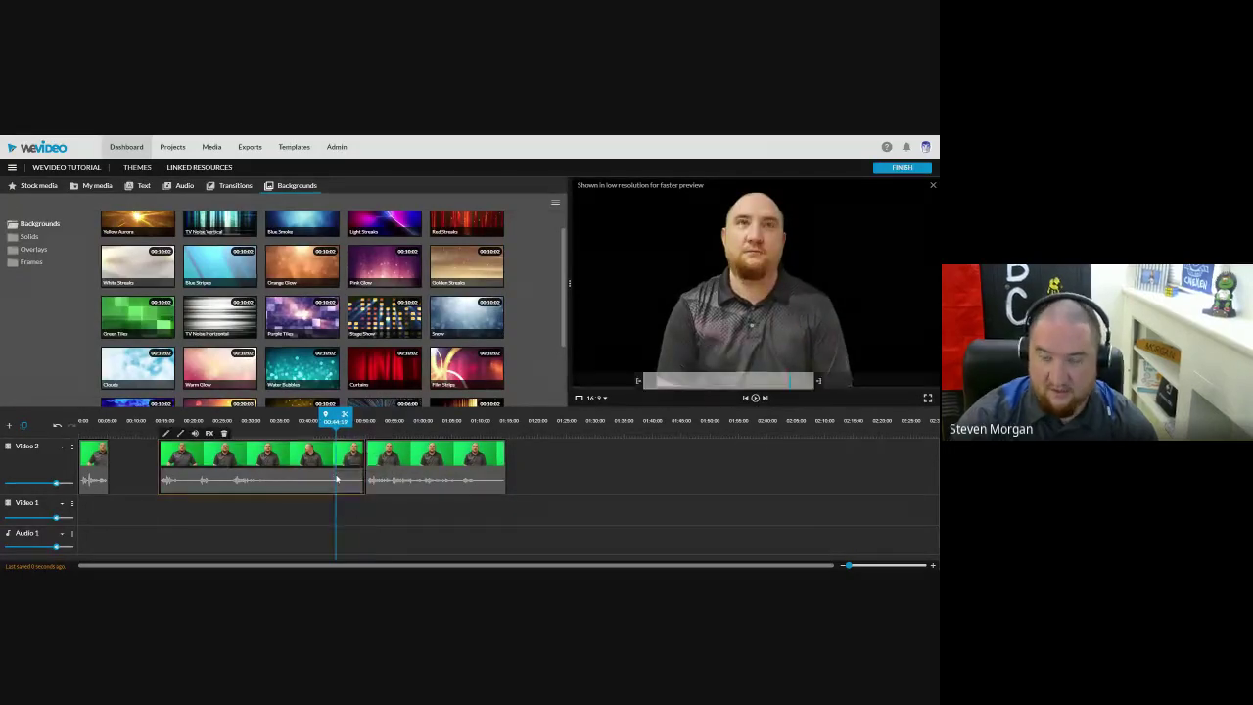
Step: Delete the selected left piece, then split the remaining presenter clip at the next cut point
key("Delete")
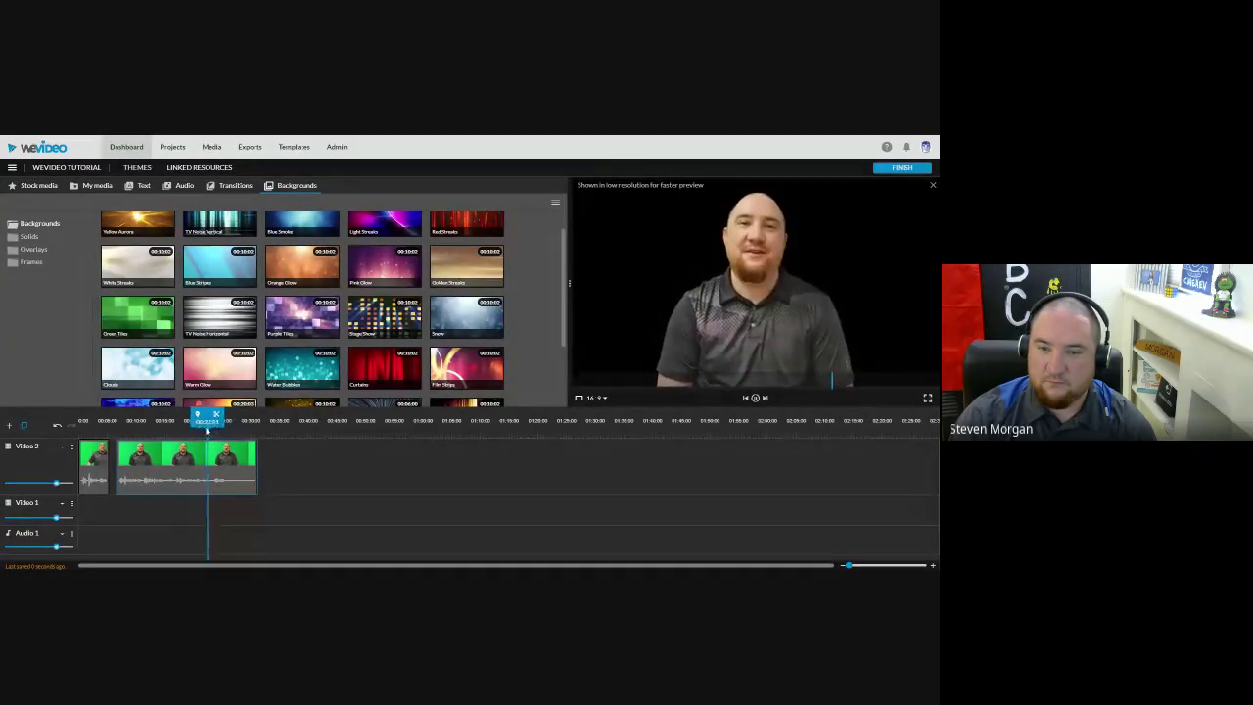
left_click(191, 420)
left_click_drag(191, 420, 188, 420)
left_click(207, 469)
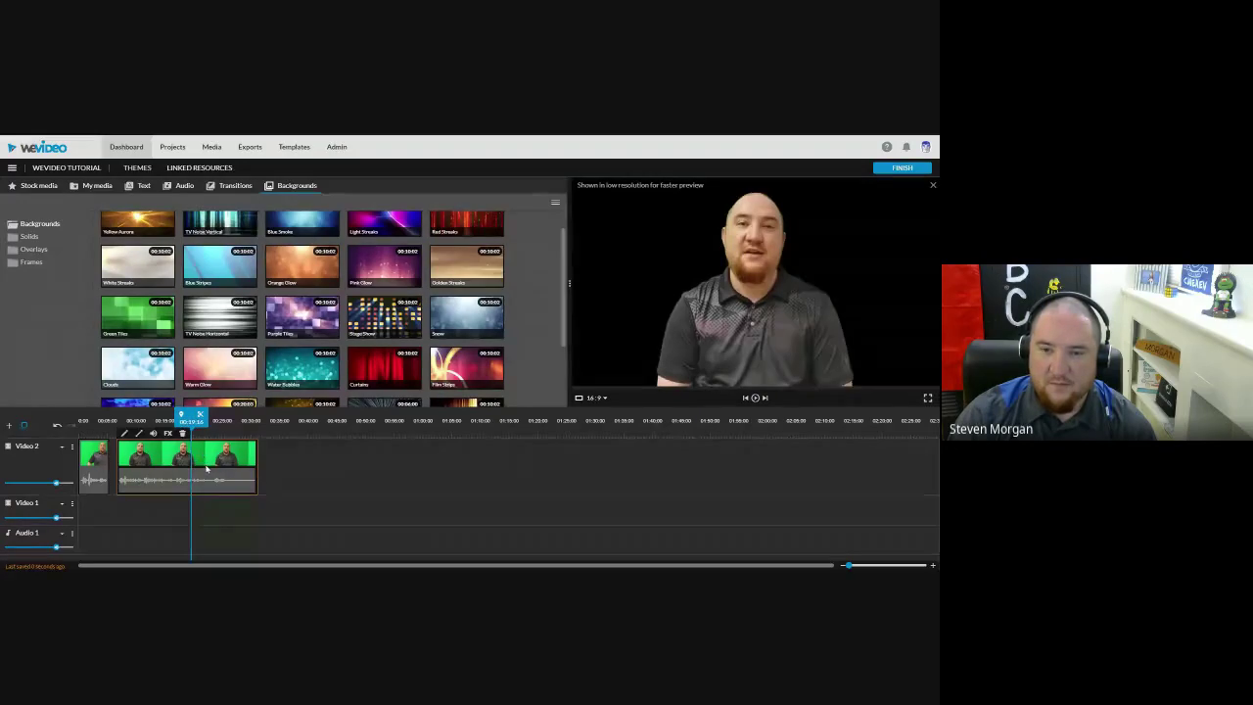
key("s")
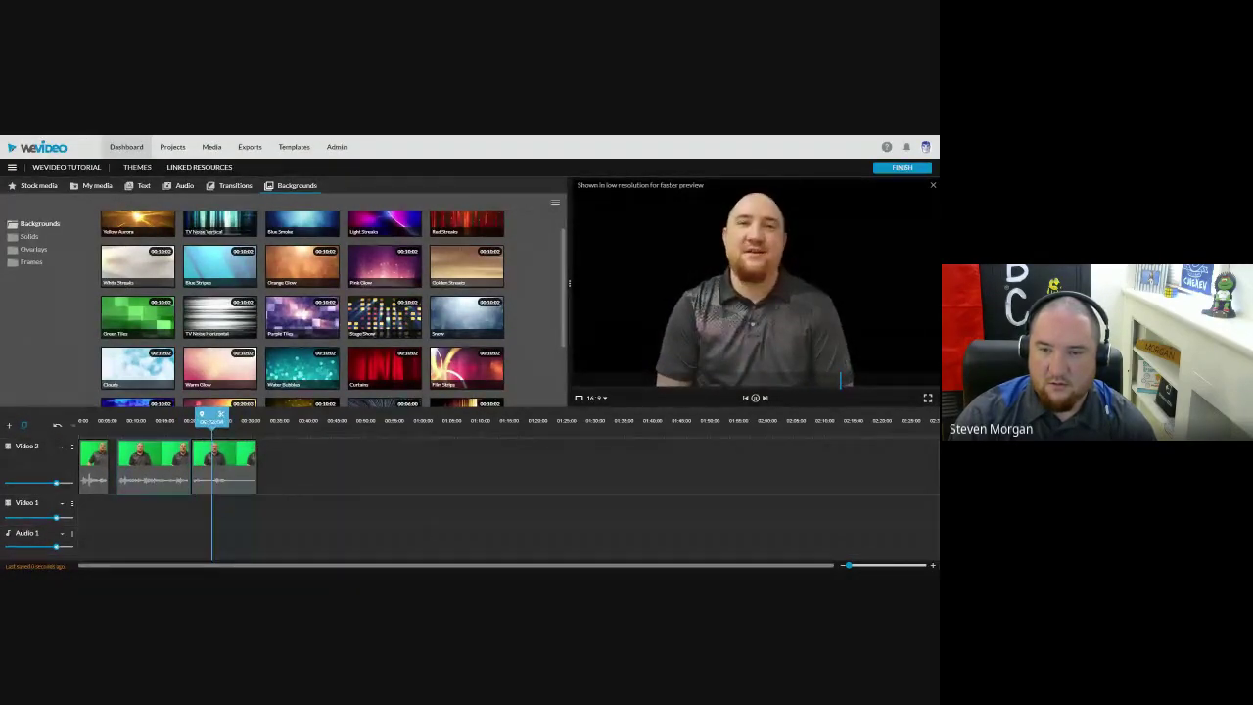
Step: Split the third Video 2 clip and move the split section left to close the gap
key("space")
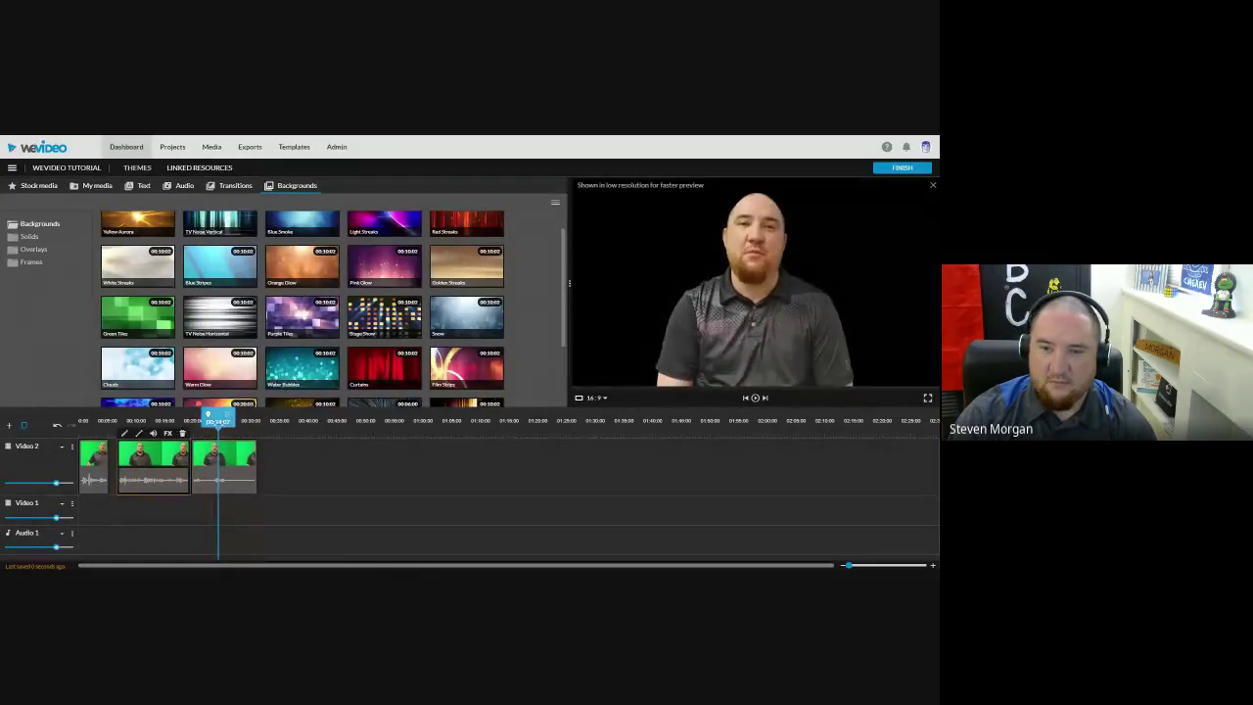
left_click(234, 485)
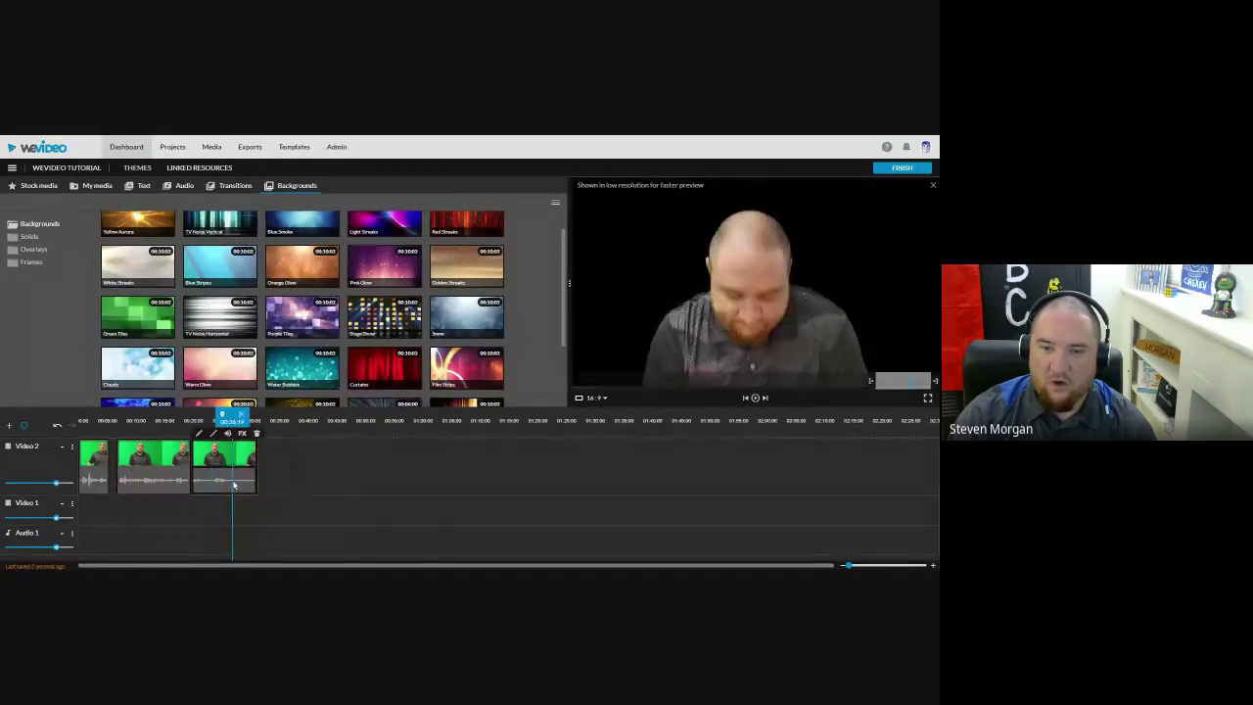
left_click(230, 421)
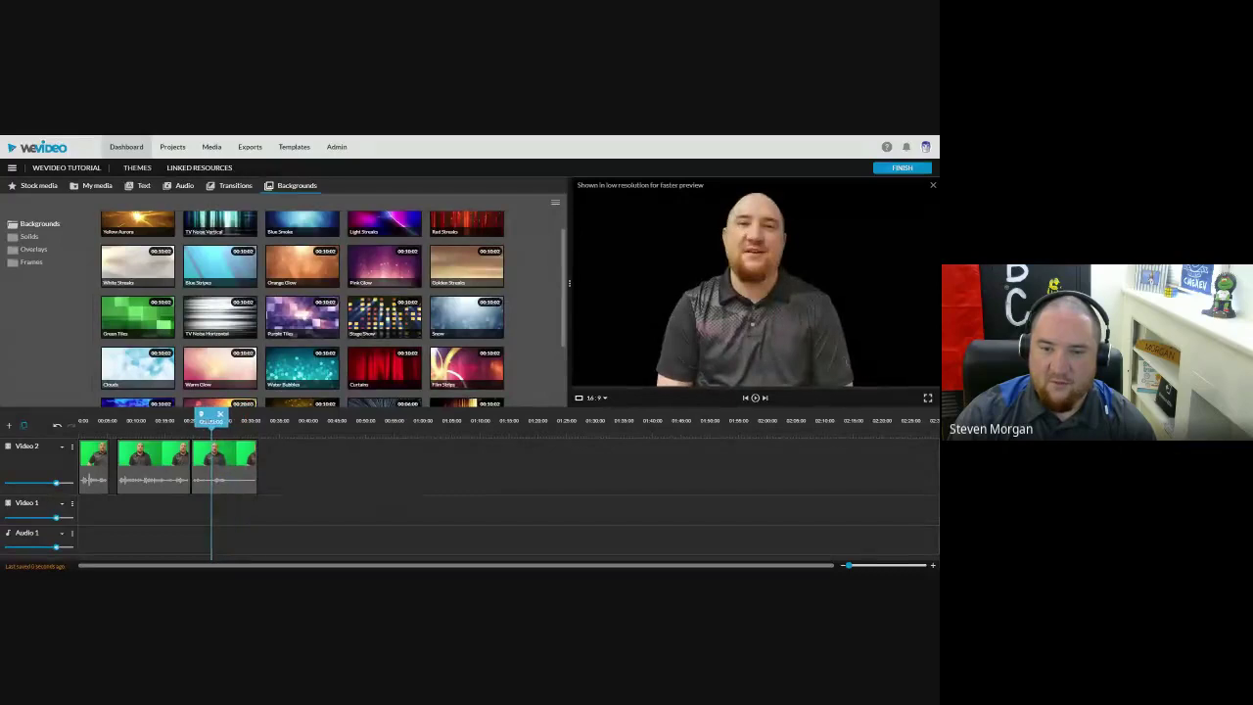
left_click(203, 415)
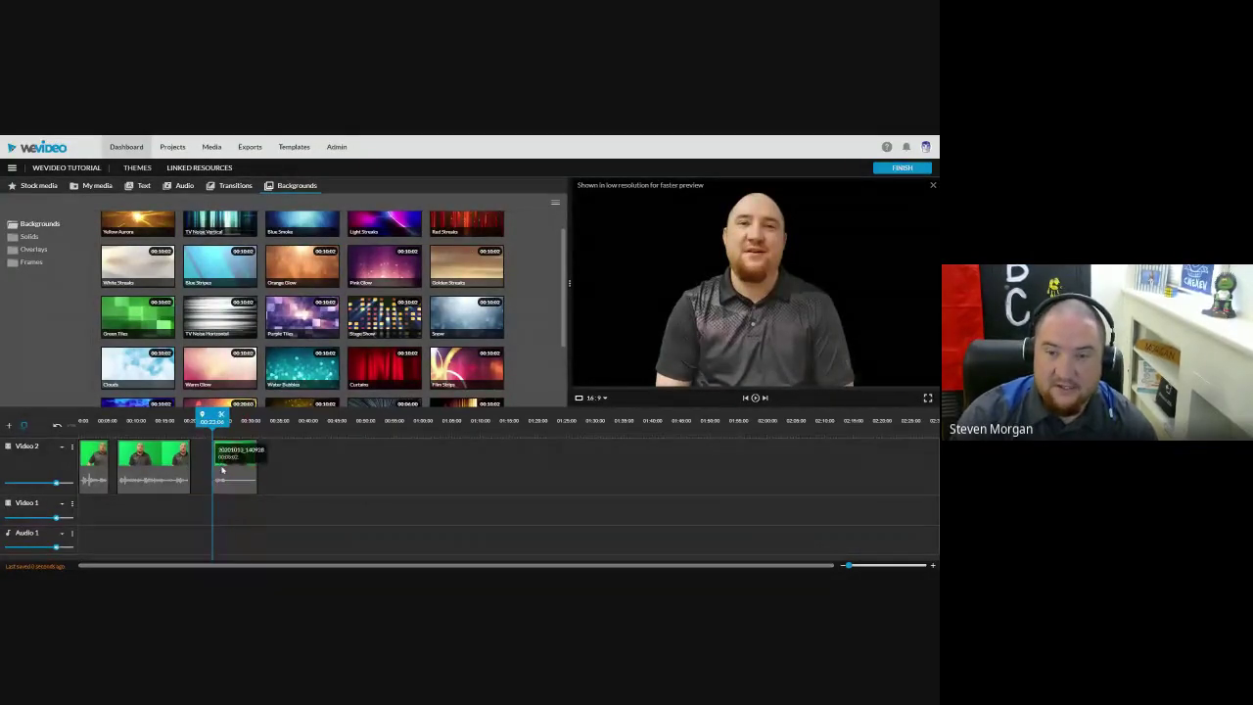
left_click_drag(208, 470, 157, 475)
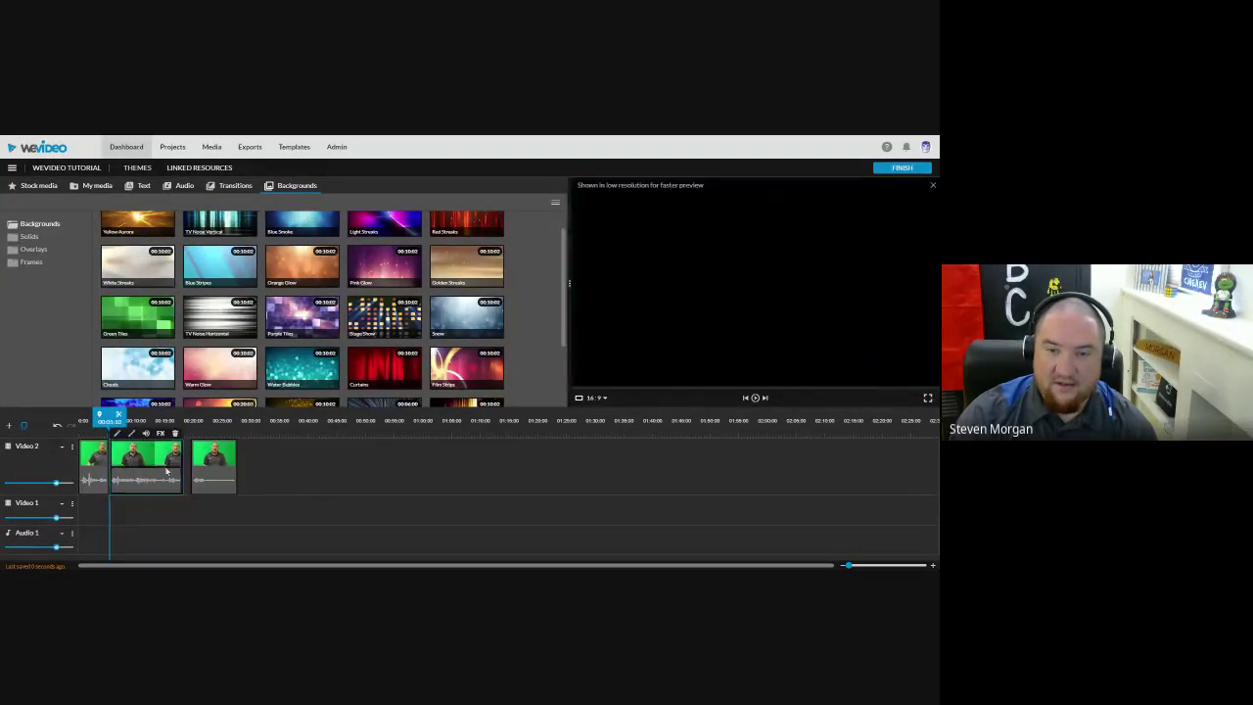
left_click(200, 472)
Step: Review the footage and delete the unwanted final clip on Video 2
left_click(104, 420)
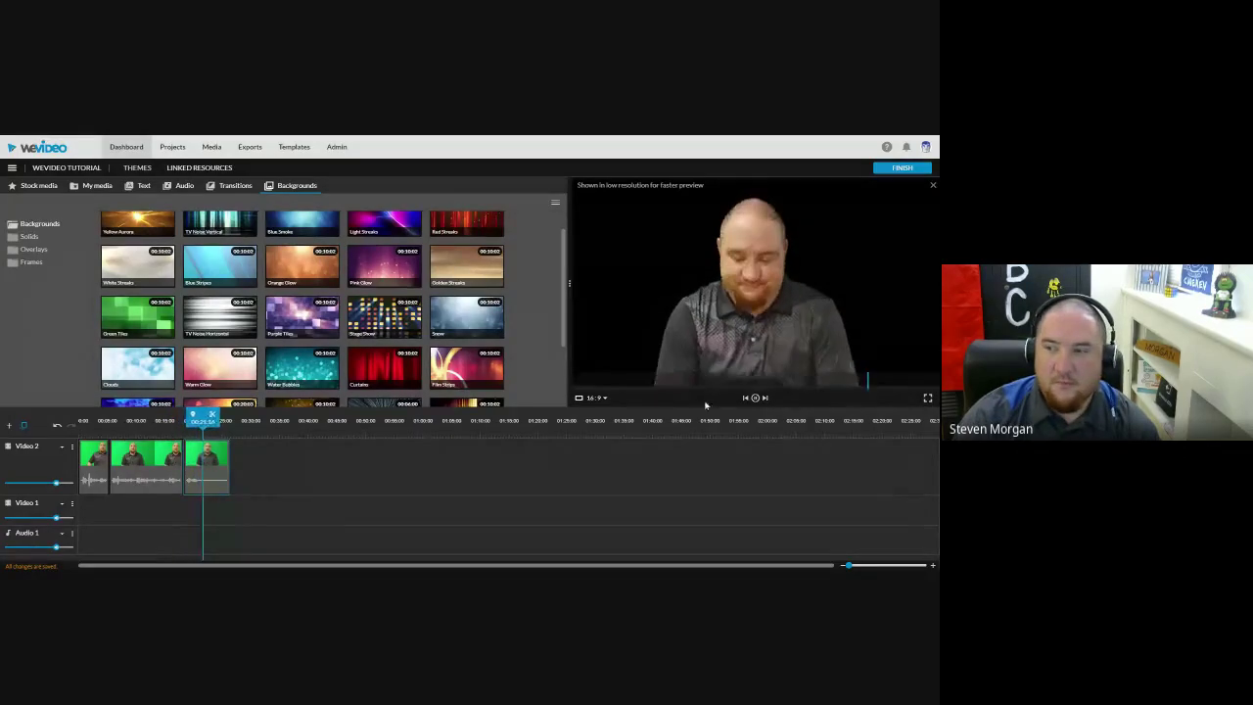
left_click(197, 420)
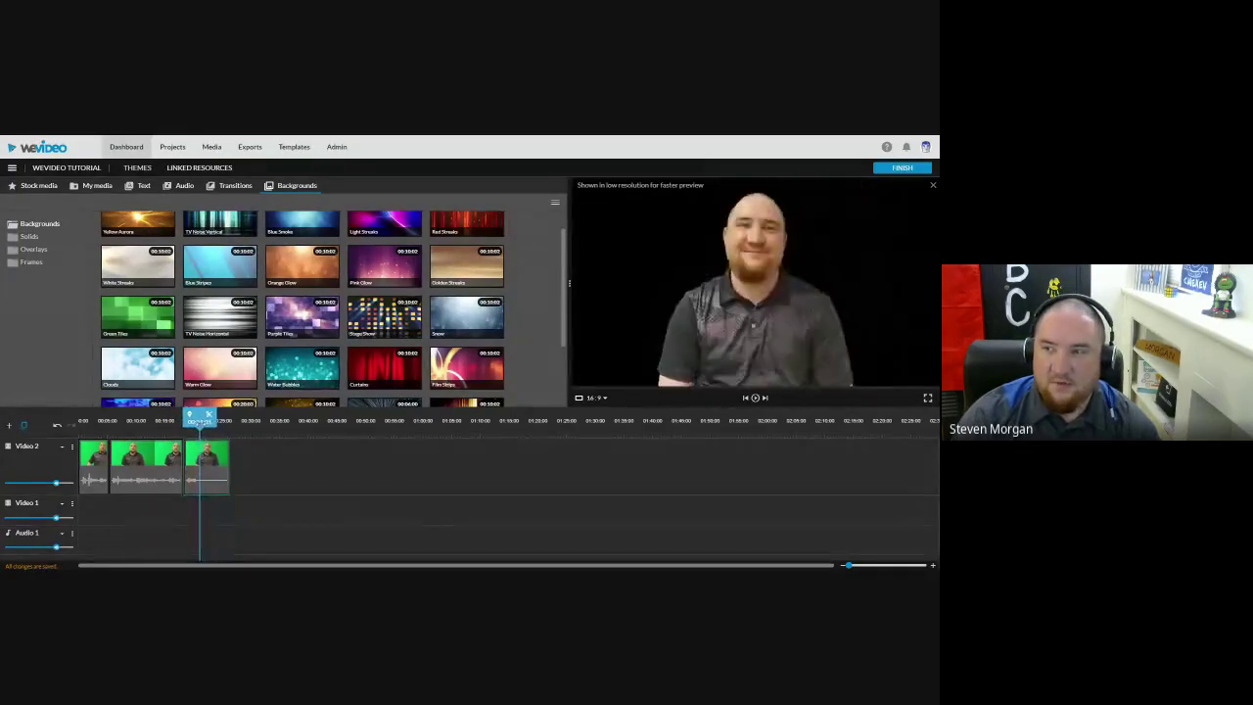
left_click(221, 473)
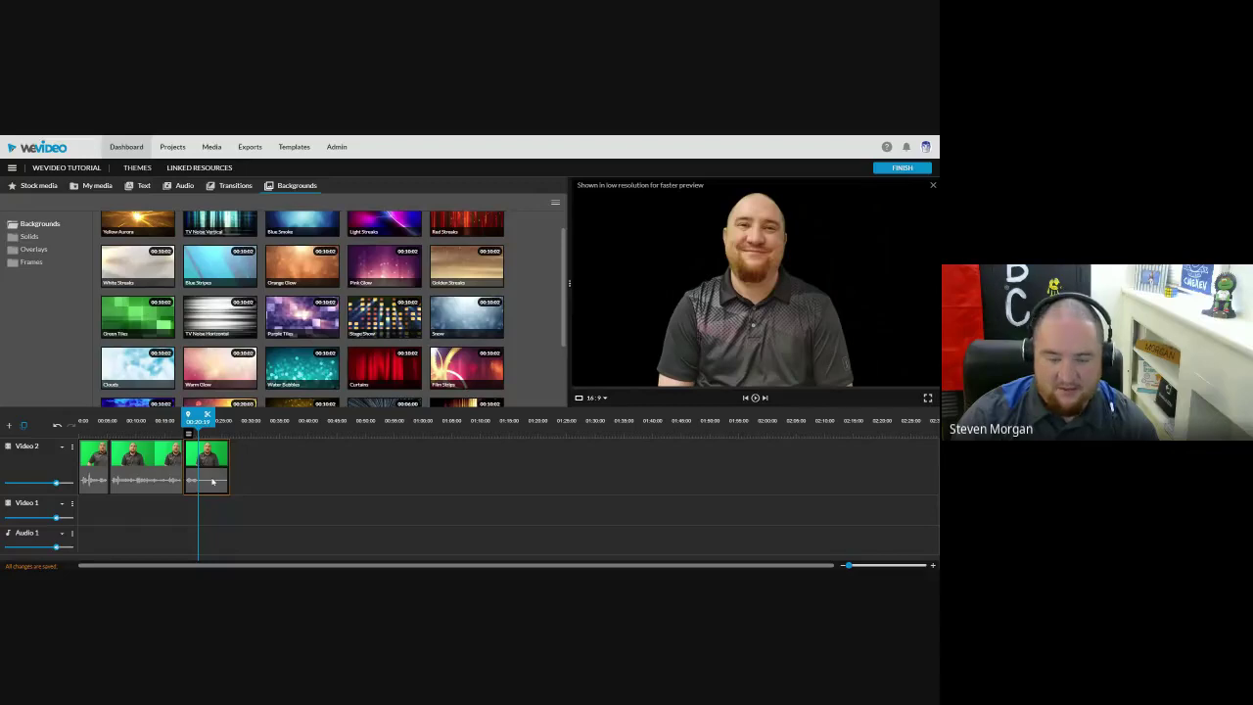
key("Delete")
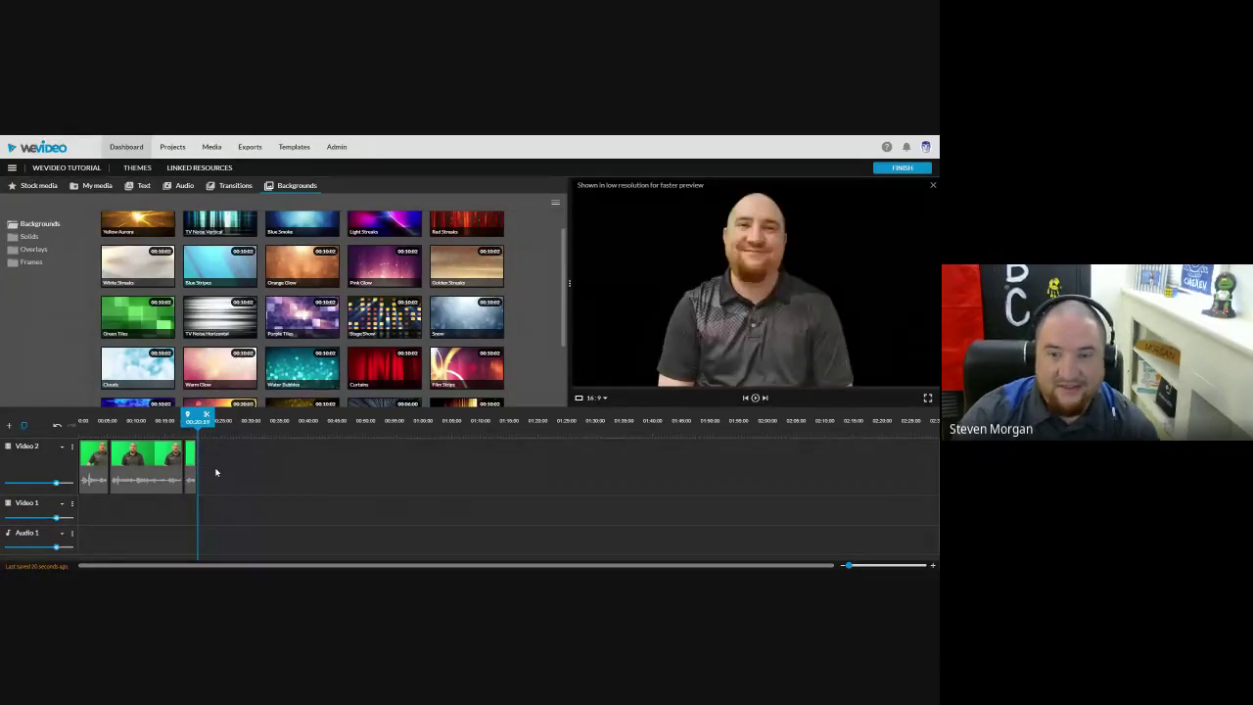
Step: Add the Blue Stripes background to the start of the Video 1 track
left_click_drag(197, 416, 188, 431)
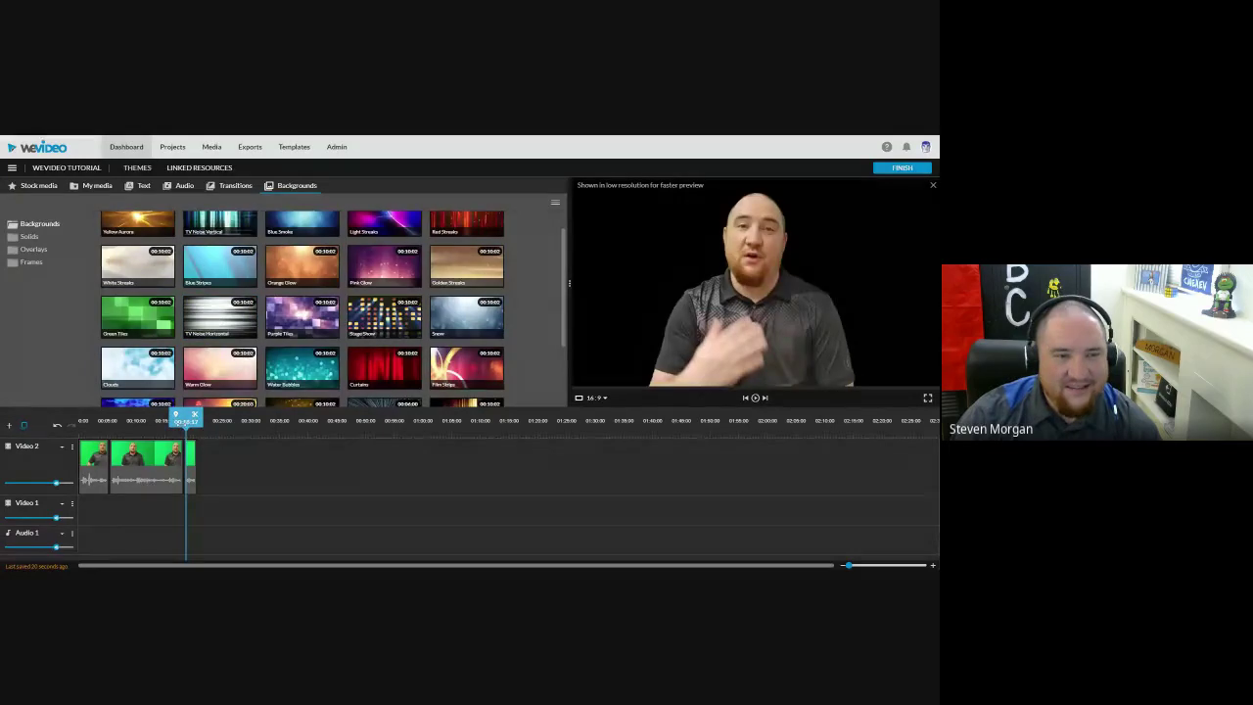
left_click_drag(186, 416, 182, 416)
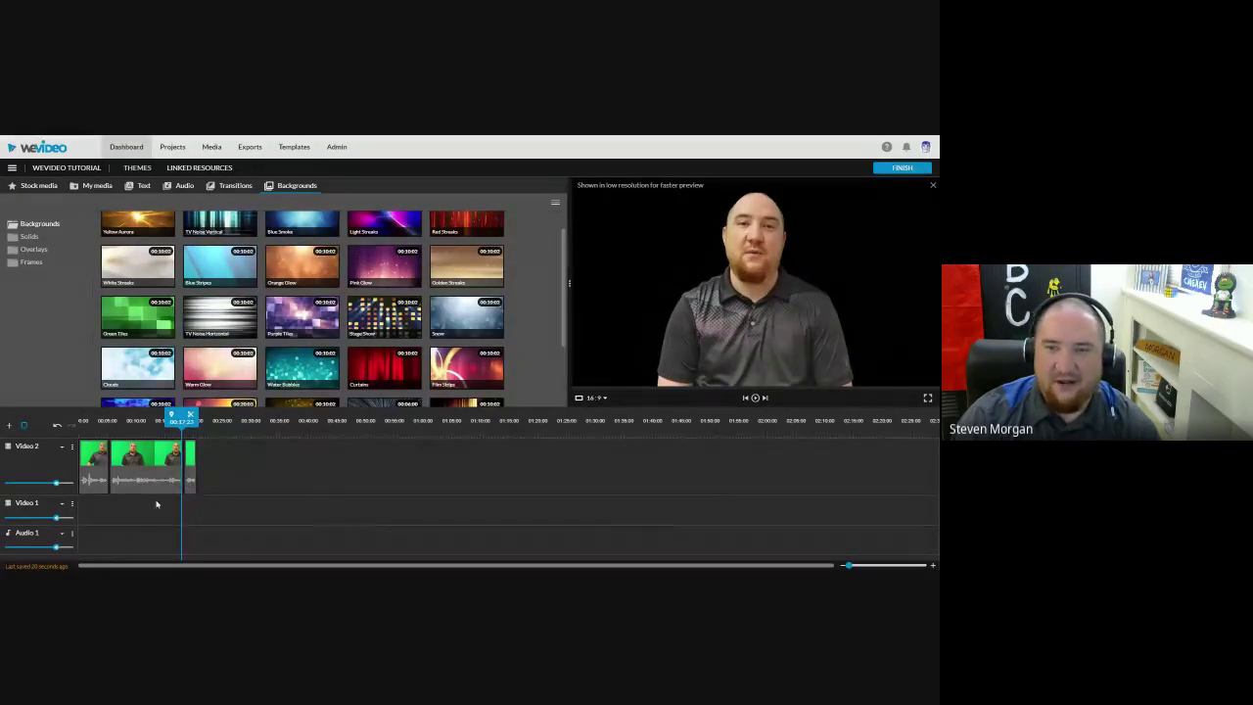
left_click_drag(232, 279, 93, 524)
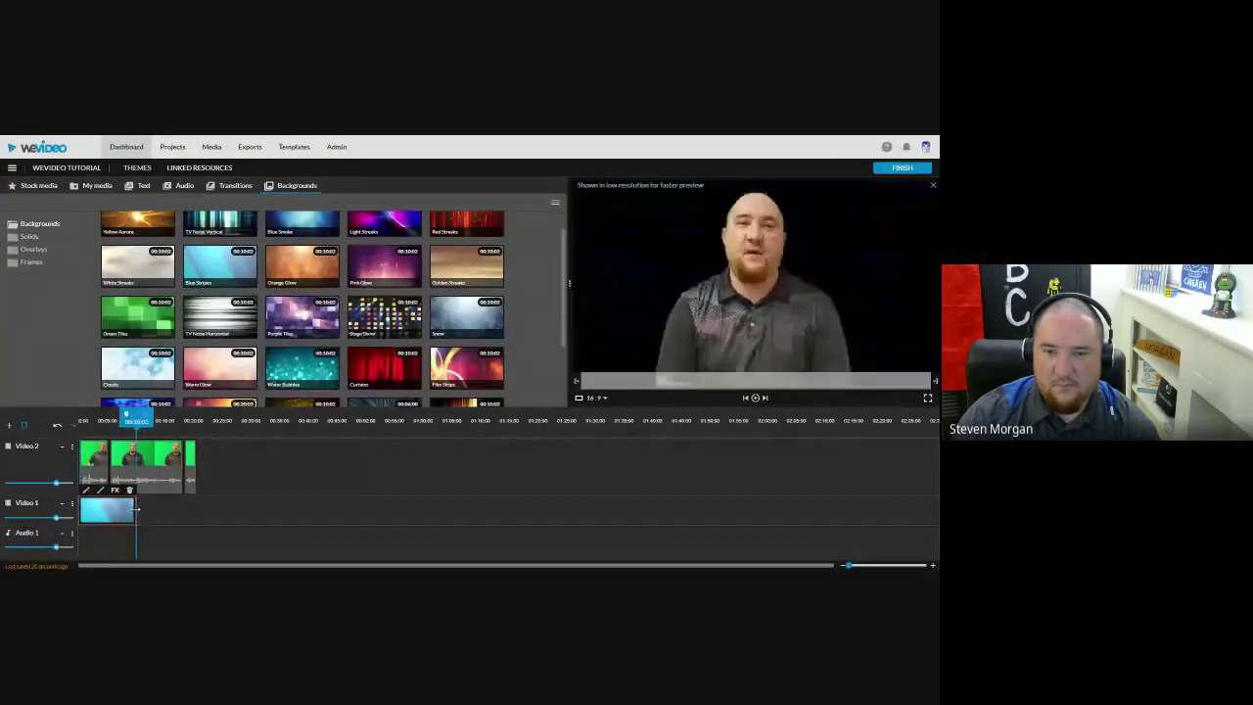
Step: Stretch the Blue Stripes background clip on Video 1 to match the presenter footage
left_click_drag(134, 509, 196, 511)
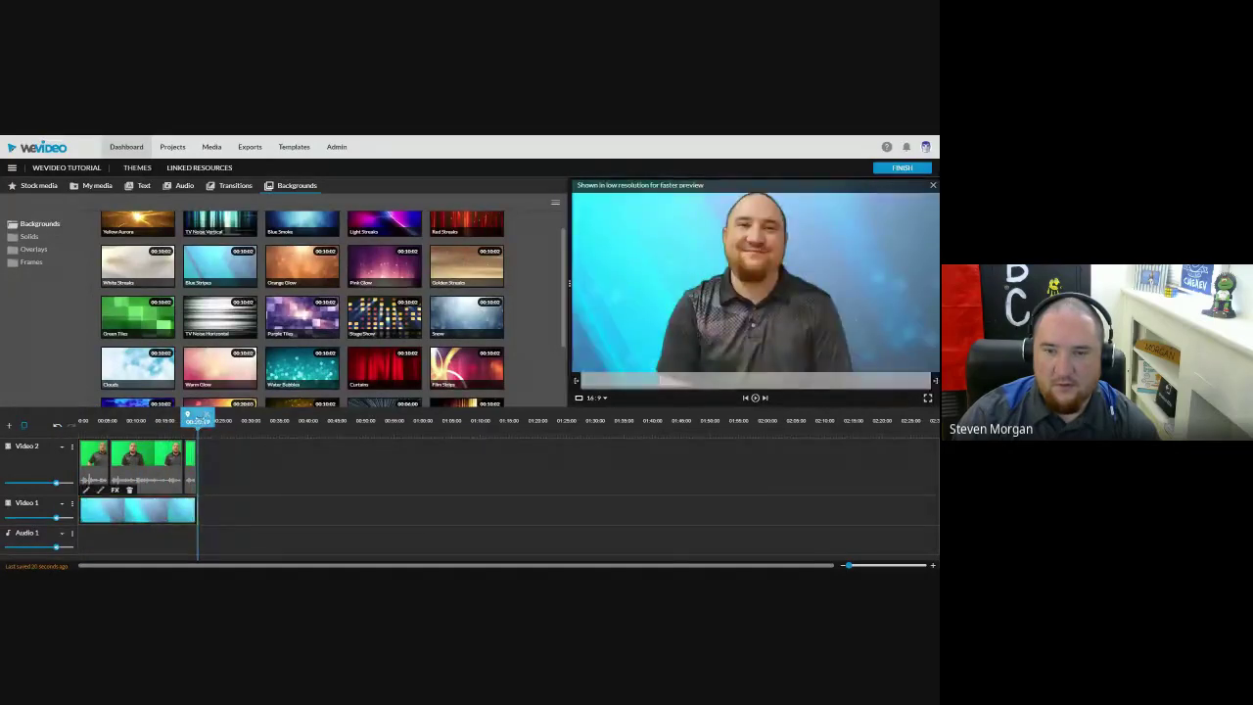
left_click(181, 420)
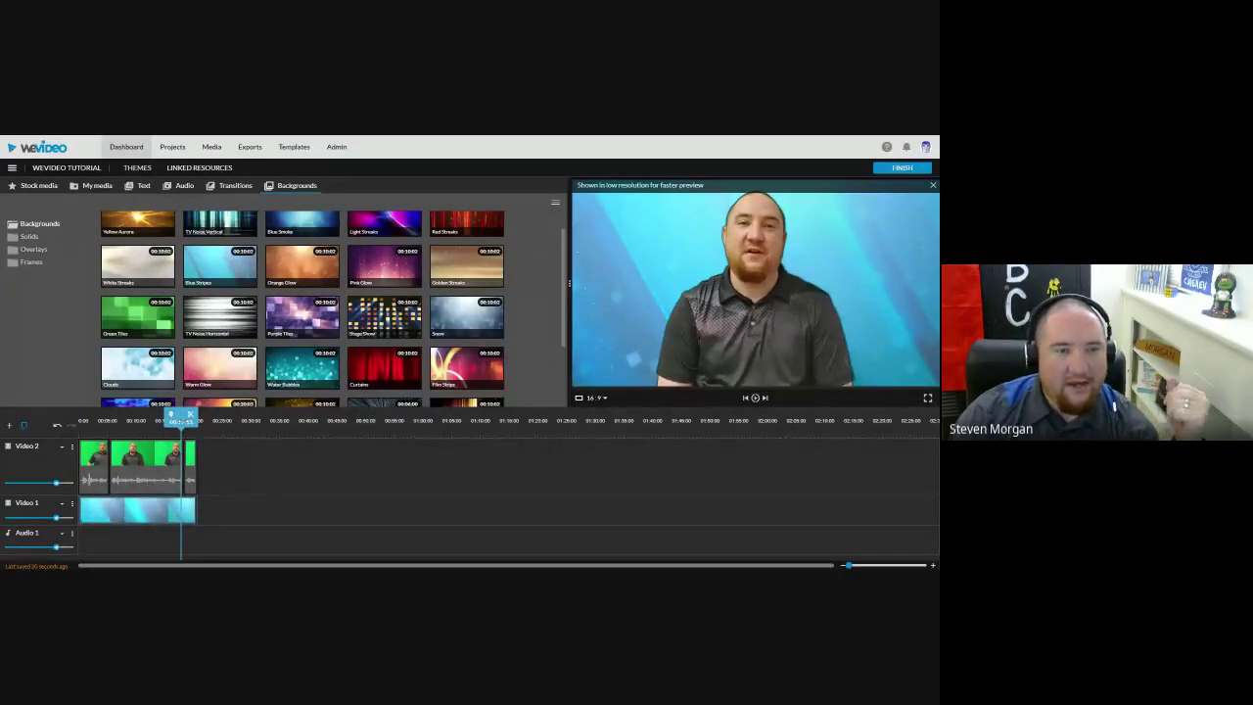
left_click_drag(181, 420, 80, 419)
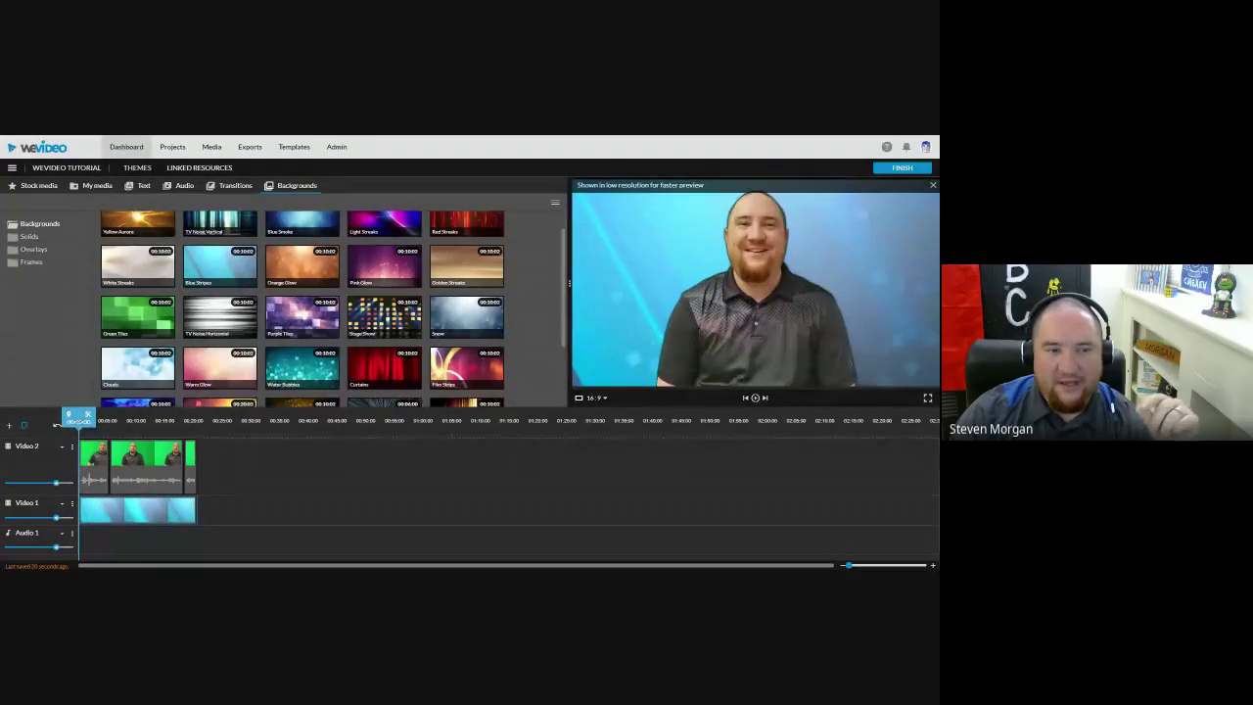
left_click_drag(80, 415, 84, 415)
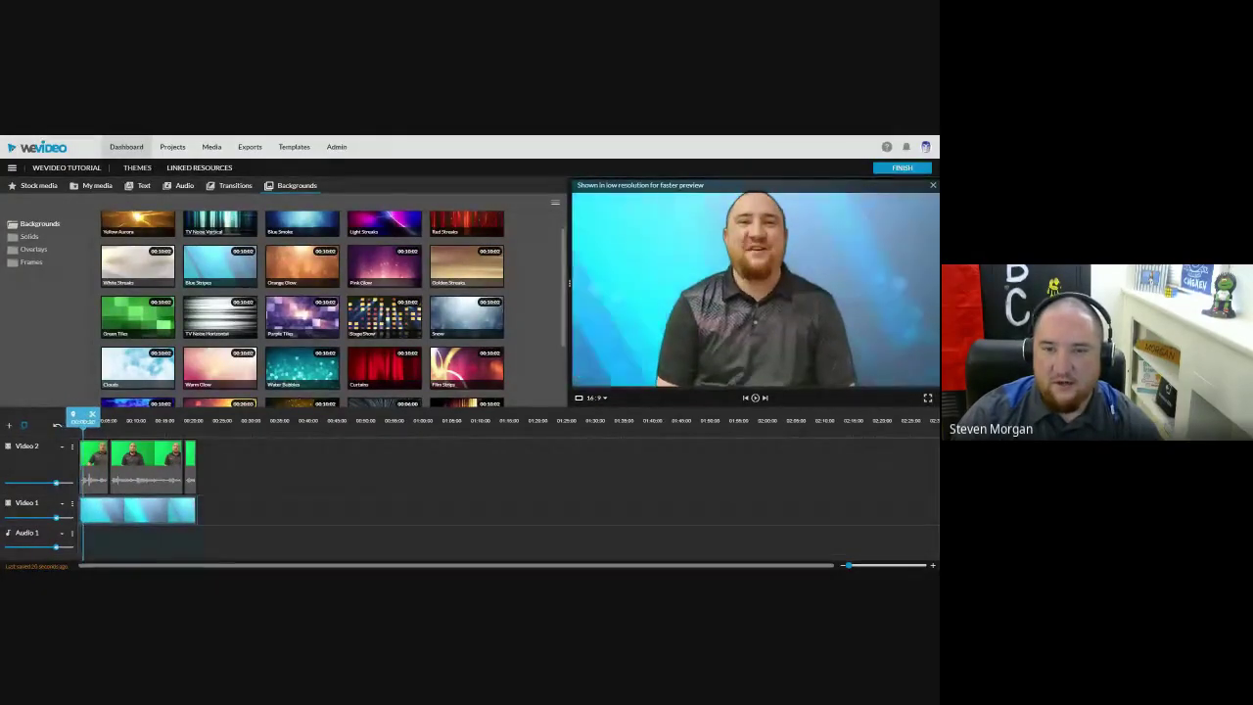
Step: Play back the composited video, then start adding a new timeline track
left_click(756, 398)
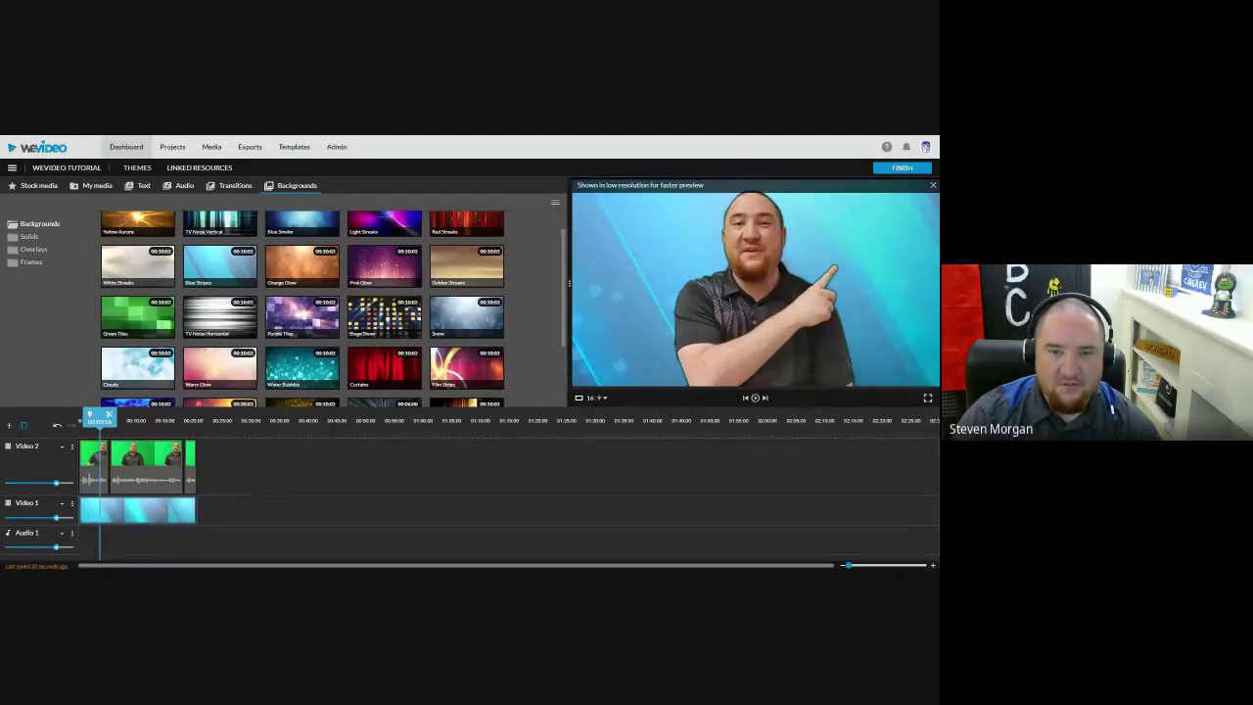
left_click(138, 465)
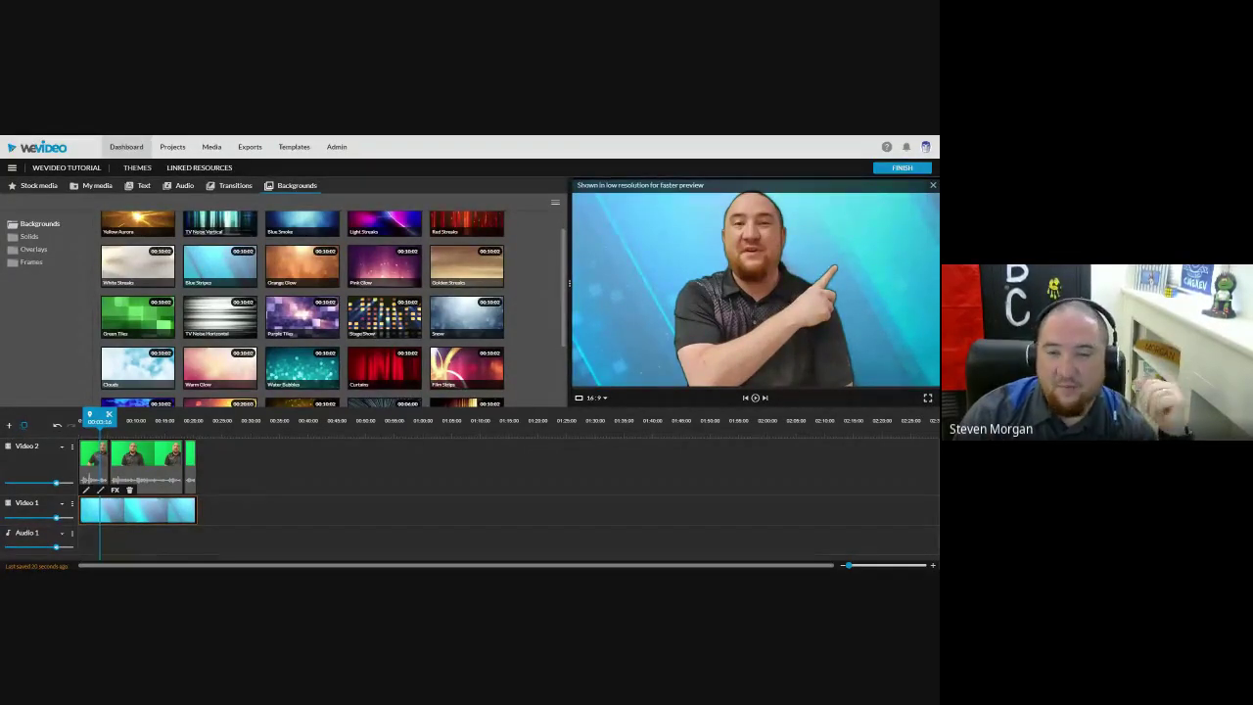
left_click(8, 425)
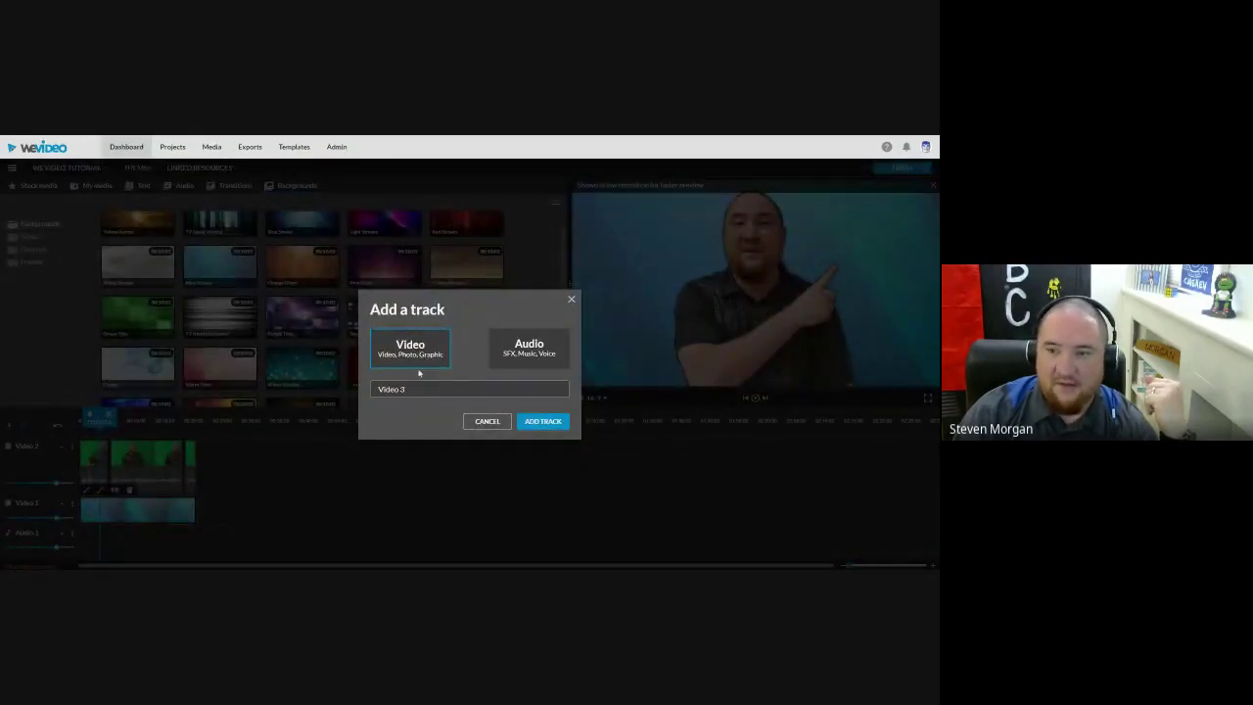
Step: Name the new video track 'Book Cover' and add it
left_click_drag(421, 390, 366, 396)
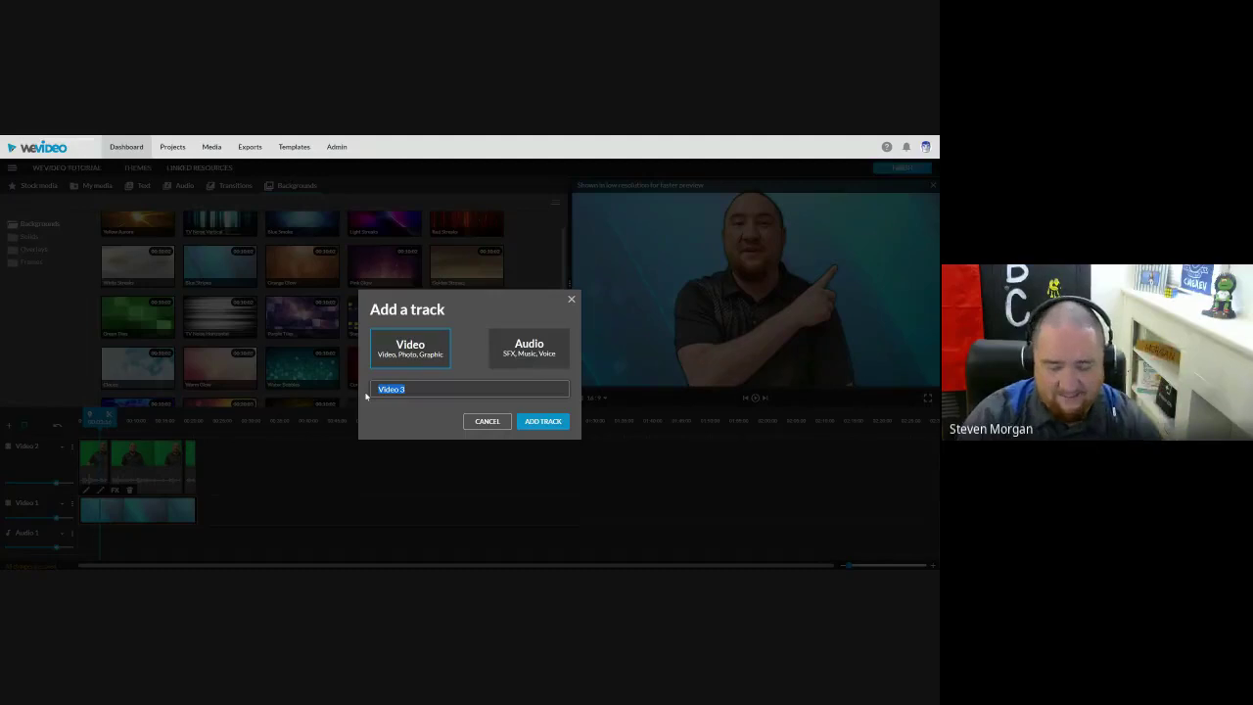
type("Book Cover")
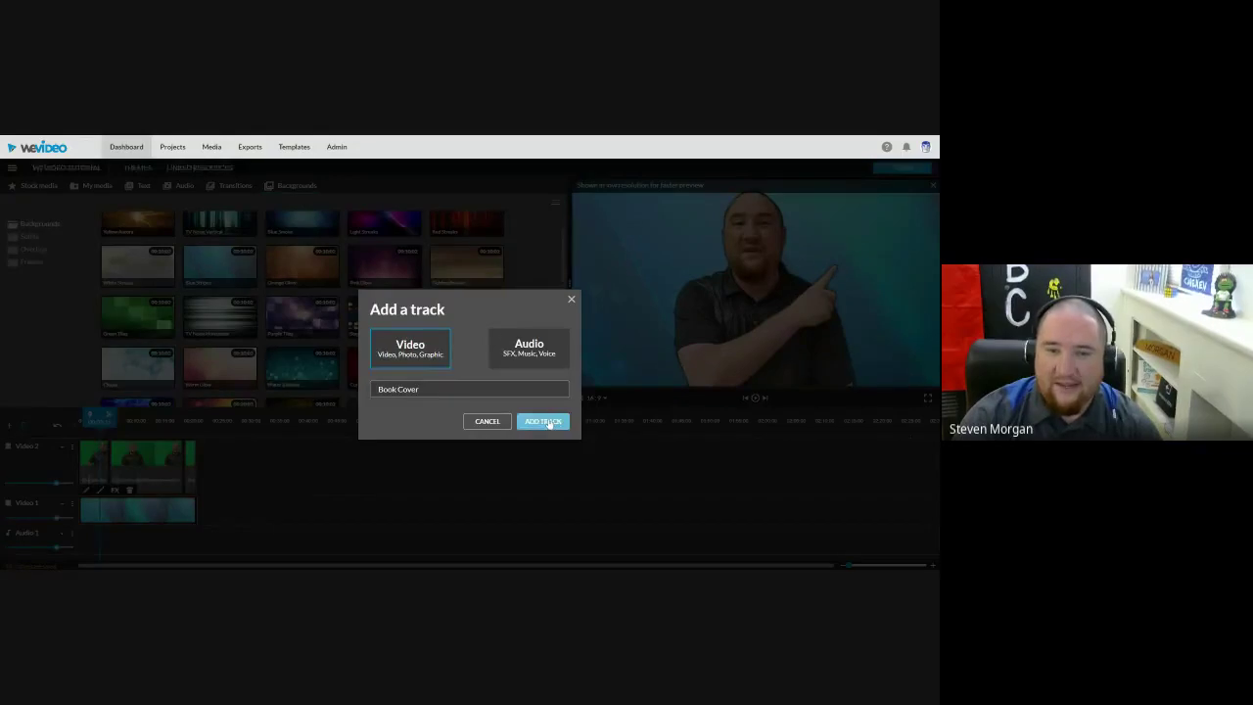
left_click(542, 421)
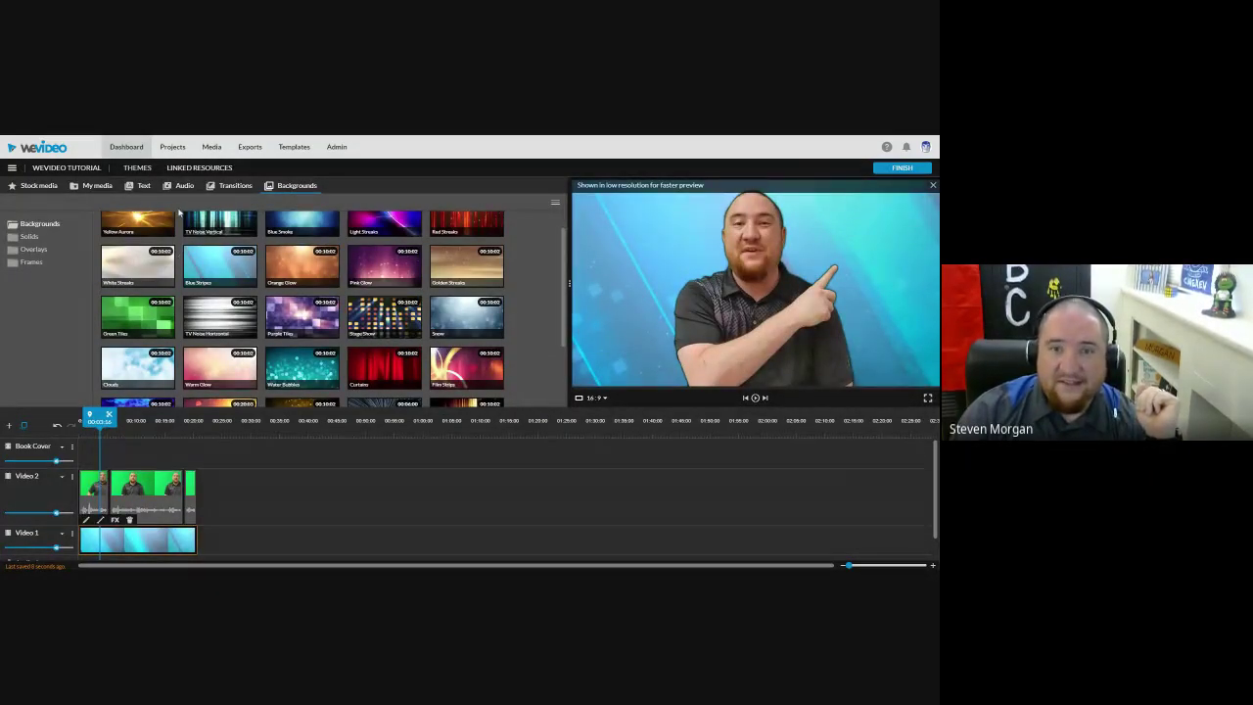
Step: Place the Porpoises in Peril cover image from My media onto the Book Cover track
left_click(94, 185)
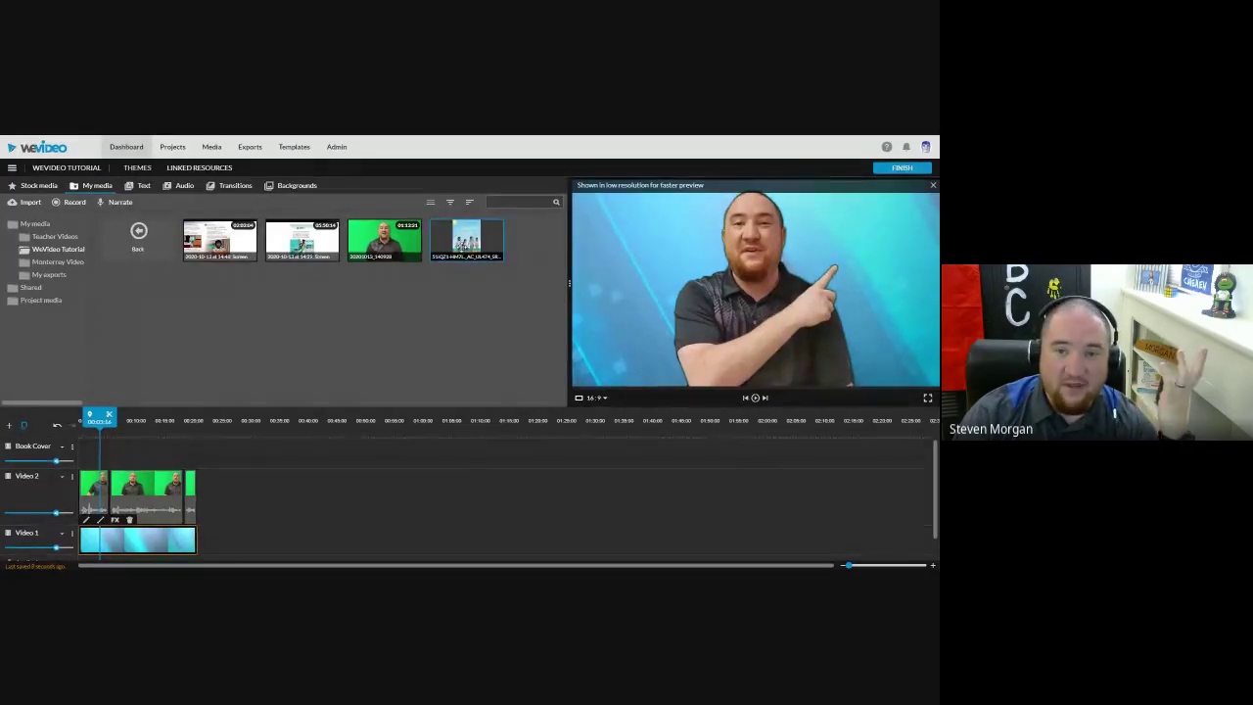
left_click_drag(466, 240, 112, 452)
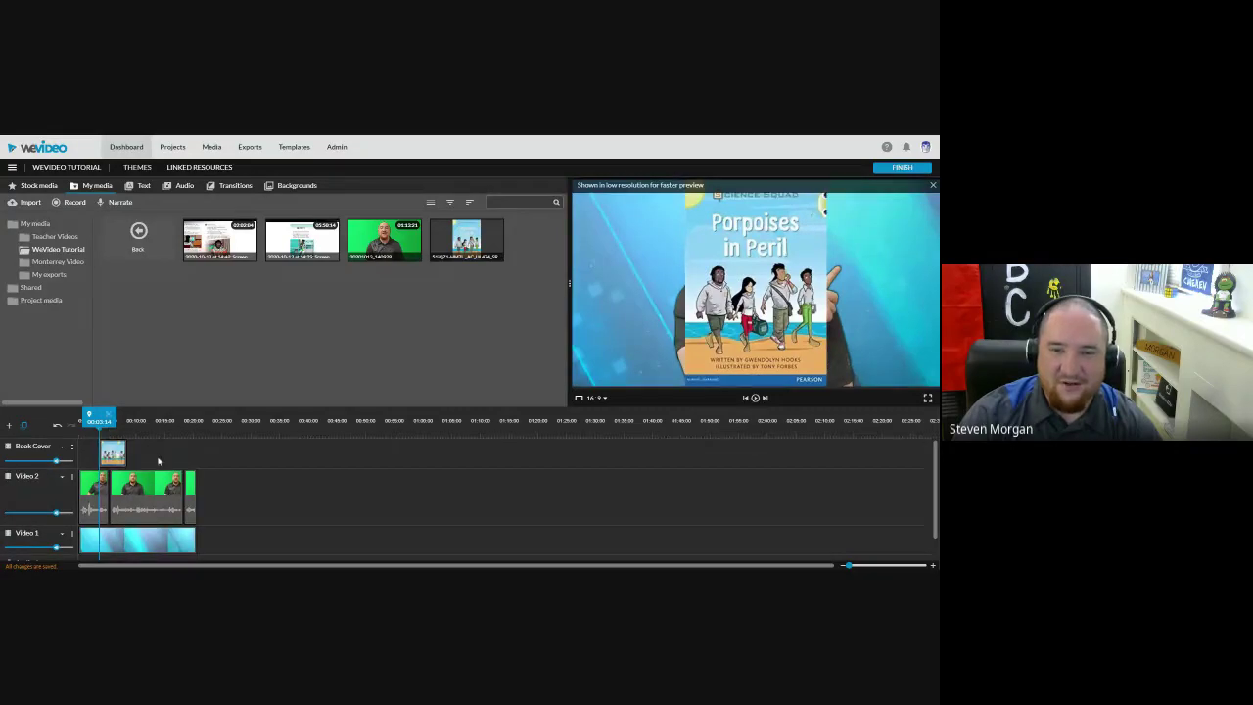
left_click(109, 436)
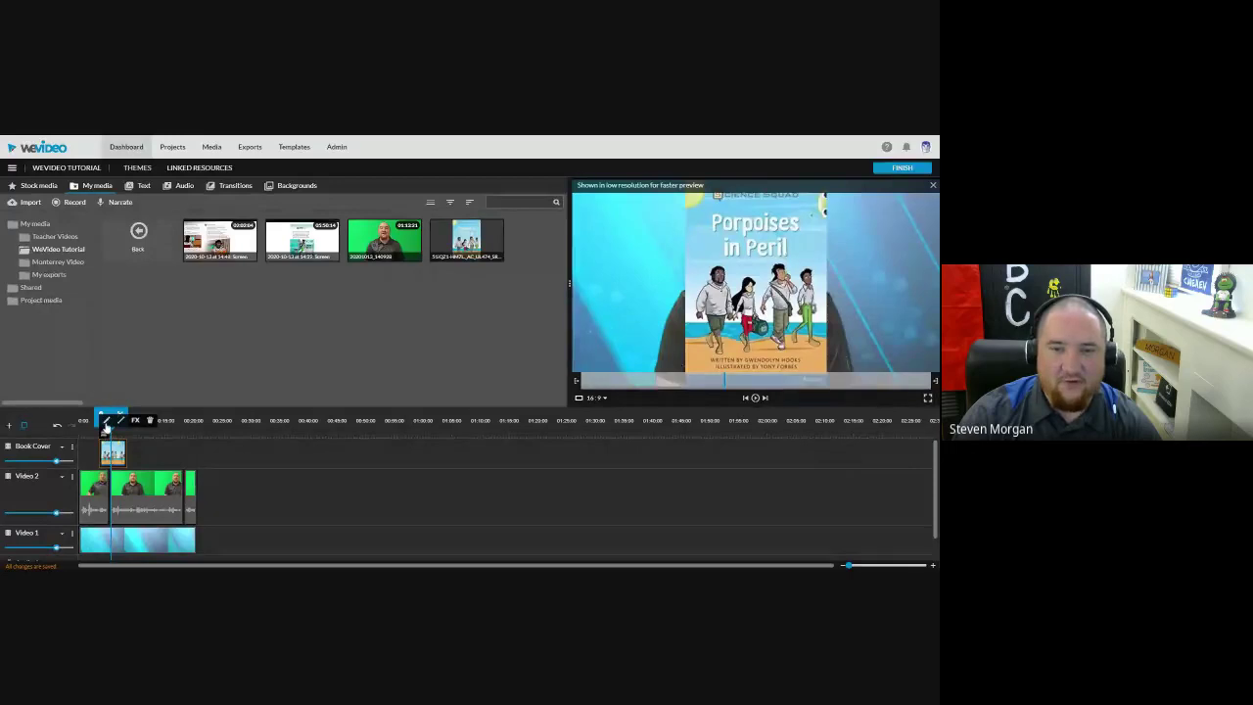
Step: Scale the book cover image to 0.47, move it to the top-right corner, and save
left_click(105, 423)
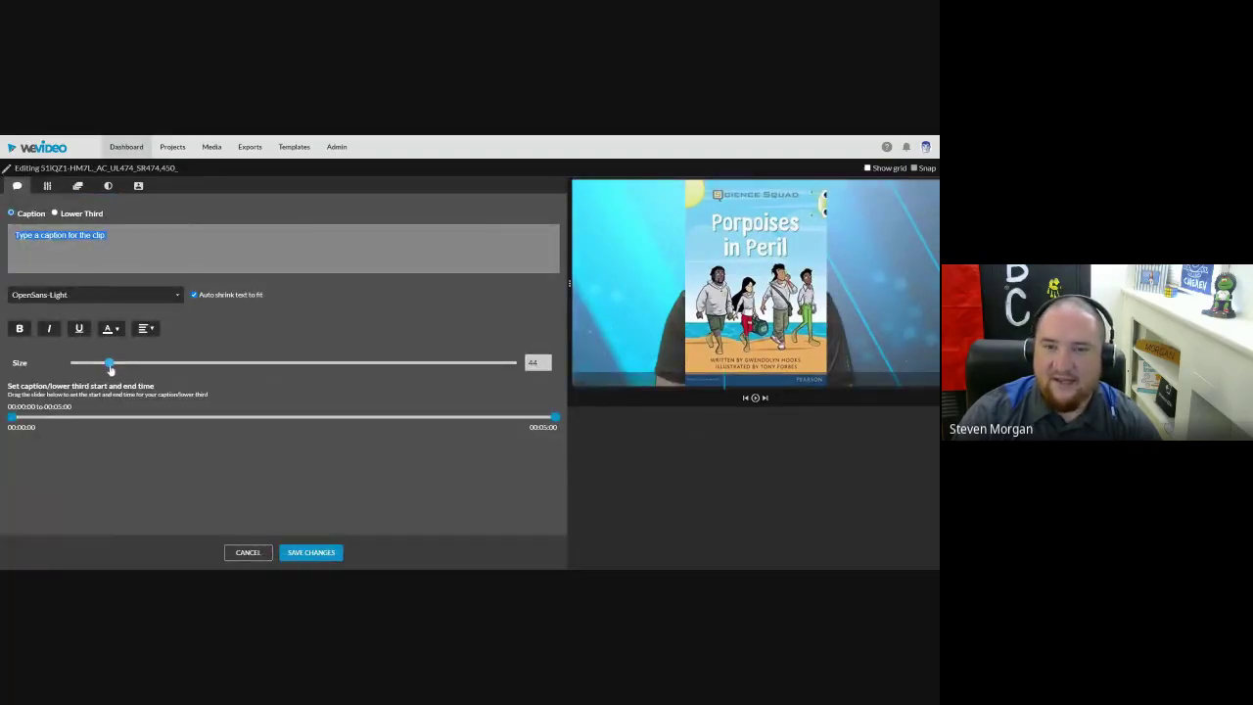
left_click_drag(109, 363, 102, 367)
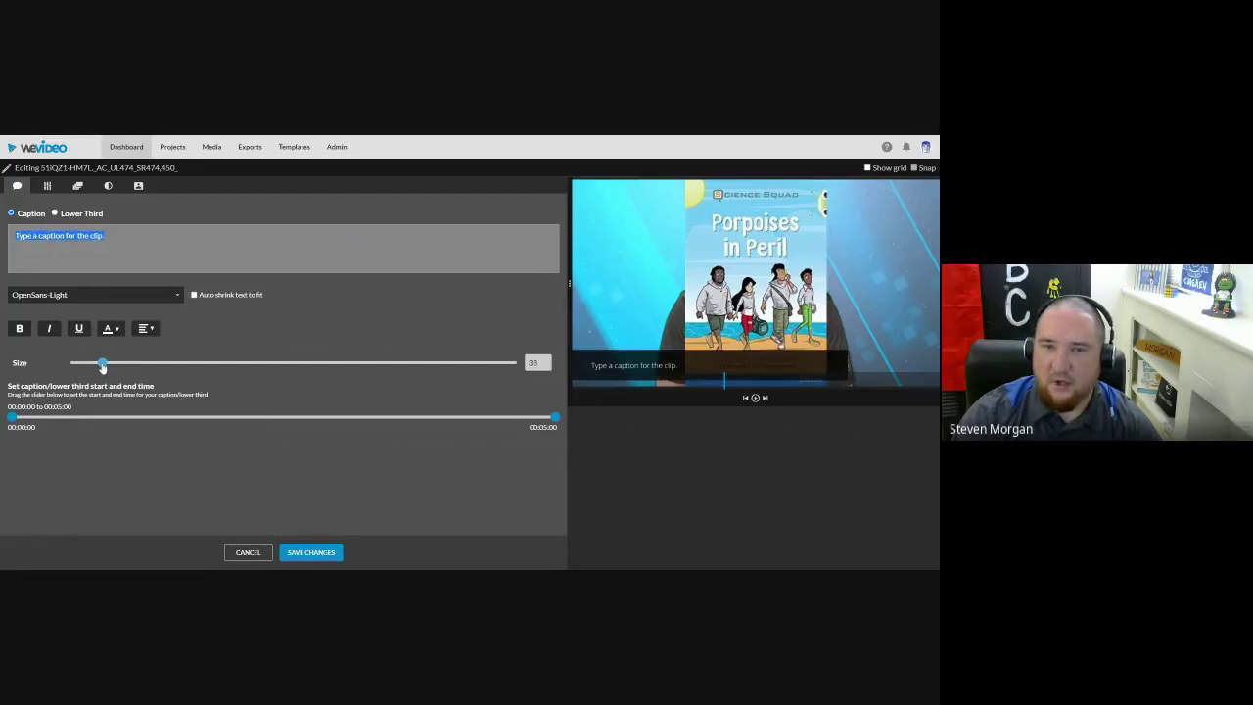
left_click(47, 185)
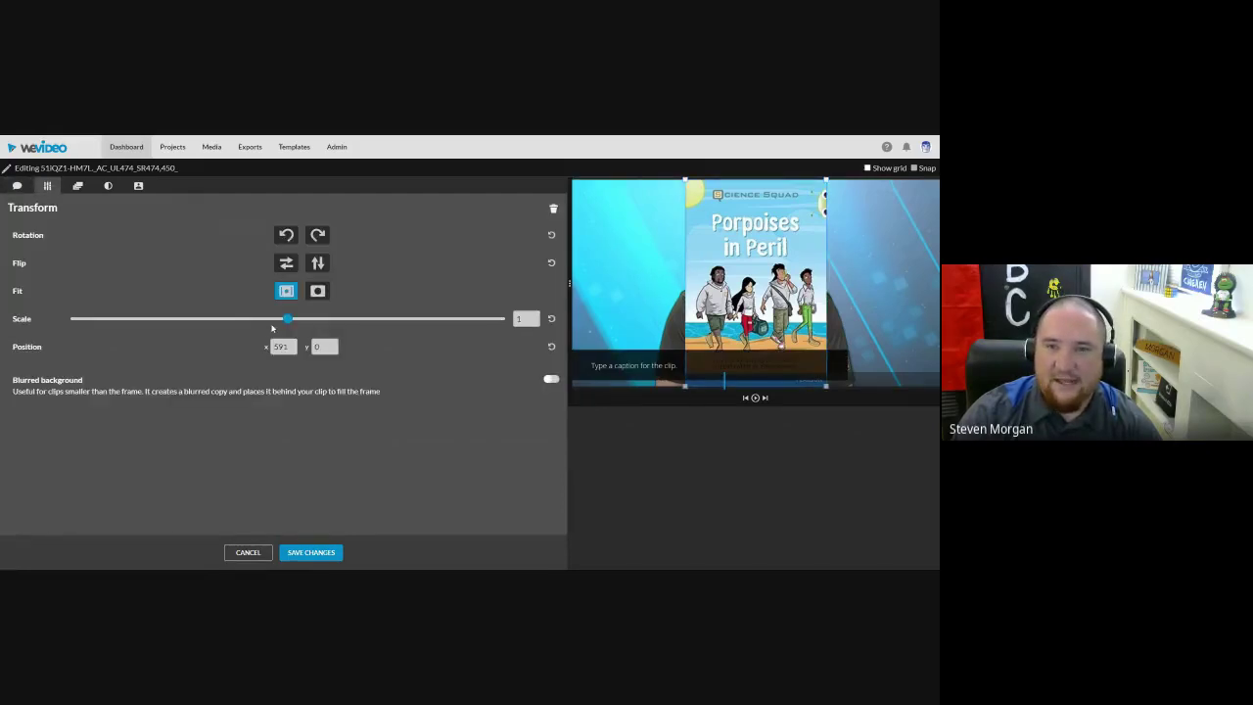
left_click_drag(287, 319, 170, 324)
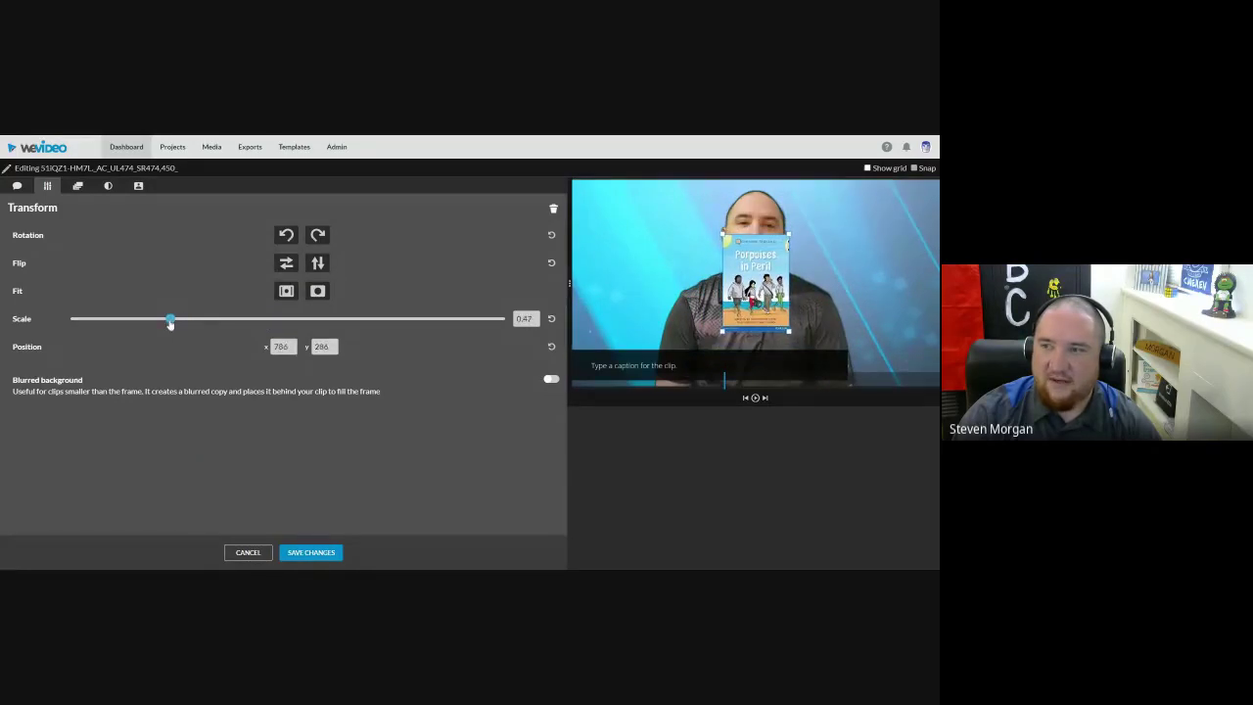
left_click_drag(744, 274, 870, 234)
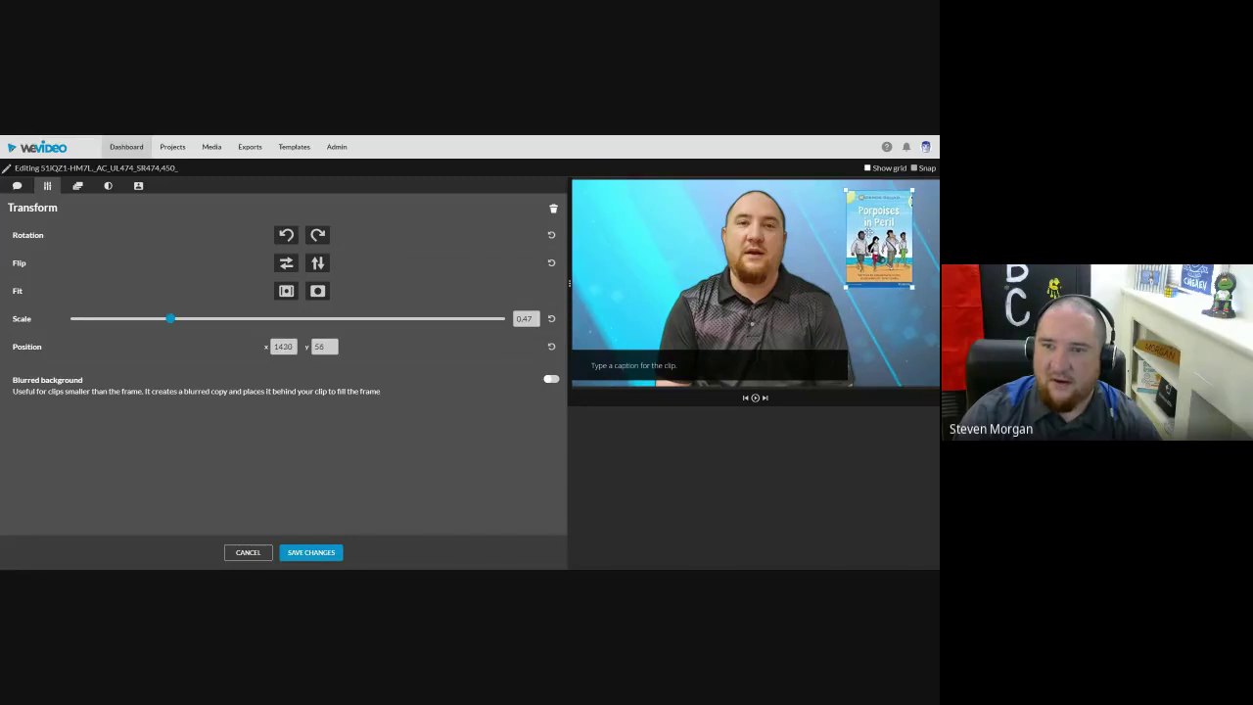
left_click(77, 188)
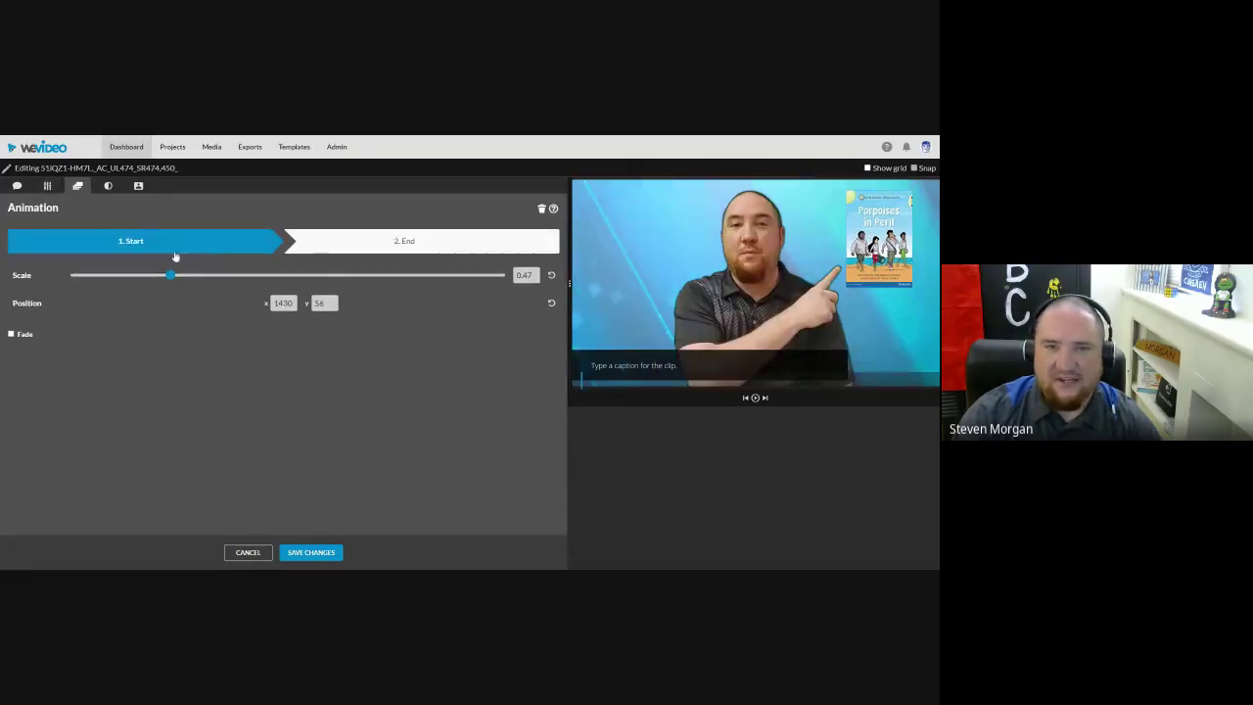
left_click(110, 186)
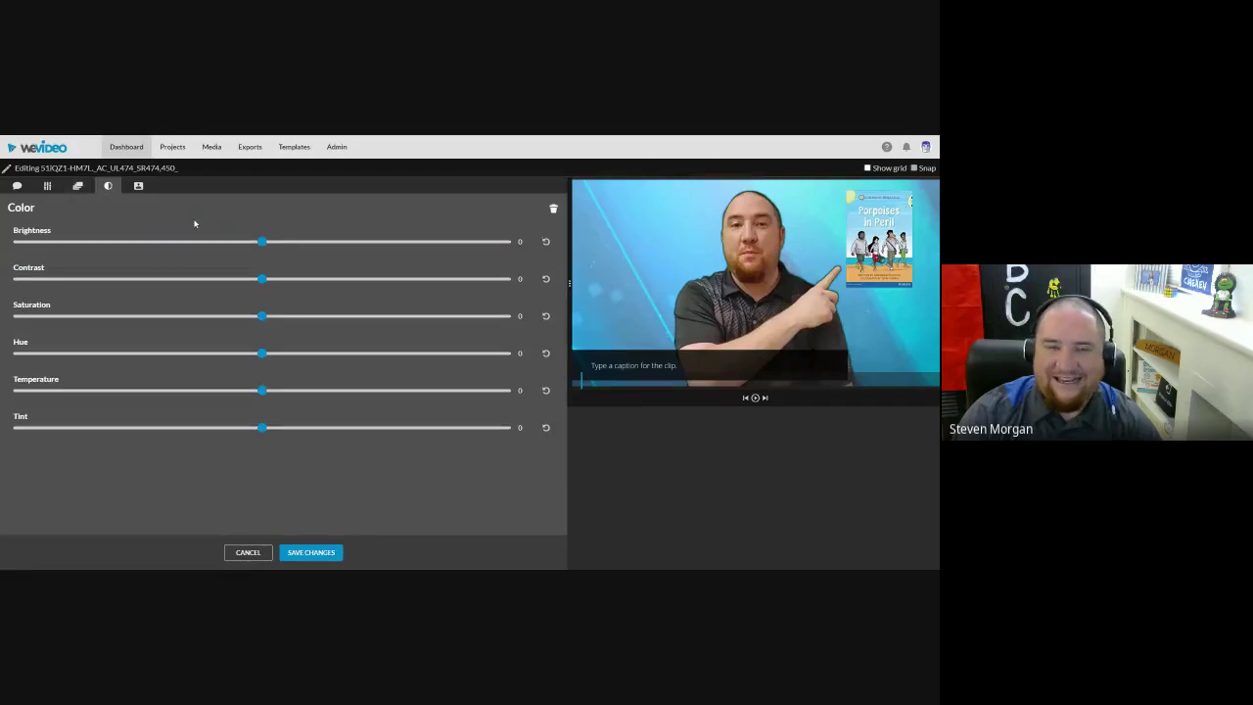
left_click(139, 187)
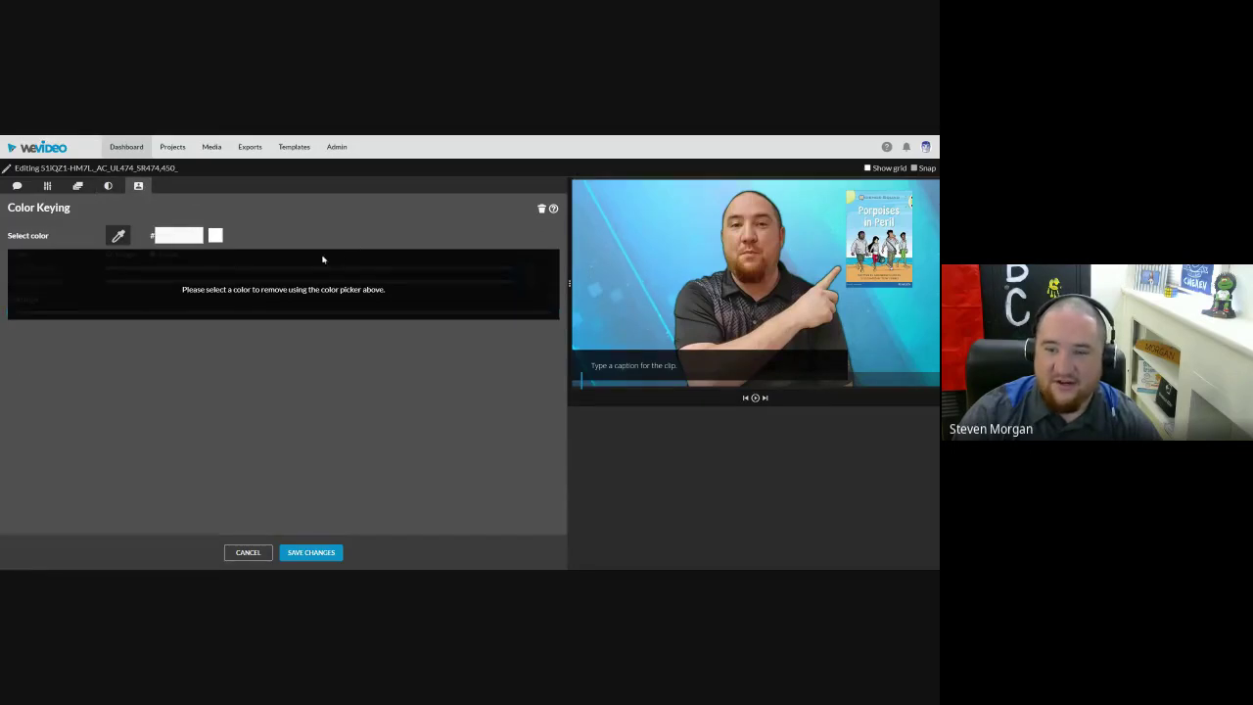
left_click(313, 554)
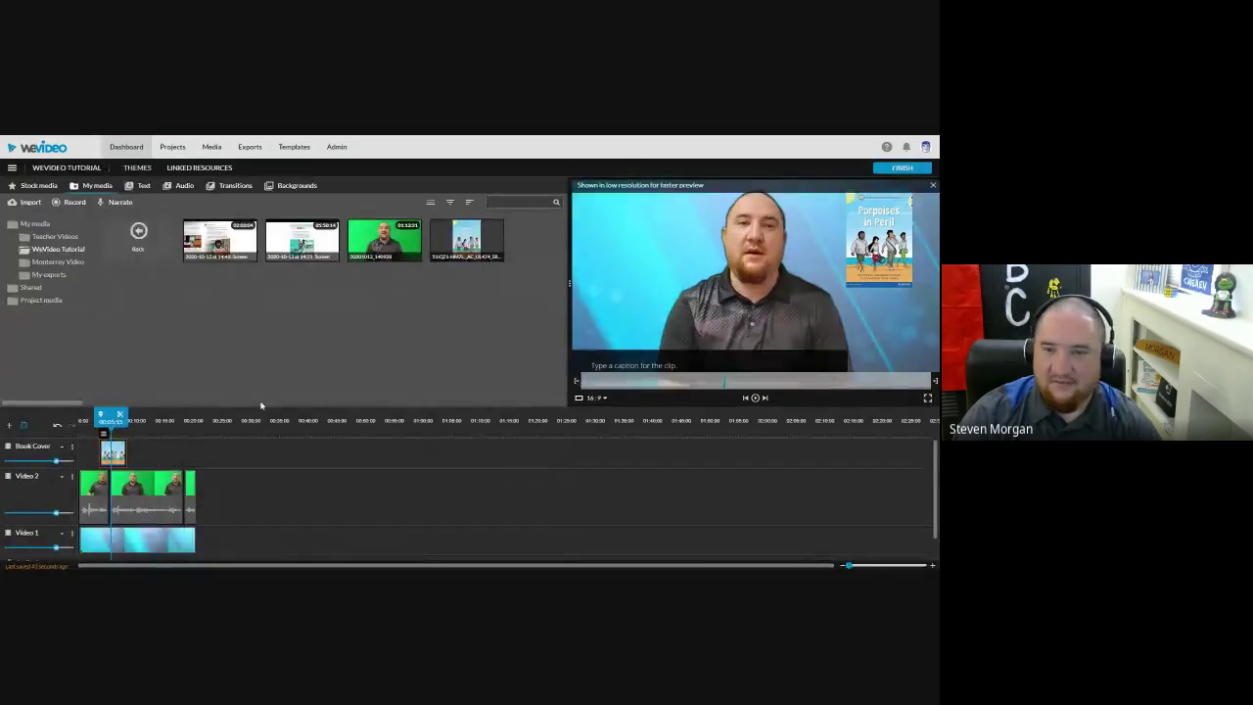
Step: Shift the book cover clip slightly earlier and extend it across most of the presenter footage
left_click(98, 421)
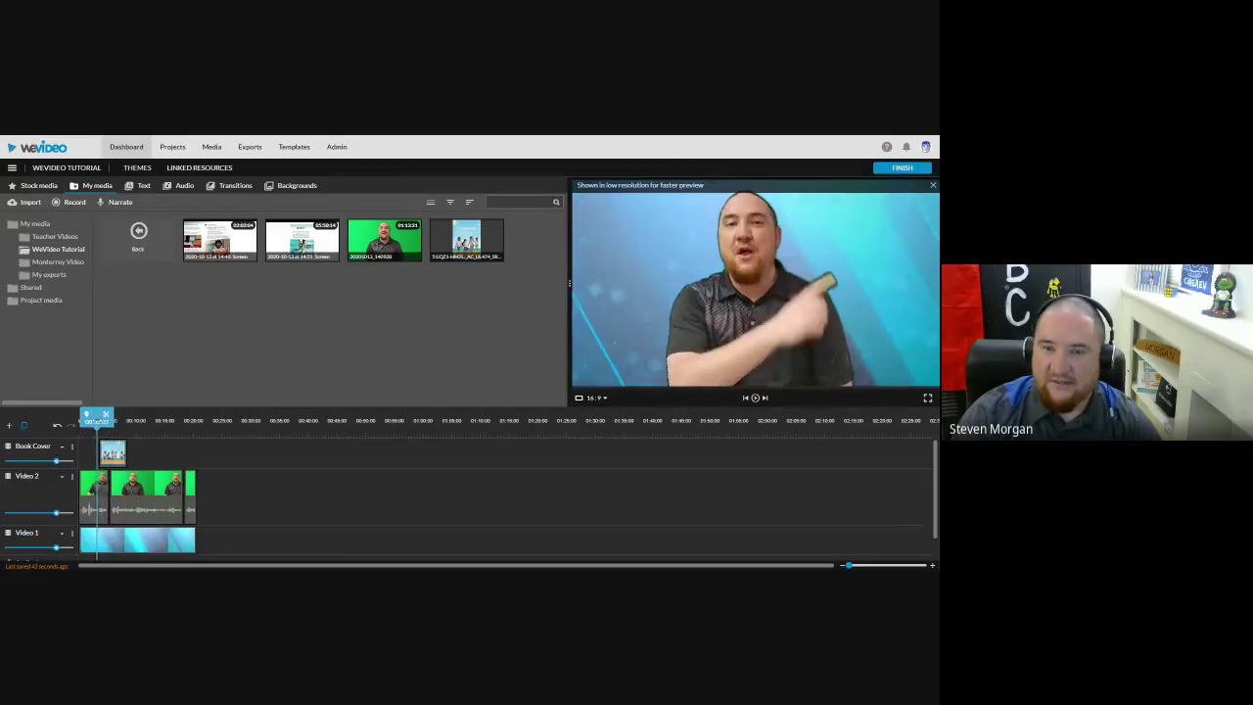
left_click(88, 419)
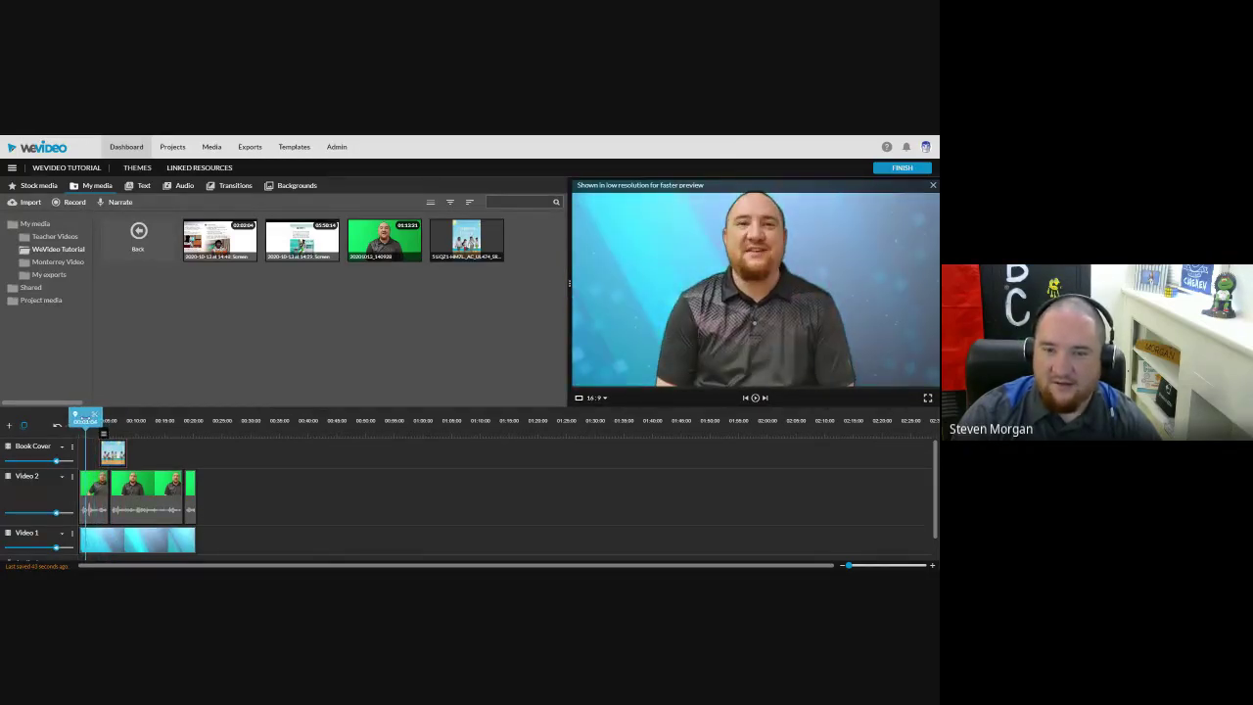
key("space")
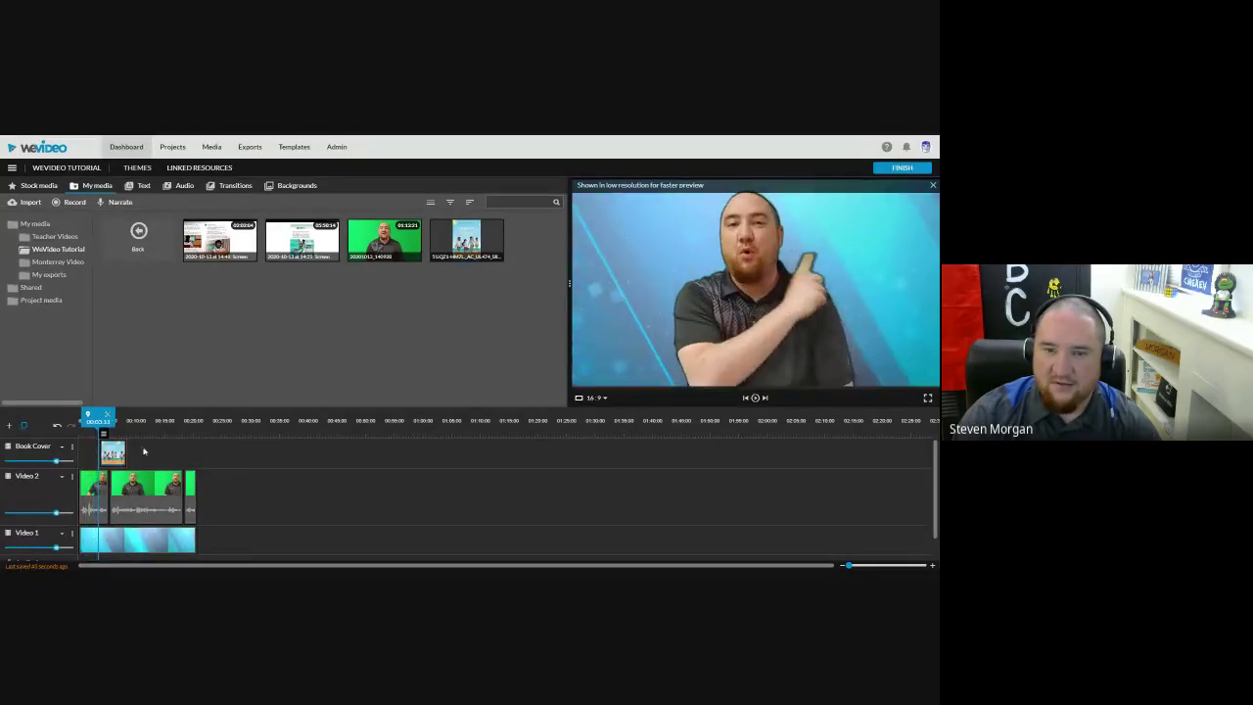
left_click_drag(113, 454, 90, 419)
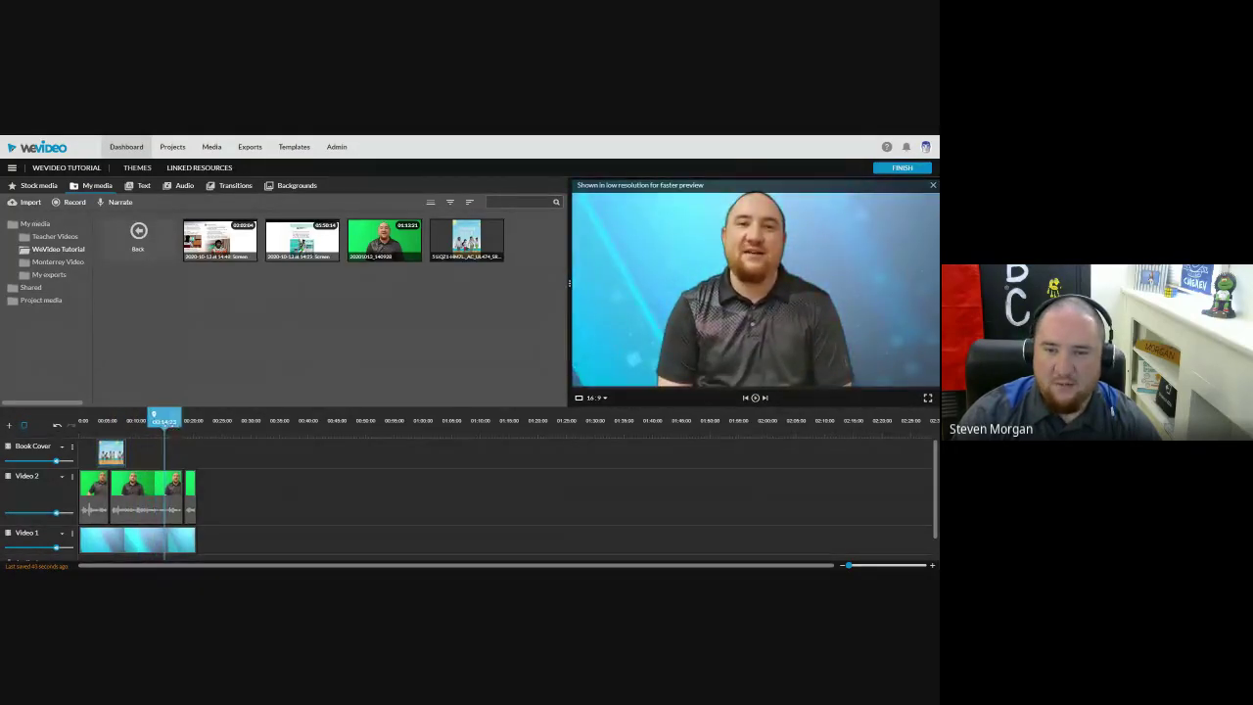
left_click(184, 421)
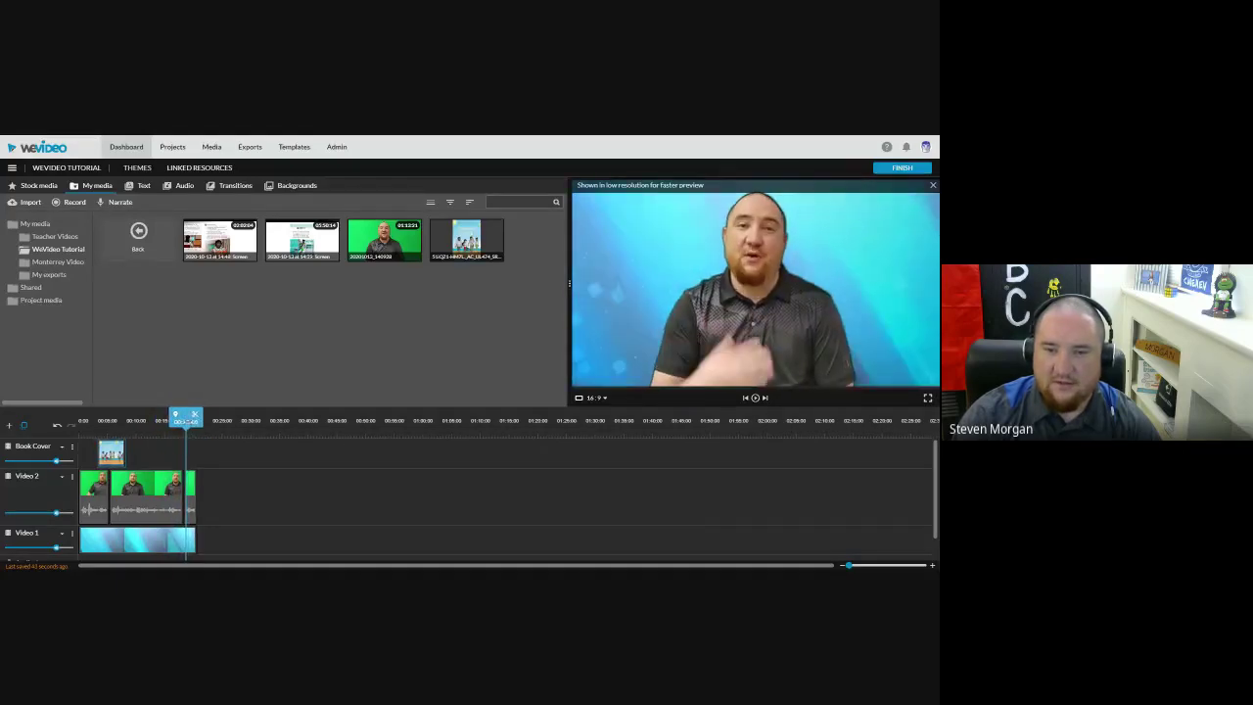
left_click_drag(125, 452, 189, 451)
left_click(102, 421)
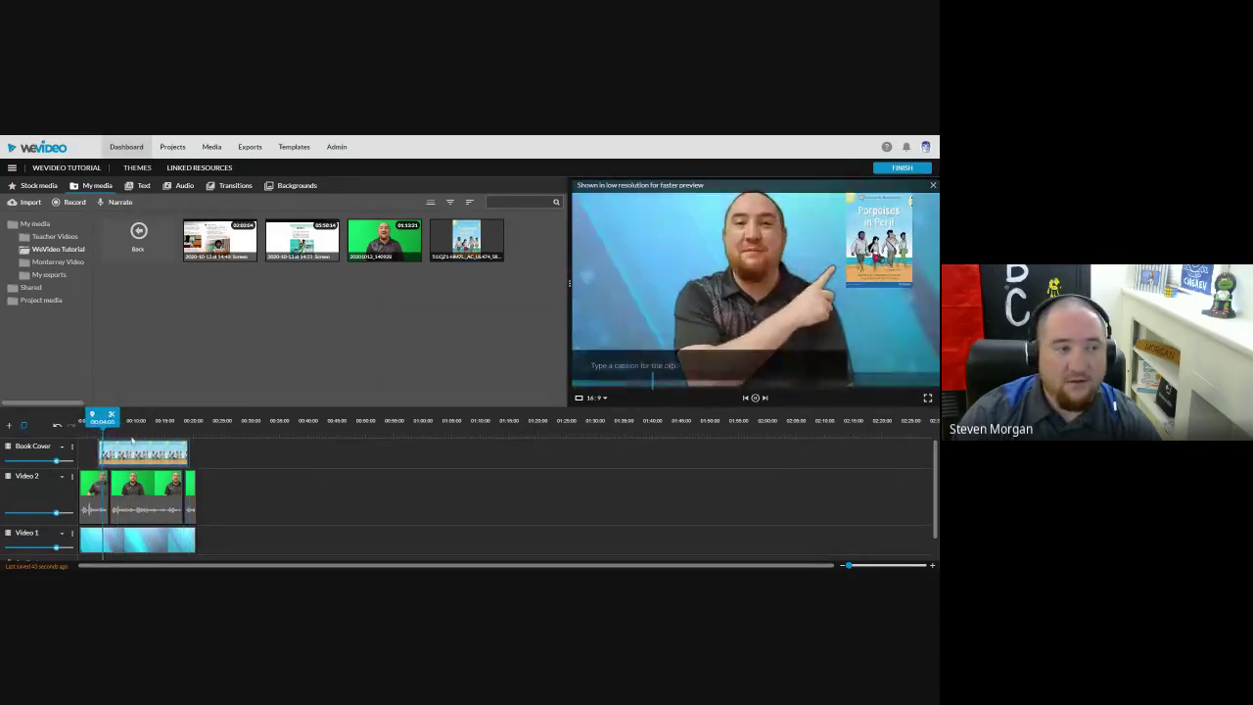
left_click_drag(118, 431, 182, 442)
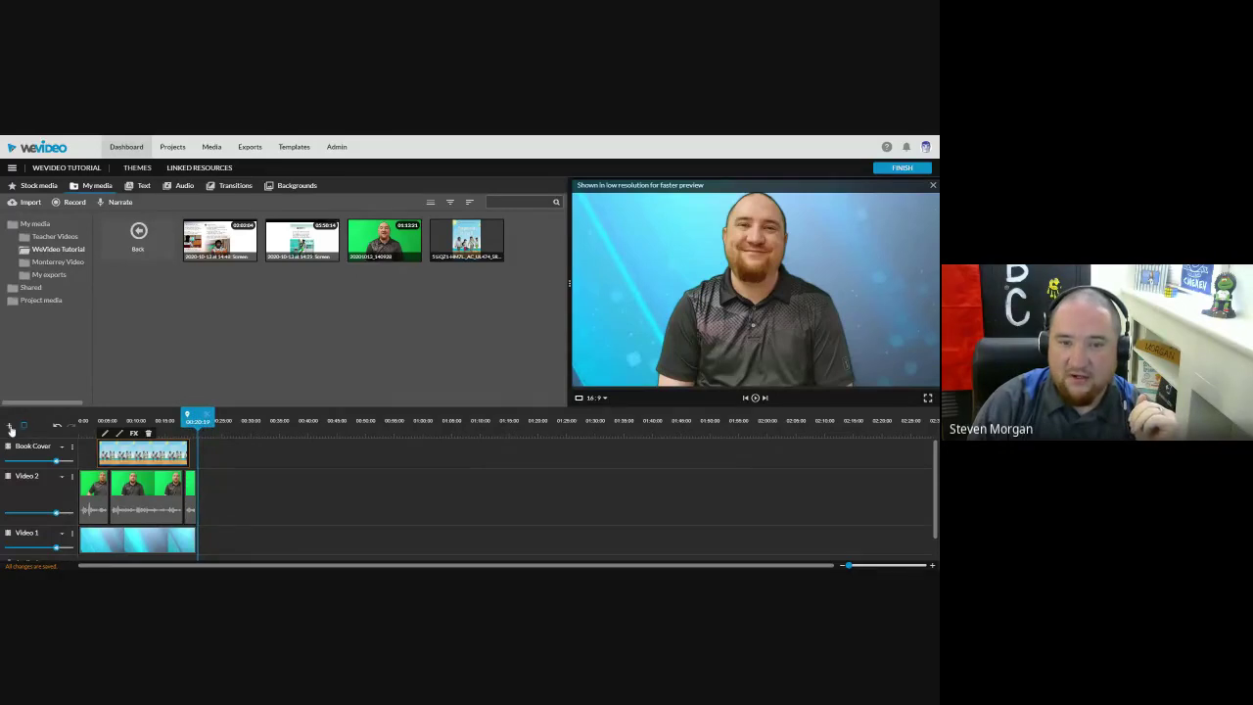
Step: Add a Video 3 track and place the Slide left - Title template on it for editing
left_click(11, 429)
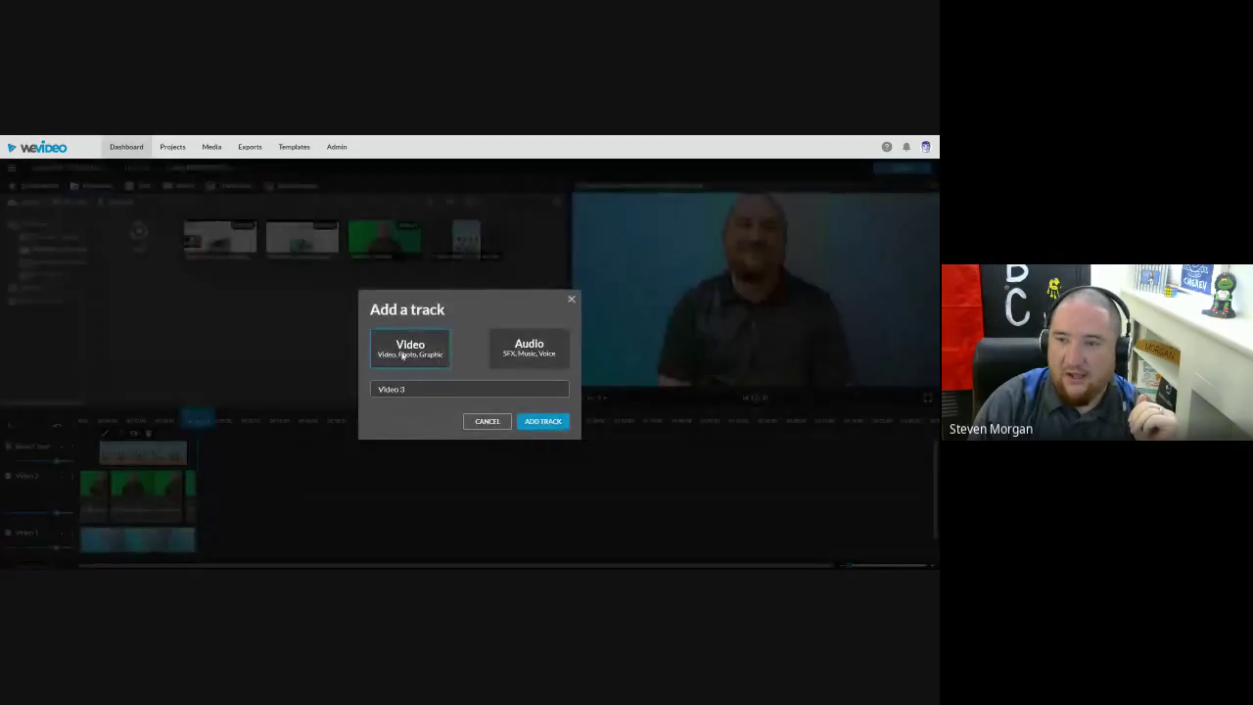
left_click(538, 422)
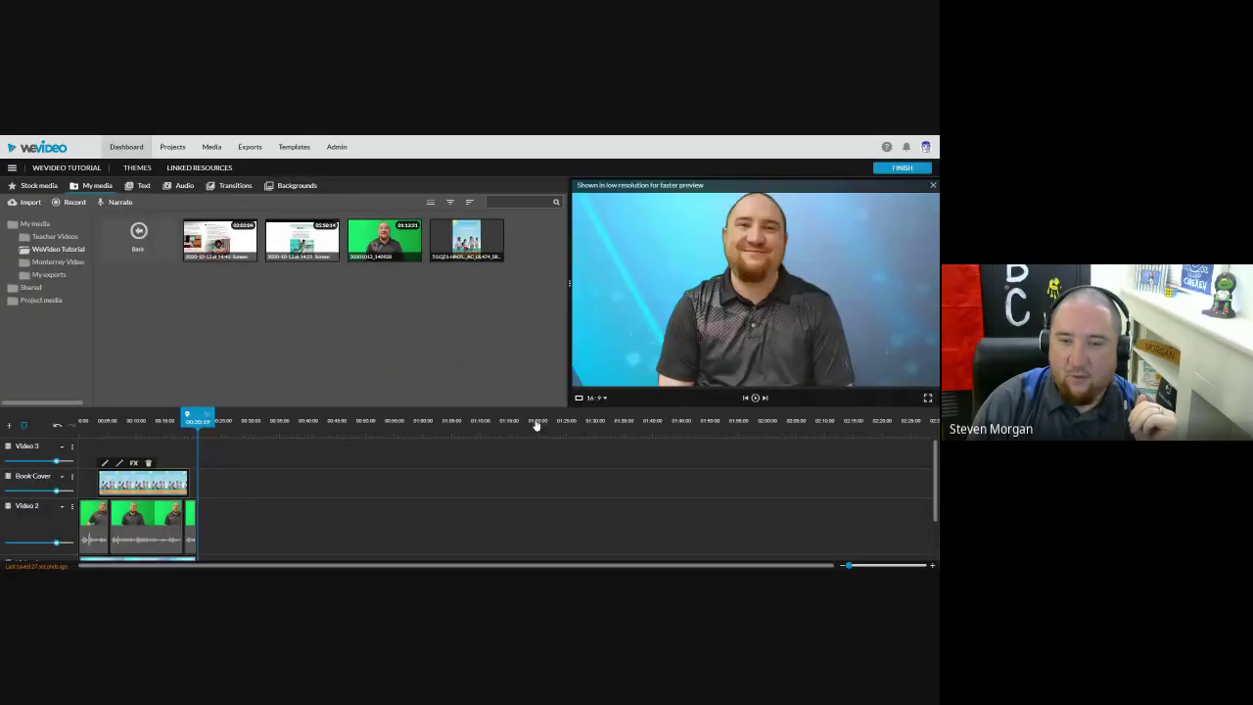
left_click(143, 186)
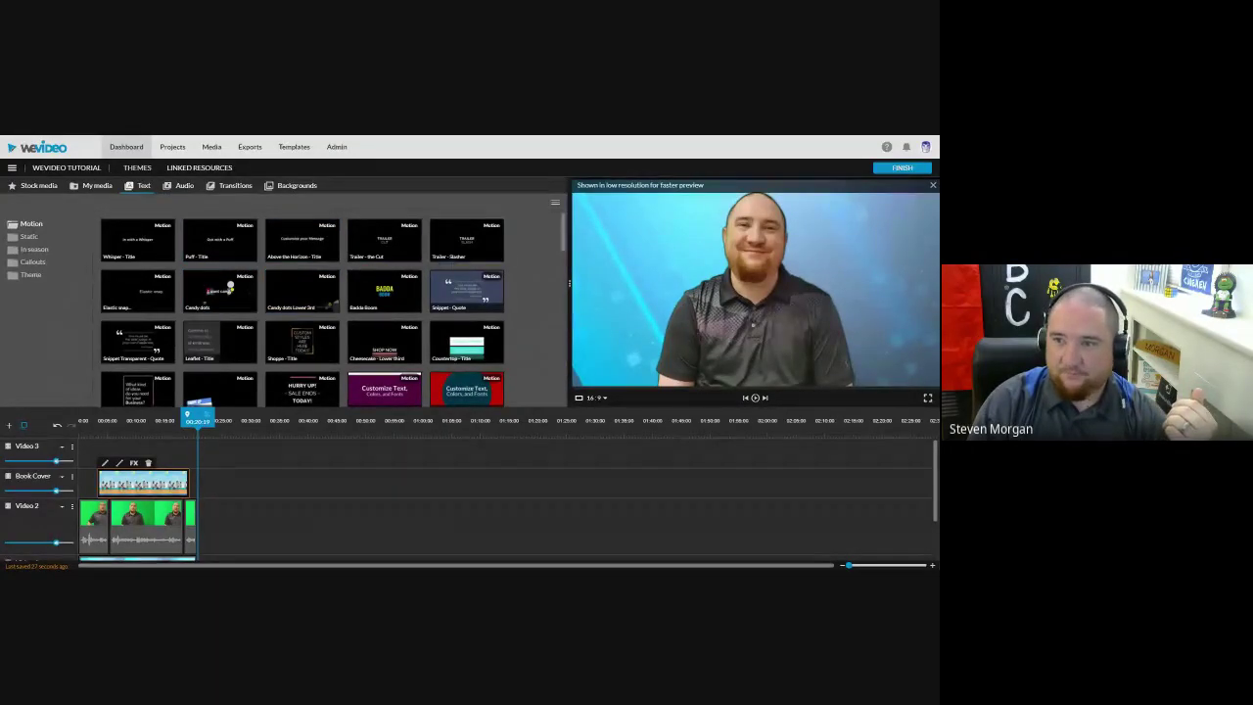
left_click_drag(565, 235, 569, 287)
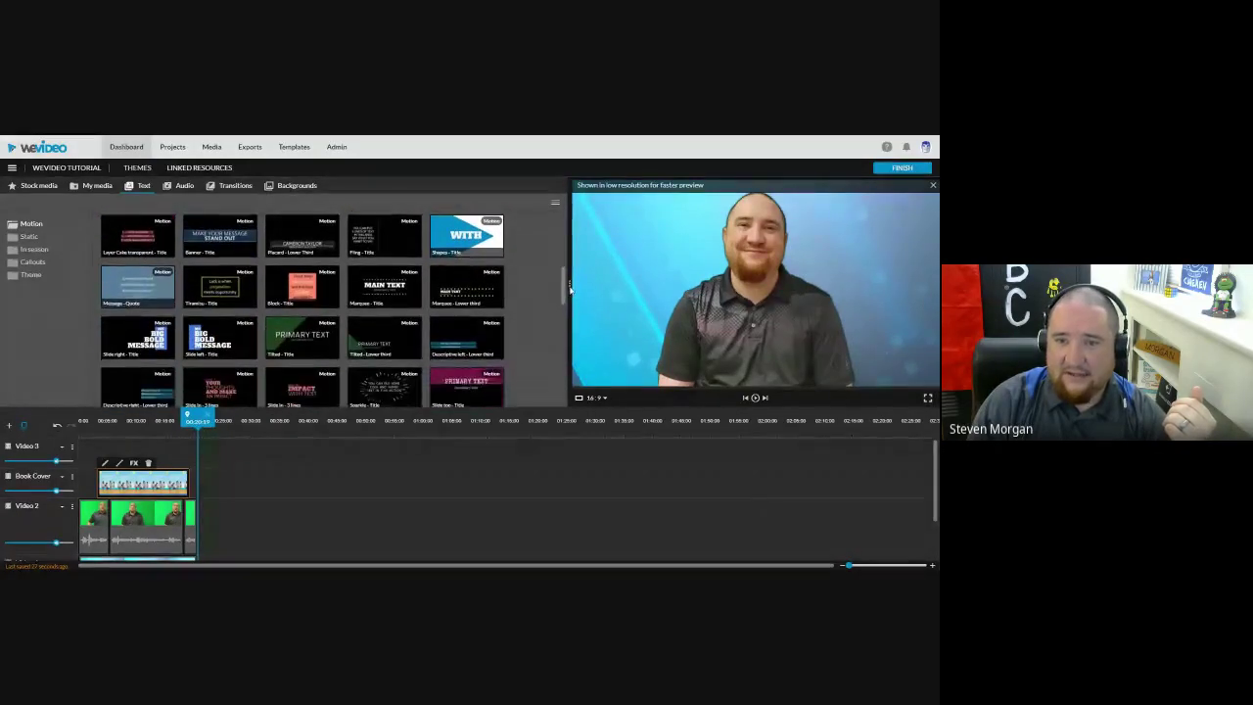
left_click_drag(221, 338, 98, 456)
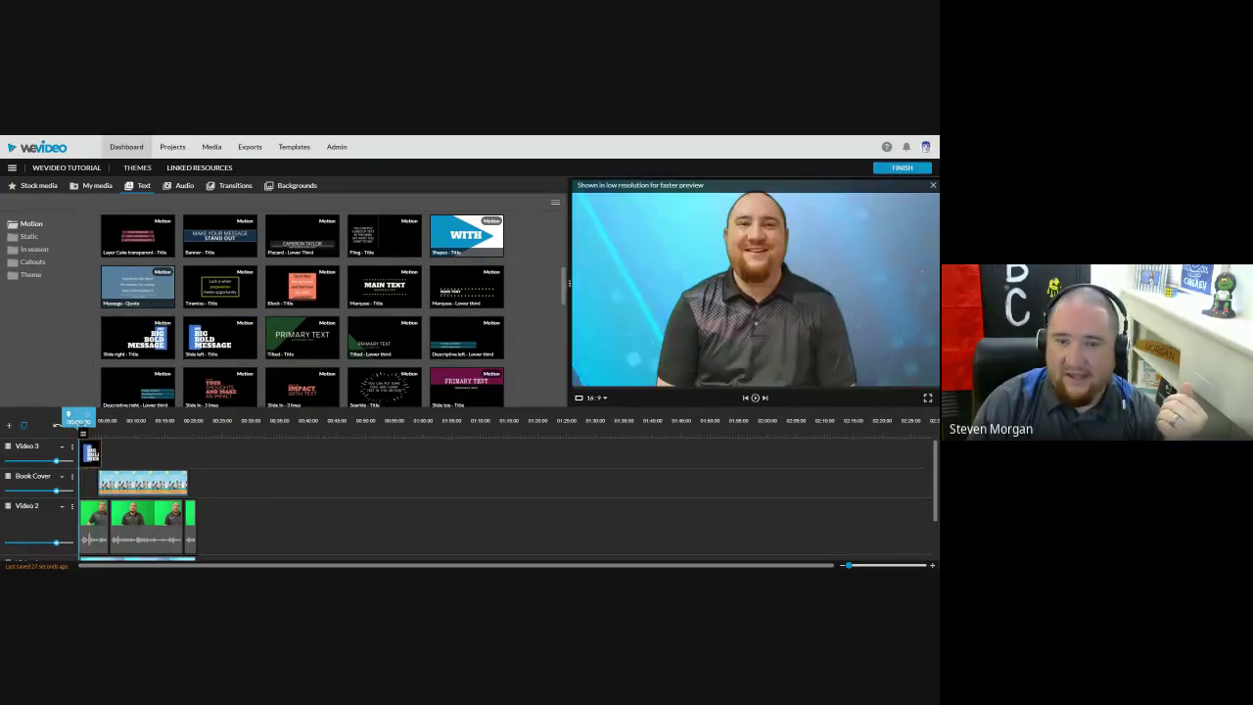
double_click(93, 454)
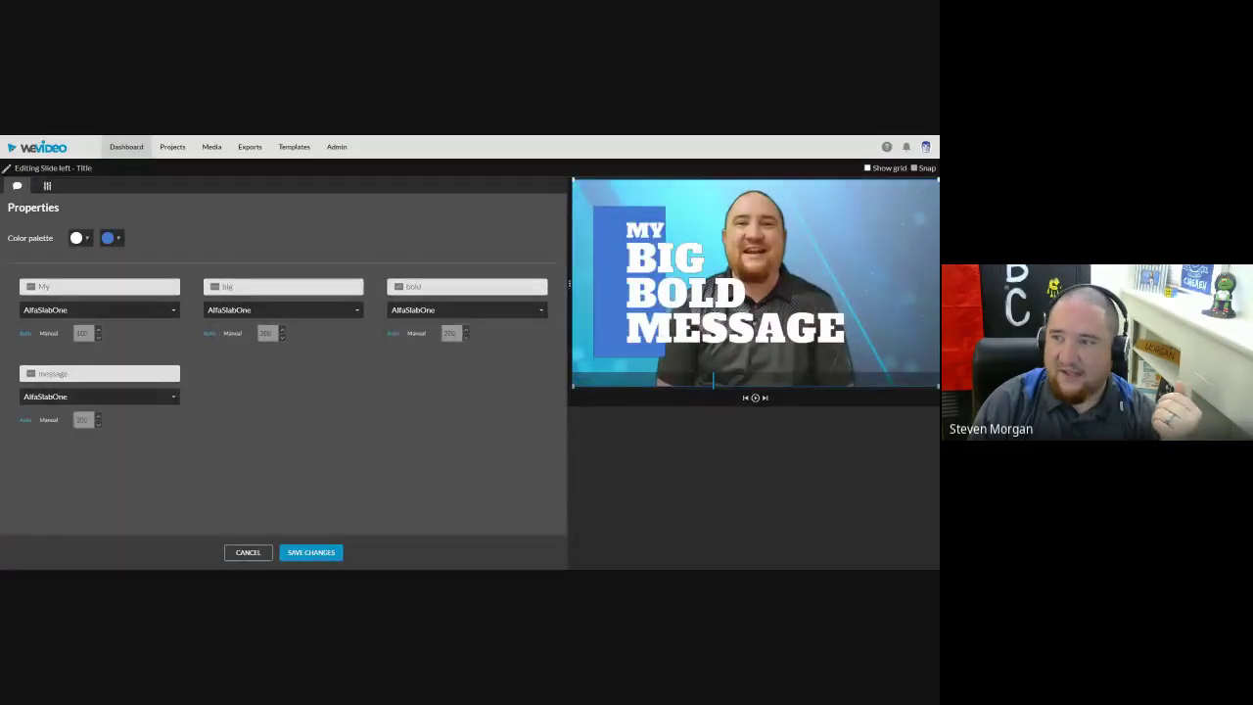
Step: Enter the presenter's first and last name in the title lines, then cancel without saving
left_click(98, 286)
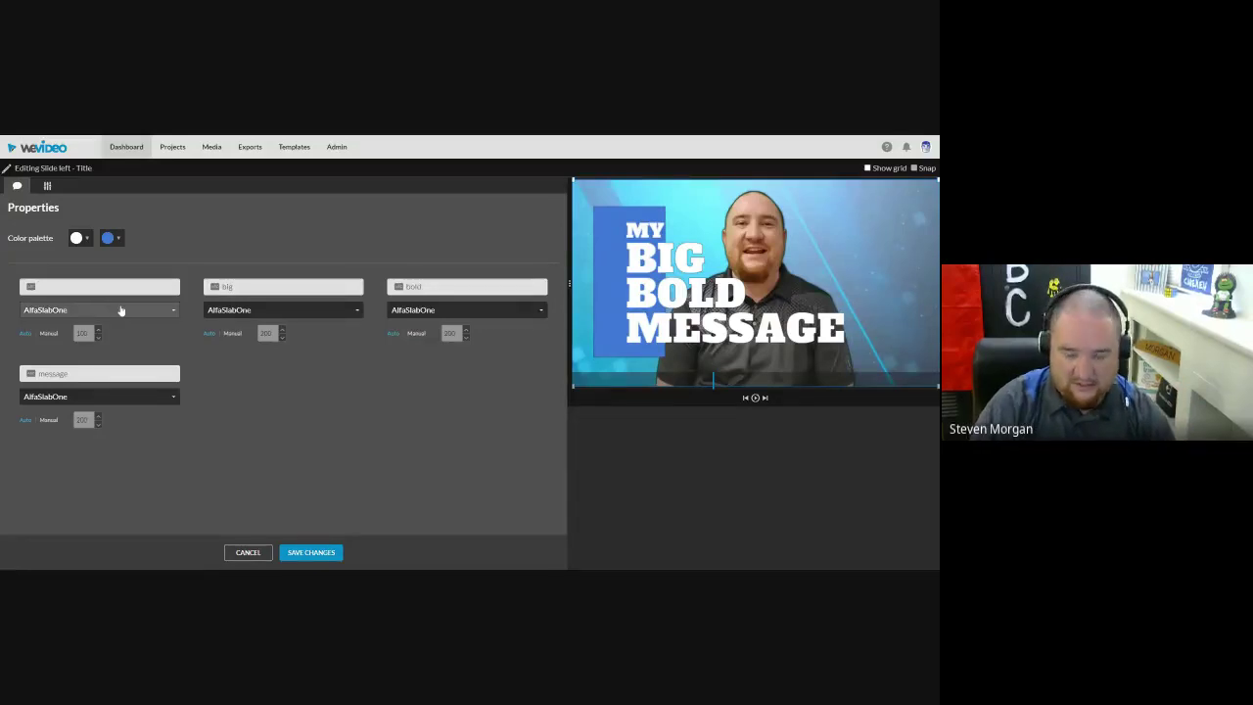
type("Steven")
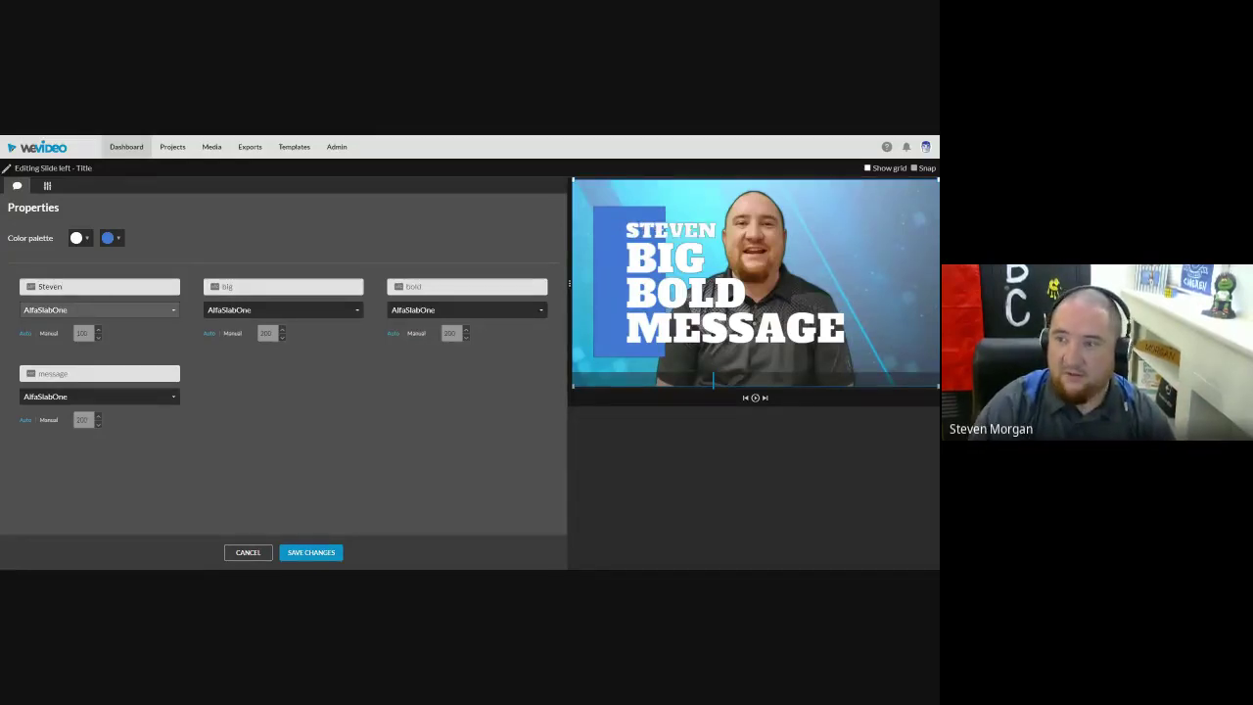
left_click(208, 287)
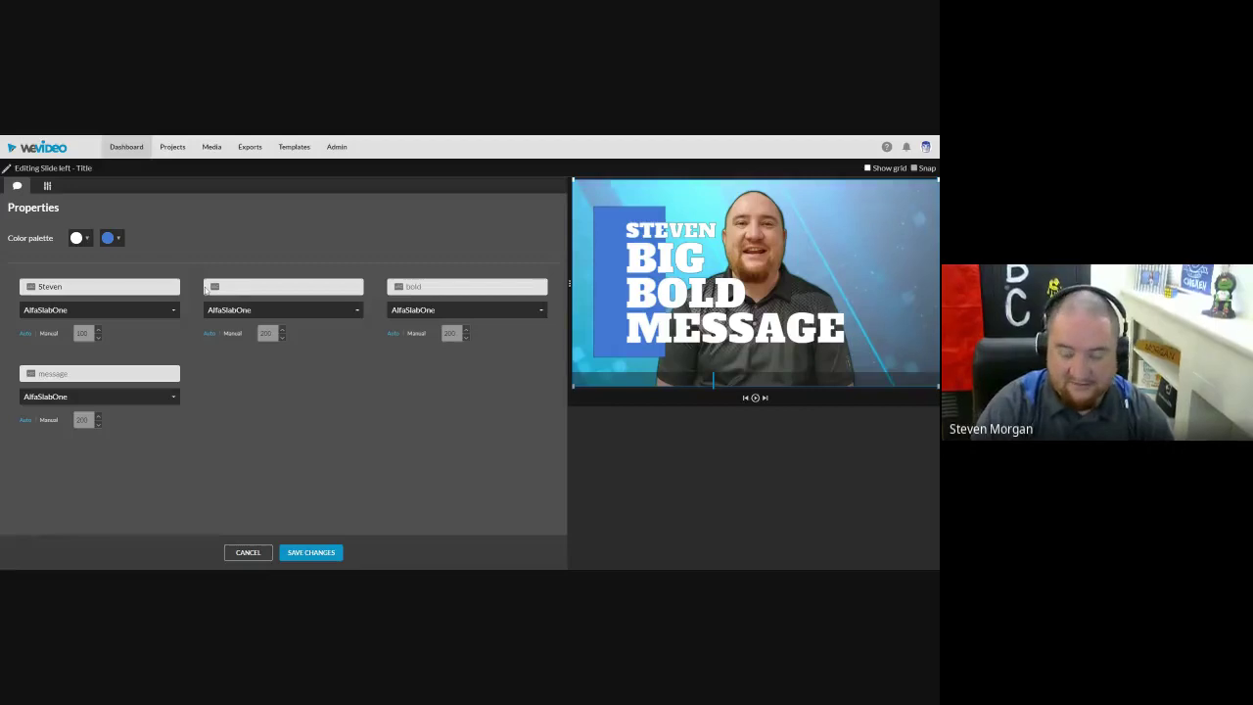
type("Morgan")
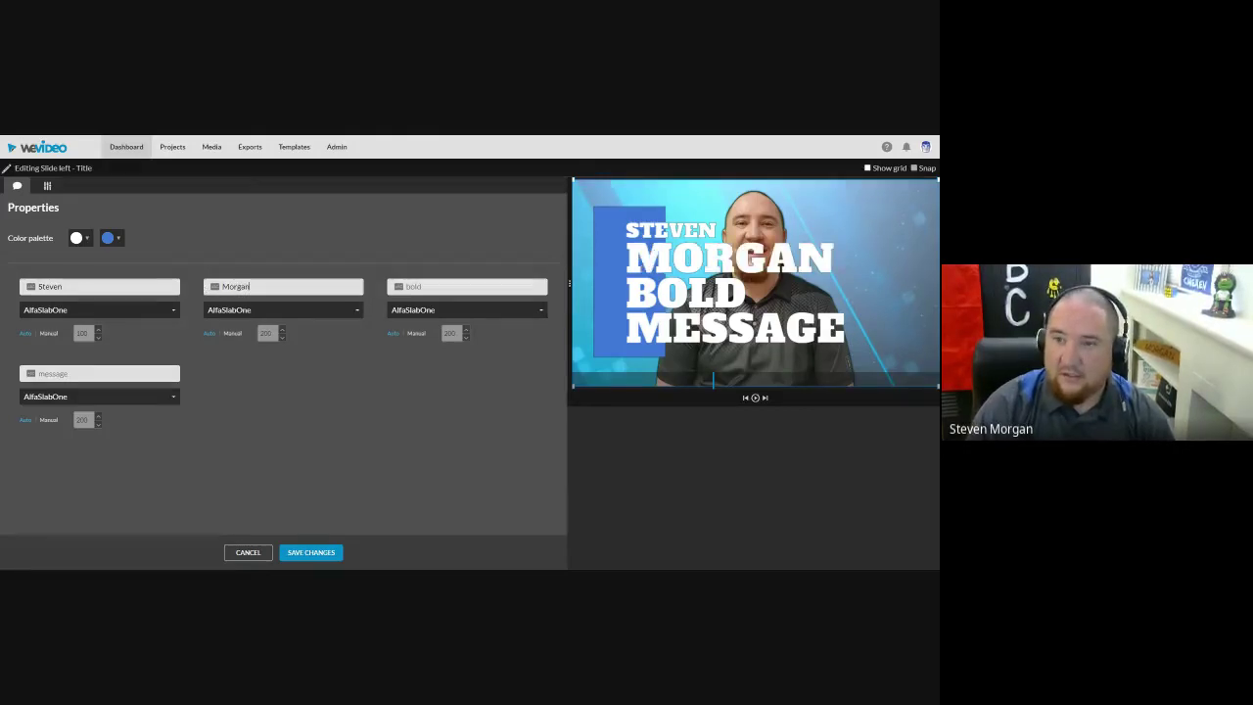
left_click(247, 552)
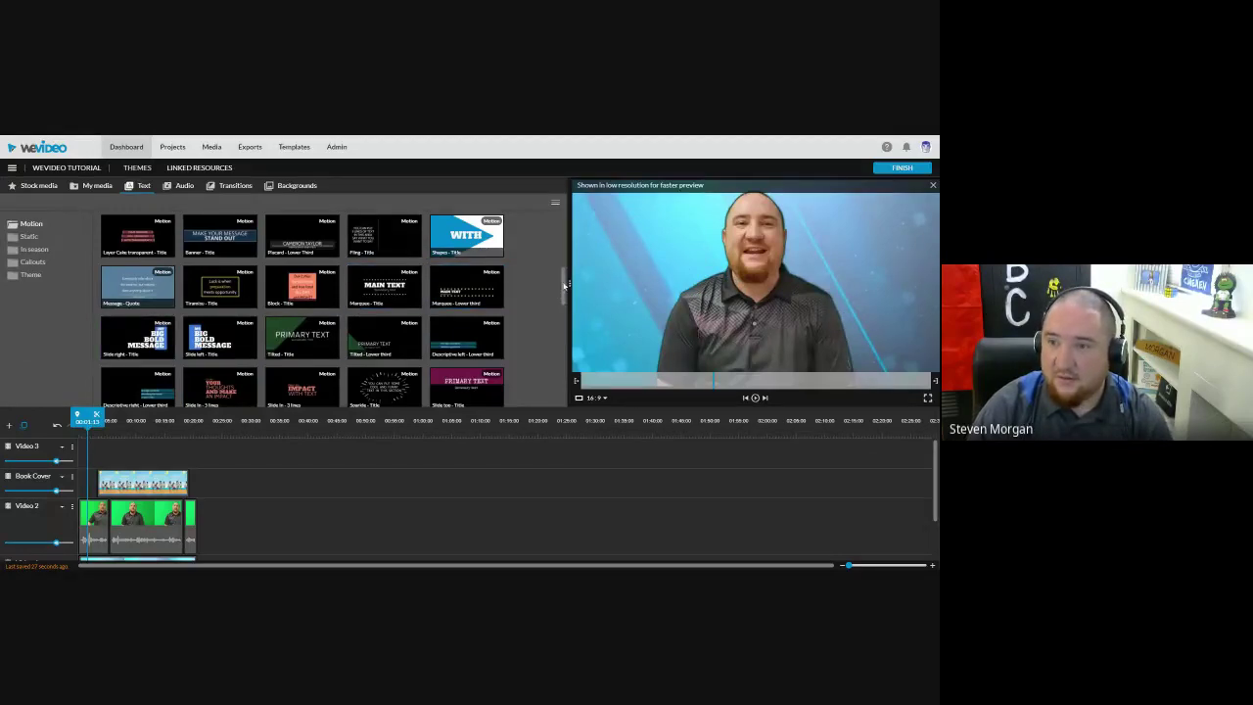
scroll(565, 285, "down", 1)
Step: Place a Marquee - Lower third on Video 3 and enter the presenter's name and secondary text
left_click_drag(471, 282, 88, 451)
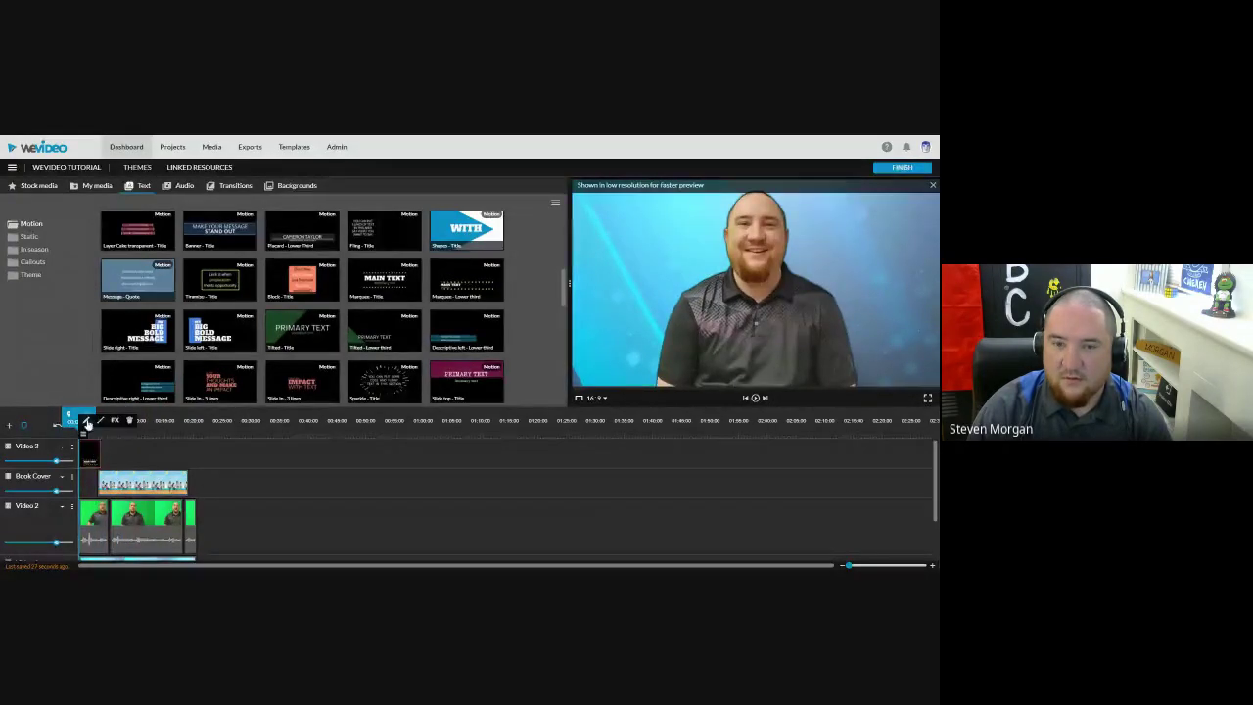
left_click(86, 420)
left_click(69, 290)
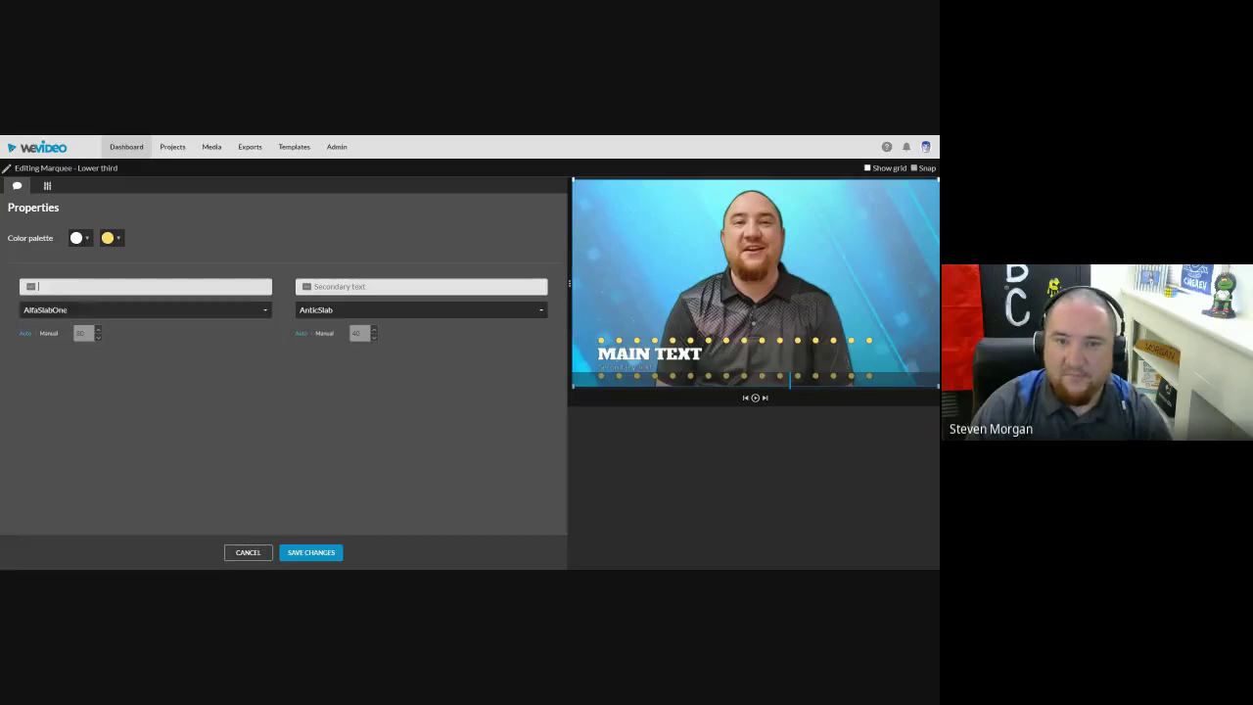
type("Steven Morgan")
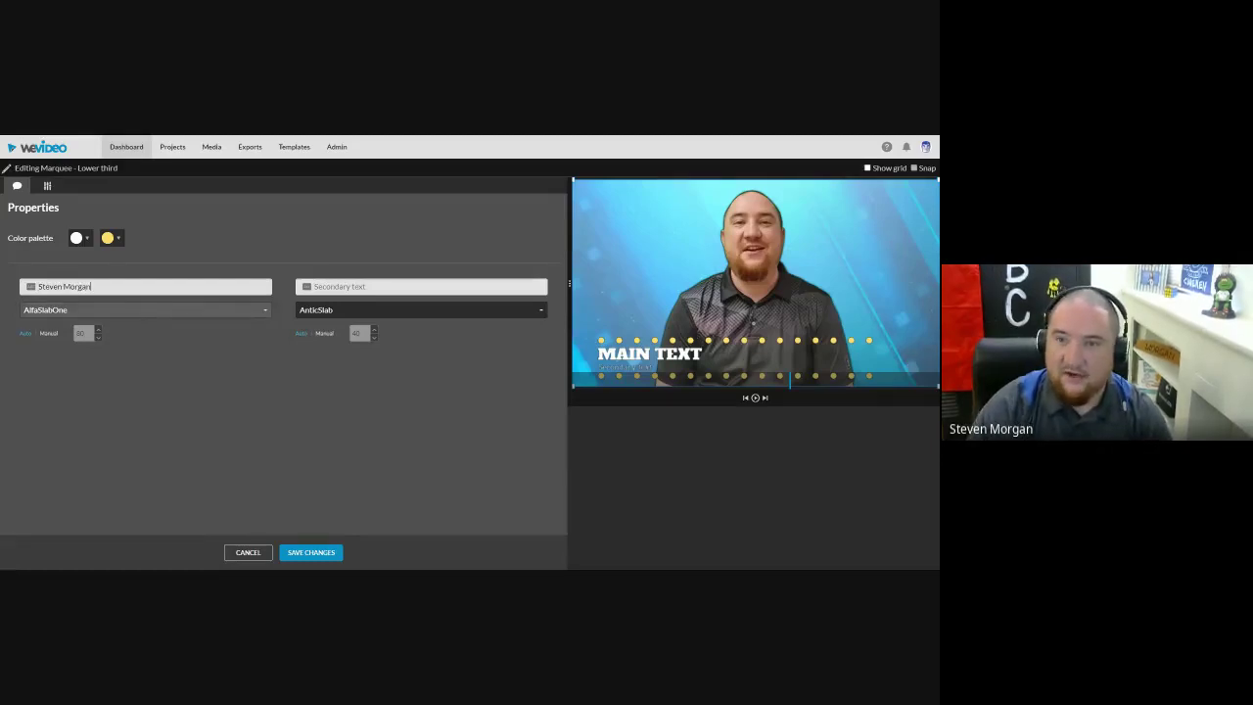
left_click(384, 323)
left_click(299, 287)
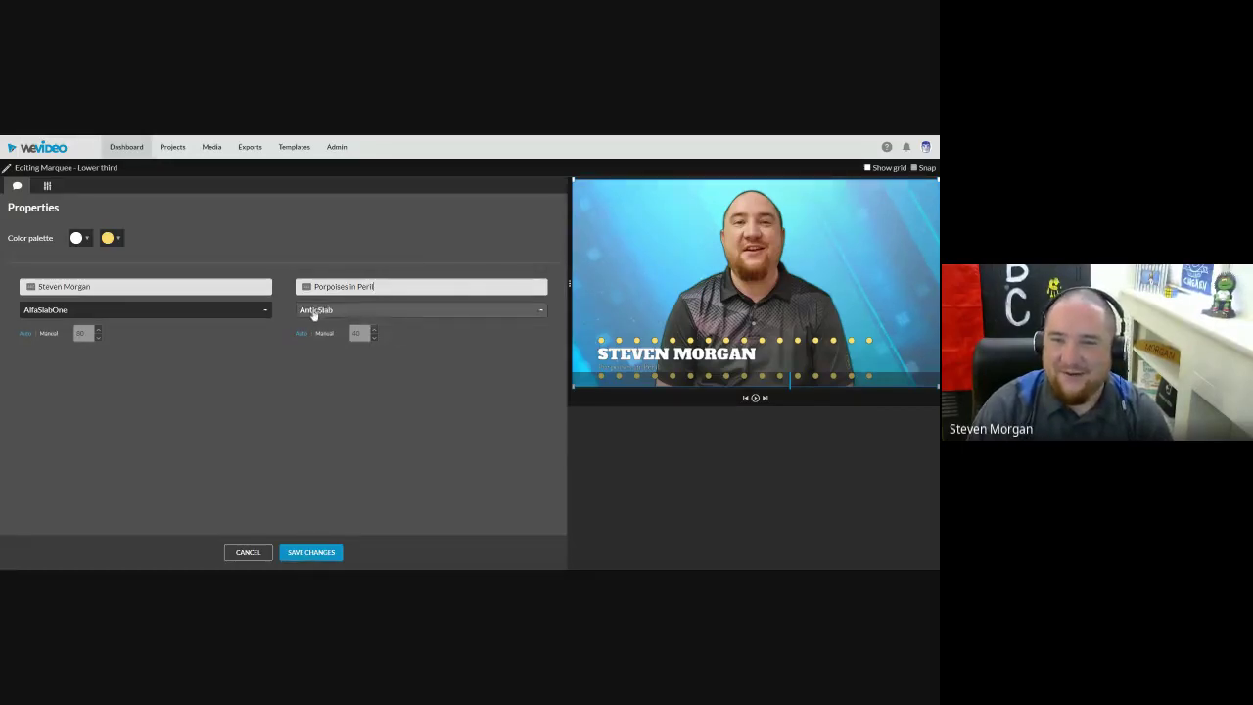
Step: Set the lower third's accent dots to red and its text to white, then save
left_click(109, 239)
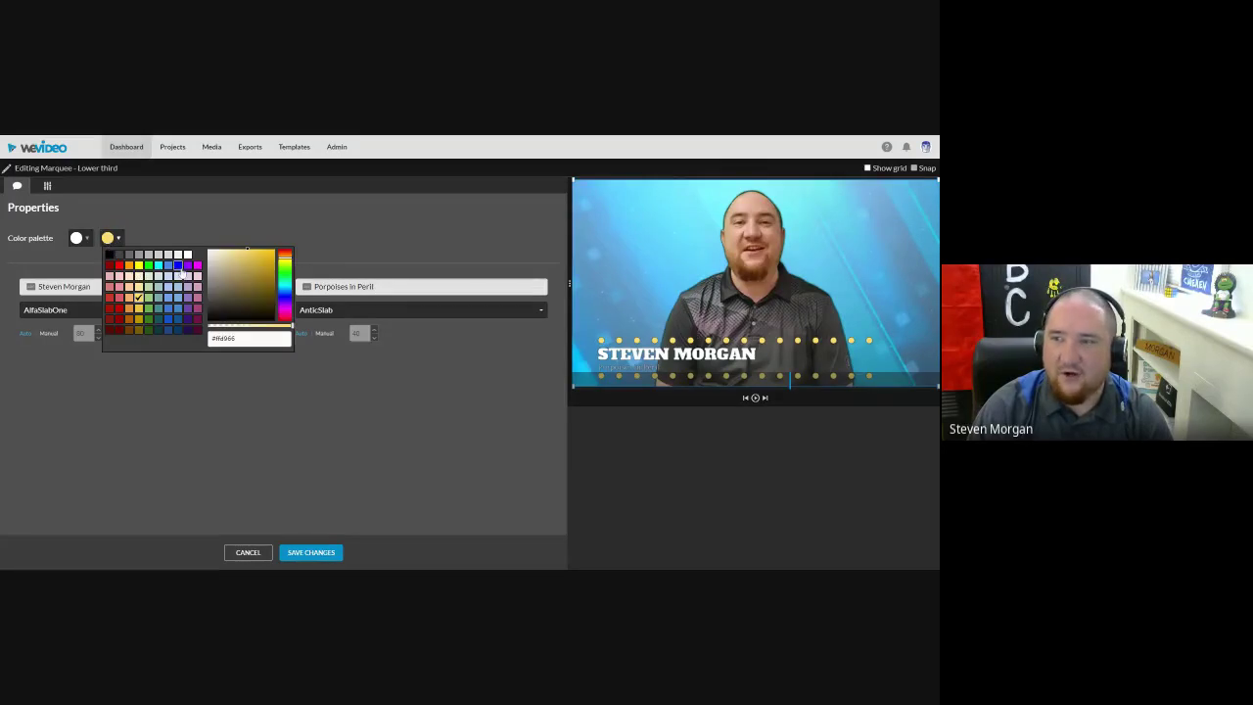
left_click(118, 265)
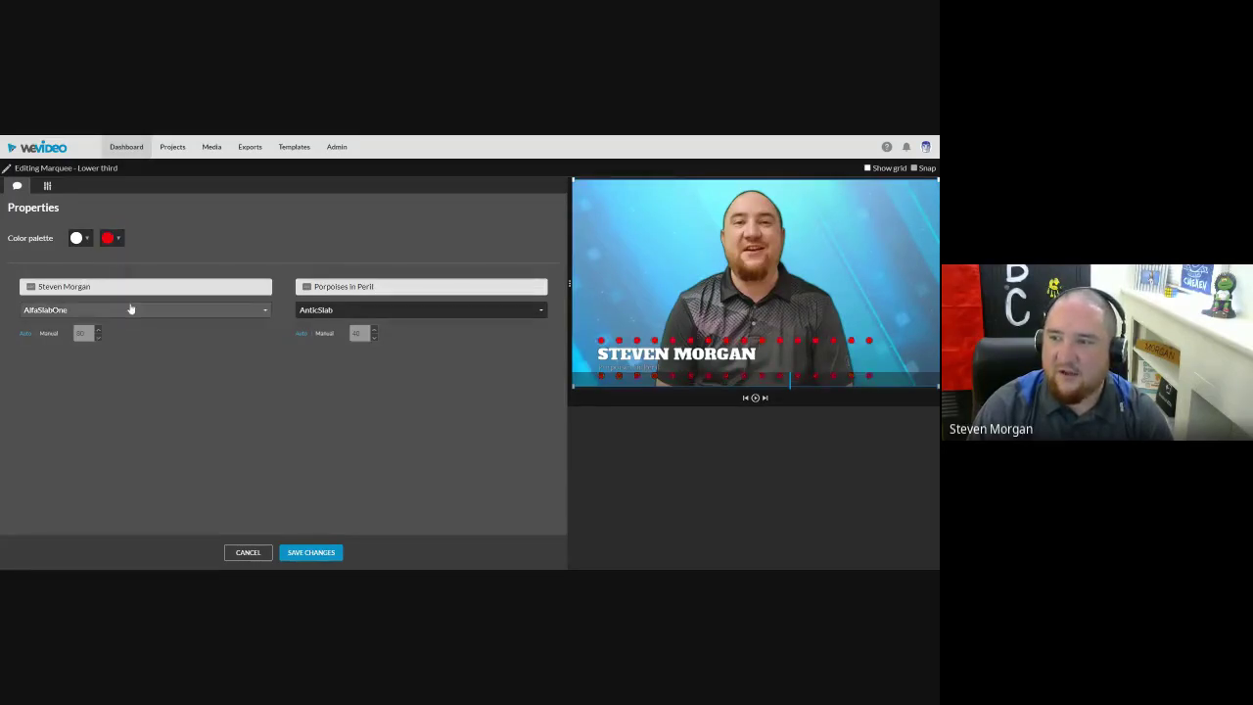
left_click(79, 238)
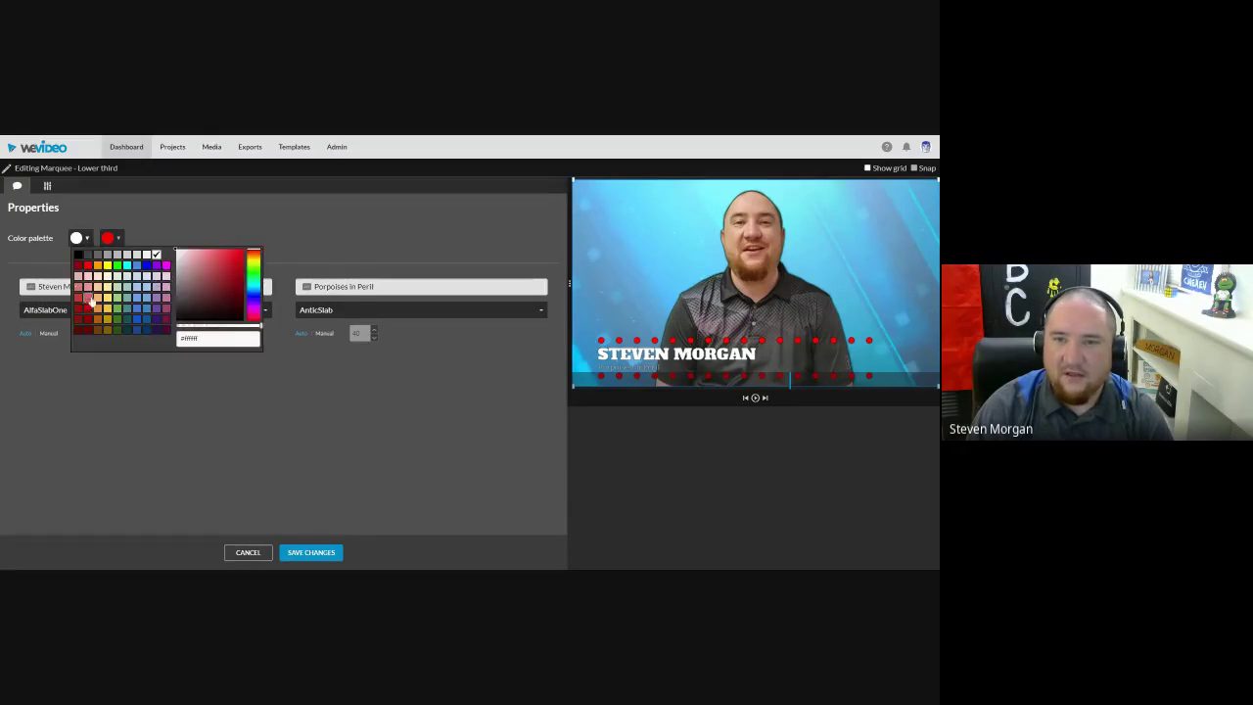
left_click(78, 255)
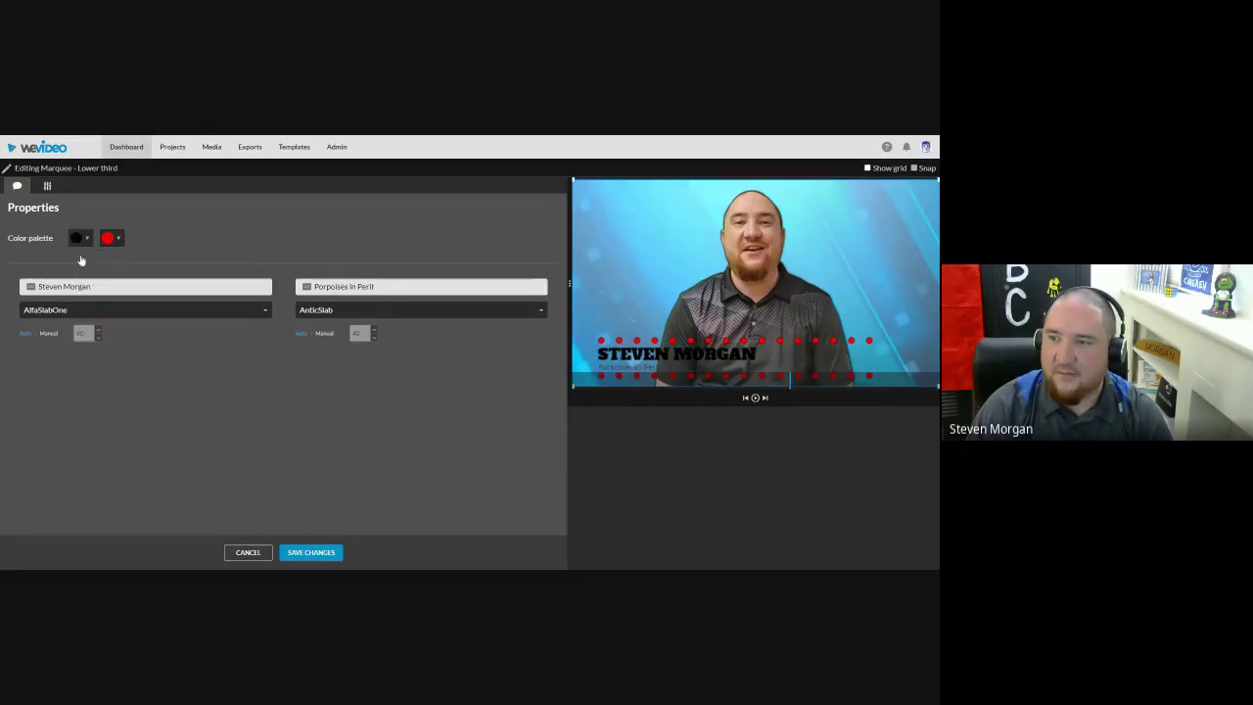
left_click(83, 241)
left_click(157, 253)
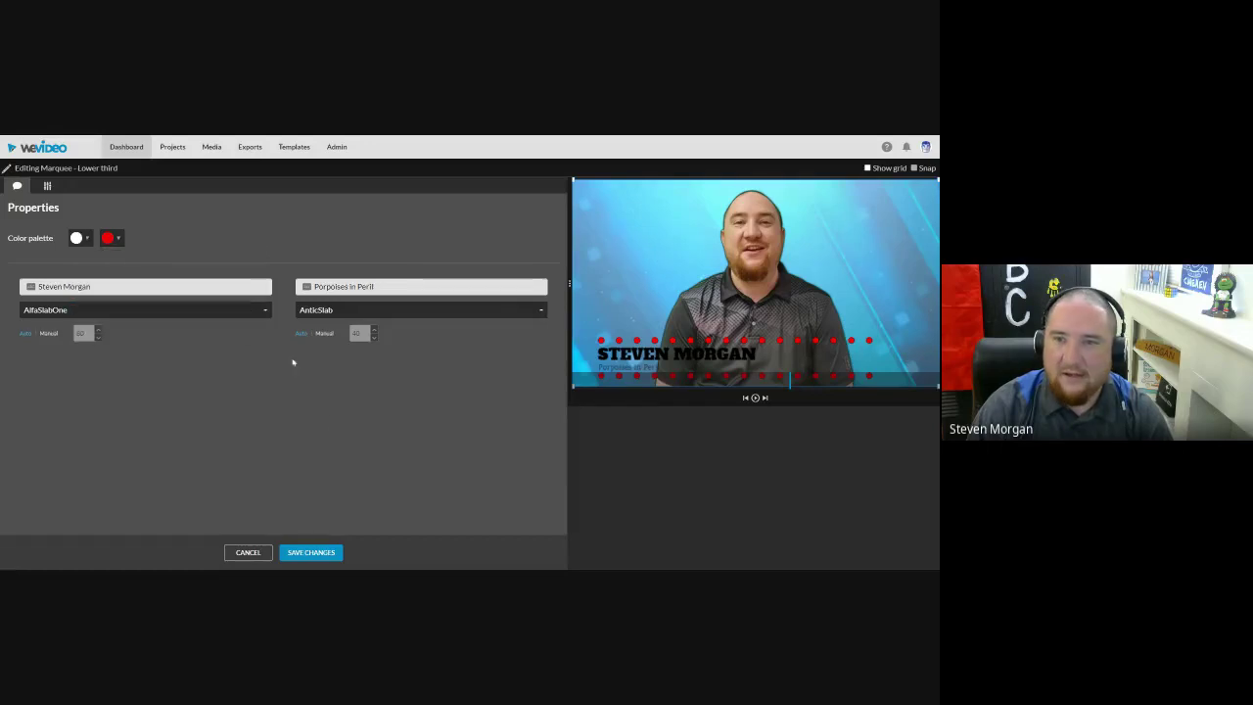
left_click(310, 552)
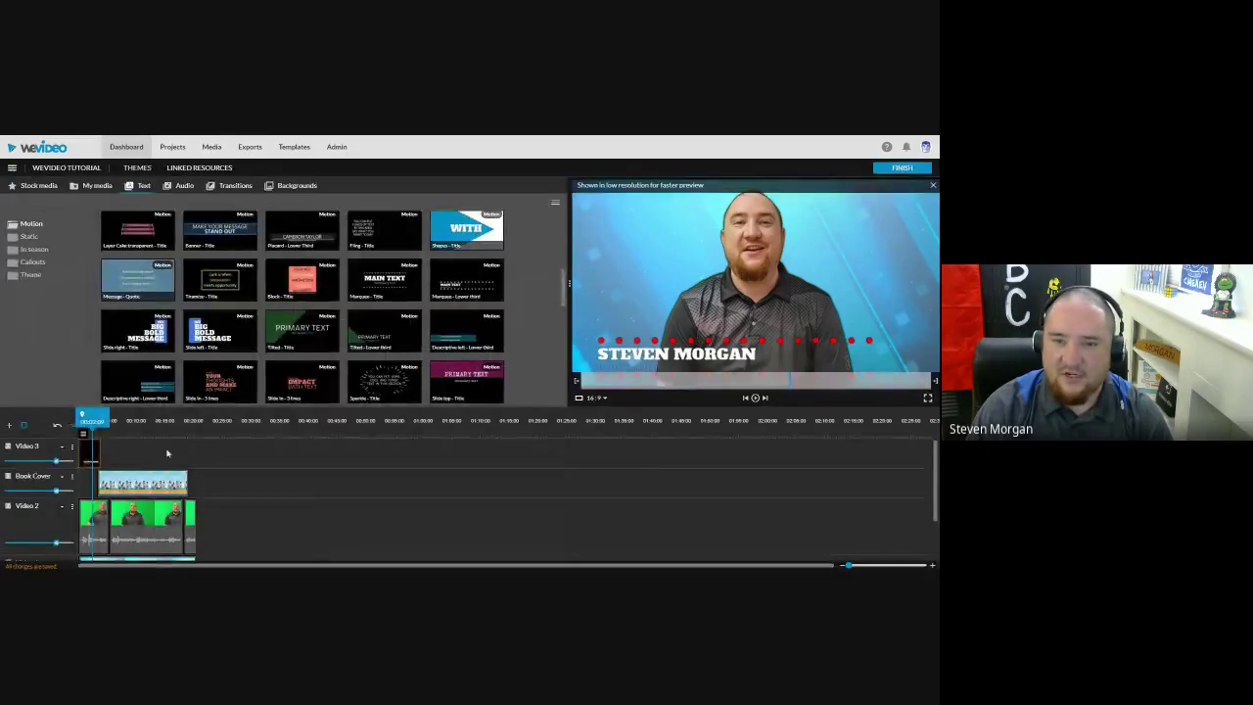
Step: Play the project from the timeline start, then scrub back to the lower third title frame
left_click(82, 421)
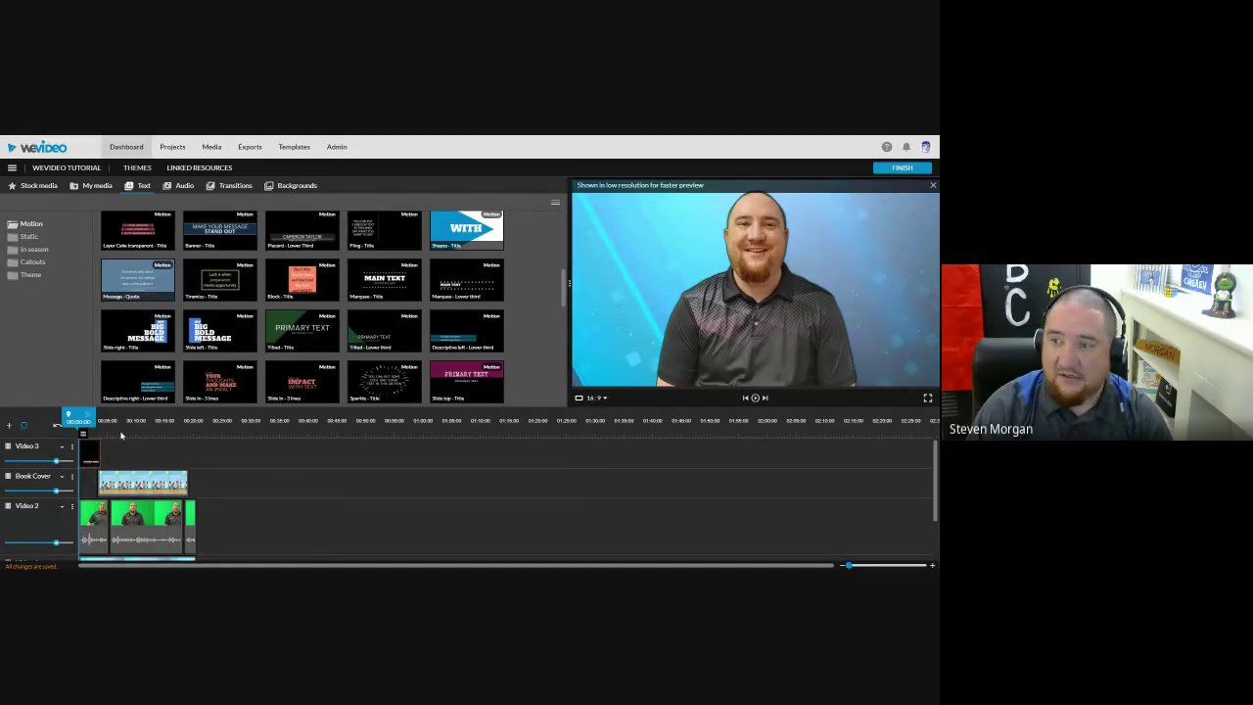
key("space")
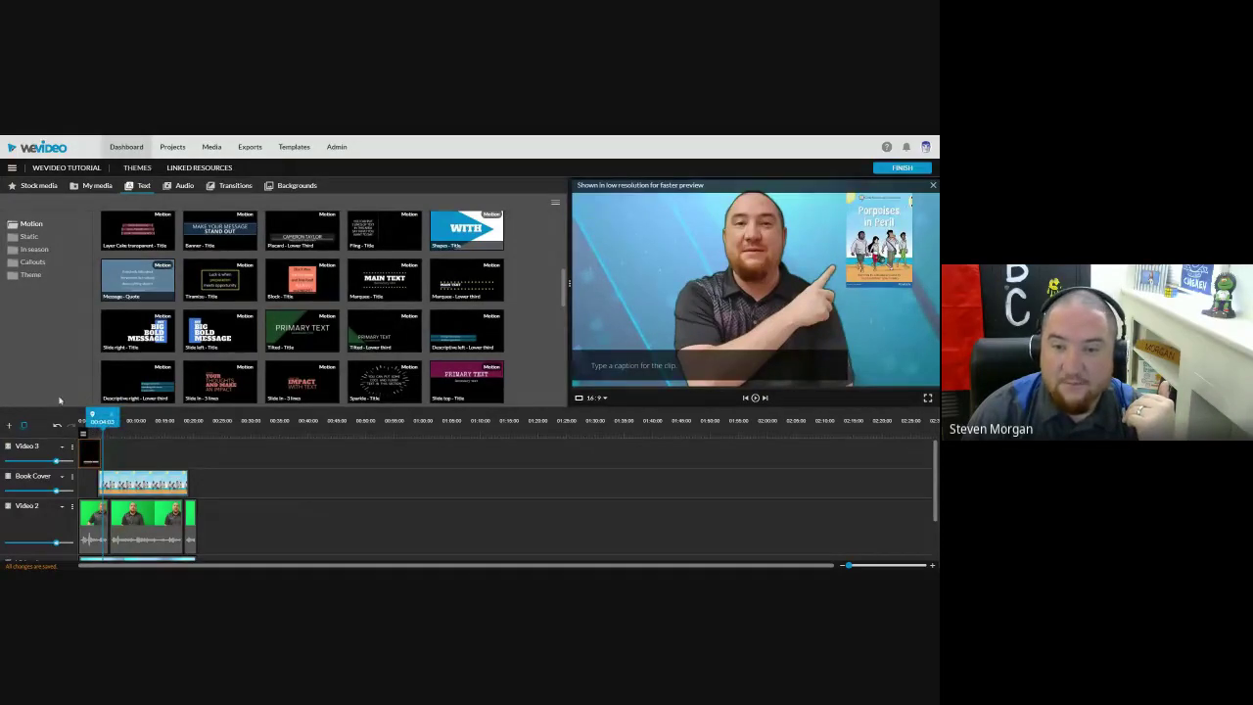
scroll(200, 474, "down", 2)
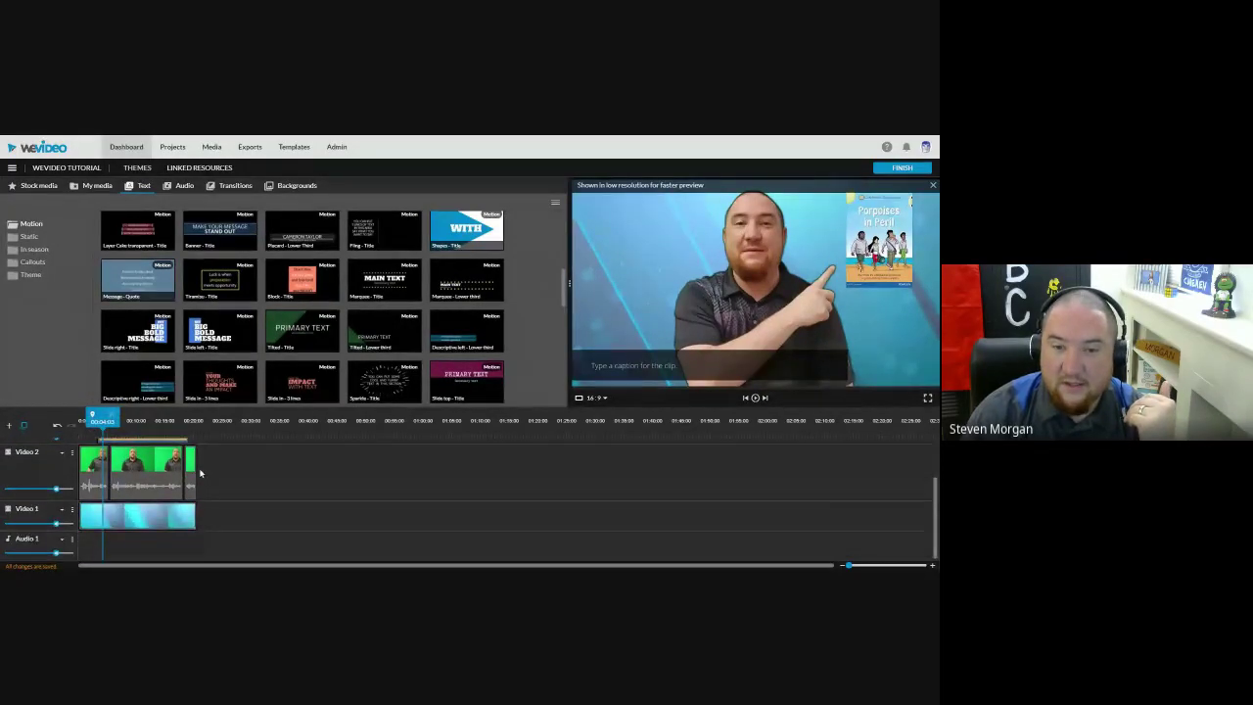
scroll(201, 474, "up", 2)
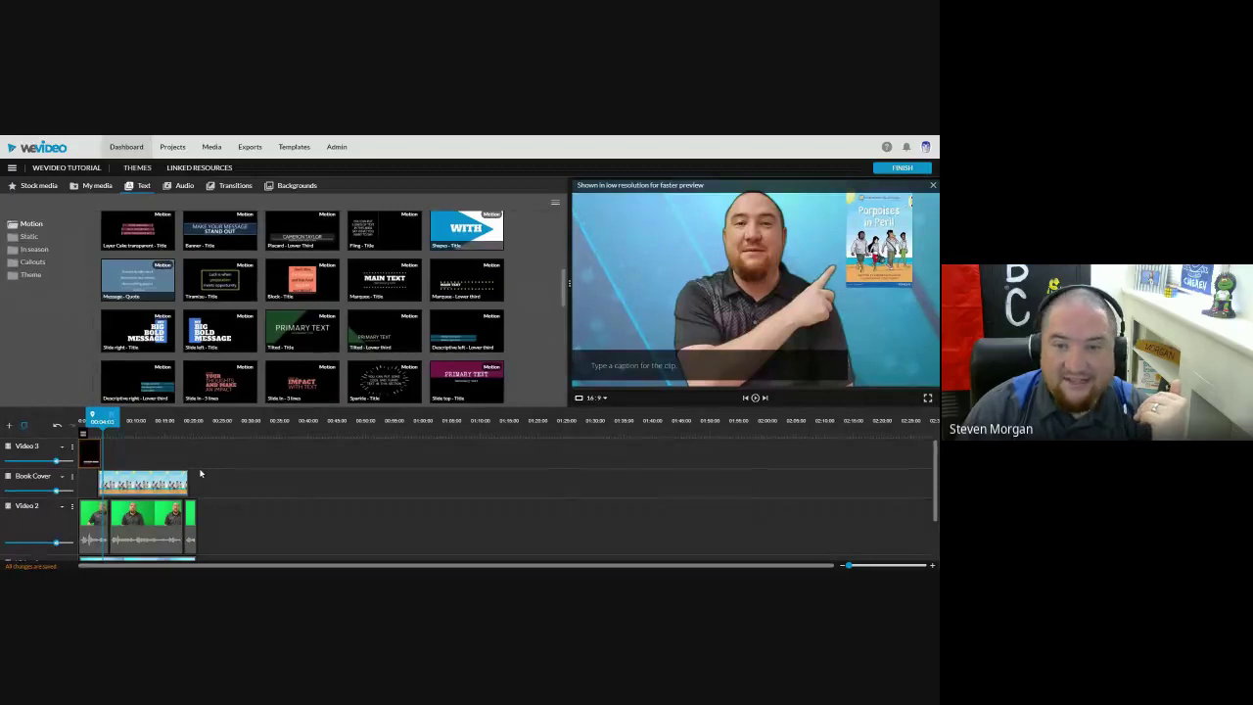
left_click_drag(102, 421, 97, 421)
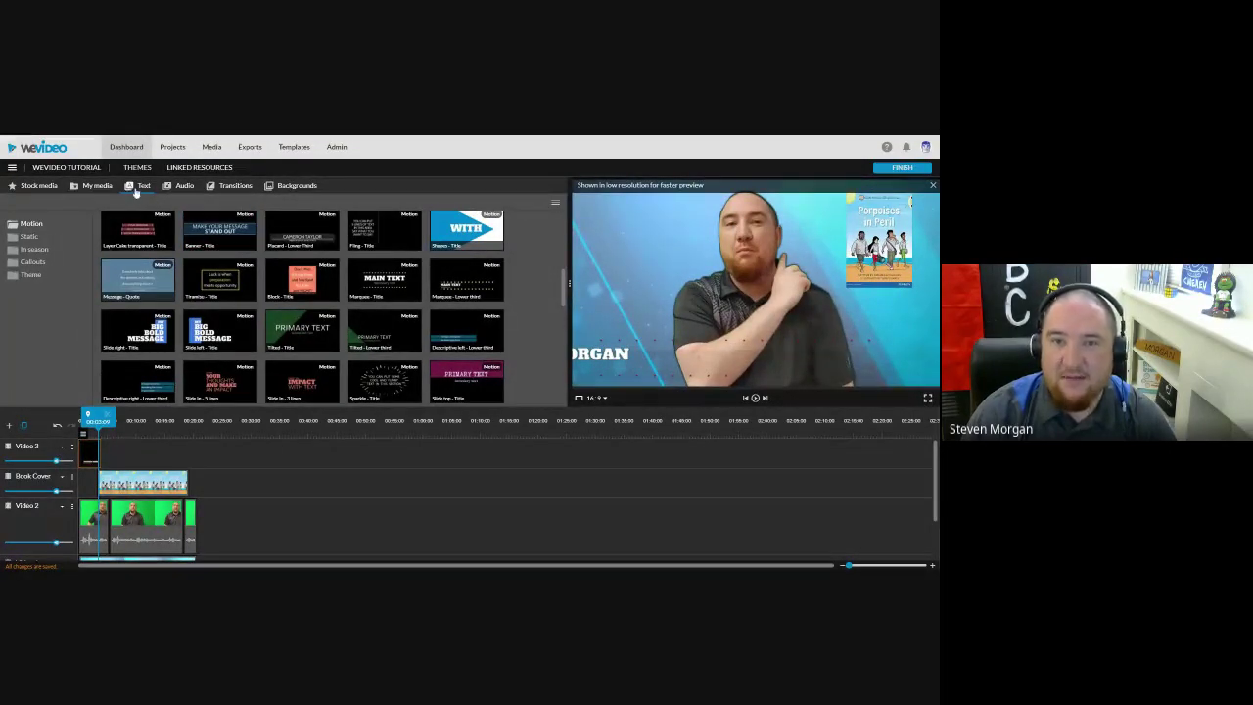
Step: In the transitions library, preview Cross fade and drop a transition on the Book Cover clip's start
left_click(234, 189)
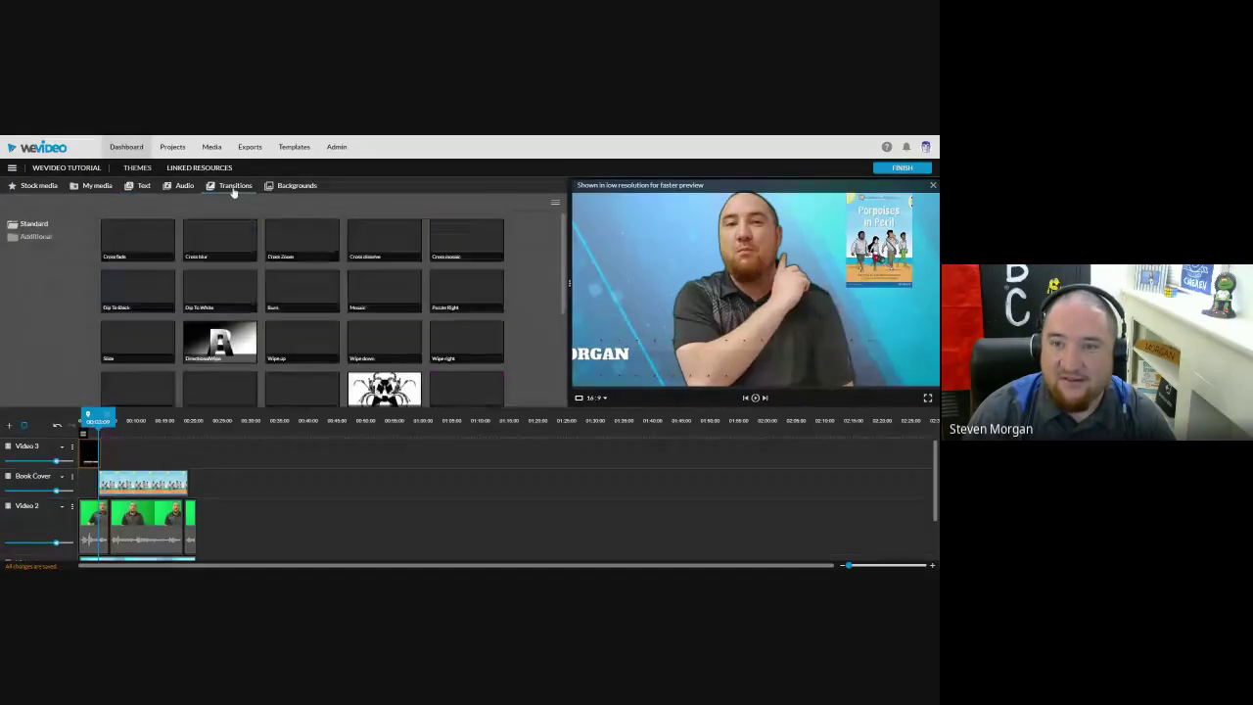
left_click_drag(564, 261, 571, 364)
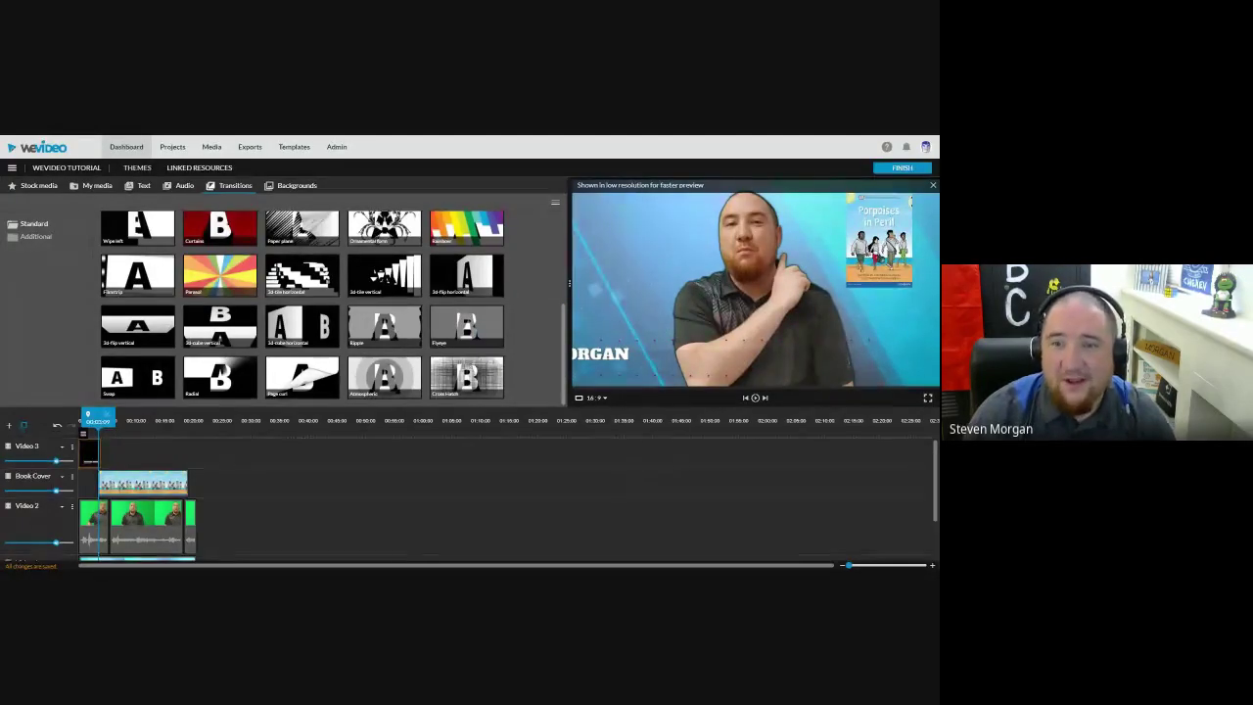
scroll(367, 264, "up", 3)
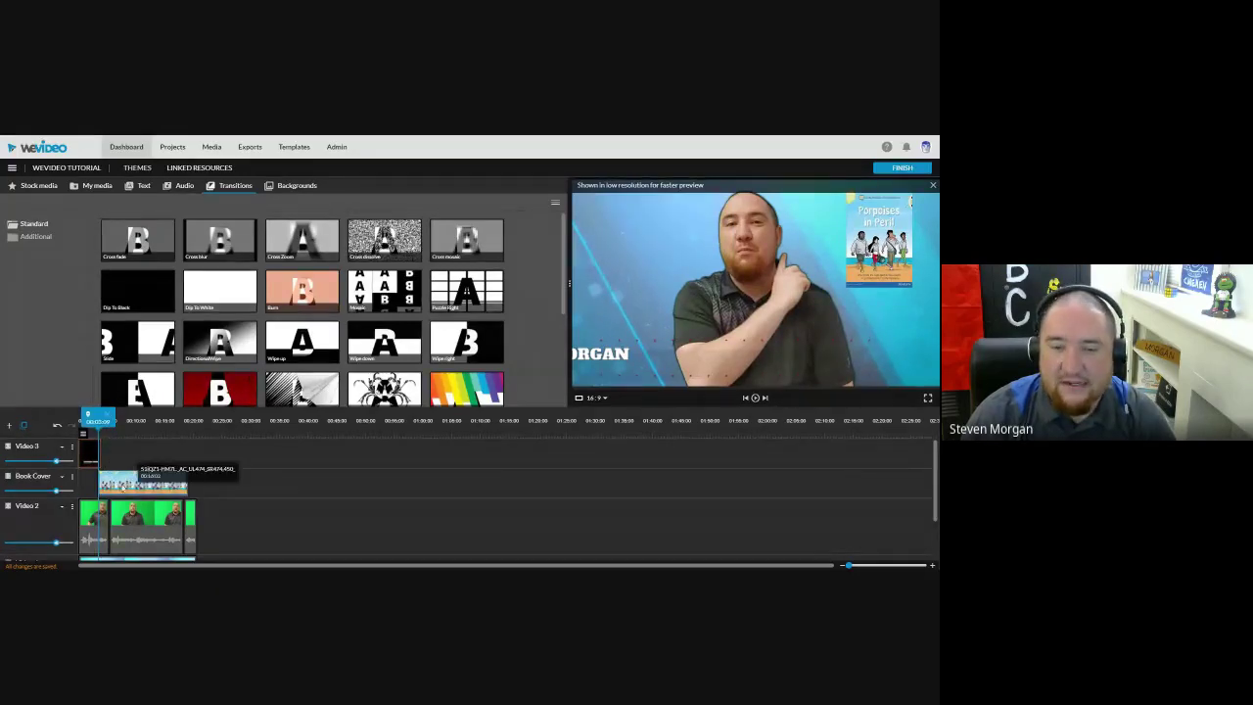
left_click(116, 482)
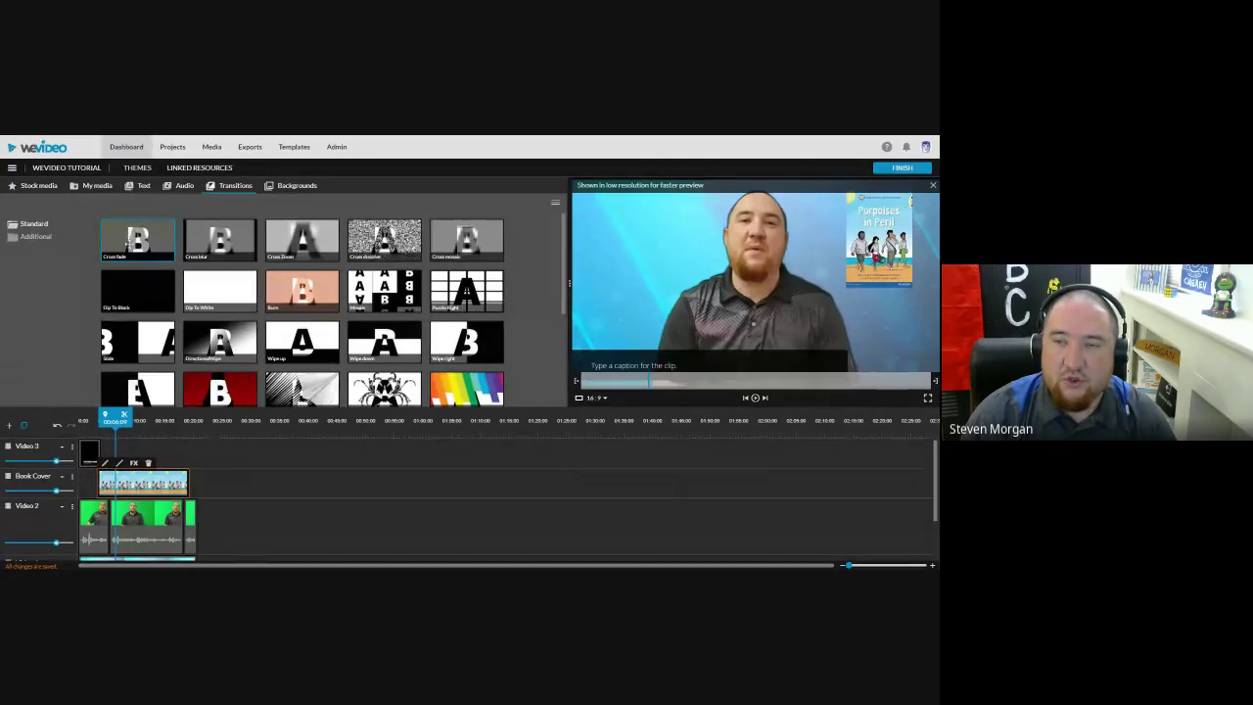
left_click(130, 242)
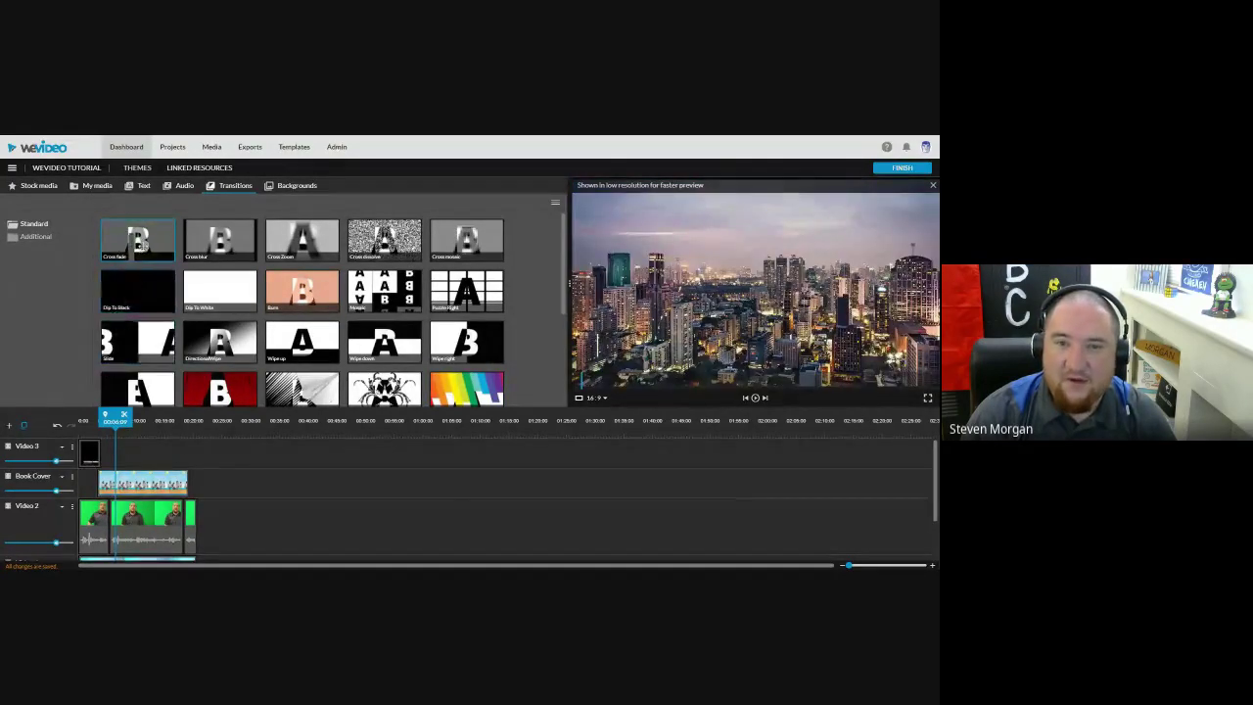
mouse_move(122, 386)
left_mouse_down()
mouse_move(104, 481)
mouse_move(197, 486)
left_mouse_up()
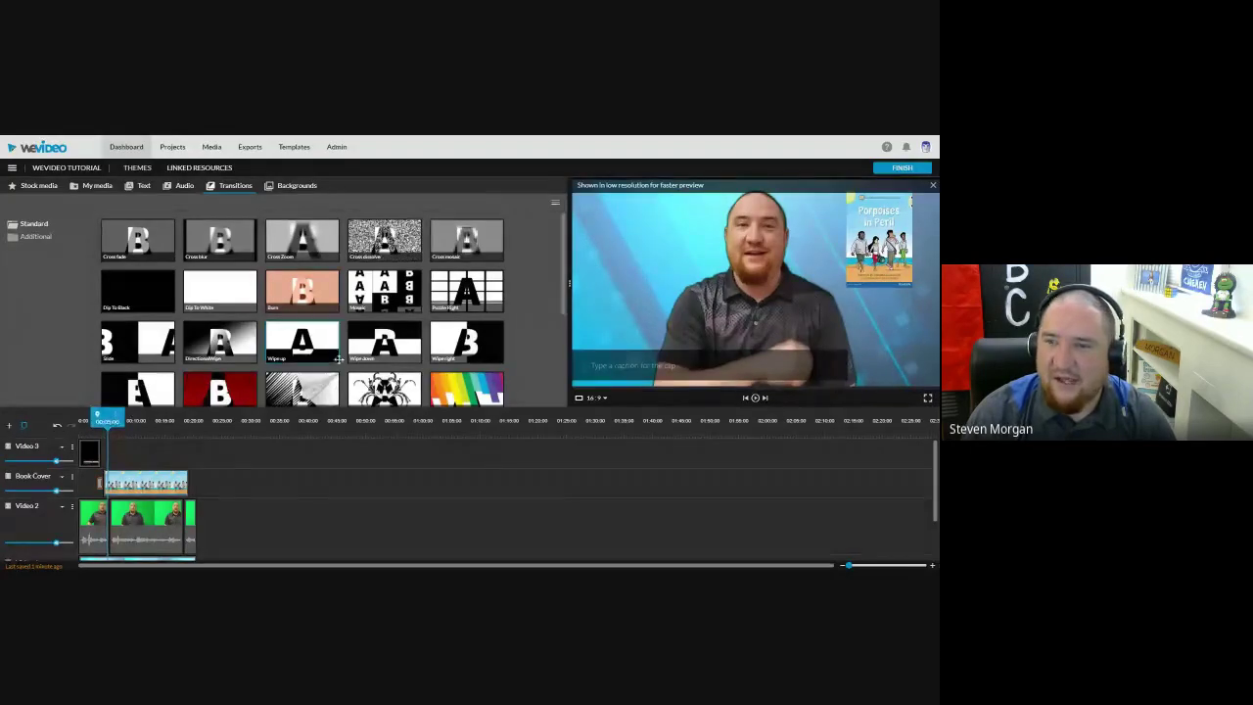
Step: Try Rainbow at a Video 2 clip join, then apply Cross blur to the Book Cover clip's start
scroll(339, 355, "down", 3)
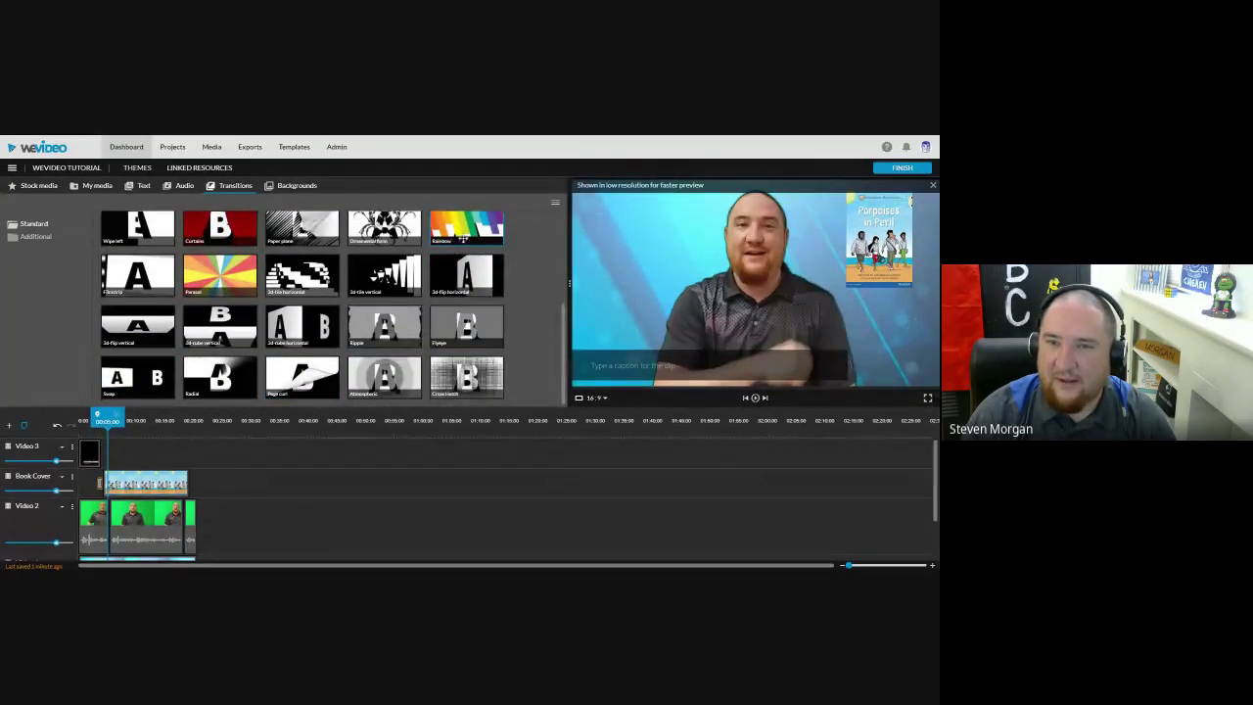
mouse_move(466, 227)
left_mouse_down()
mouse_move(293, 327)
mouse_move(172, 460)
mouse_move(107, 499)
mouse_move(101, 483)
left_mouse_up()
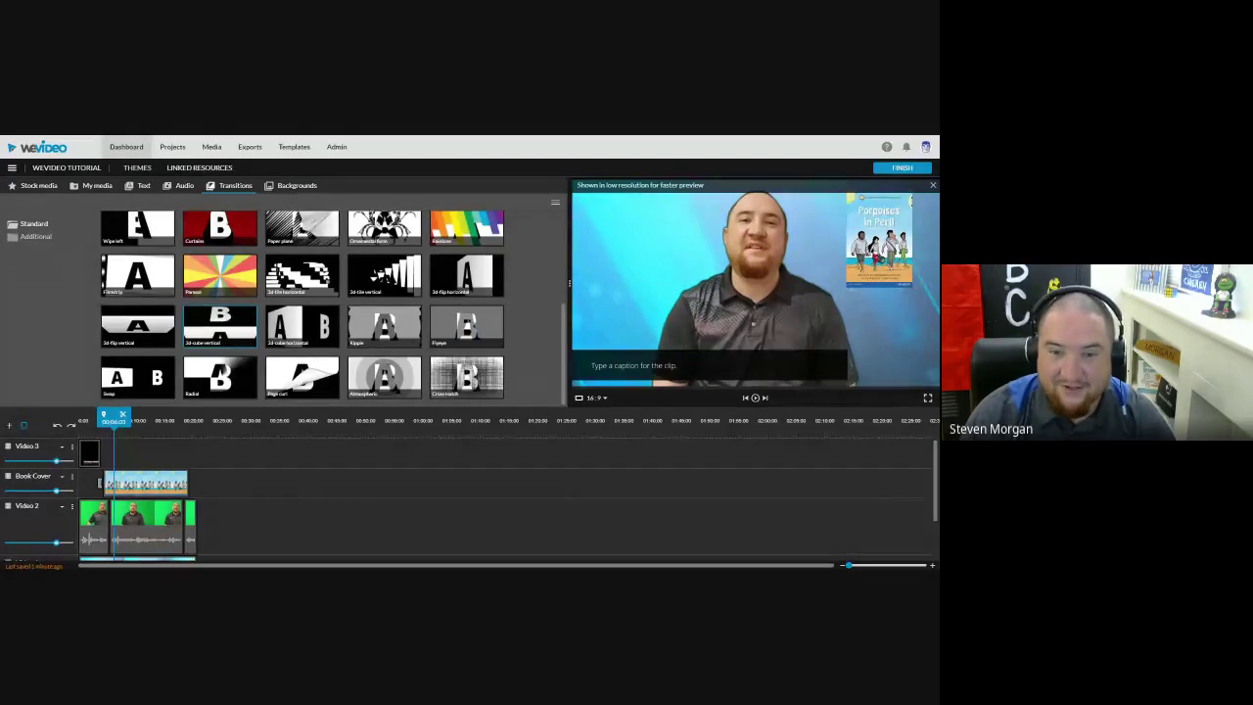
scroll(201, 250, "up", 3)
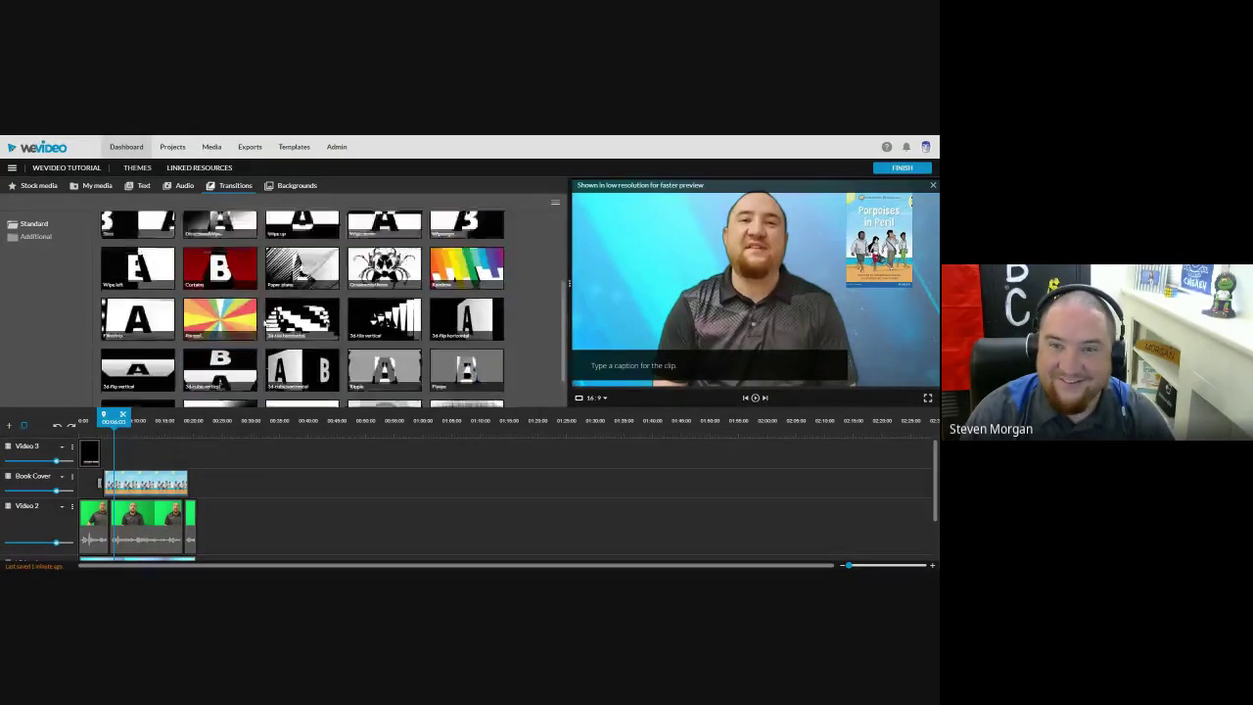
mouse_move(200, 250)
left_mouse_down()
mouse_move(102, 445)
mouse_move(108, 484)
left_mouse_up()
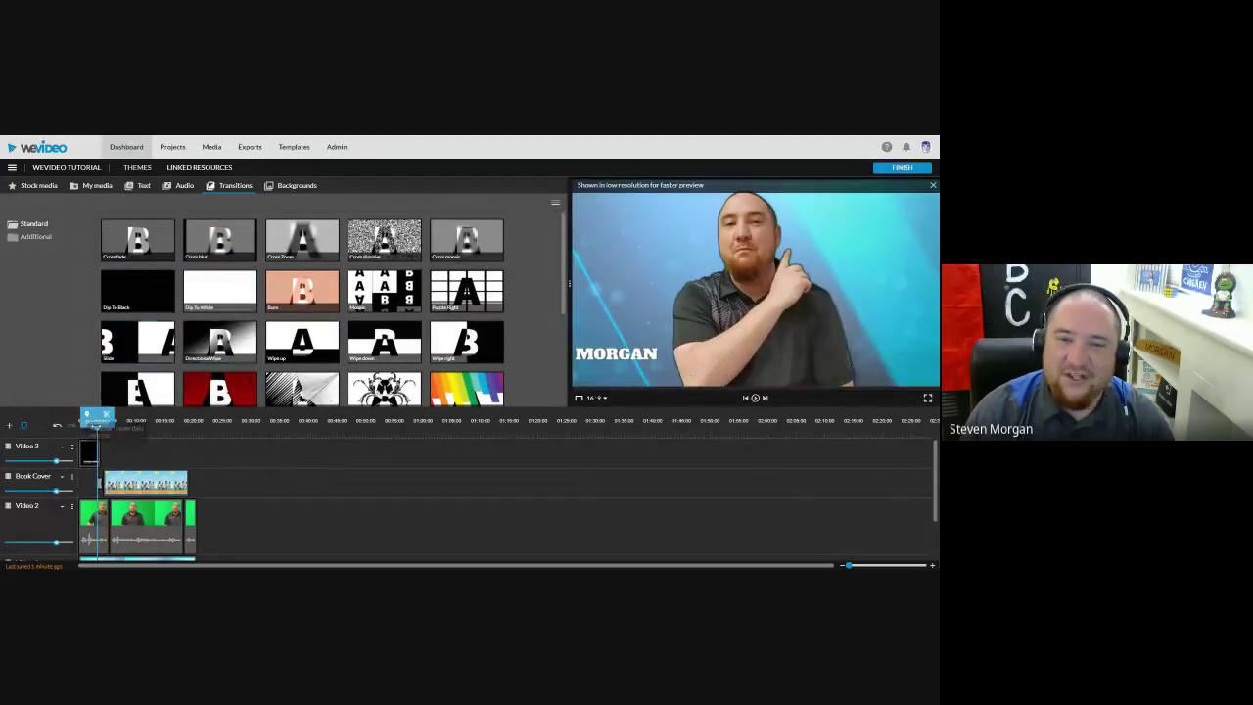
Step: Add a Cross fade to the book cover clip's end and replay that section
left_click_drag(95, 443, 177, 446)
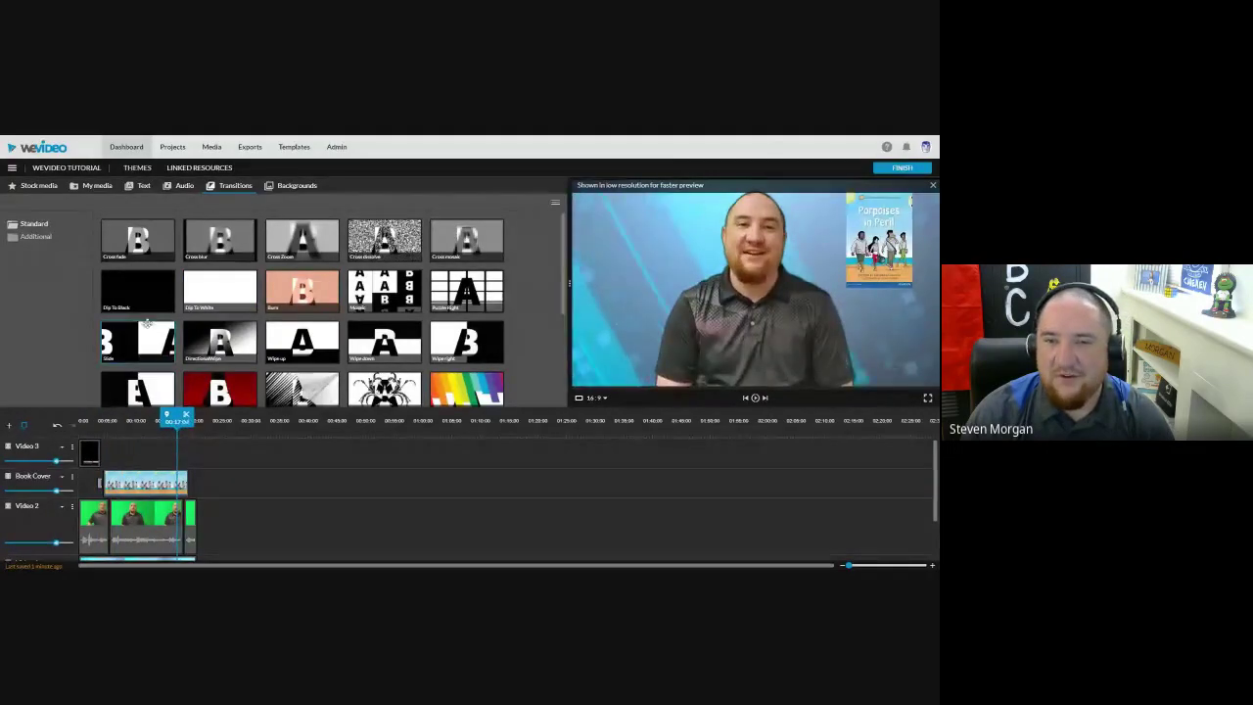
left_click(140, 256)
left_click_drag(140, 262, 186, 484)
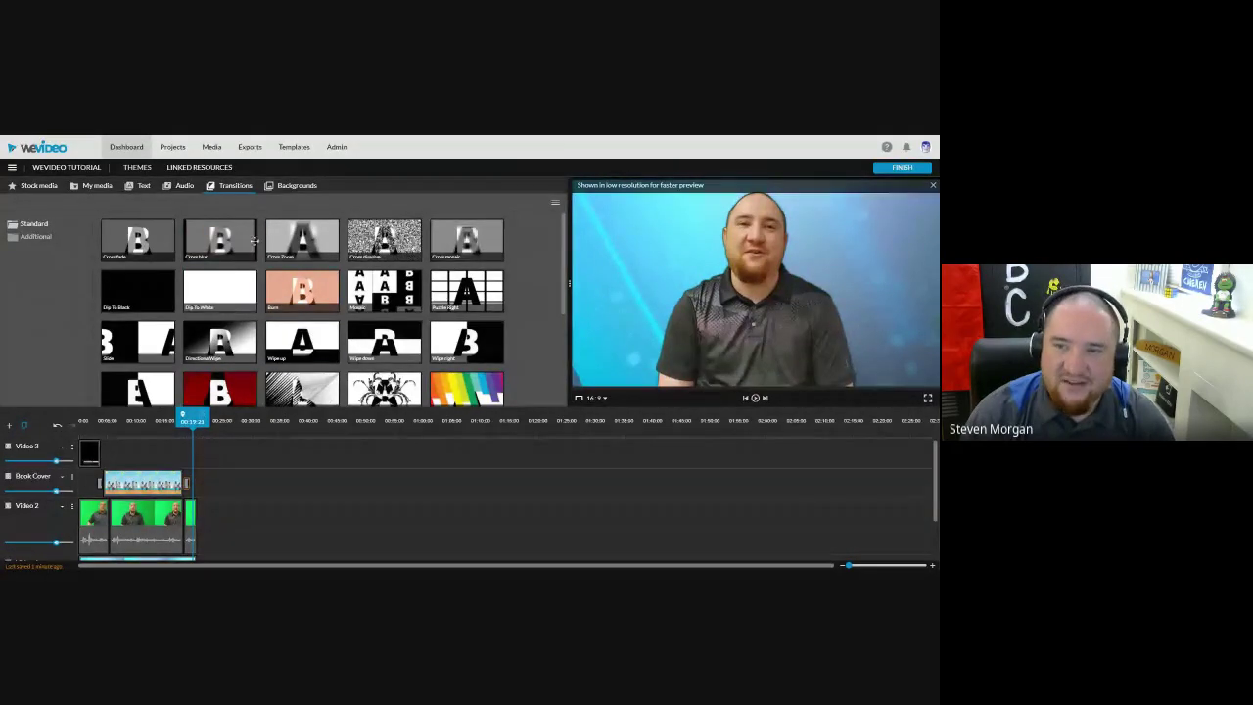
scroll(410, 301, "down", 3)
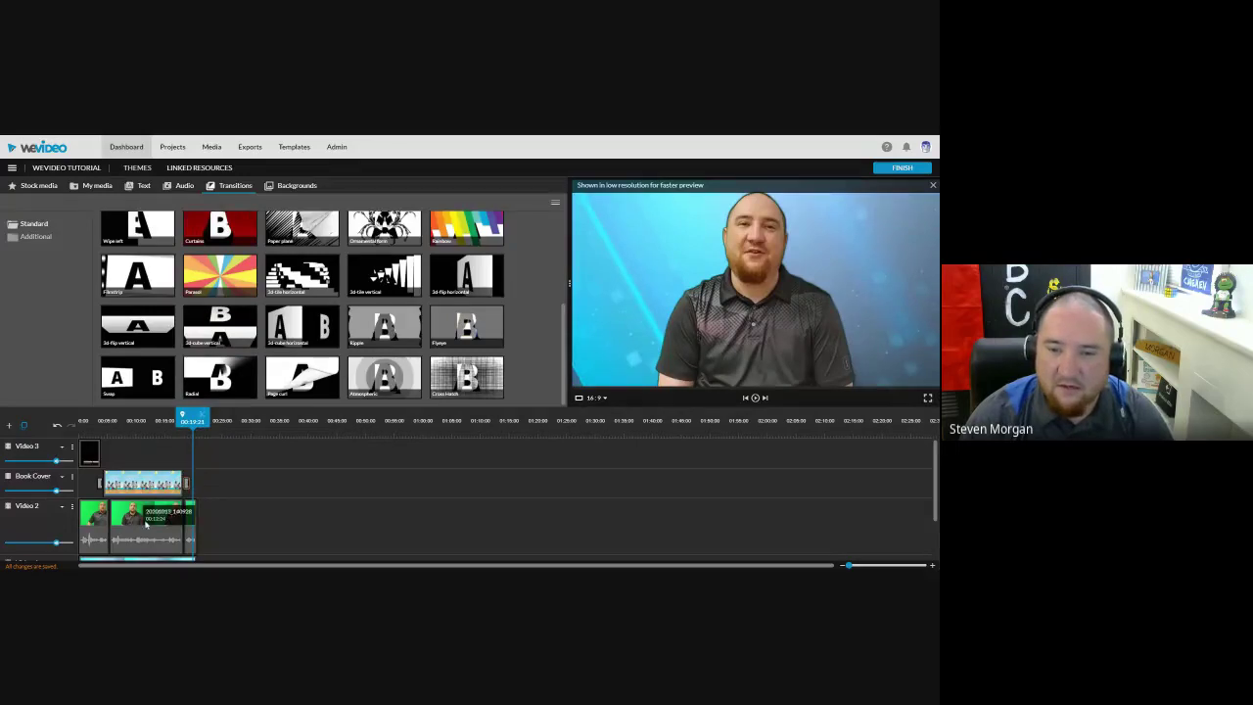
left_click(145, 525)
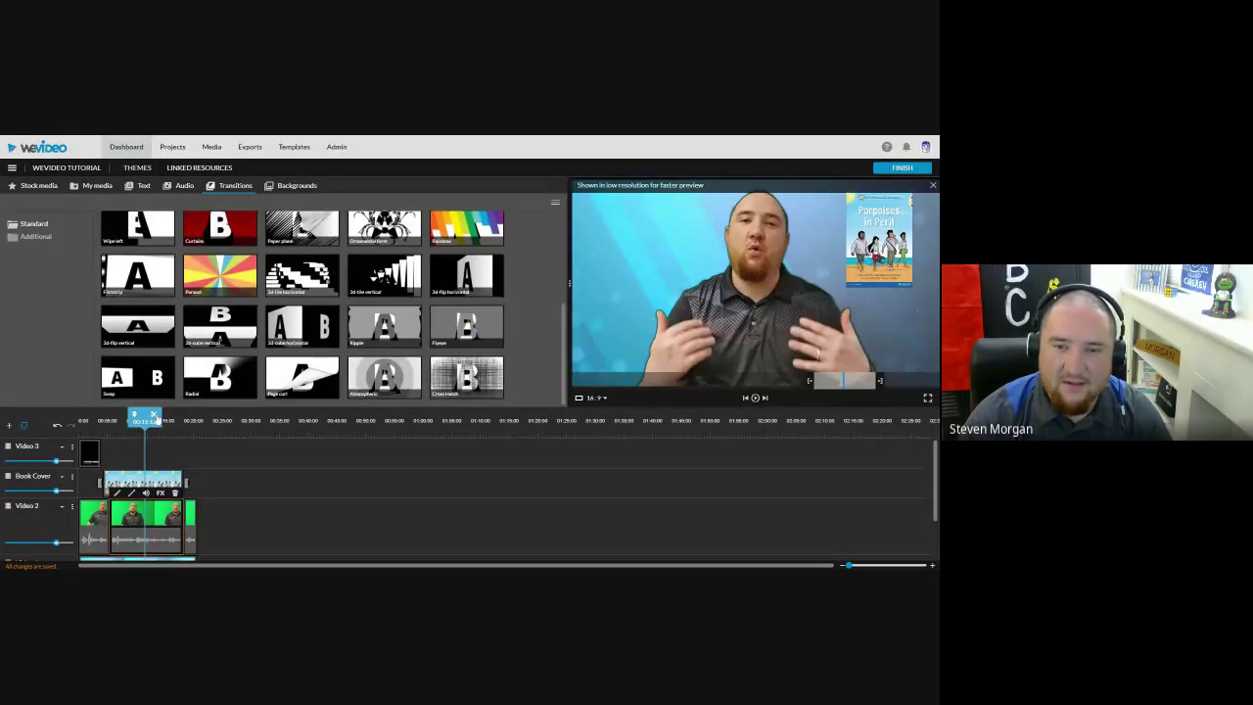
scroll(160, 256, "up", 3)
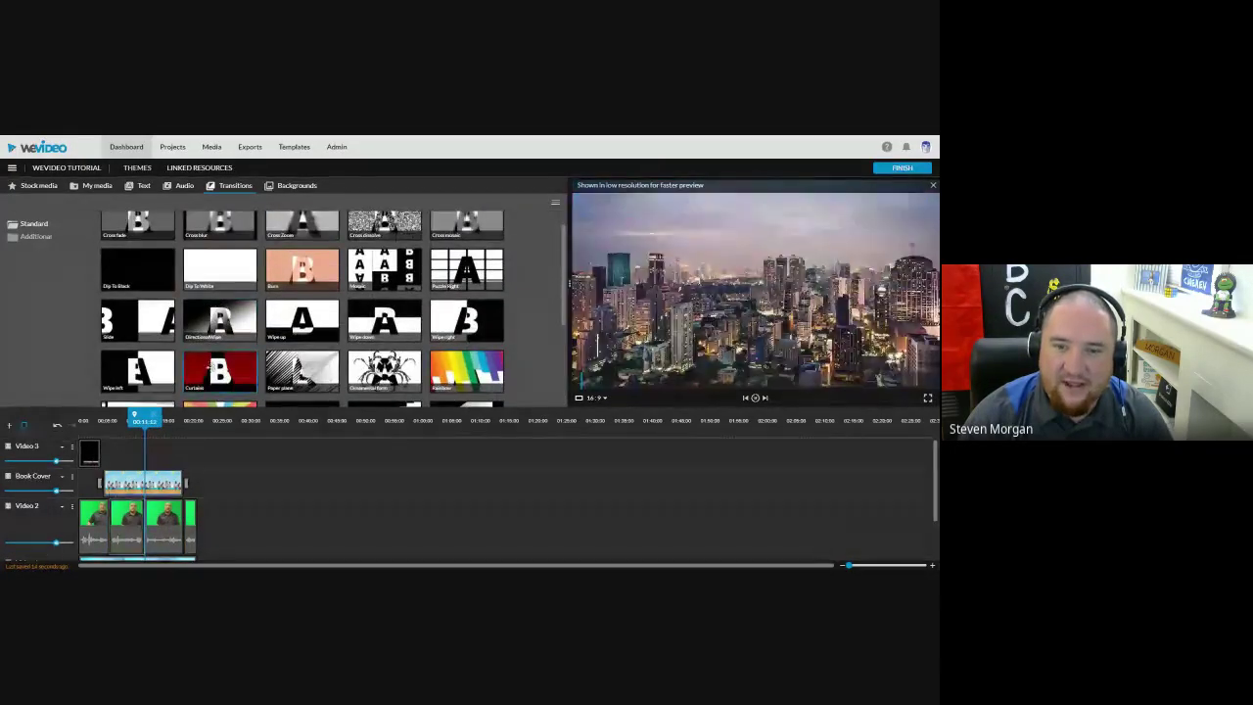
left_click(138, 420)
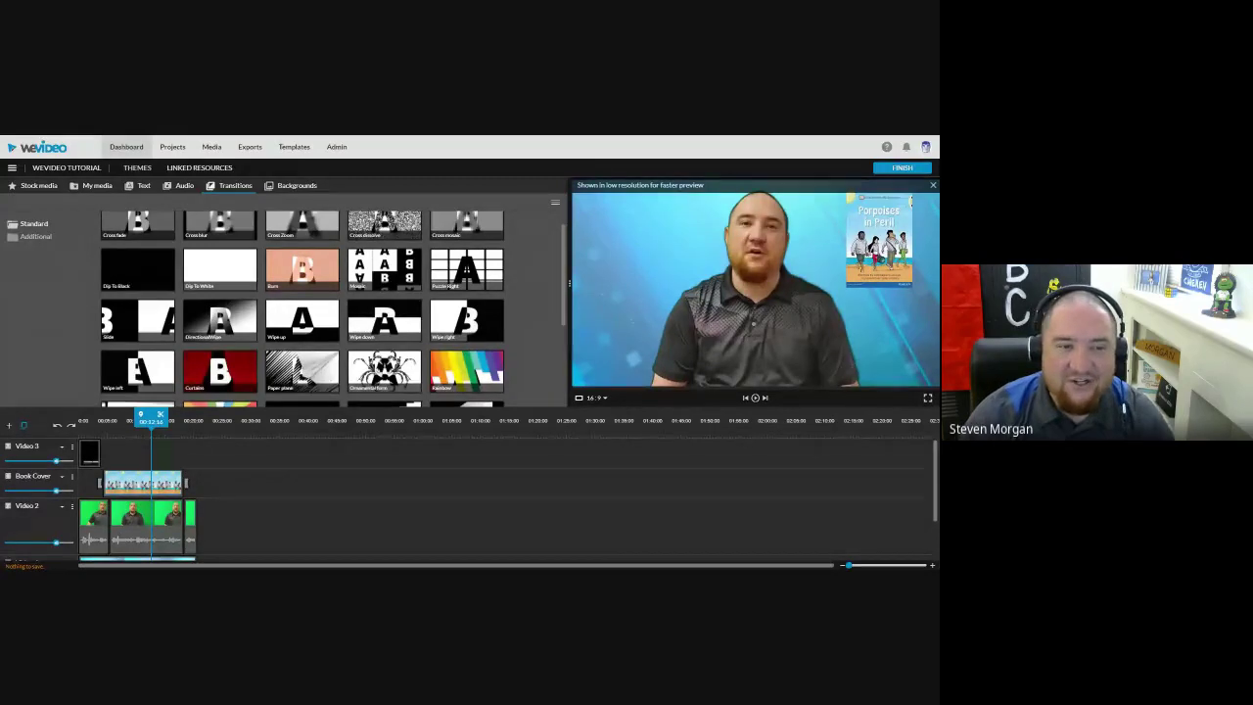
Step: Place the Inspiration track from Free Music onto Audio 1
scroll(313, 472, "down", 2)
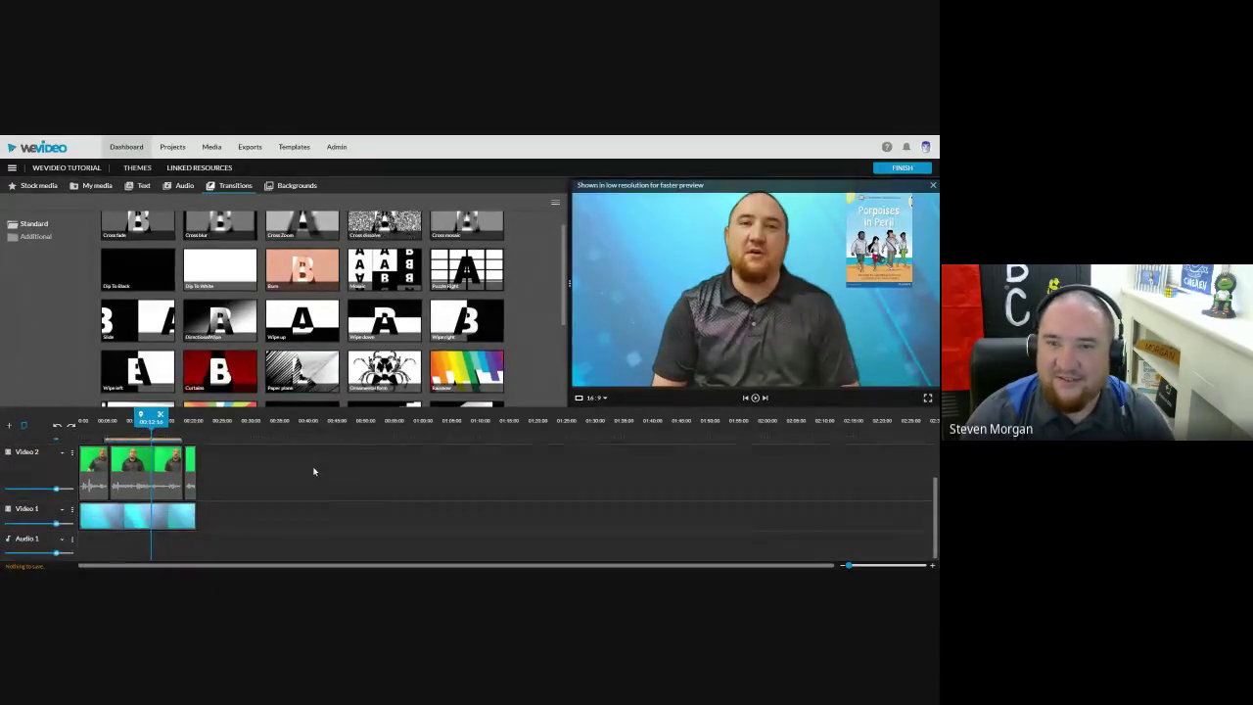
left_click(302, 192)
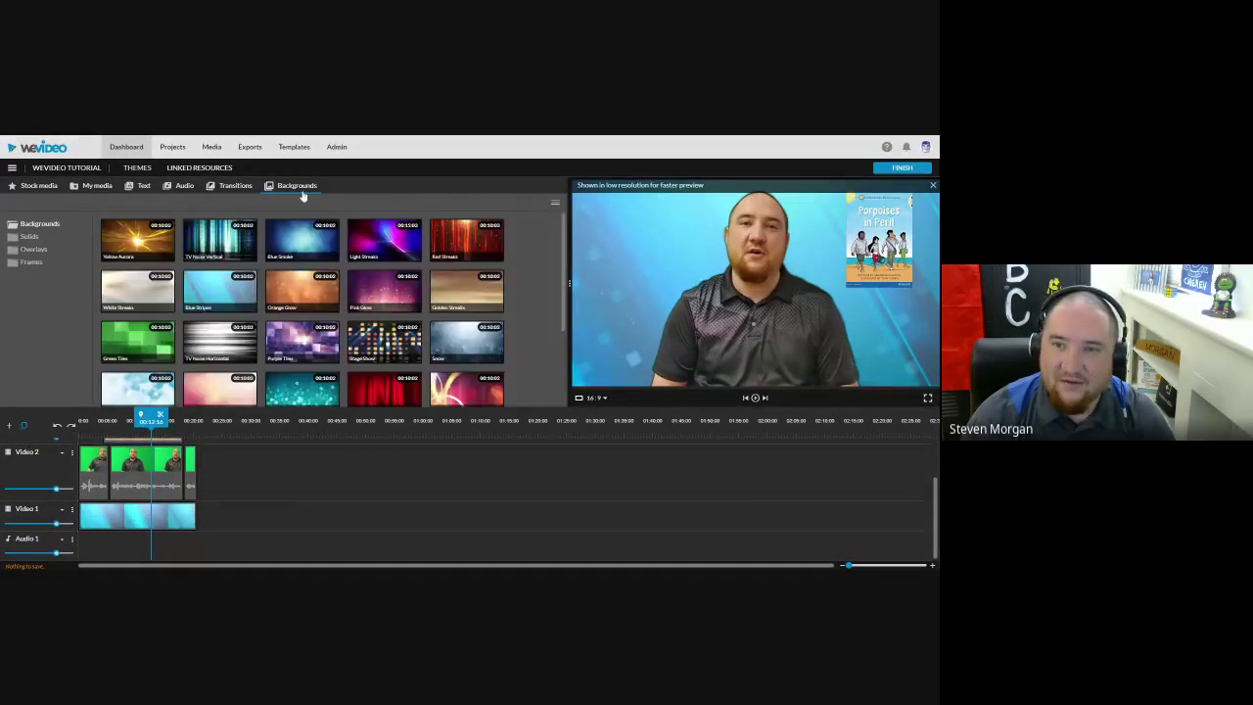
left_click(181, 185)
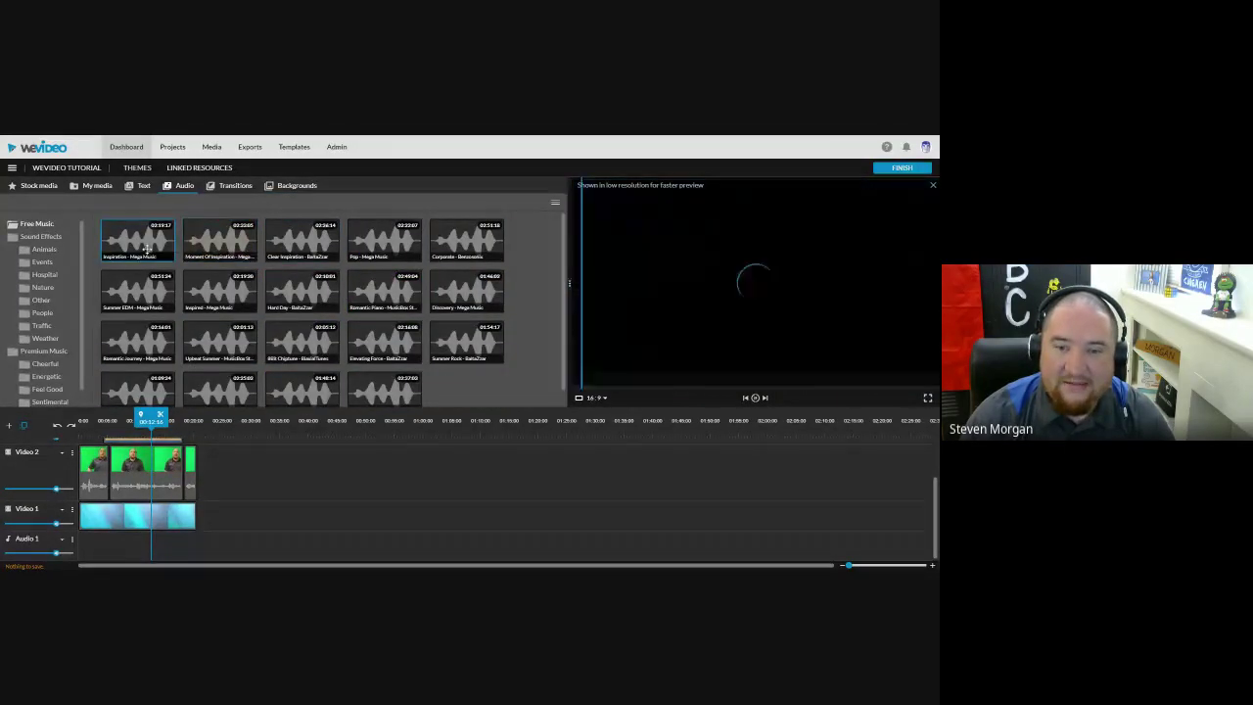
left_click_drag(147, 251, 90, 538)
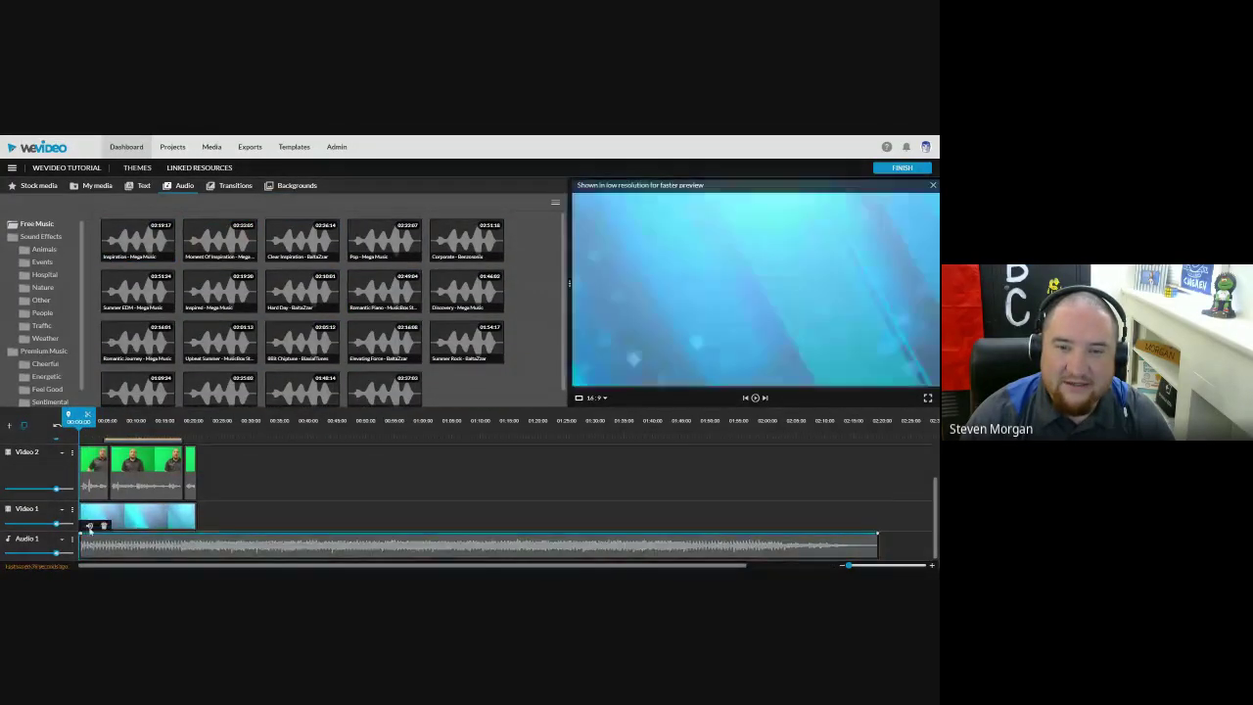
Step: Play with the new music and lower the Audio 1 volume to 30%, then 22%
key("space")
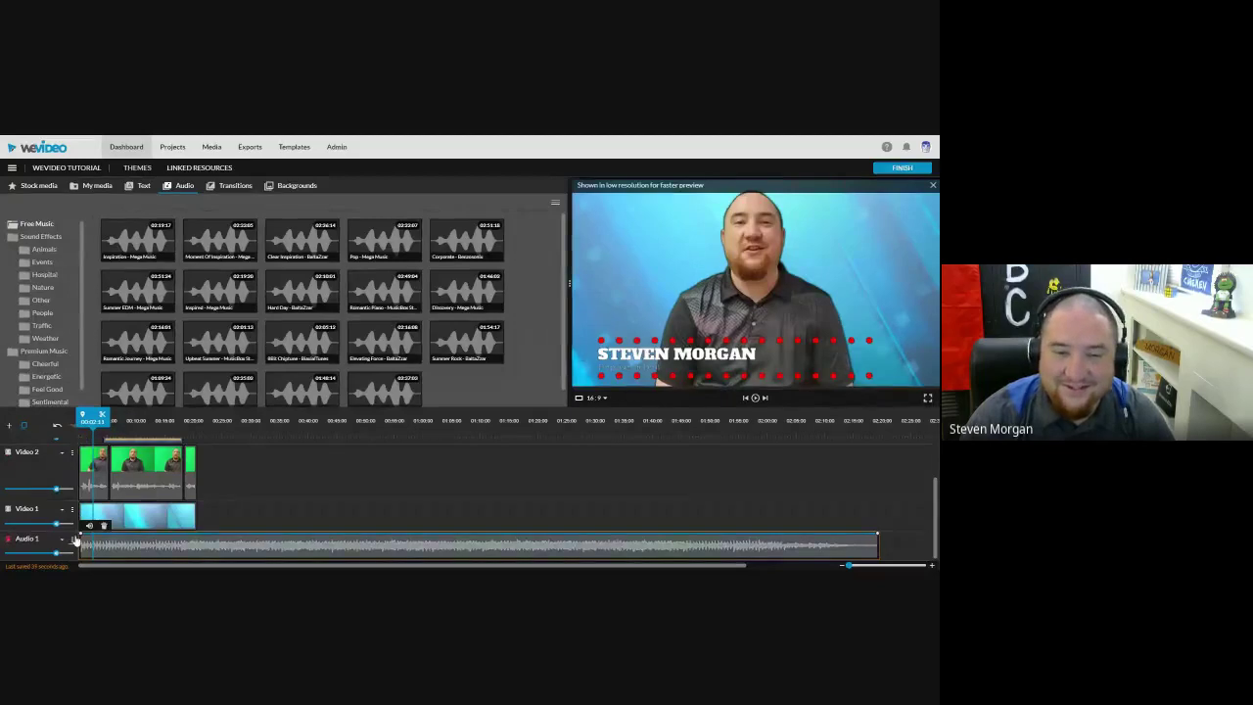
mouse_move(56, 554)
left_click_drag(57, 555, 27, 554)
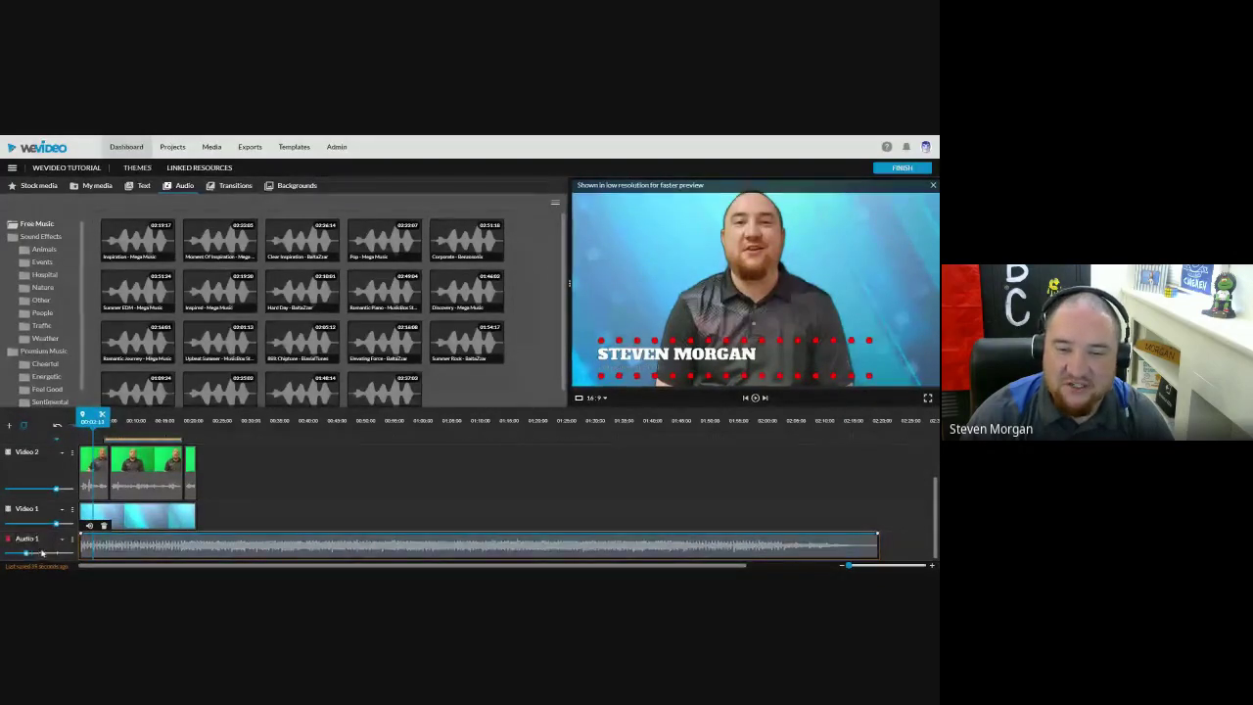
mouse_move(26, 551)
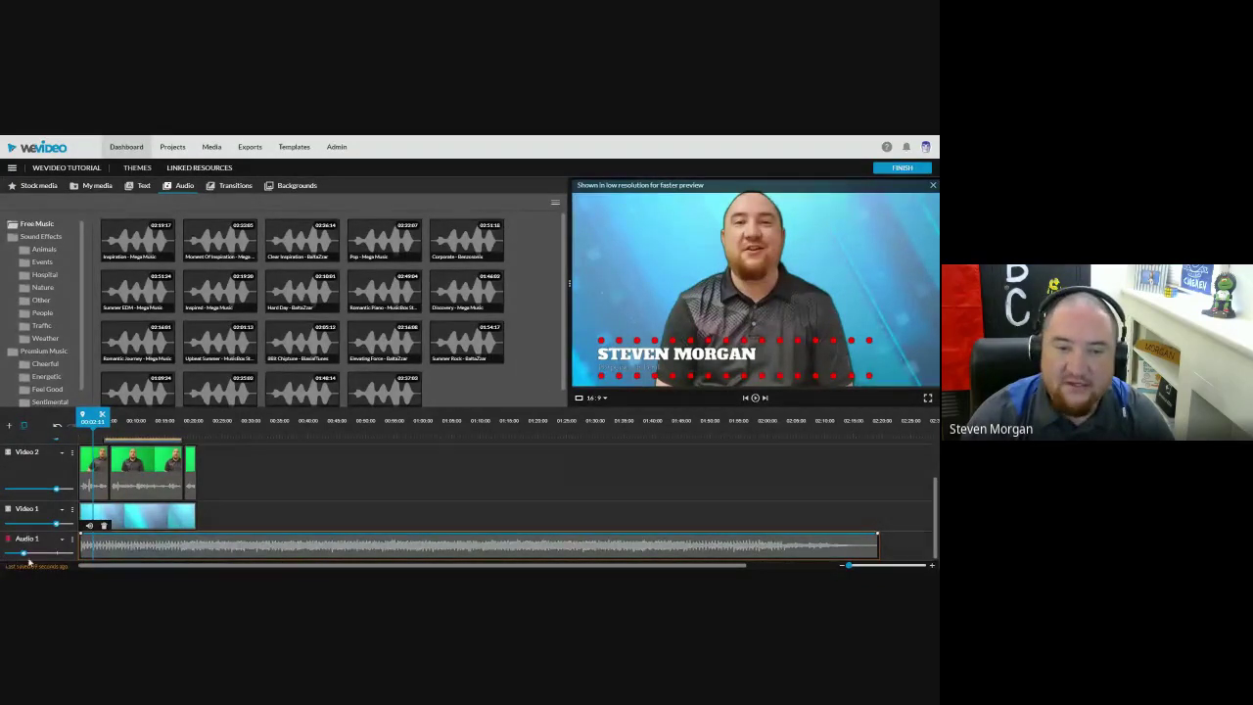
left_click_drag(23, 553, 15, 554)
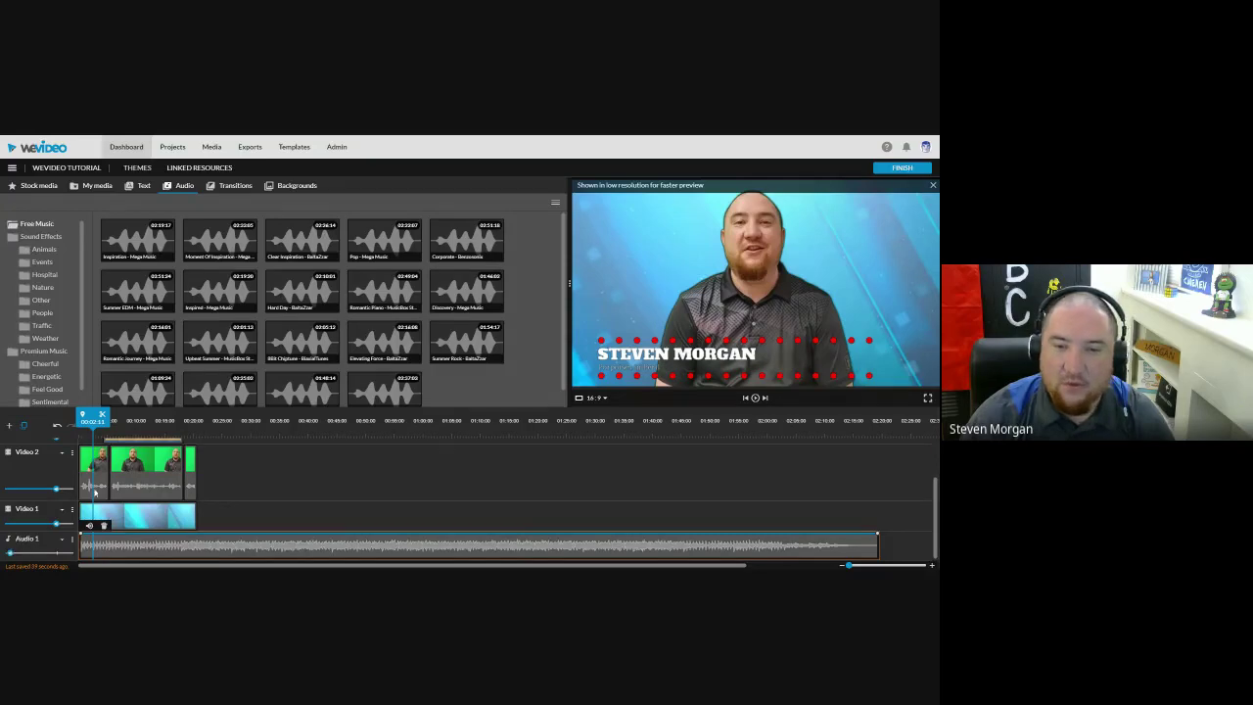
Step: Replay from the start and raise the music volume back to about 98%
key("Home")
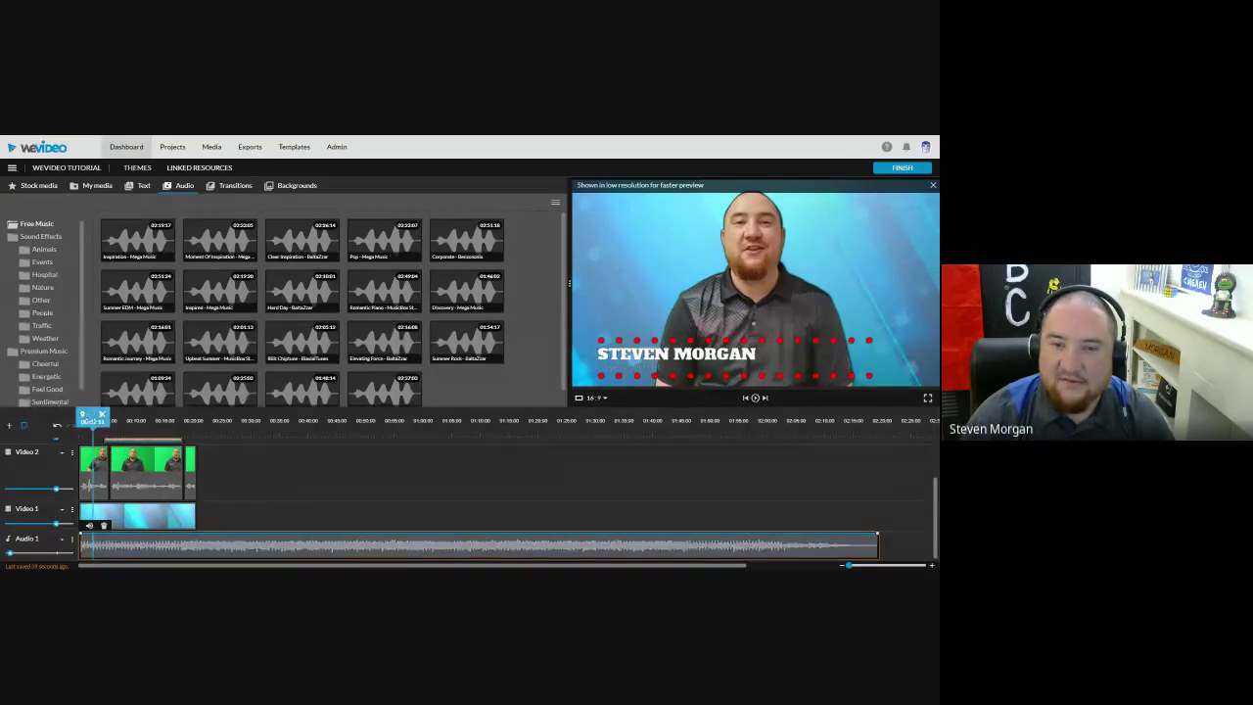
left_click(755, 398)
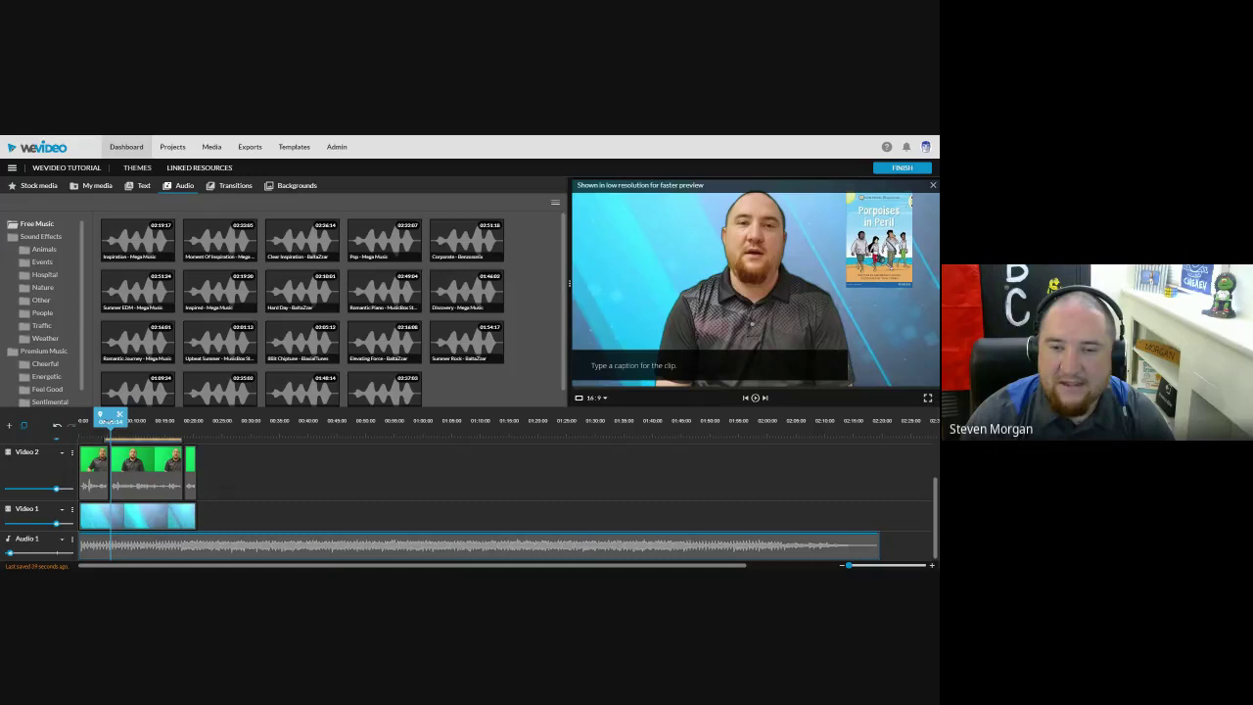
mouse_move(9, 553)
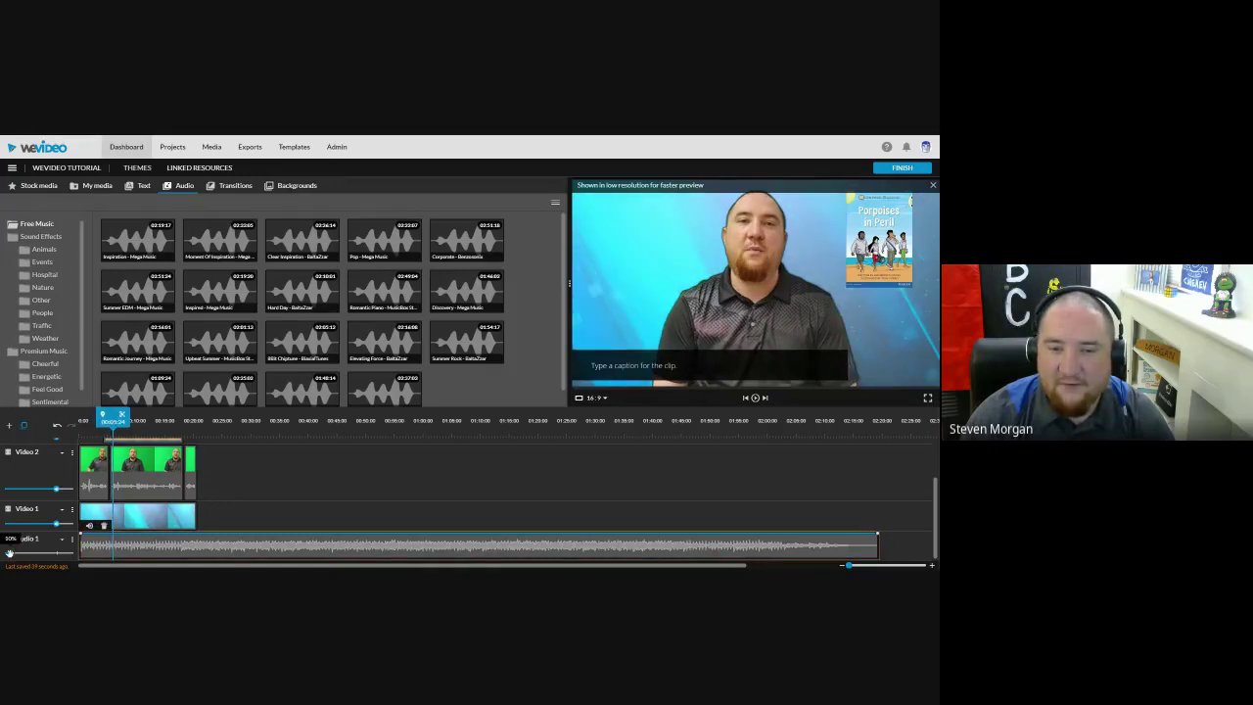
left_click_drag(9, 553, 55, 555)
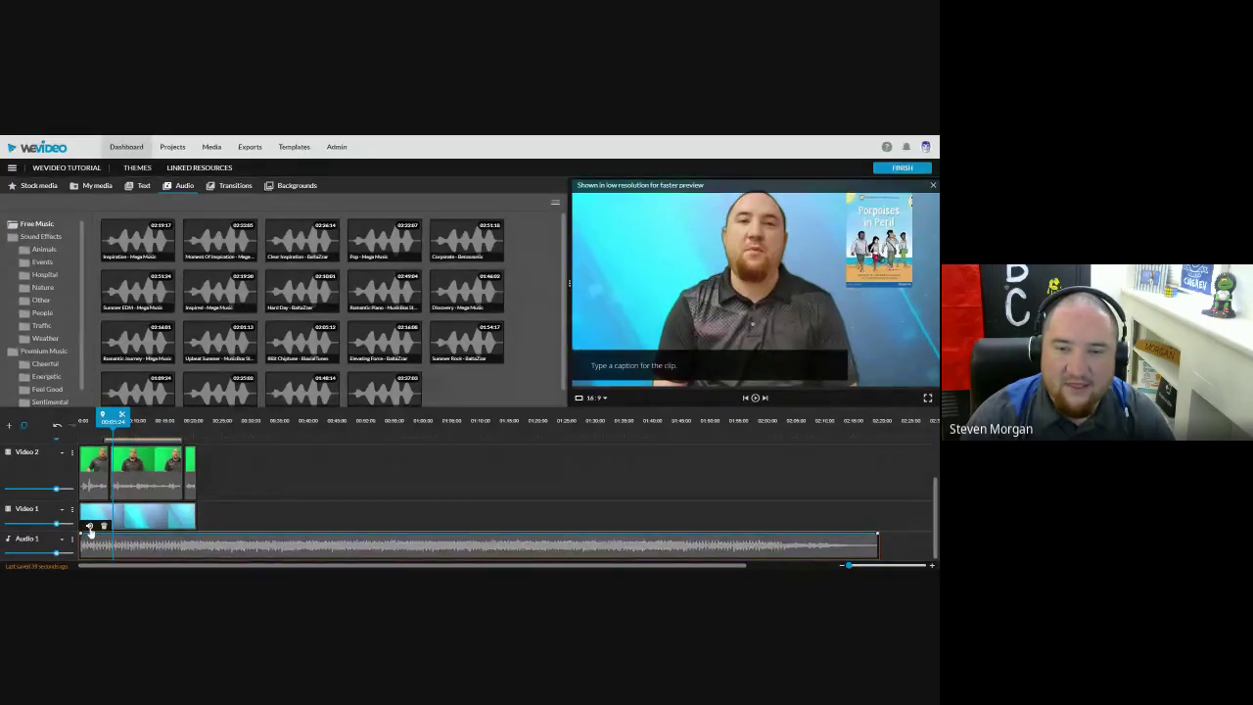
Step: Adjust the music clip's volume, settling at about 99%
left_click(89, 527)
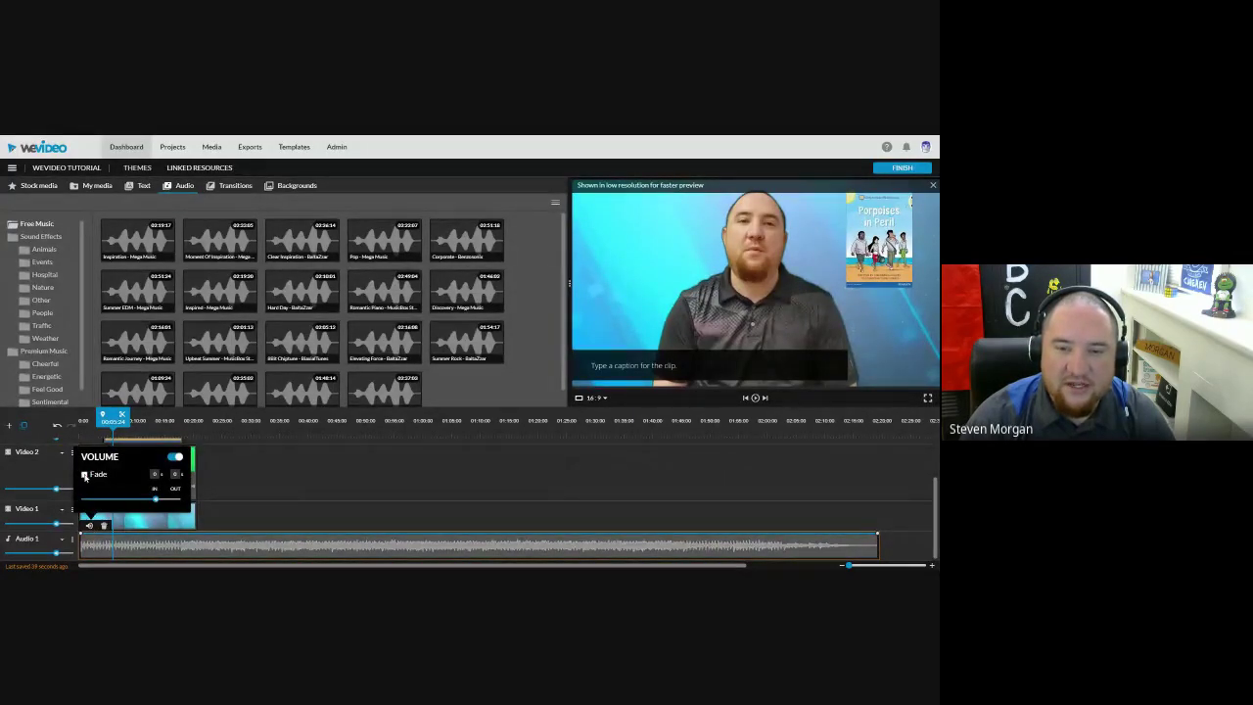
mouse_move(155, 499)
left_click_drag(155, 498, 119, 499)
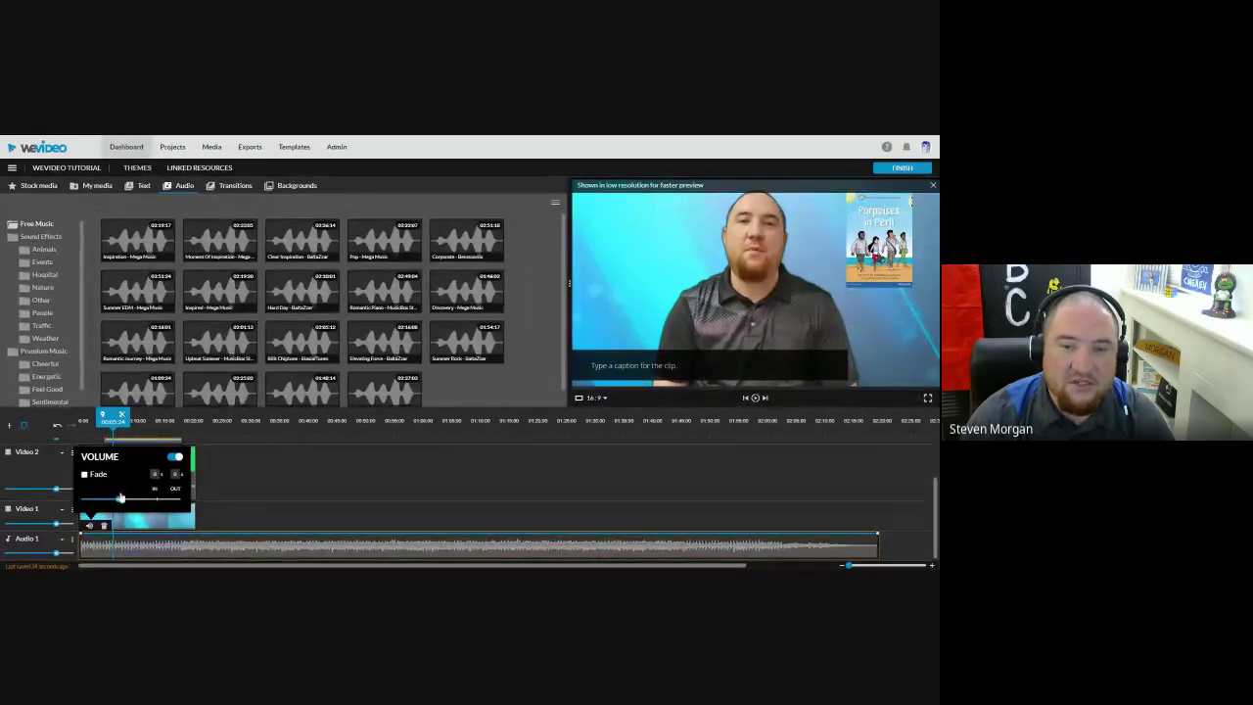
left_click_drag(114, 503, 156, 500)
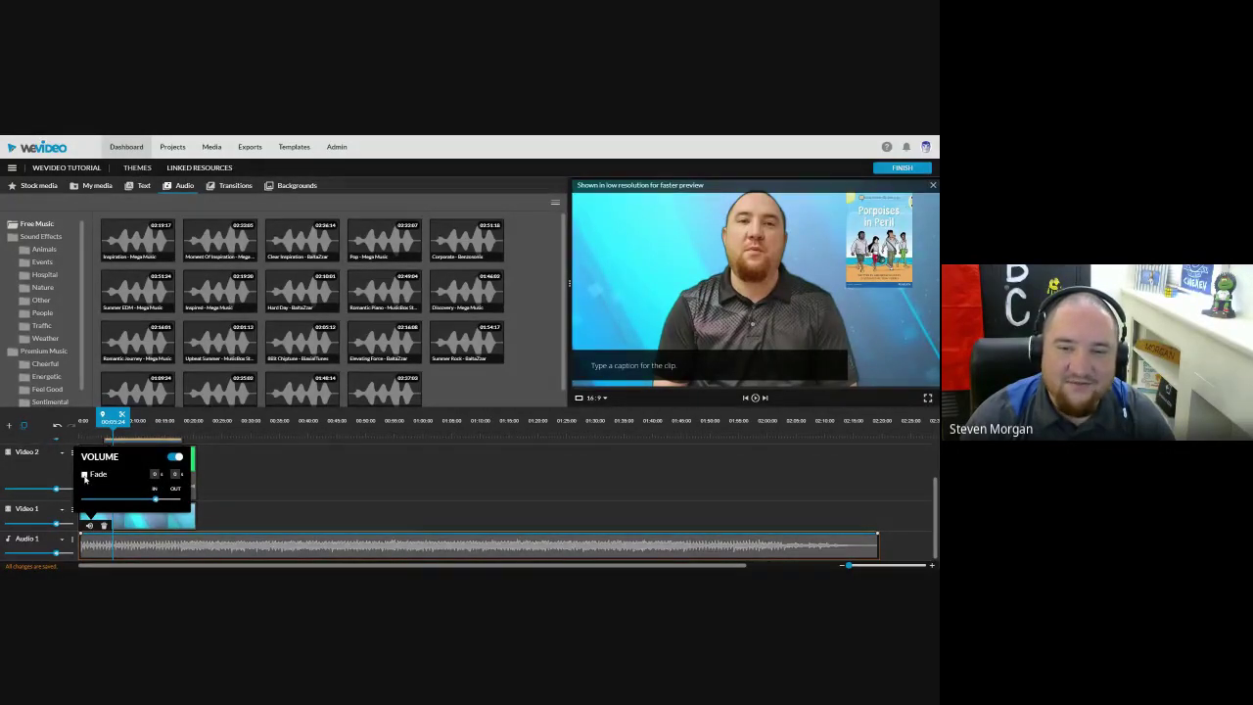
Step: Turn on Fade for the music clip with about 2-second fade-in and fade-out
left_click(84, 476)
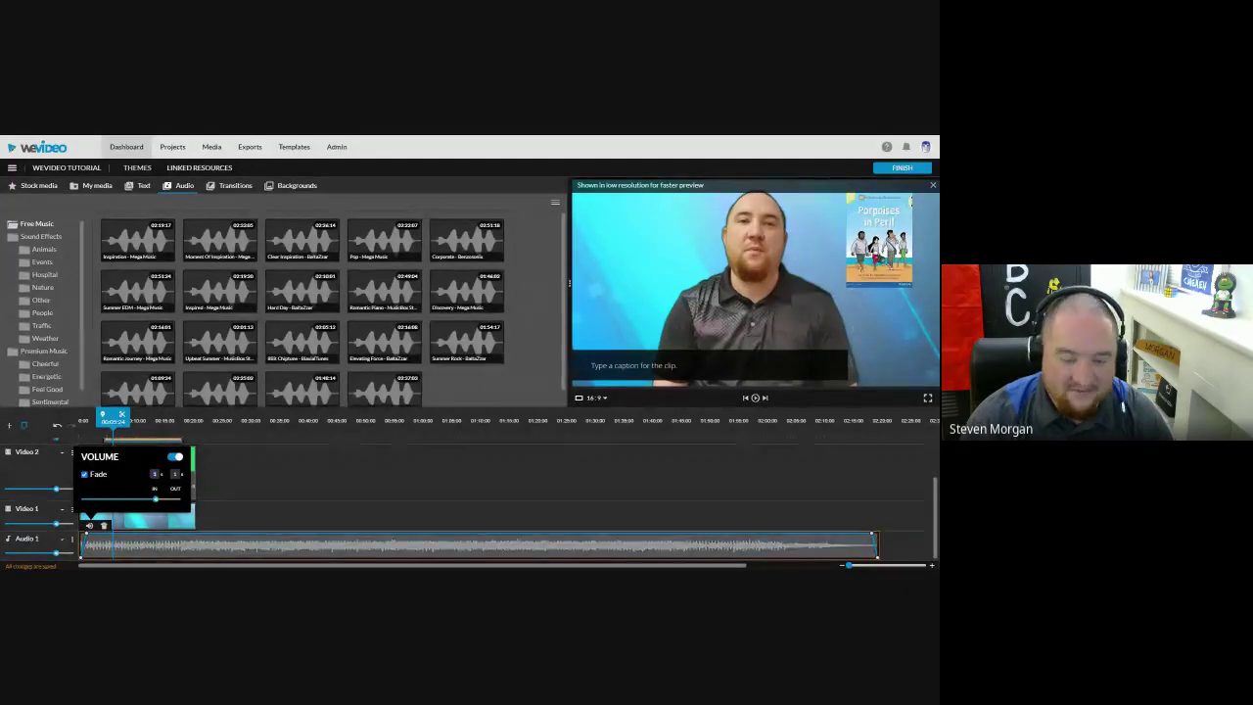
left_click(161, 472)
left_click(161, 472)
left_click(160, 472)
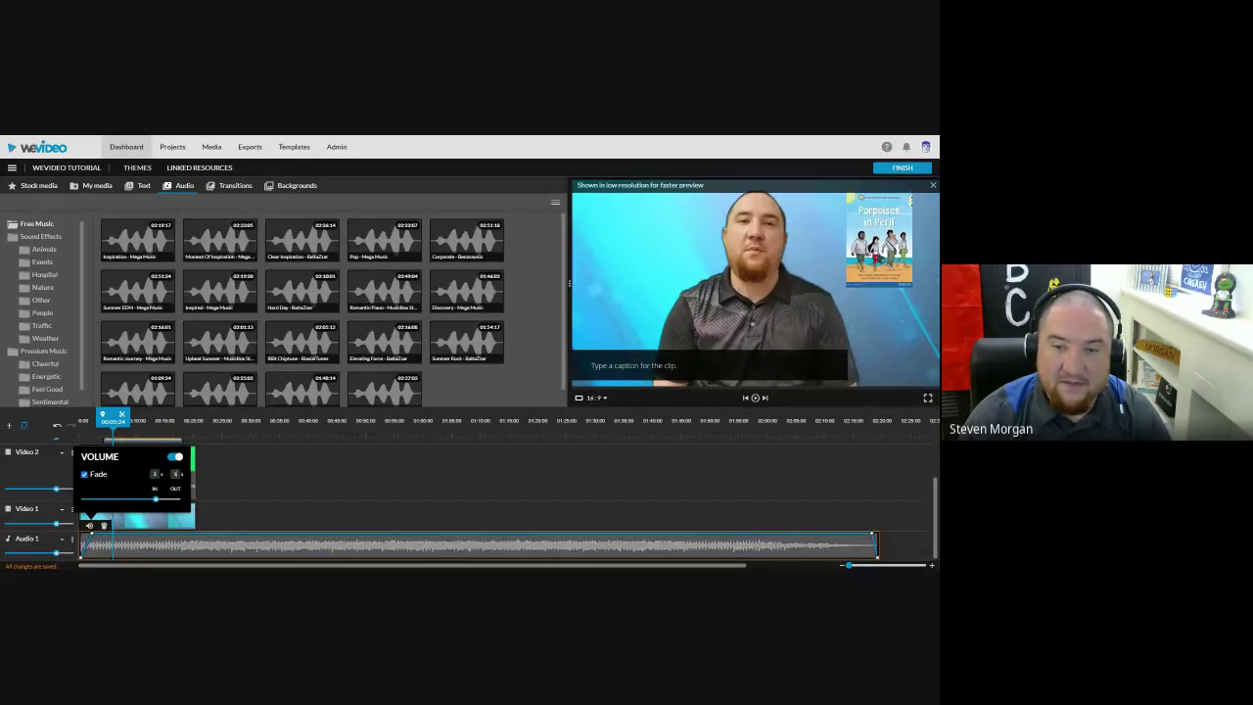
left_click(181, 472)
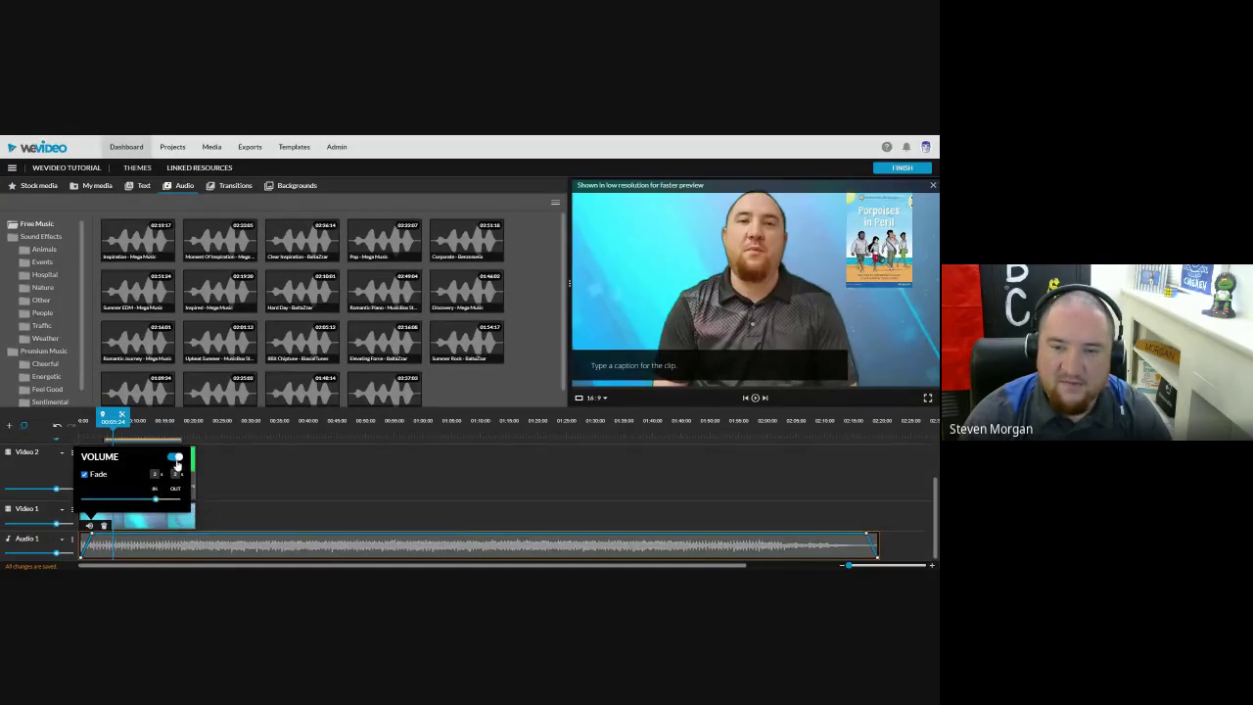
left_click(221, 503)
left_click(195, 528)
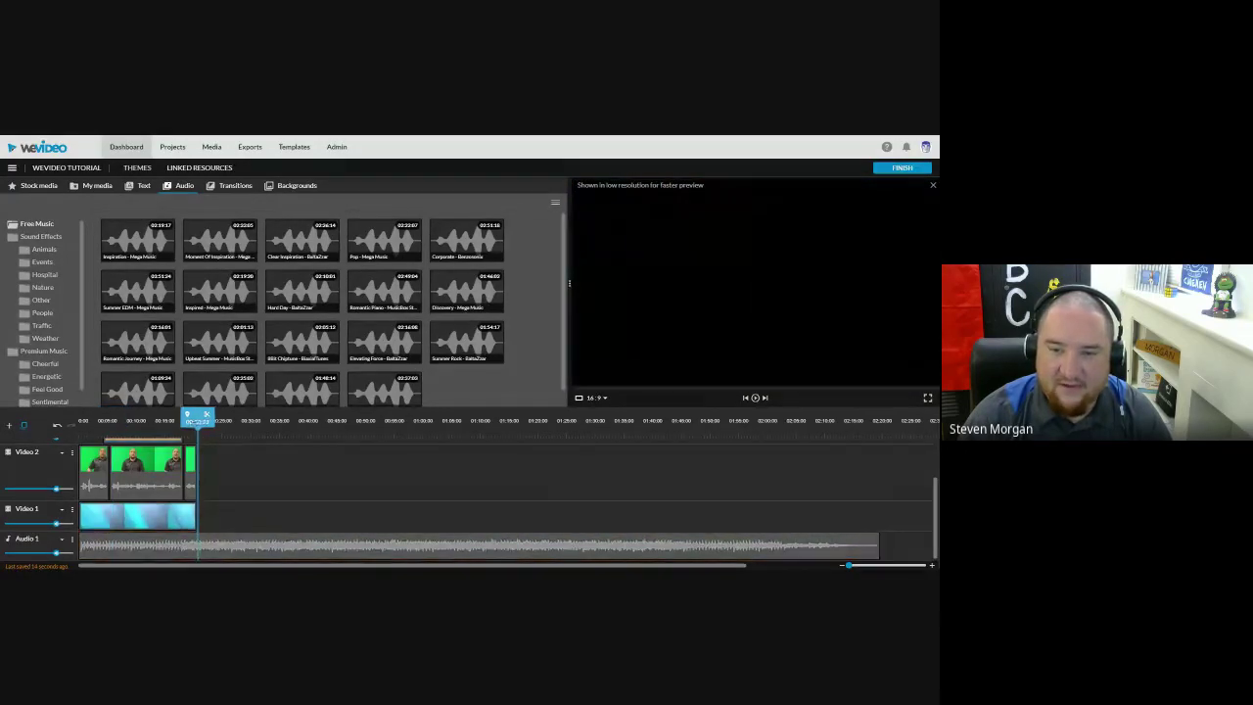
Step: Split the music where the video ends and delete the leftover part
key("s")
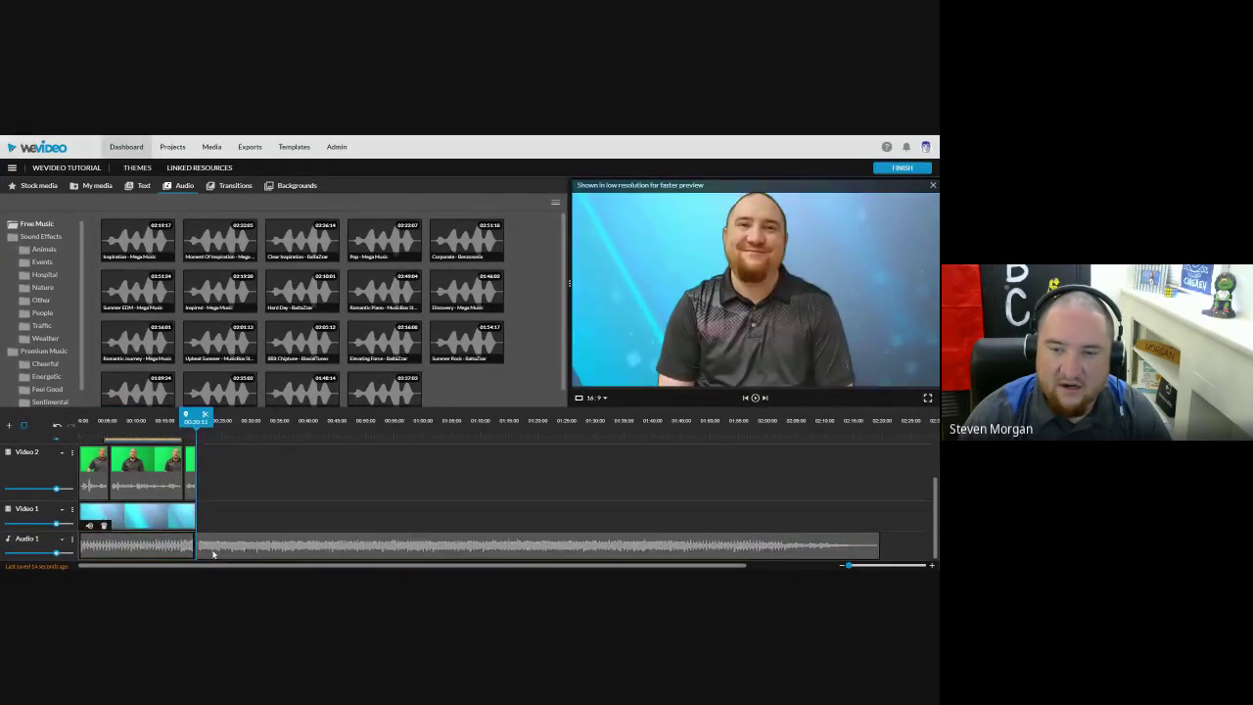
left_click(218, 550)
key("Delete")
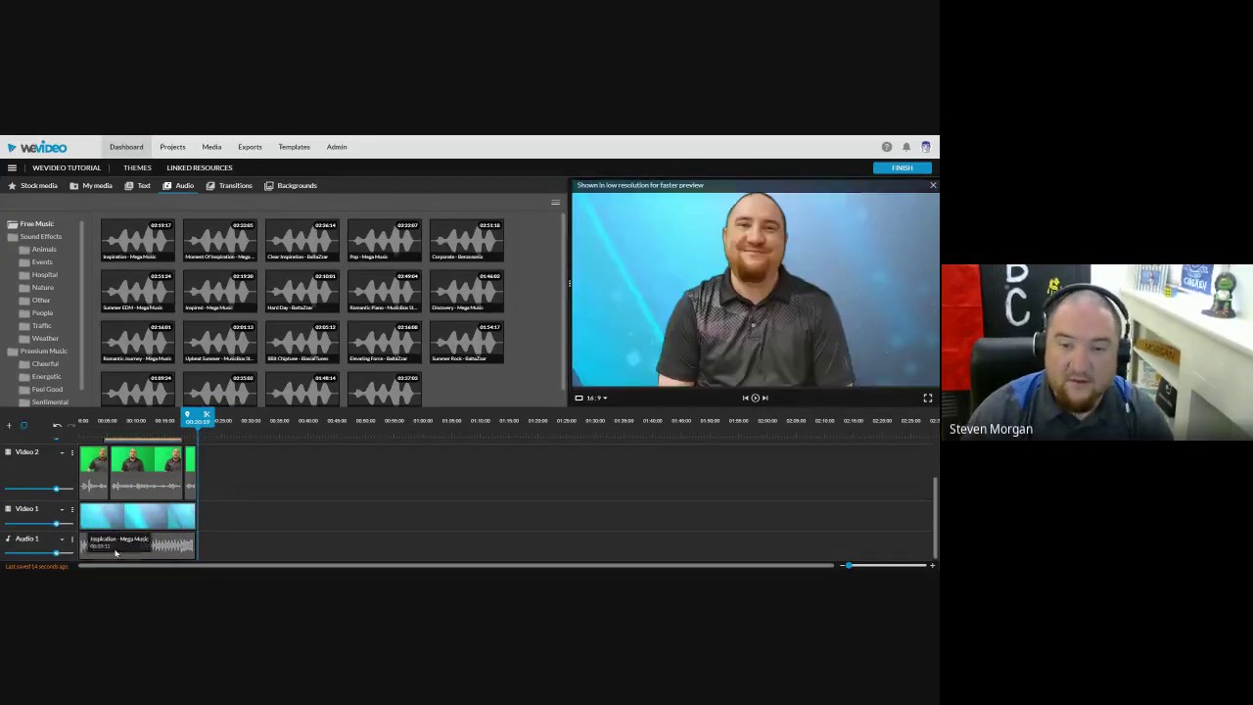
left_click(113, 544)
Step: Lower the trimmed music clip's volume to about 17% and rewind to the start
left_click(89, 525)
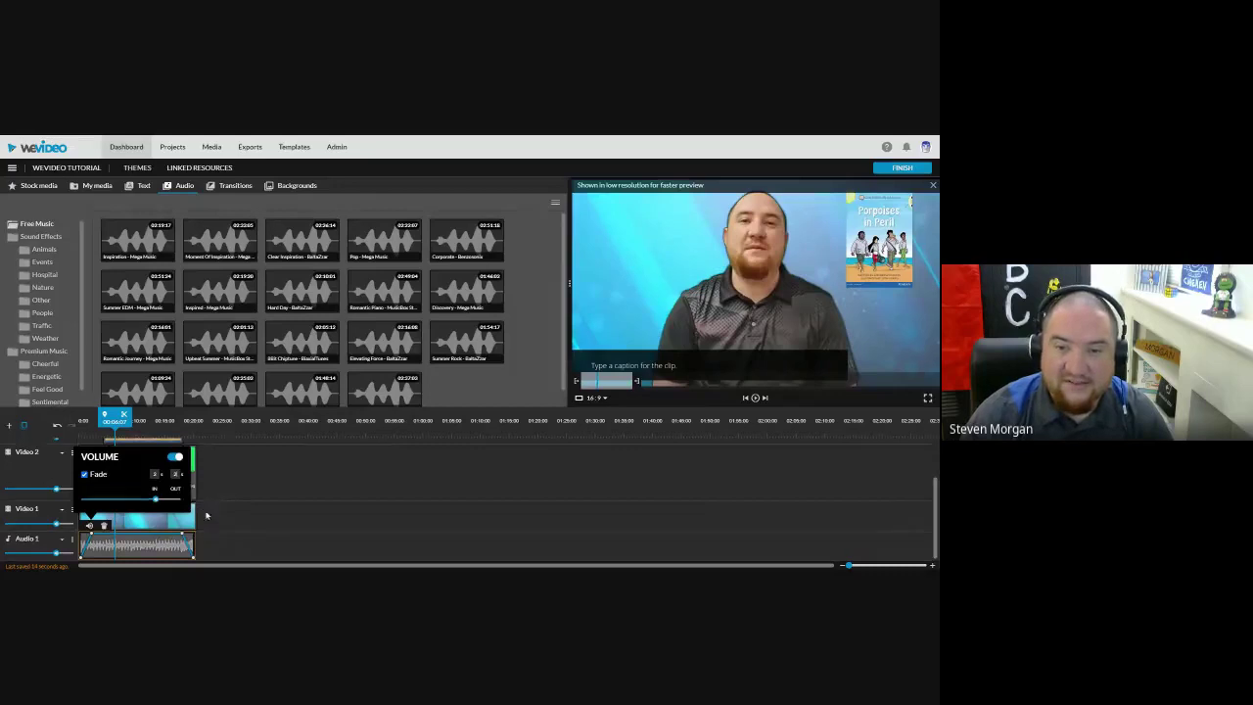
left_click_drag(157, 501, 92, 499)
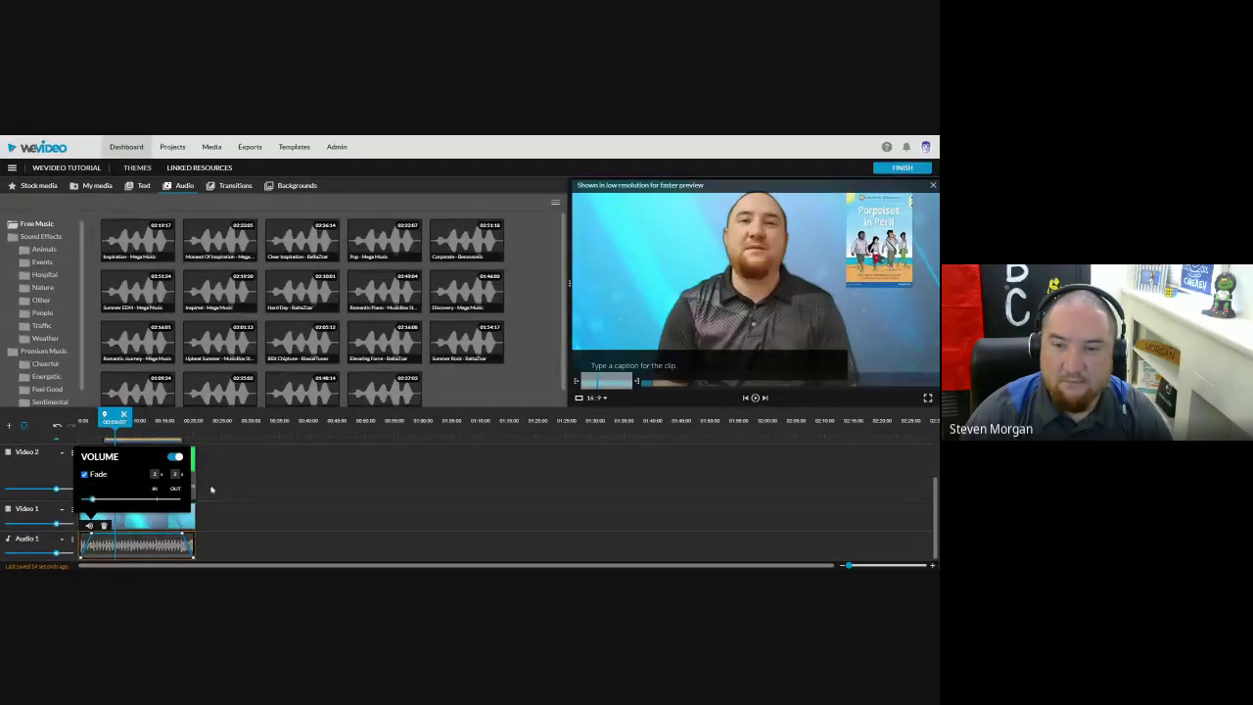
left_click(406, 461)
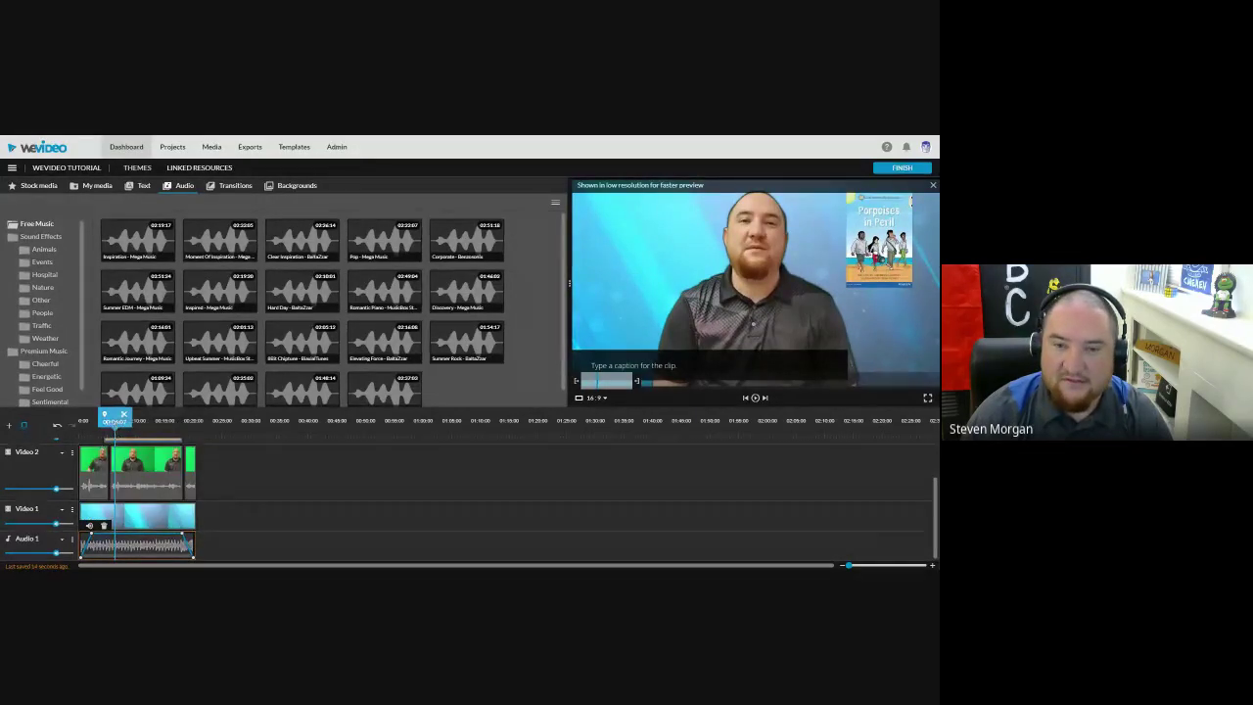
left_click(755, 398)
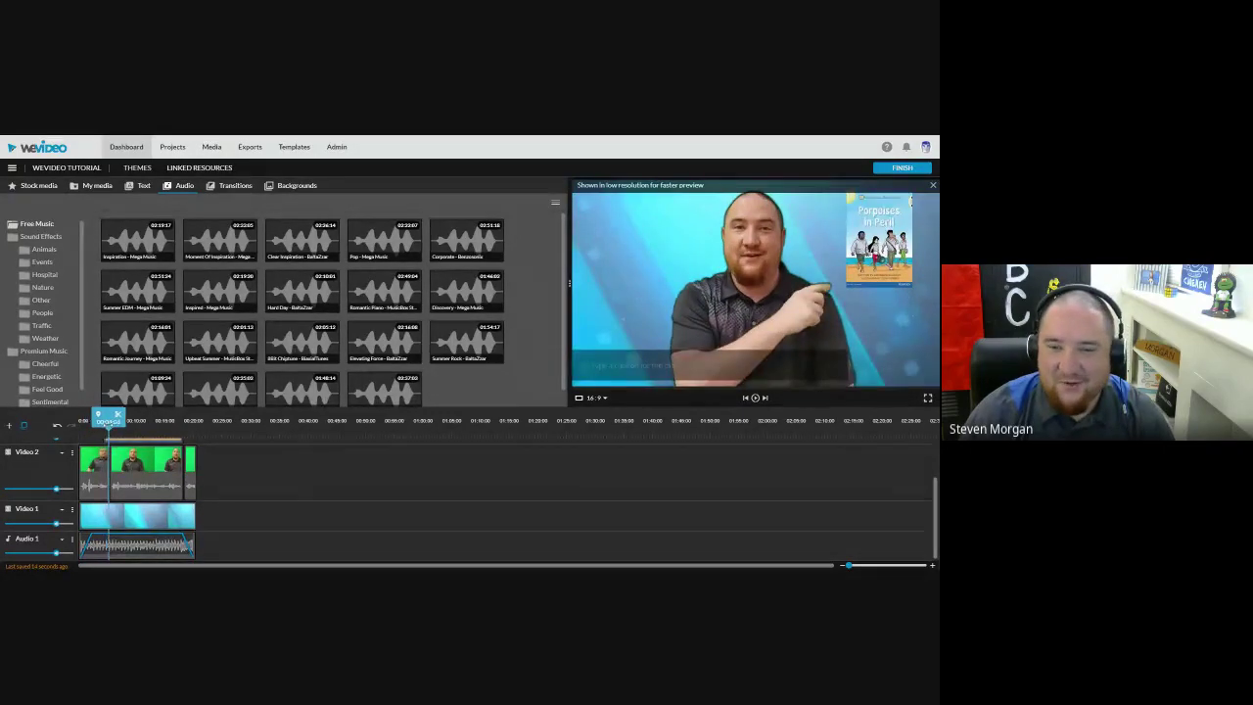
left_click_drag(103, 418, 147, 418)
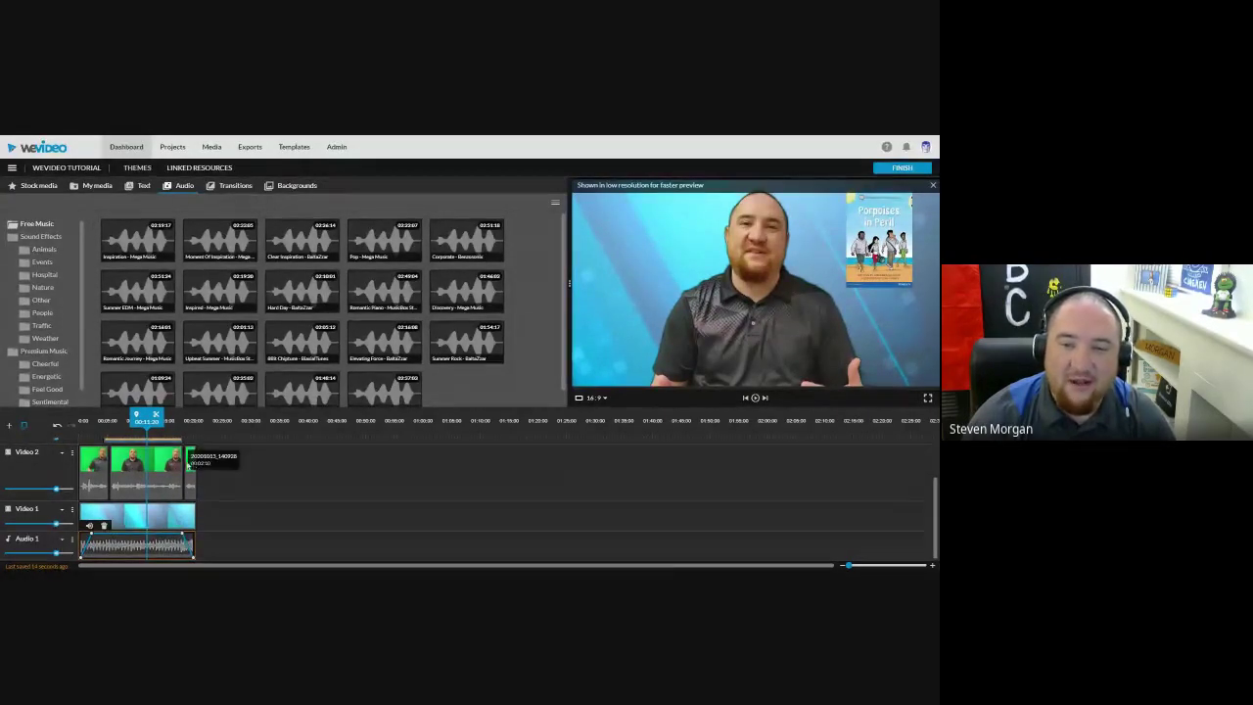
left_click(162, 421)
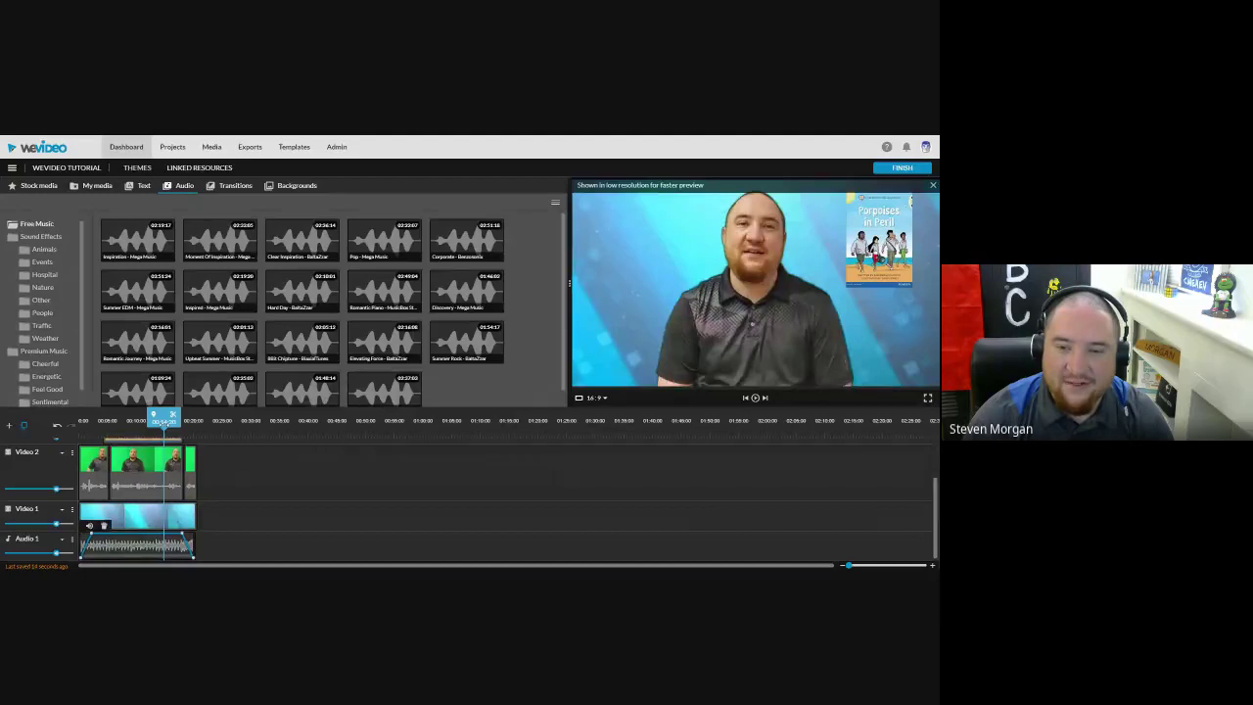
left_click_drag(177, 547, 178, 549)
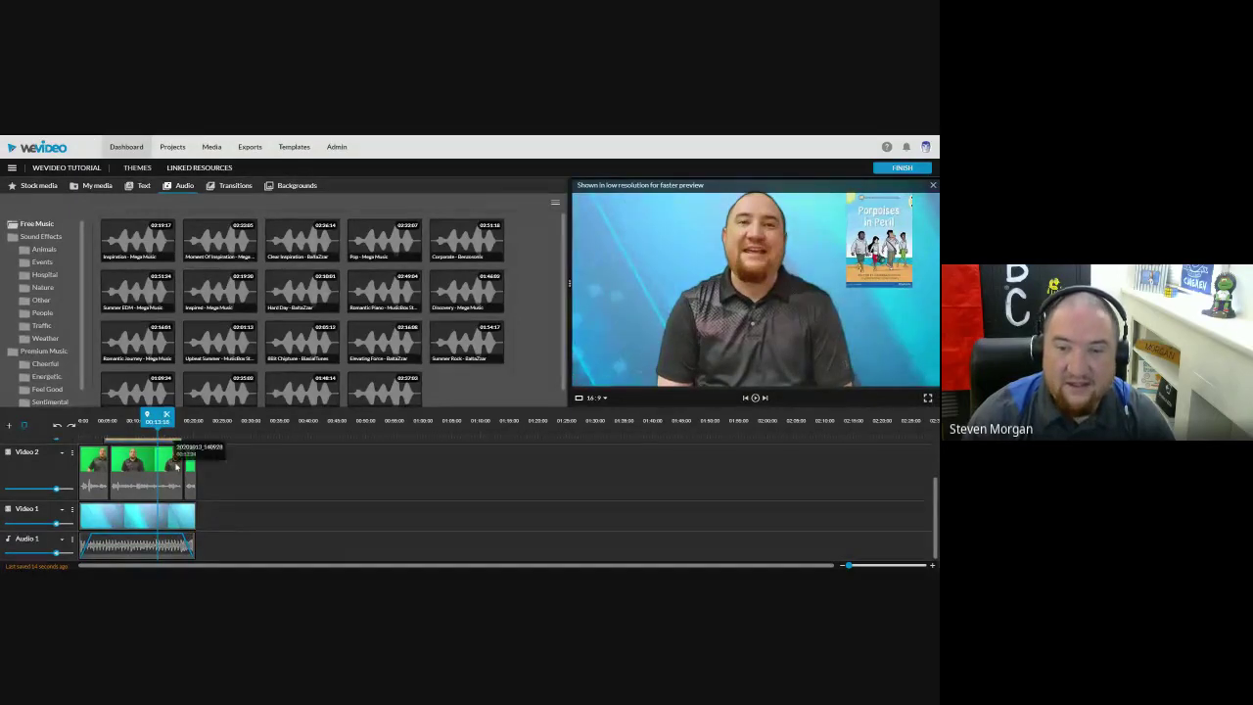
left_click_drag(156, 417, 152, 417)
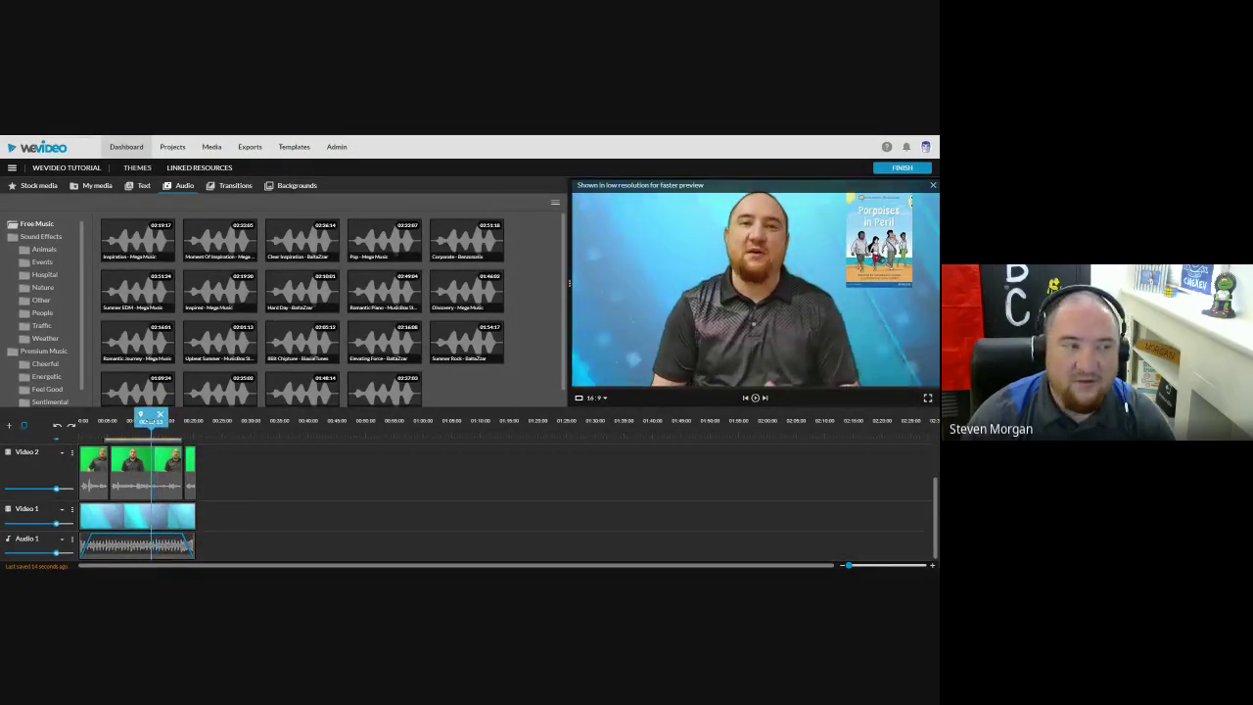
scroll(218, 513, "up", 2)
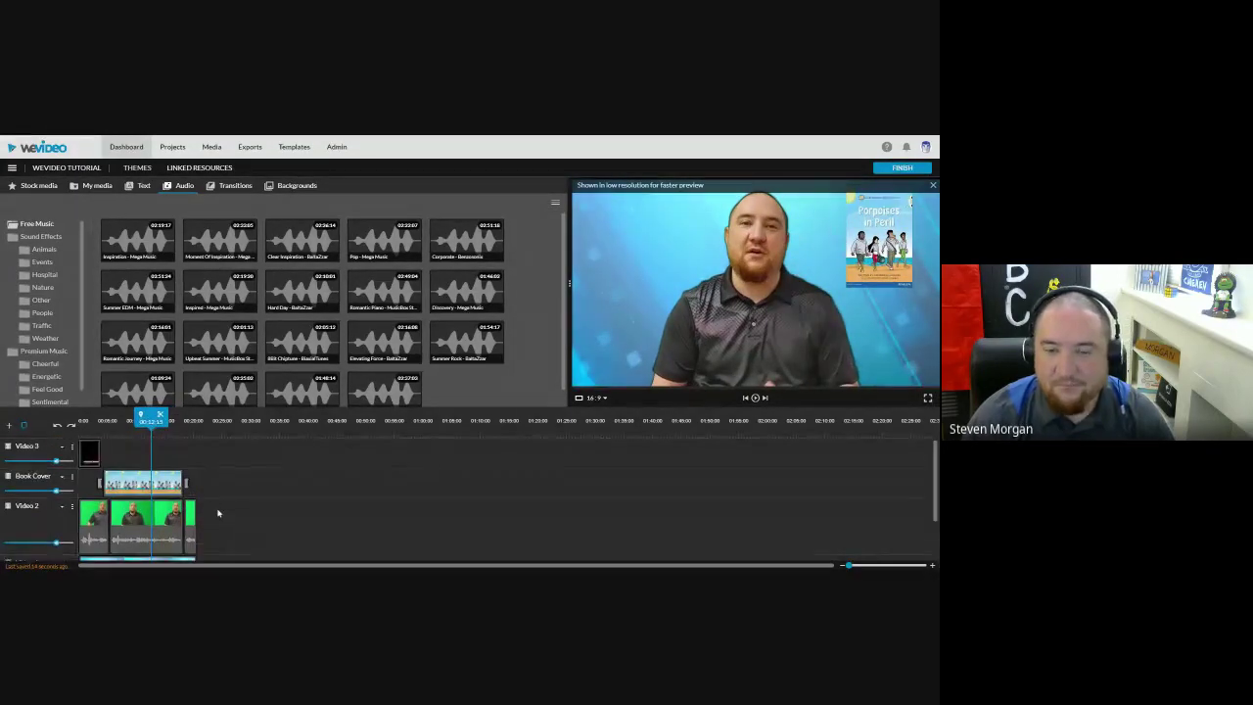
scroll(218, 513, "down", 2)
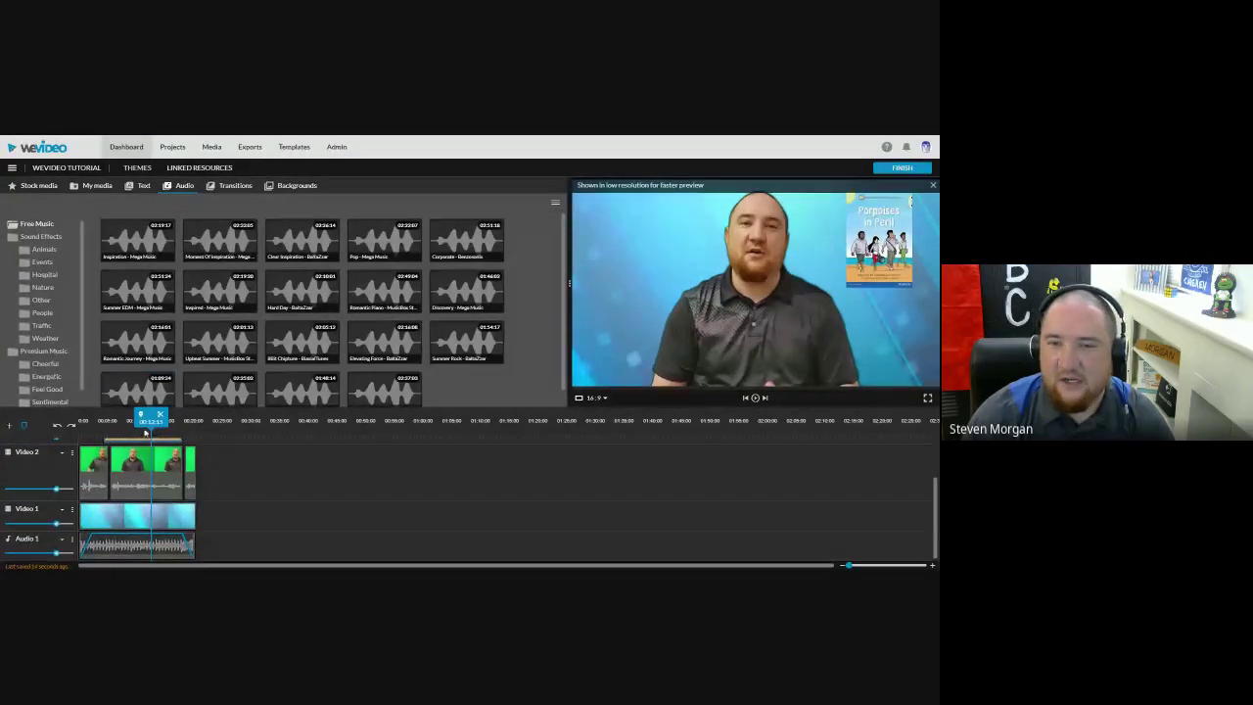
left_click_drag(145, 431, 149, 425)
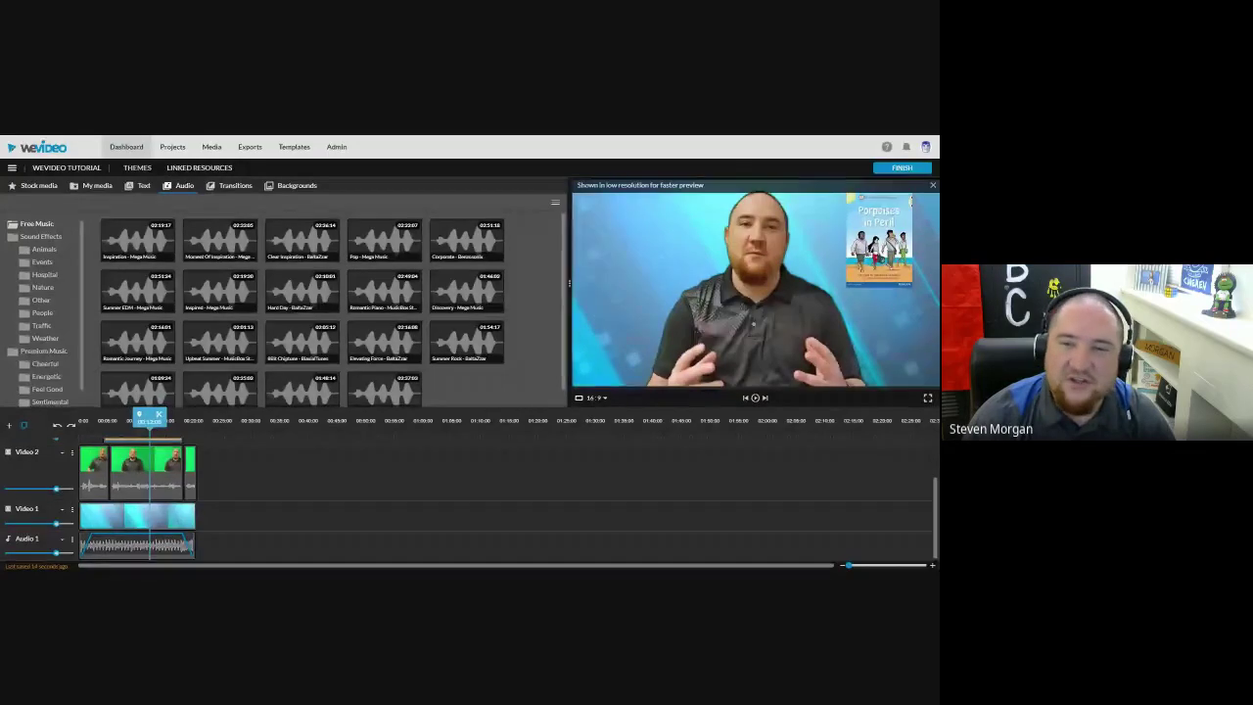
left_click_drag(149, 419, 145, 419)
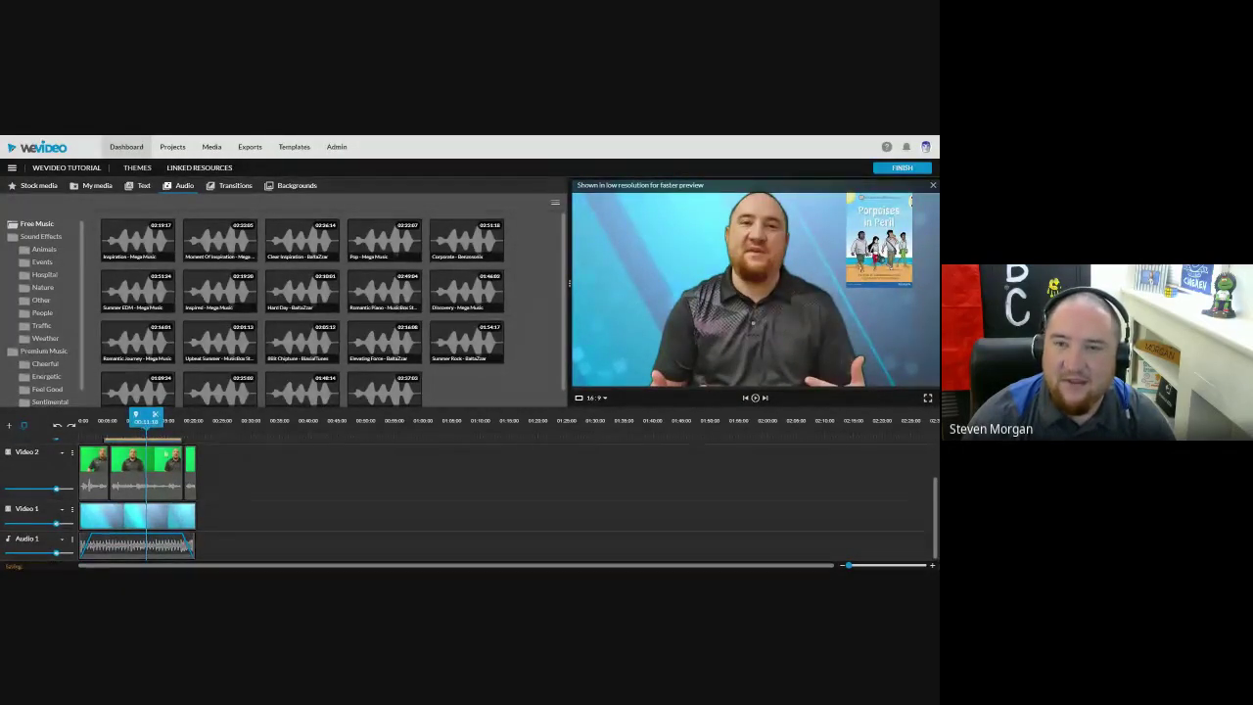
scroll(199, 471, "up", 2)
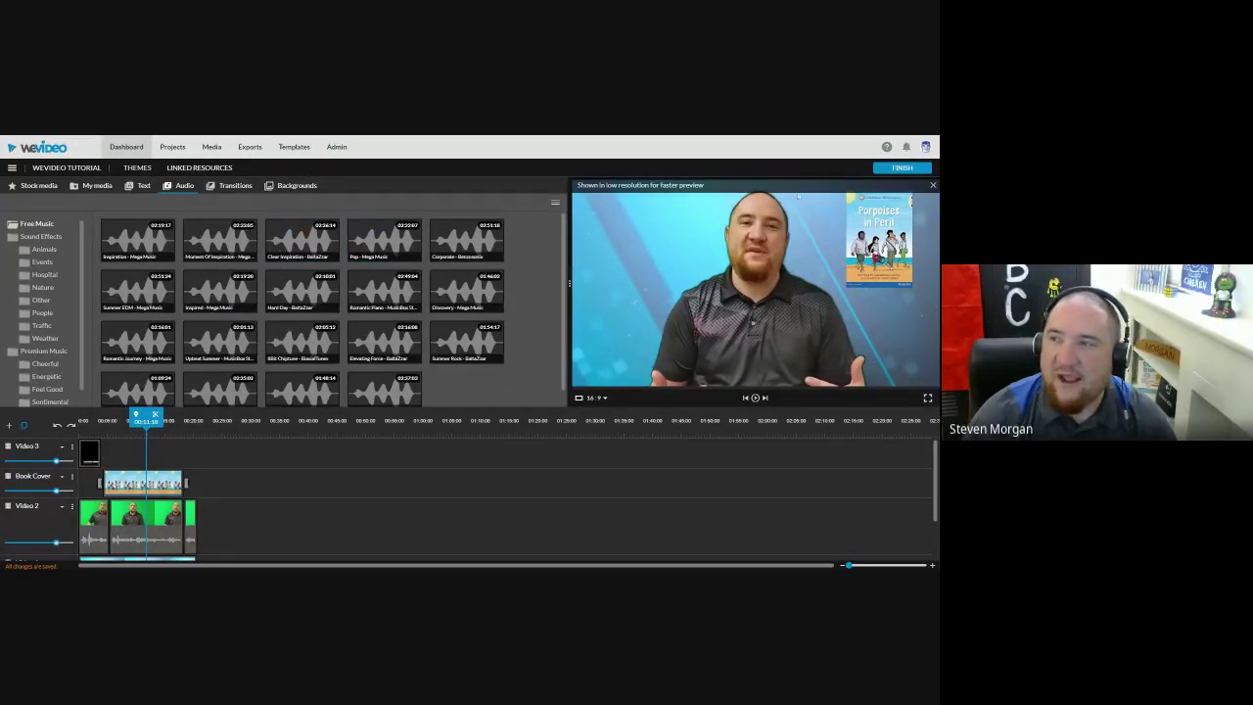
Step: Open the export page with FINISH and choose HD 1280x720 resolution
left_click(902, 168)
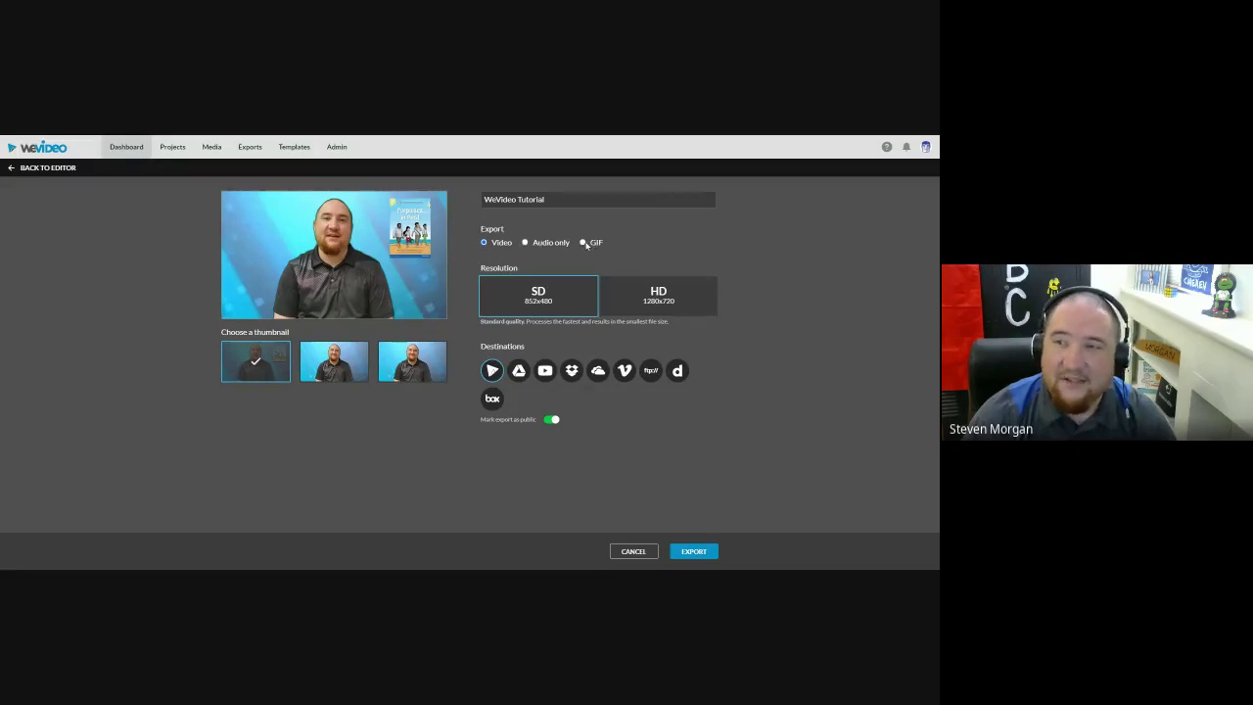
left_click(658, 296)
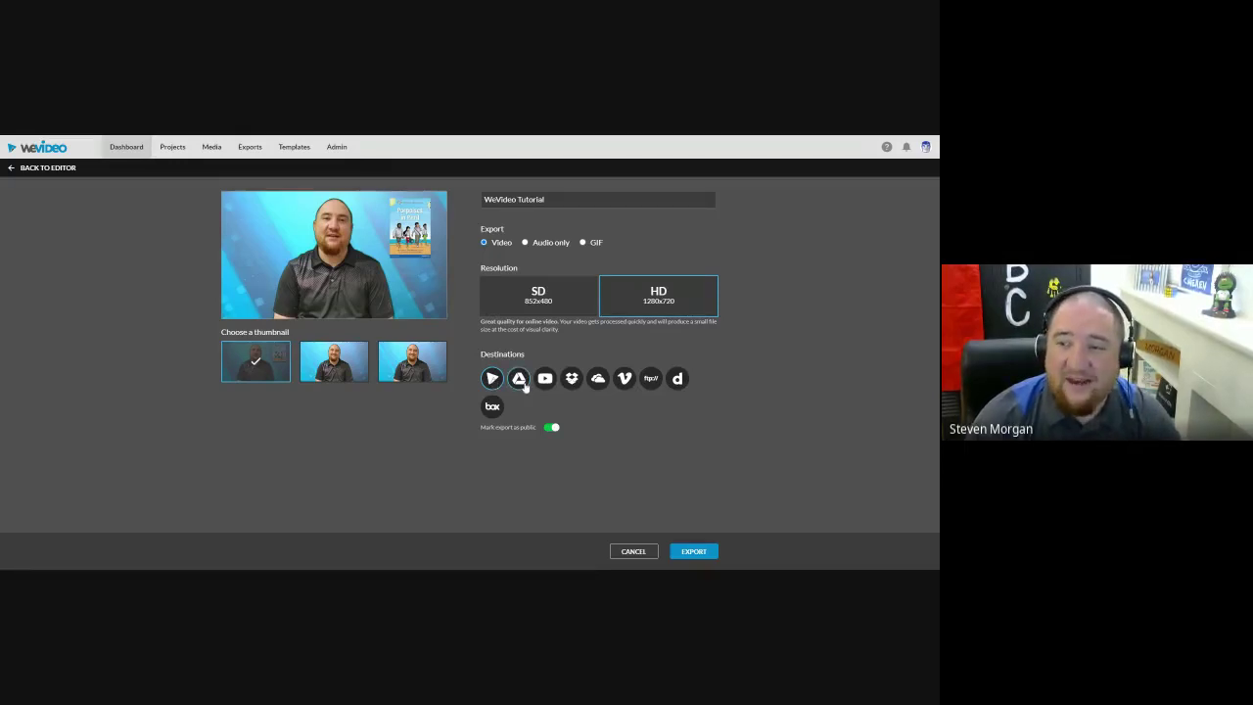
left_click(524, 386)
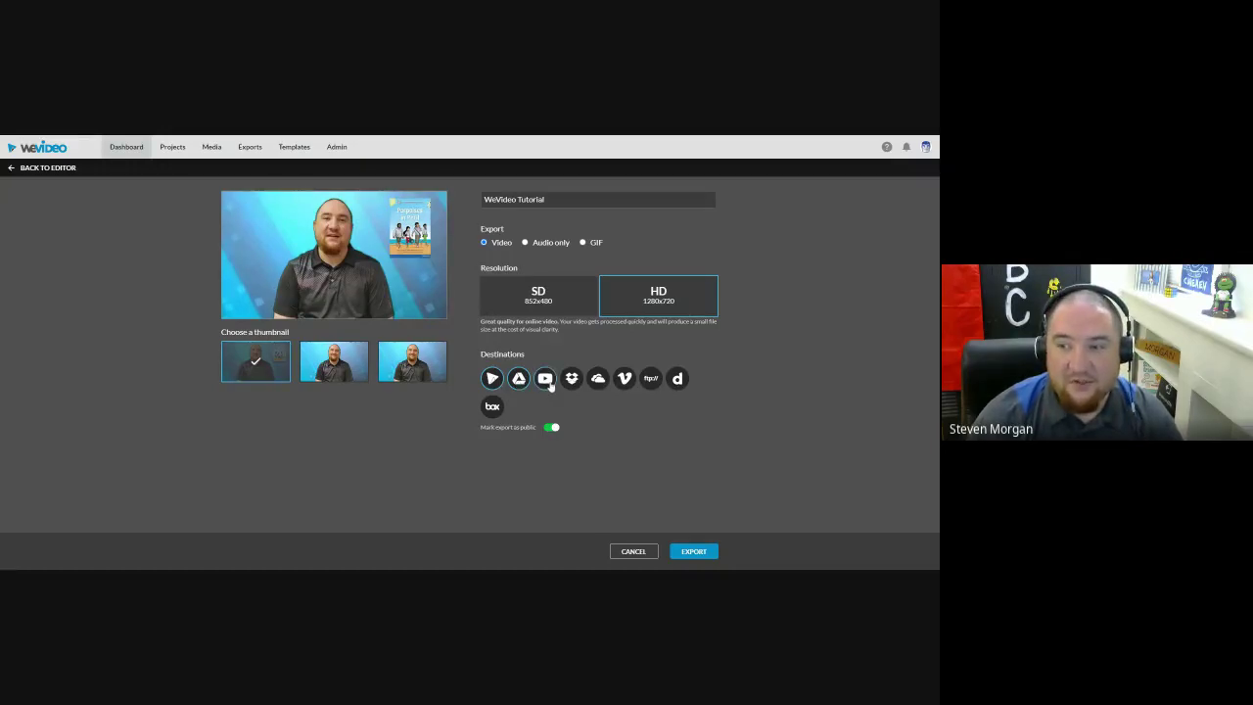
left_click(548, 382)
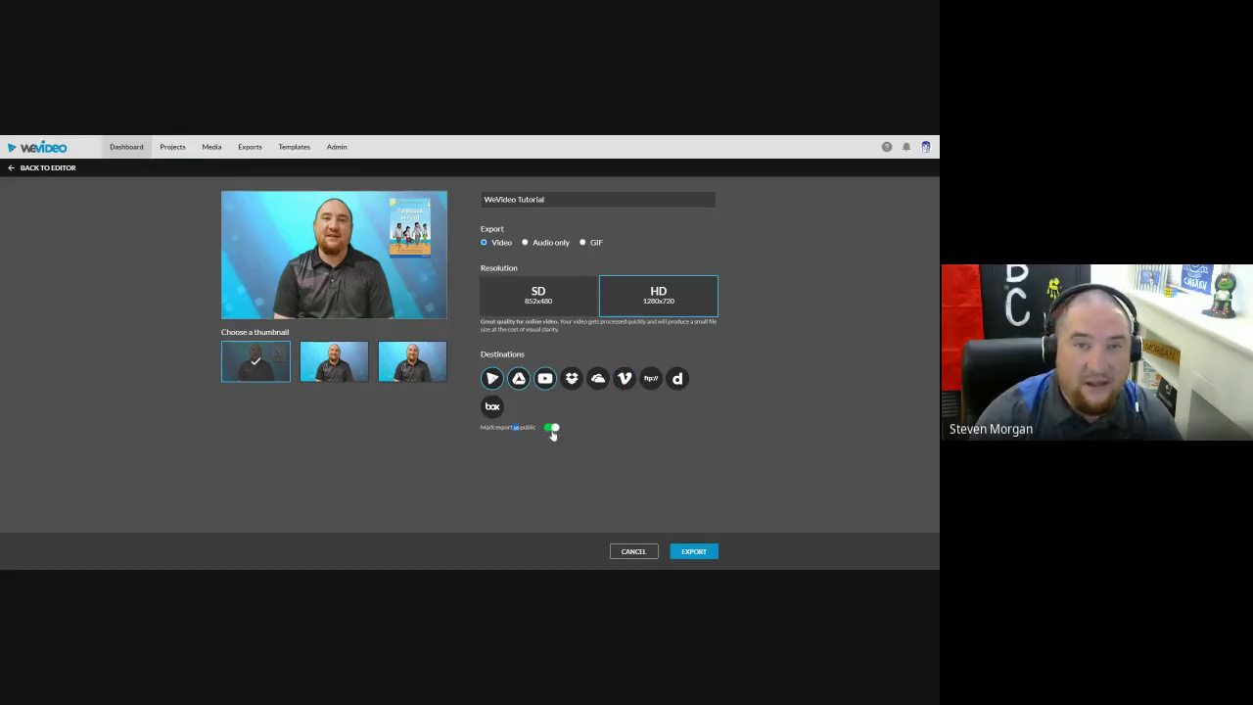
Step: Start exporting WeVideo Tutorial and follow its progress in My exports
left_click(691, 554)
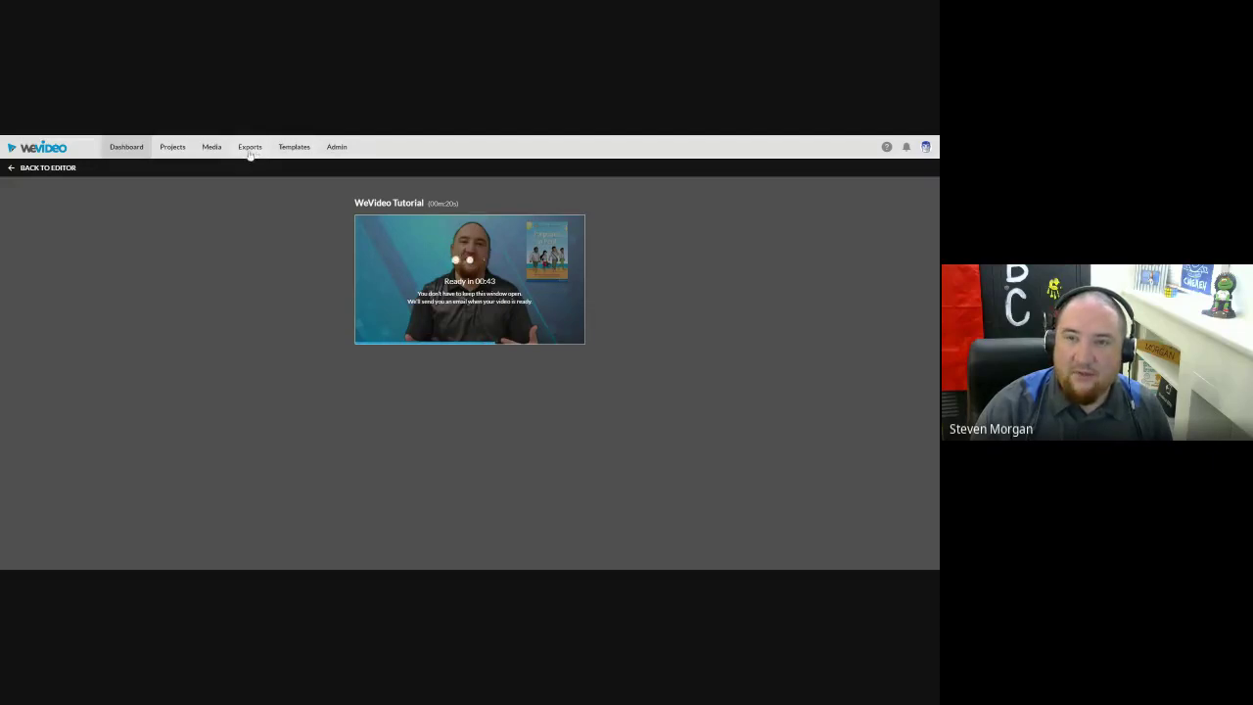
left_click(250, 149)
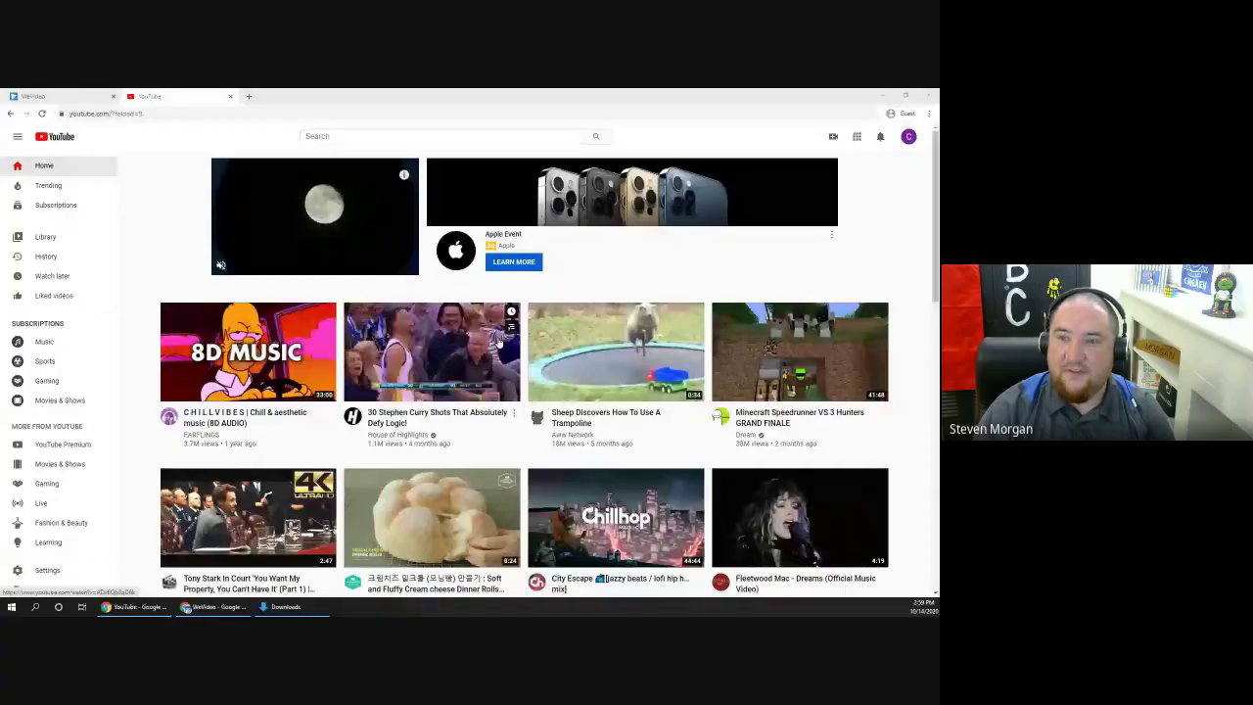
Step: Start a video upload and create a YouTube channel using the account's own name
left_click(909, 137)
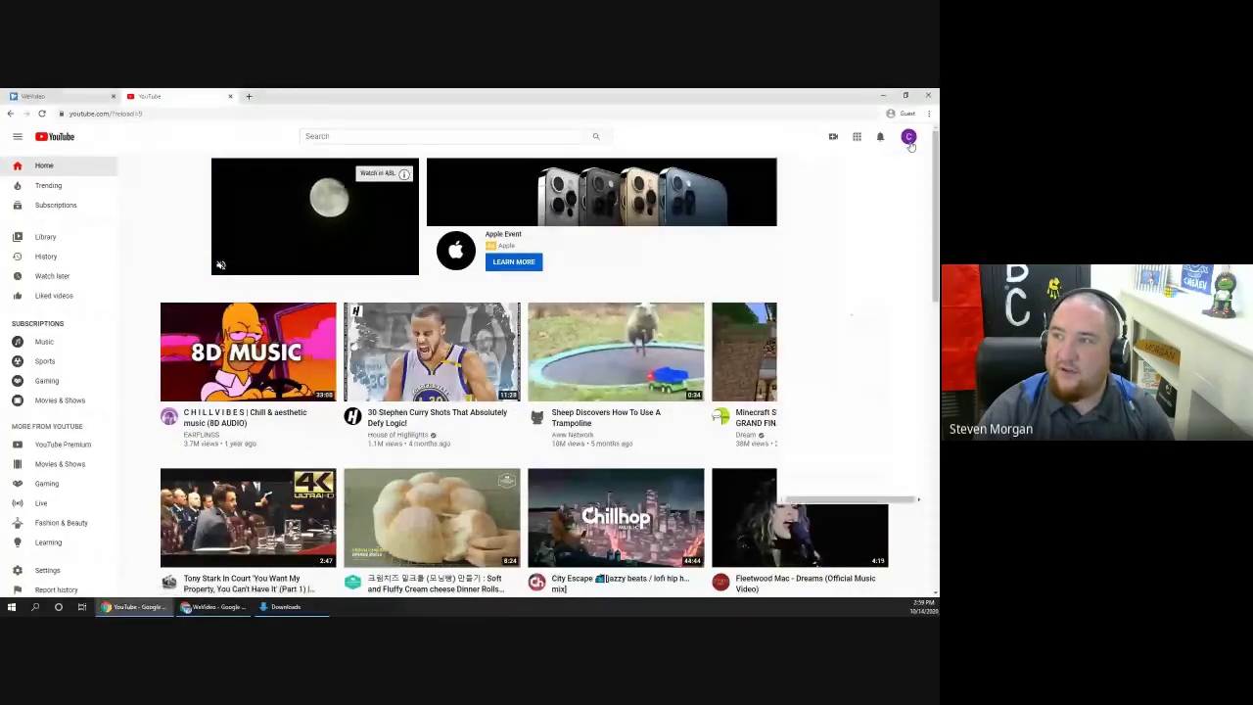
left_click(832, 137)
left_click(833, 138)
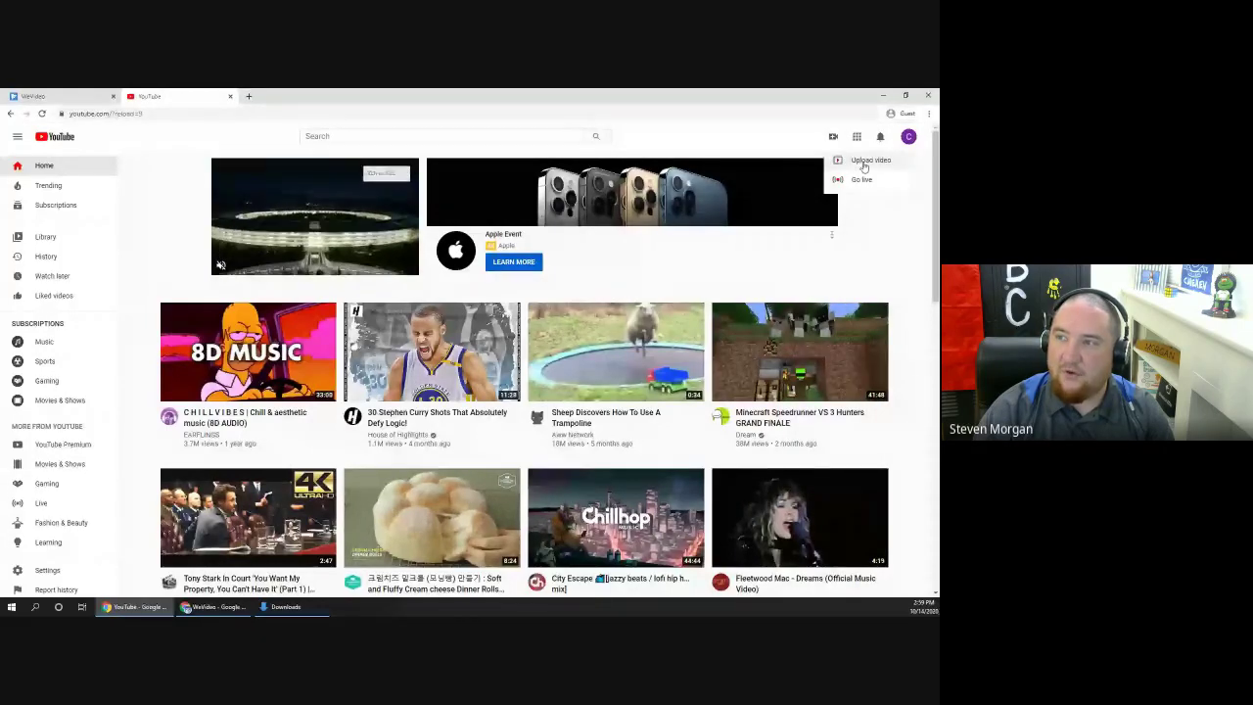
left_click(865, 164)
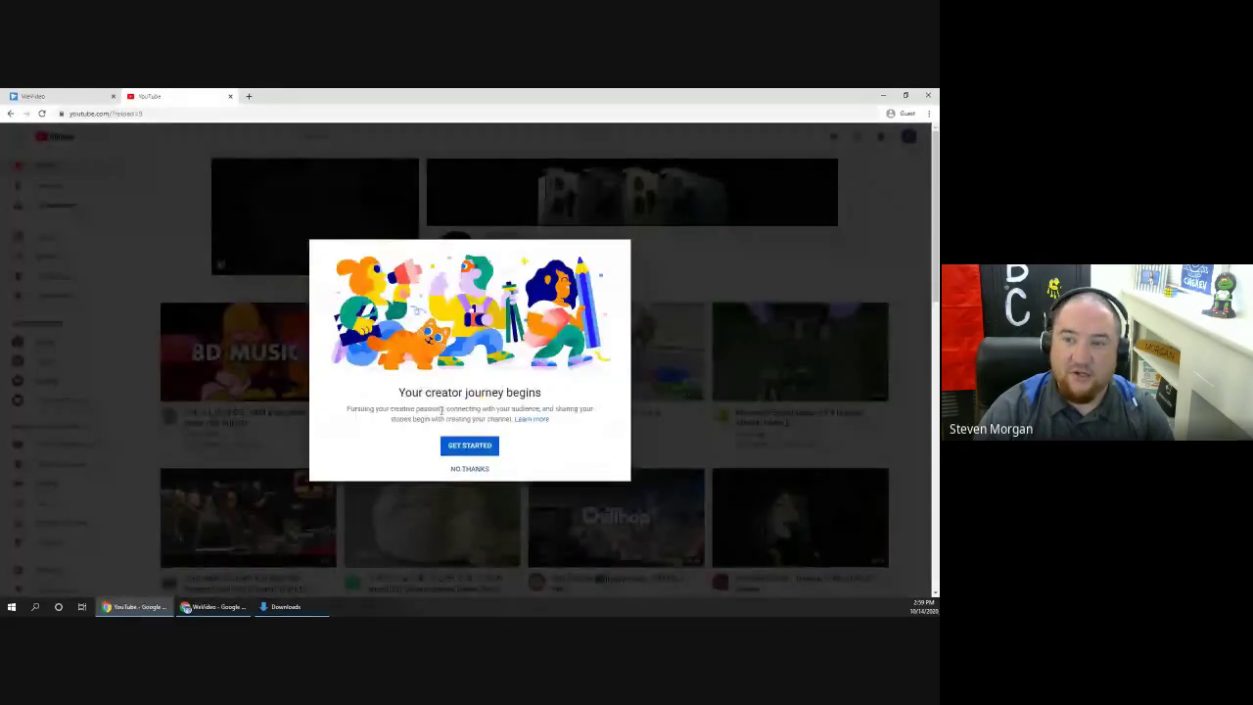
left_click(476, 447)
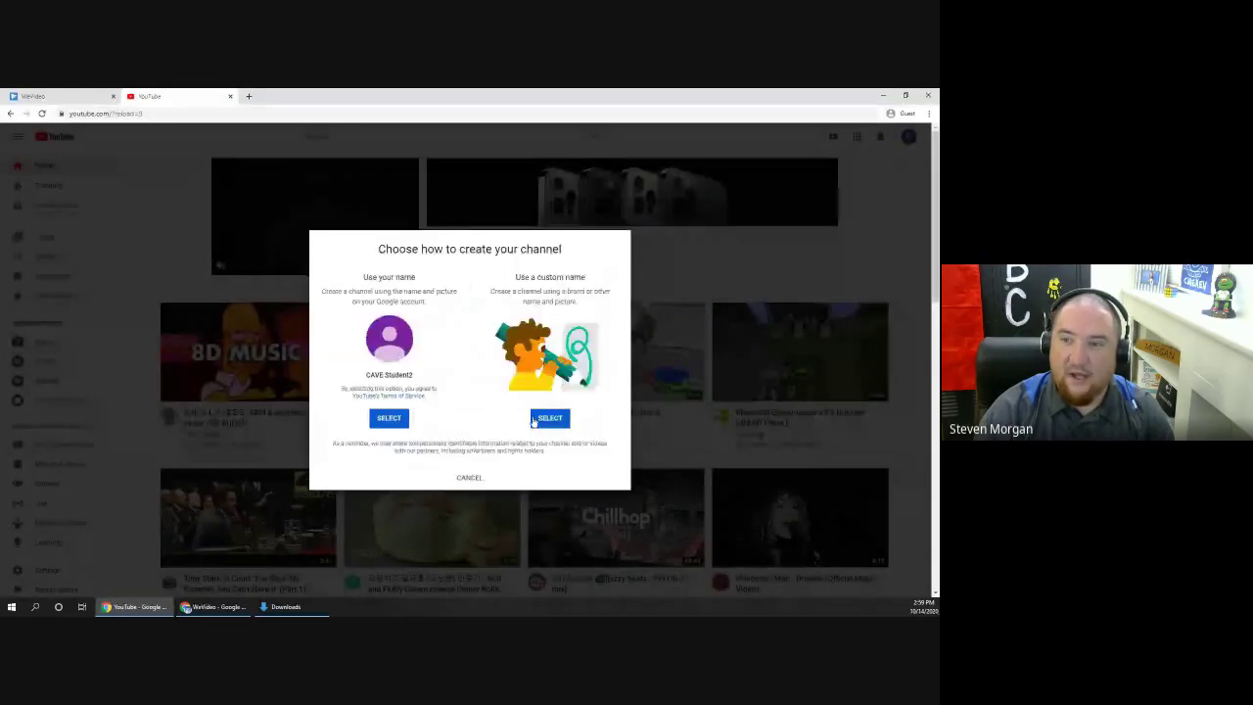
left_click(395, 420)
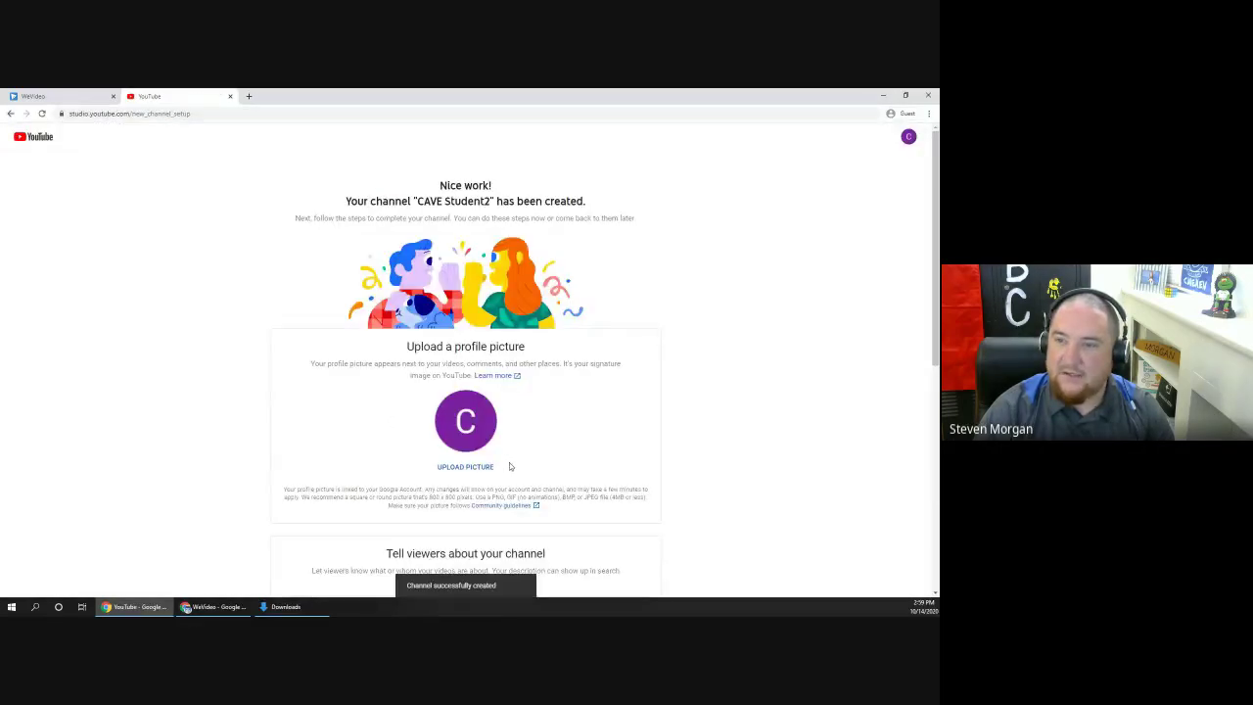
scroll(509, 466, "down", 2)
scroll(509, 466, "up", 2)
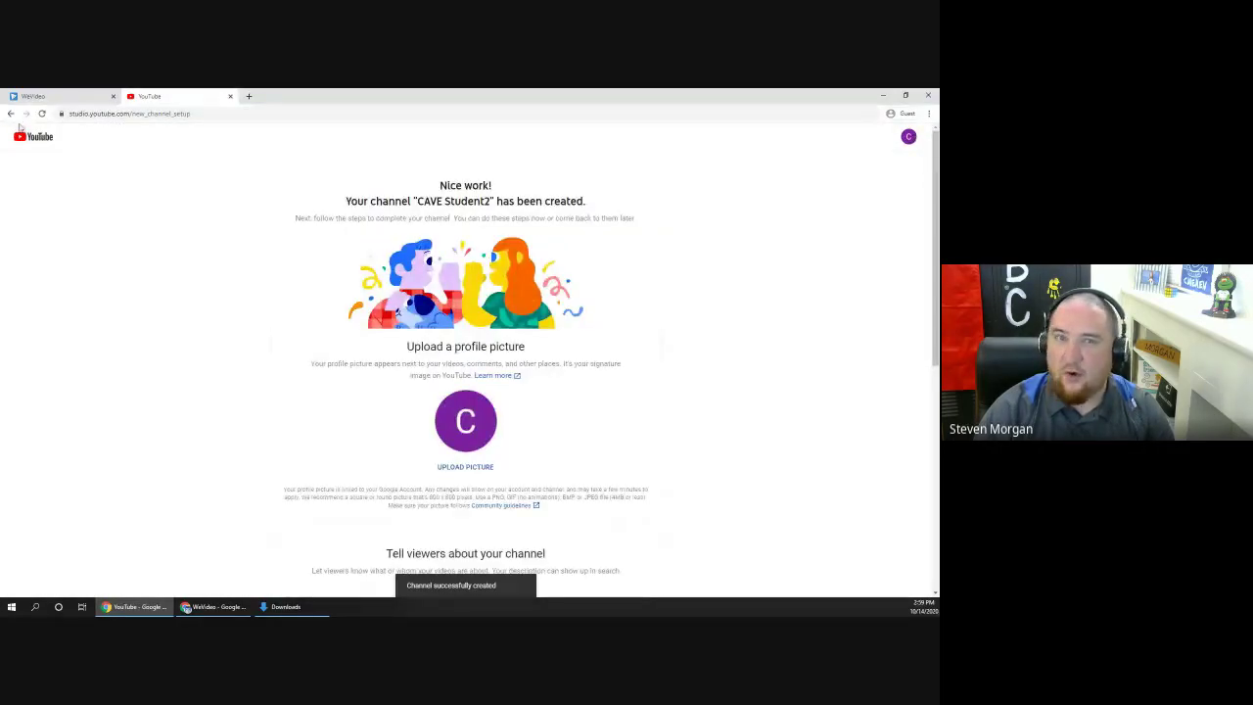
Step: Open YouTube Studio from the account menu and dismiss the introduction video
left_click(10, 114)
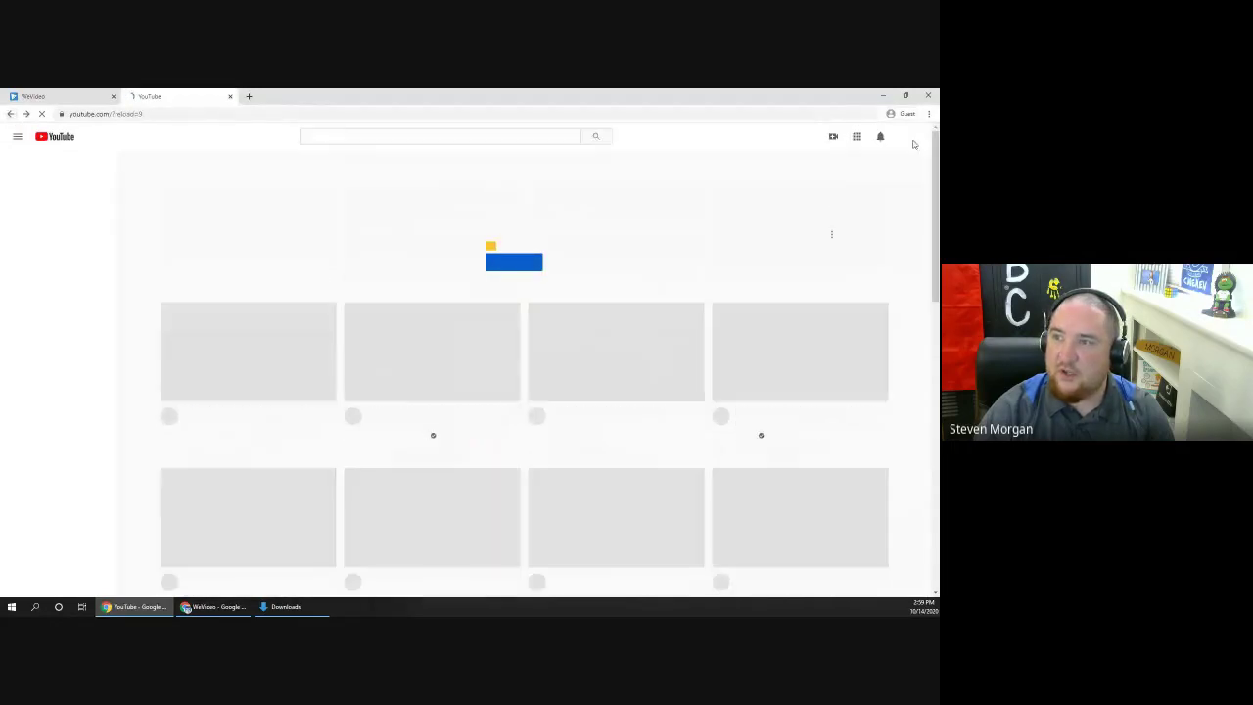
left_click(833, 137)
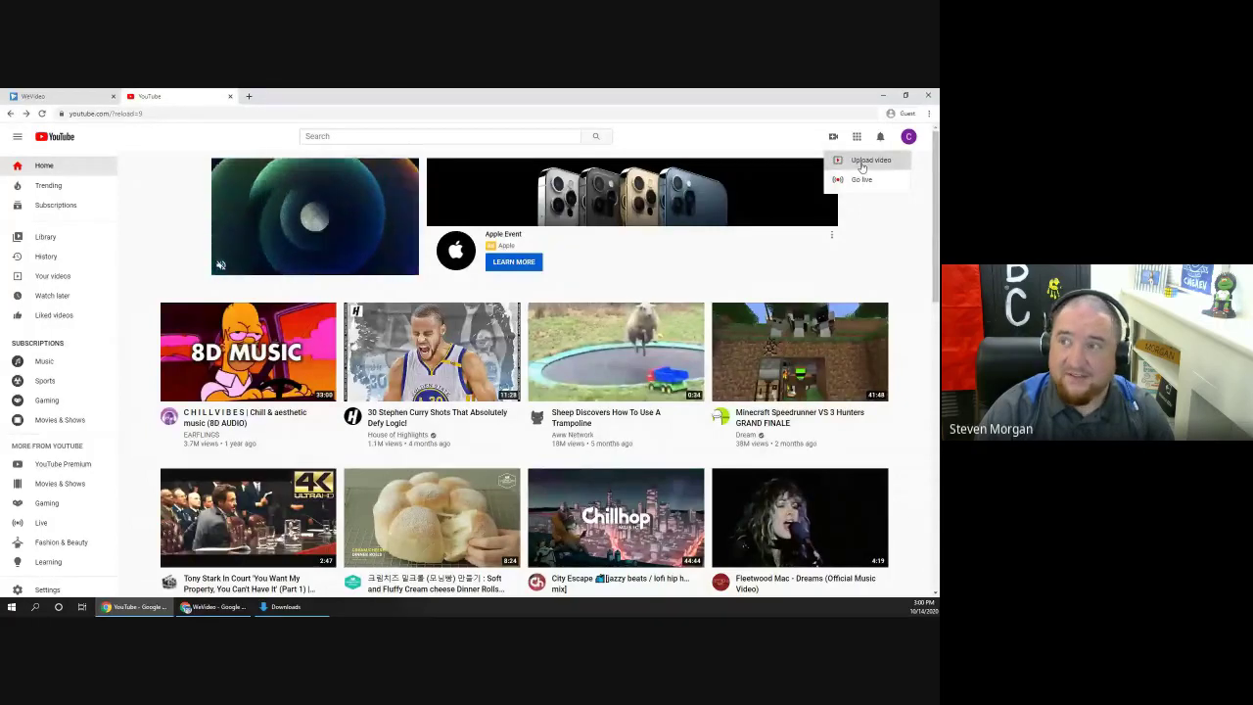
left_click(909, 136)
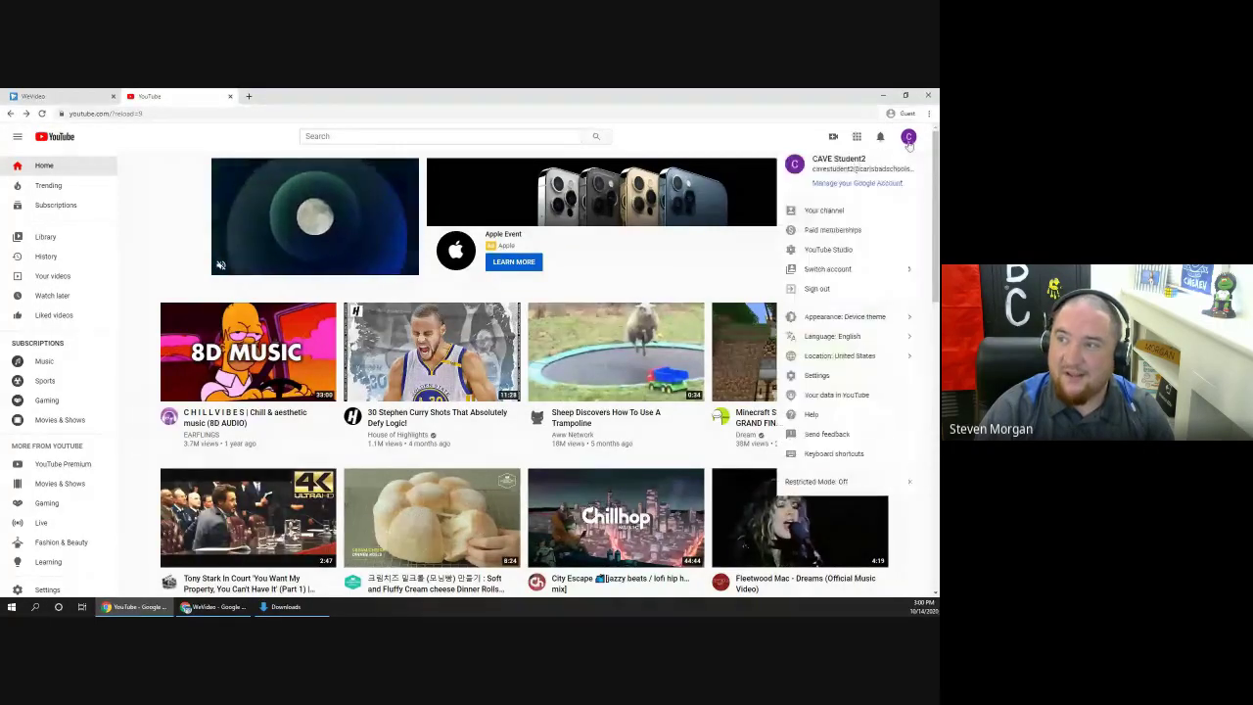
left_click(845, 252)
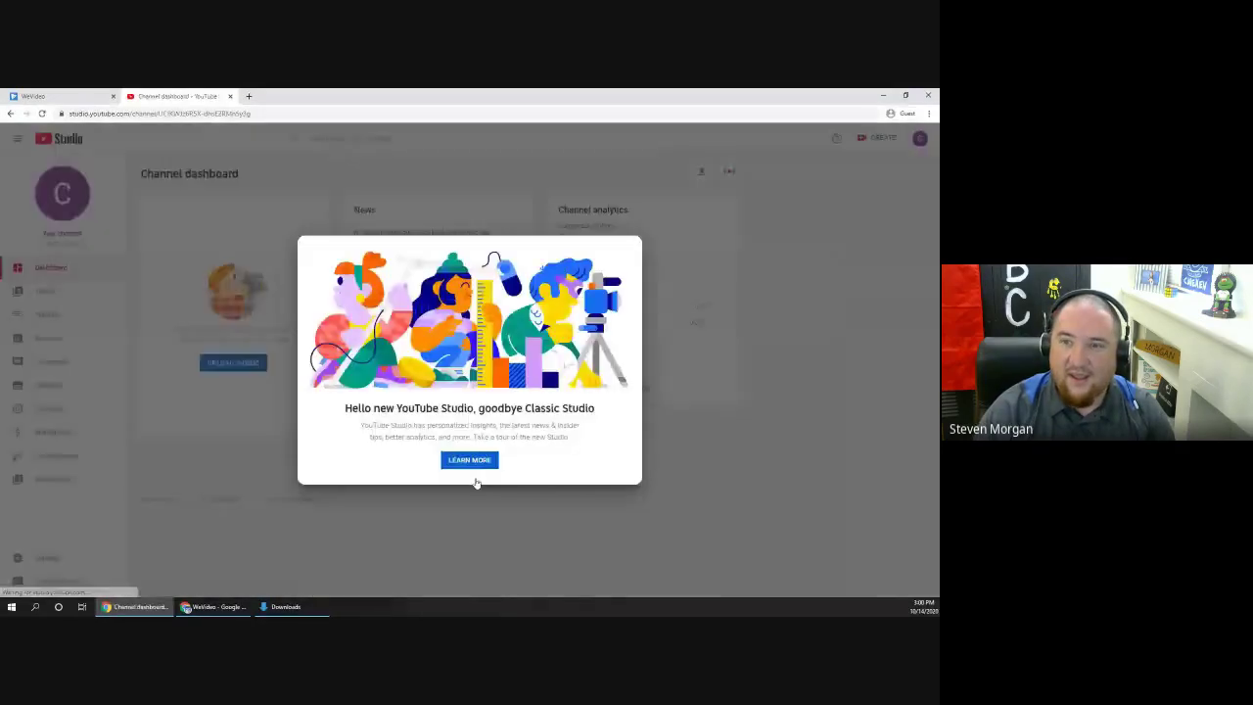
left_click(470, 460)
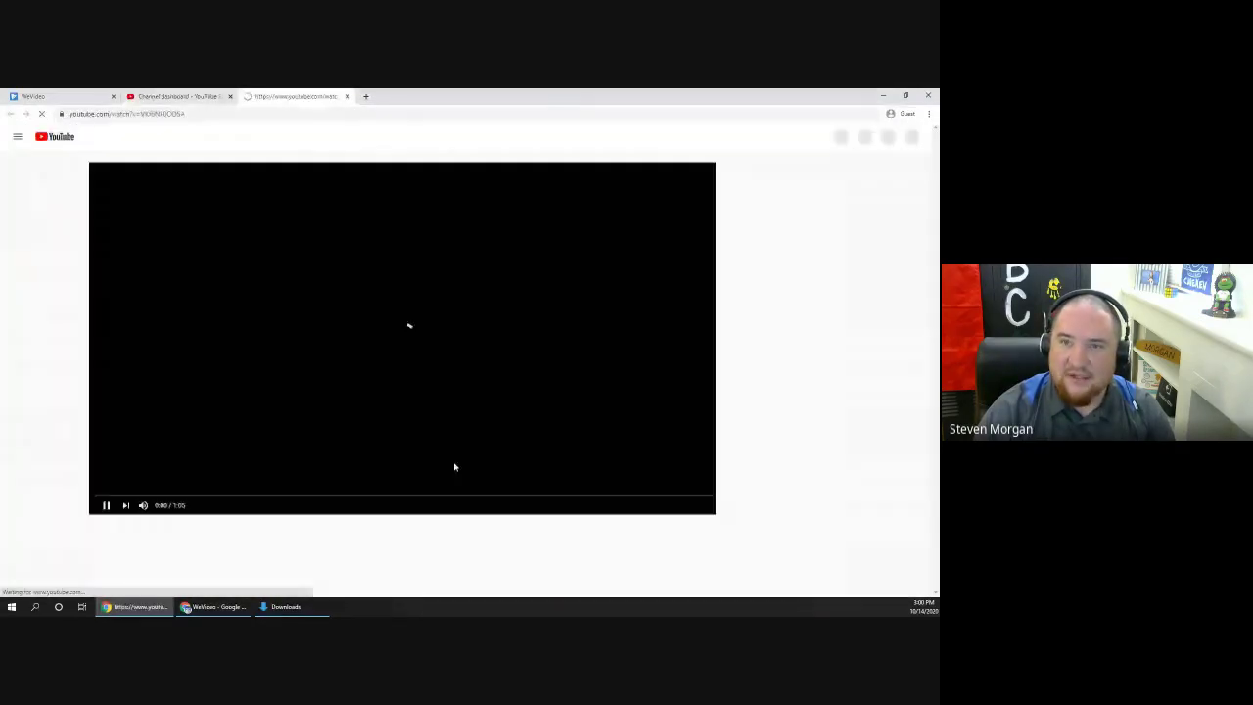
left_click(347, 96)
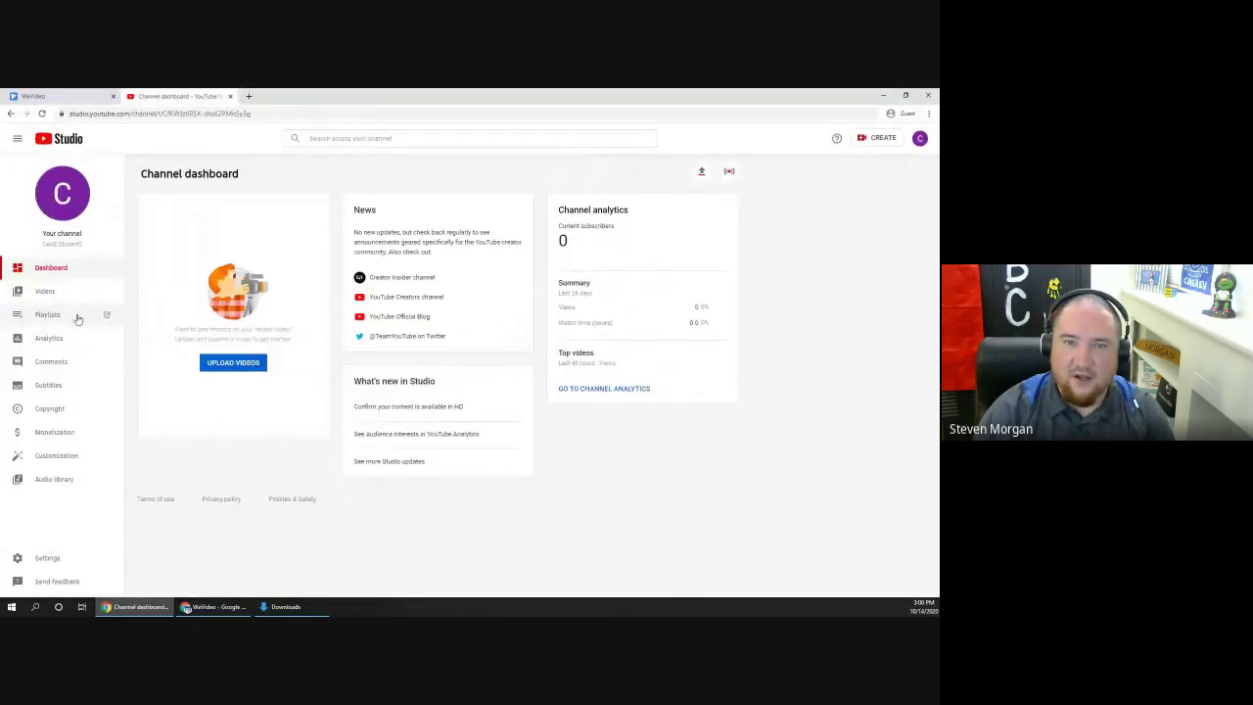
Step: View the channel's video list, then minimize YouTube Studio to return to WeVideo exports
left_click(45, 291)
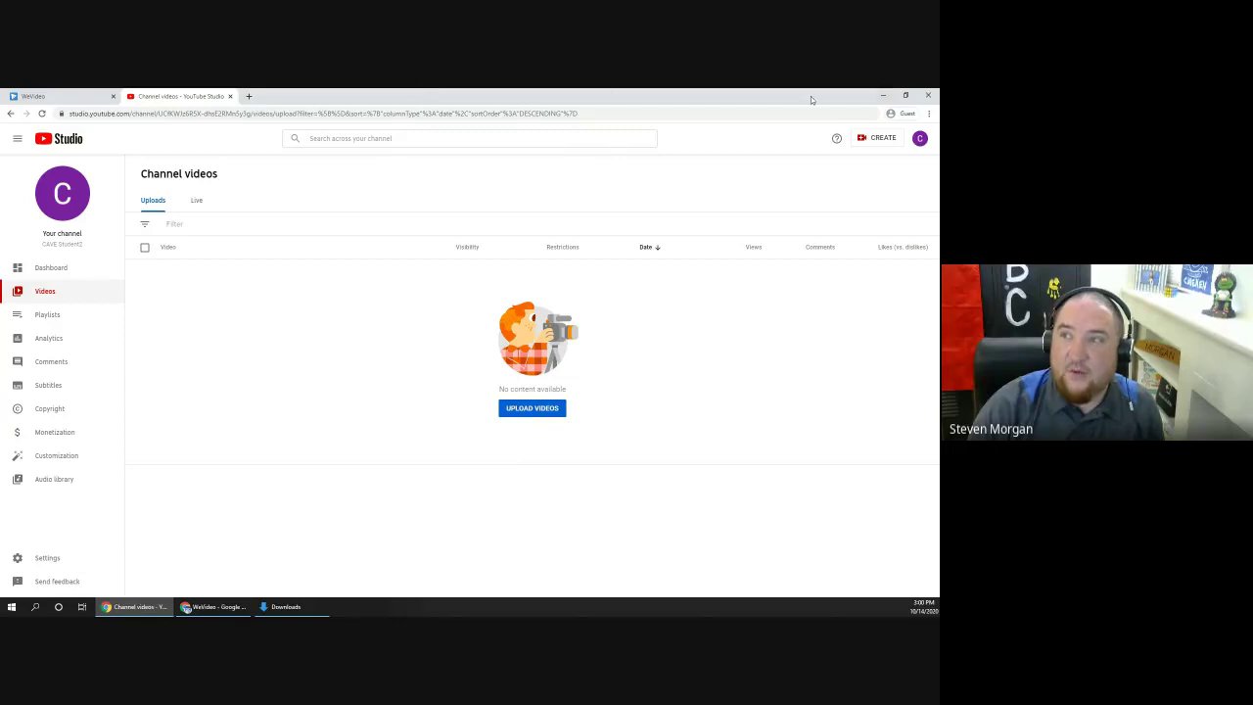
left_click(883, 95)
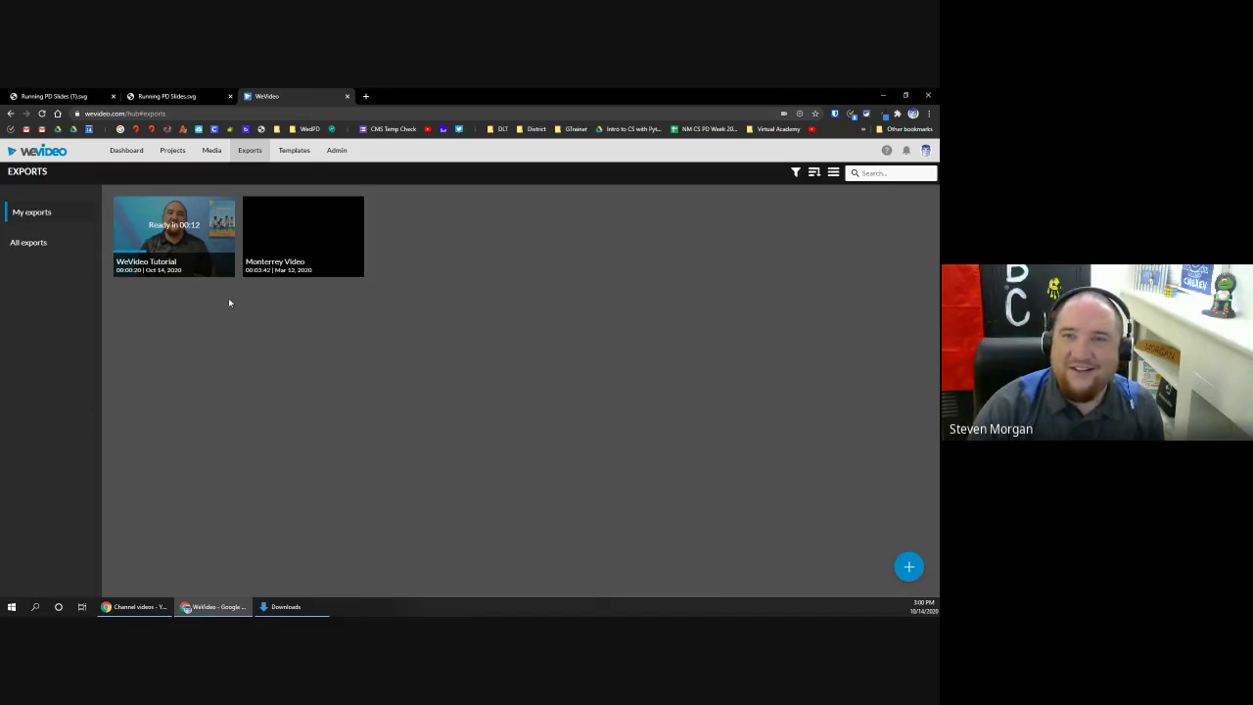
Step: Start inviting members to the WeVideo Tutorial project from My Projects
left_click(177, 149)
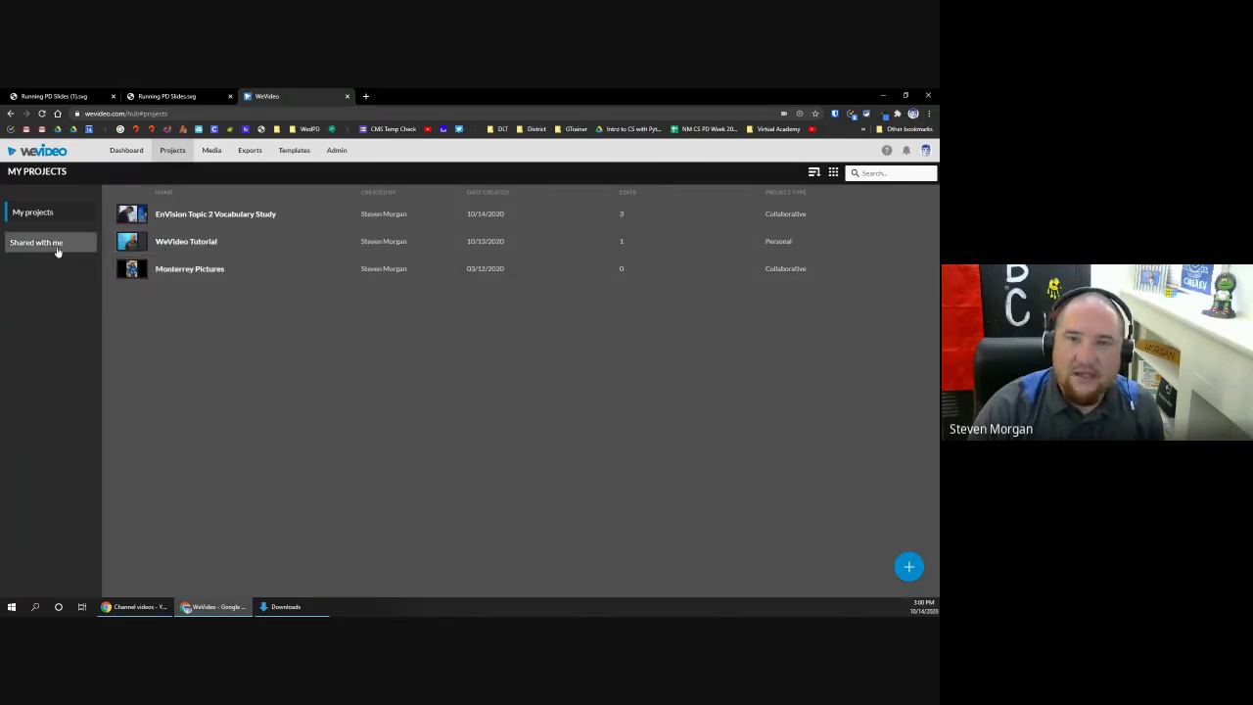
left_click(176, 250)
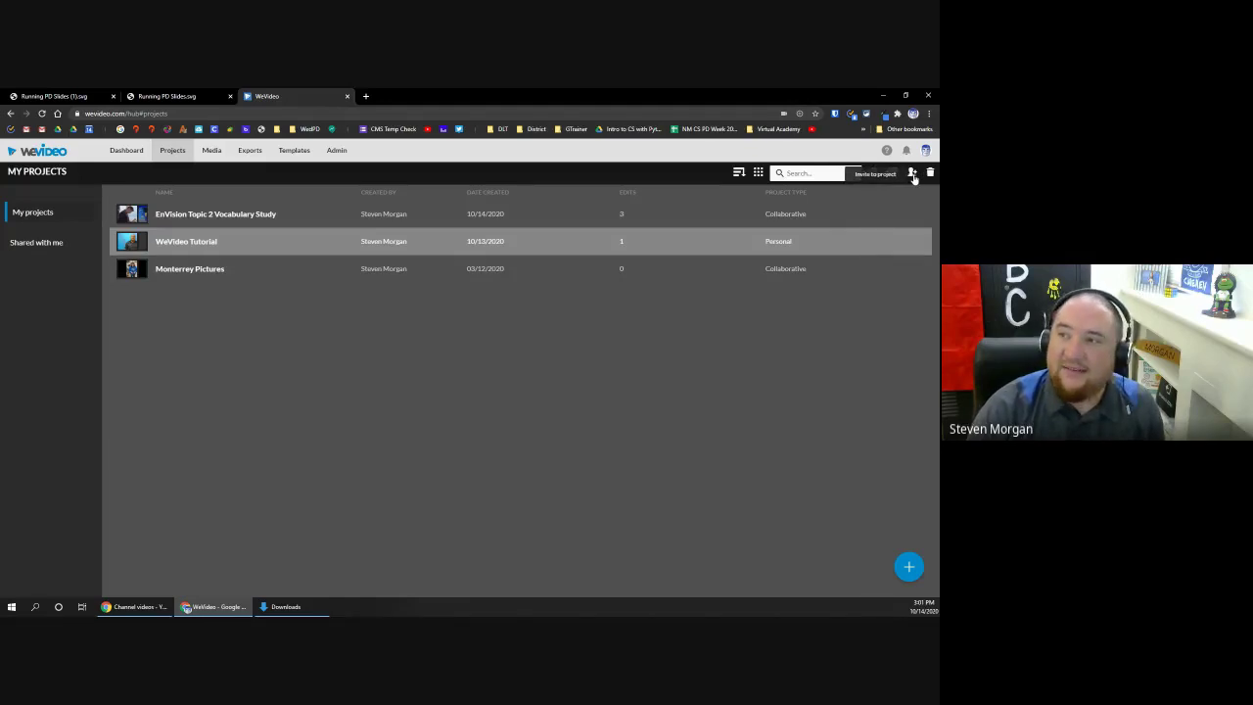
left_click(911, 173)
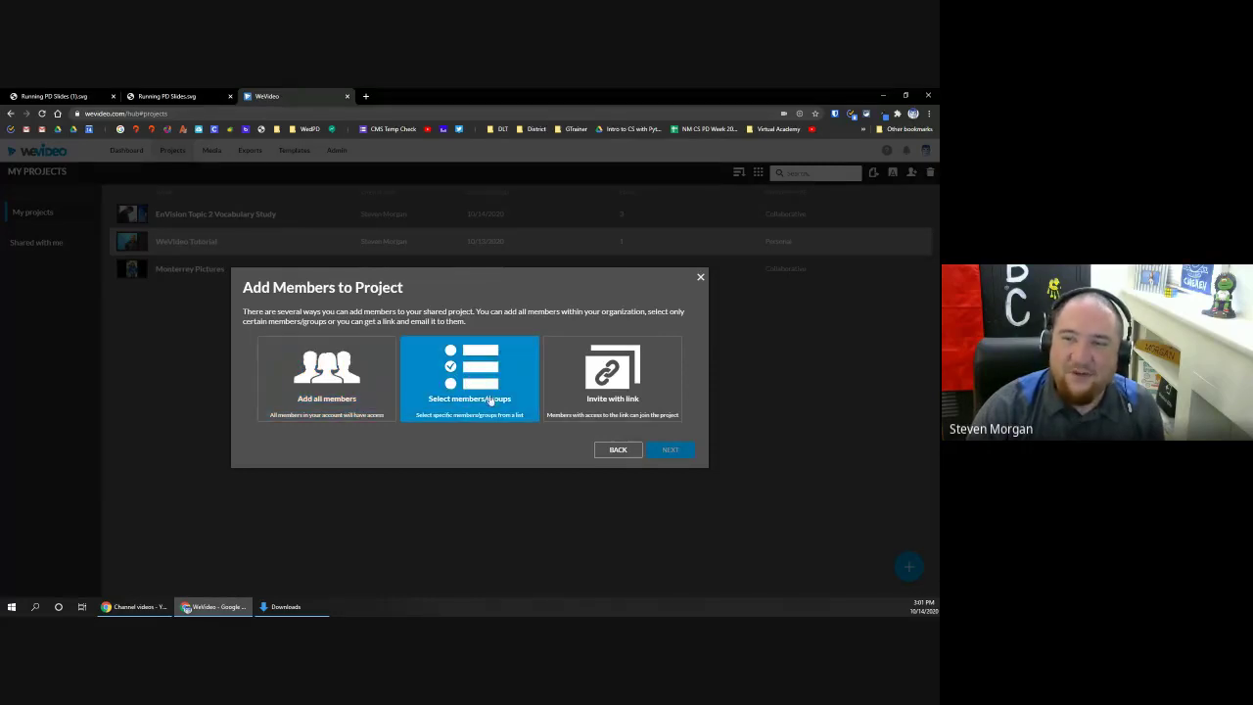
Step: Add a teacher as a member of WeVideo Tutorial, then check the project's edit
left_click(670, 450)
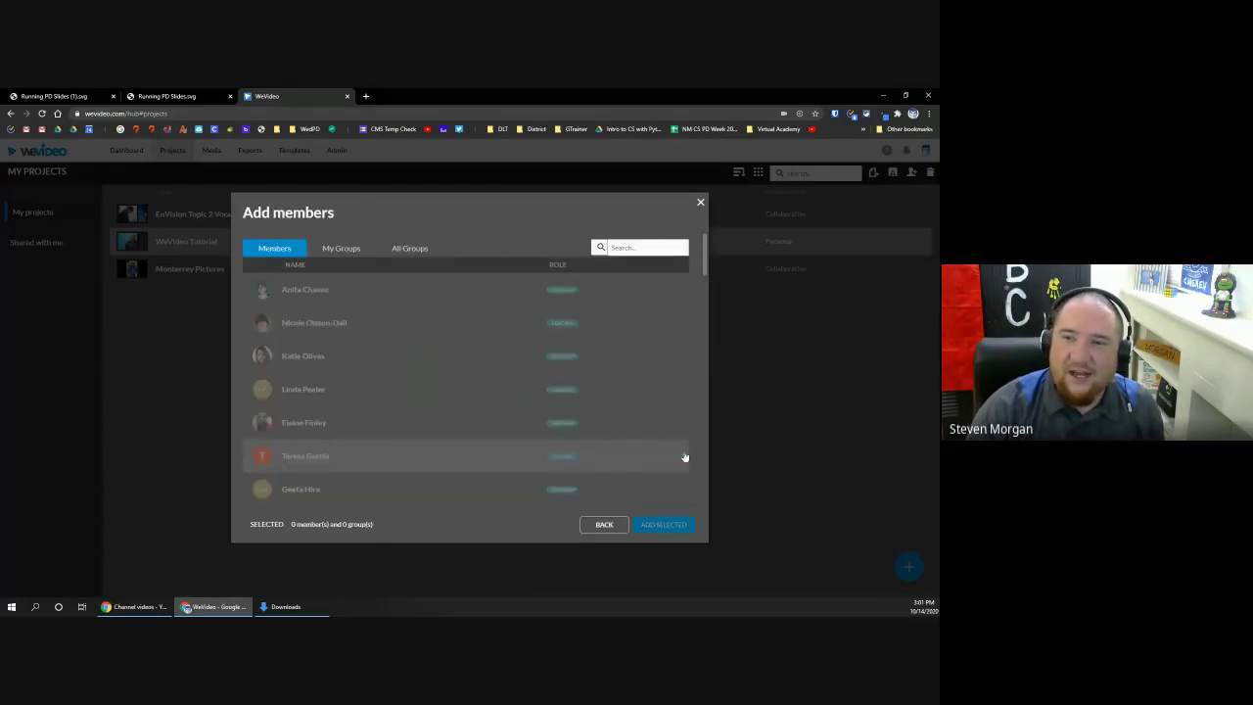
left_click(366, 286)
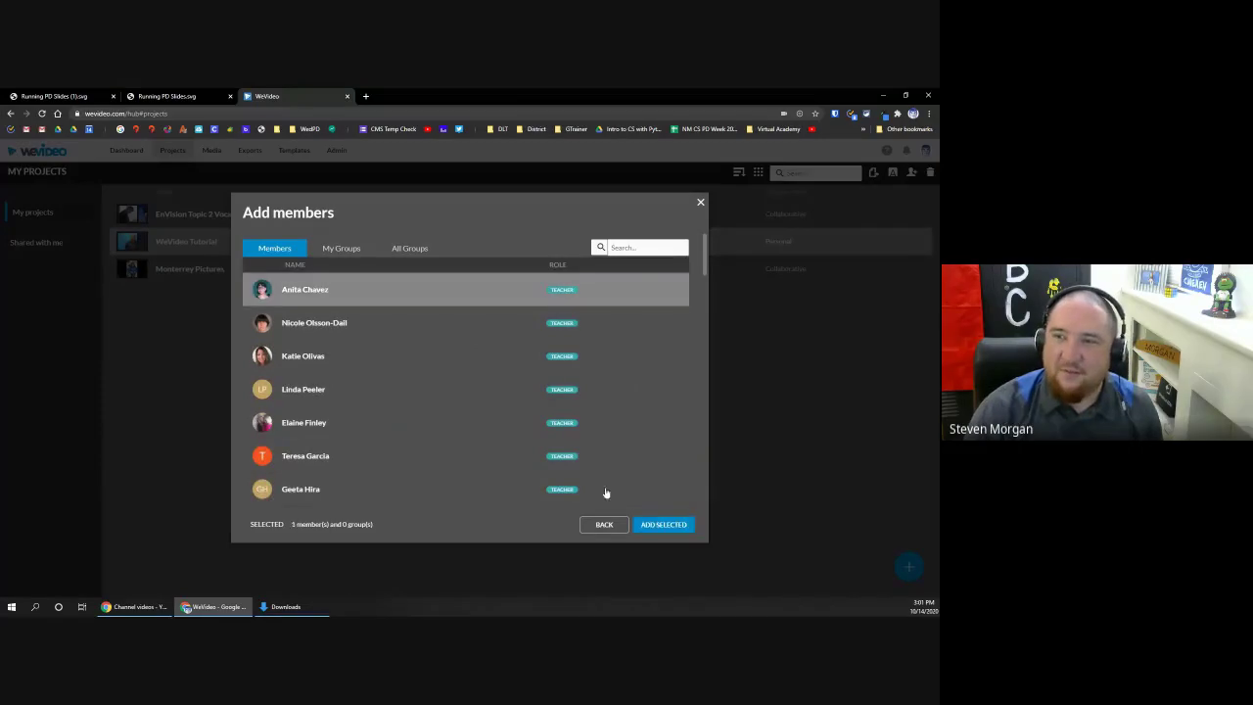
left_click(664, 524)
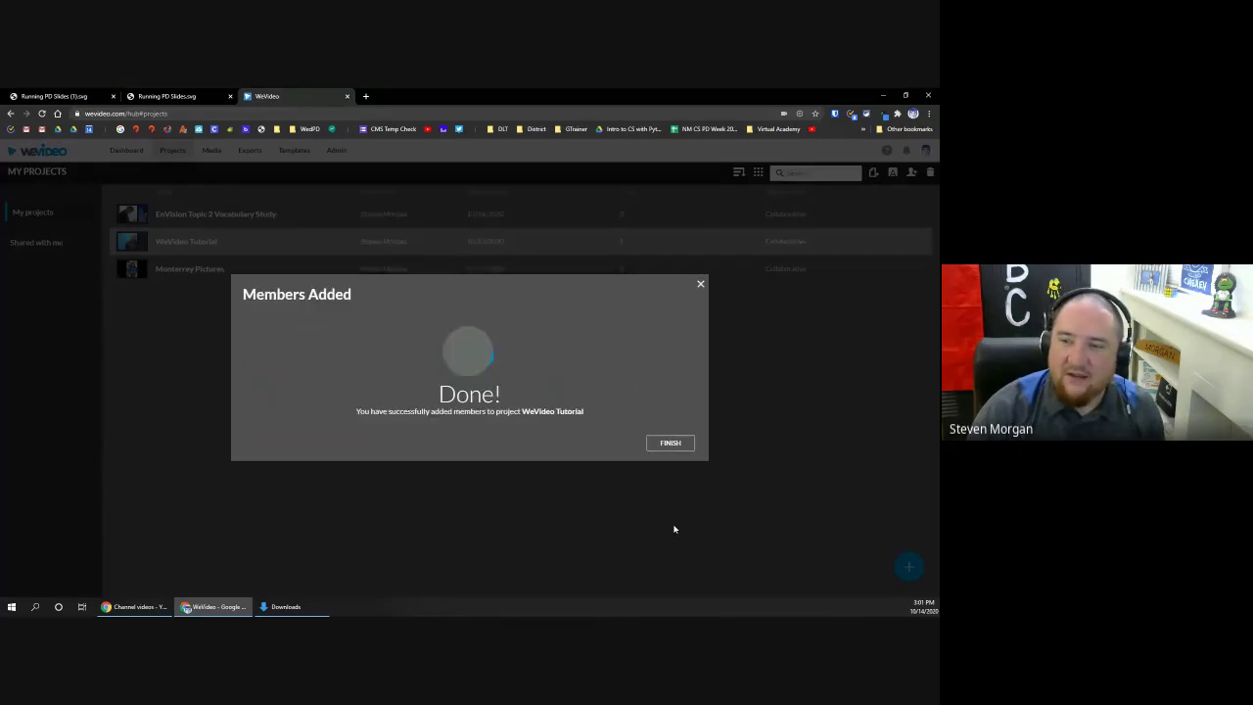
left_click(671, 445)
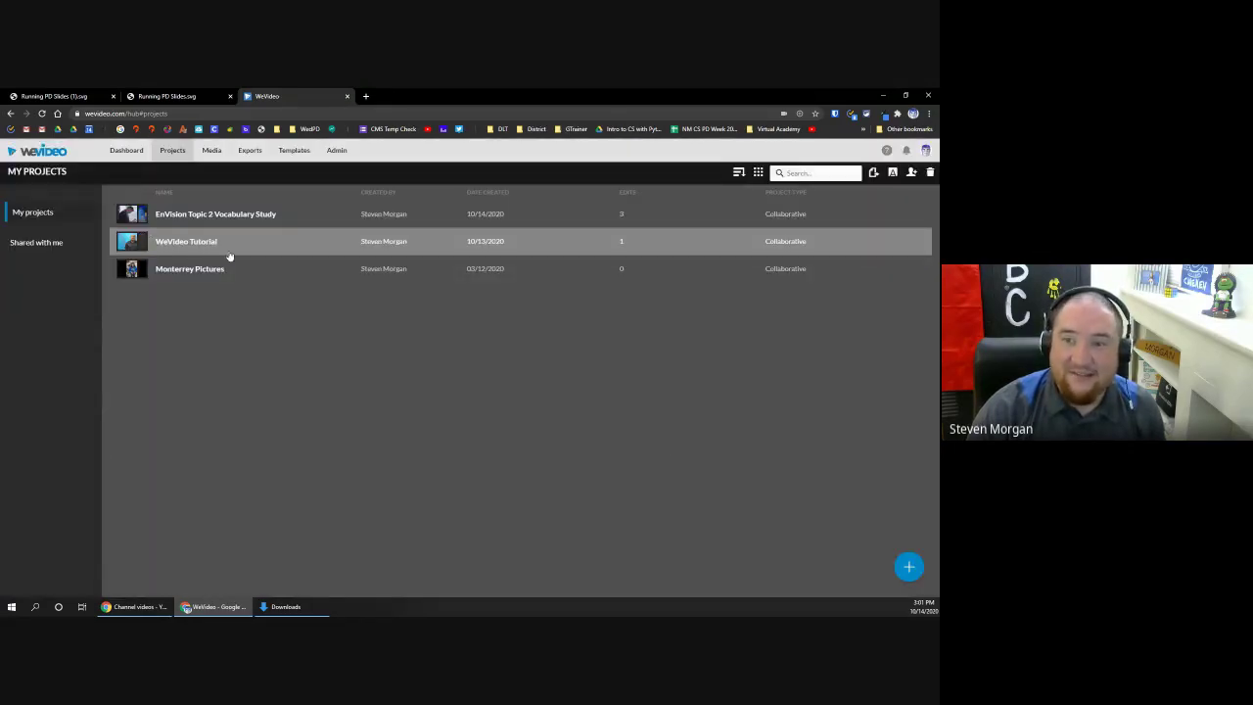
left_click(205, 243)
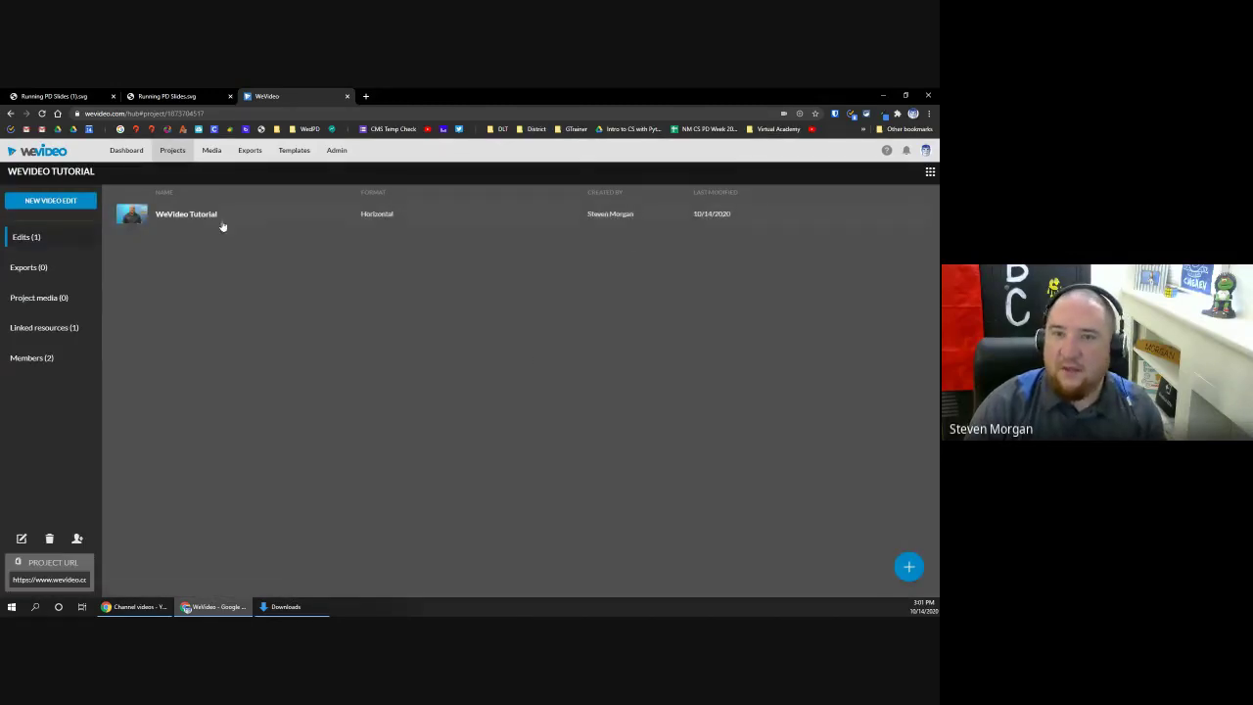
left_click(221, 217)
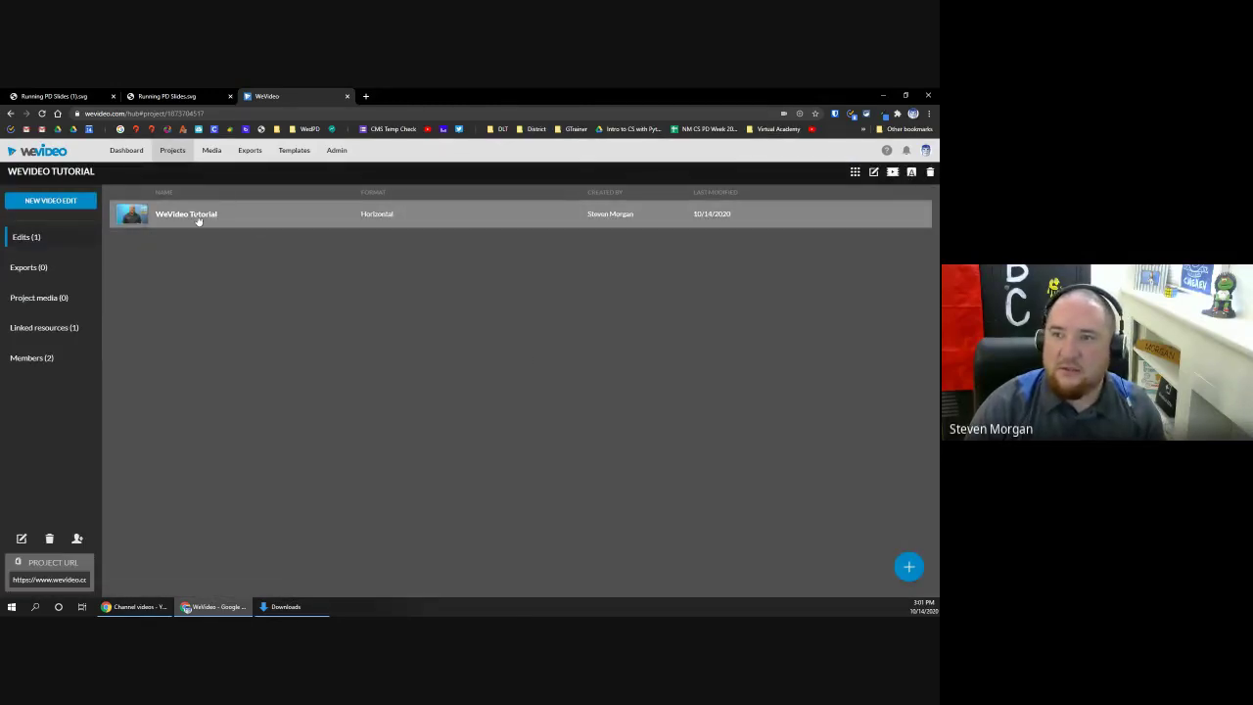
left_click(168, 151)
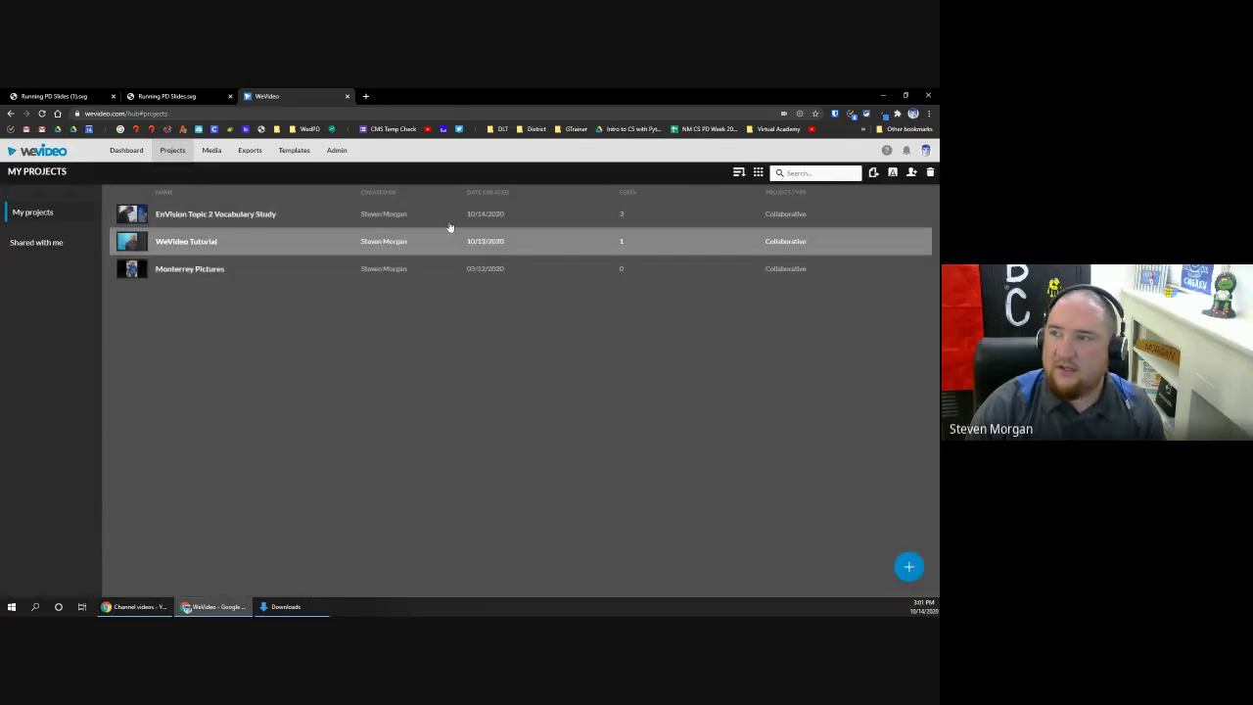
Step: Add the two student accounts found by searching 'cave' as project members
left_click(912, 172)
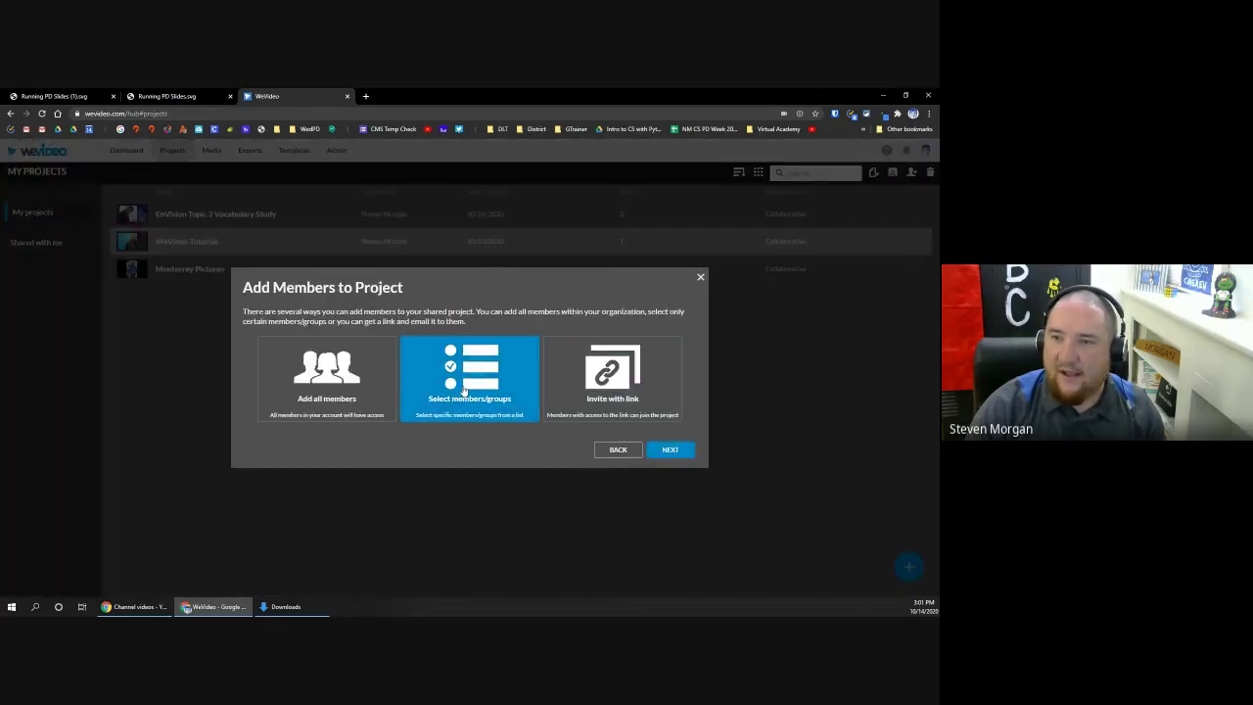
left_click(684, 452)
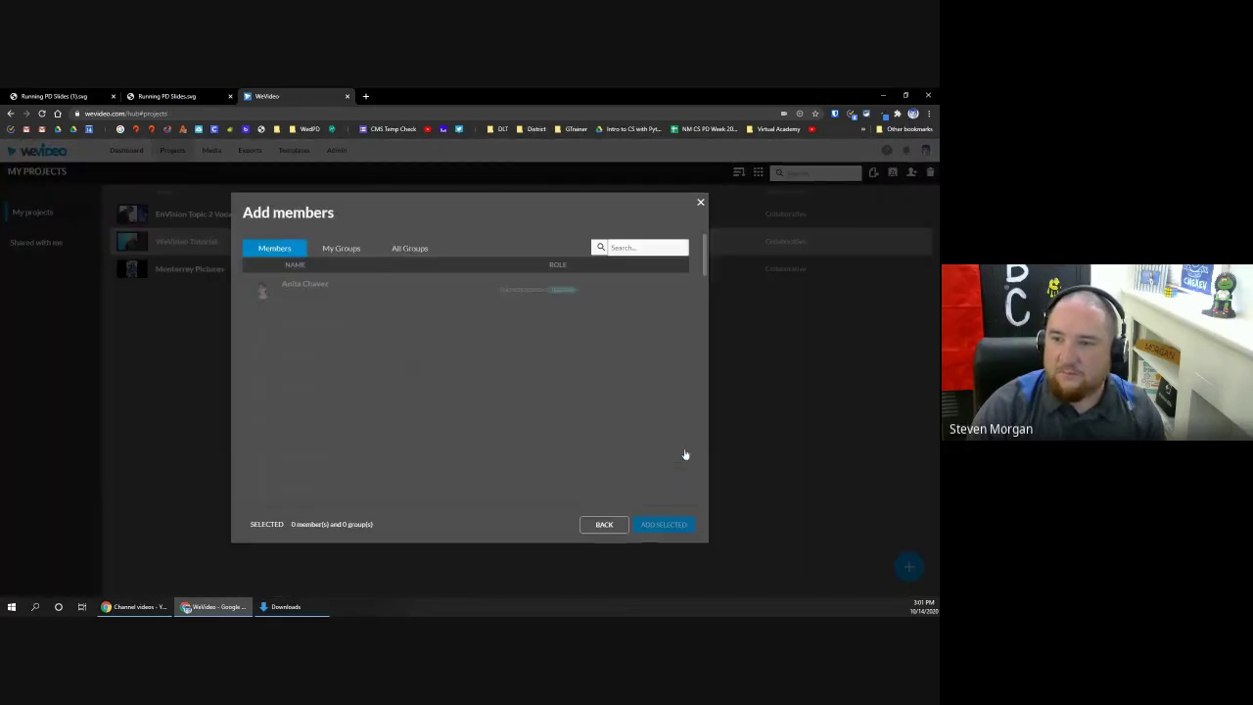
left_click(665, 248)
type("cave")
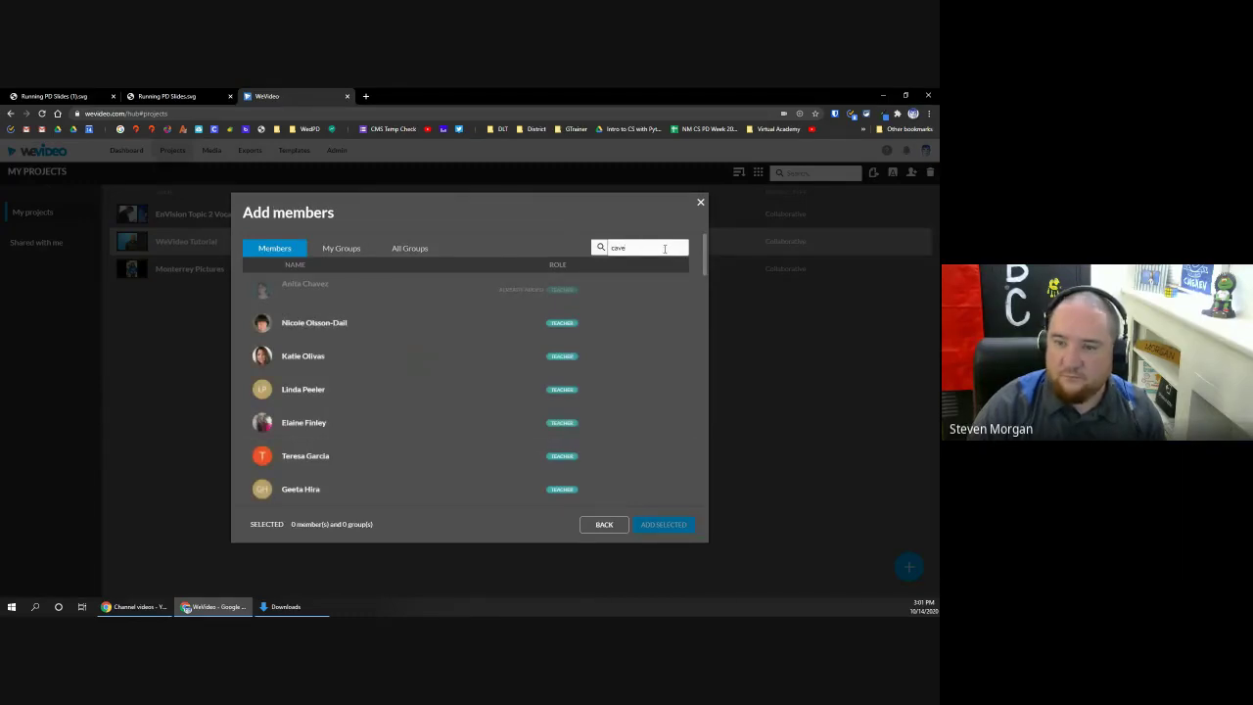
left_click(349, 373)
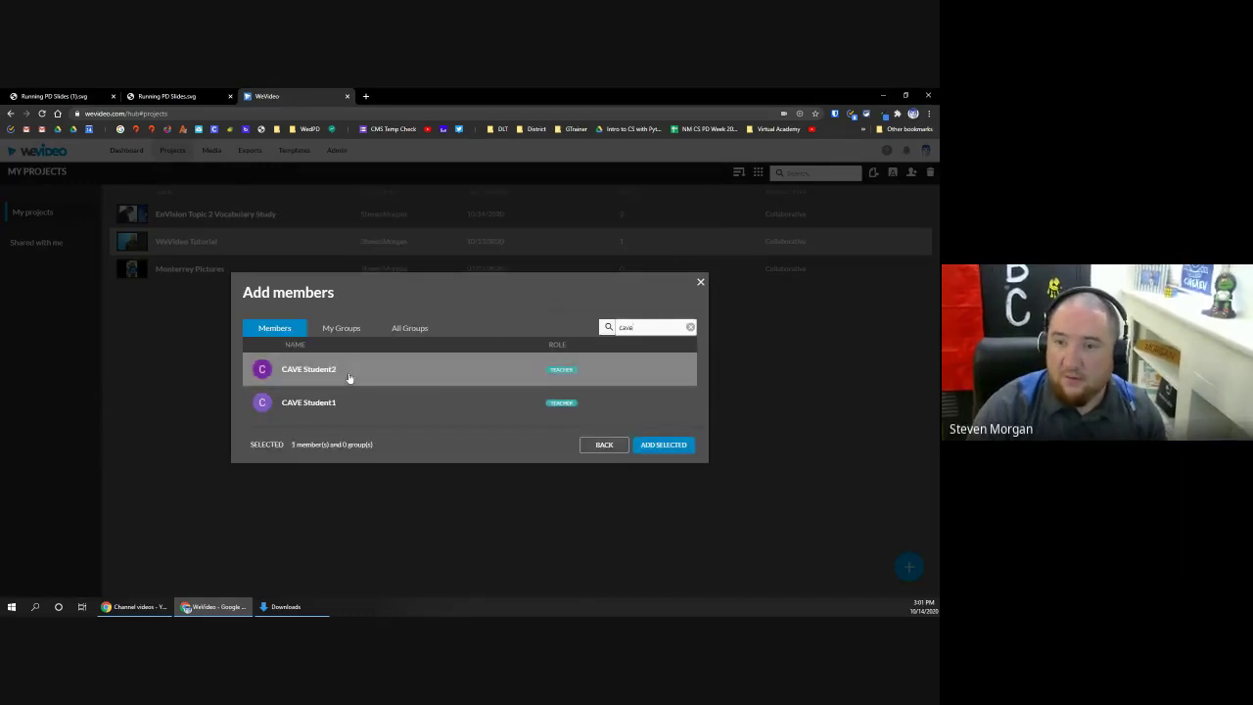
left_click(372, 407)
left_click(654, 445)
left_click(663, 446)
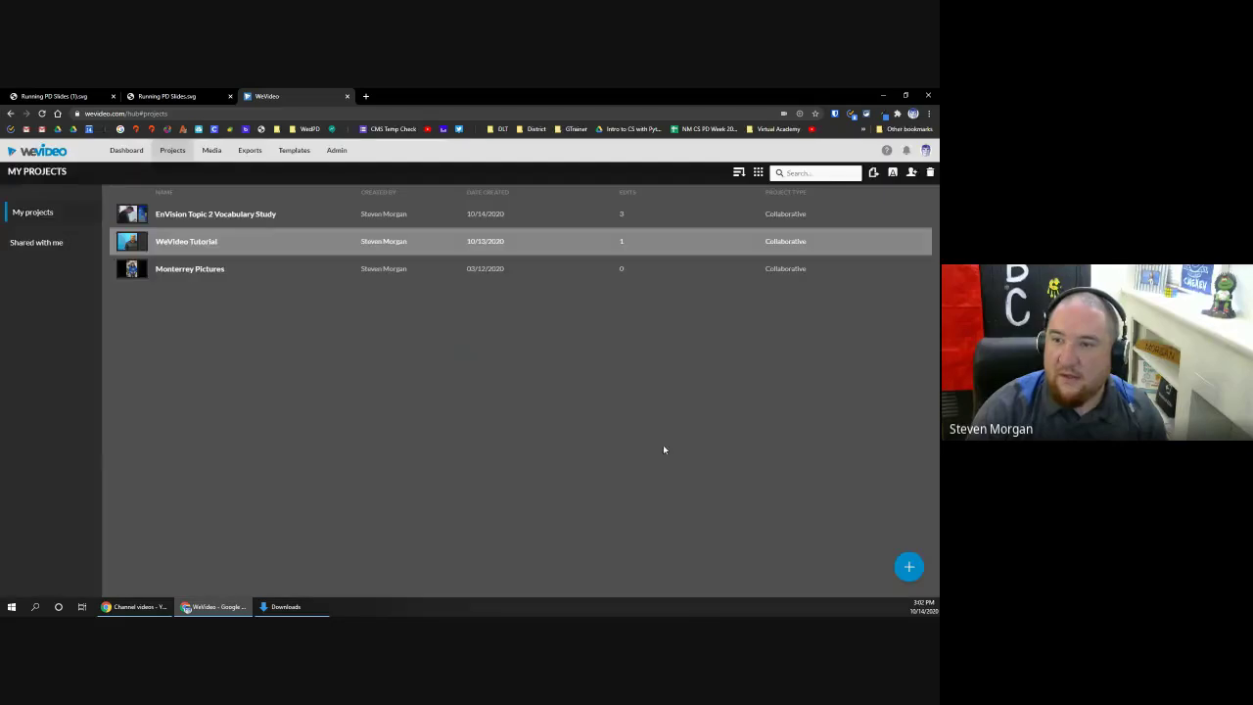
Step: Open the WeVideo Tutorial project's edit in the teacher's WeVideo window
left_click(157, 607)
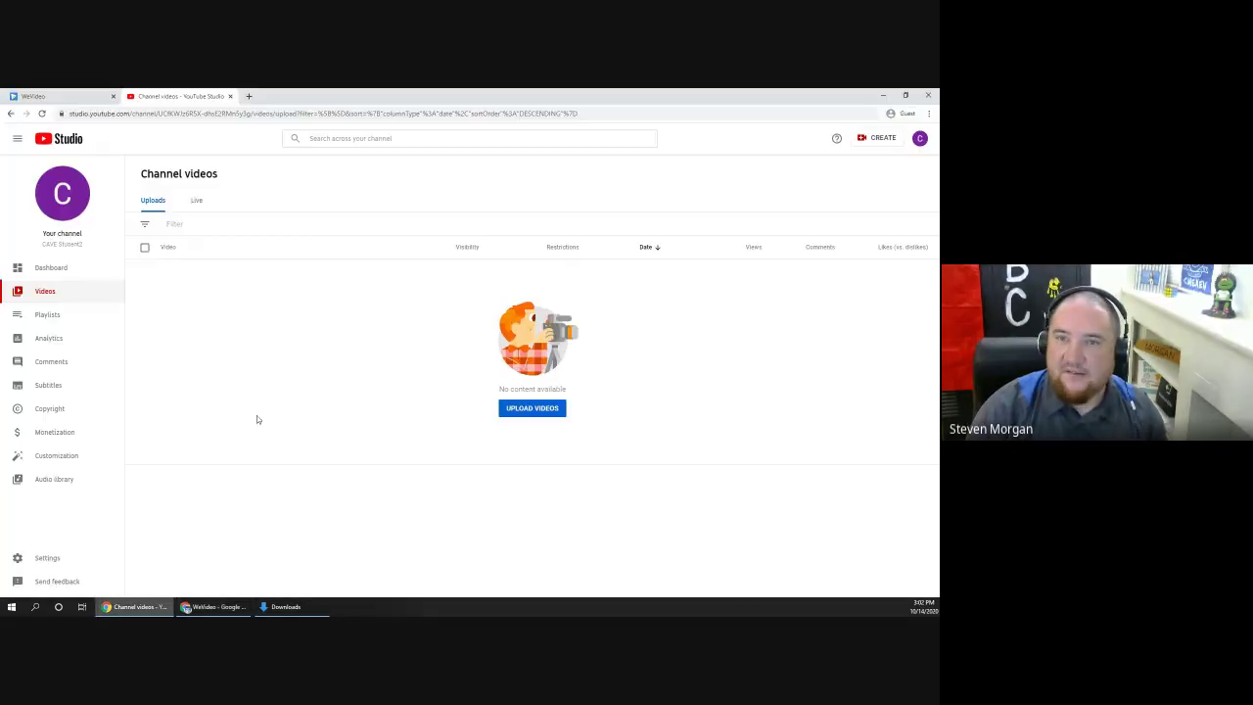
left_click(224, 608)
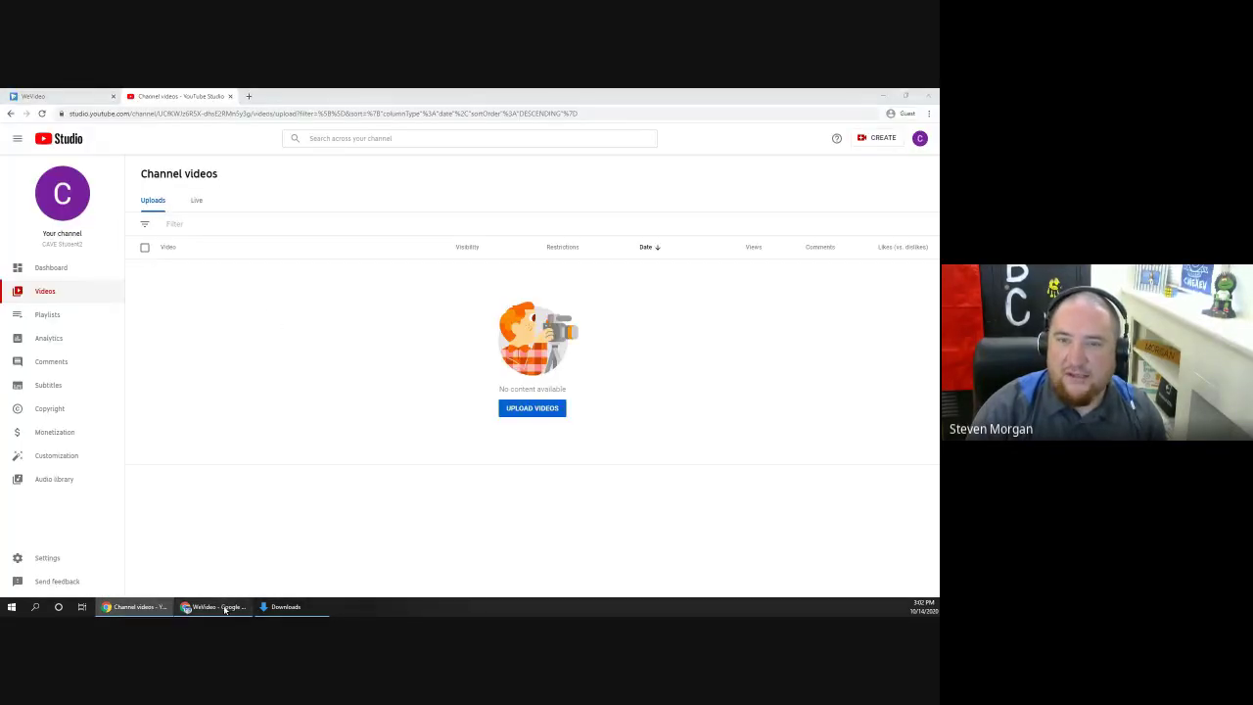
left_click(182, 250)
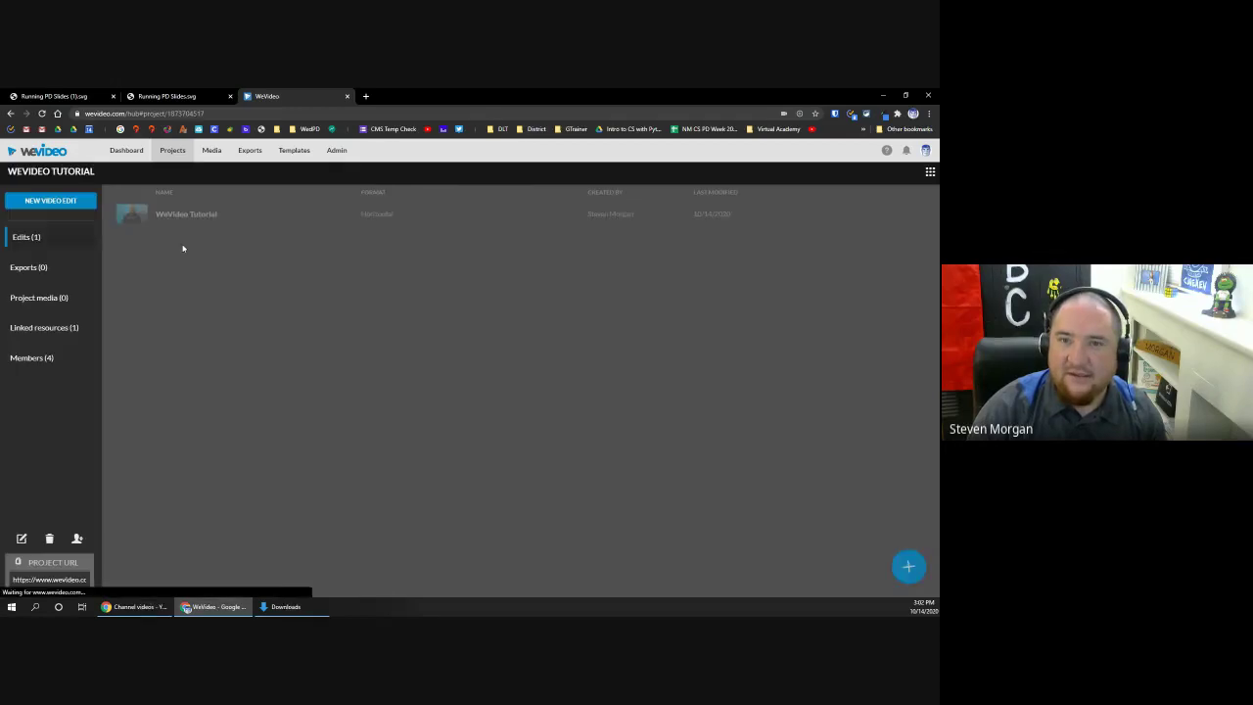
left_click(182, 214)
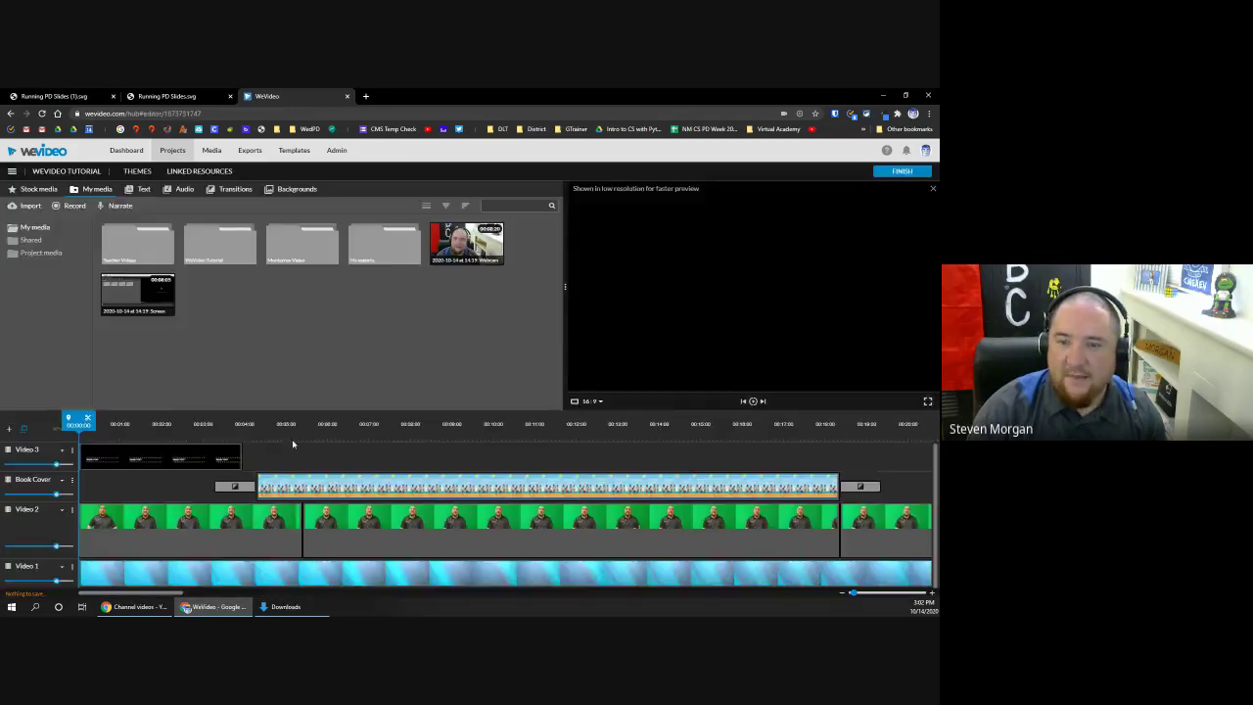
Step: In the student's window, reload Projects > Shared with me and open WeVideo Tutorial
left_click(137, 607)
left_click(39, 96)
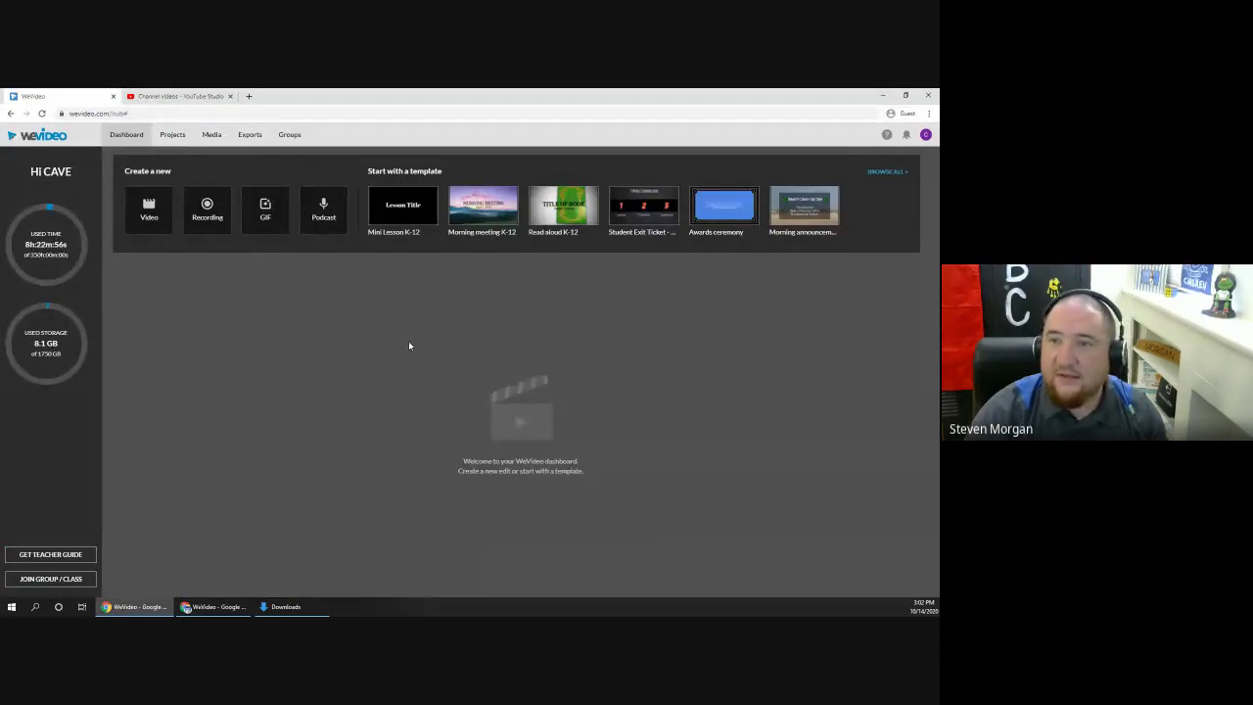
left_click(173, 137)
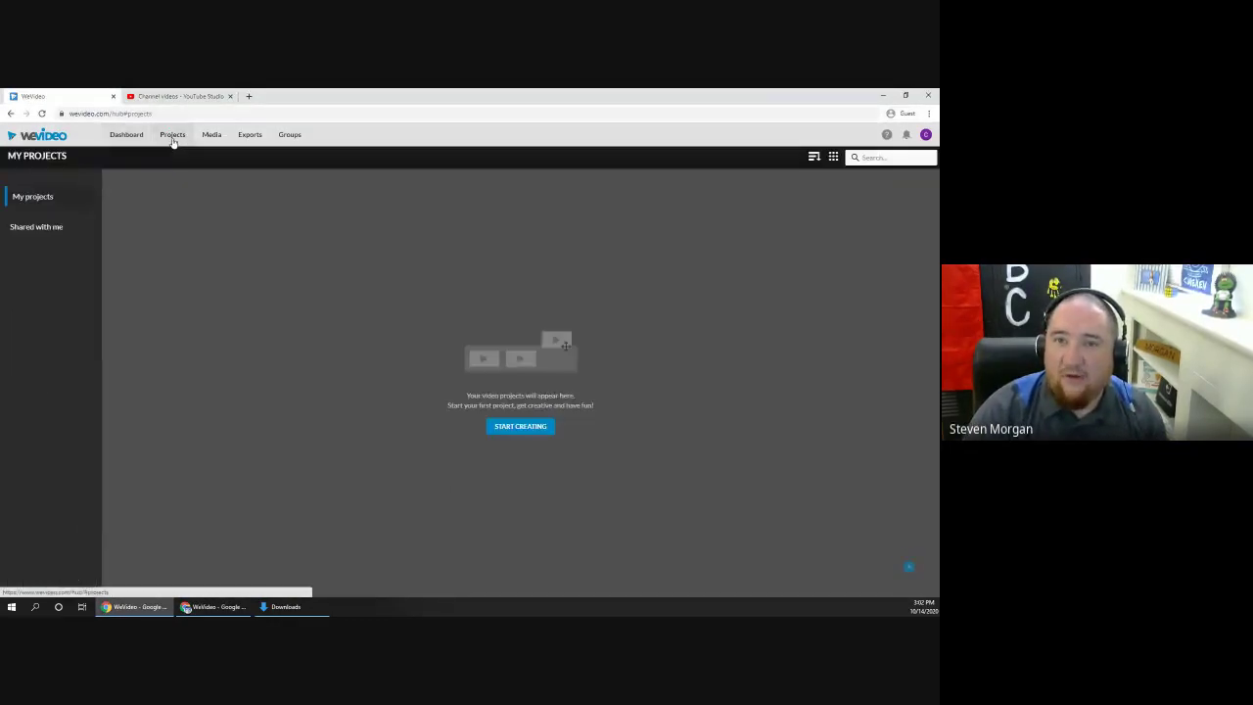
left_click(44, 230)
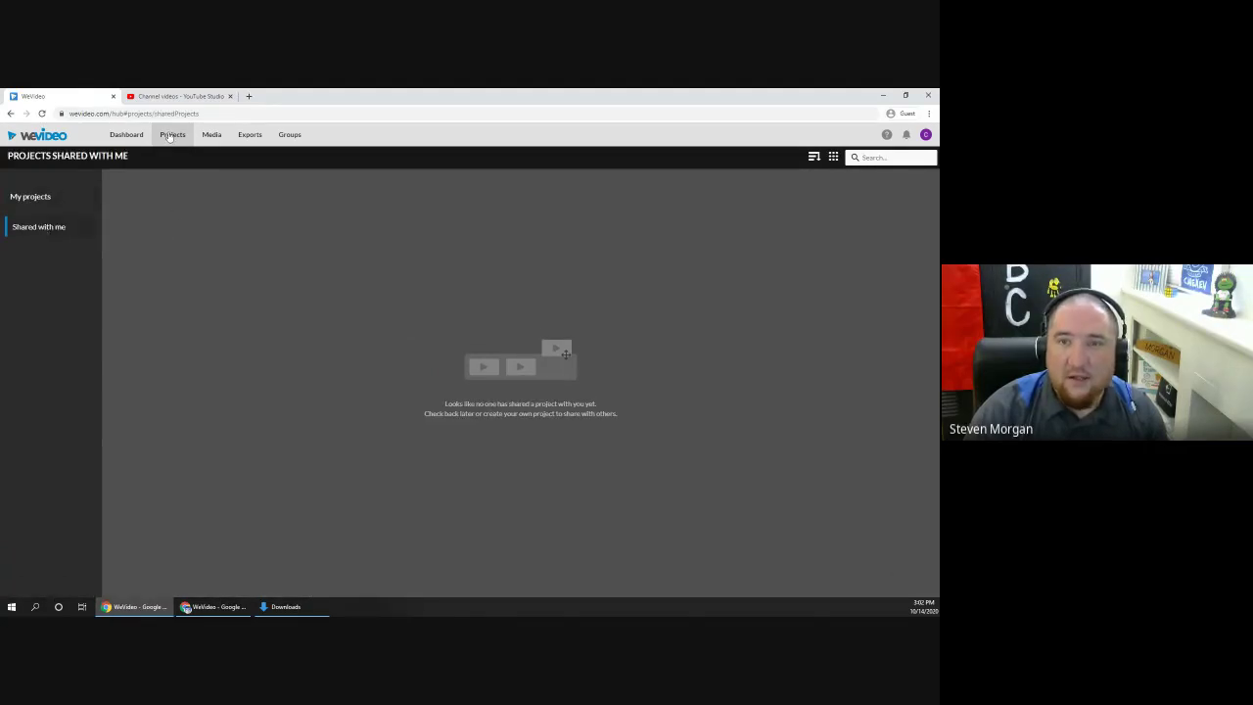
left_click(41, 113)
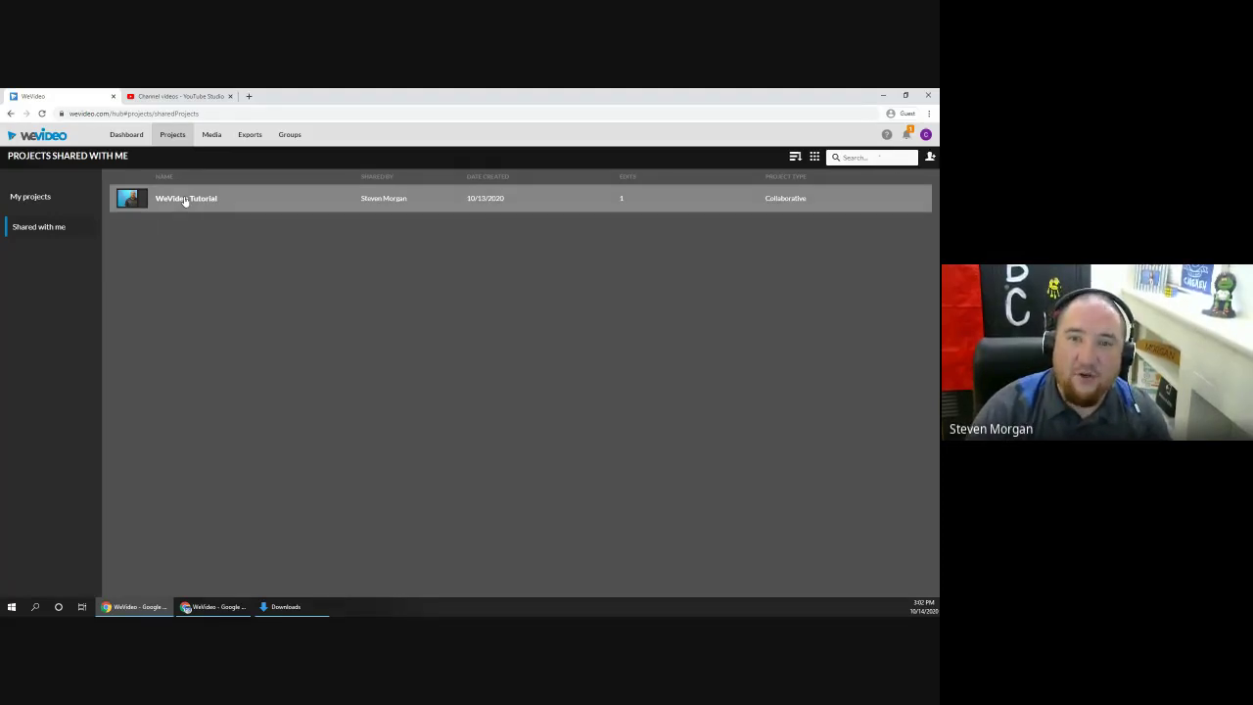
left_click(195, 198)
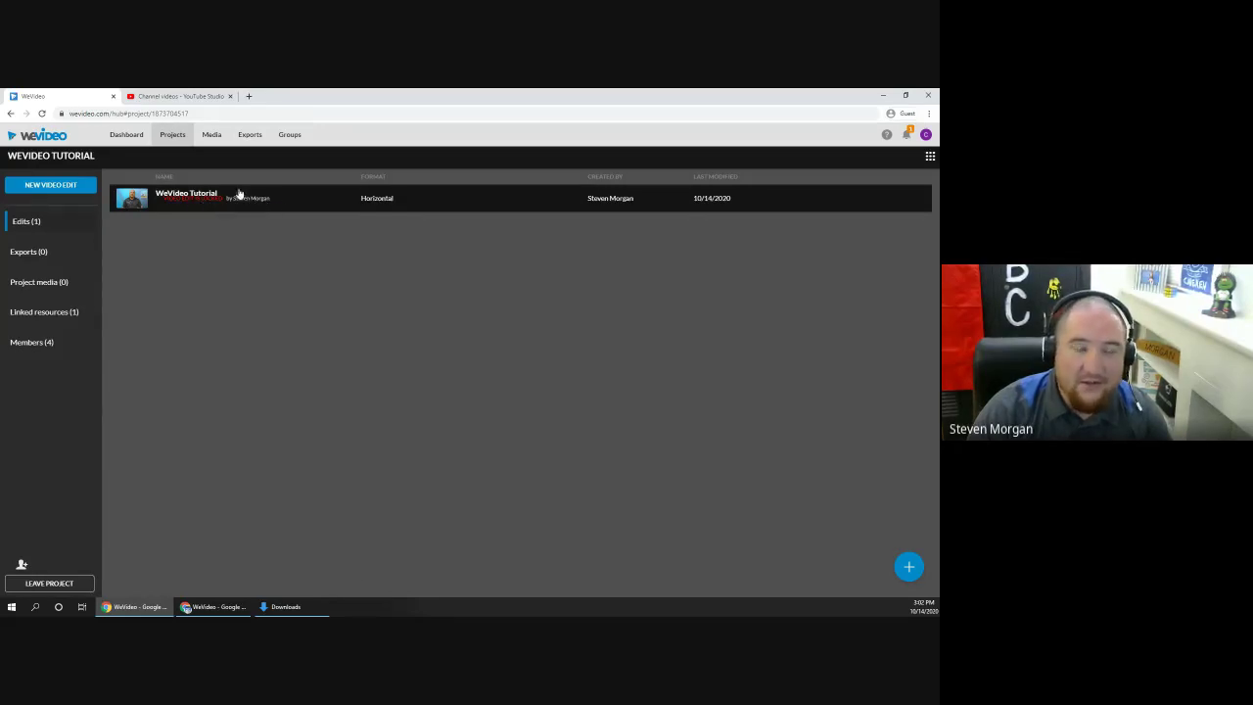
Step: Return the teacher's window to Projects, then launch the shared edit in the student's editor
left_click(224, 606)
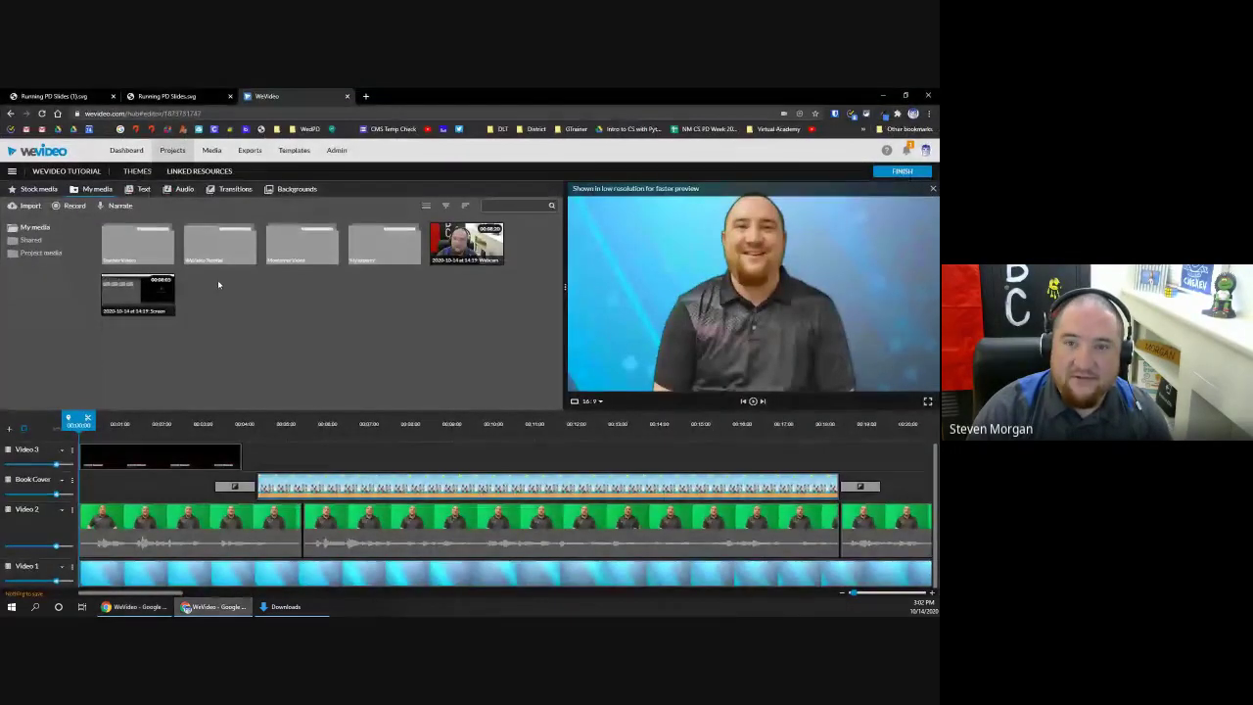
left_click(172, 150)
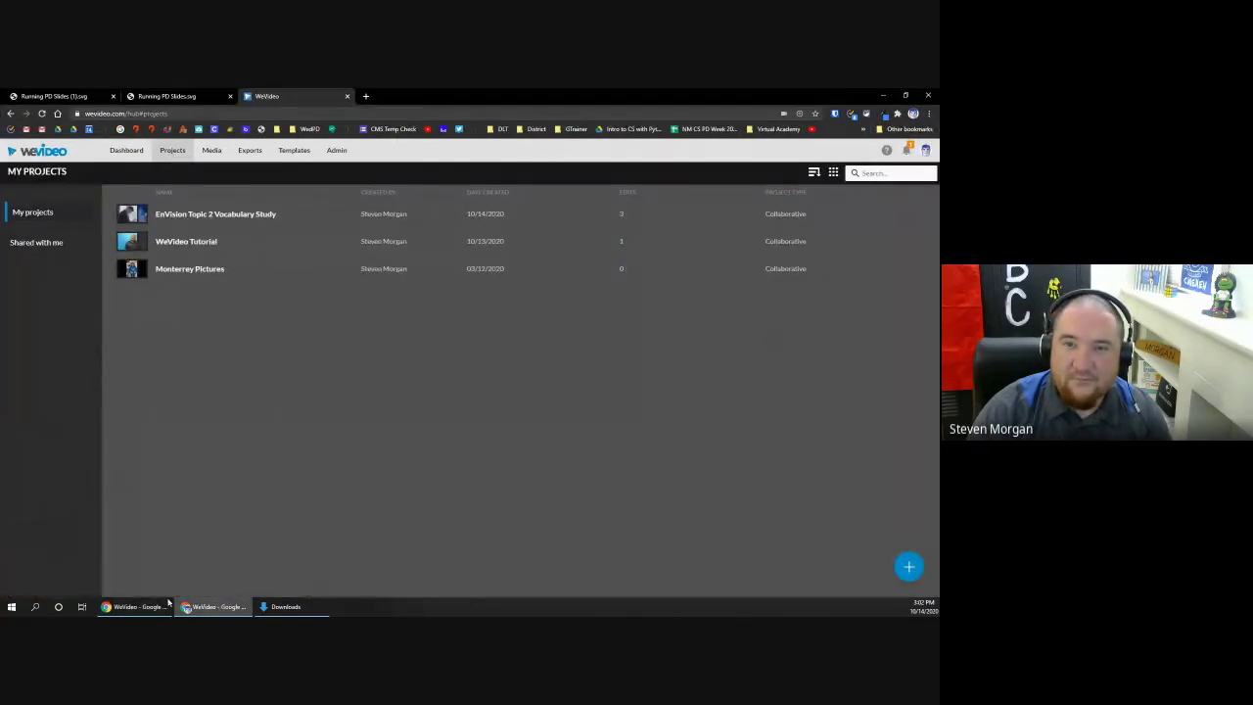
mouse_move(143, 609)
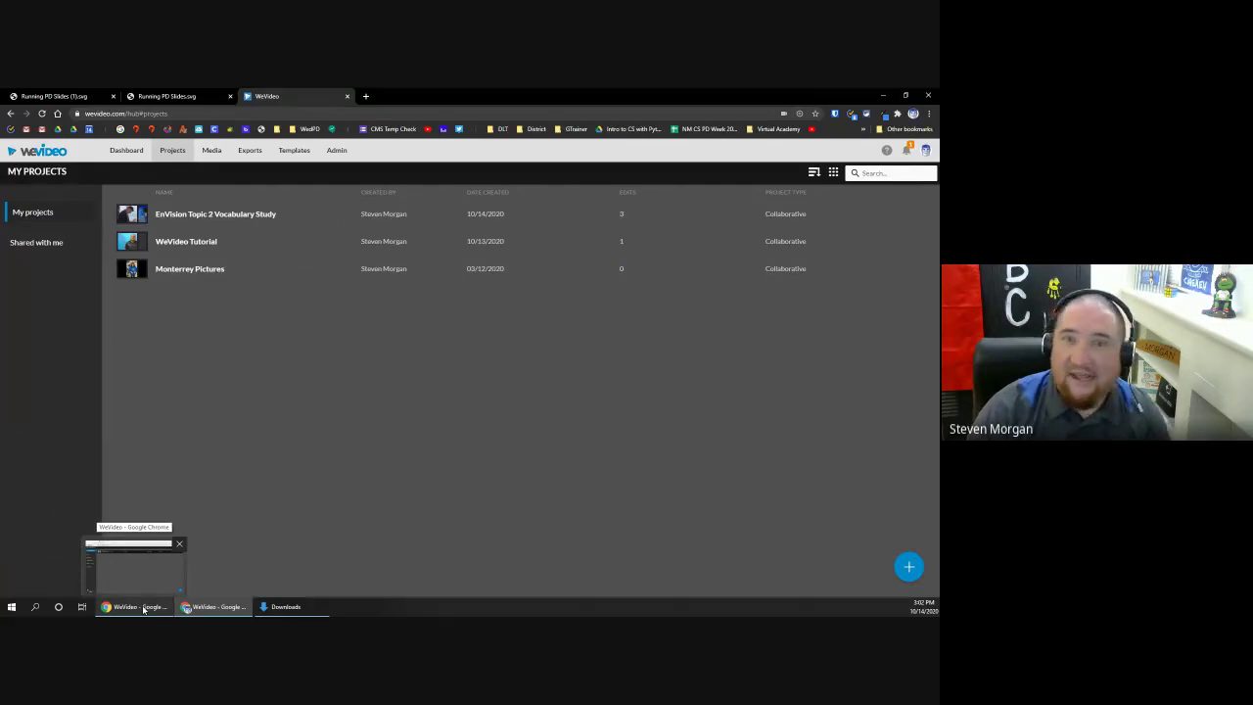
left_click(143, 609)
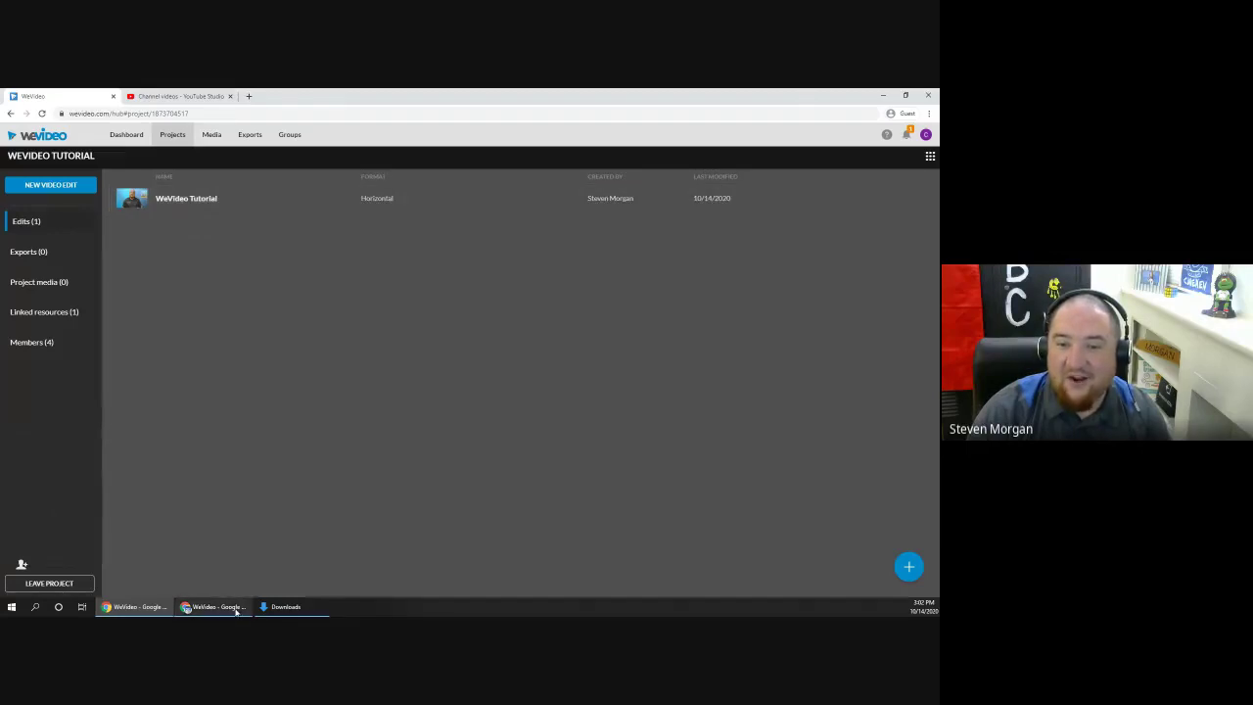
left_click(172, 199)
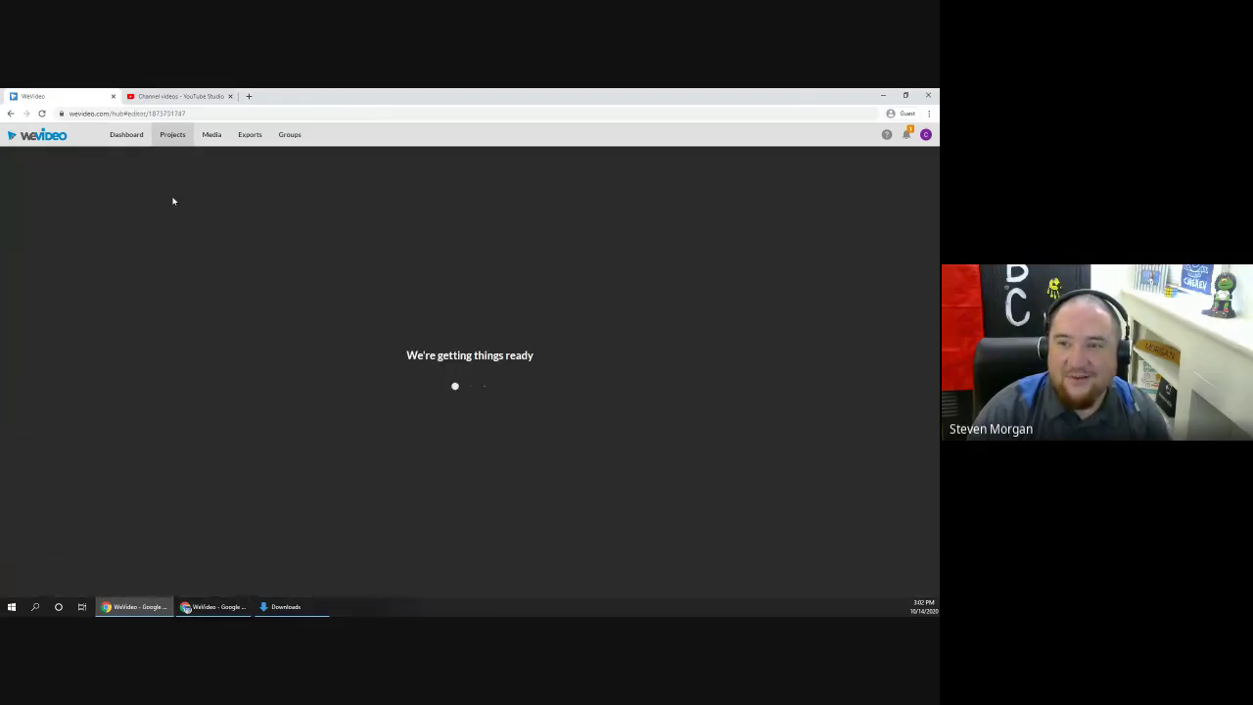
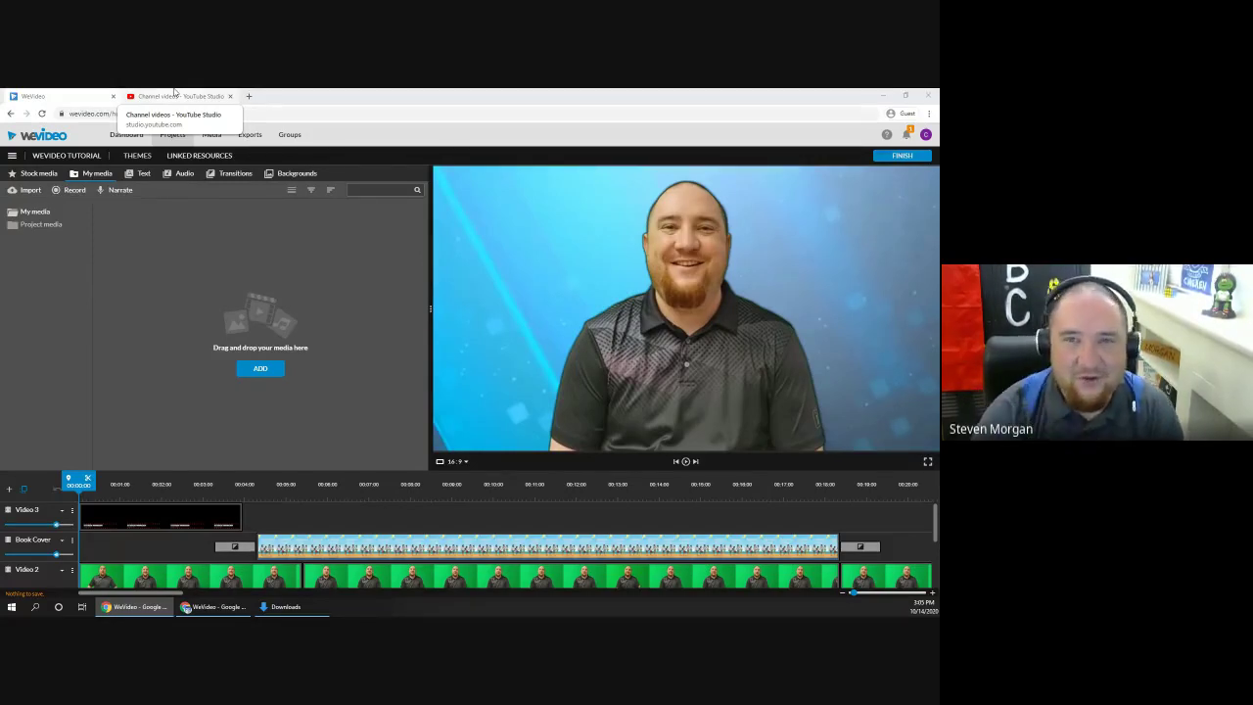
Step: Open the colour settings of the green-screen presenter clip on the Video 2 track
left_click(183, 579)
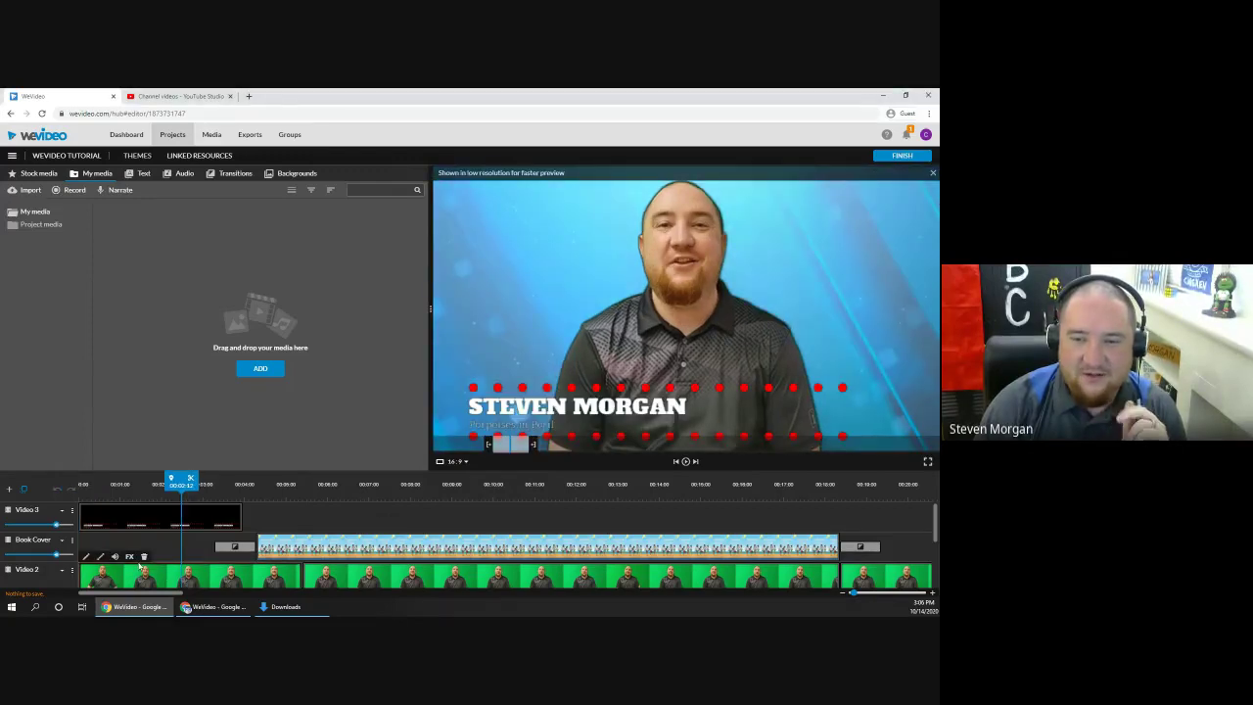
left_click(86, 556)
left_click(140, 174)
Step: Test the Color Keying with balance 1, sensitivity 27 and reduced defringe, then cancel back to the timeline
left_click(168, 175)
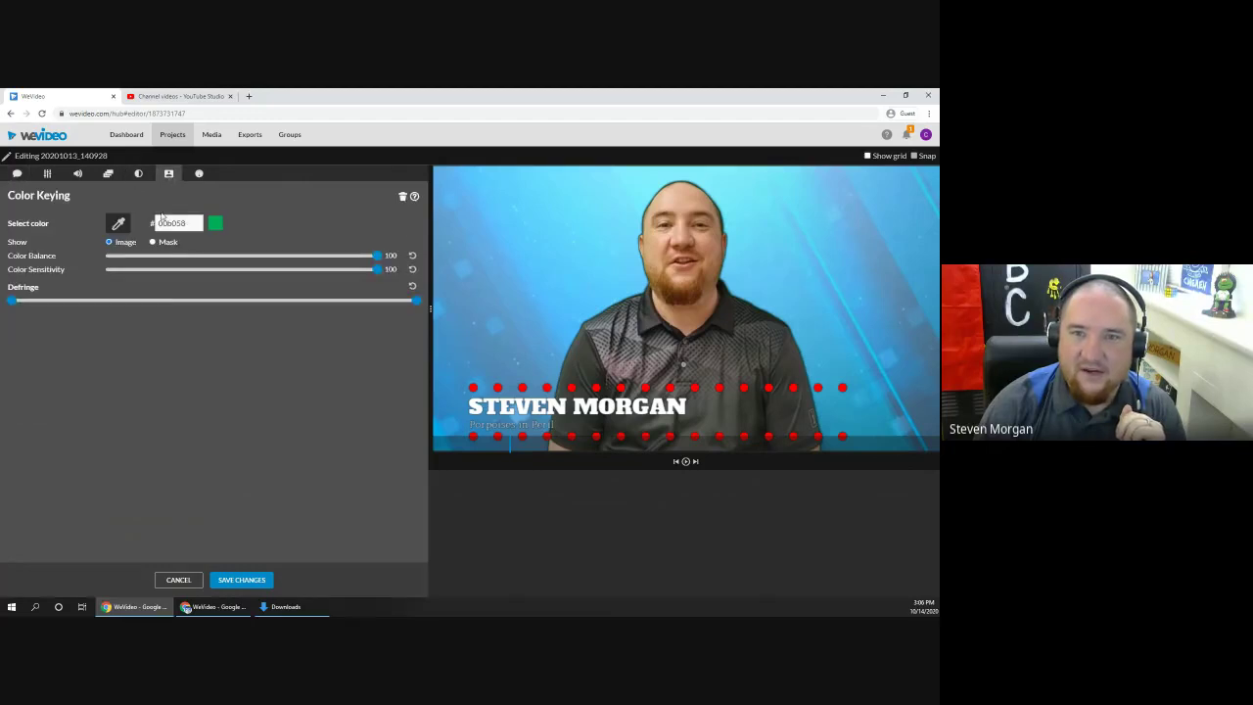
left_click_drag(375, 255, 108, 260)
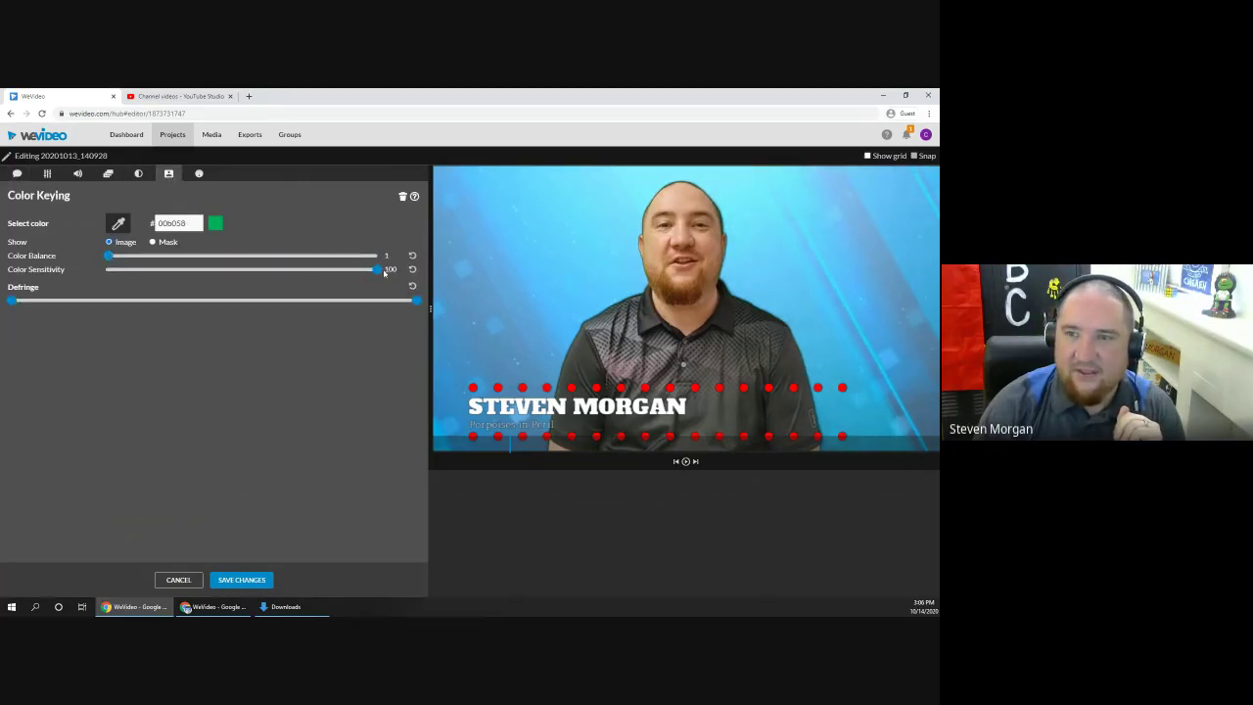
left_click_drag(376, 269, 178, 271)
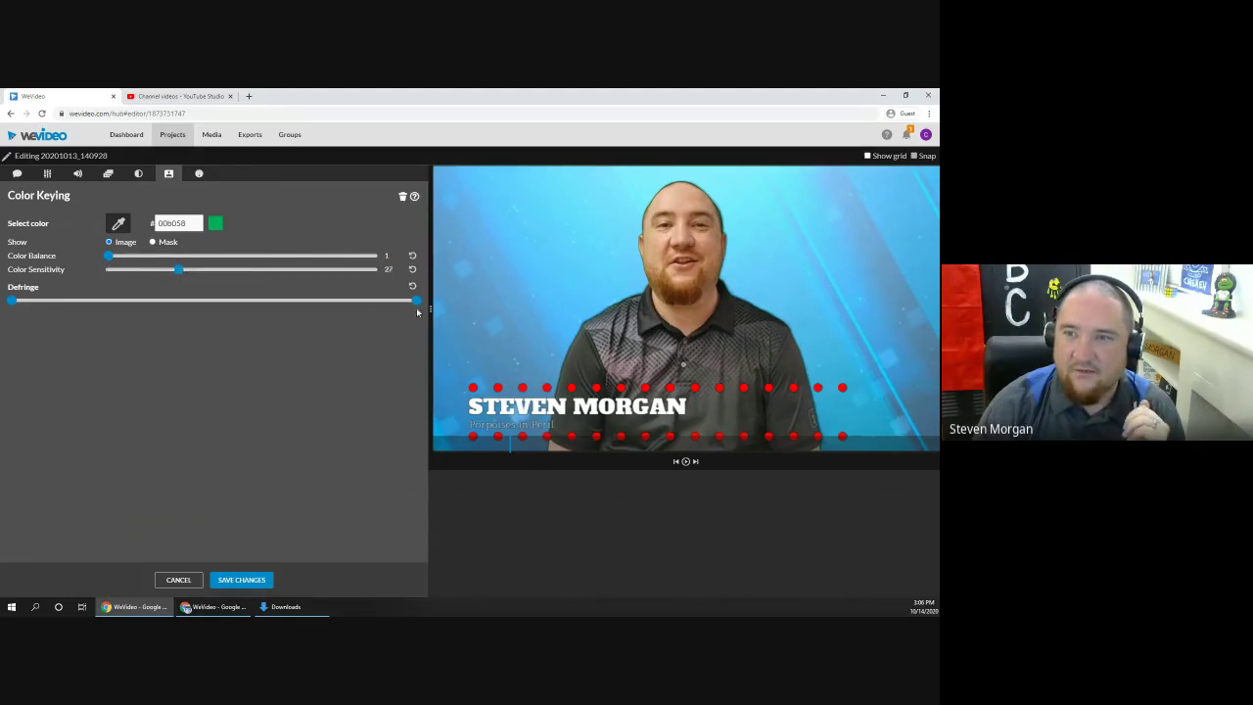
left_click_drag(417, 306, 417, 303)
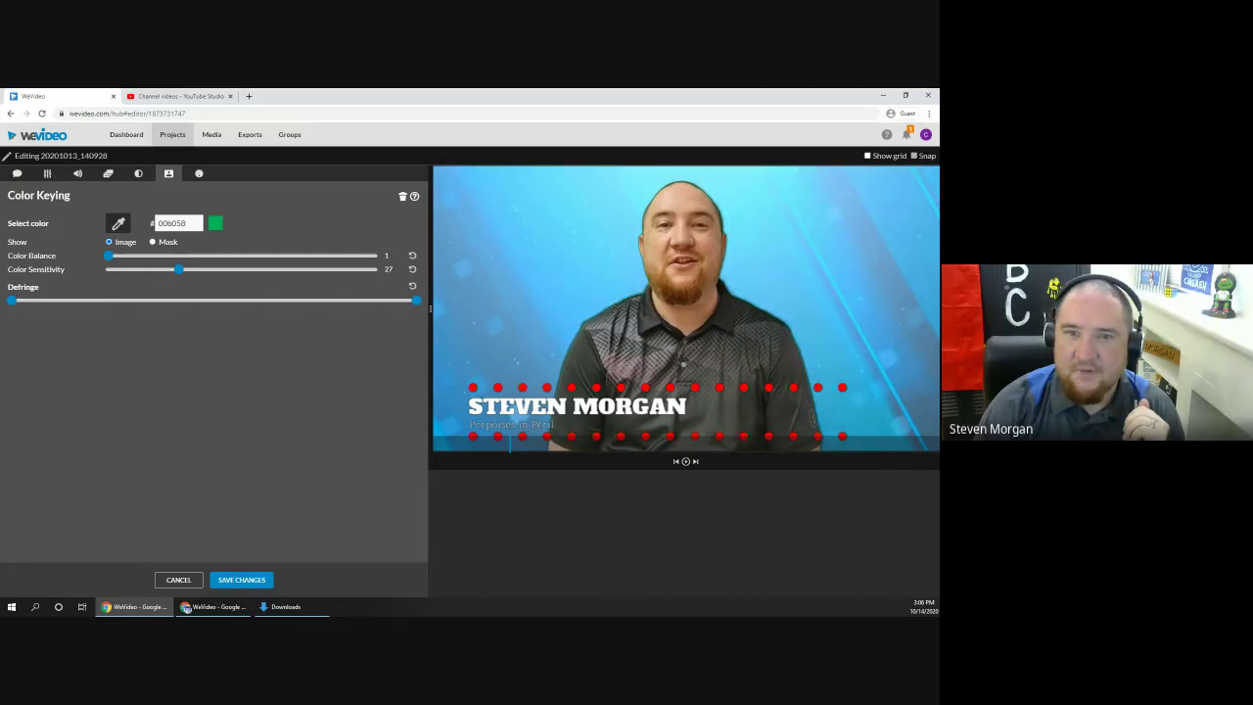
left_click_drag(13, 322, 391, 307)
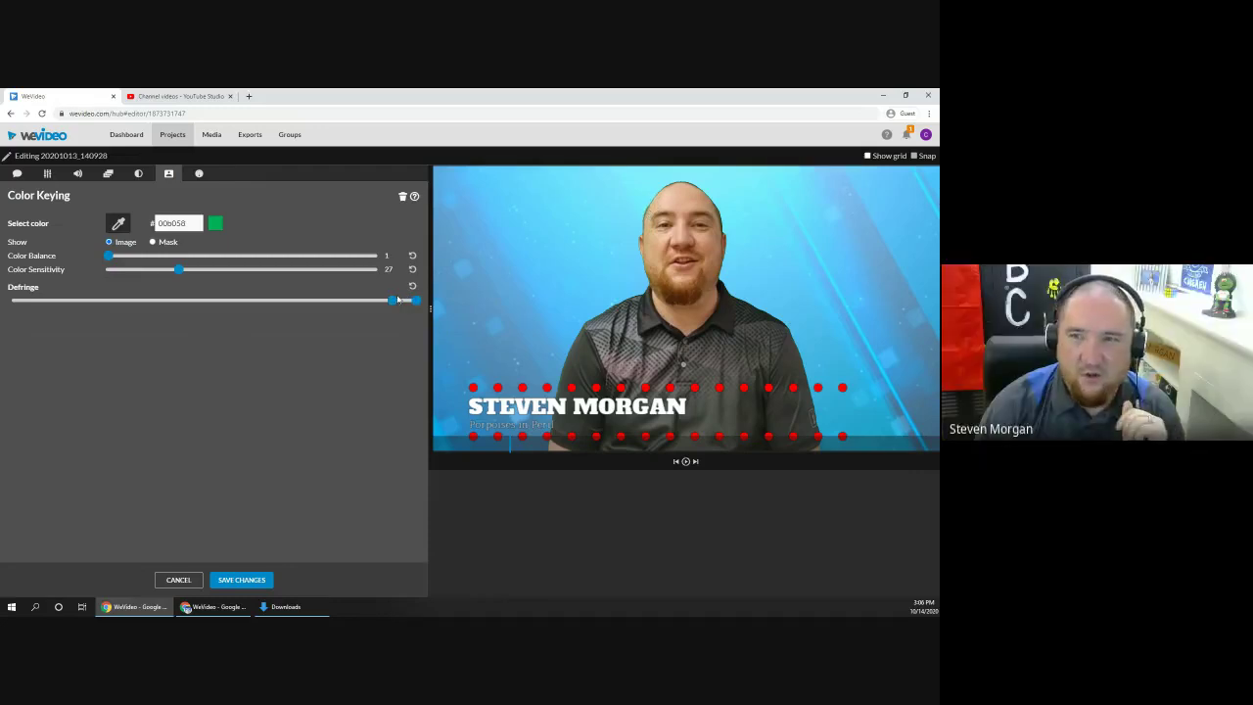
left_click_drag(392, 305, 61, 313)
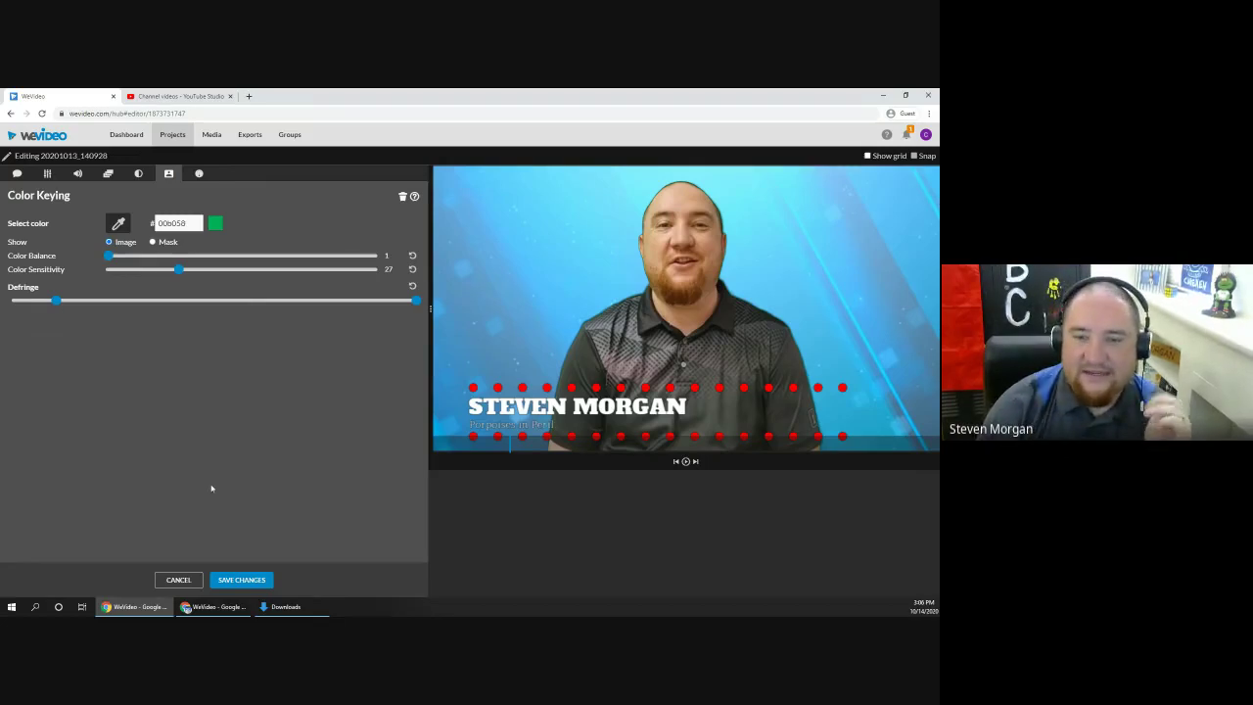
left_click(179, 580)
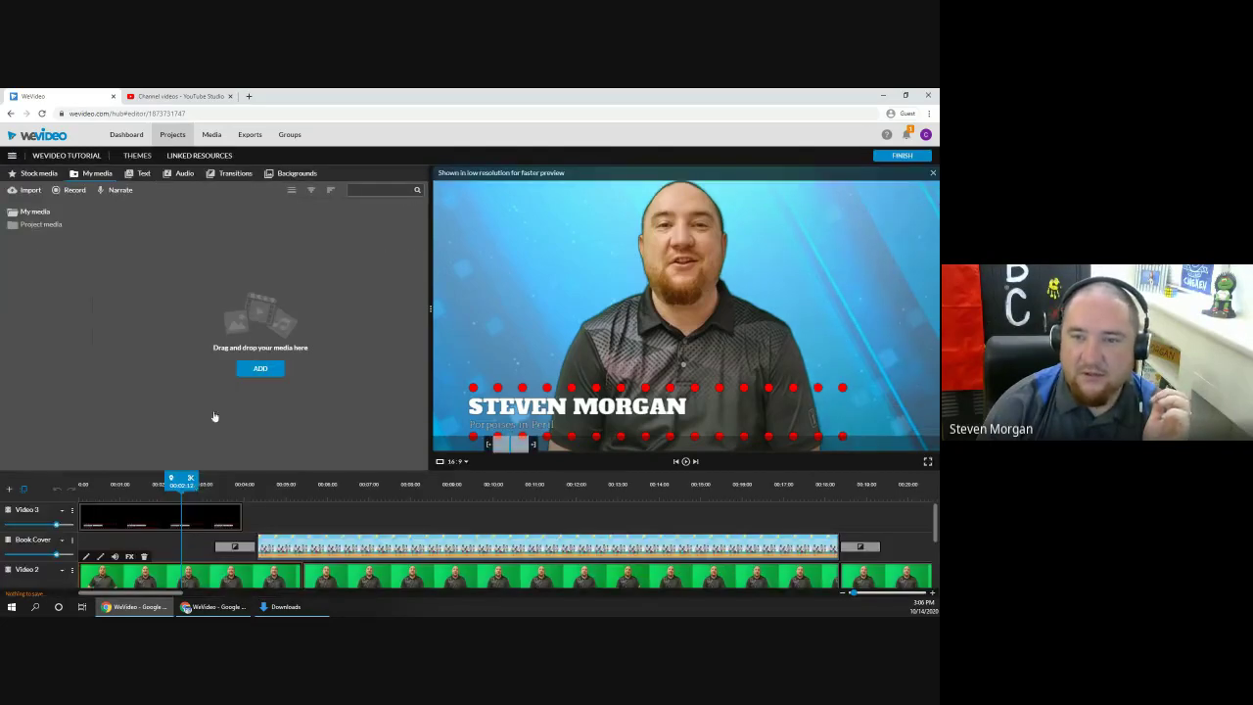
Step: Scrub to the end of the project to preview the keyed presenter over the blue background
left_click_drag(185, 484, 816, 485)
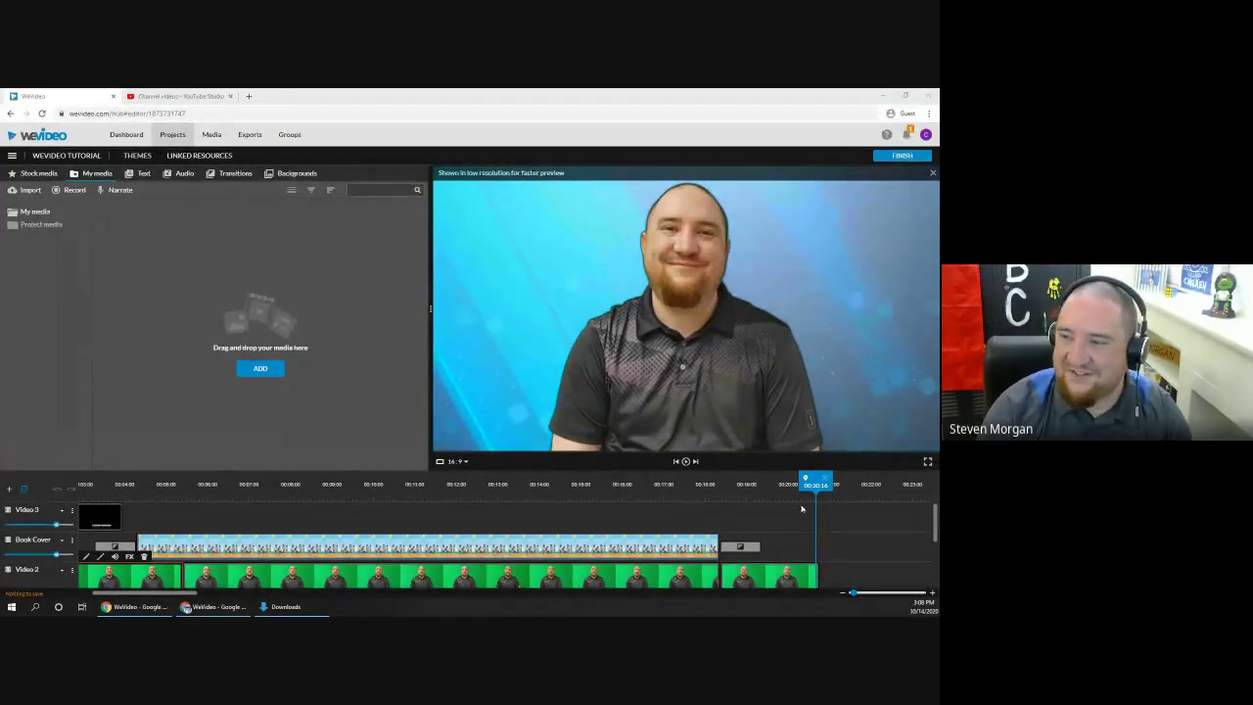
left_click(802, 509)
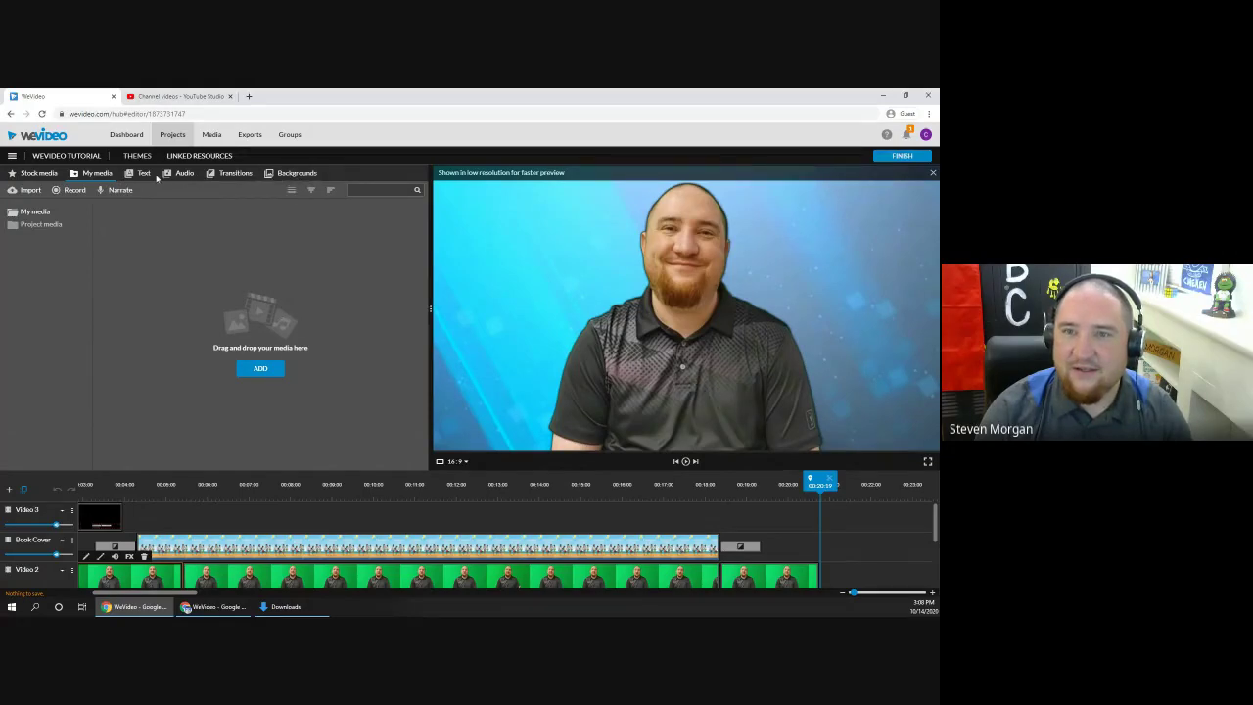
Step: Try importing media via Browse and Google Drive, then cancel and switch to the other browser window
left_click(262, 369)
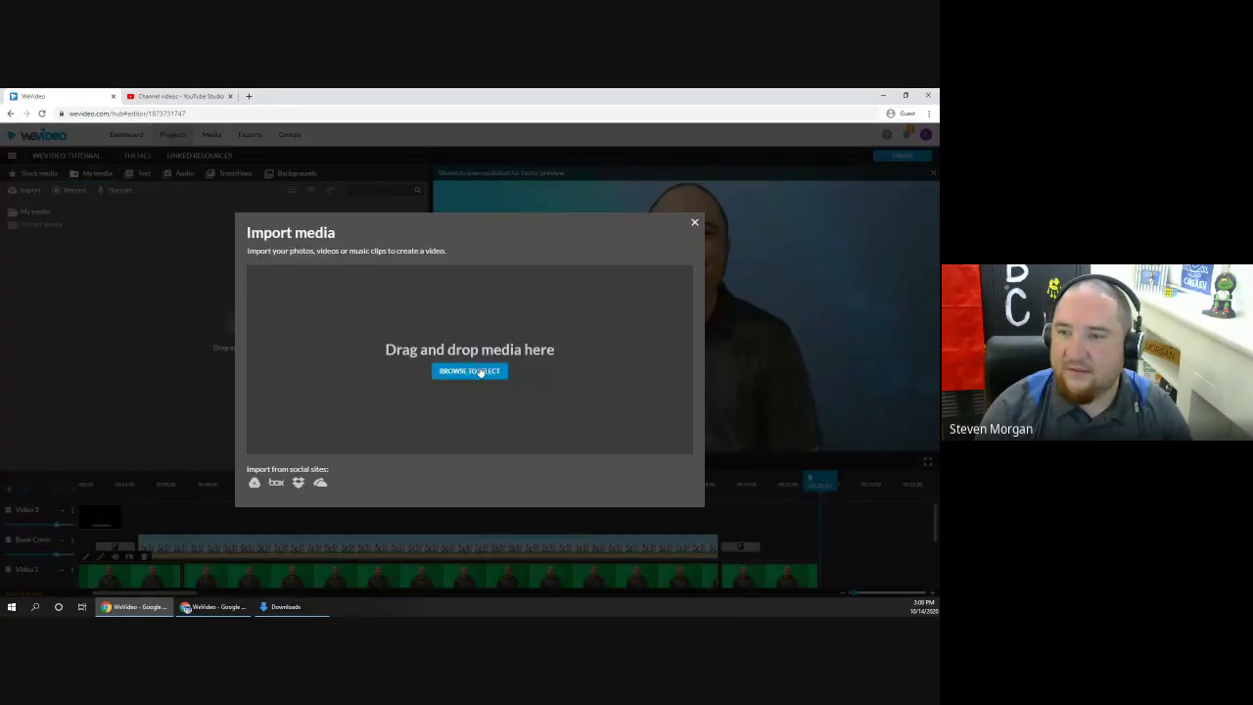
left_click(537, 338)
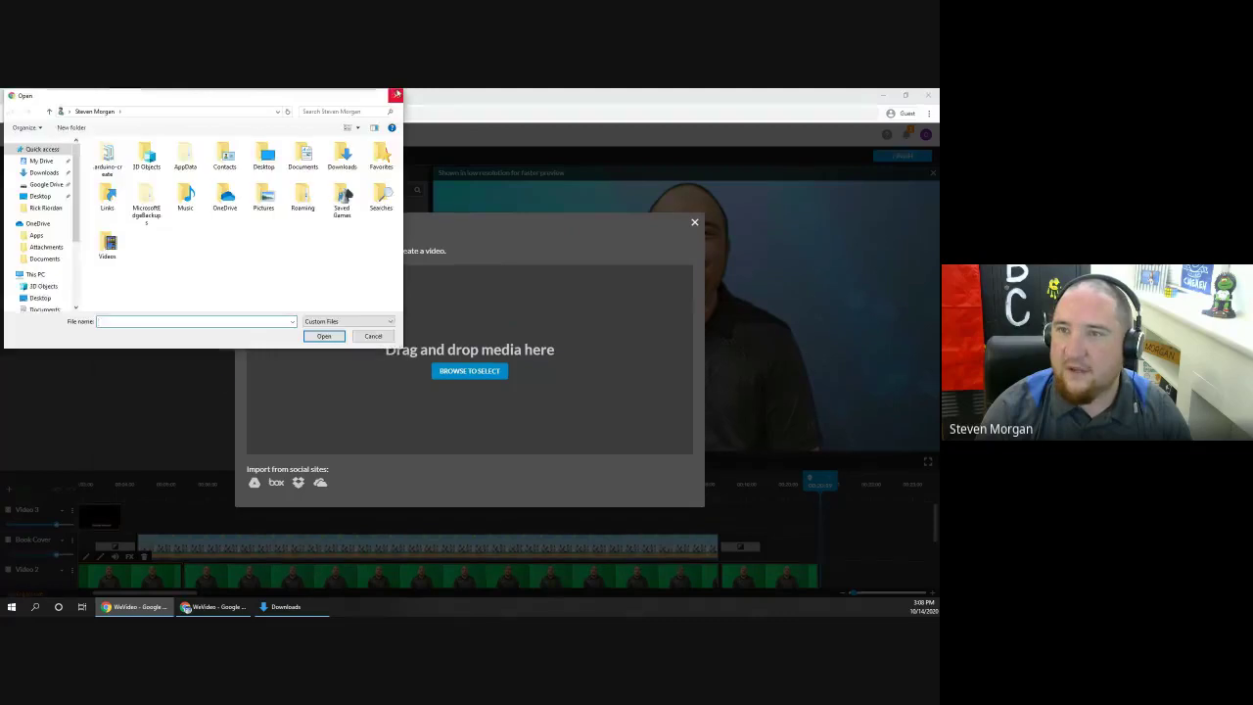
key("Escape")
left_click(255, 484)
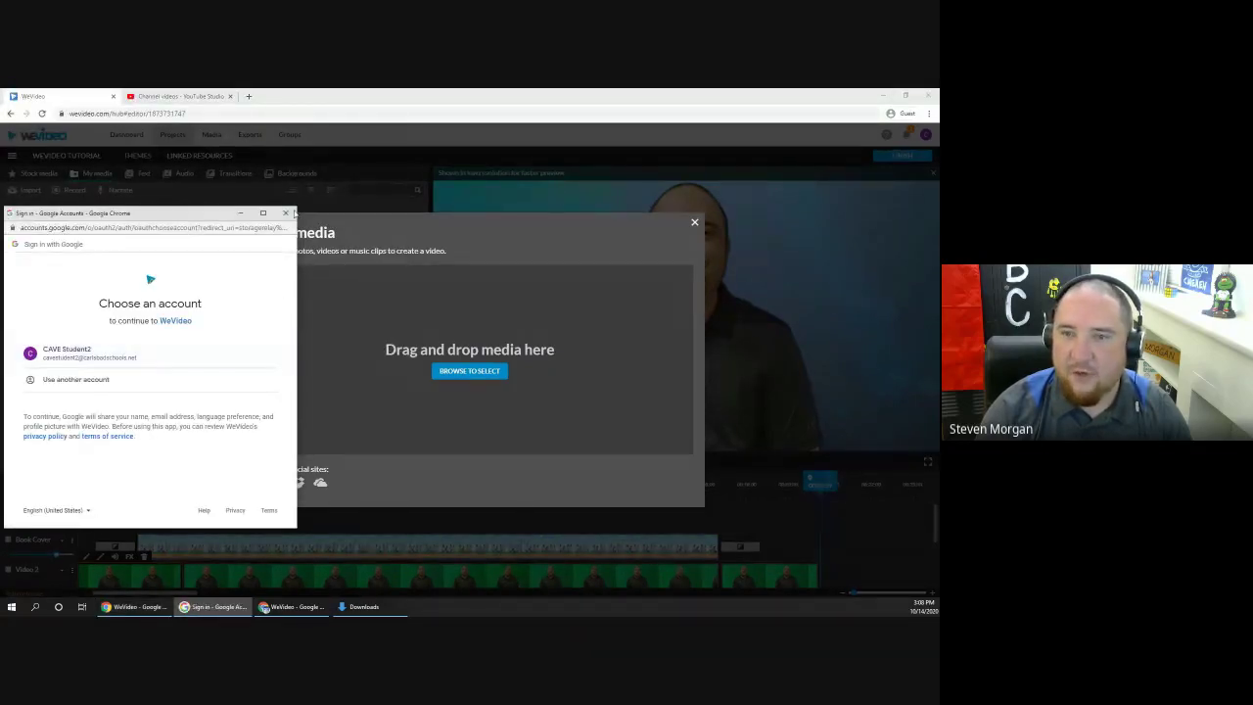
left_click(286, 213)
left_click(695, 226)
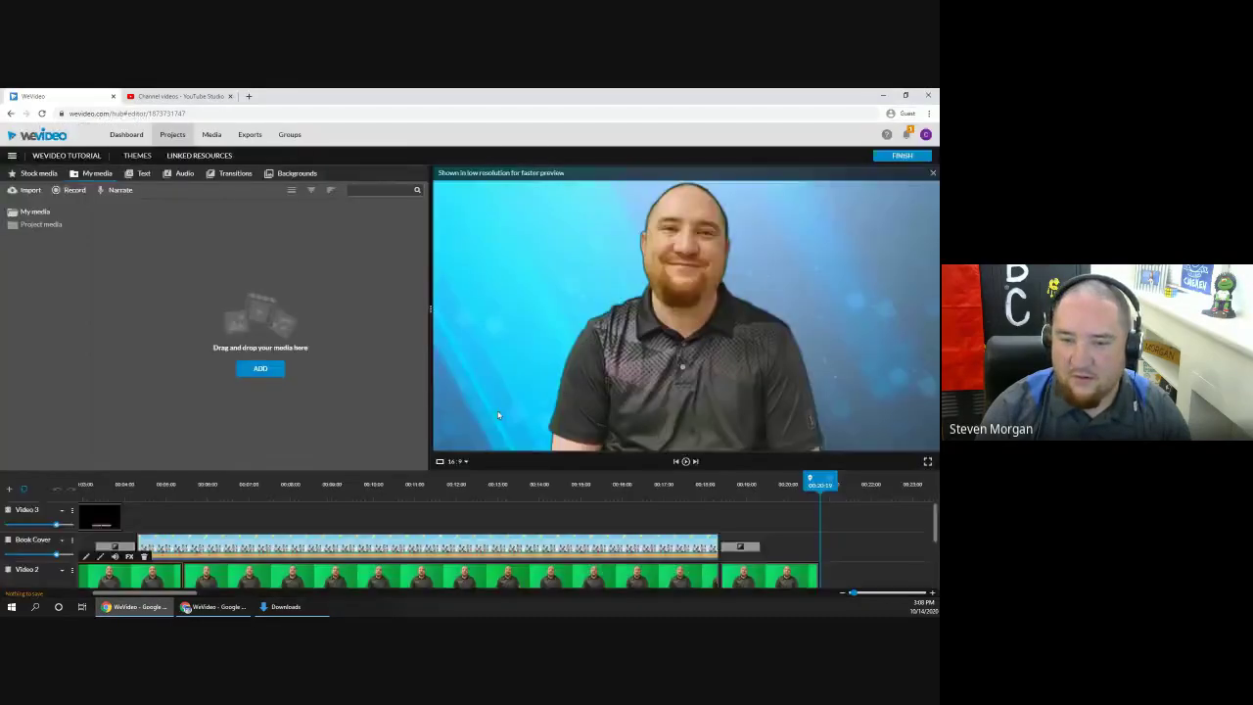
key("alt+Tab")
Step: Open the WeVideo Tutorial edit and import the SEL Reentry PDF from Google Drive
left_click(171, 247)
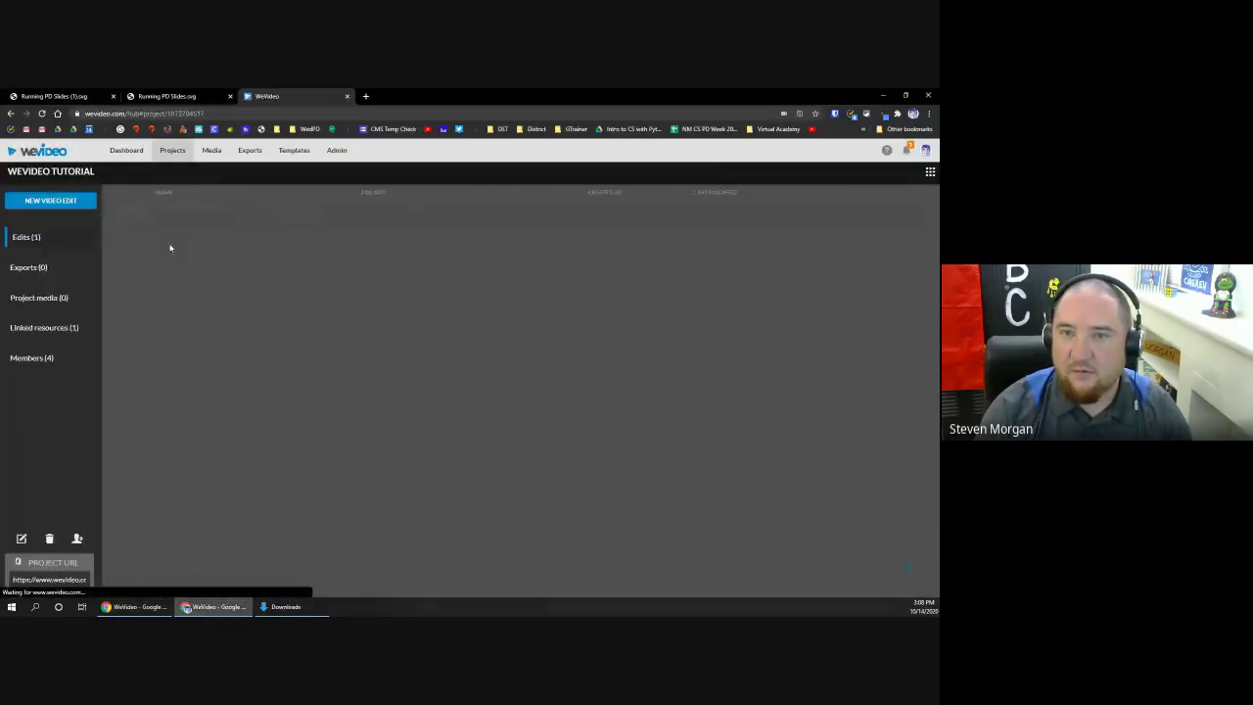
left_click(198, 227)
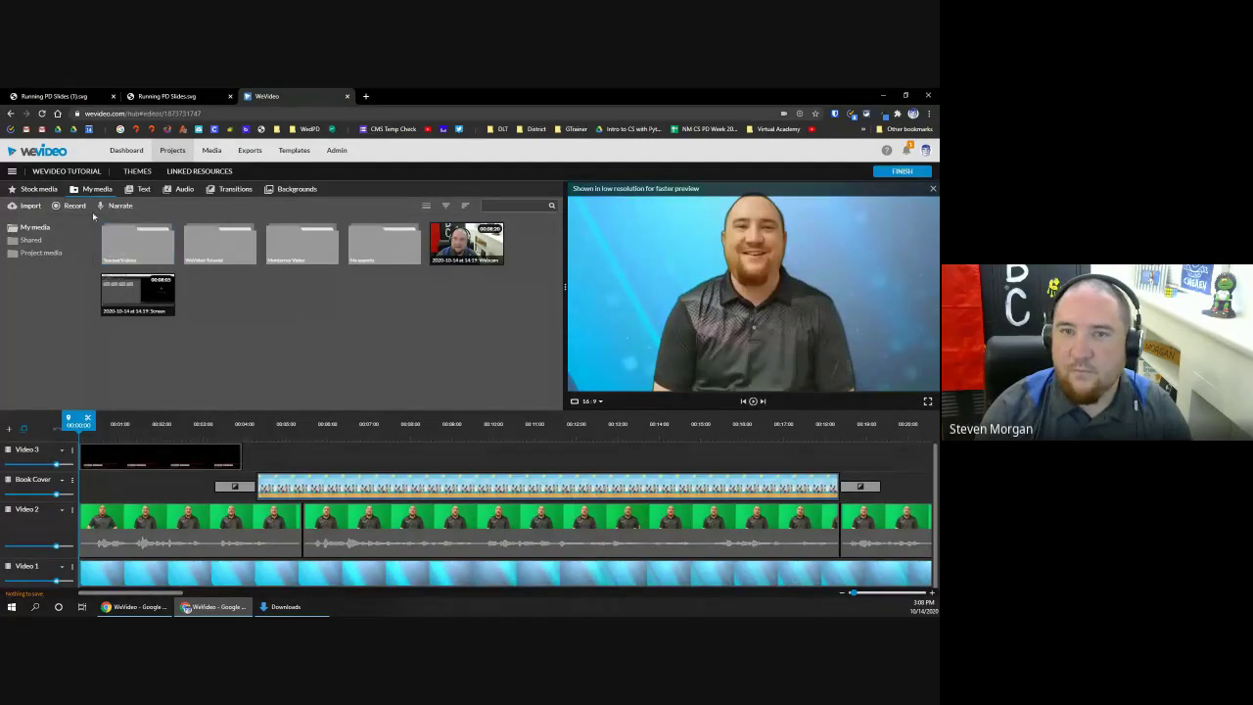
left_click(29, 207)
left_click(256, 490)
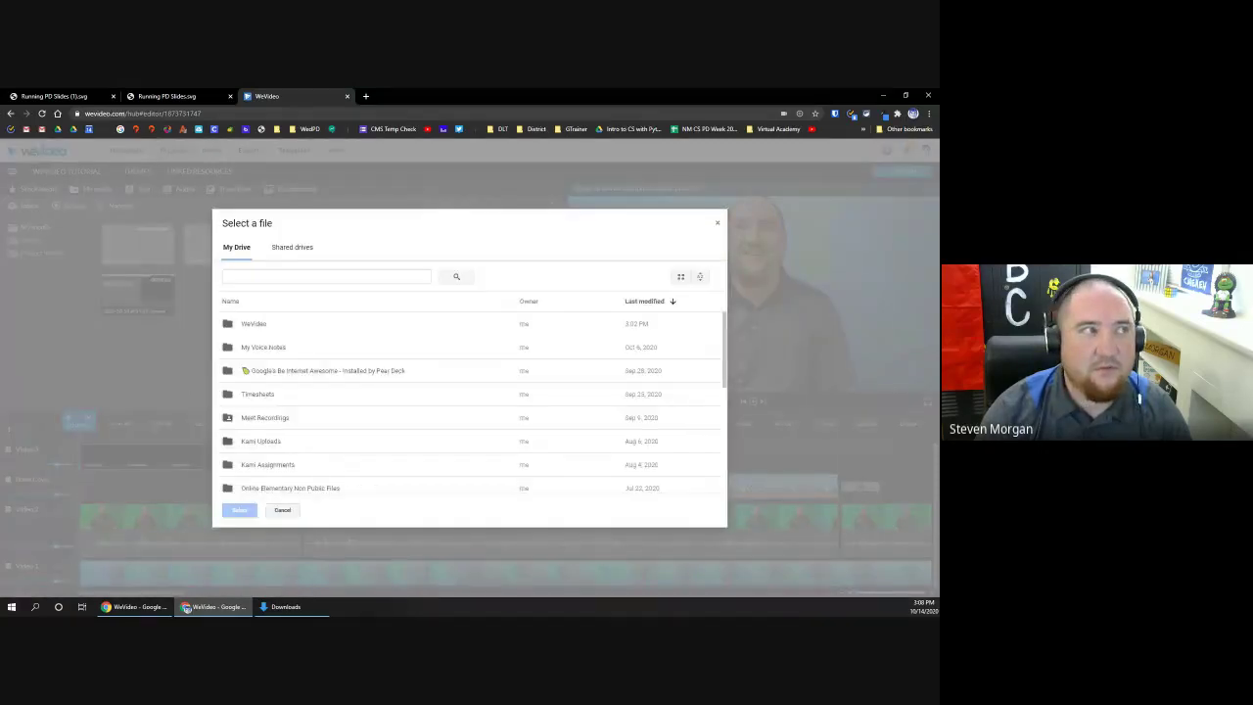
scroll(309, 409, "down", 5)
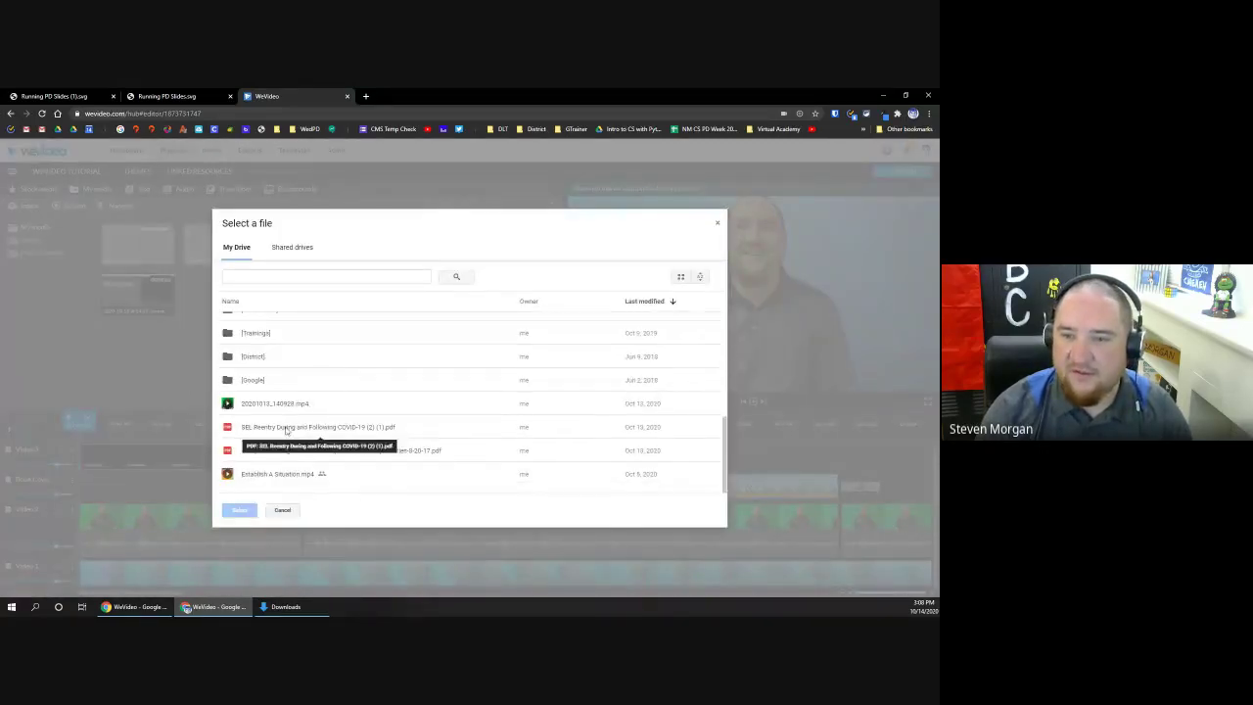
left_click(299, 427)
left_click(239, 510)
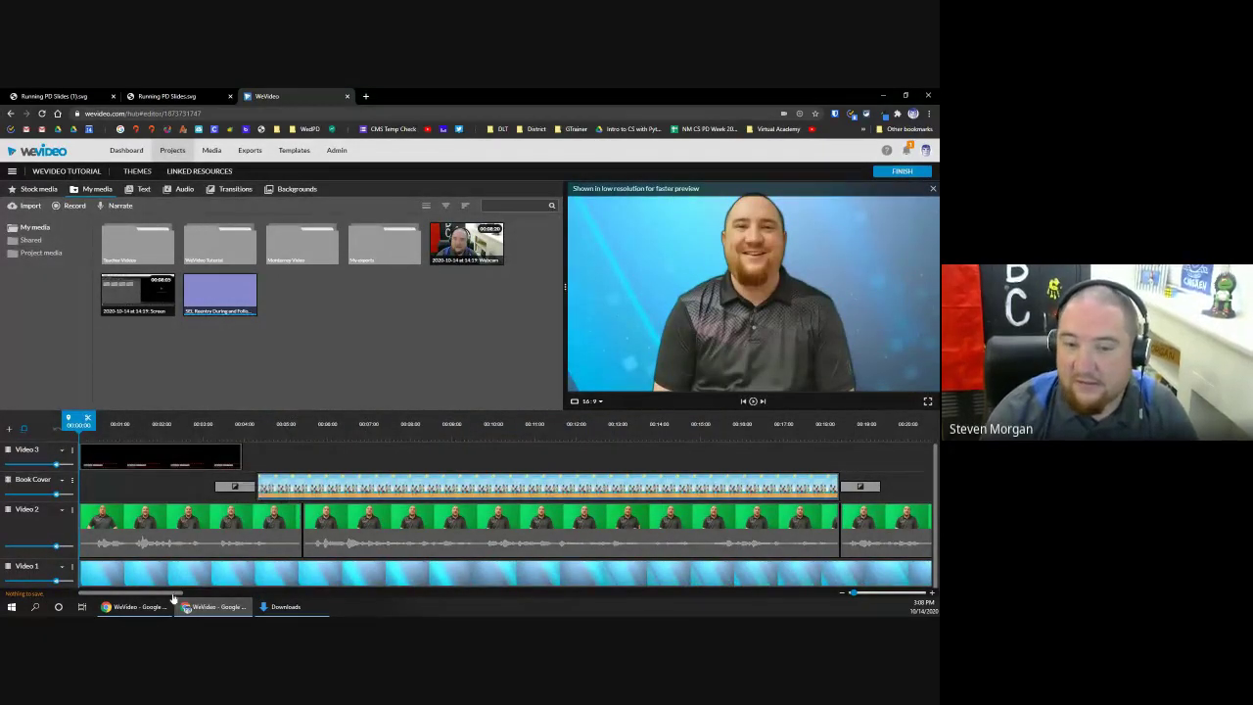
Step: Drop the SEL Reentry PDF onto the Book Cover track after the presenter clips and edit it
left_click_drag(176, 593, 268, 599)
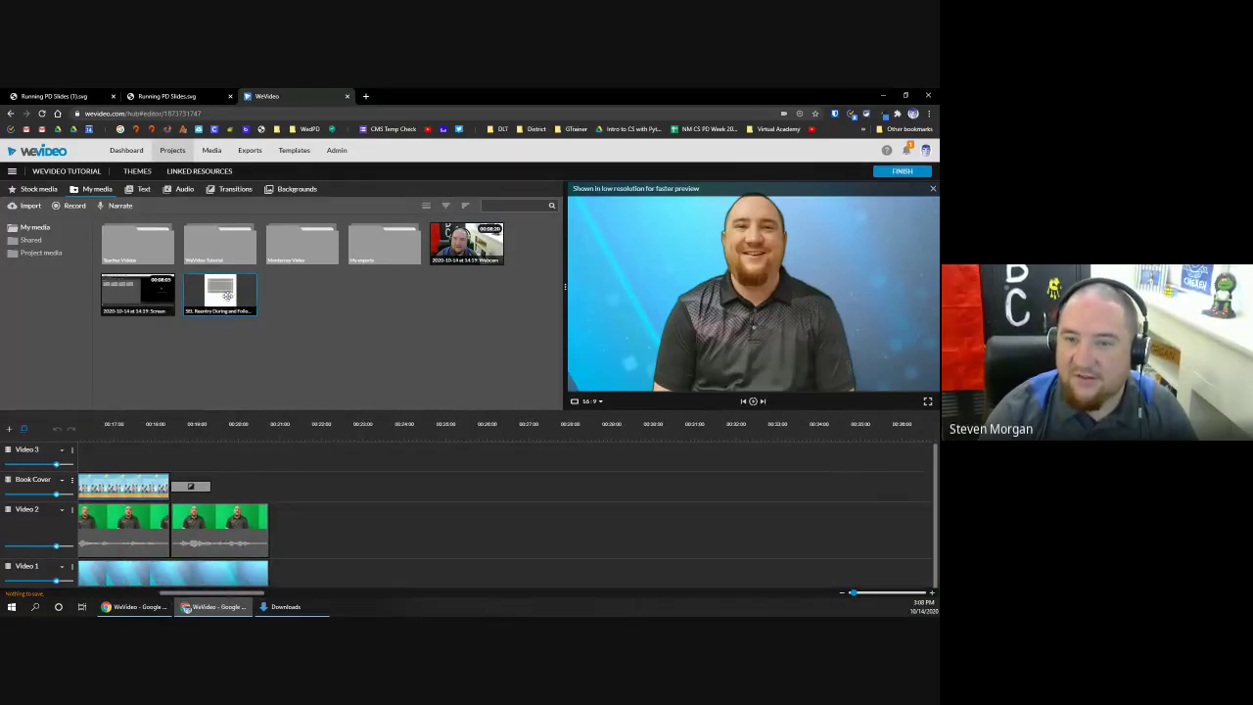
left_click_drag(231, 297, 283, 490)
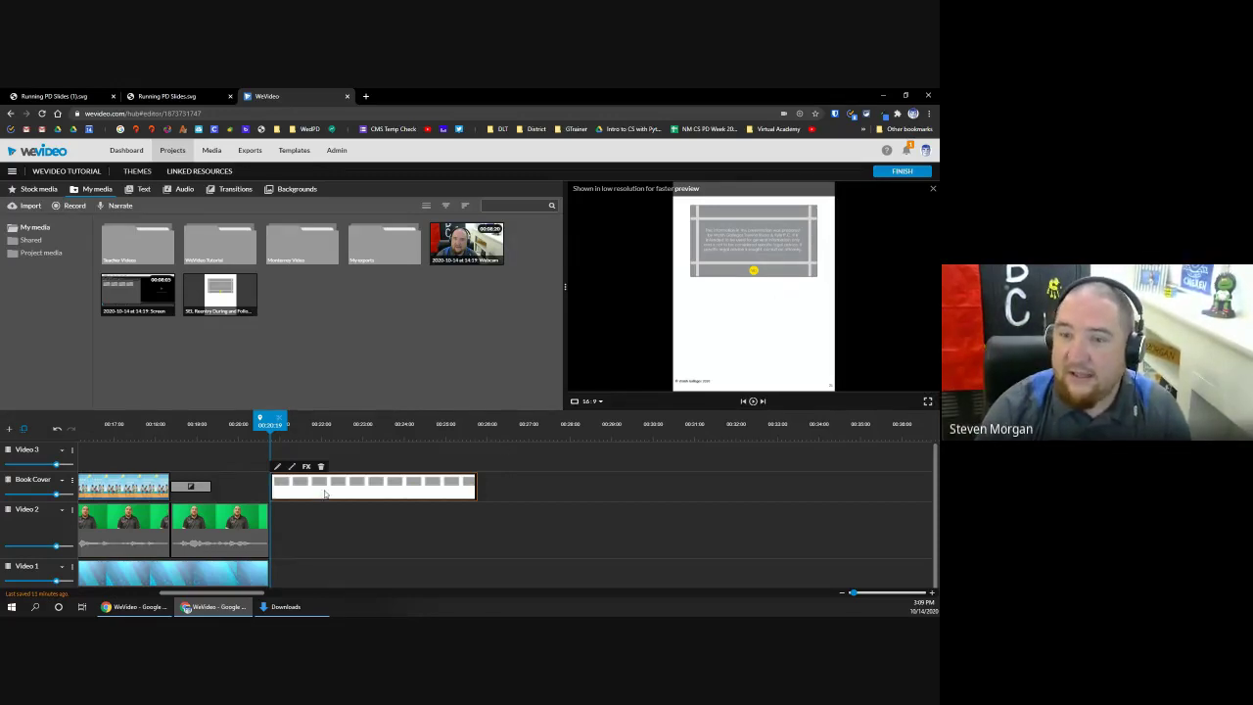
left_click(277, 467)
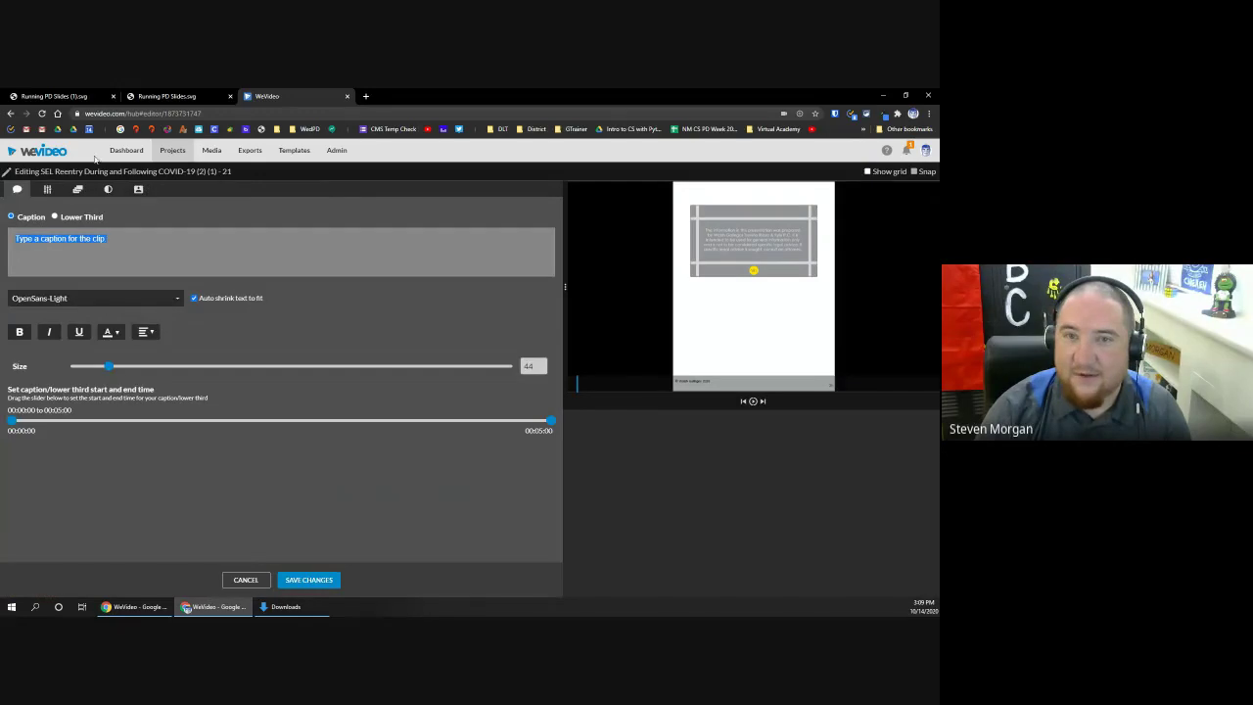
Step: Scale the PDF slide to 3.28 and position it so the disclaimer text fills the frame
left_click(49, 190)
left_click_drag(286, 330, 371, 329)
left_click_drag(724, 263, 784, 232)
left_click_drag(371, 322, 410, 323)
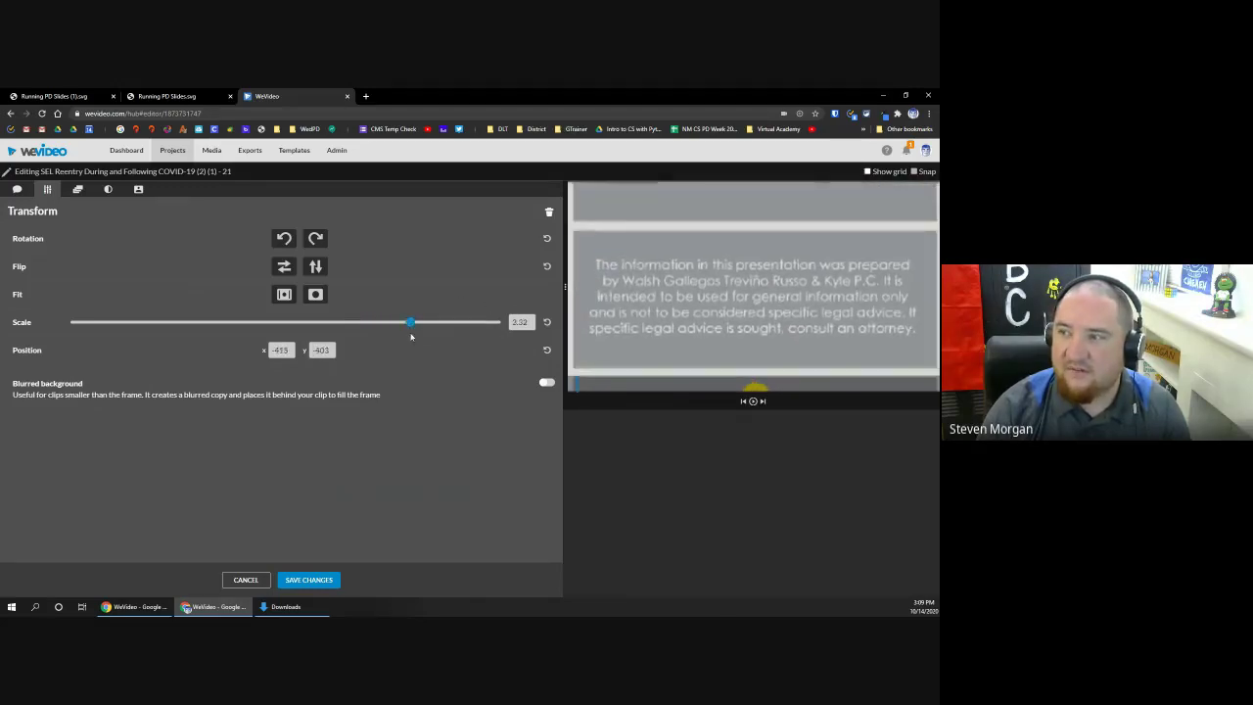
left_click_drag(733, 195, 771, 191)
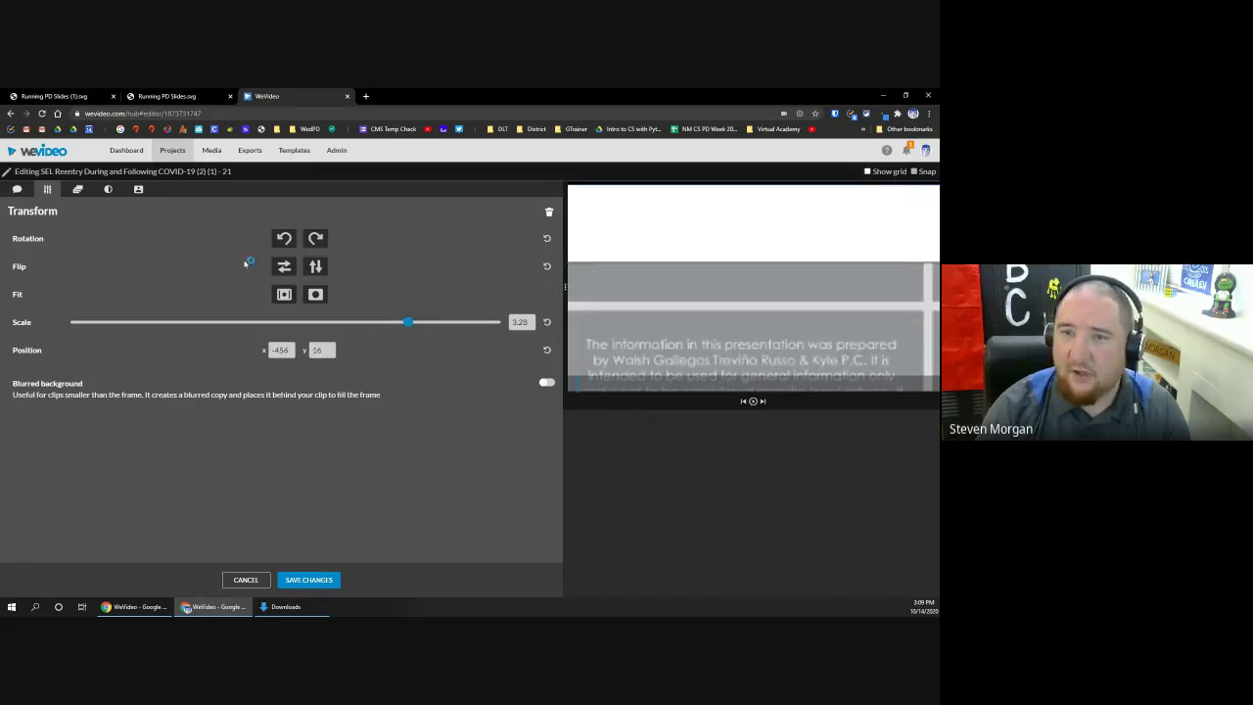
Step: Animate the slide scrolling up to an end position of -358, -2951 and save the changes
left_click(79, 191)
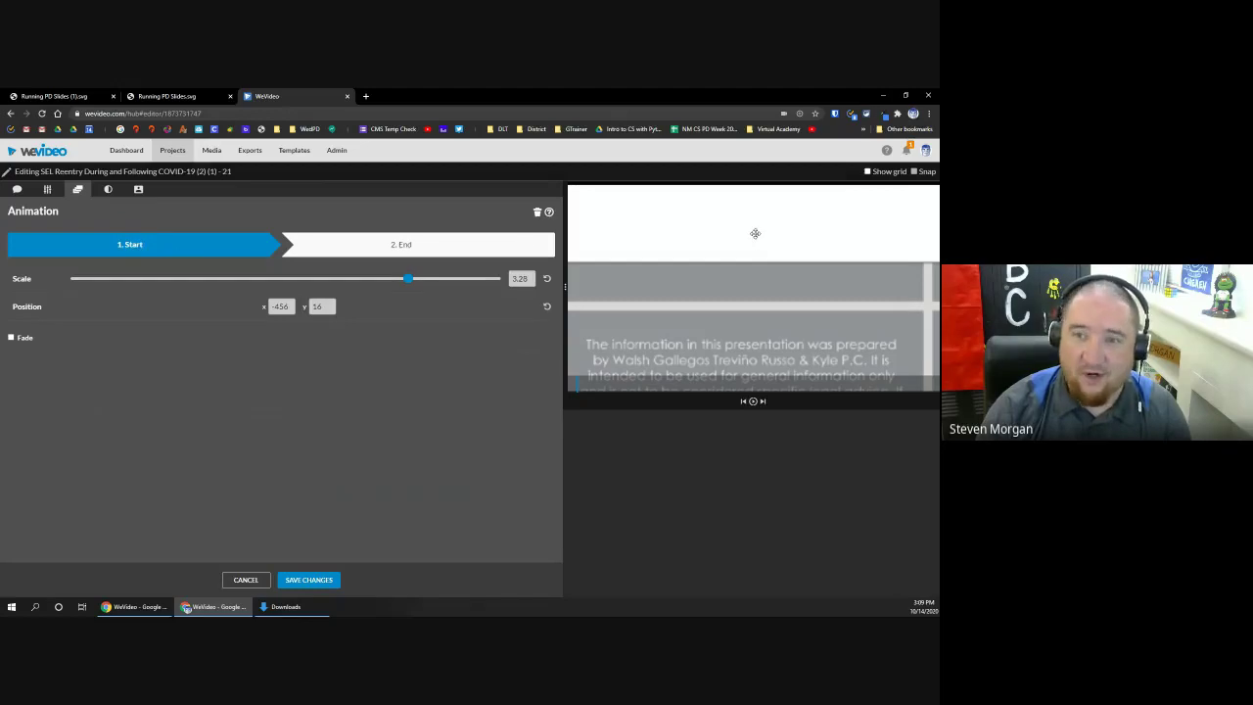
left_click_drag(751, 235, 761, 400)
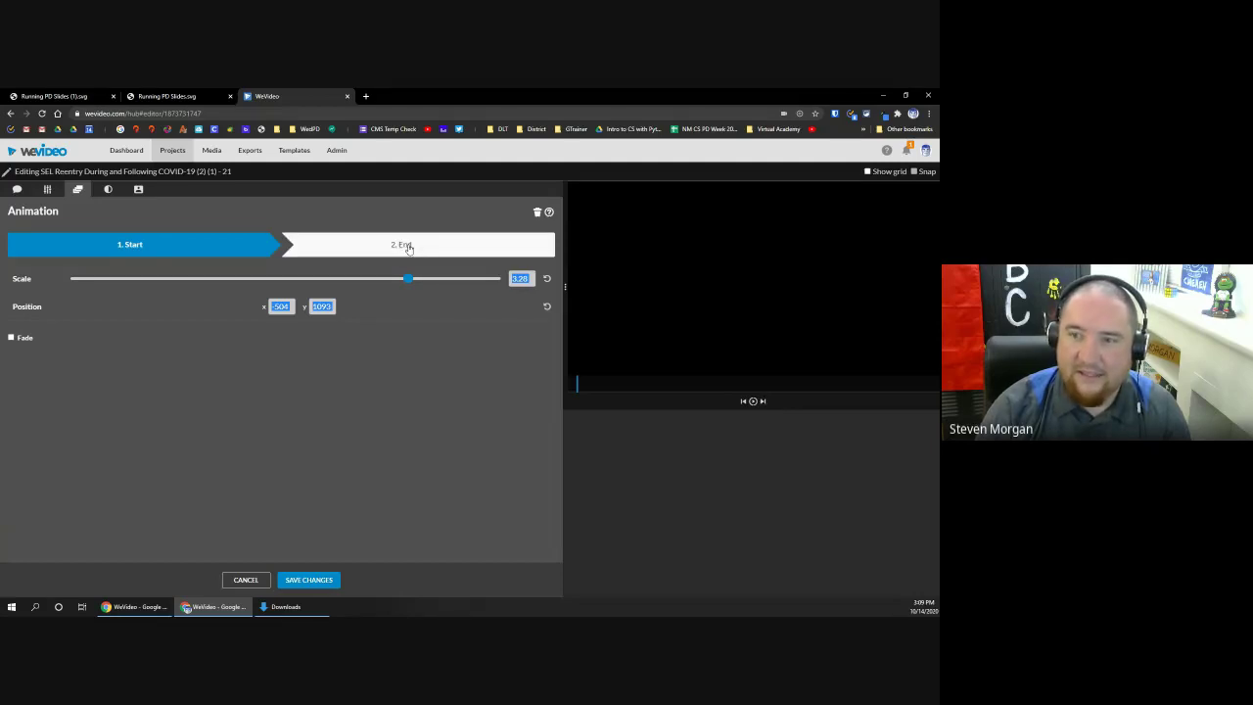
left_click(409, 244)
left_click_drag(744, 339, 769, 281)
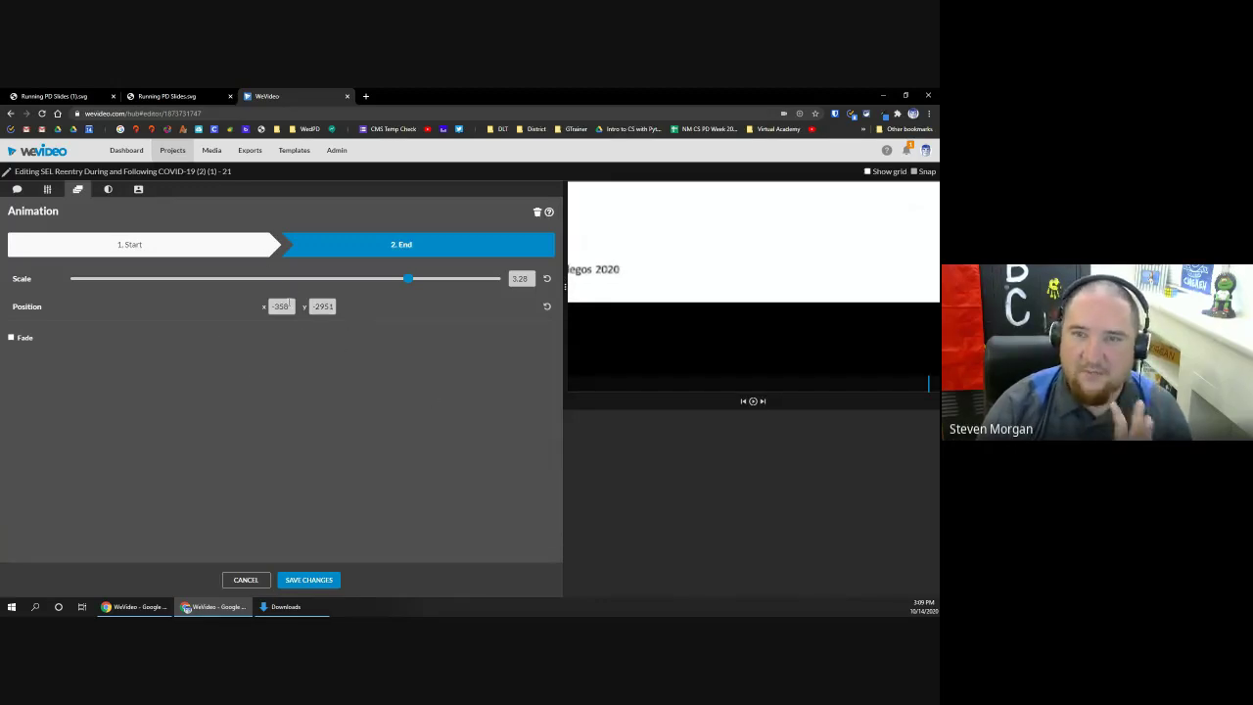
left_click(299, 581)
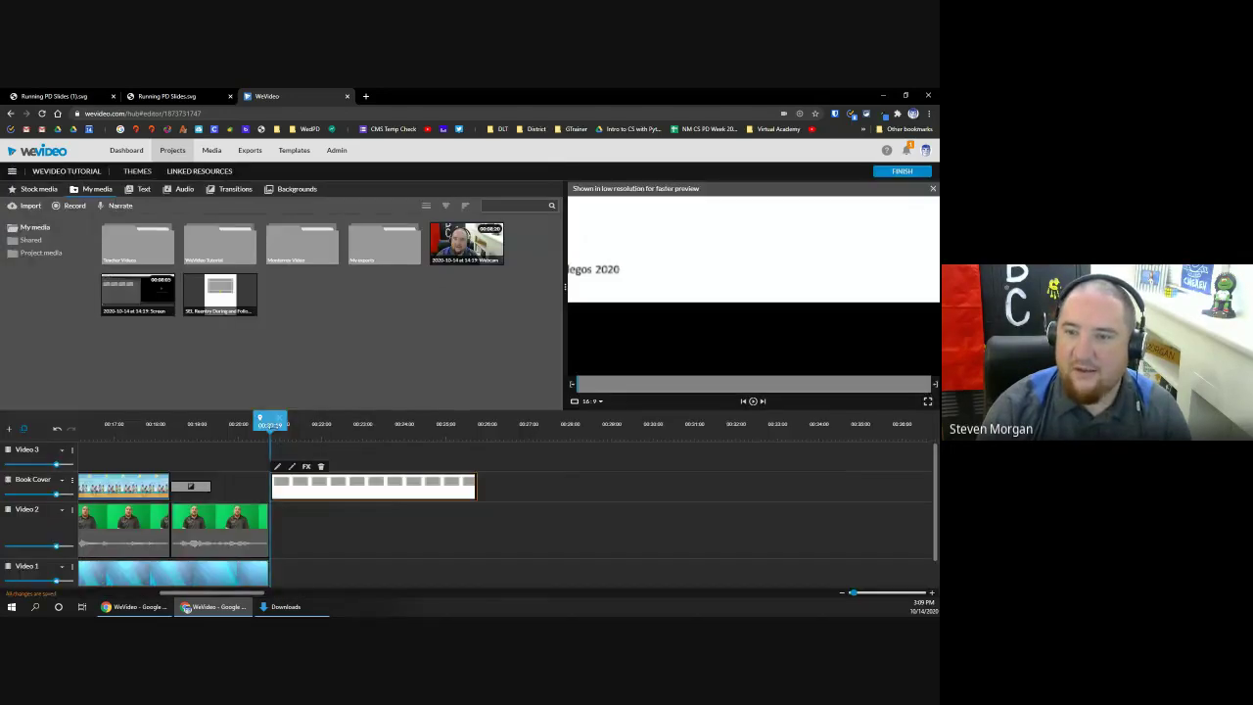
left_click_drag(299, 435, 271, 432)
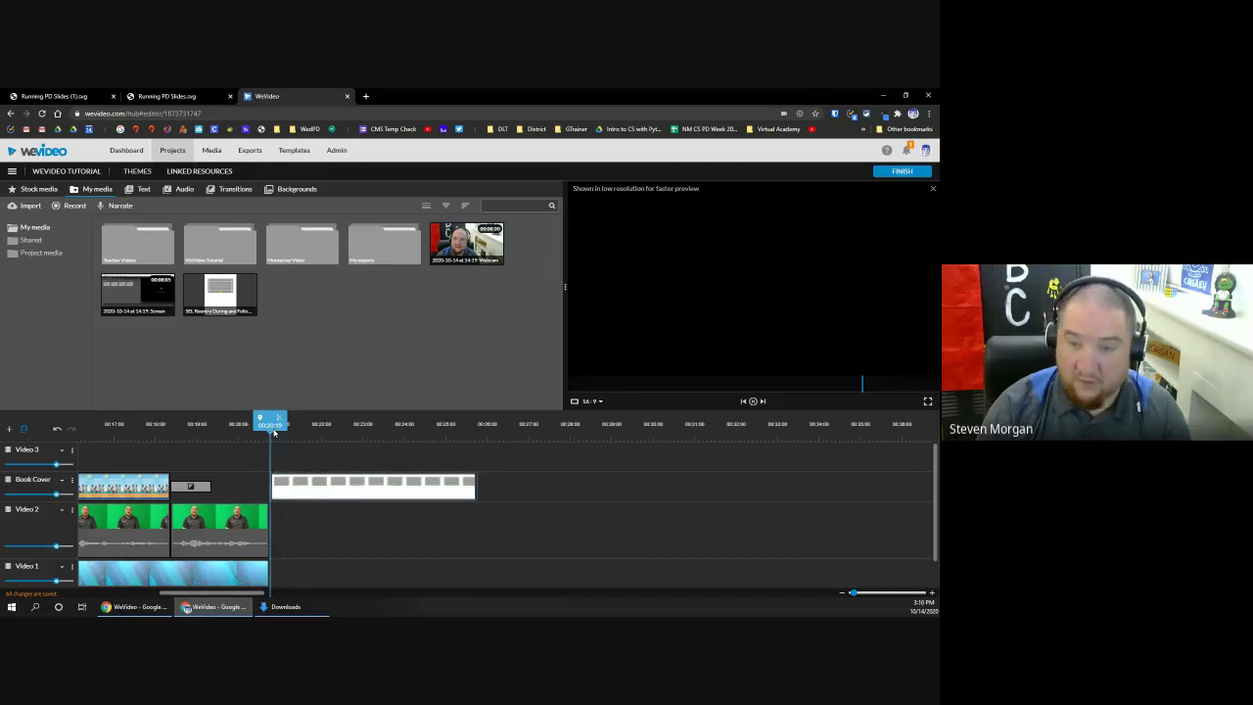